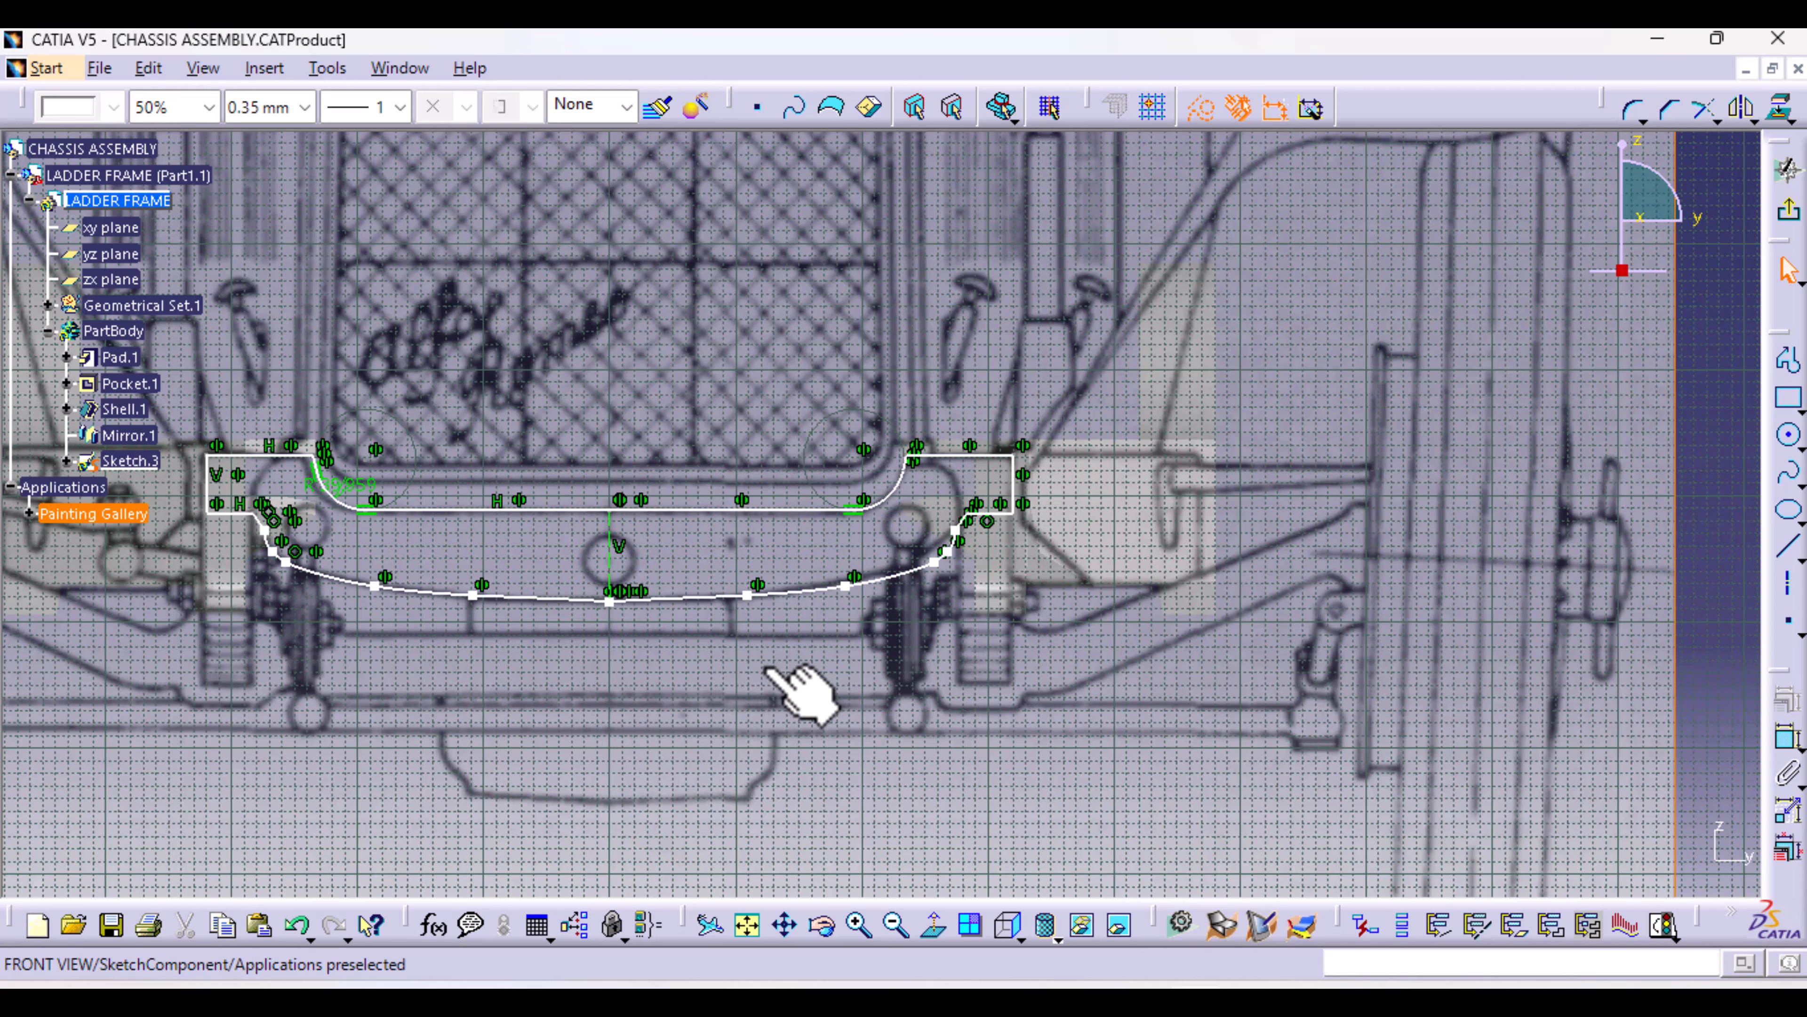
Exit the finished front cross-member sketch and start a Pad on its profile
mouse_move(723, 666)
middle_mouse_down()
mouse_move(742, 726)
mouse_move(804, 597)
middle_mouse_up()
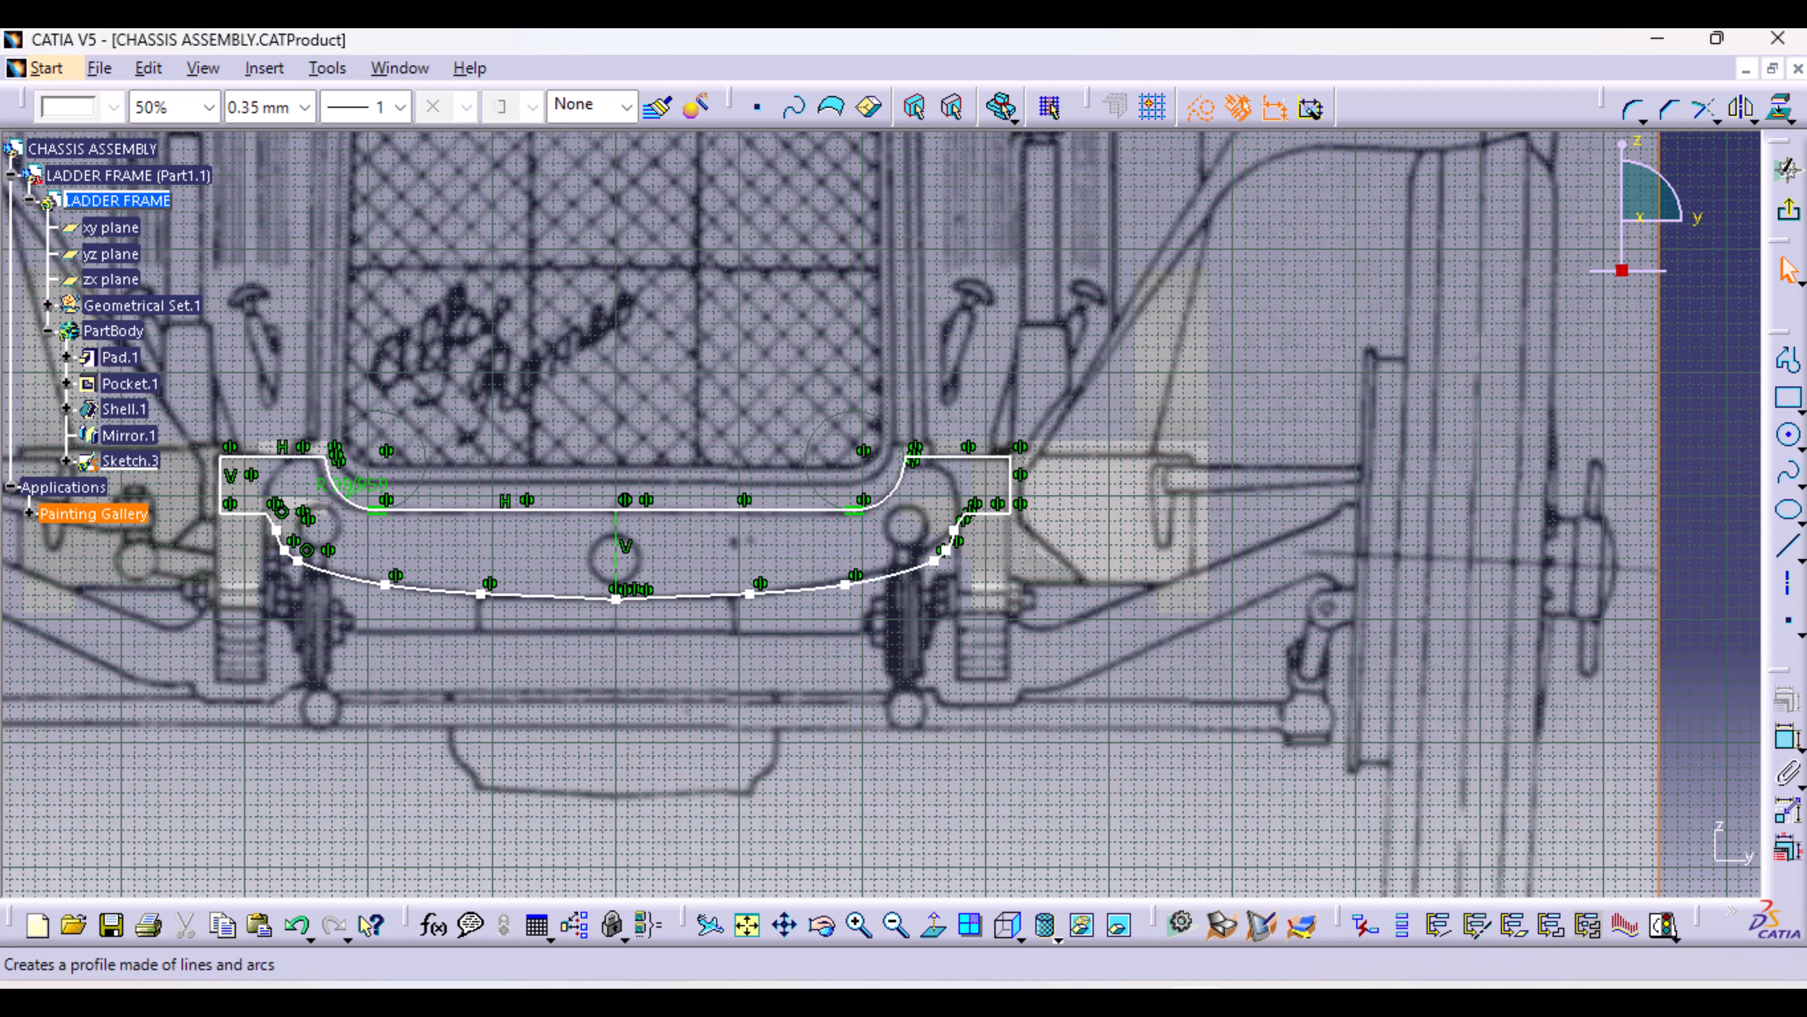
left_click(1788, 167)
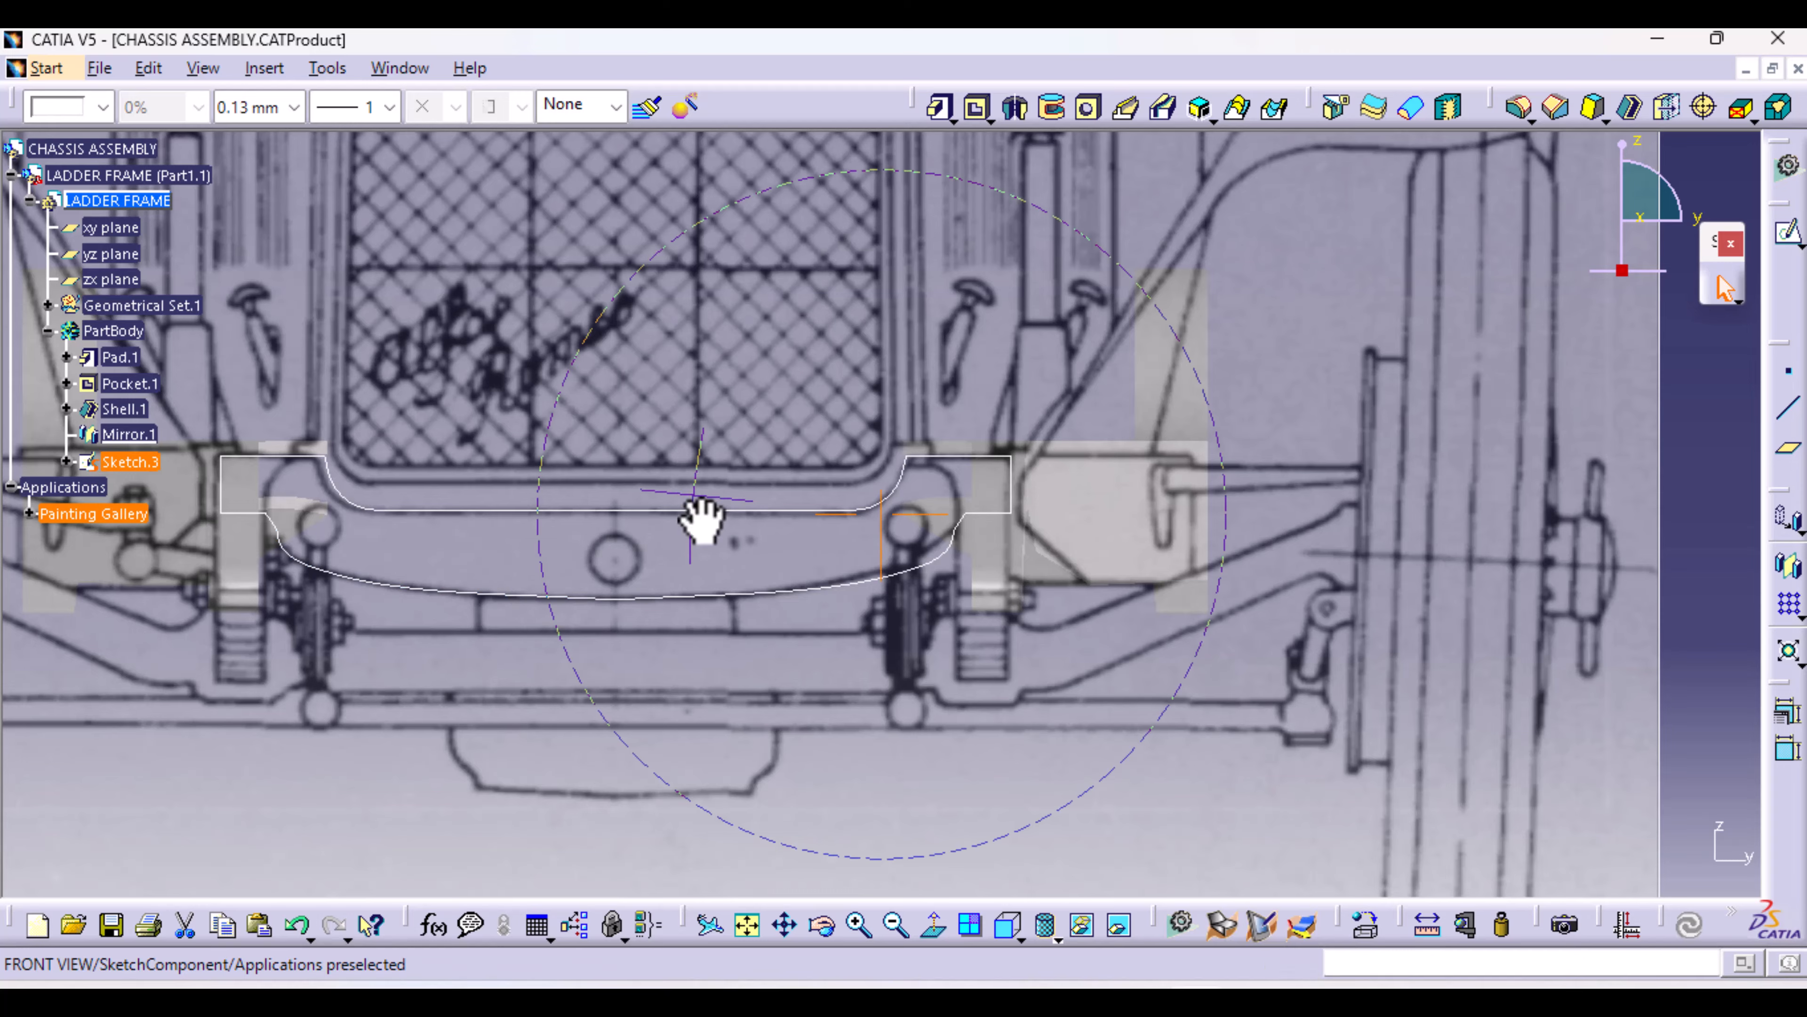
middle_click_drag(701, 520, 957, 894)
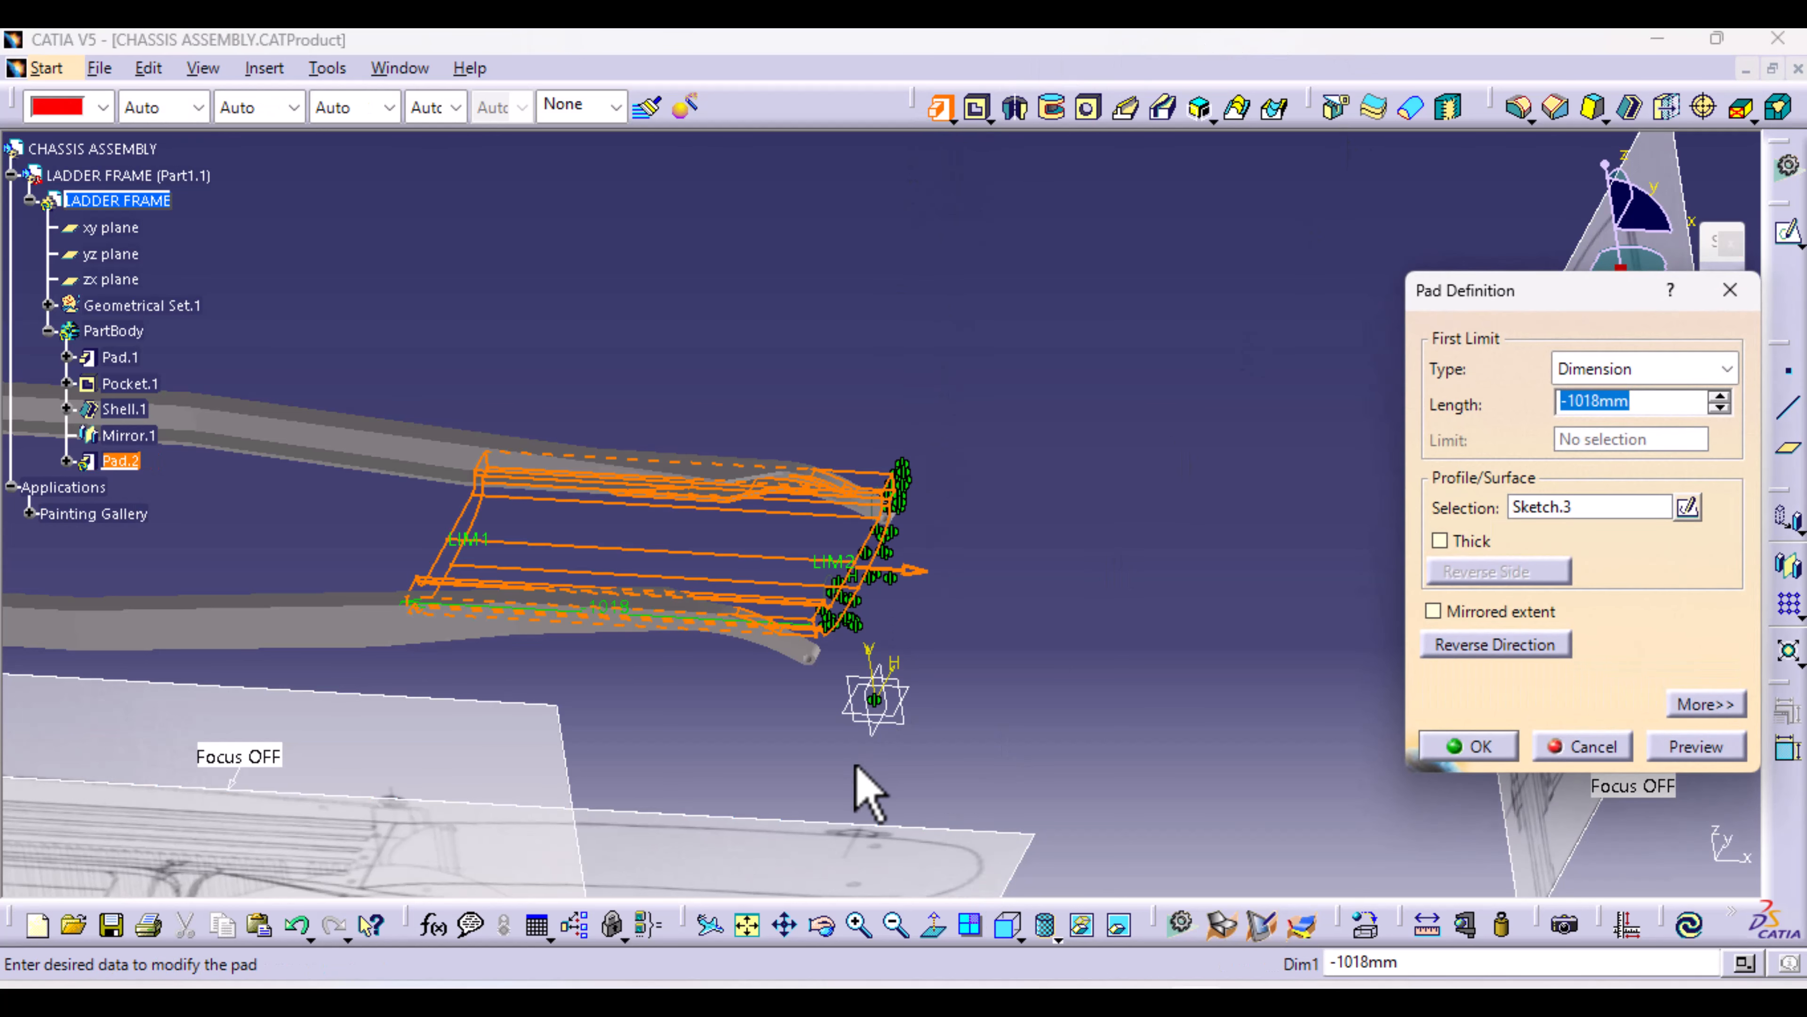
In the side view, pull the pad's second limit back toward the wheel hub, set its length to -508 mm, and create it
left_click(1019, 941)
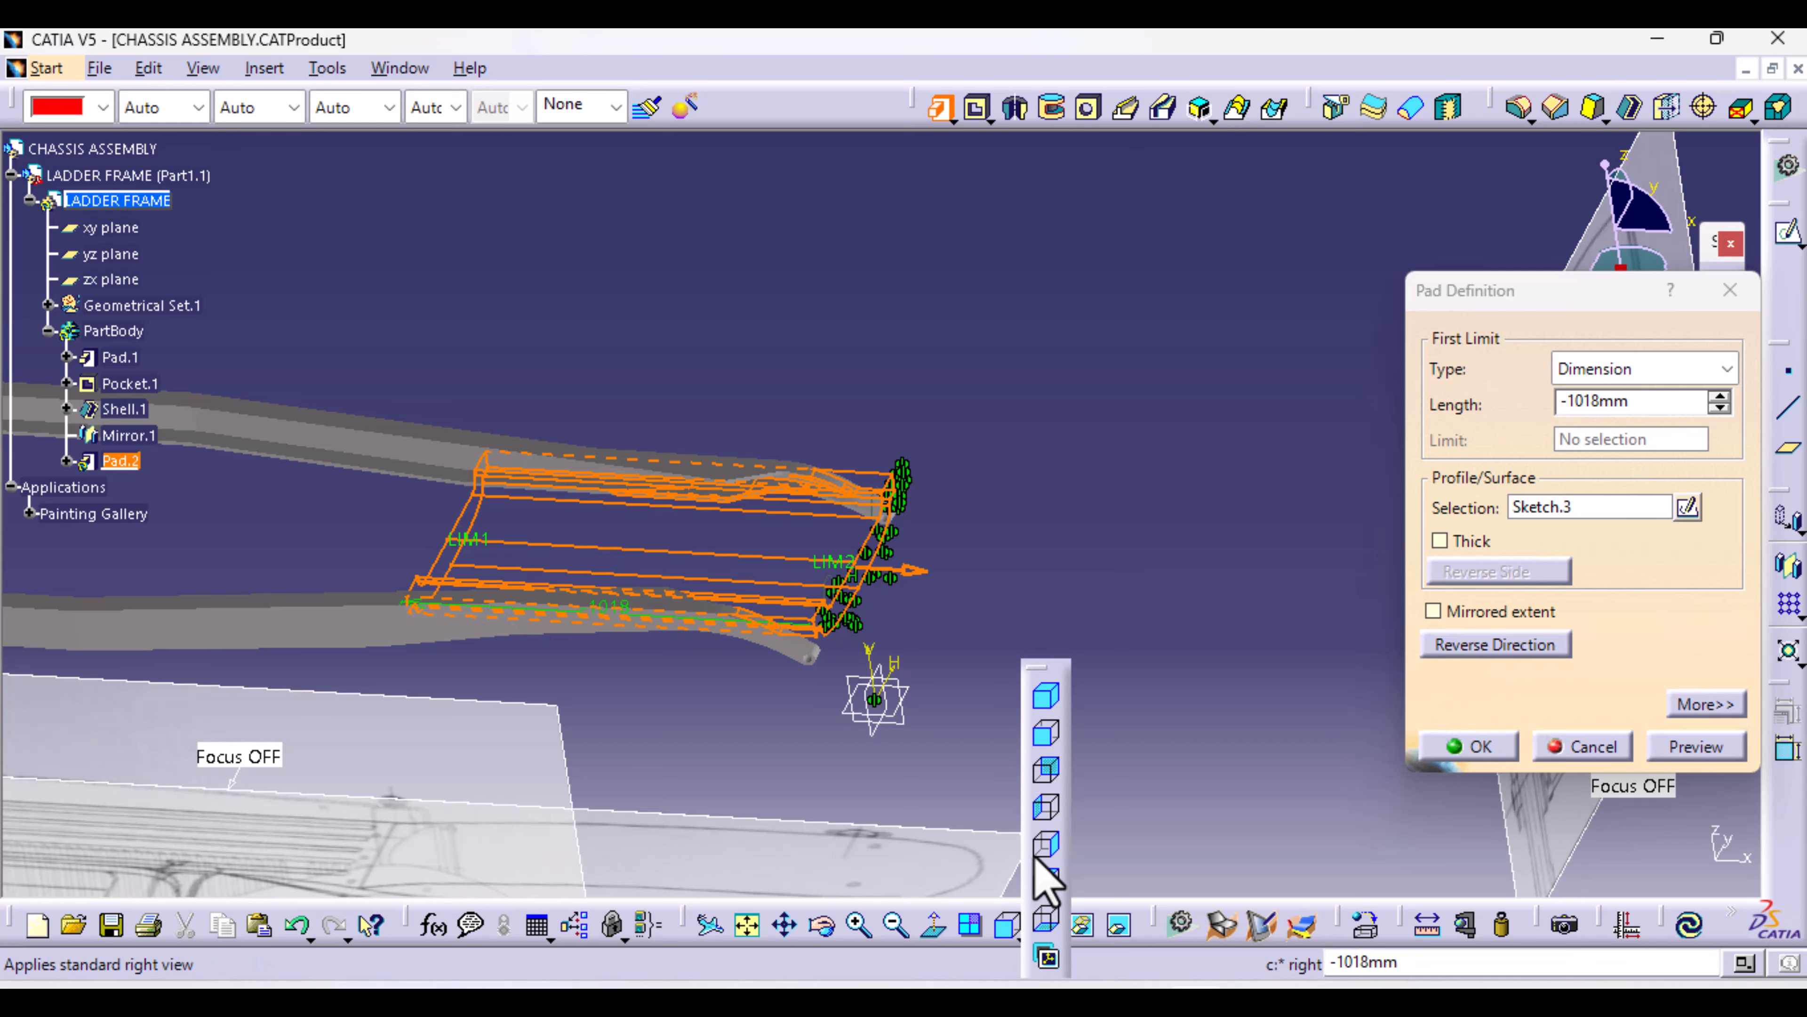
left_click(1043, 854)
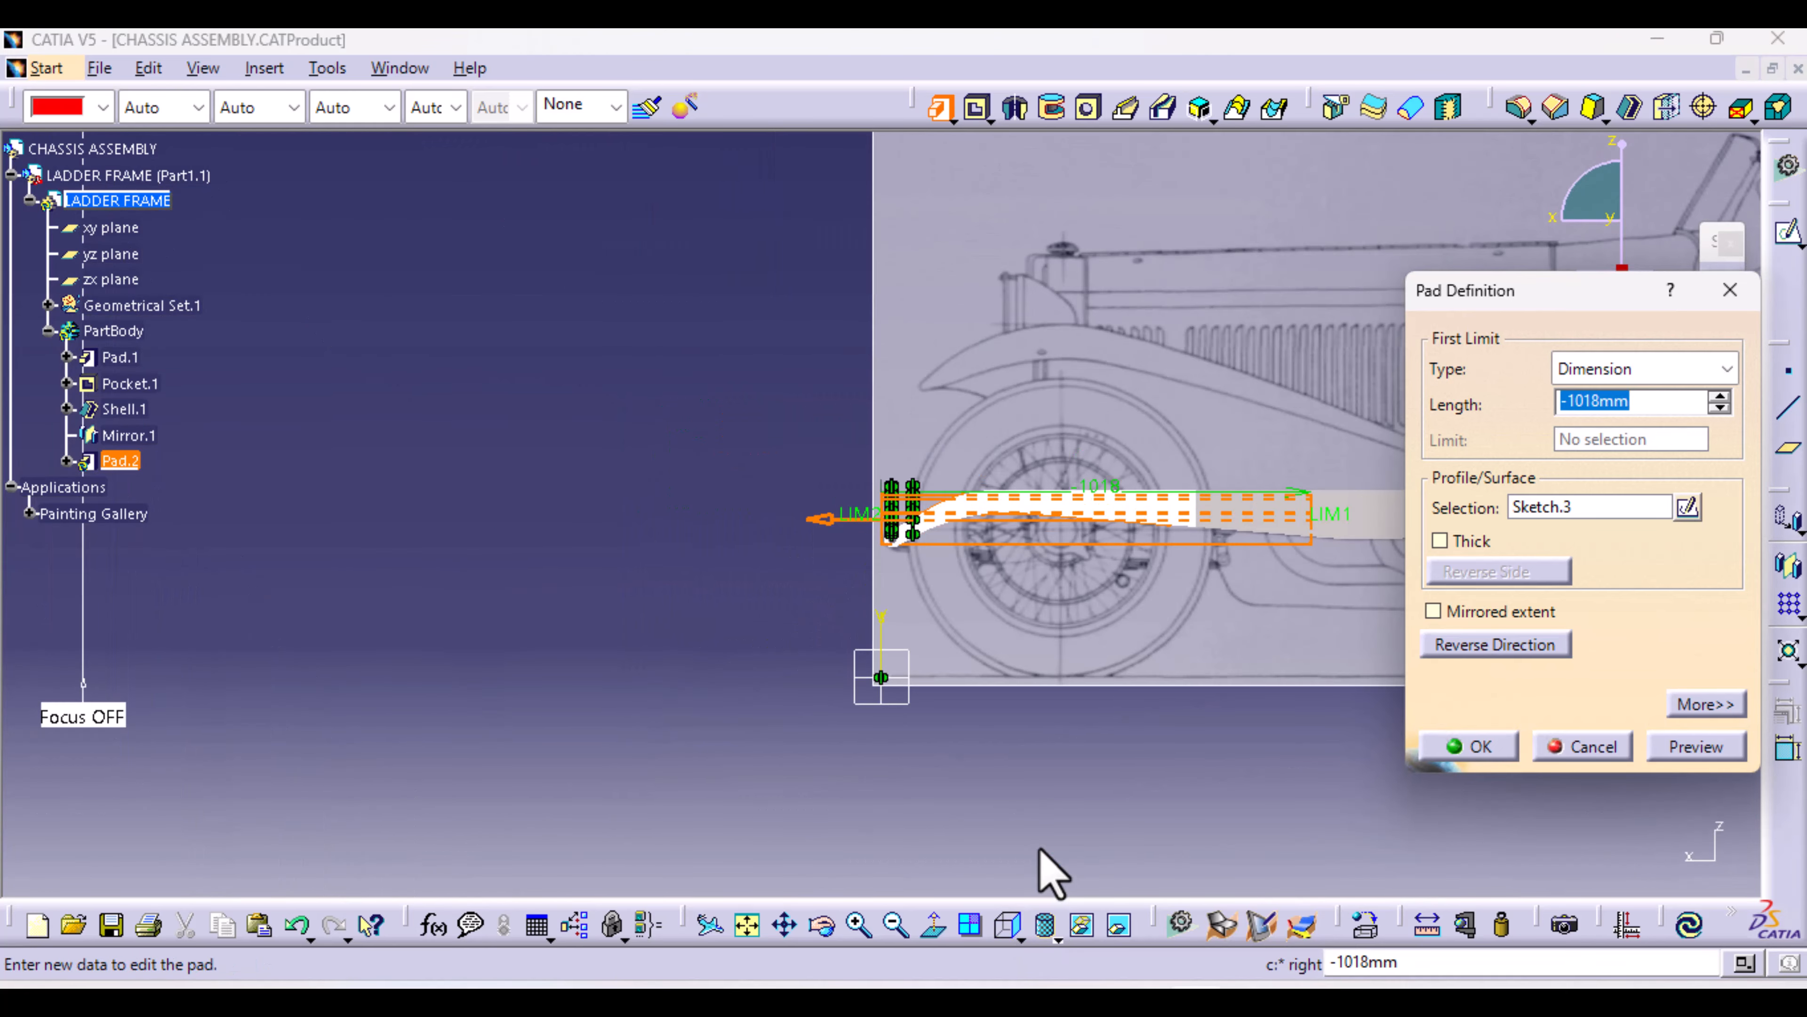
middle_click_drag(1019, 737, 765, 599)
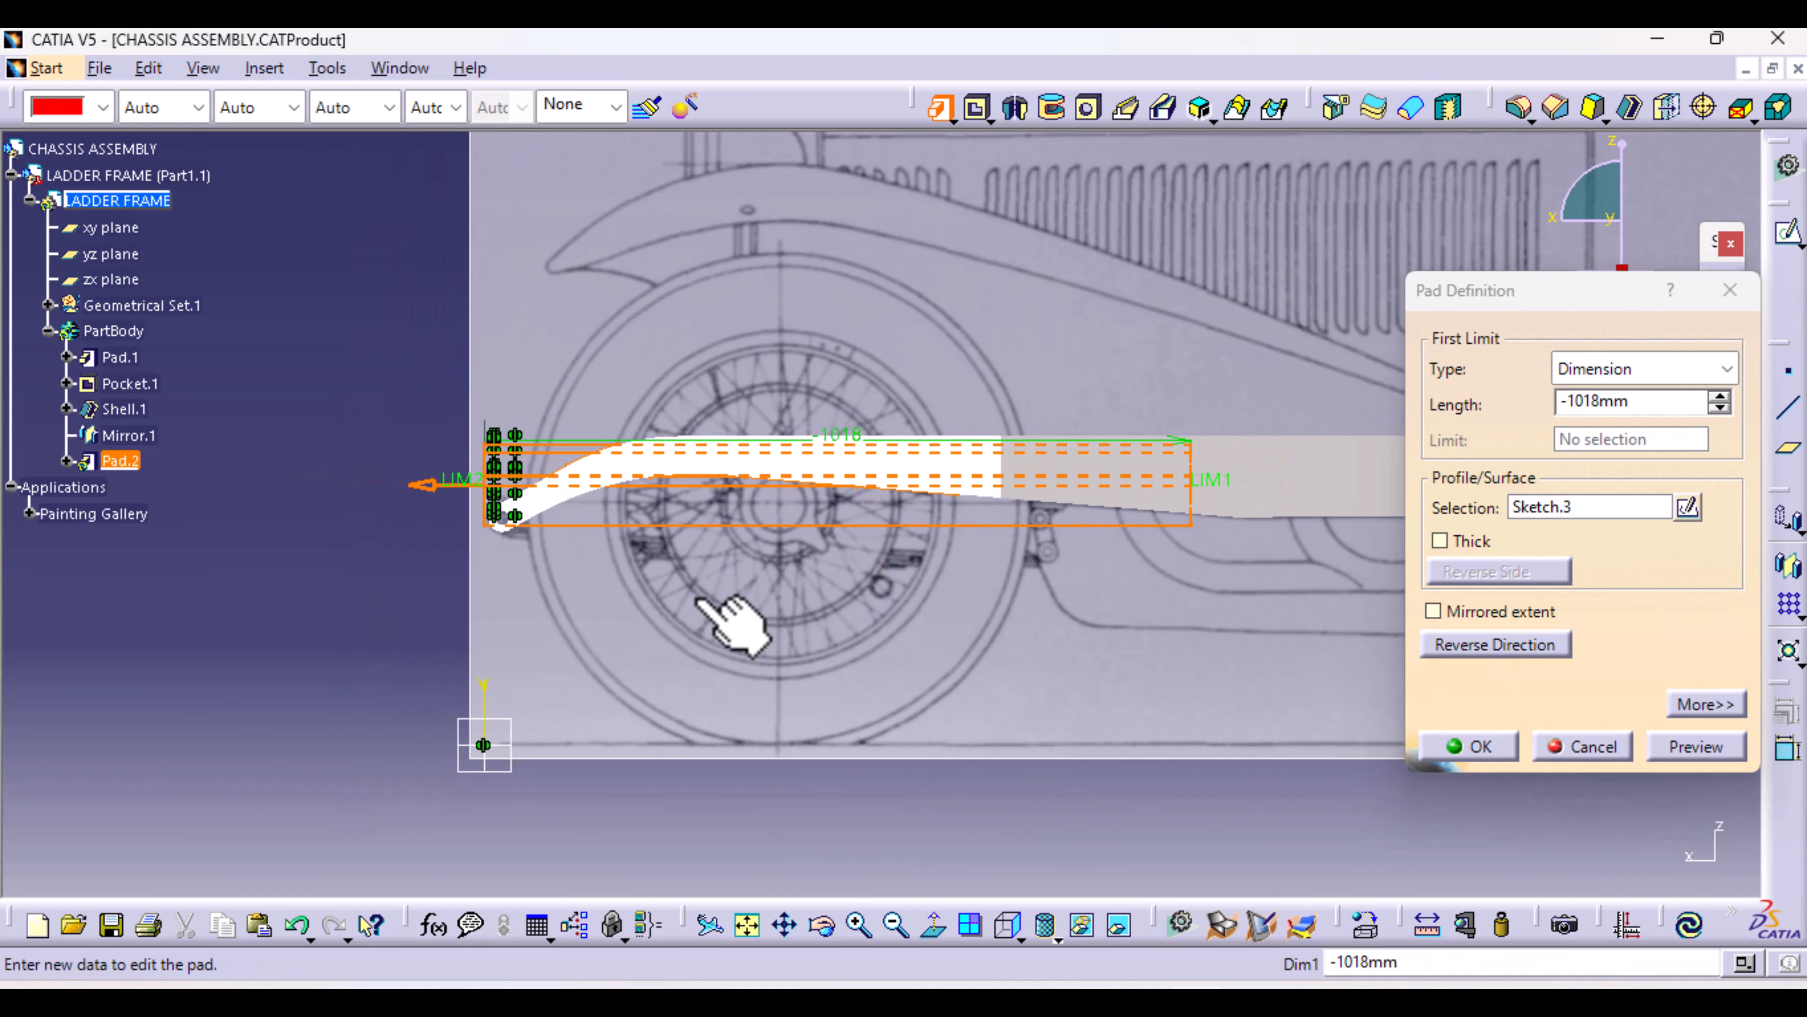
left_click_drag(503, 486, 660, 484)
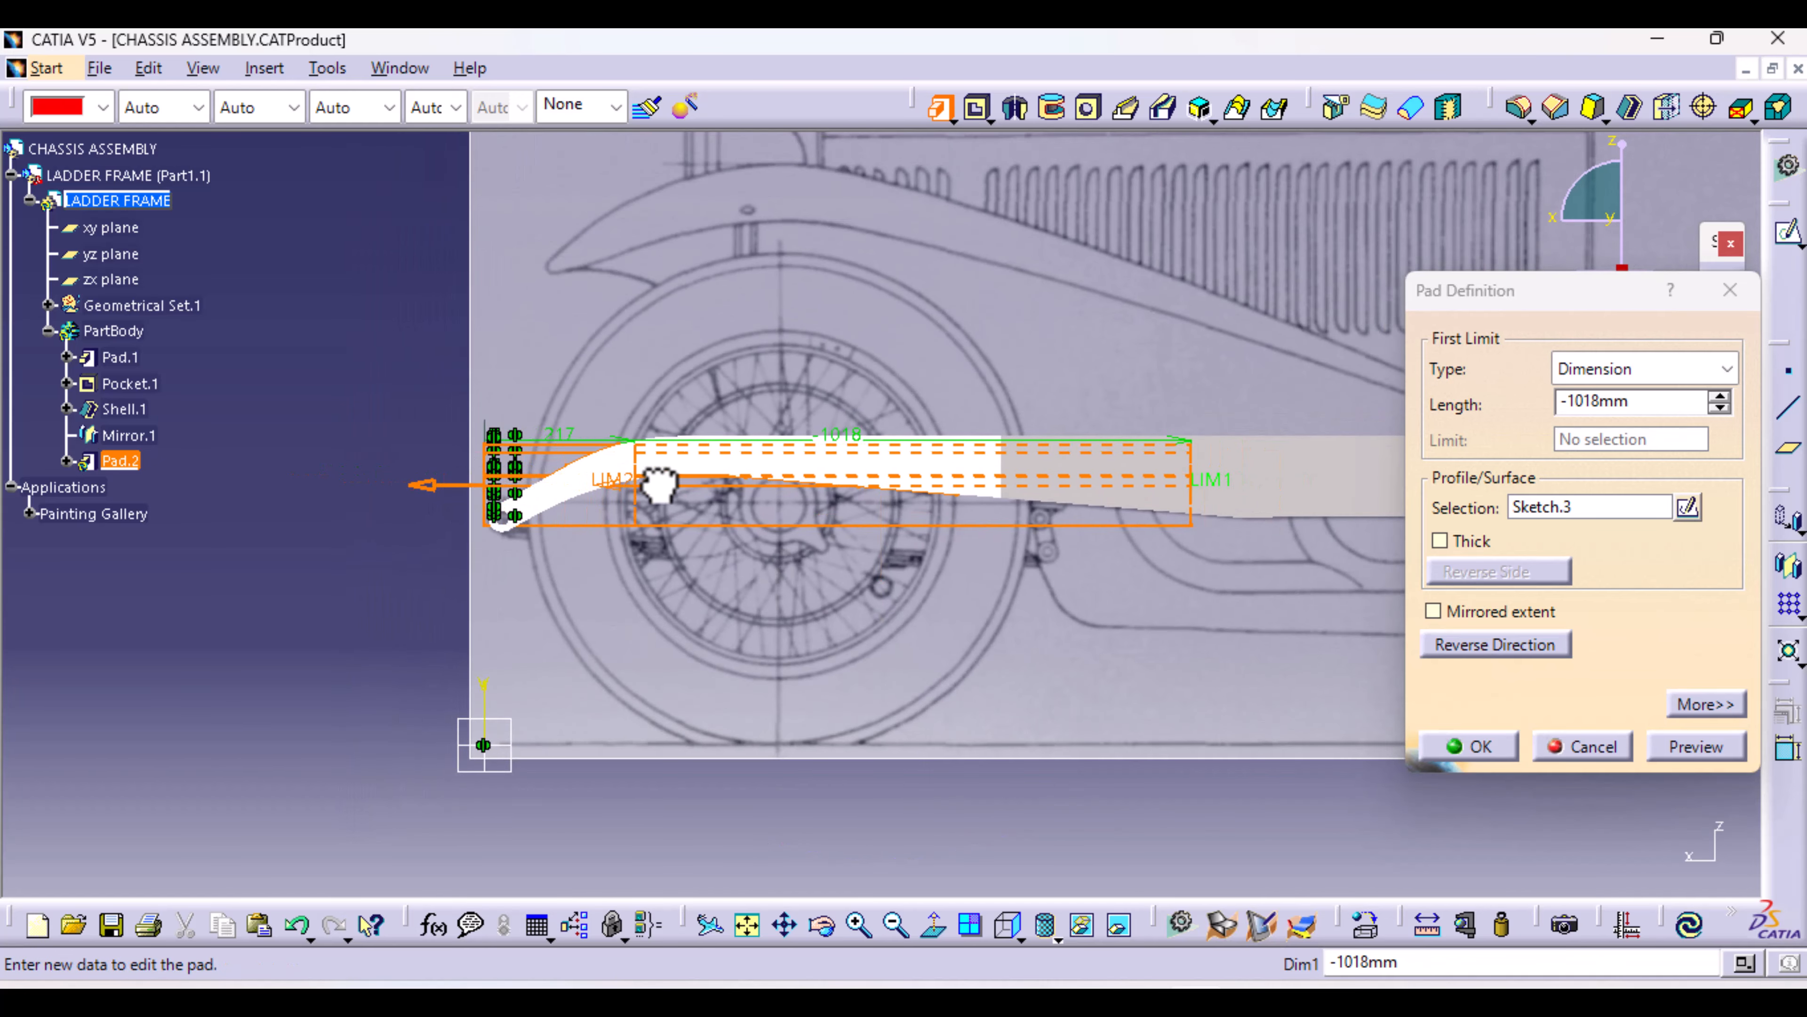
middle_click_drag(884, 674, 855, 791)
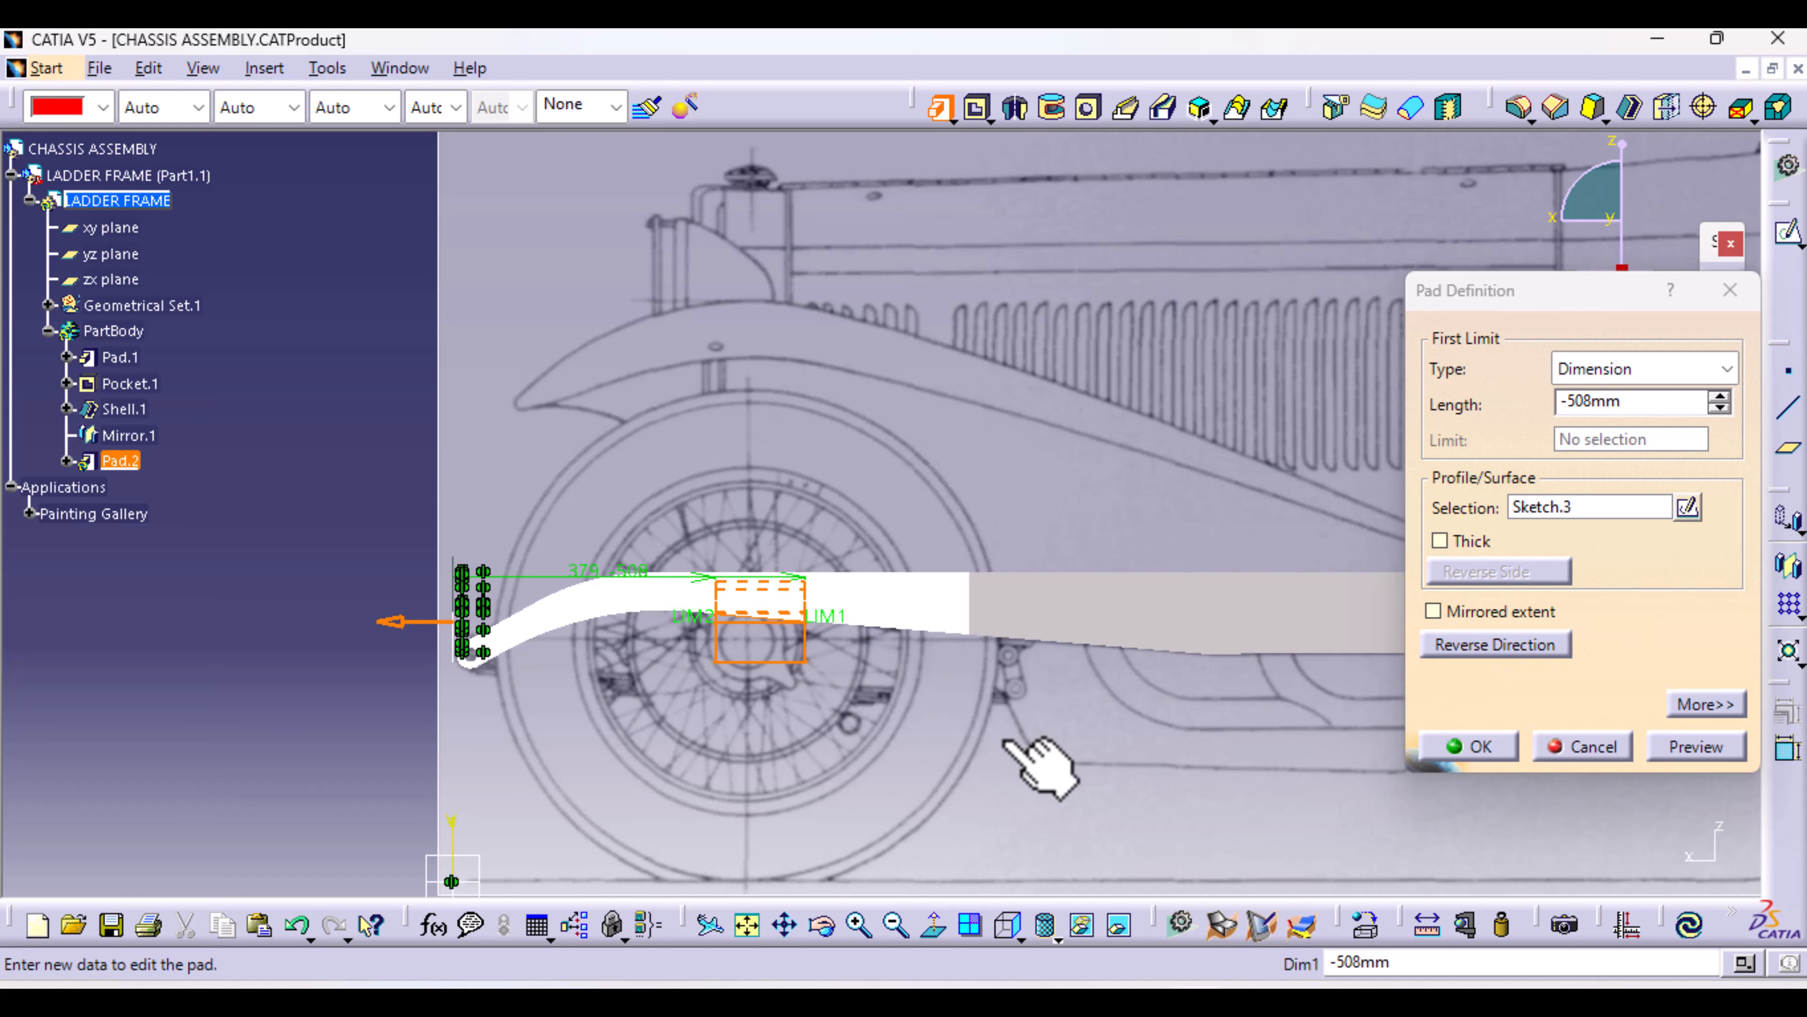
mouse_move(848, 740)
middle_mouse_down("ctrl")
mouse_move(876, 644)
mouse_move(875, 775)
mouse_move(880, 741)
middle_mouse_up("ctrl")
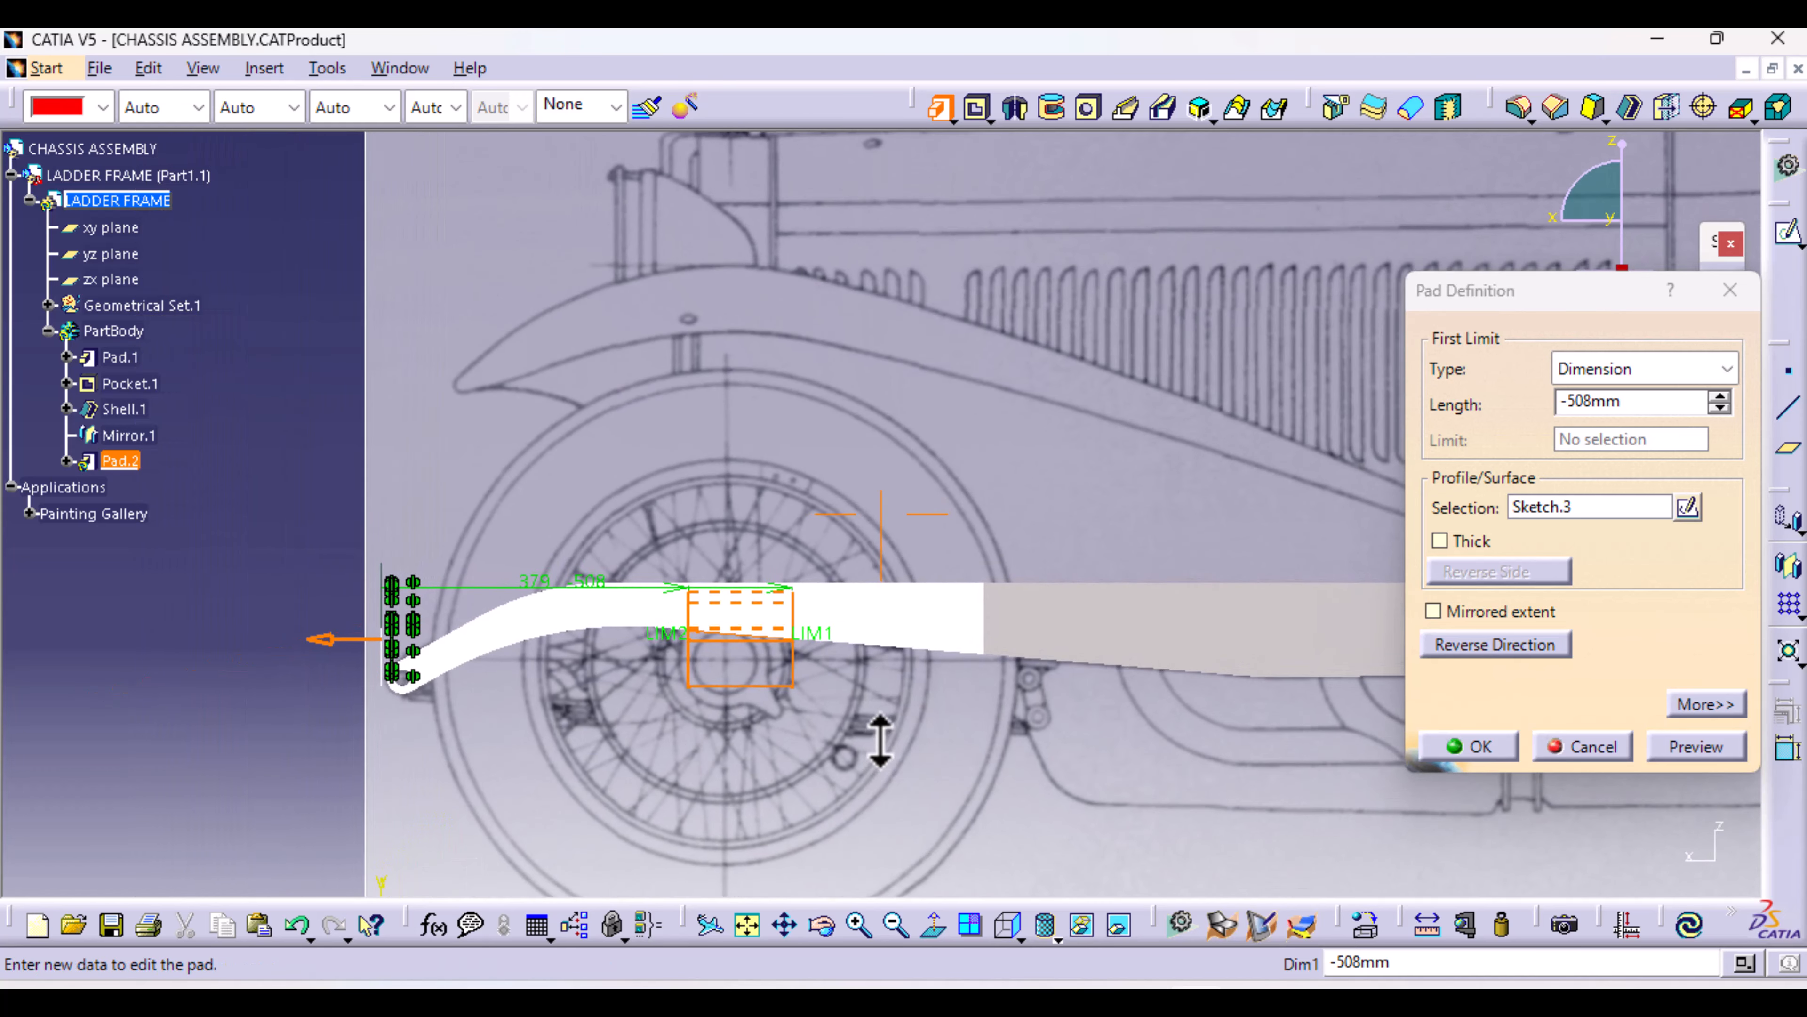
left_click(1696, 748)
left_click(1501, 746)
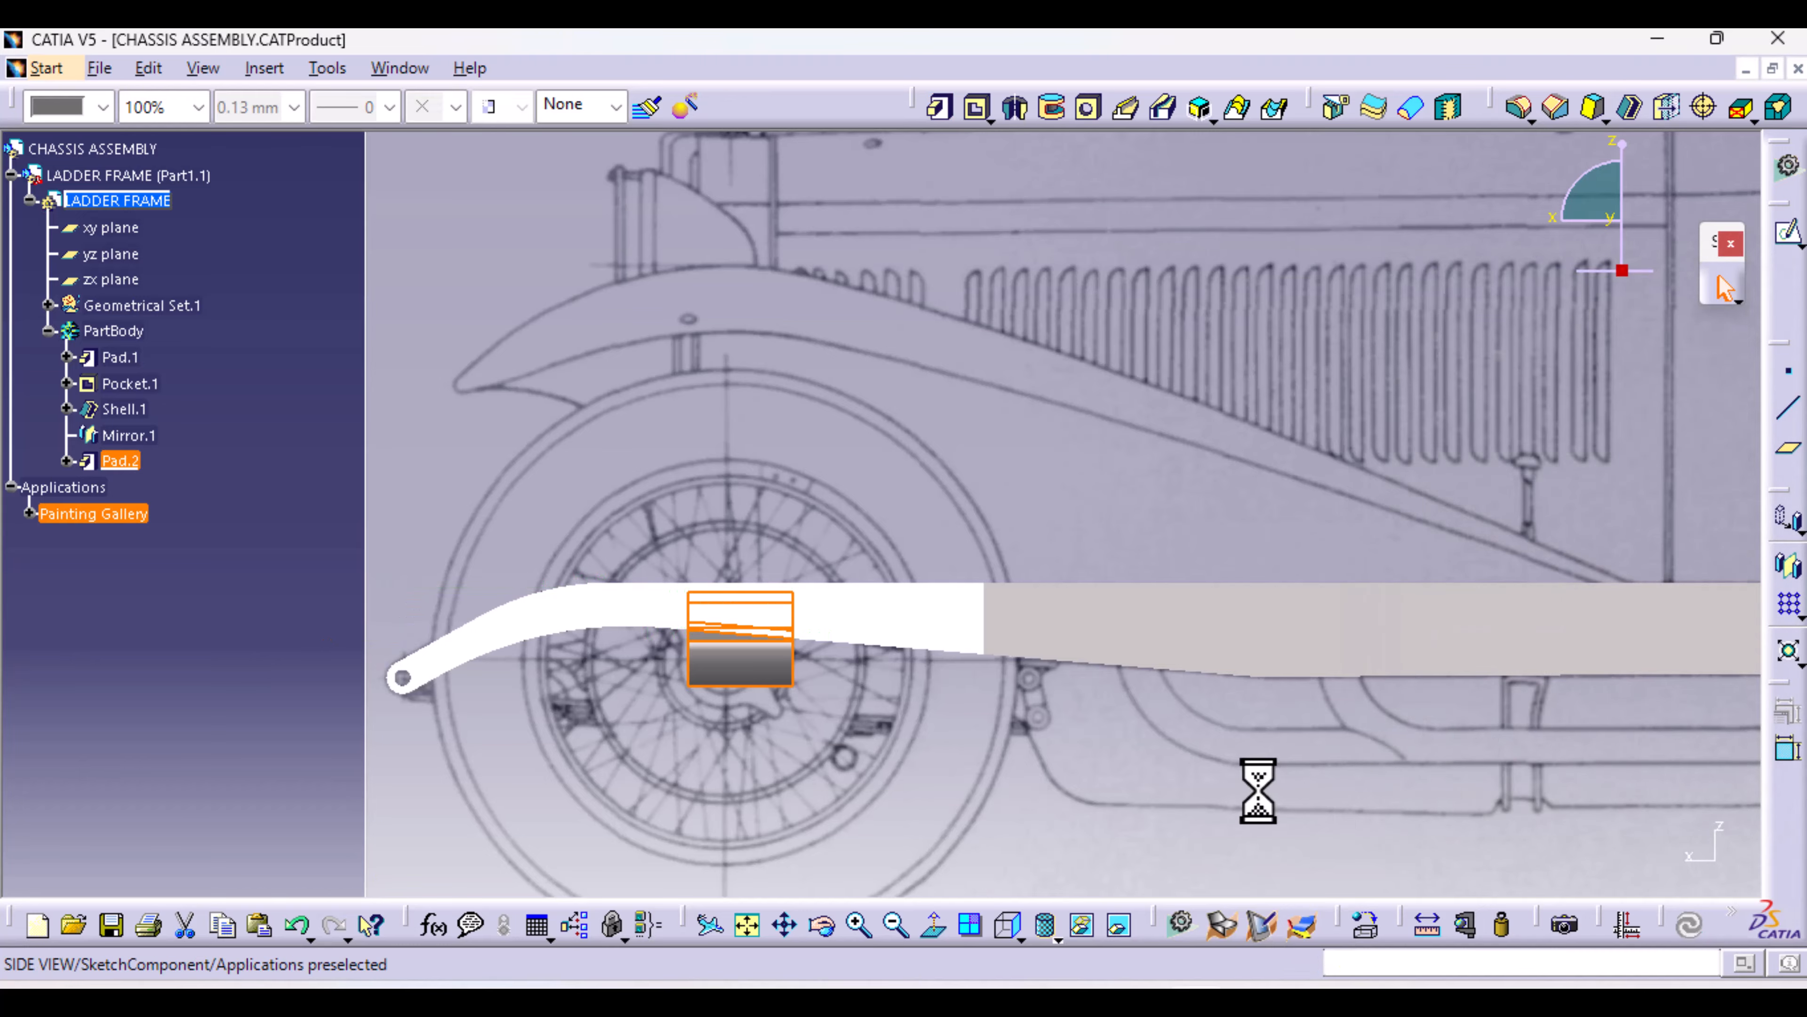
Examine the new cross-member from several angles, especially where its ends meet the side rails
middle_click_drag(488, 577, 851, 620)
middle_click_drag(662, 708, 525, 658)
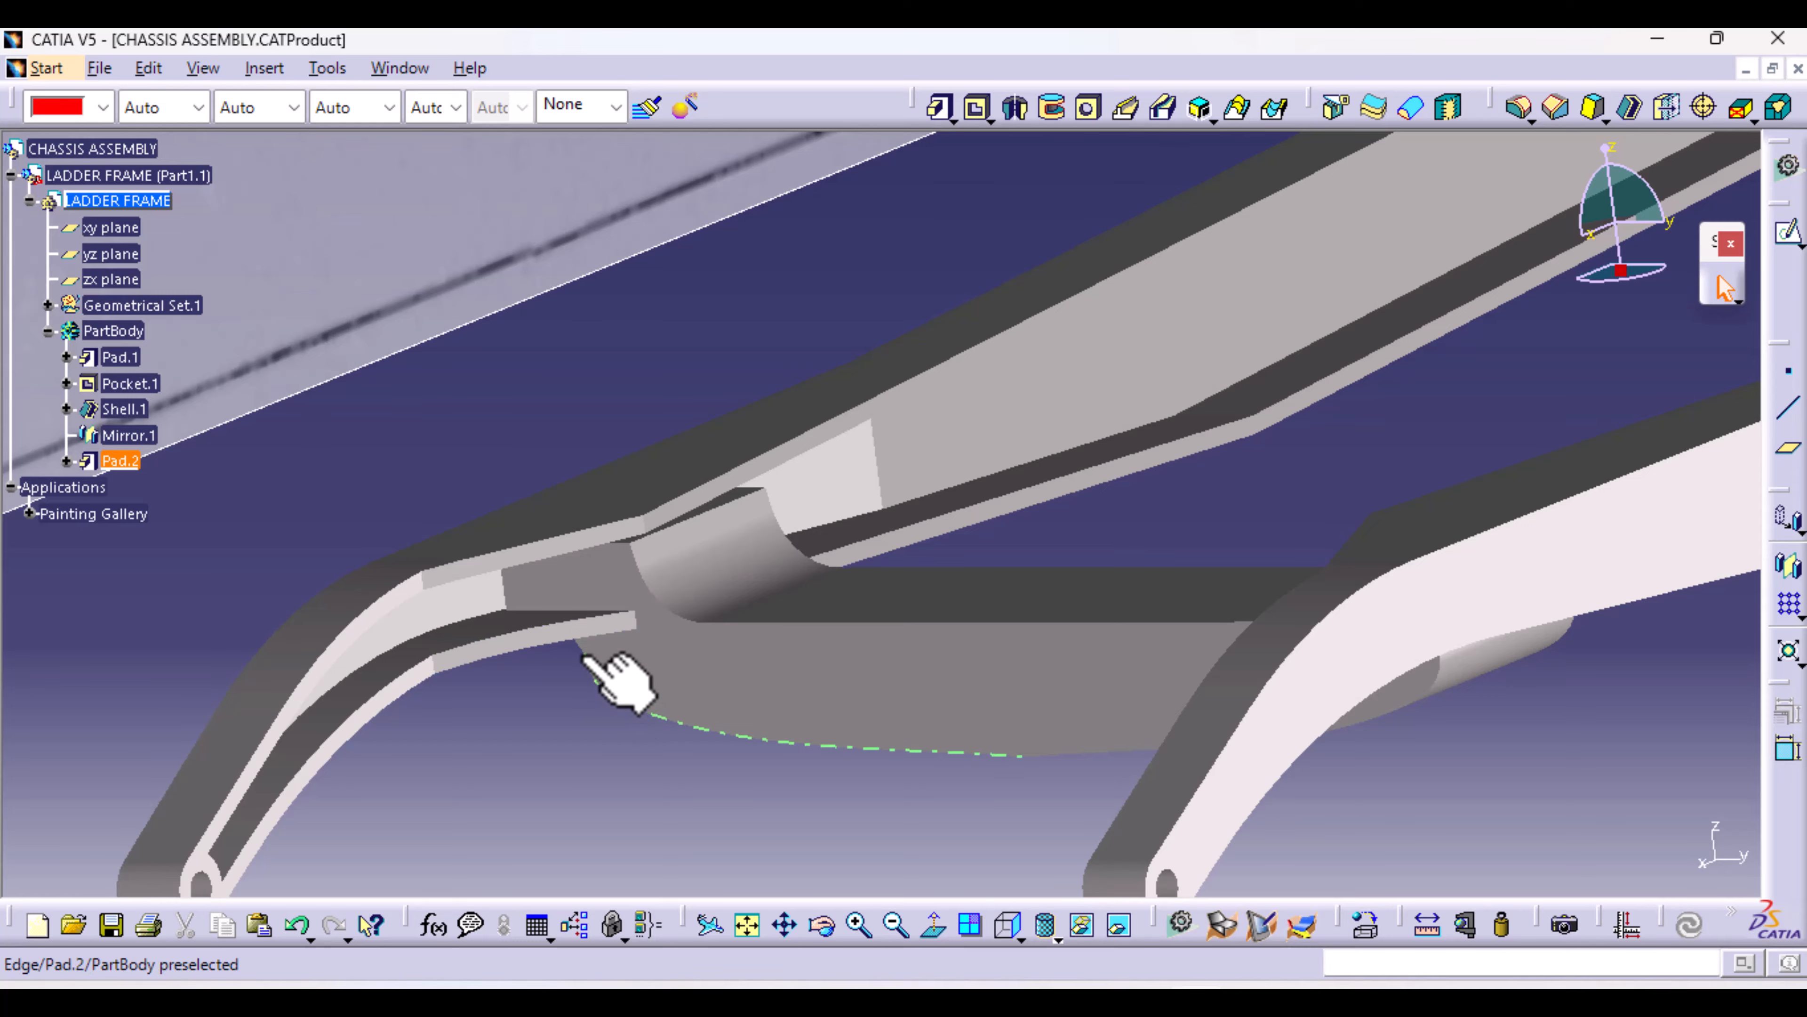
middle_click_drag(568, 744, 618, 740)
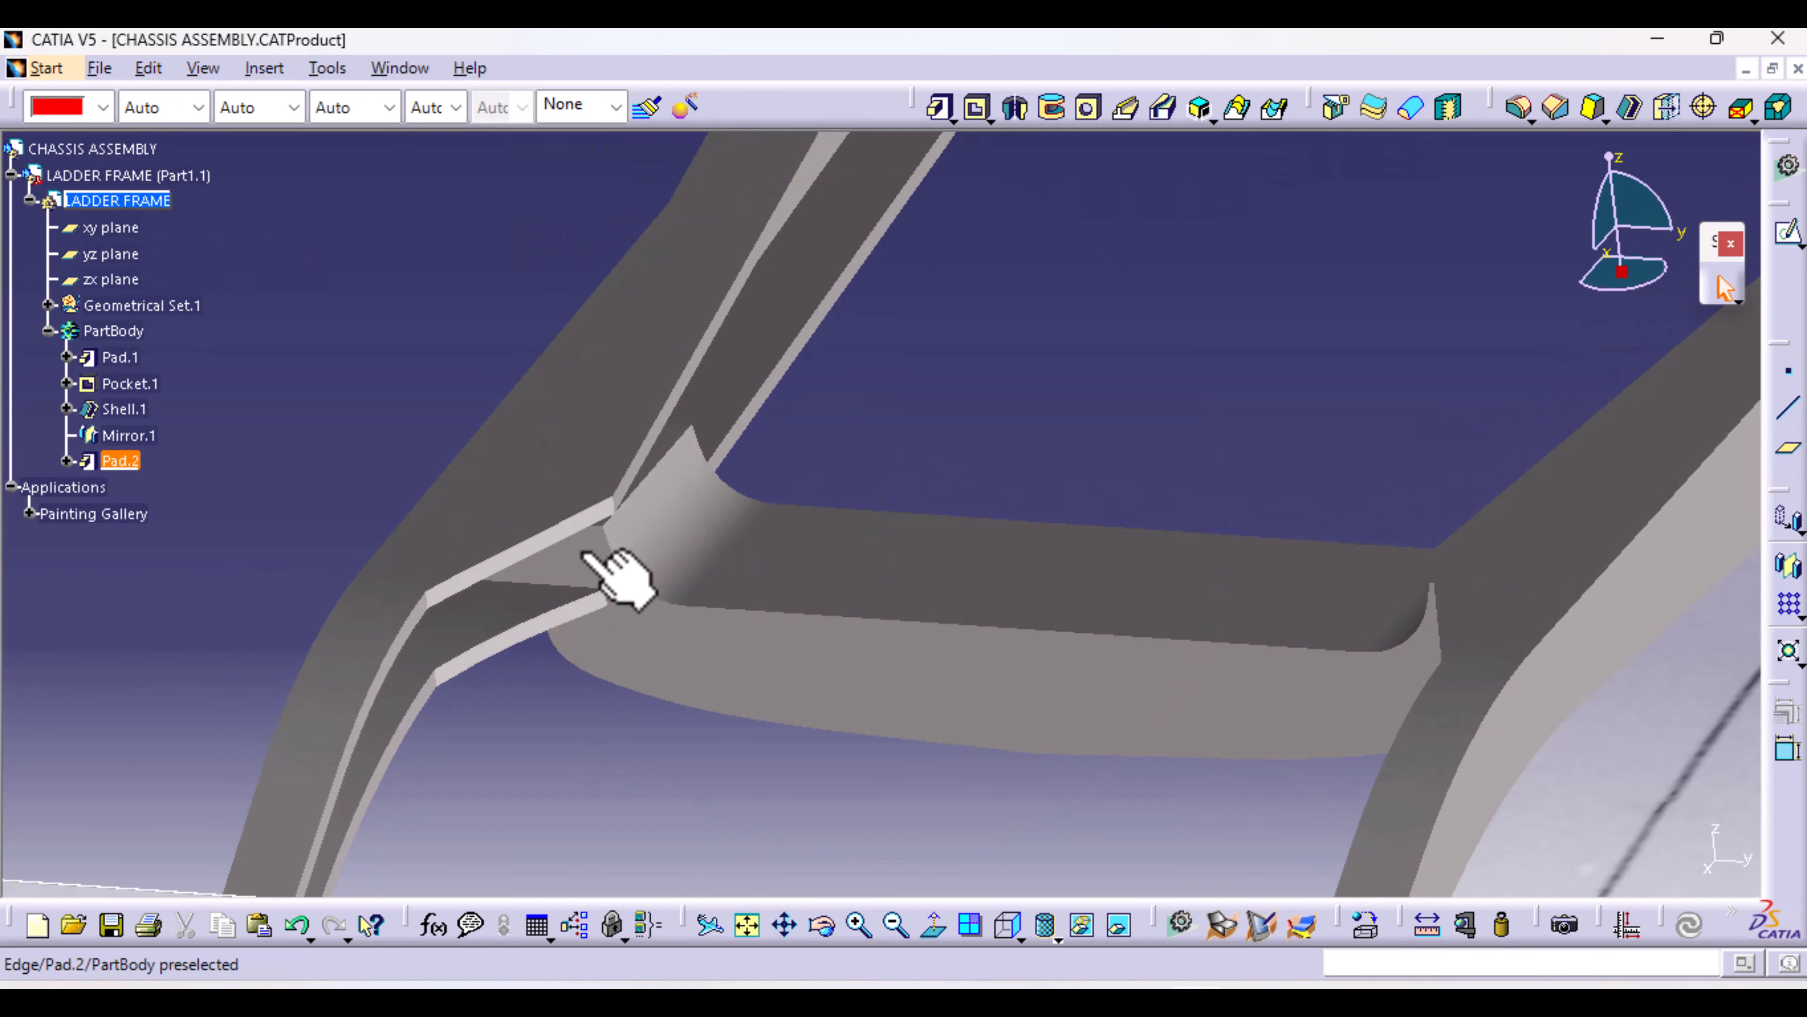
mouse_move(730, 668)
middle_mouse_down()
mouse_move(867, 626)
mouse_move(799, 617)
mouse_move(712, 554)
mouse_move(730, 436)
mouse_move(814, 500)
mouse_move(875, 605)
mouse_move(833, 581)
mouse_move(726, 653)
middle_mouse_up()
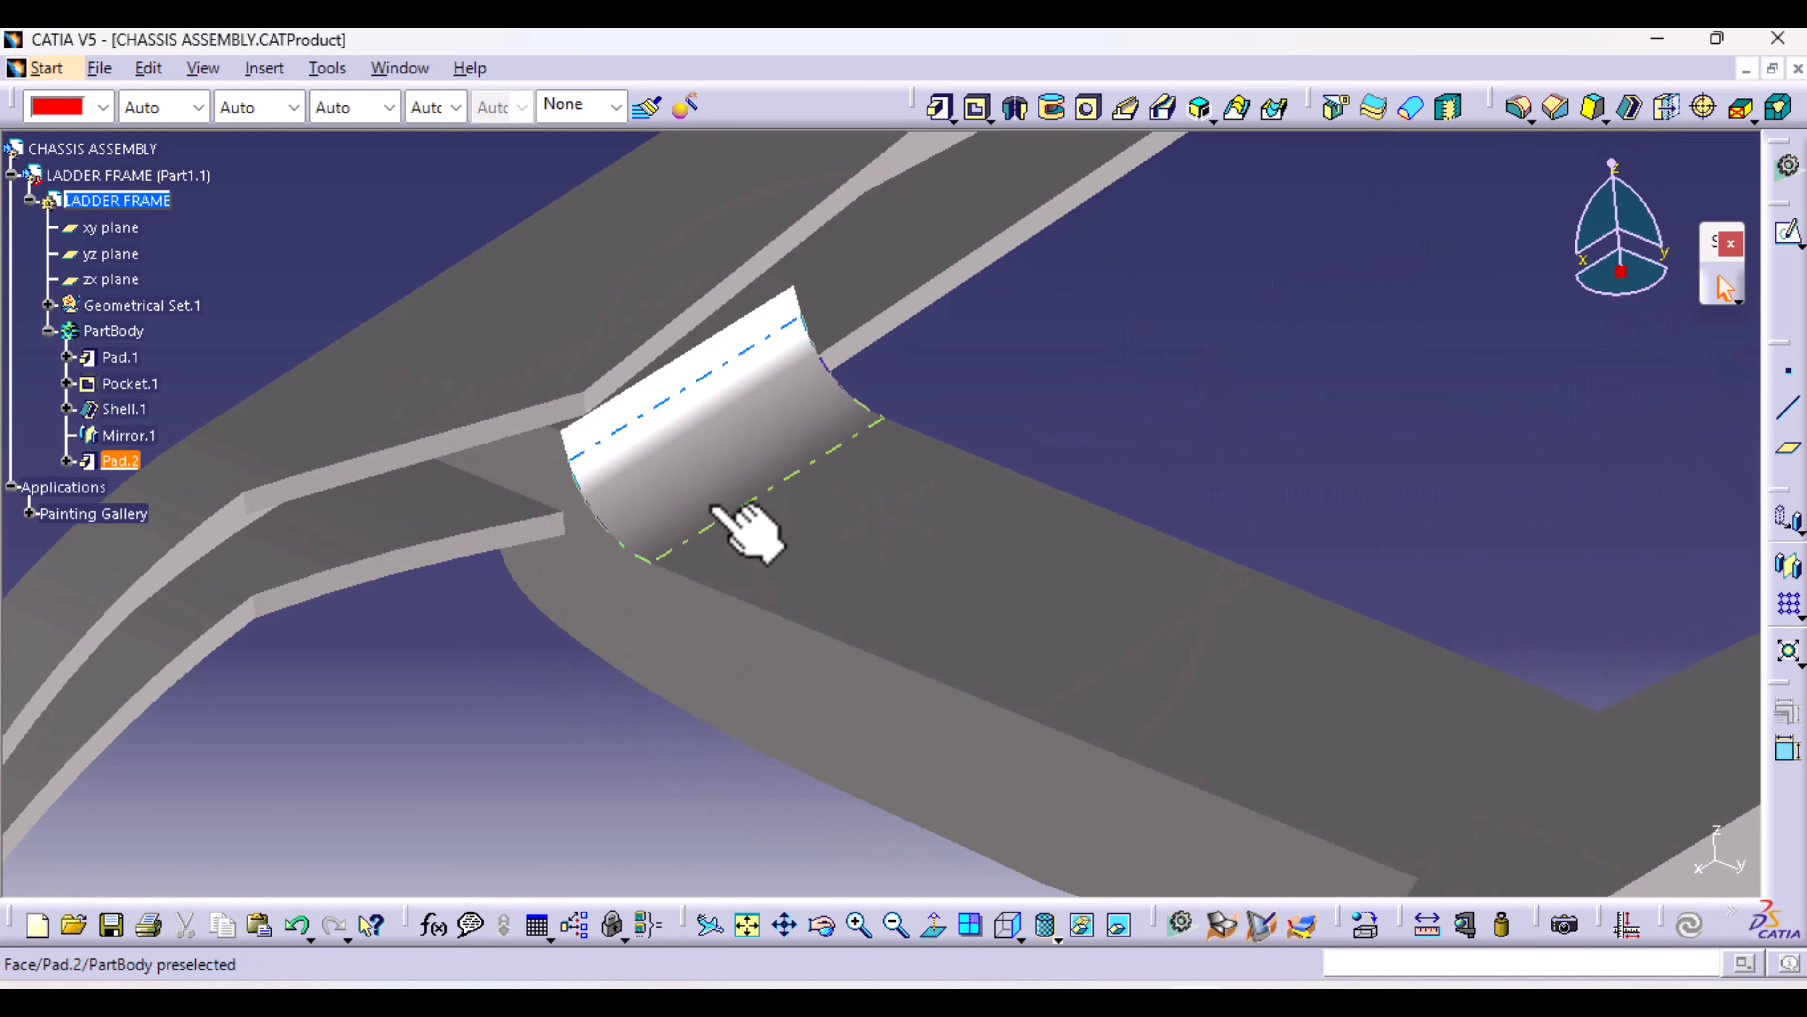
middle_click_drag(829, 486, 711, 689)
middle_click_drag(833, 762, 625, 565, "ctrl")
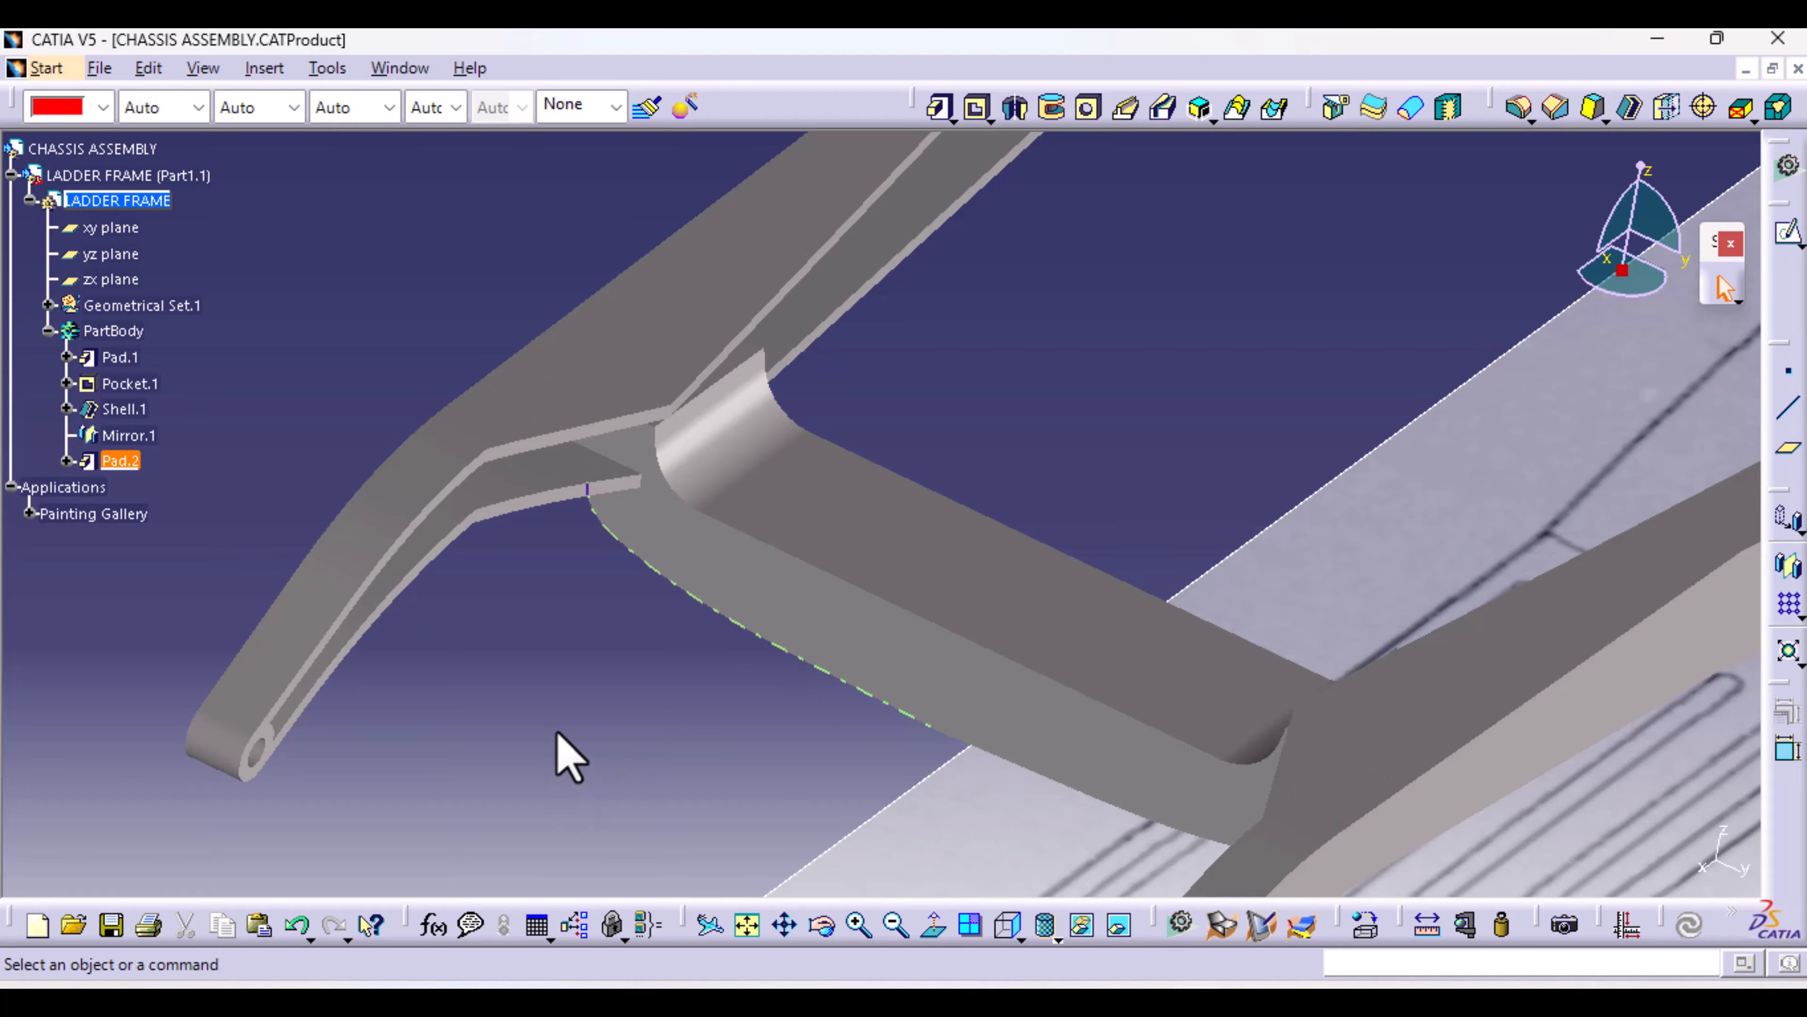
middle_click_drag(558, 733, 1273, 632)
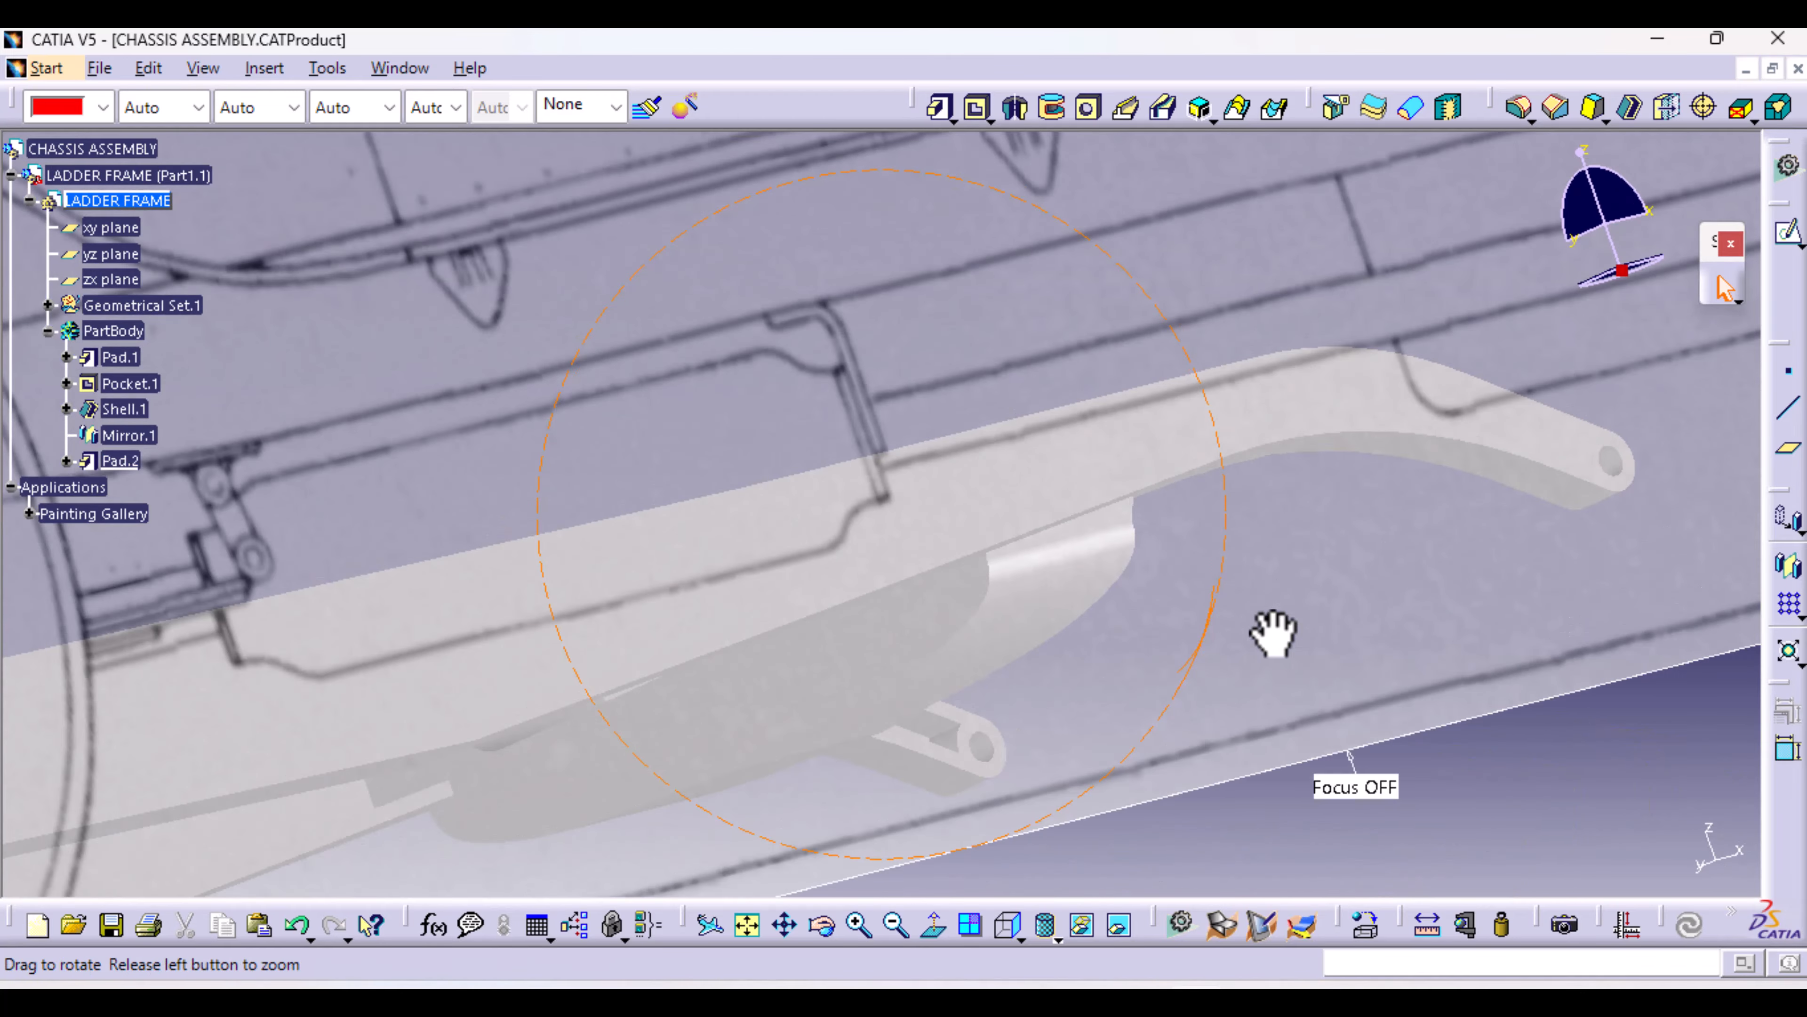
middle_click_drag(818, 663, 982, 744)
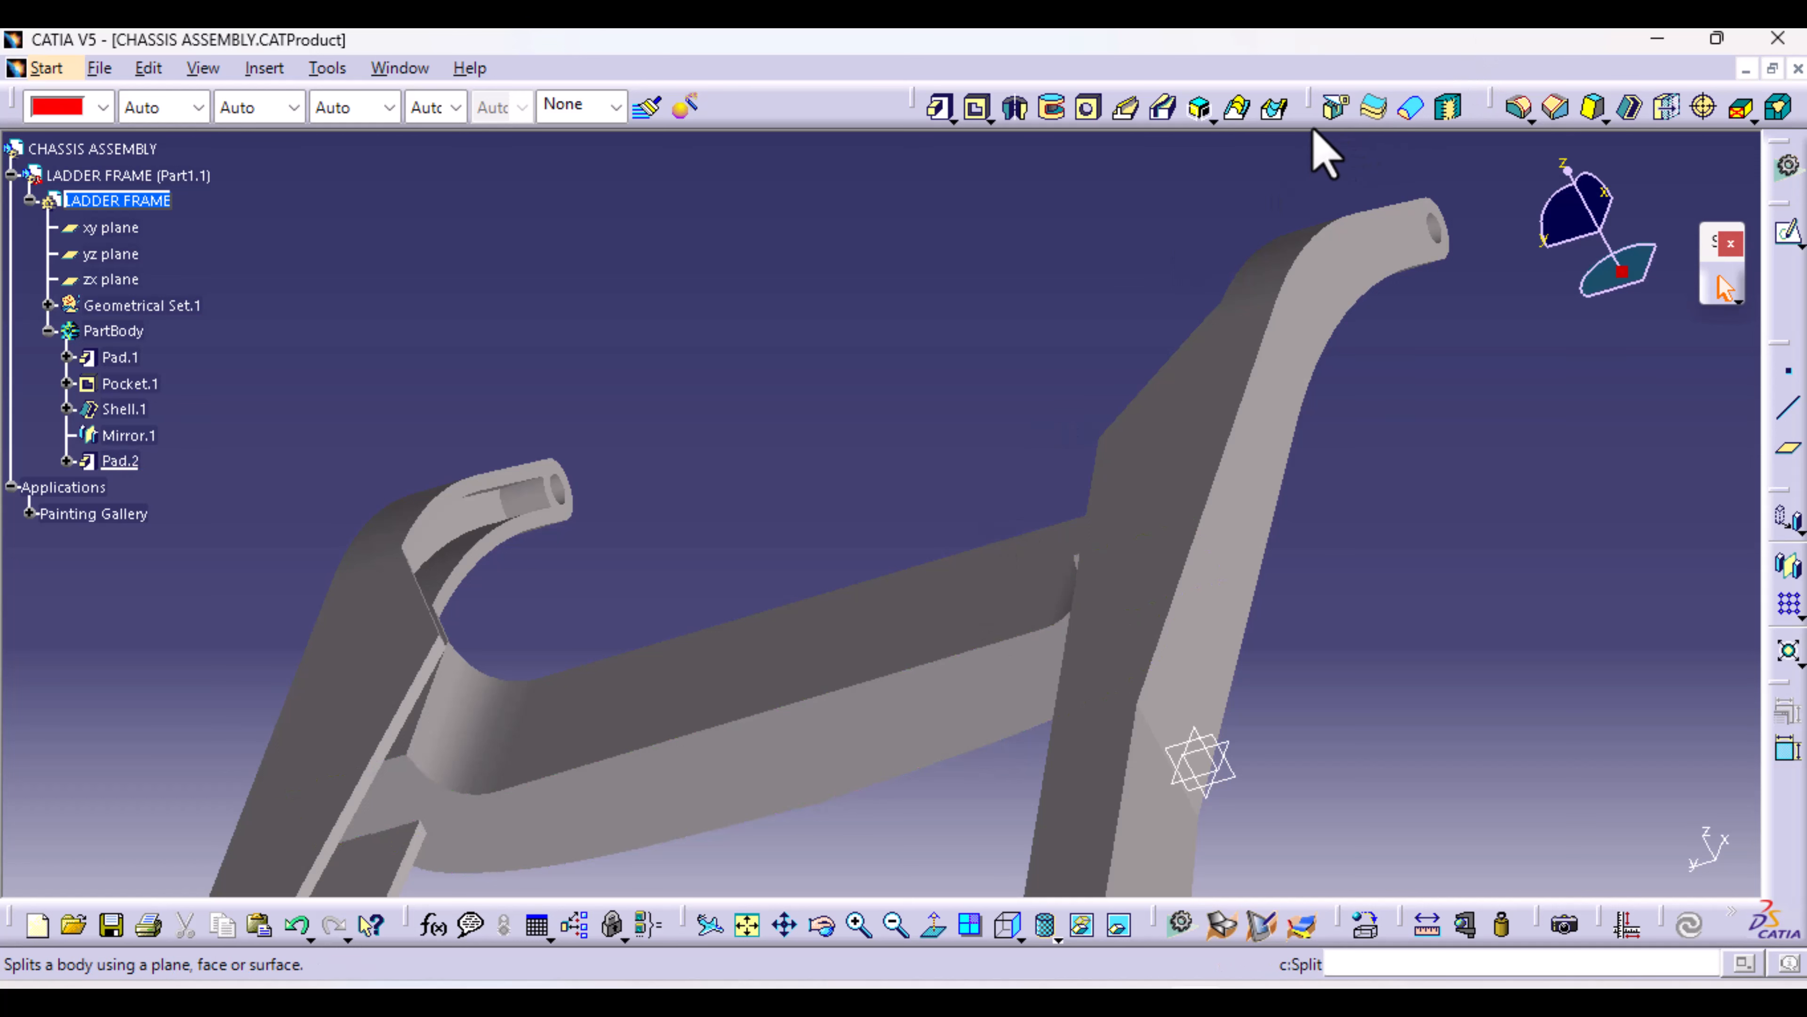
Start a Shell with 10 mm inside thickness and choose the cross-member's large flat rear face for removal
left_click(1630, 110)
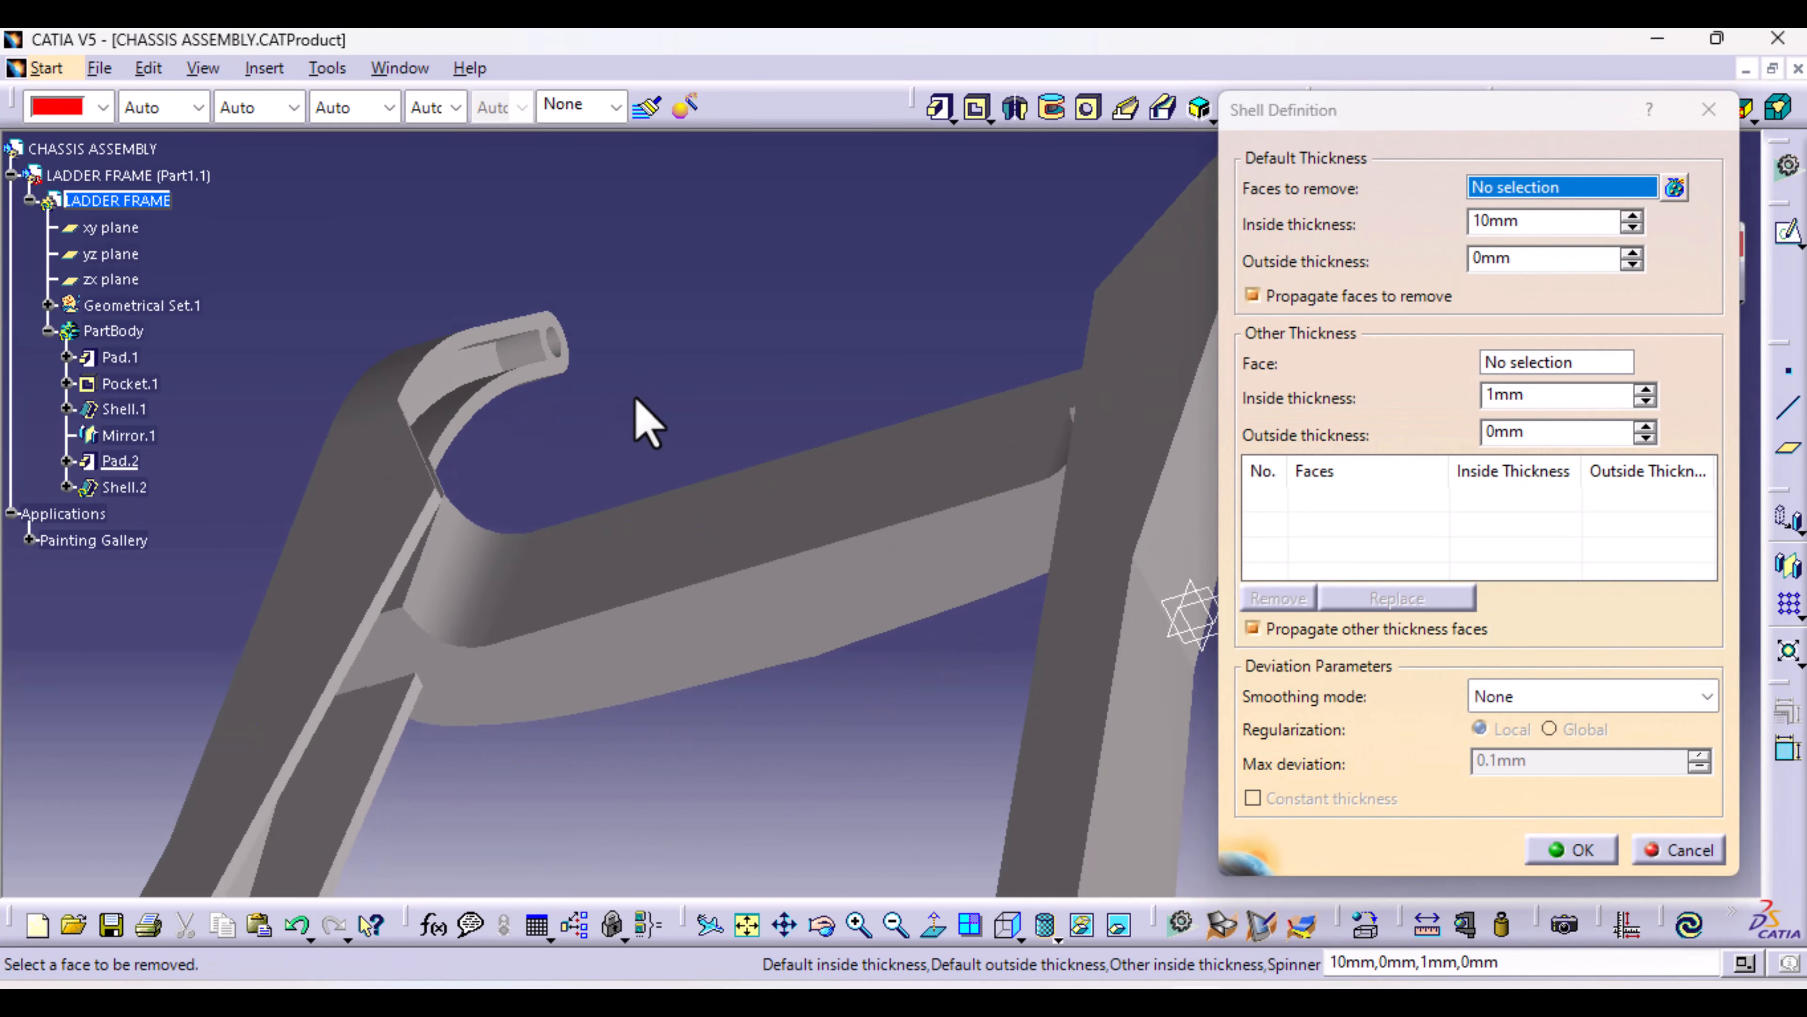
middle_click_drag(669, 683, 852, 605)
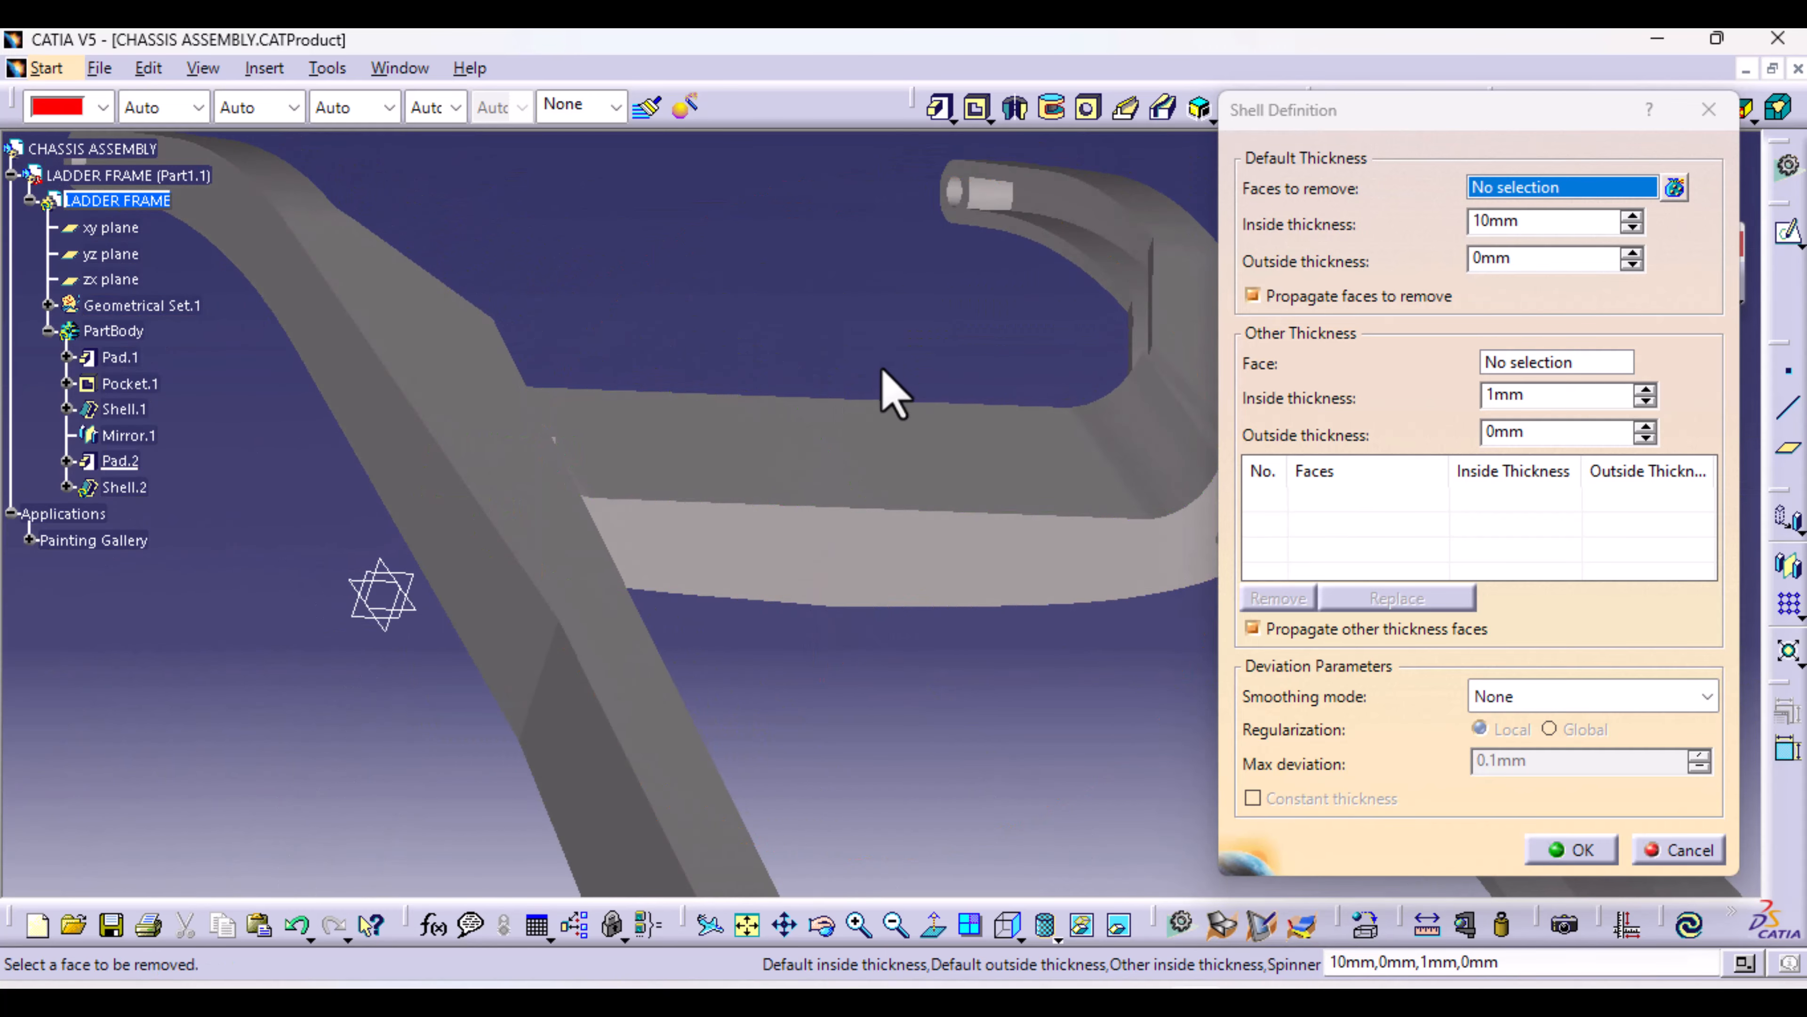
middle_click_drag(588, 524, 1025, 790)
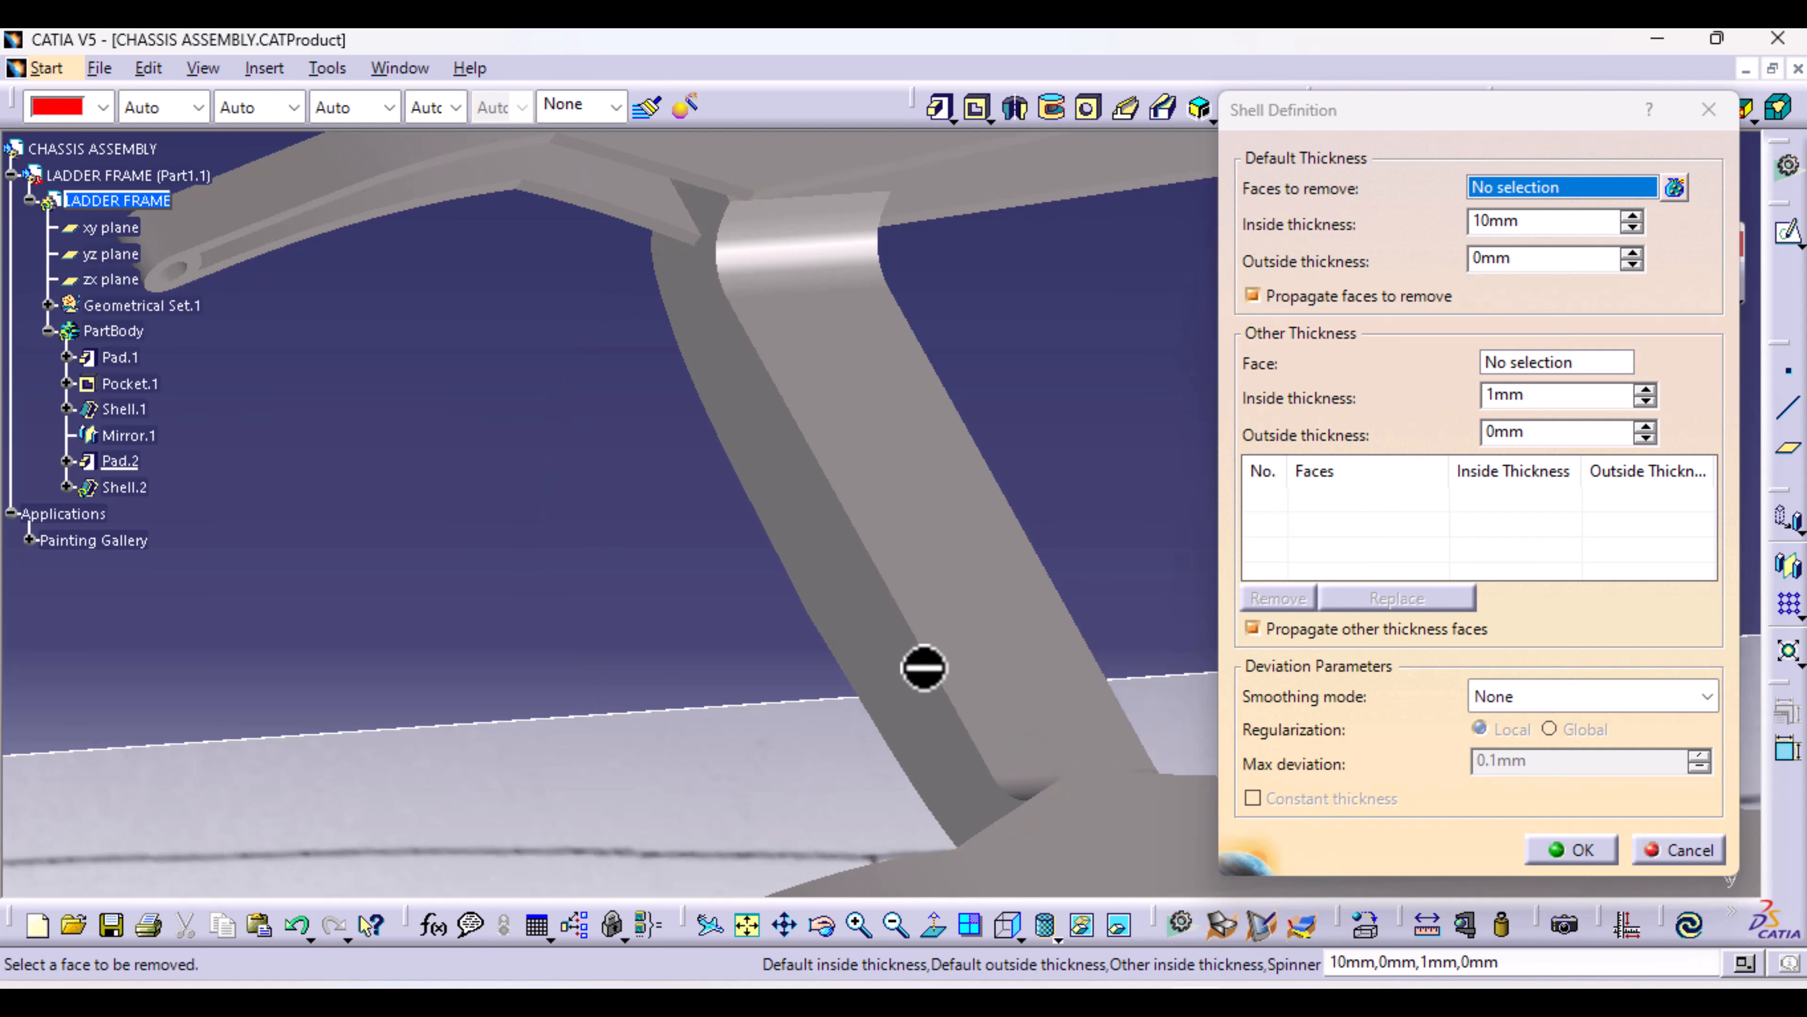
middle_click_drag(1039, 712, 570, 384)
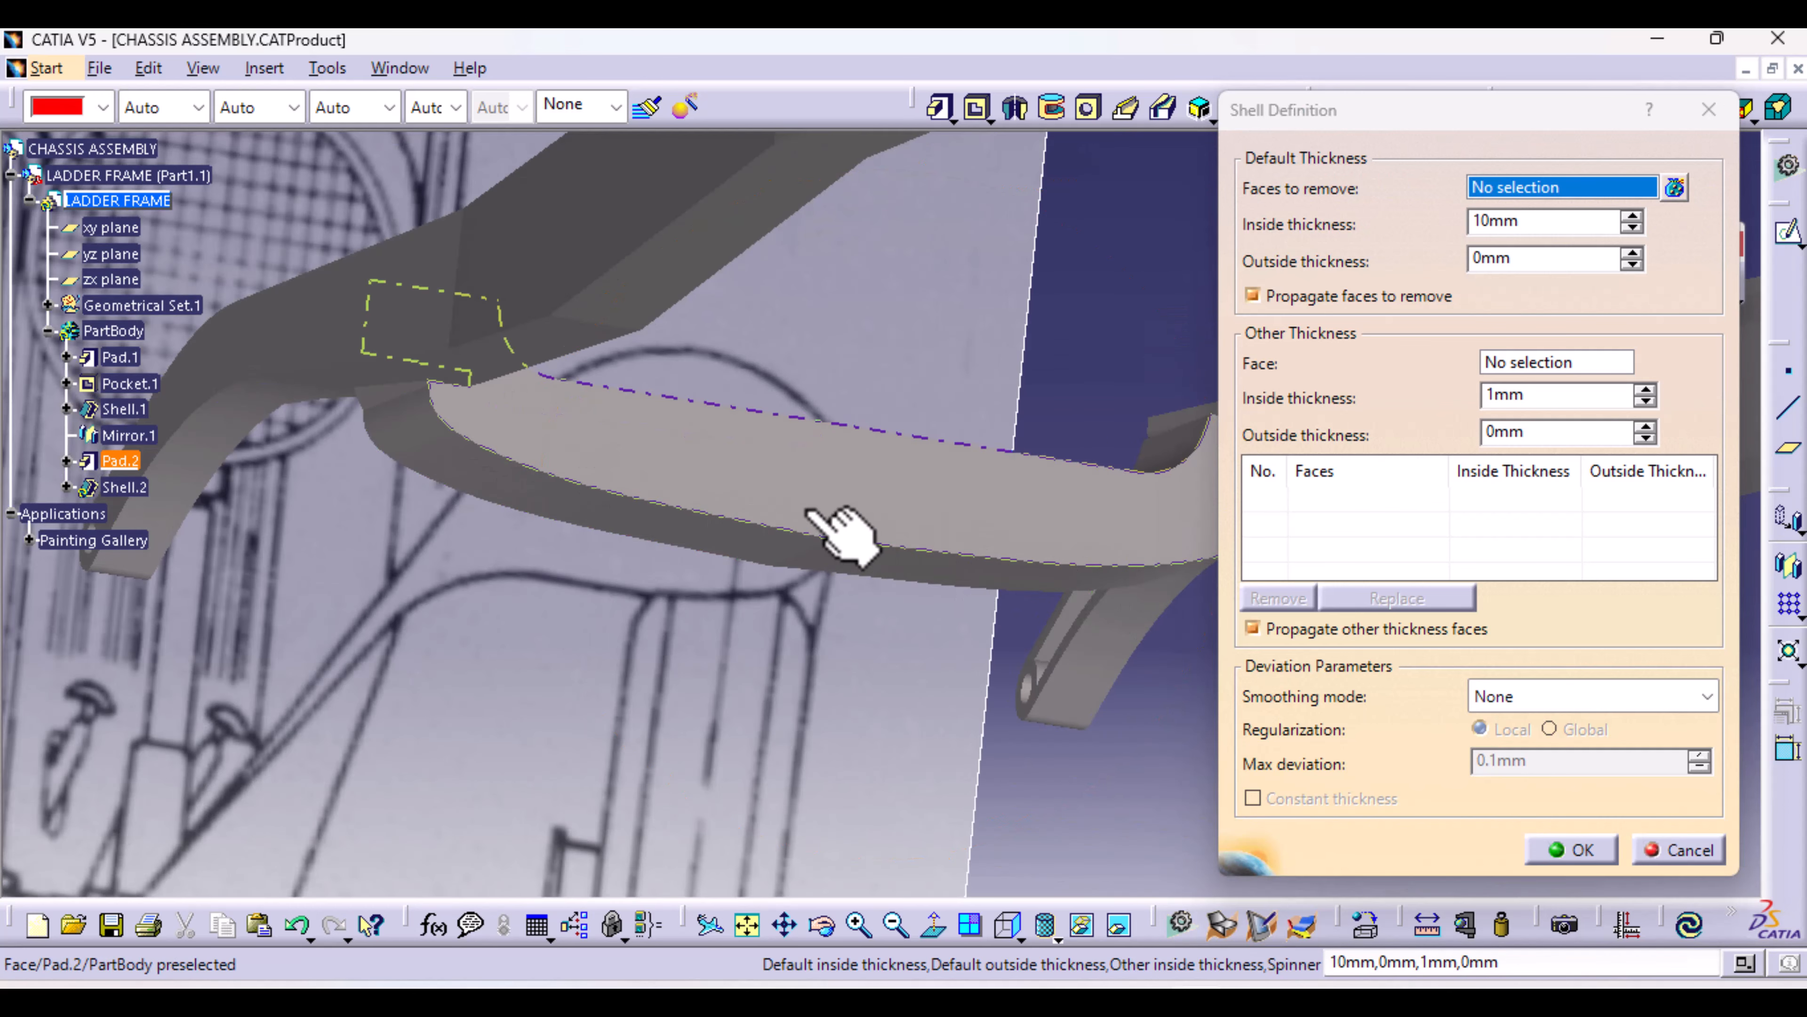
middle_click_drag(839, 525, 585, 598)
left_click(538, 525)
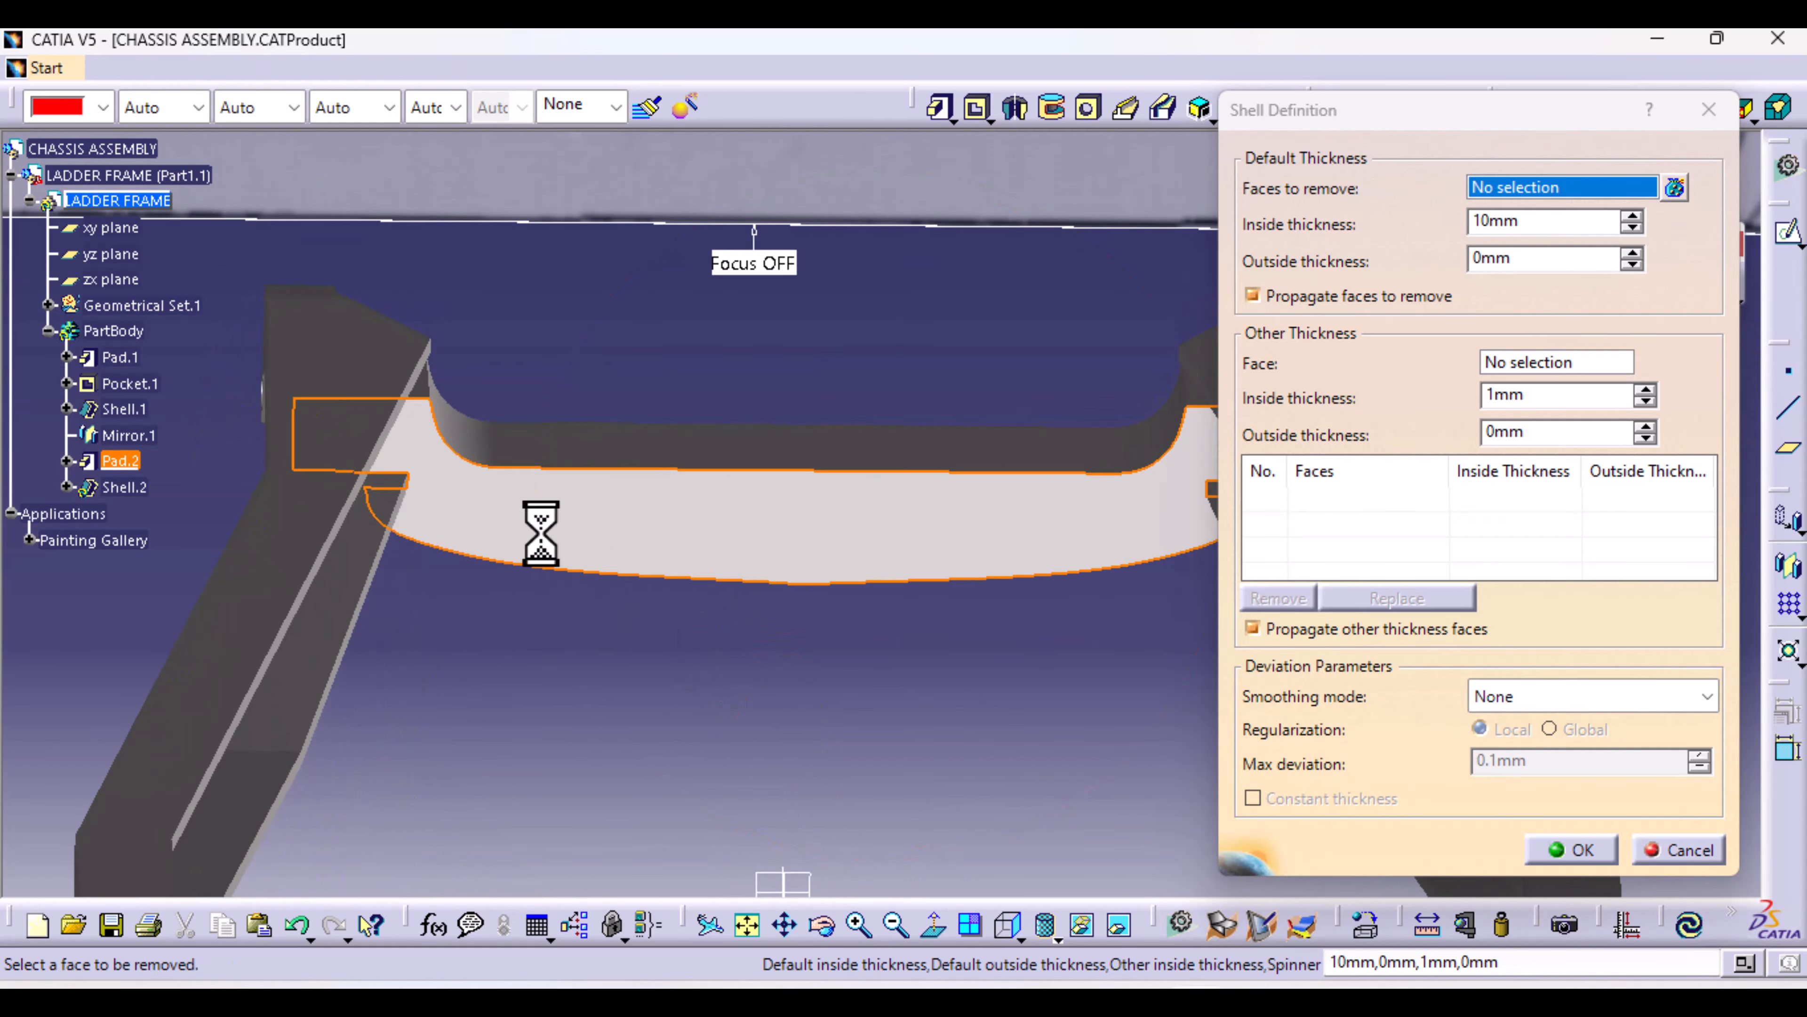
Add the cross-member's curved underside faces and both small end faces to the faces to remove, and create the 10 mm shell
middle_click_drag(679, 722, 775, 595)
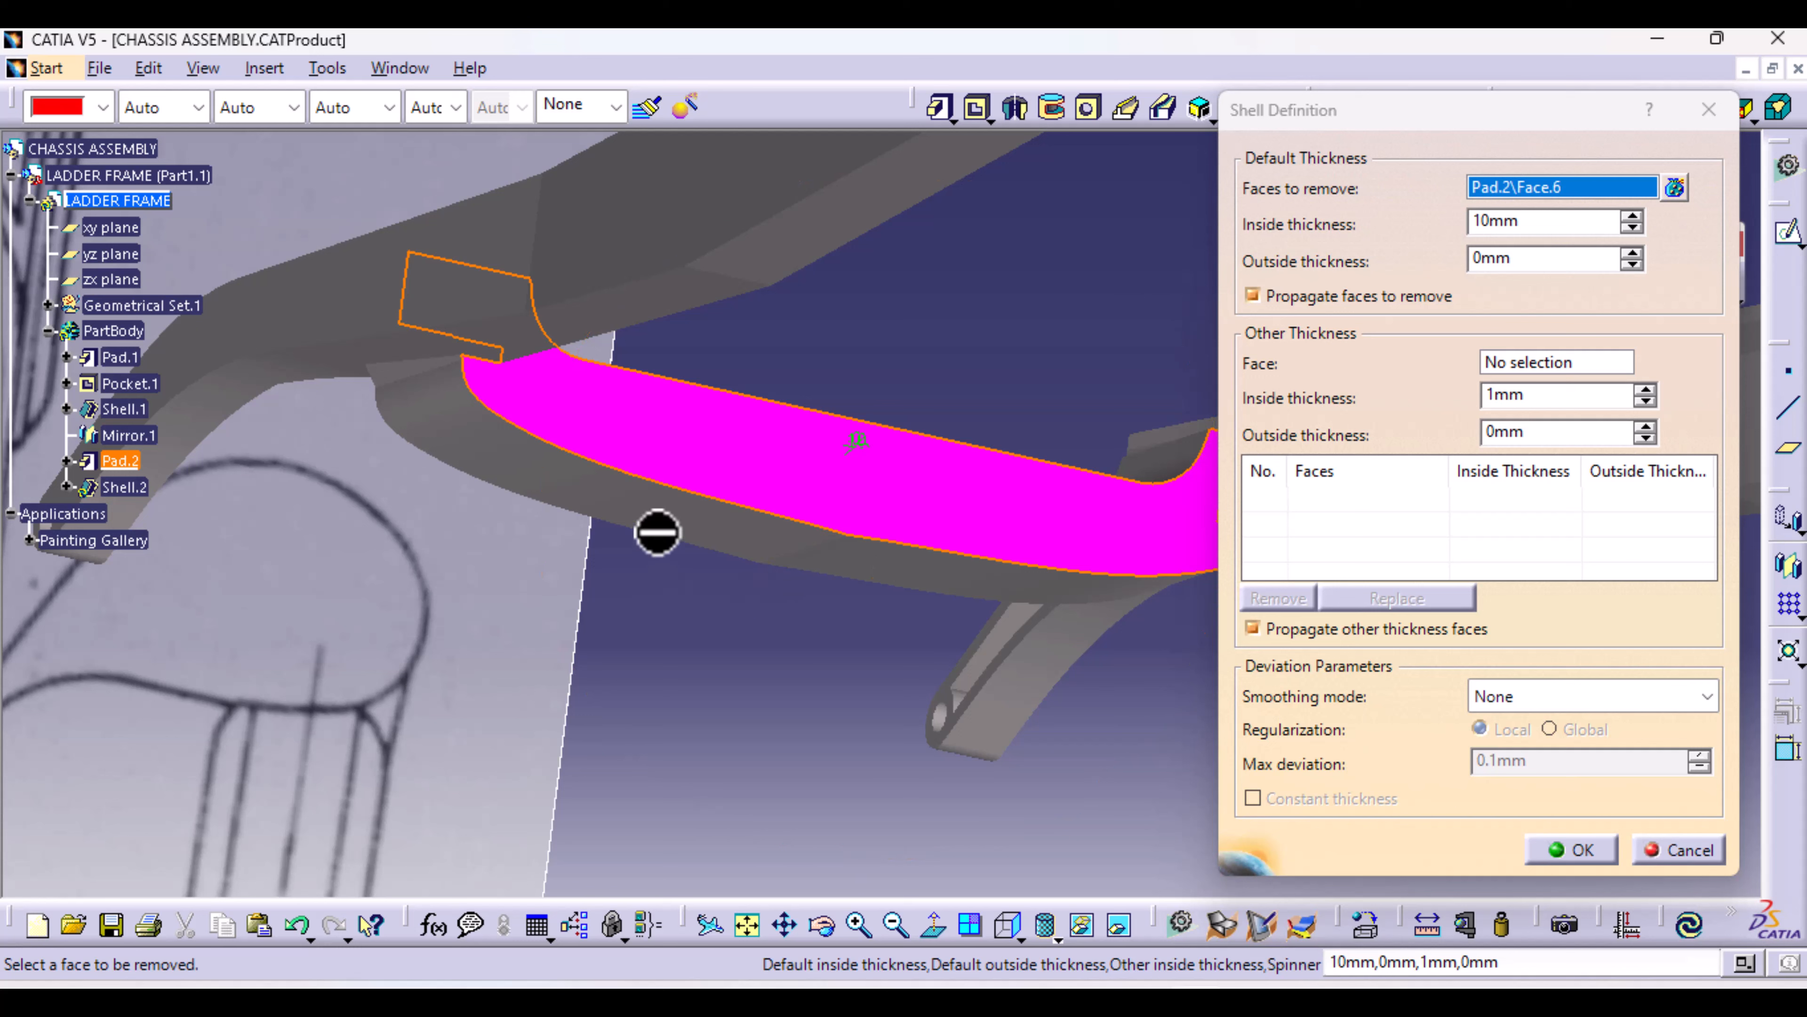
left_click(670, 521)
left_click(1003, 588)
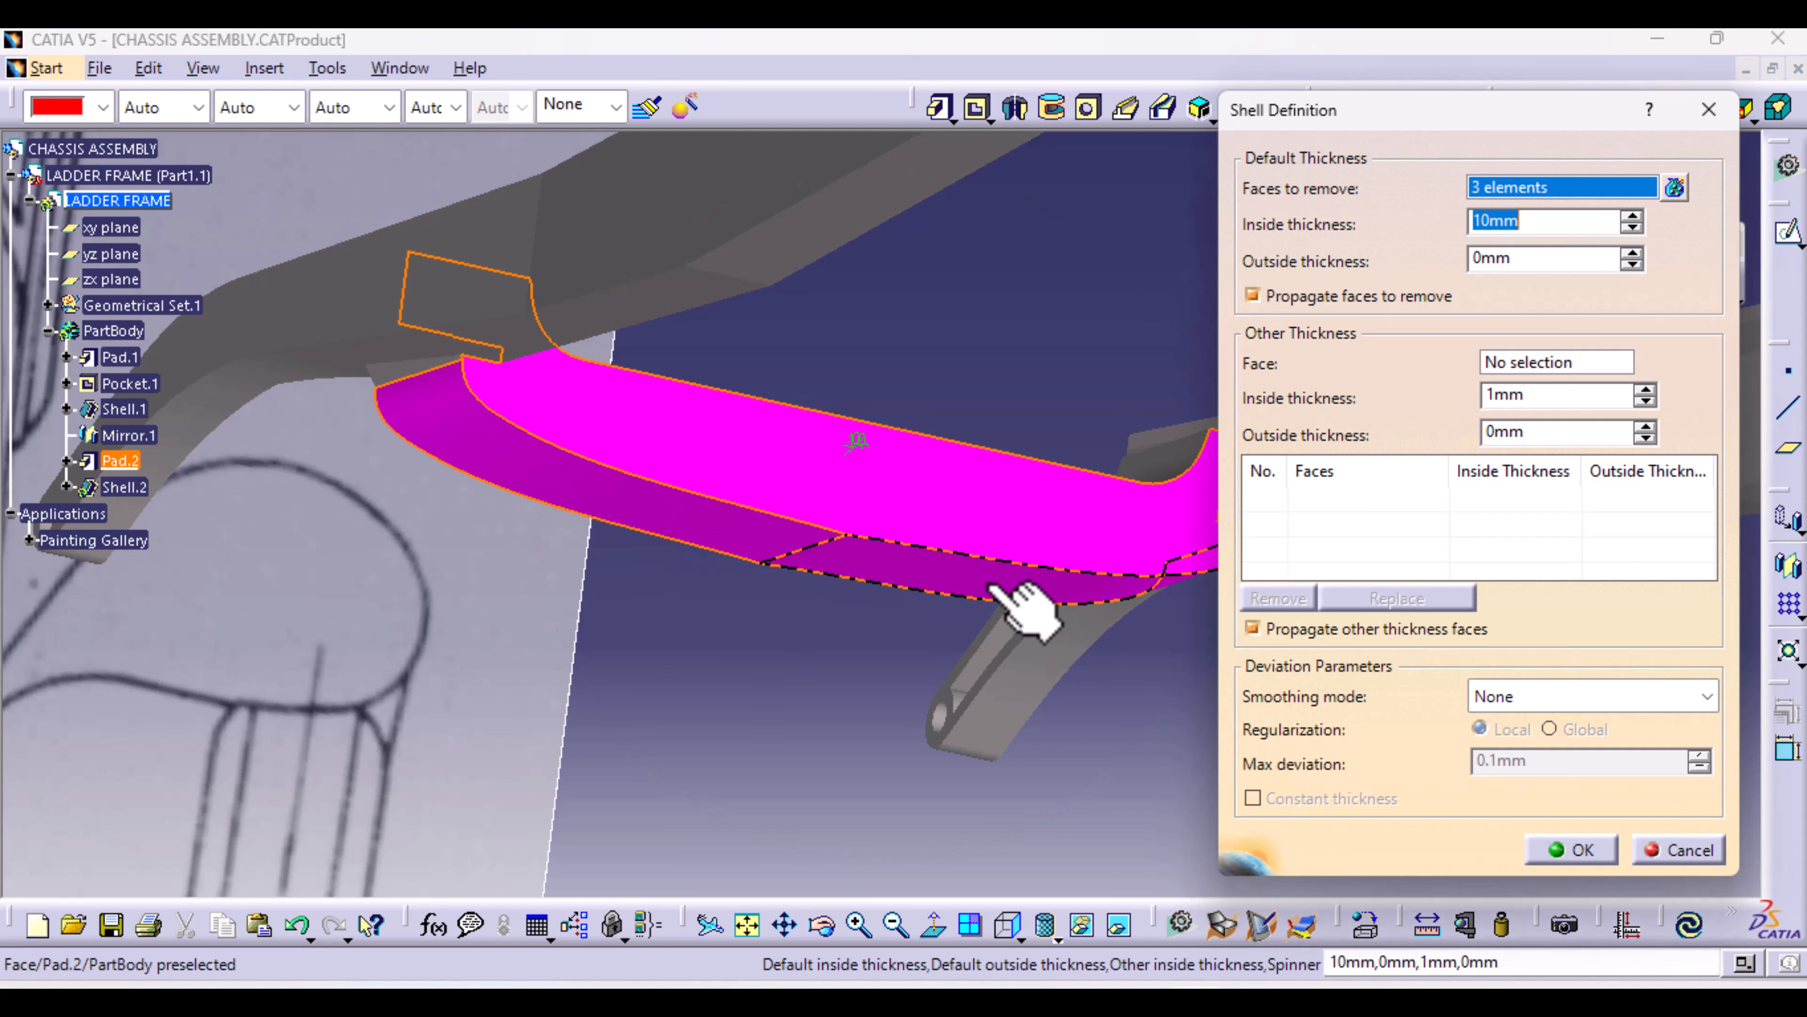
middle_click_drag(945, 715, 1008, 647)
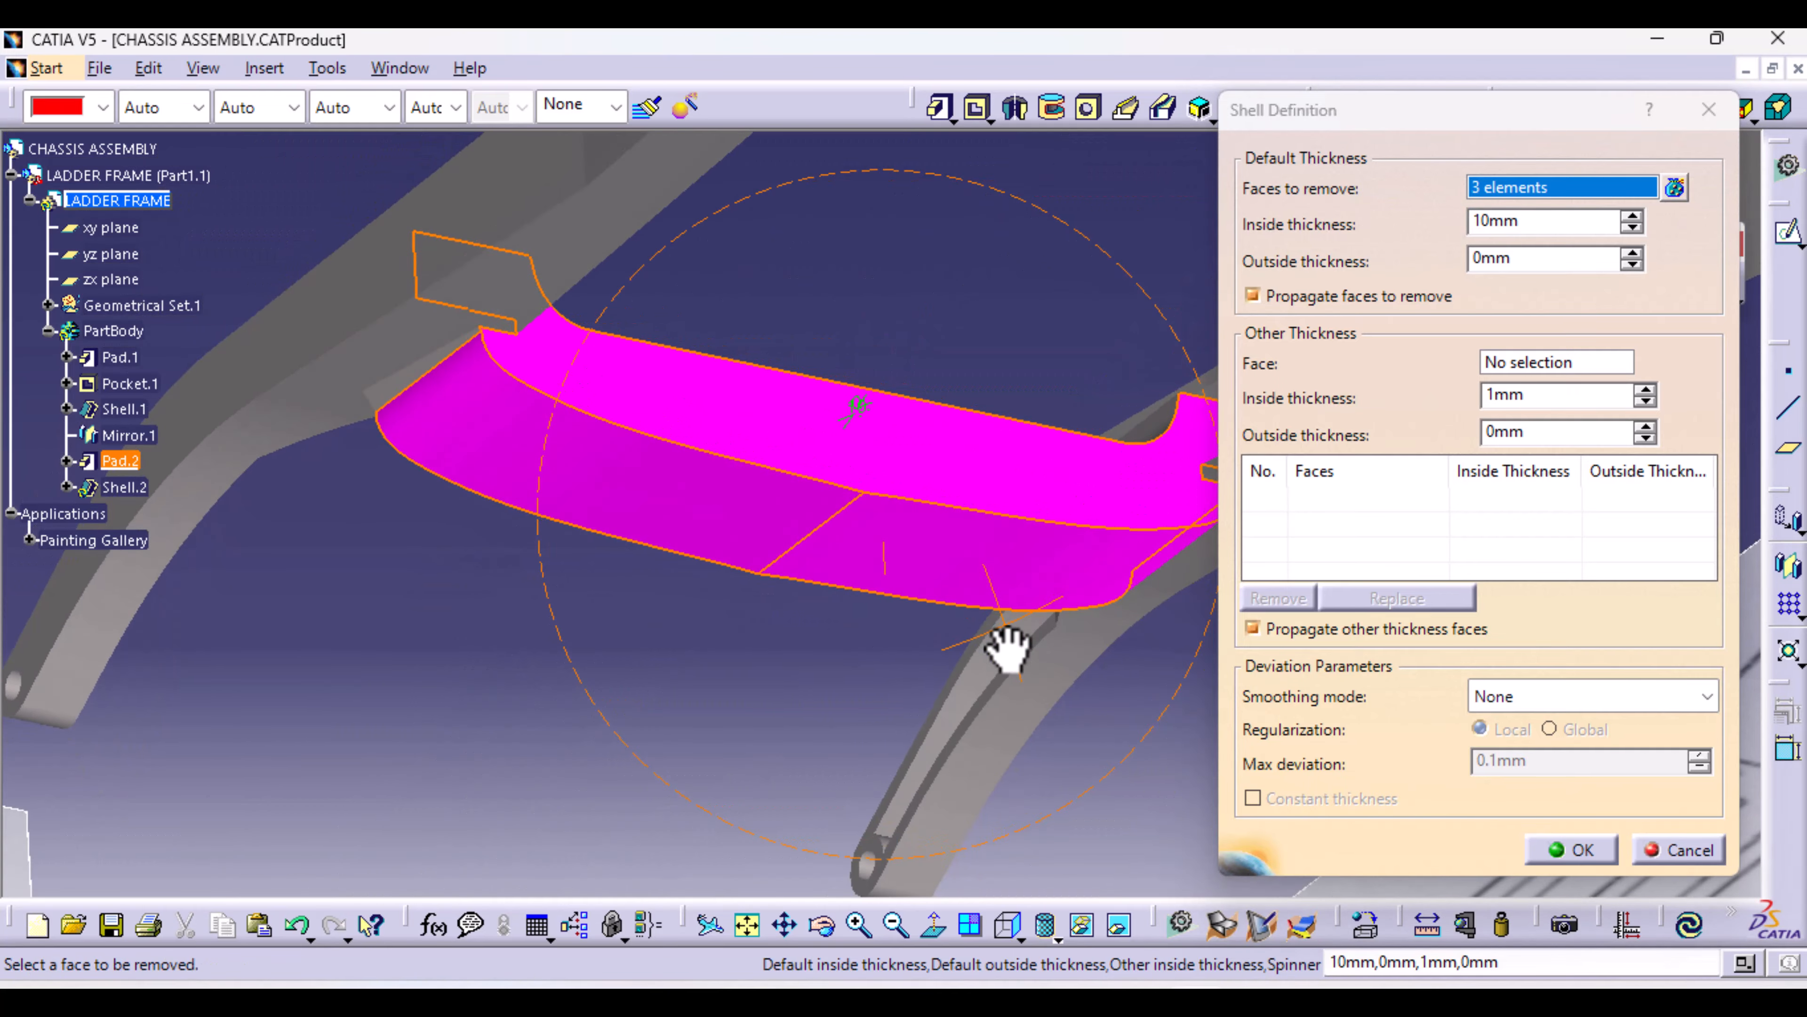
left_click(412, 391)
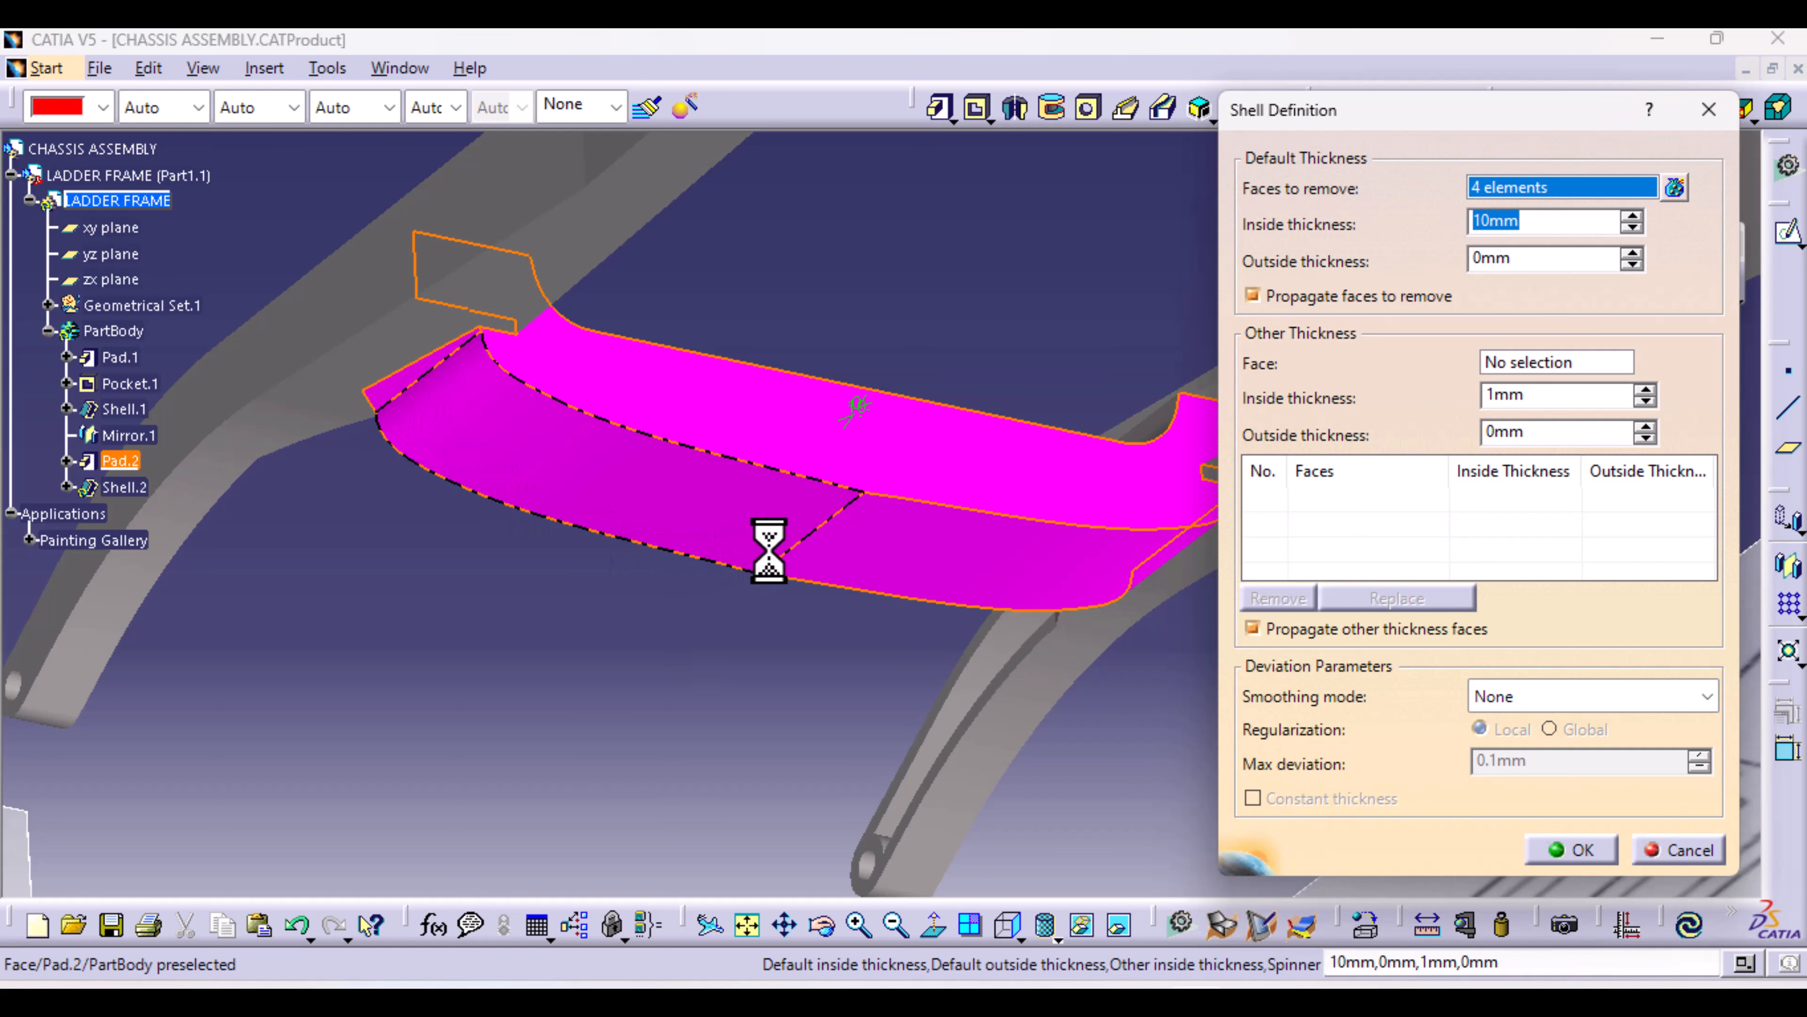
middle_click_drag(766, 537, 819, 520)
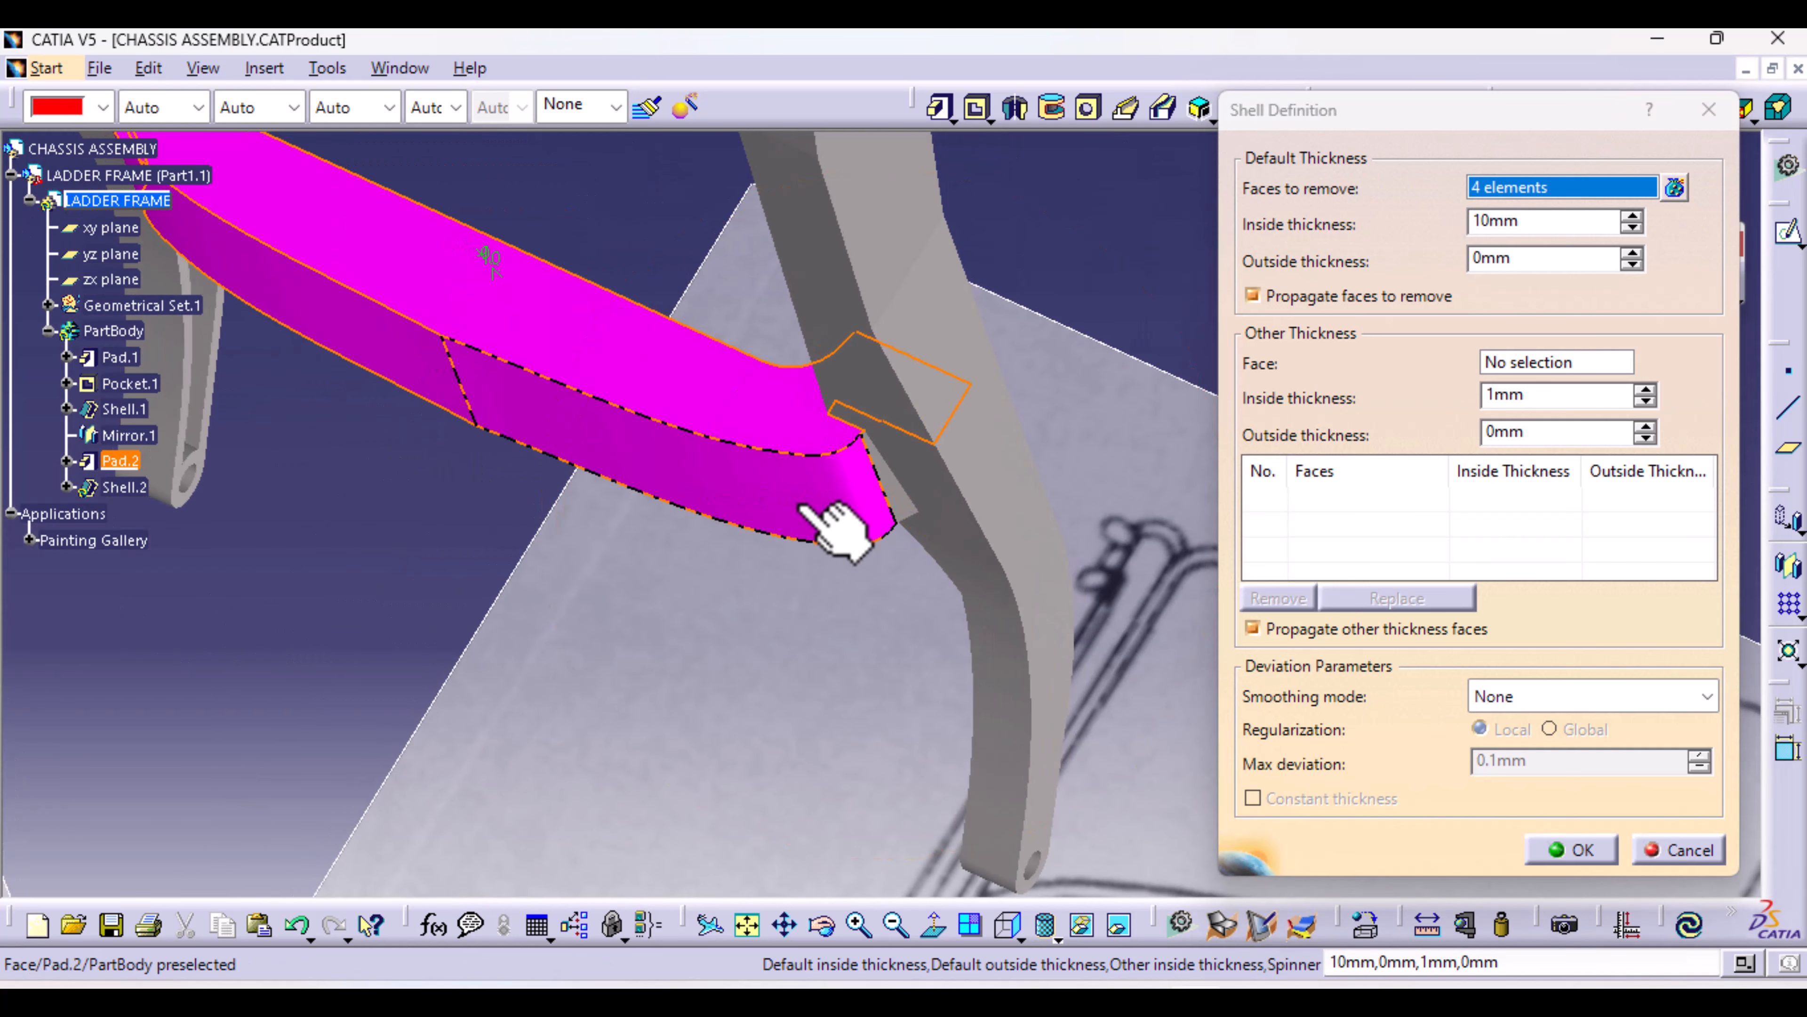
left_click(885, 502)
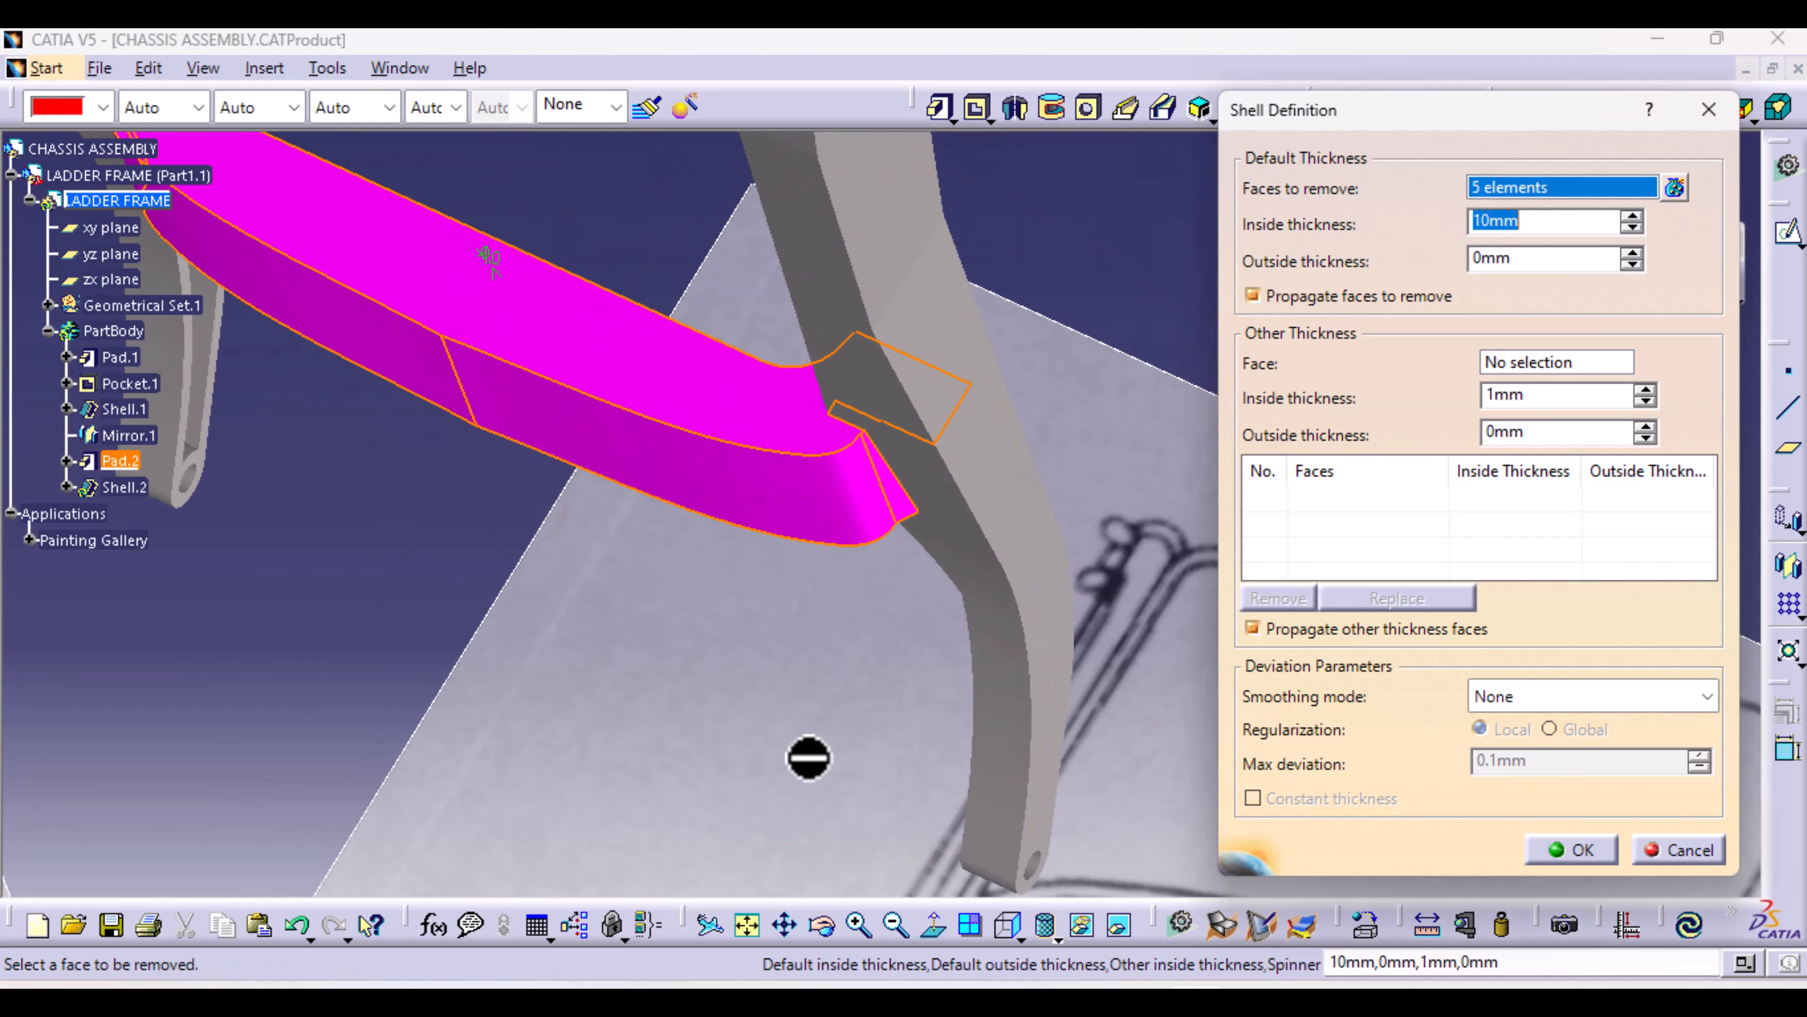
middle_click_drag(807, 755, 662, 621)
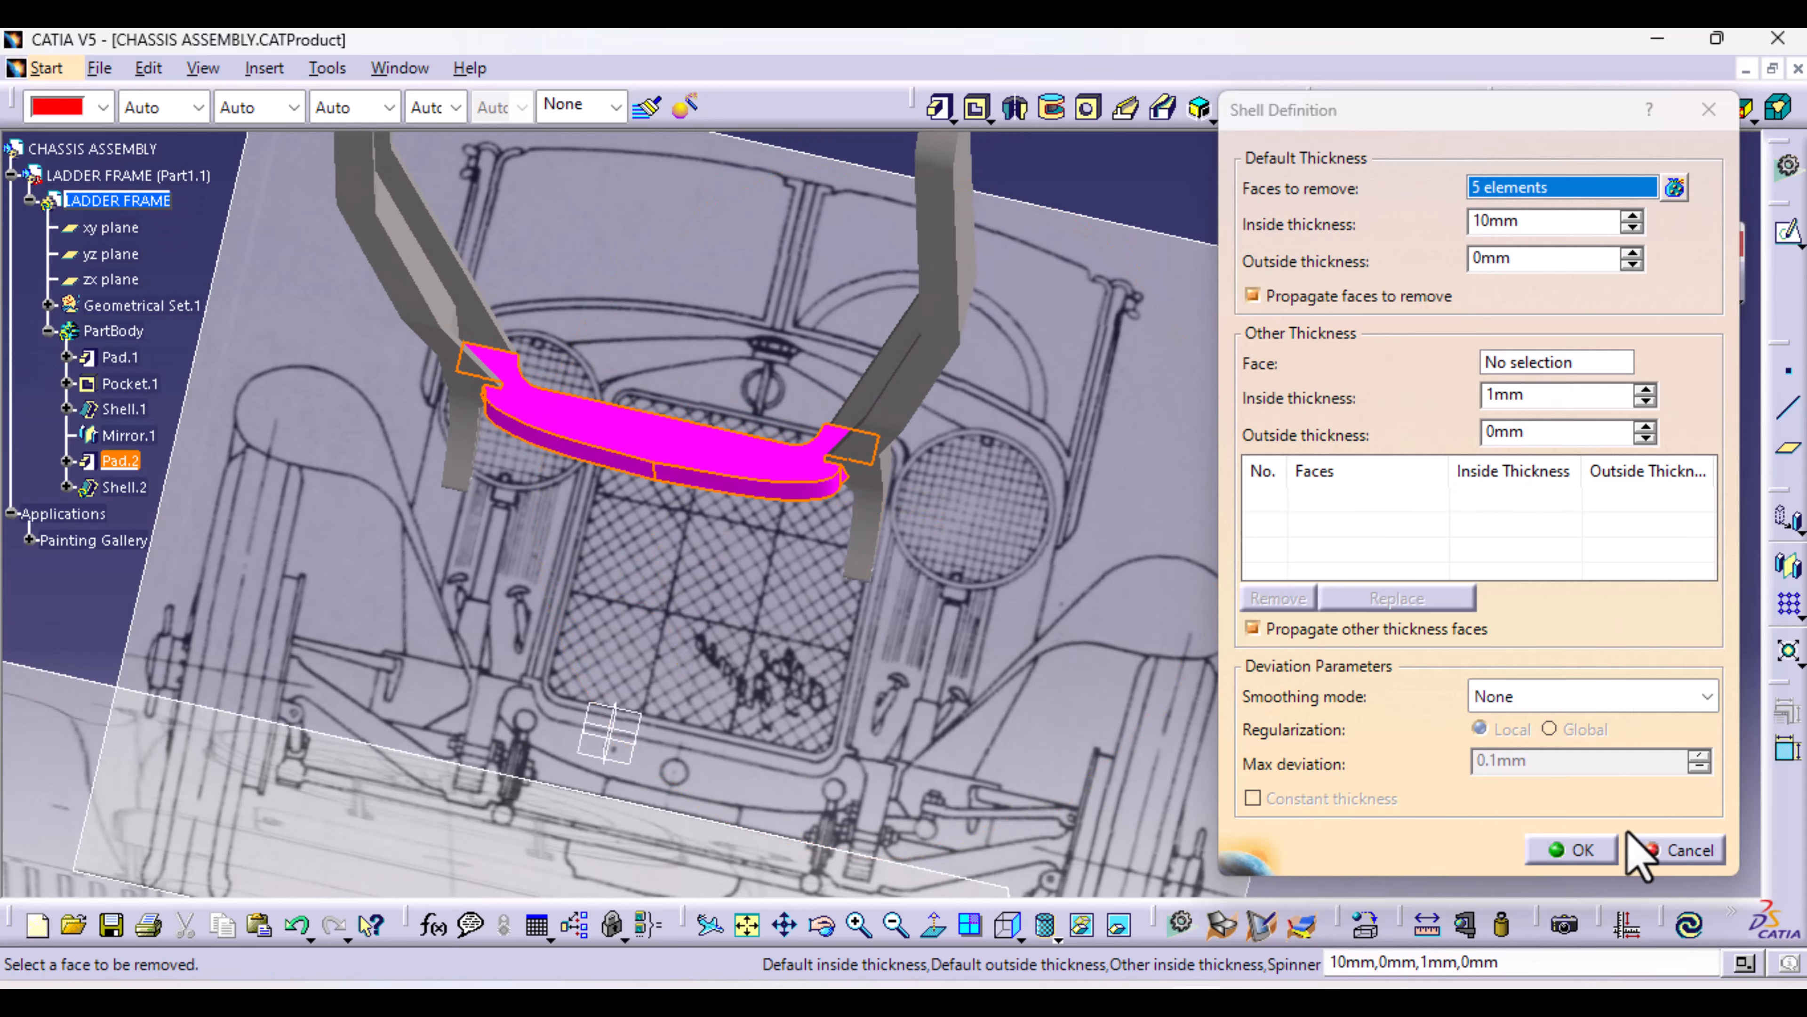
left_click(1598, 852)
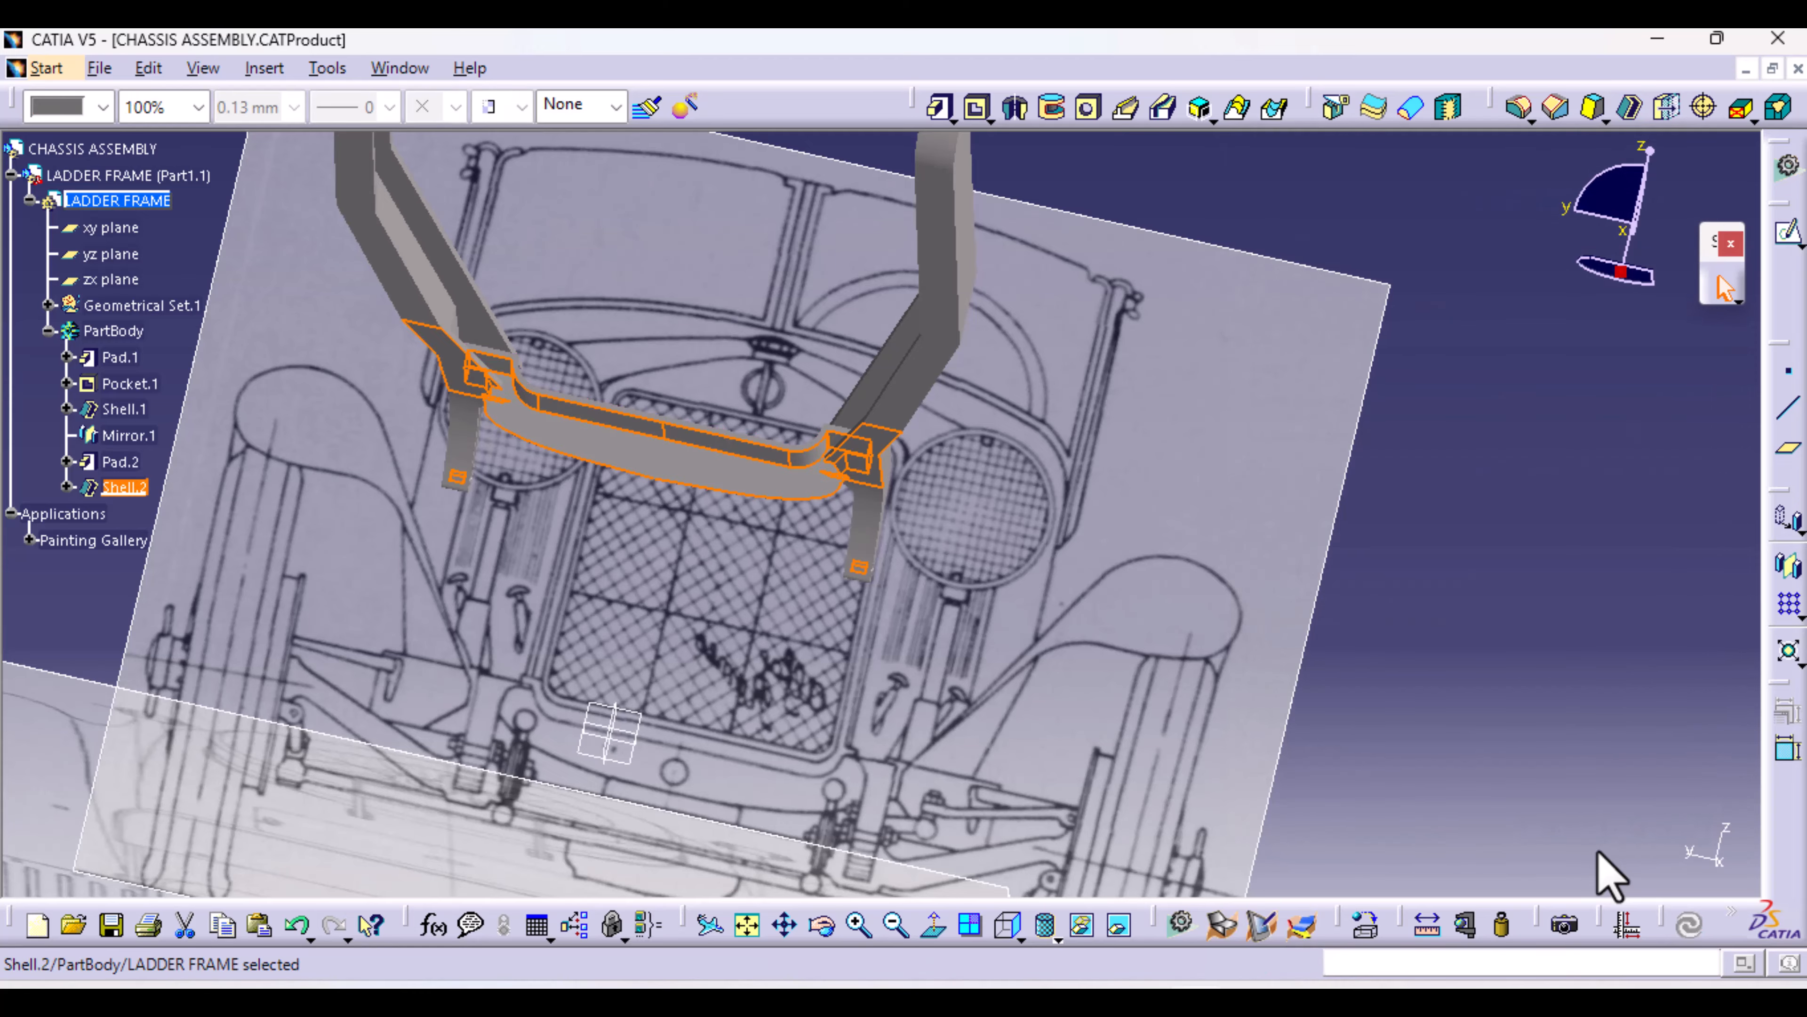
Inspect the shelled cross-member and show Sketch.3, the hidden profile sketch under its pad
middle_click_drag(634, 618, 1380, 436)
left_click(1029, 638)
mouse_move(1029, 638)
middle_mouse_down()
mouse_move(971, 701)
mouse_move(751, 501)
mouse_move(799, 541)
mouse_move(496, 448)
mouse_move(568, 473)
mouse_move(802, 646)
mouse_move(1187, 614)
mouse_move(1121, 619)
mouse_move(718, 767)
mouse_move(678, 674)
mouse_move(834, 421)
mouse_move(848, 537)
mouse_move(779, 766)
mouse_move(966, 390)
mouse_move(1061, 348)
mouse_move(1182, 578)
mouse_move(1242, 614)
mouse_move(1190, 493)
mouse_move(1150, 577)
mouse_move(888, 856)
mouse_move(936, 851)
mouse_move(859, 791)
mouse_move(1089, 711)
mouse_move(843, 754)
middle_mouse_up()
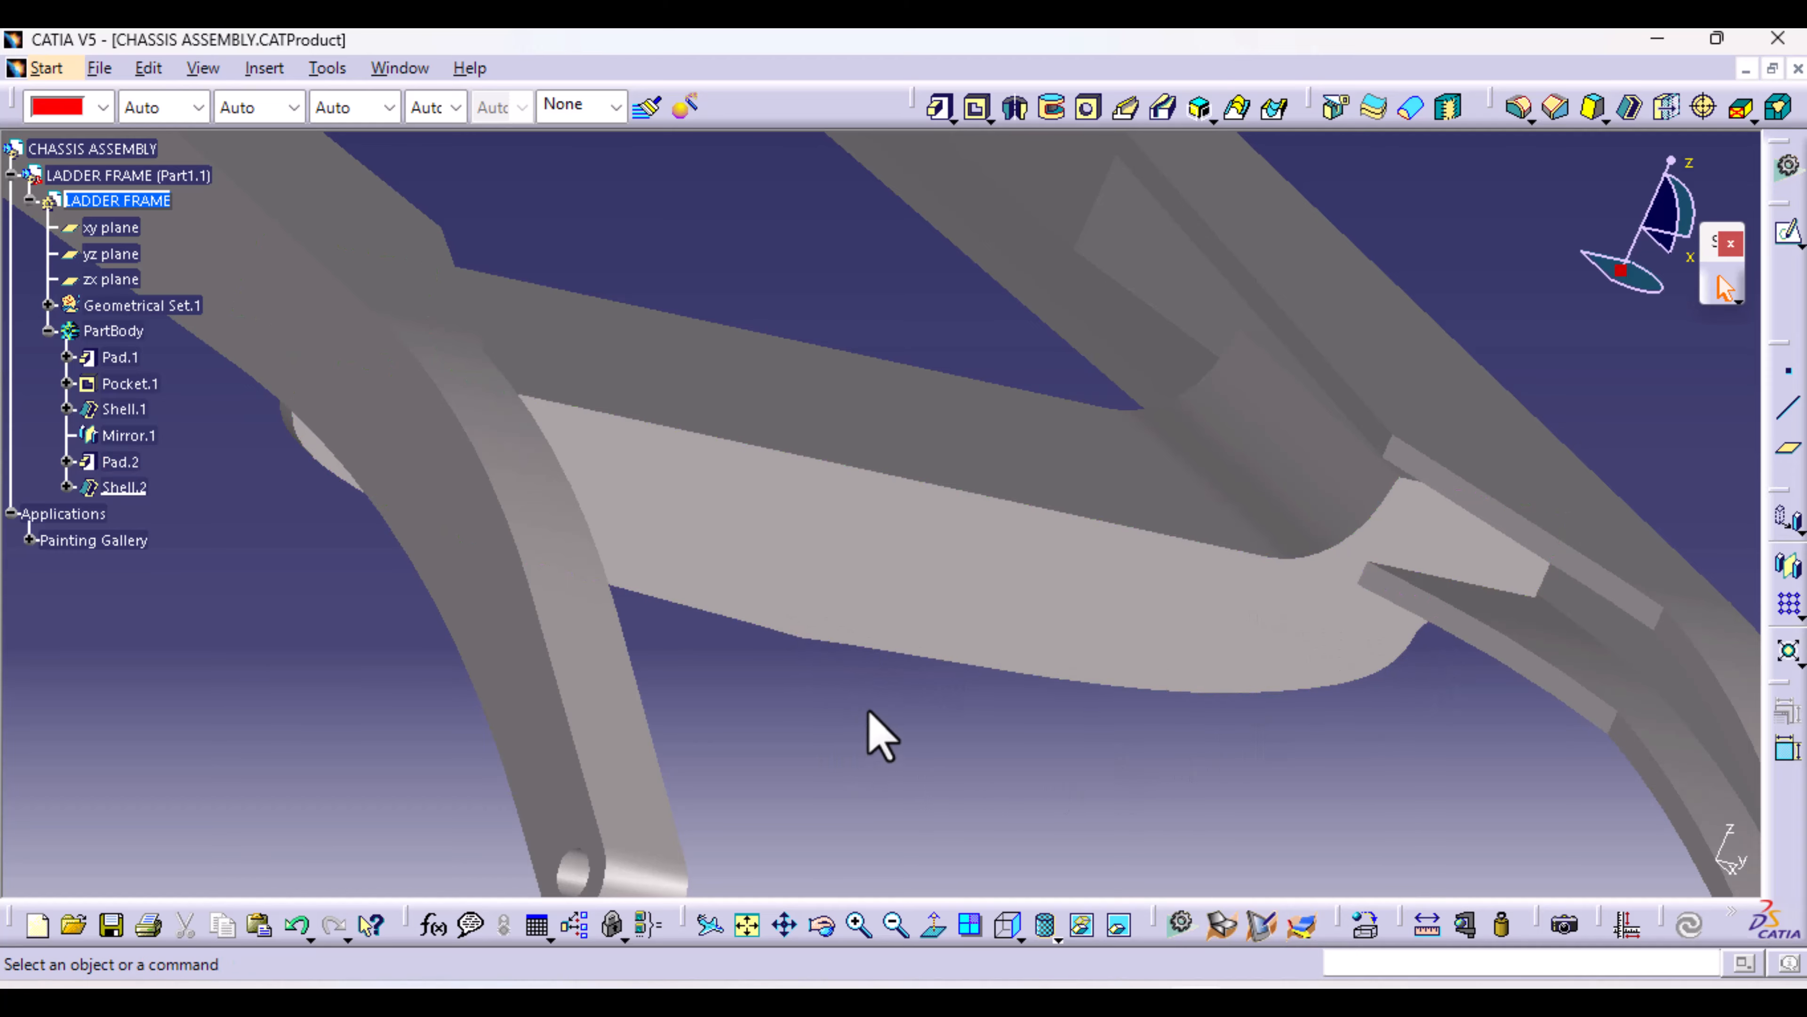
middle_click_drag(867, 727, 754, 741)
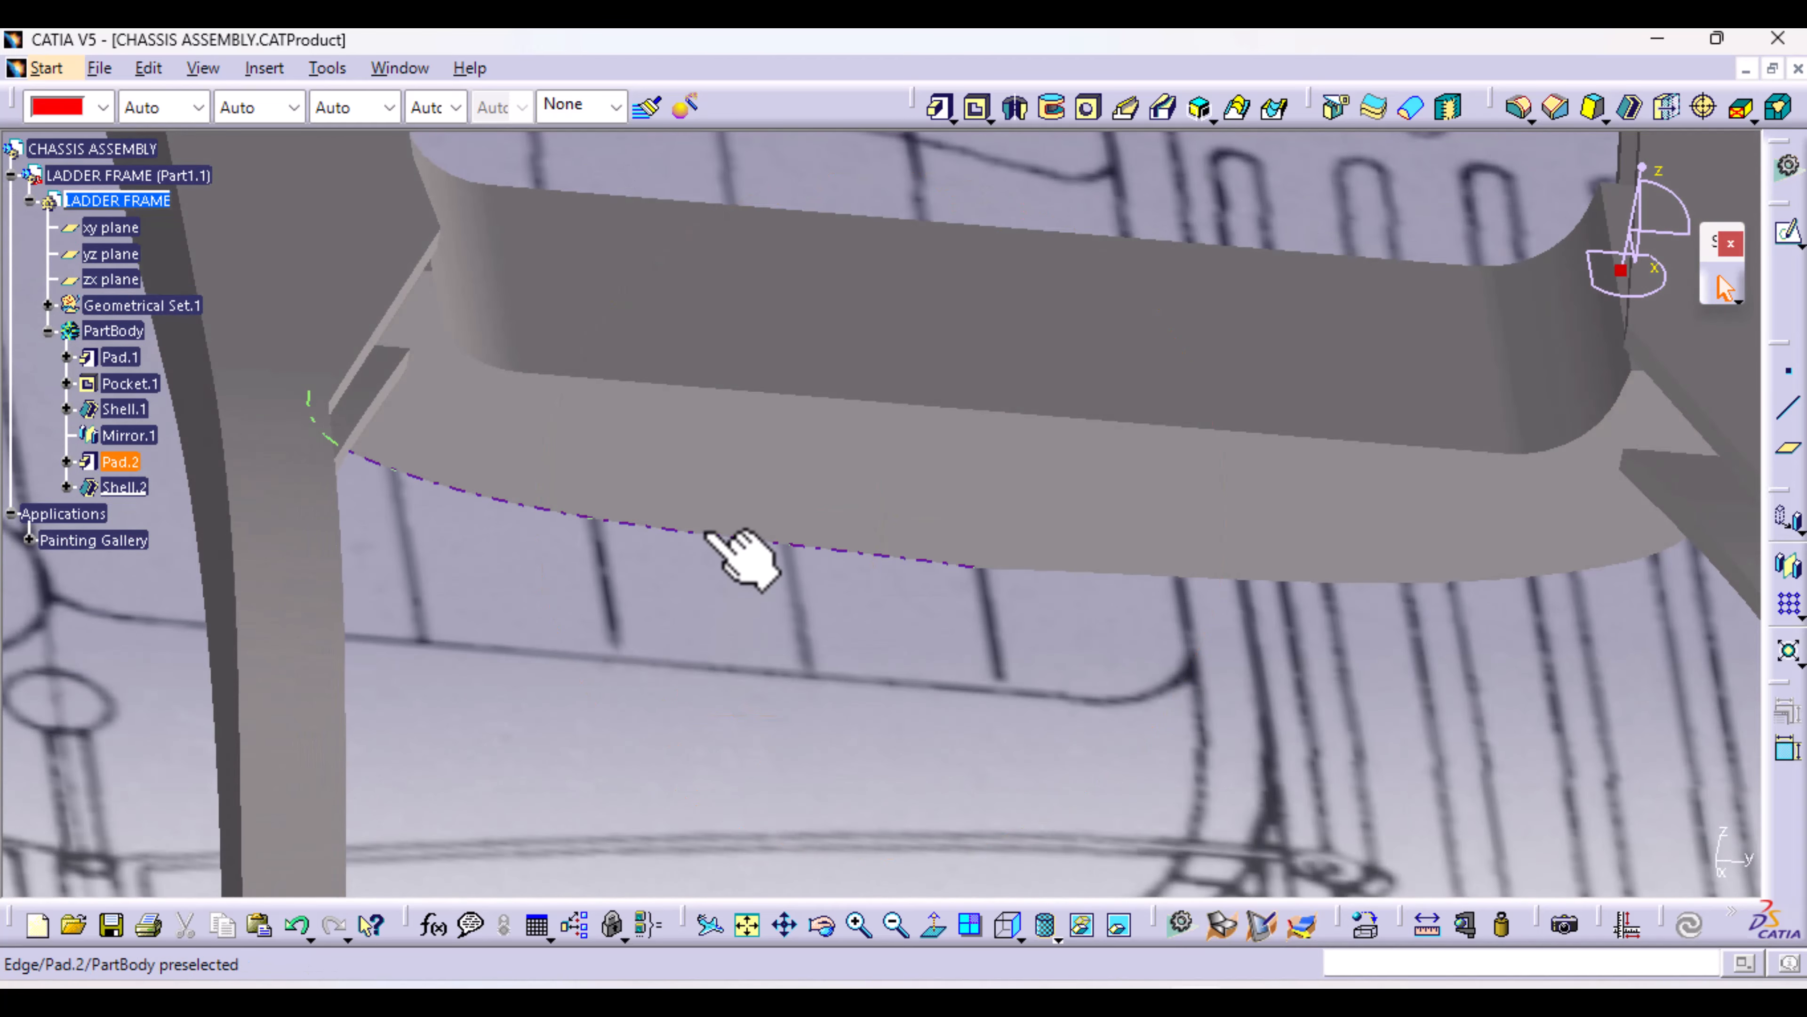
middle_click_drag(761, 605, 722, 610)
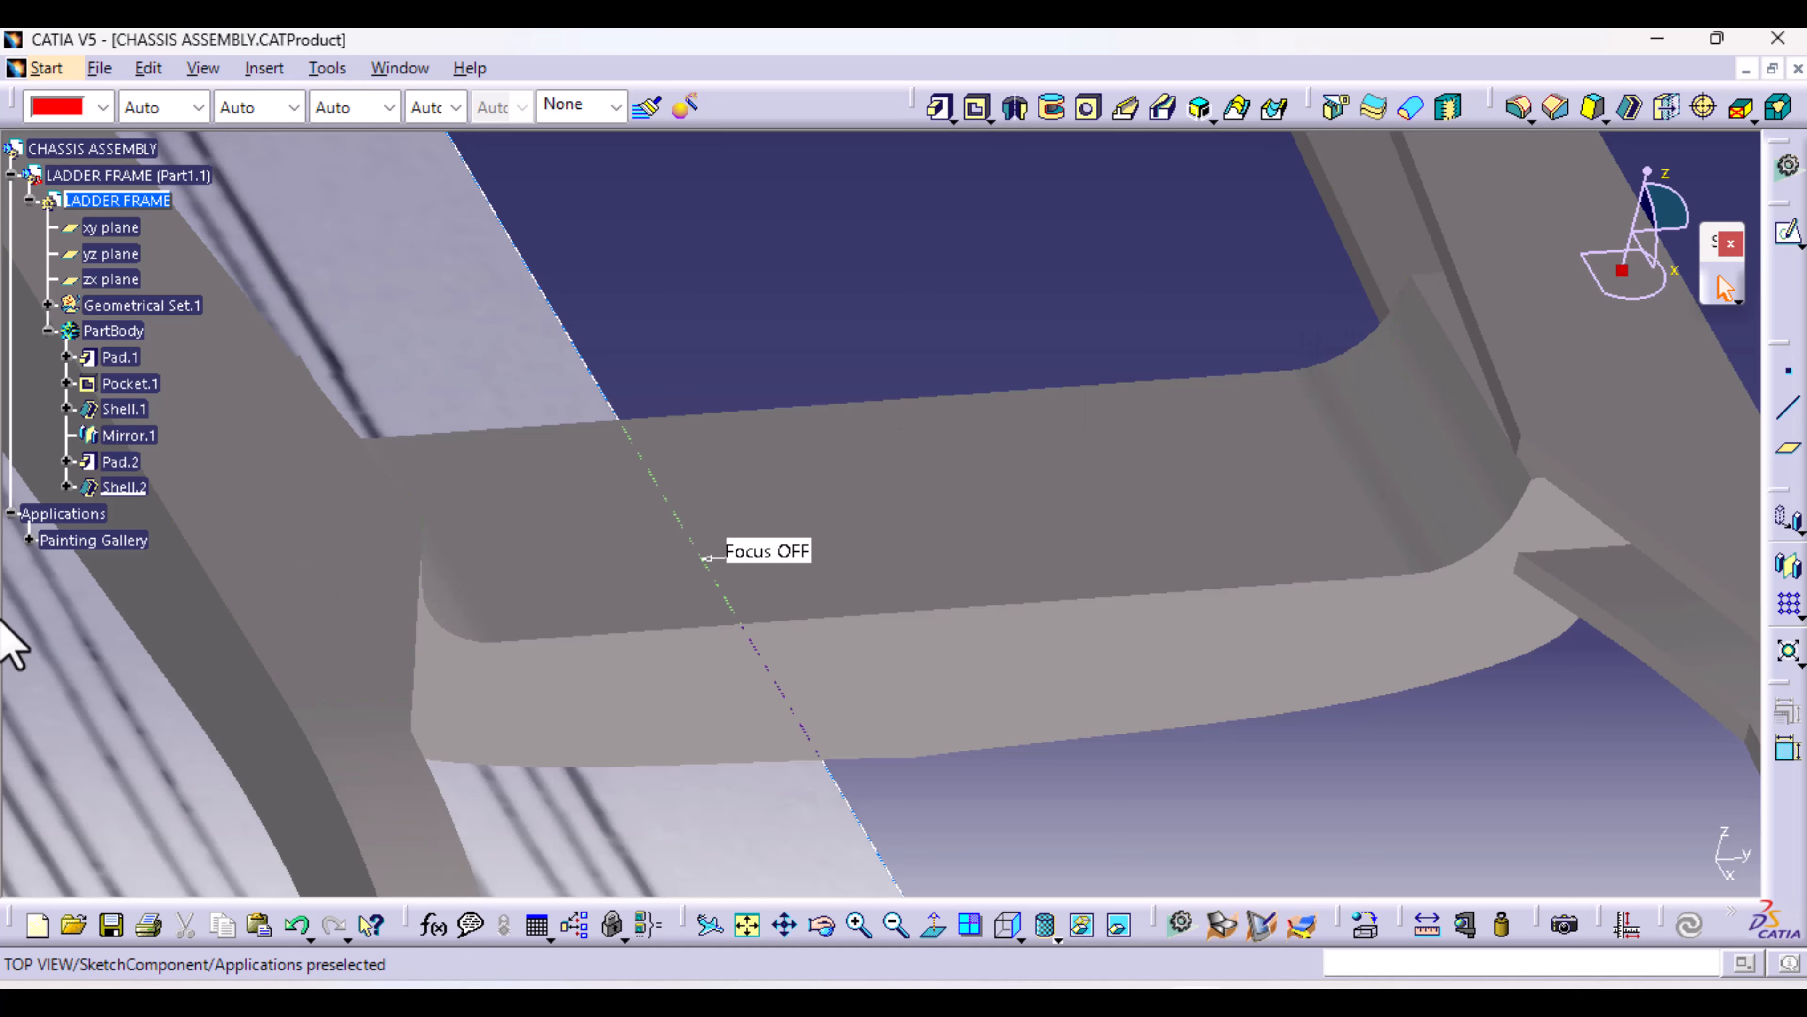
middle_click_drag(1090, 633, 733, 655)
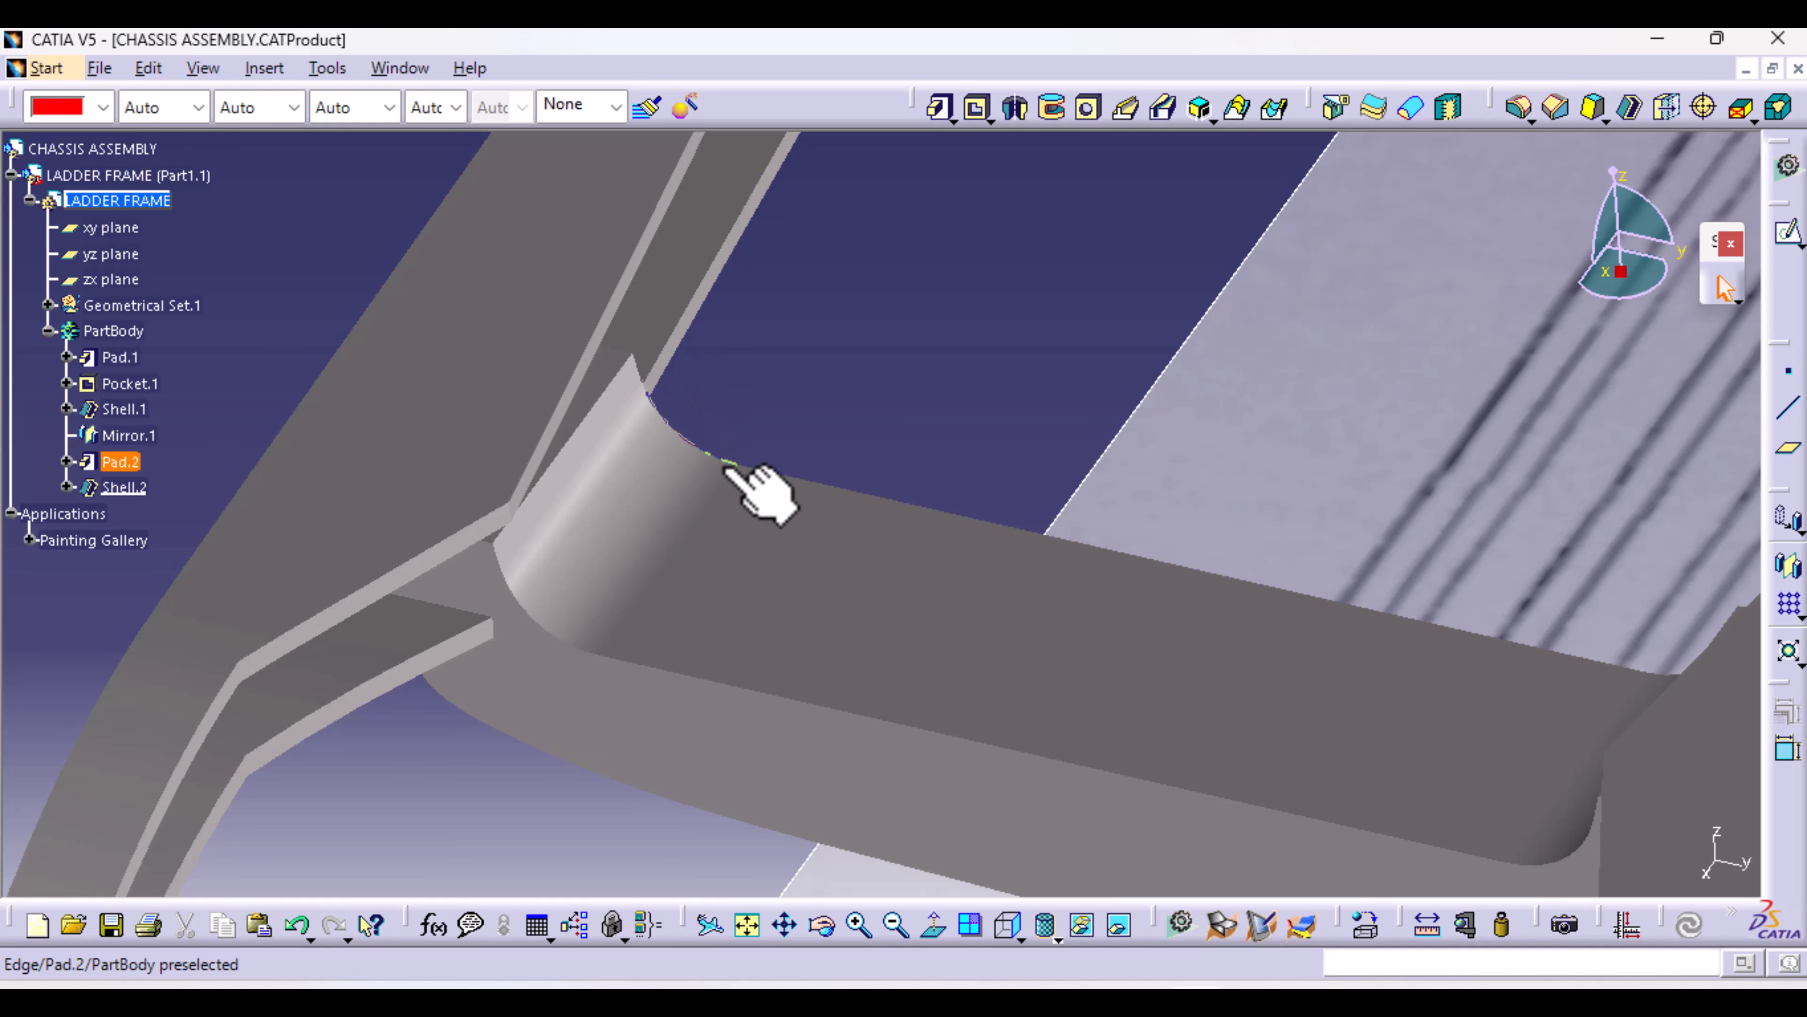
left_click(67, 461)
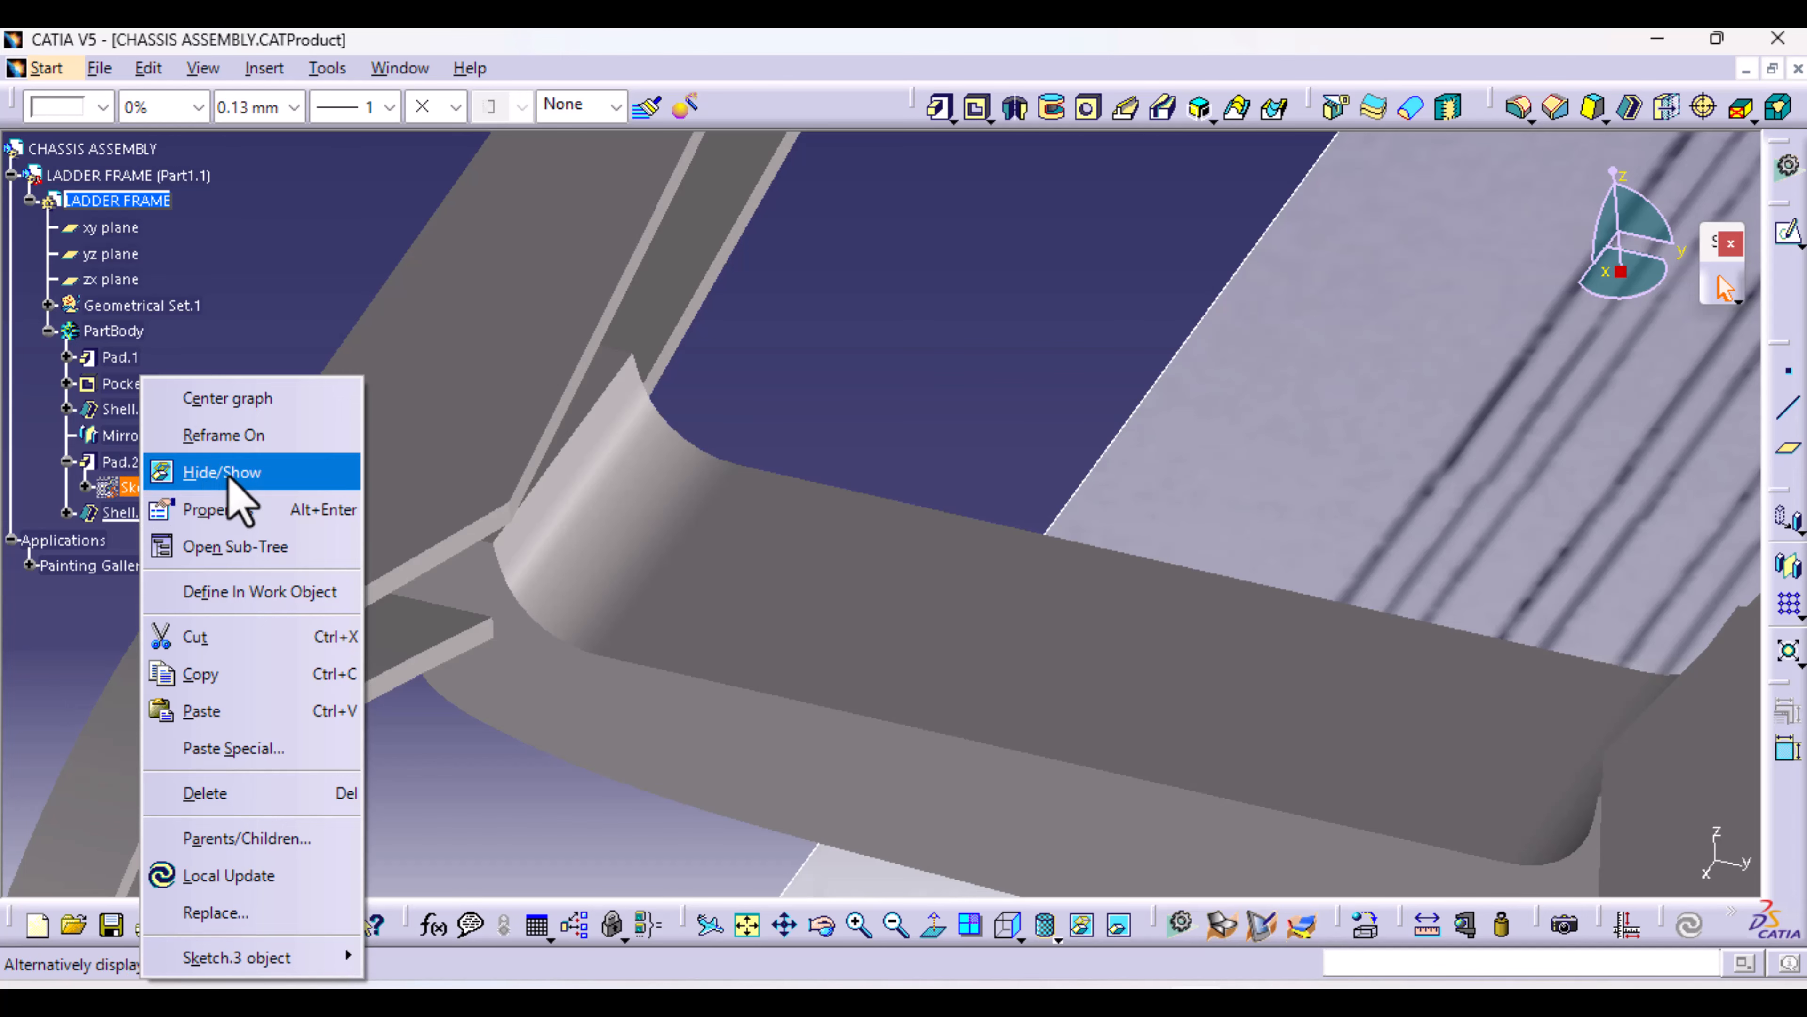
left_click(222, 472)
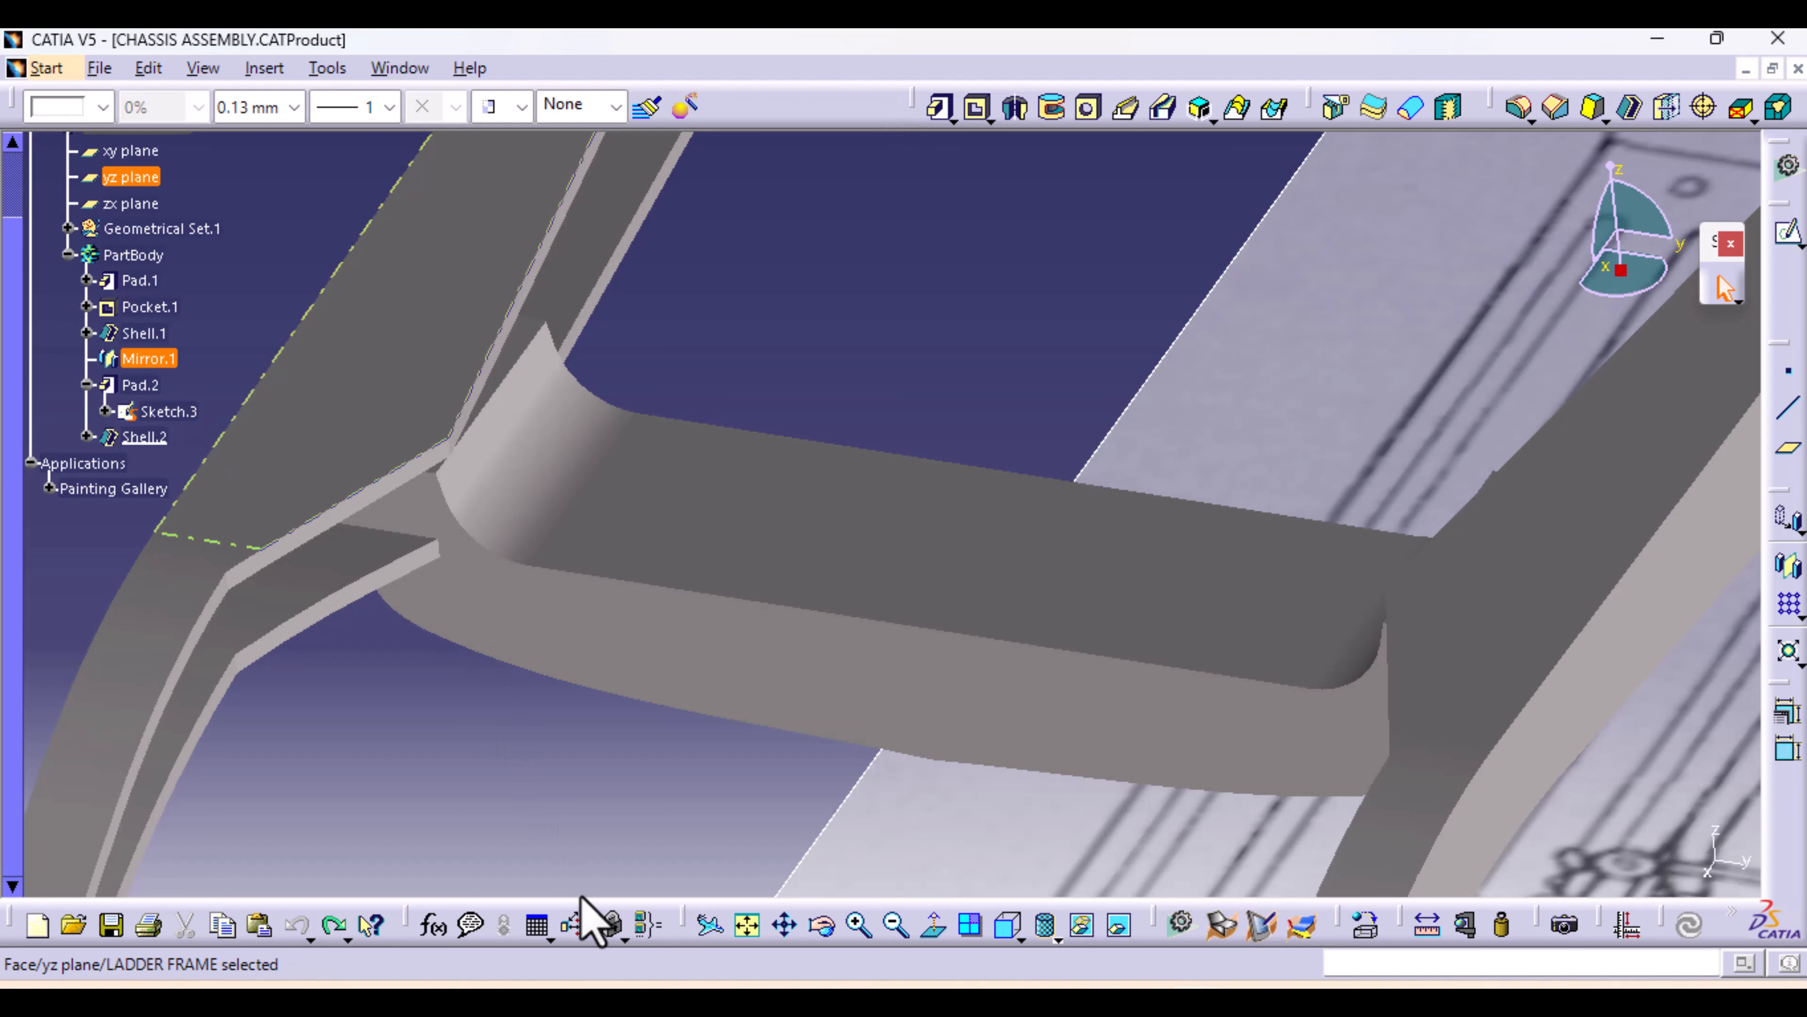
Sketch on the yz plane and project the four upper edges of the cross-member profile, both corner arcs and the flat edge between them
left_click(1007, 929)
left_click(1005, 931)
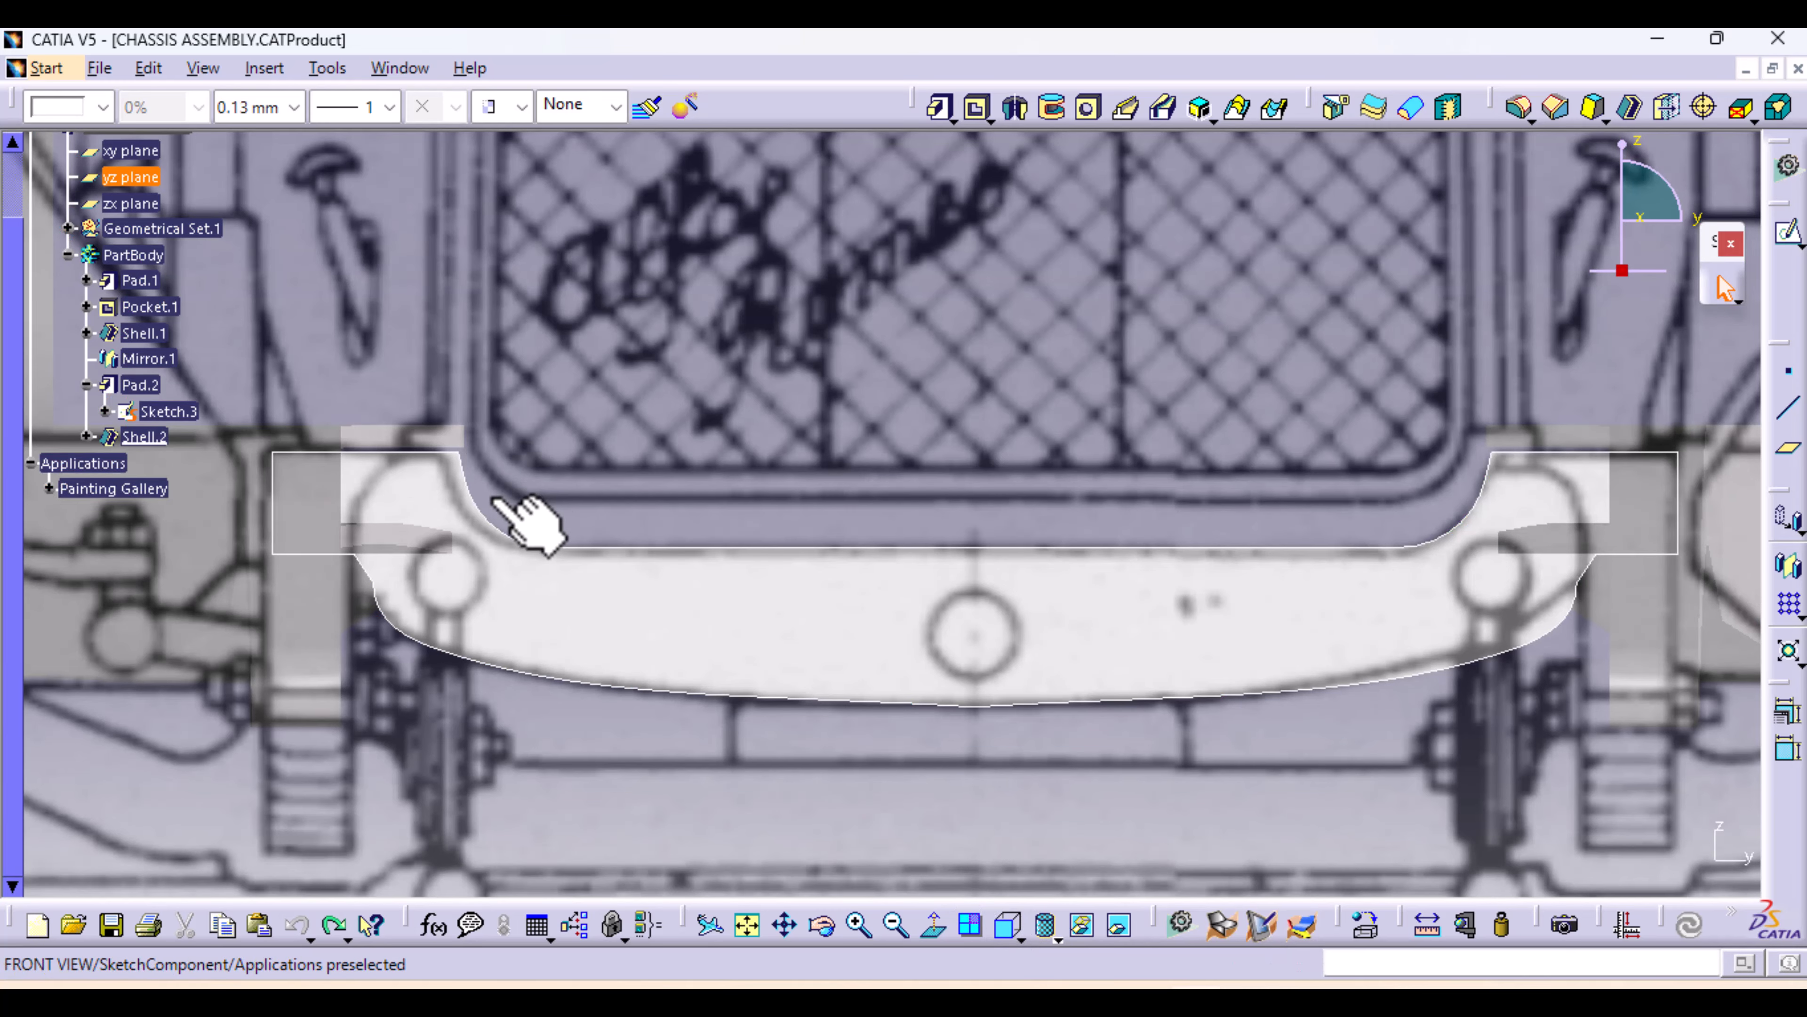
mouse_move(498, 519)
middle_mouse_down()
mouse_move(634, 484)
mouse_move(632, 739)
middle_mouse_up()
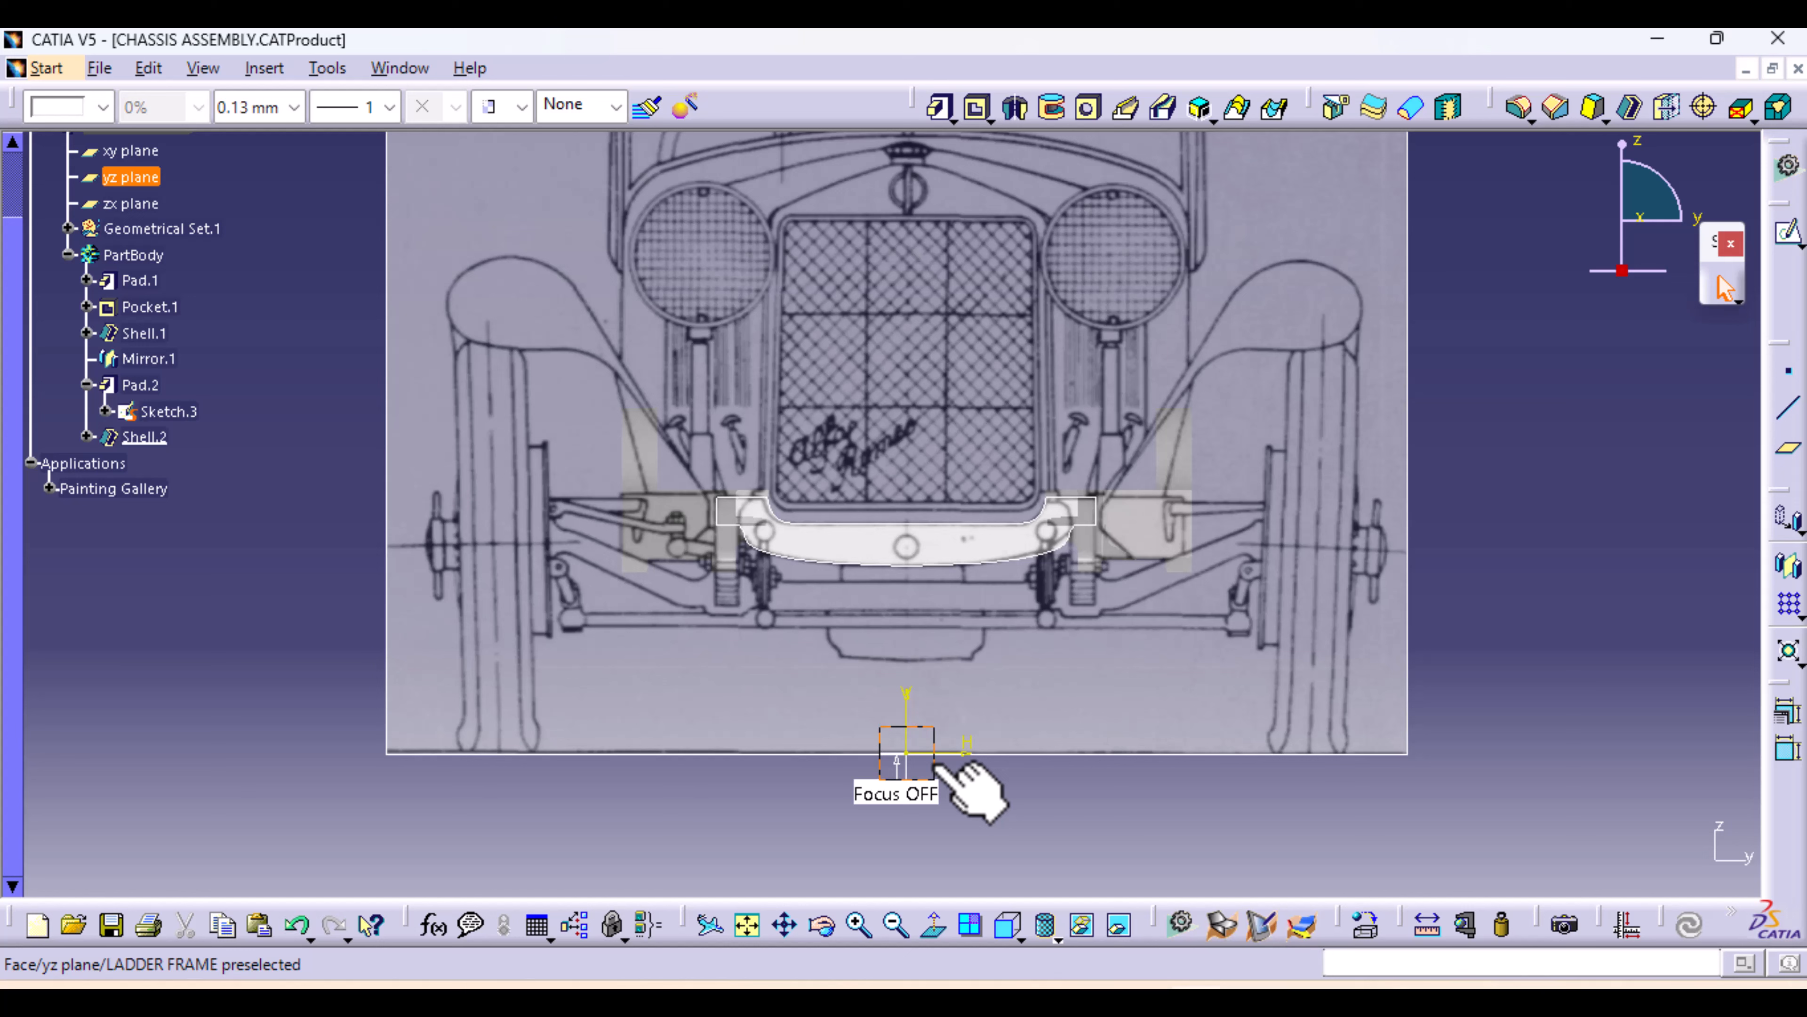
left_click(1785, 235)
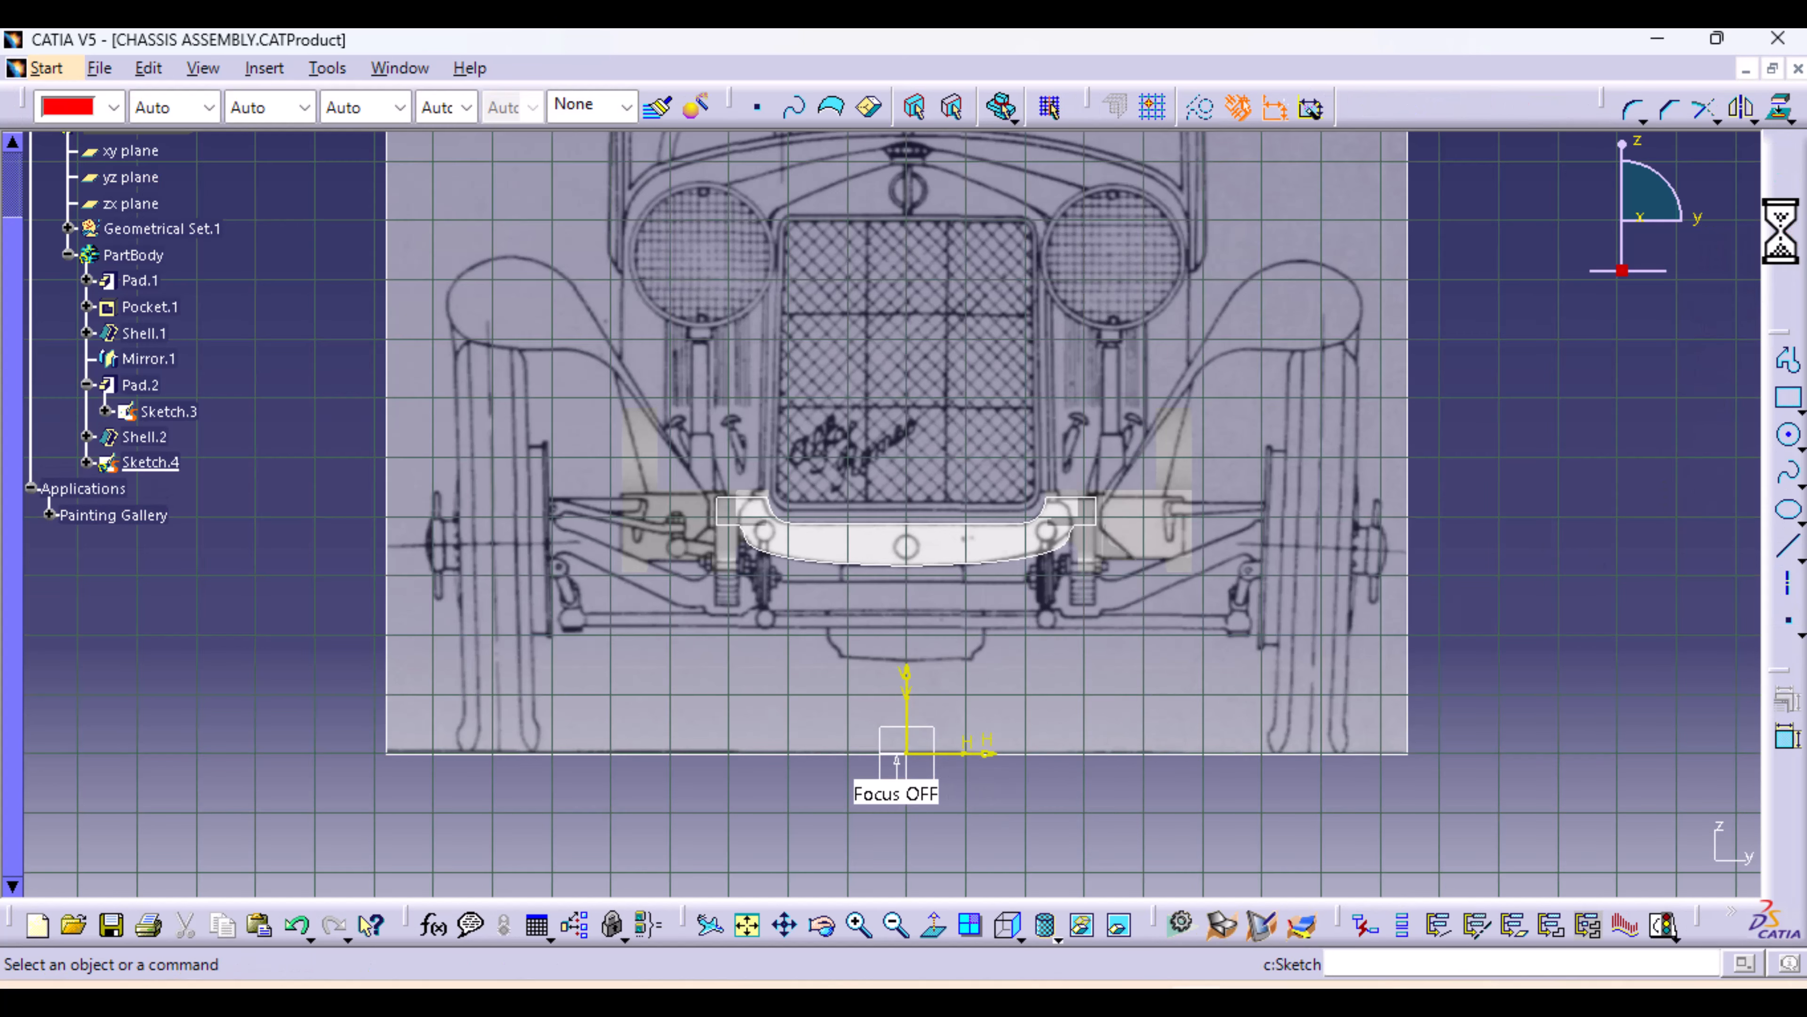
mouse_move(976, 726)
middle_mouse_down()
mouse_move(940, 585)
mouse_move(734, 485)
middle_mouse_up()
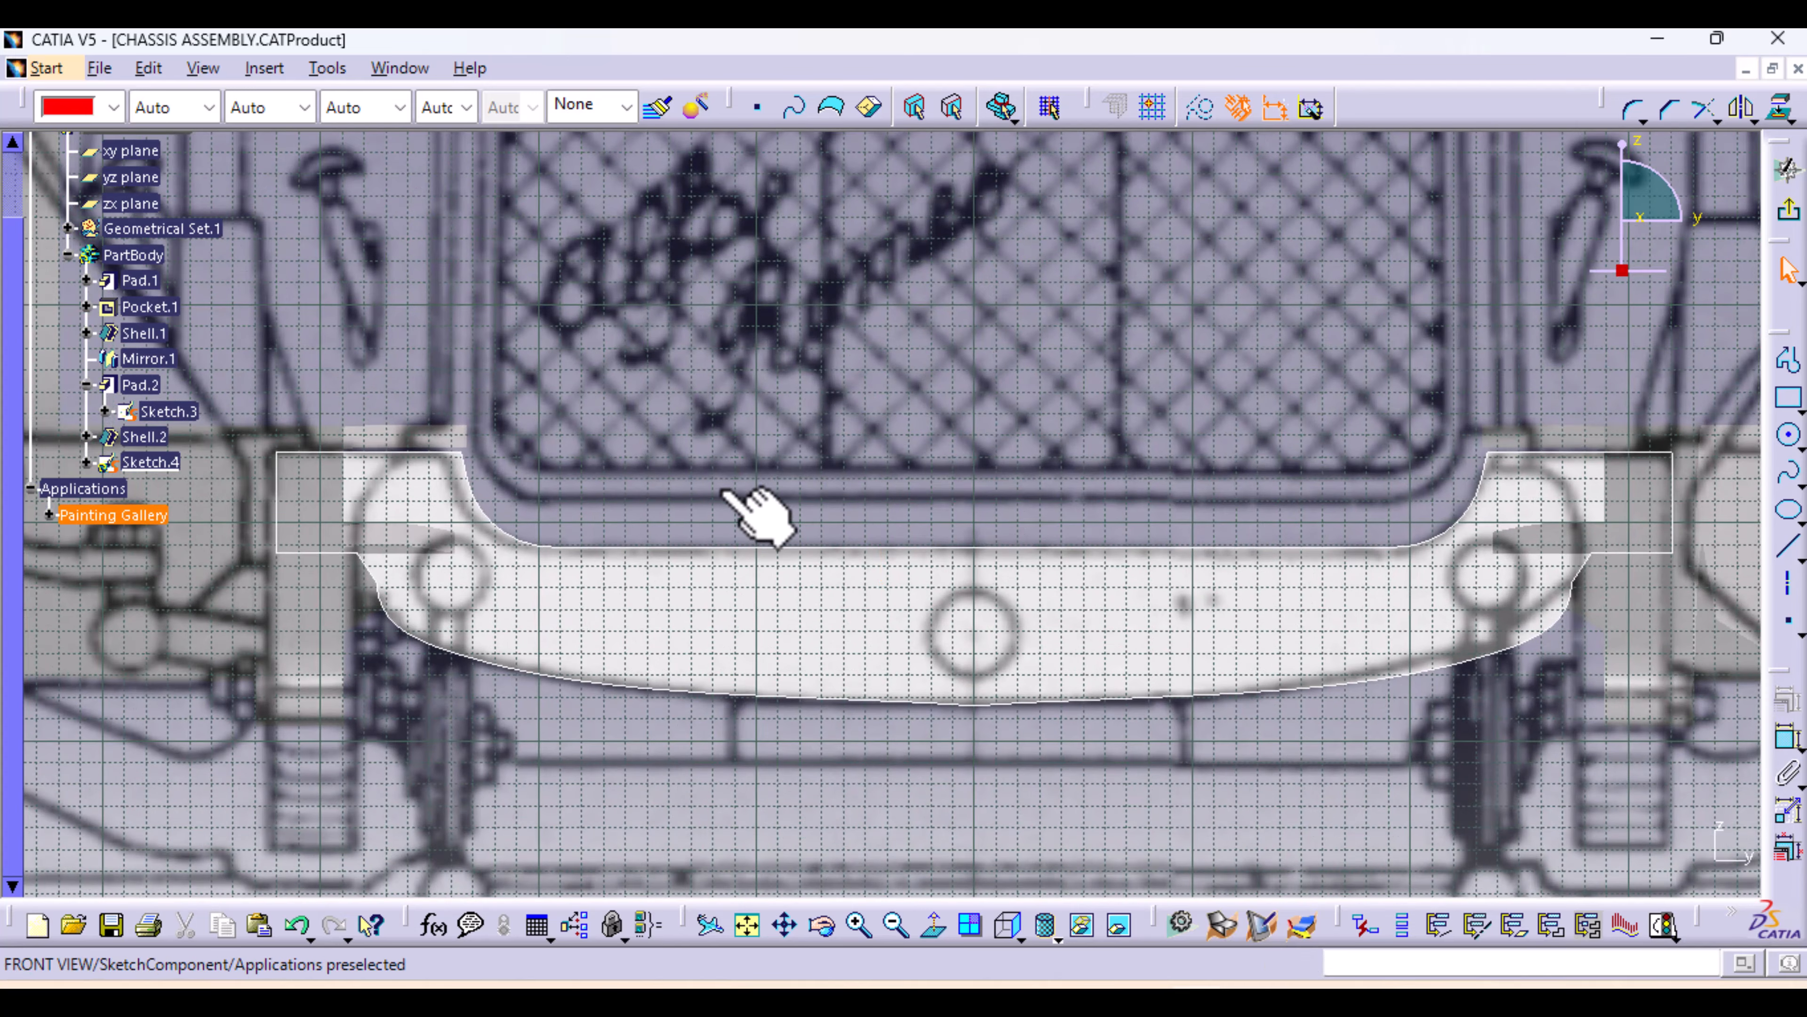
left_click(1486, 468)
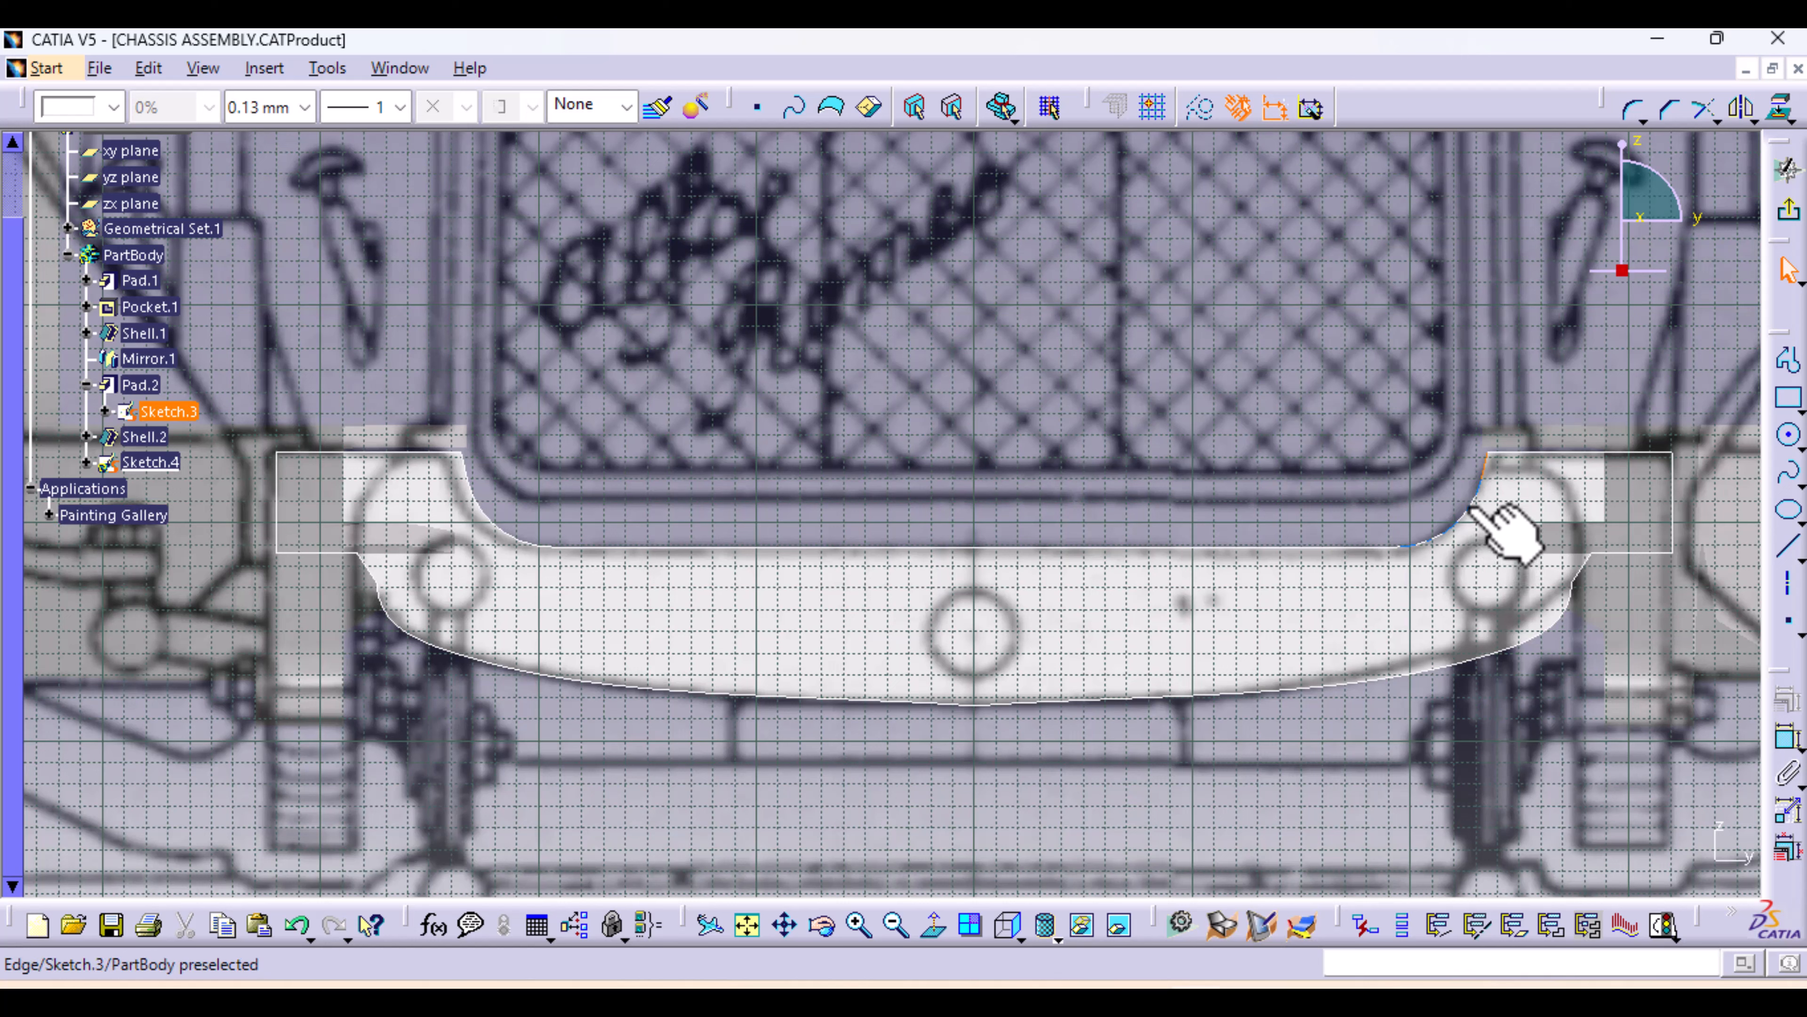
left_click(1324, 546, "ctrl")
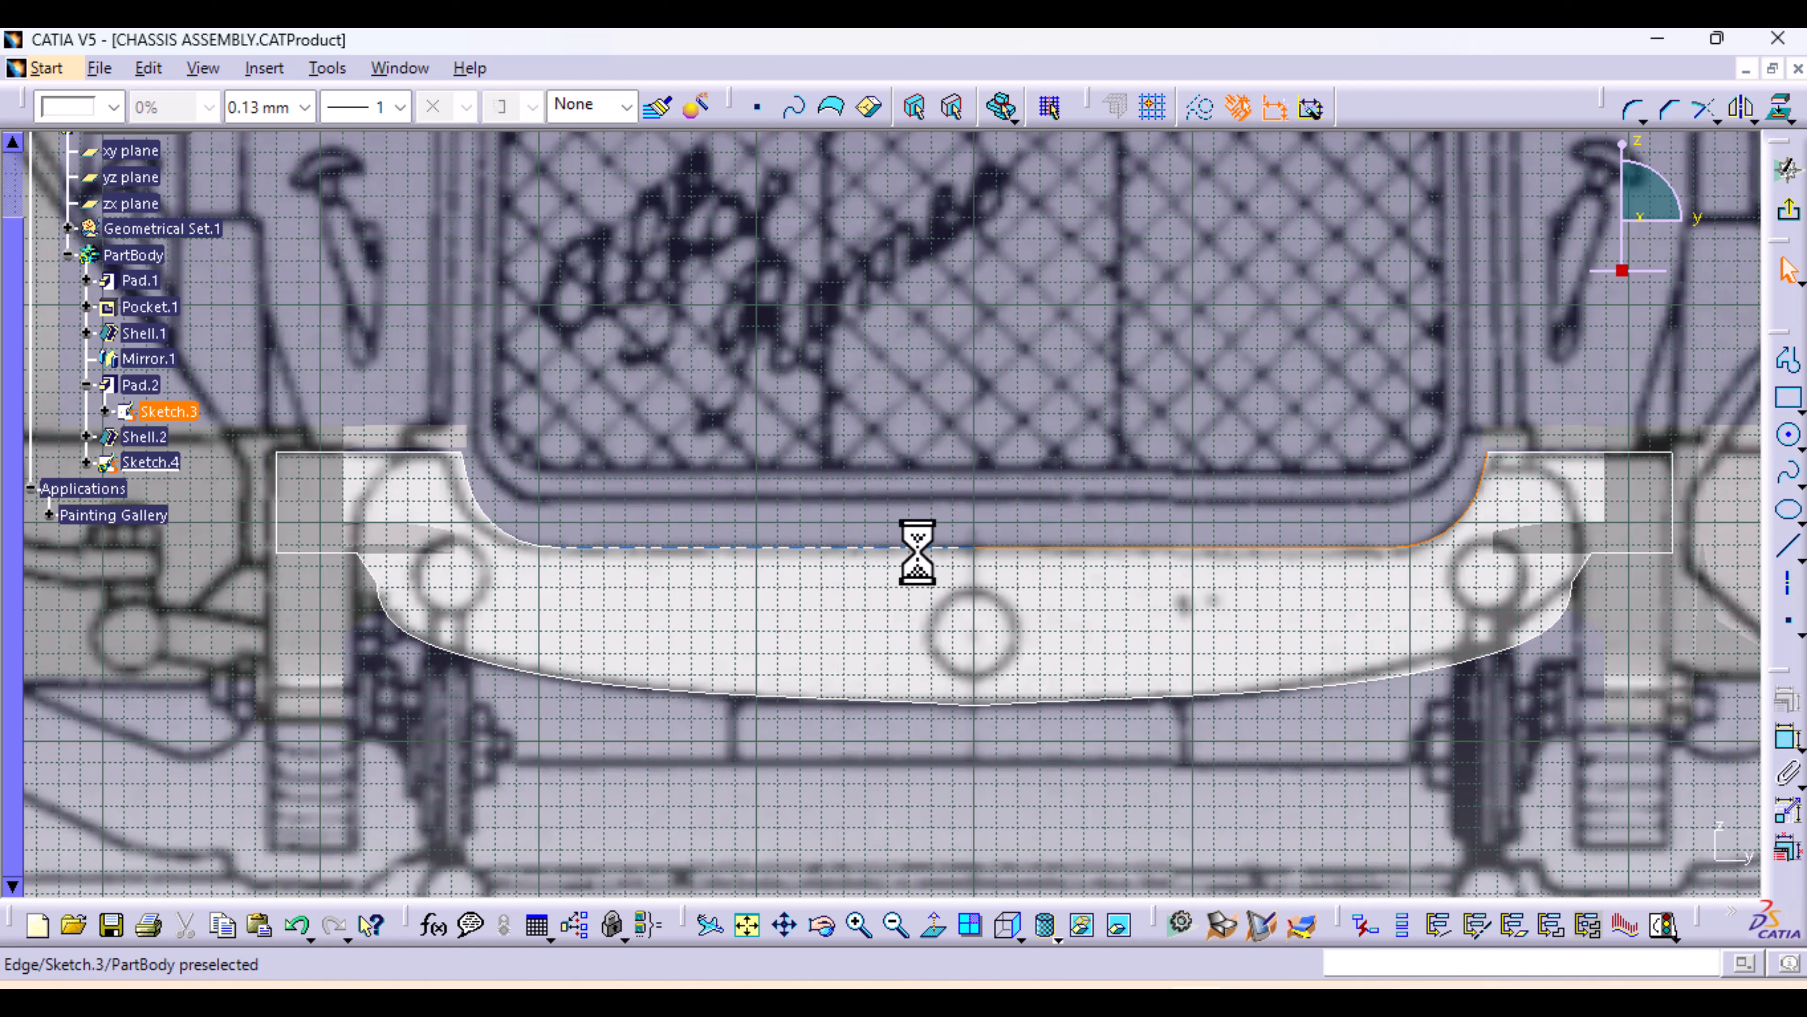
left_click(783, 547, "ctrl")
left_click(508, 514, "ctrl")
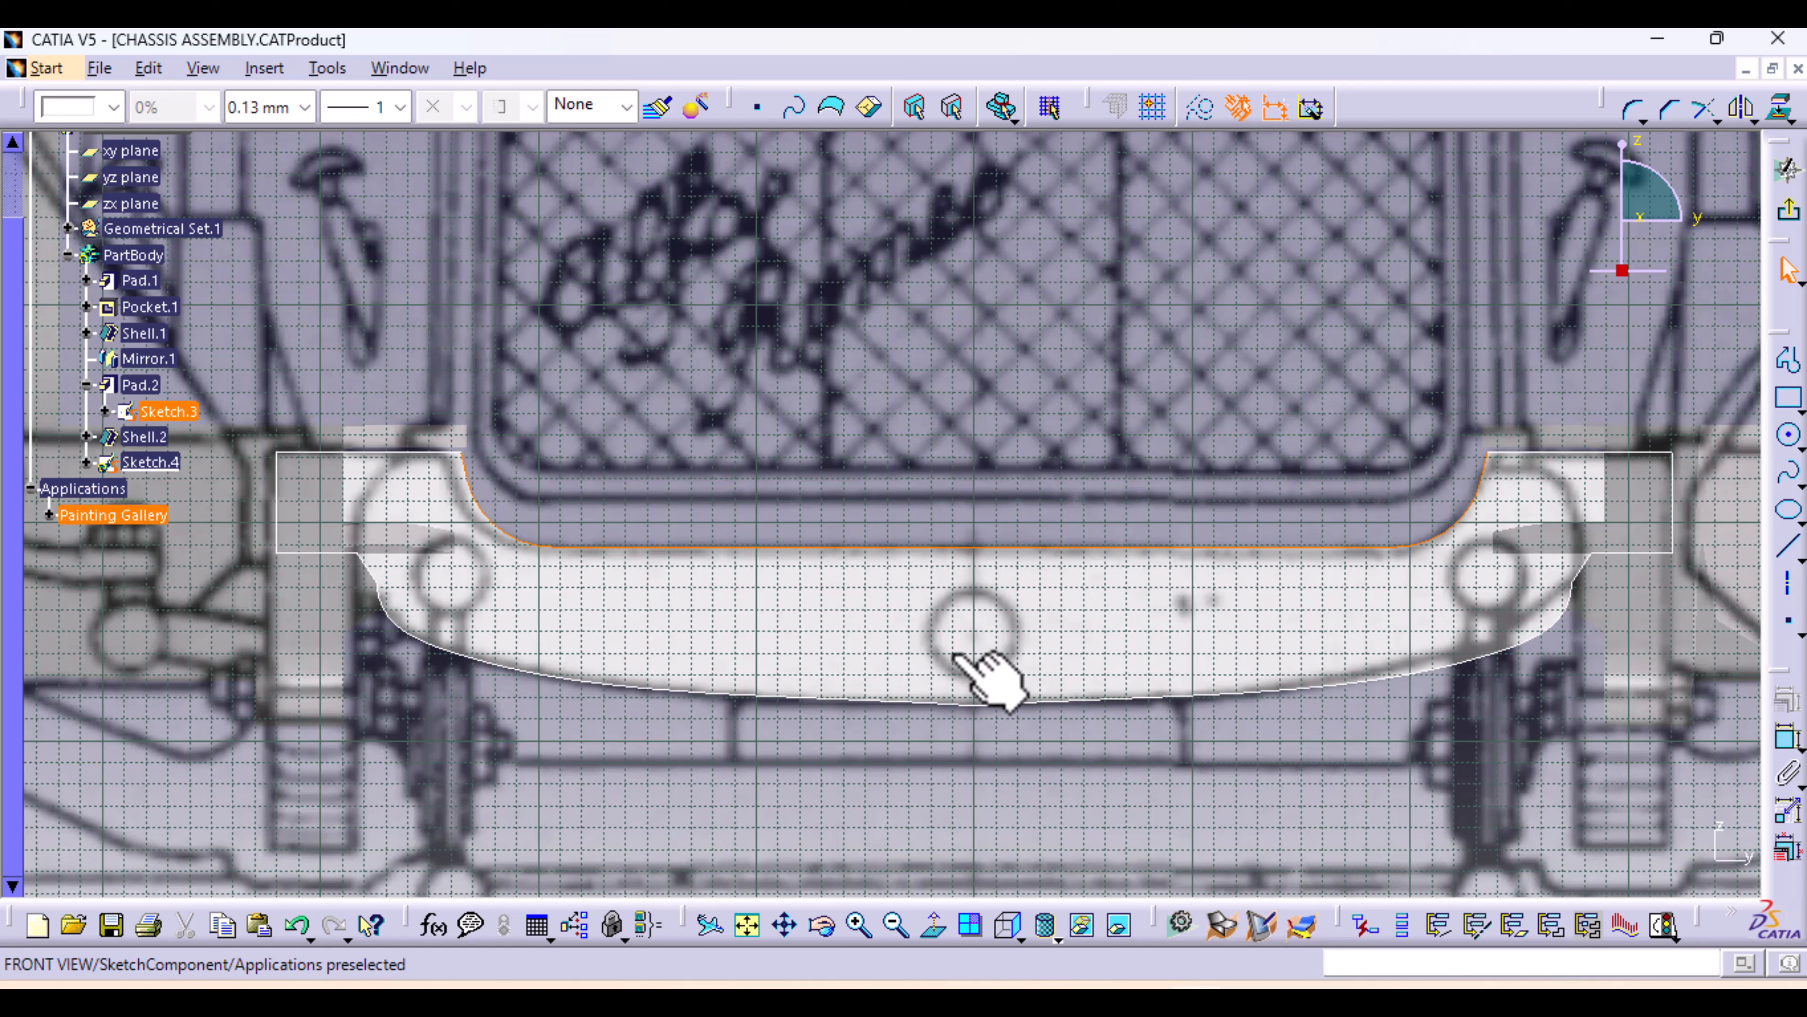
left_click(1780, 108)
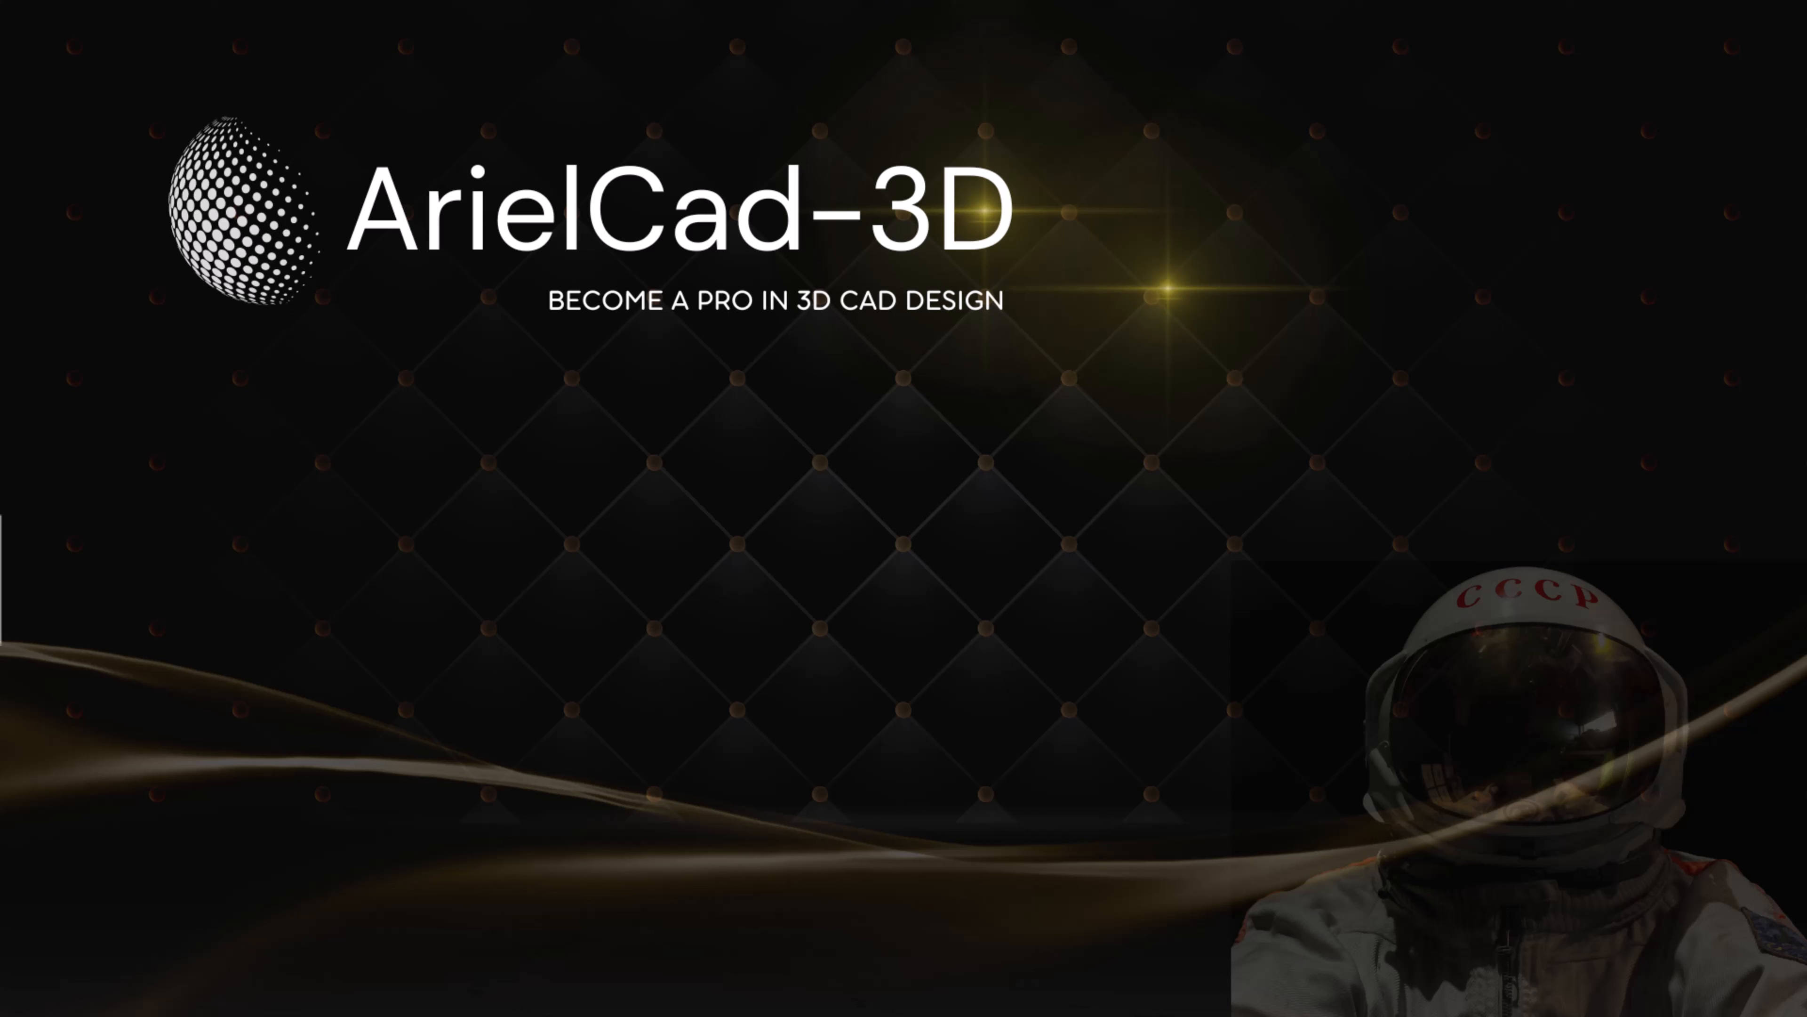
Close the projected outline with a horizontal line between the upper ends of the two corner arcs, and exit the sketch
left_click(1788, 547)
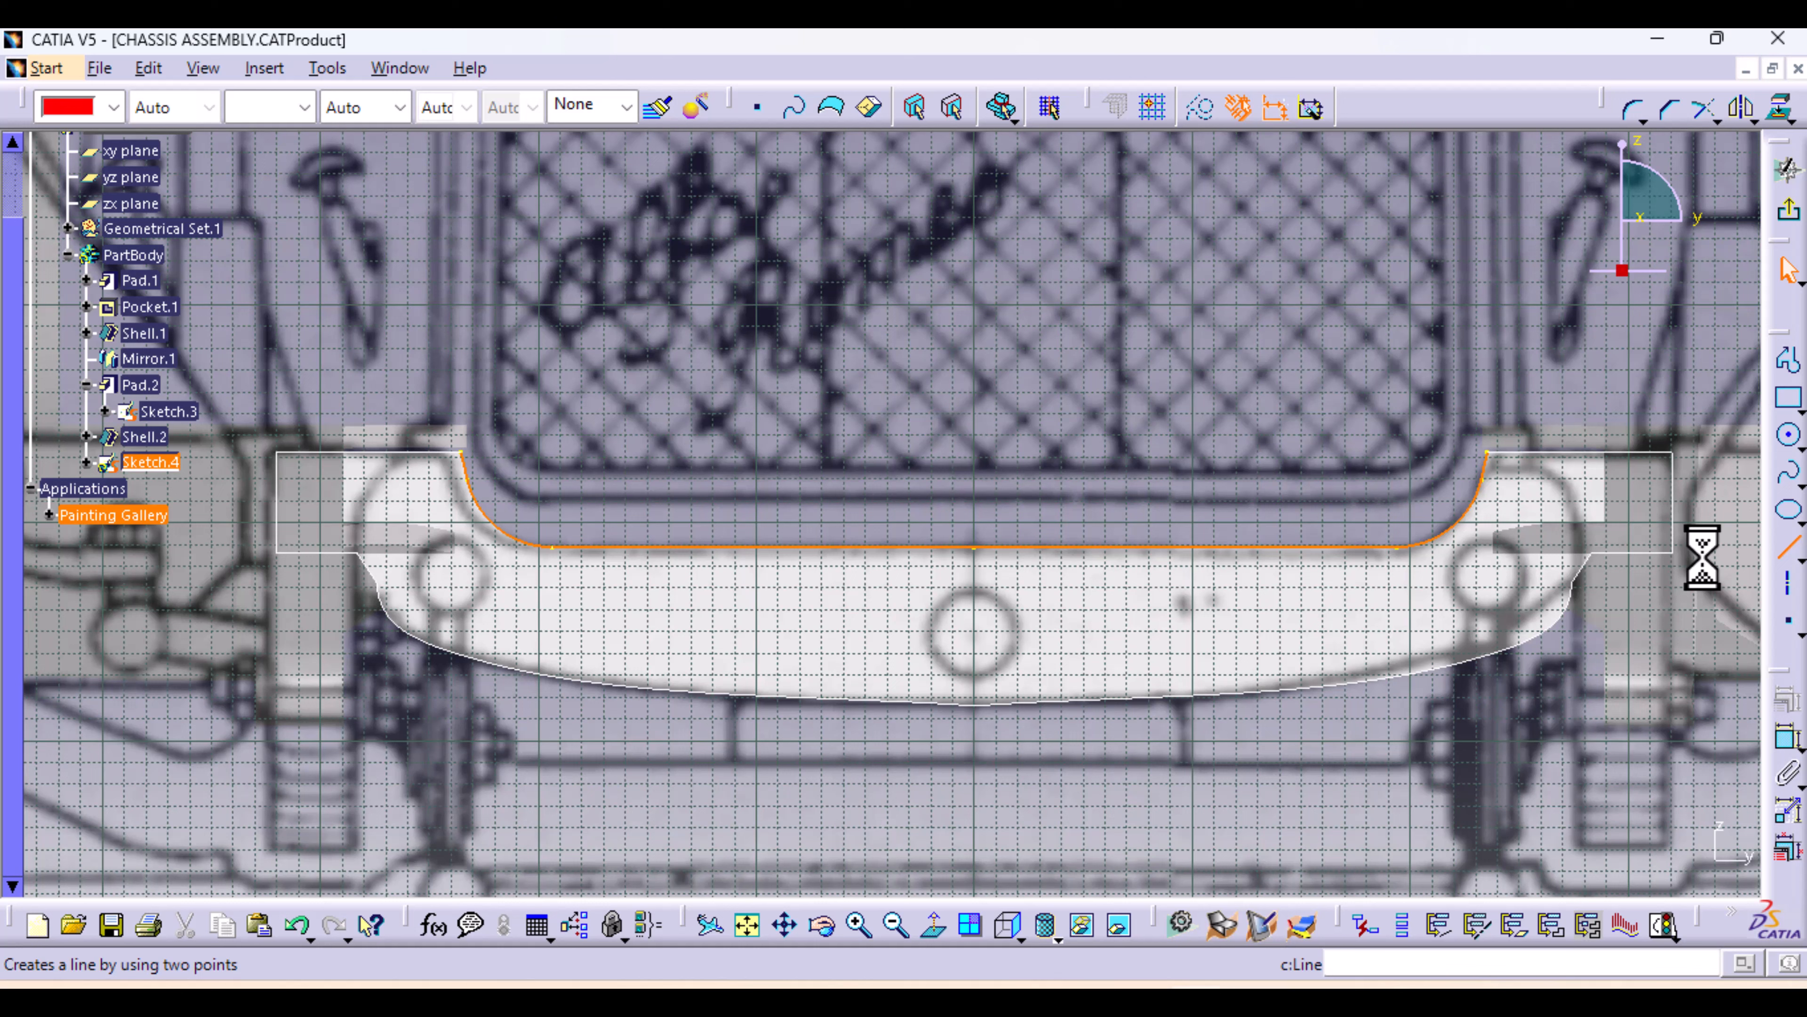
left_click(463, 453)
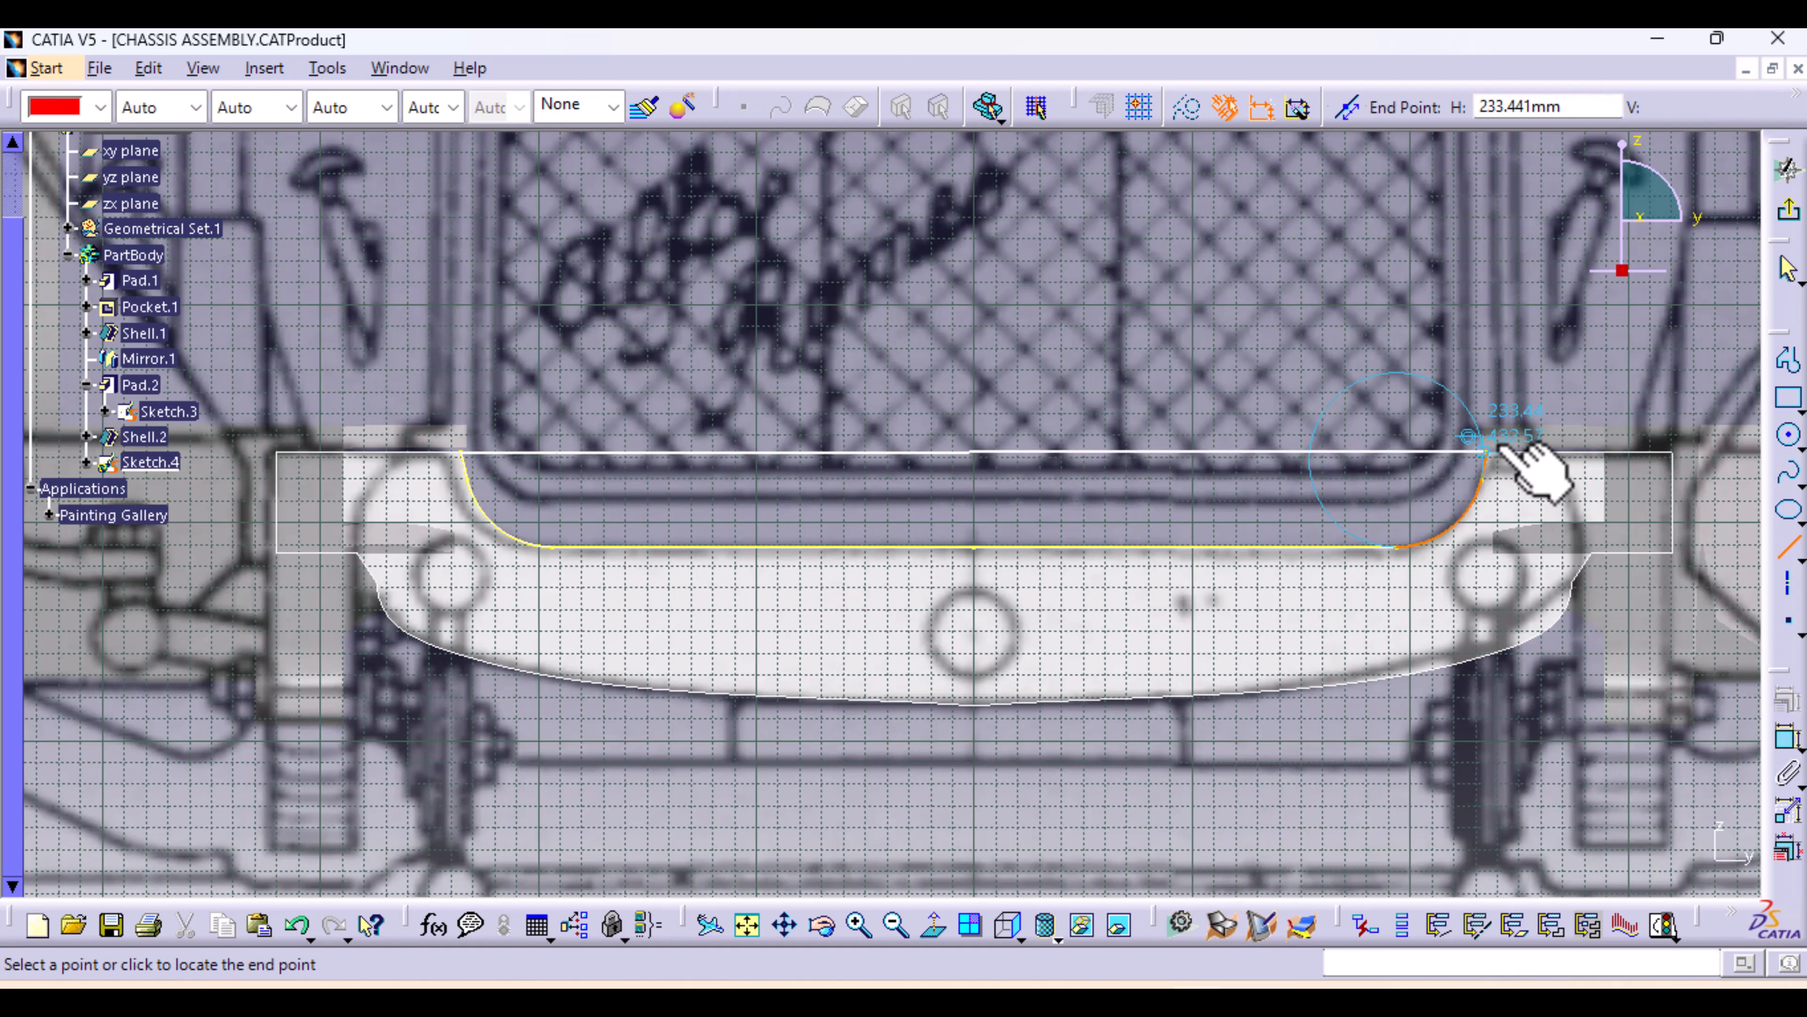
left_click(1485, 452)
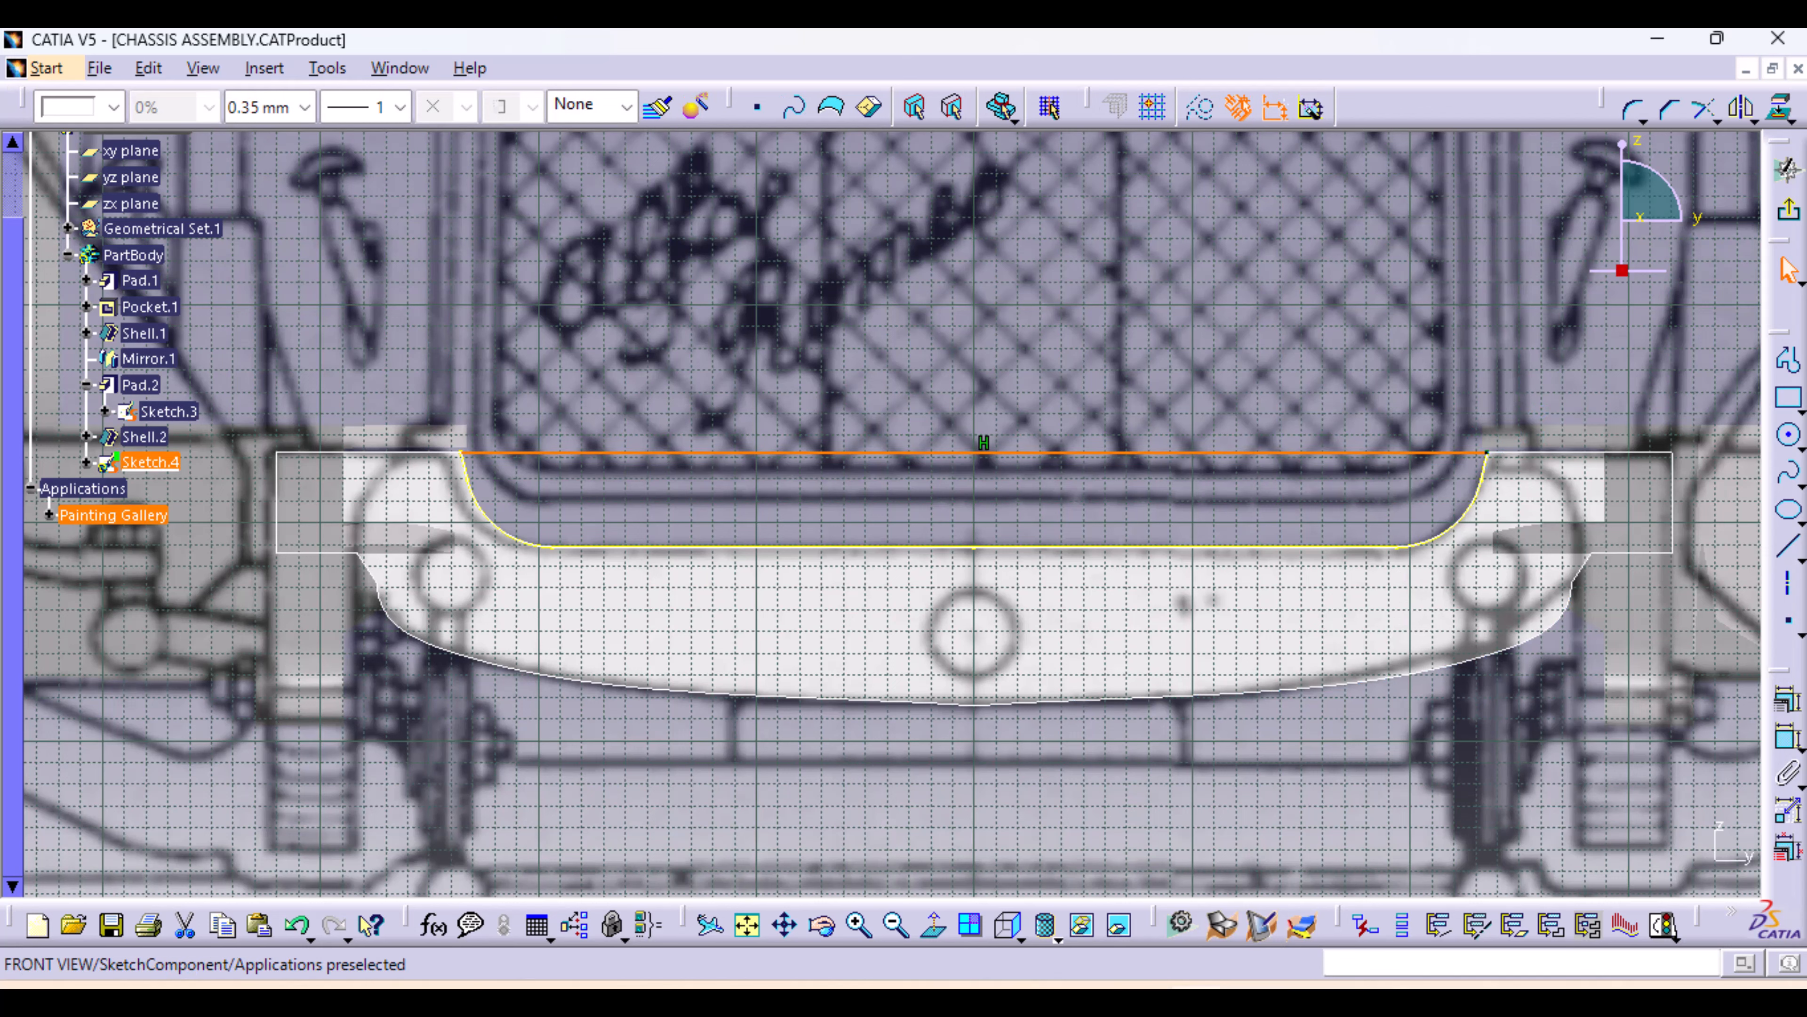
left_click(1783, 208)
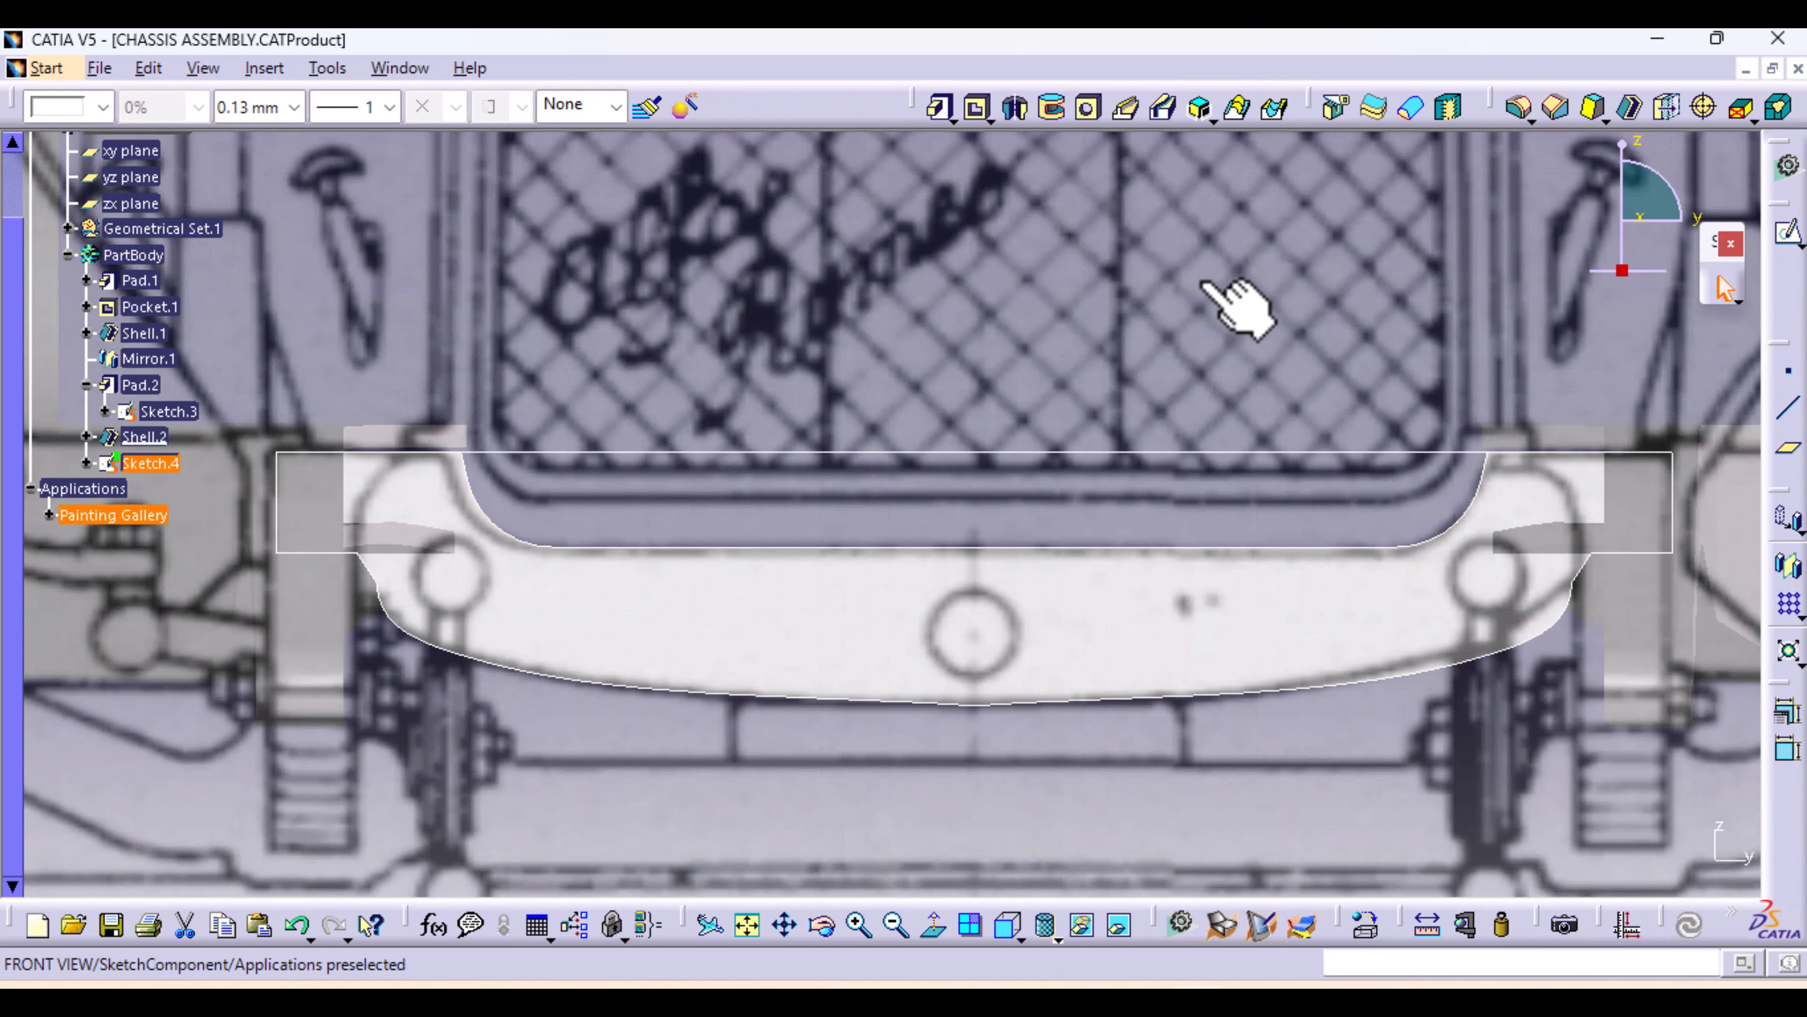
Examine the new sketch and the cross-member from the side against the side-view blueprint, leaving no Line definition open
mouse_move(1239, 303)
middle_mouse_down()
mouse_move(1122, 565)
mouse_move(686, 549)
mouse_move(536, 626)
mouse_move(1000, 739)
mouse_move(948, 404)
mouse_move(976, 627)
mouse_move(791, 545)
middle_mouse_up()
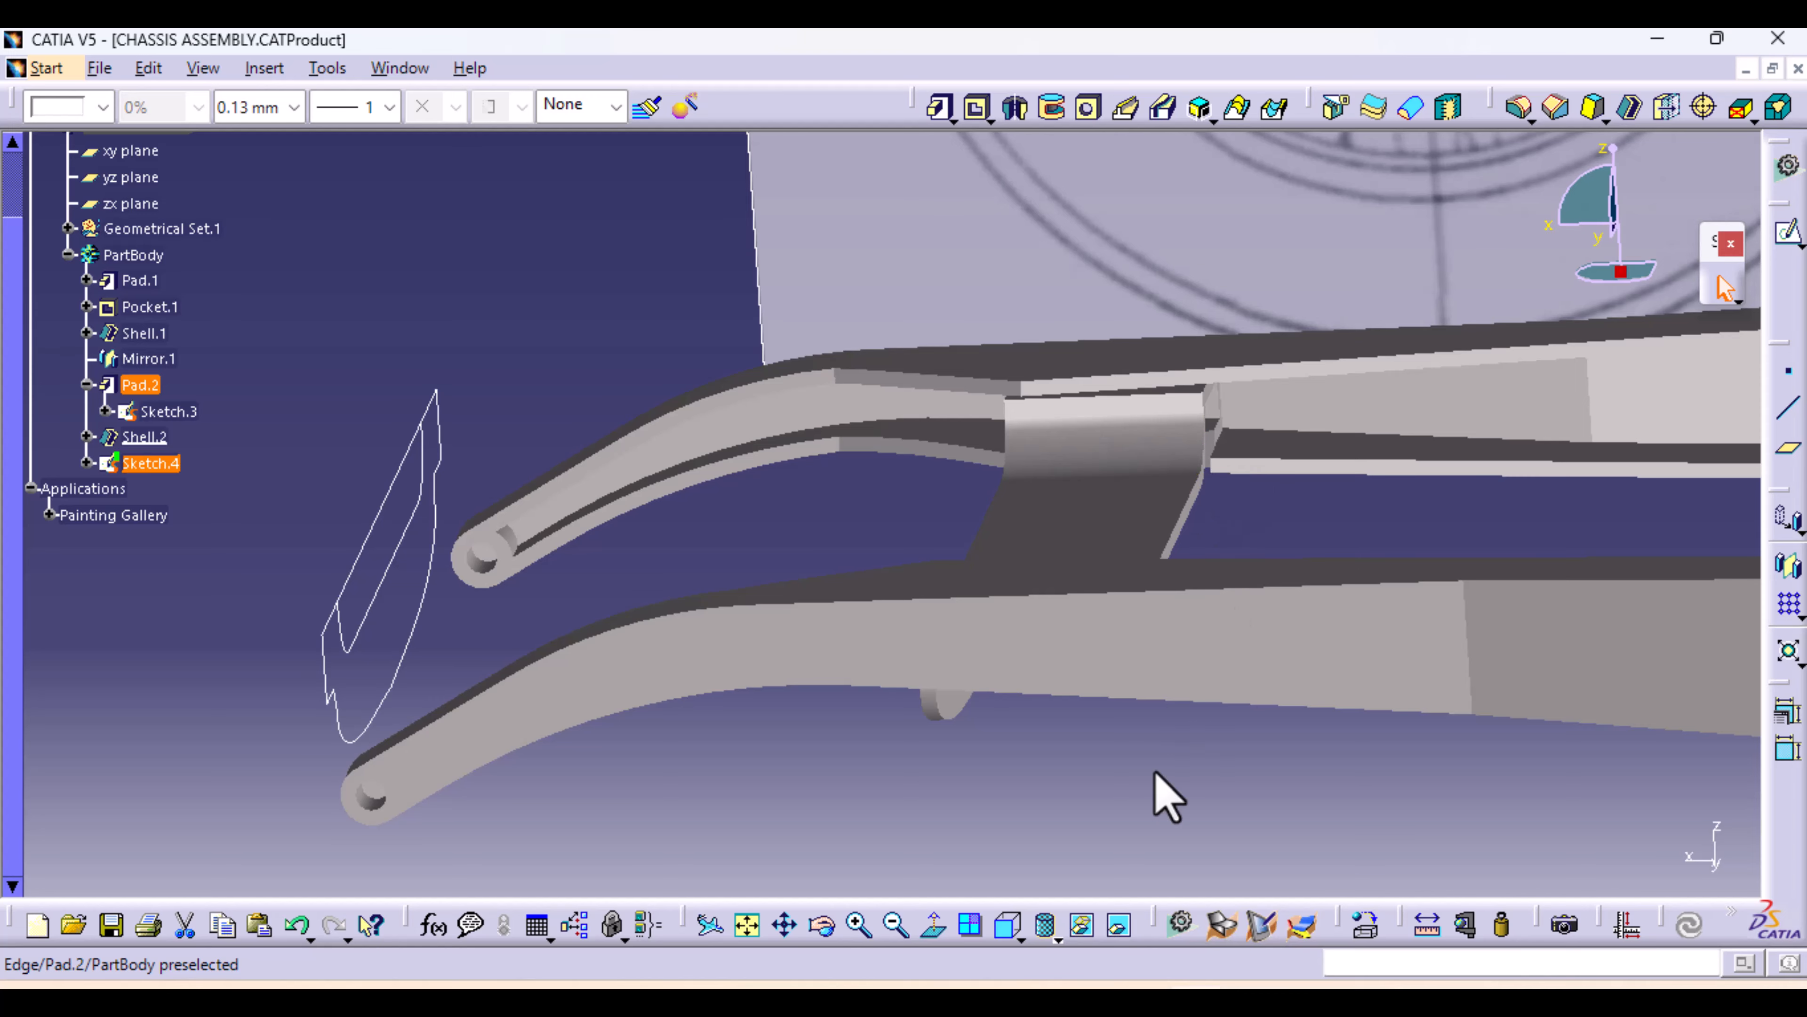
left_click(1020, 936)
left_click(1020, 936)
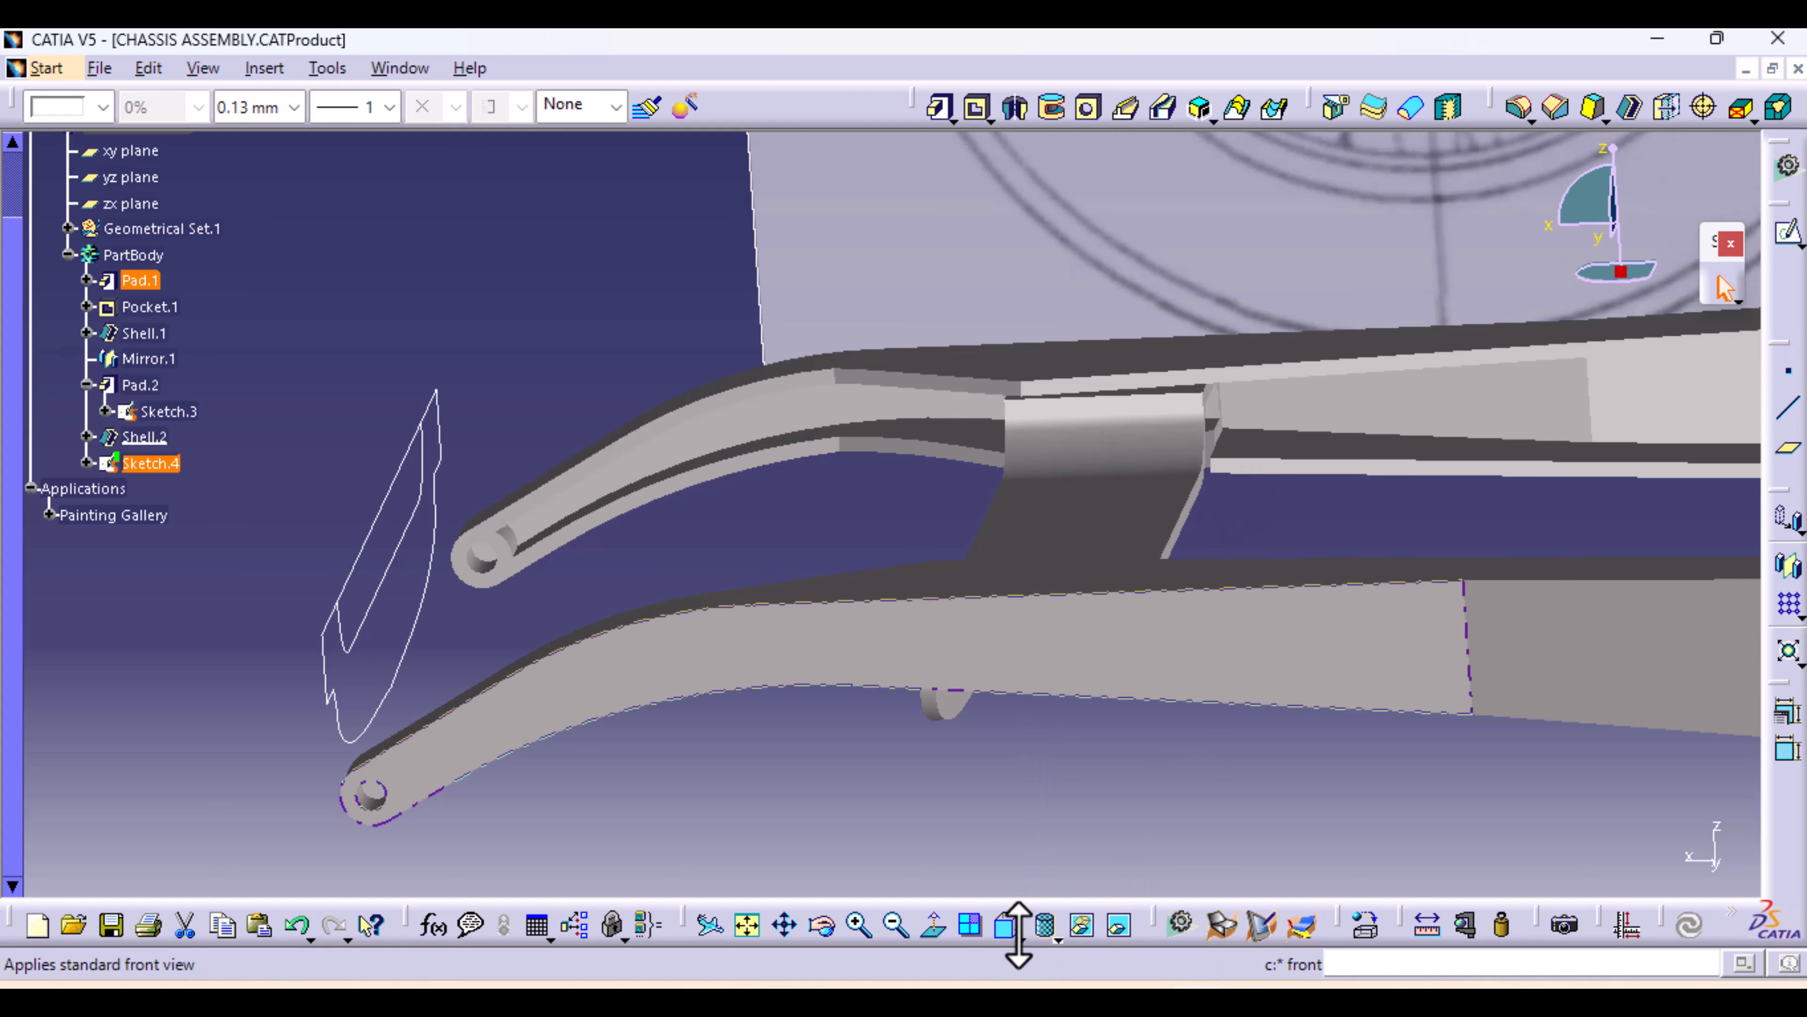
left_click(1018, 935)
left_click(1043, 852)
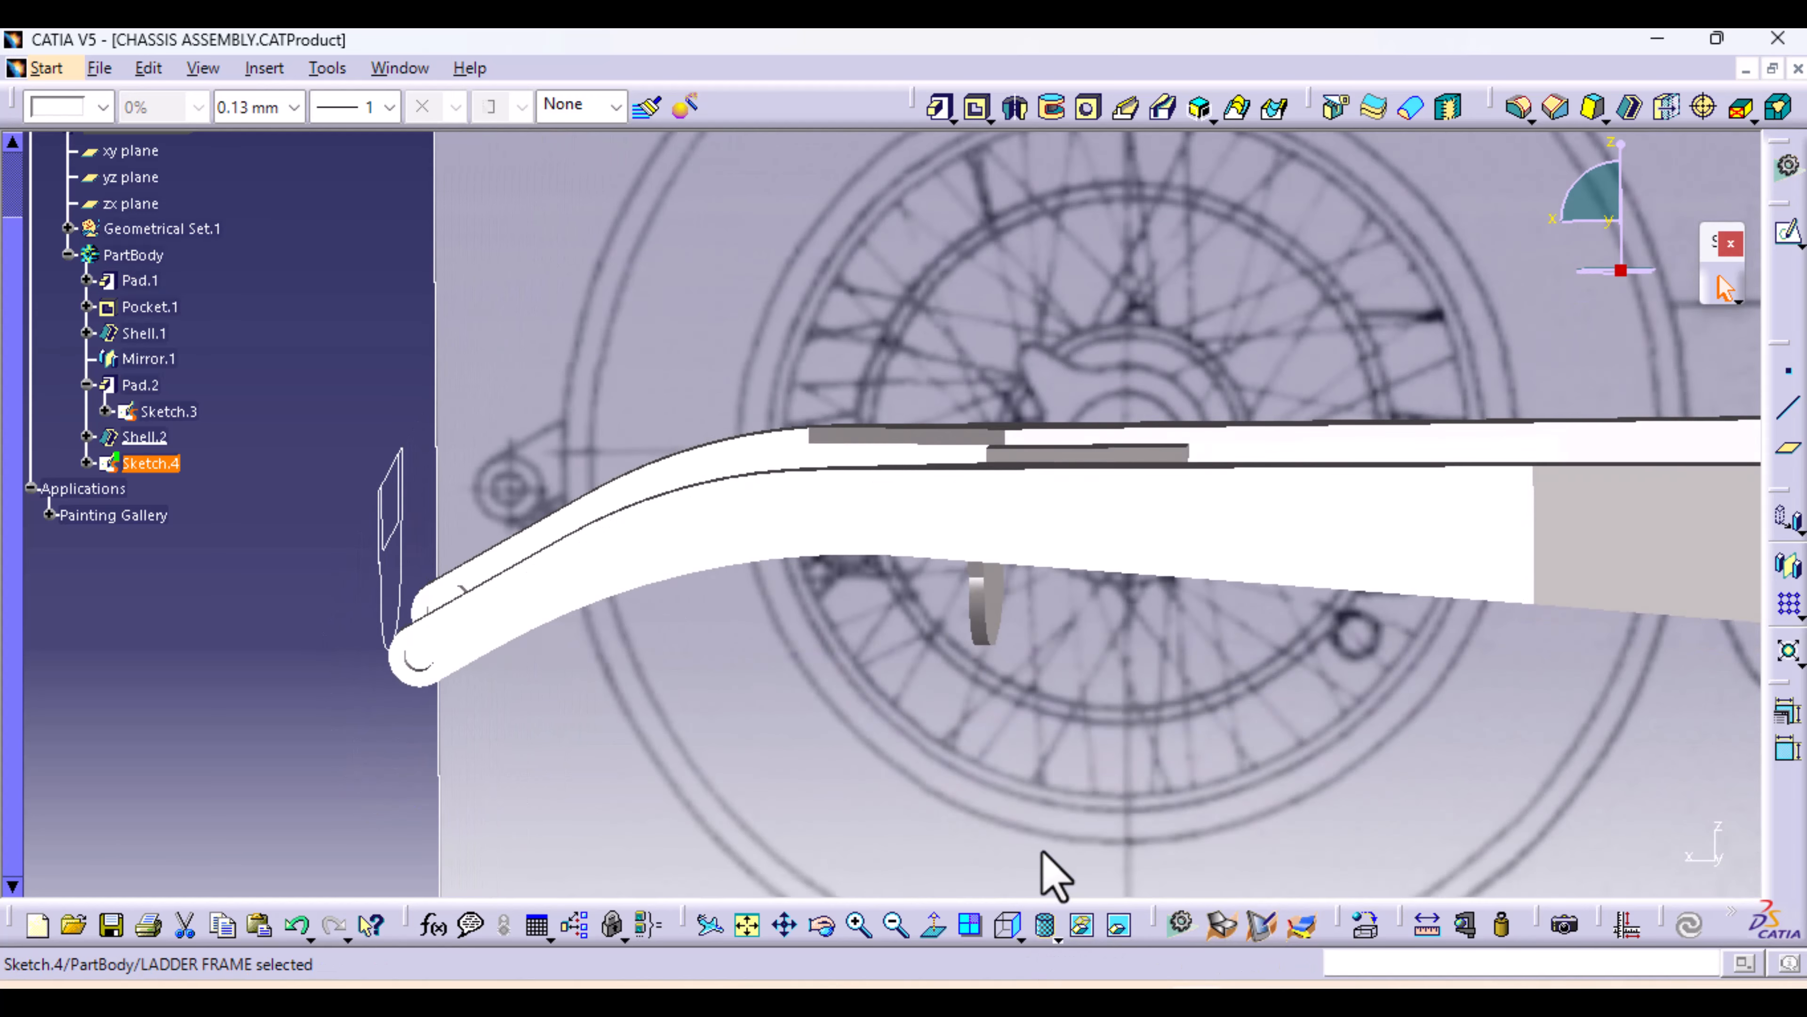
middle_click_drag(1195, 340, 1053, 740)
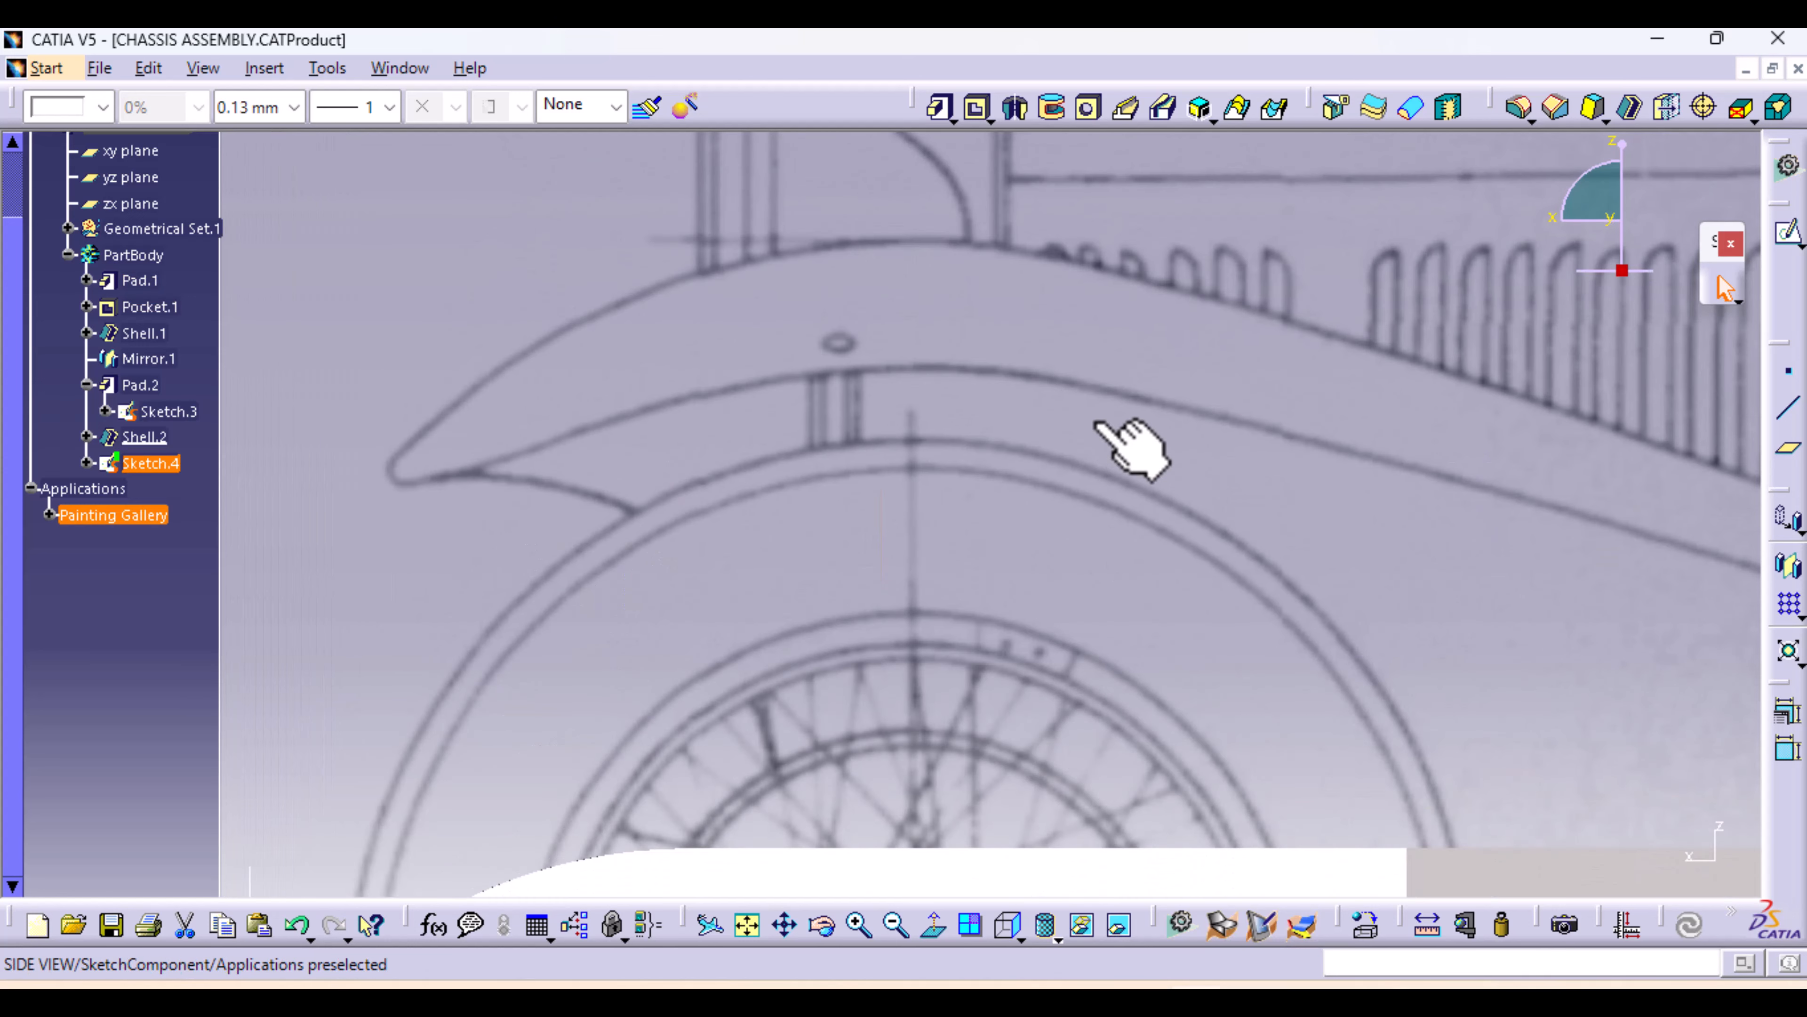
middle_click_drag(1071, 391, 1093, 569, "ctrl")
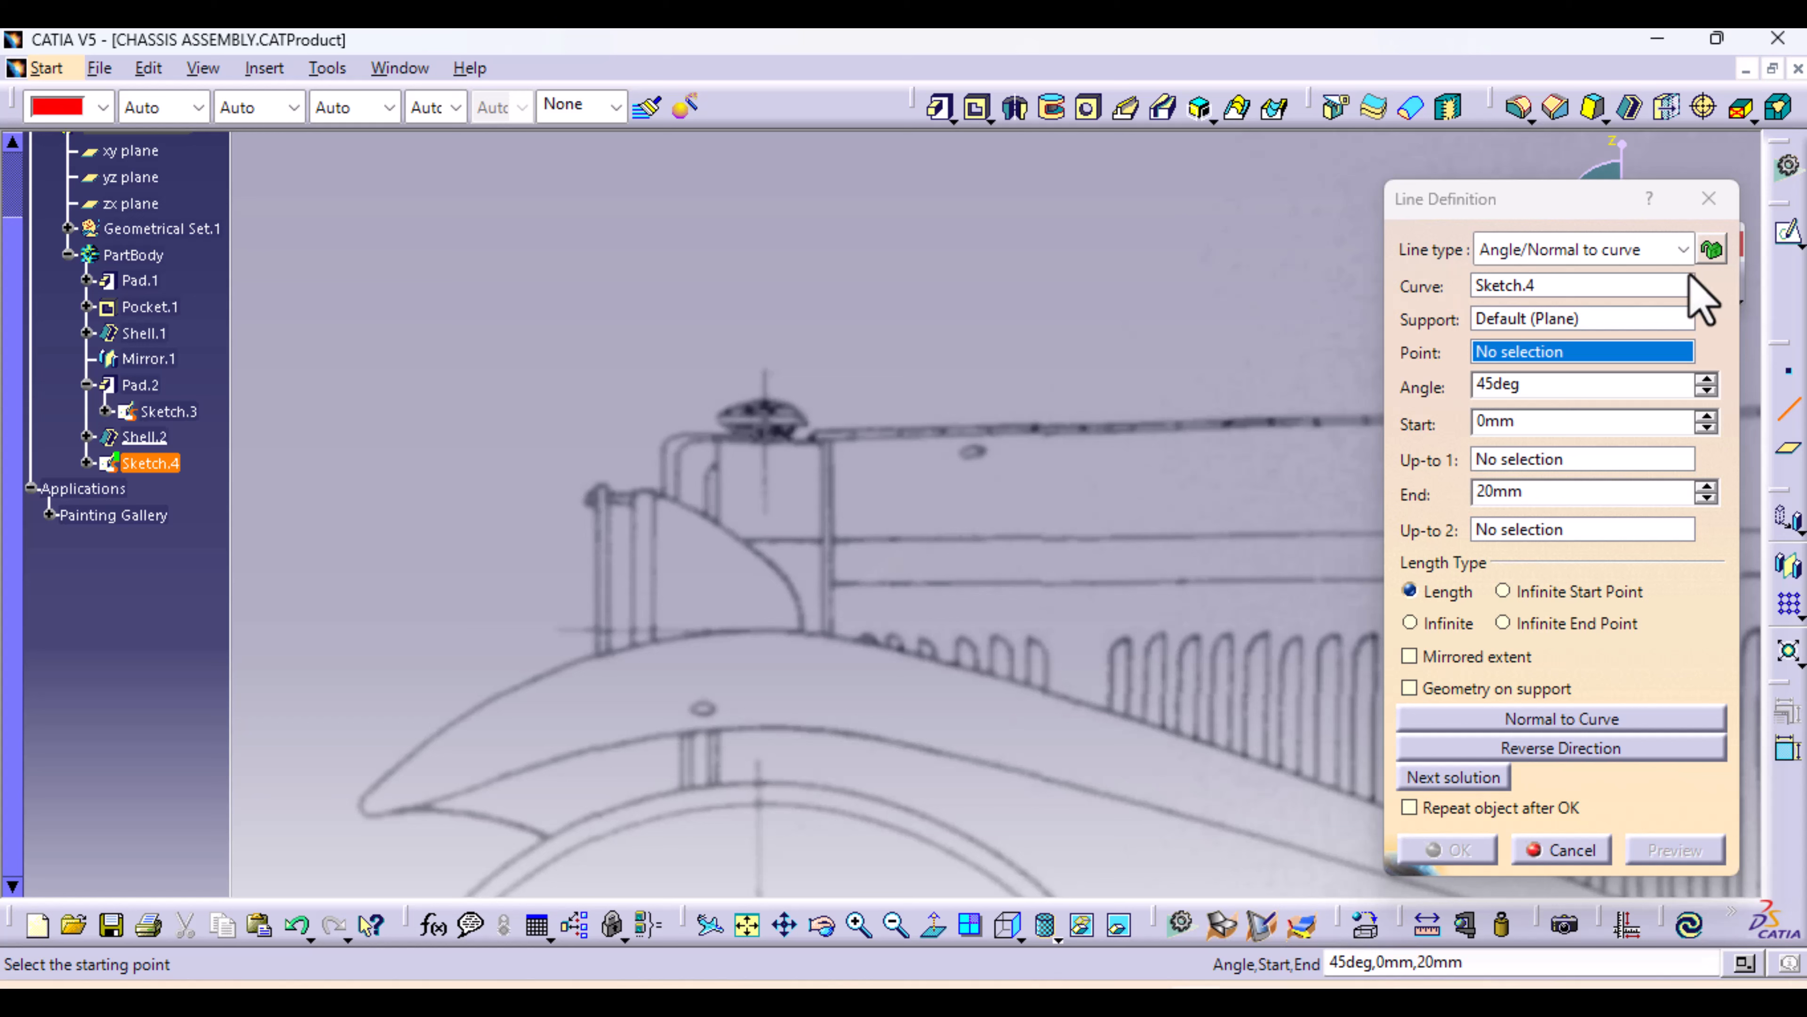
left_click(1708, 200)
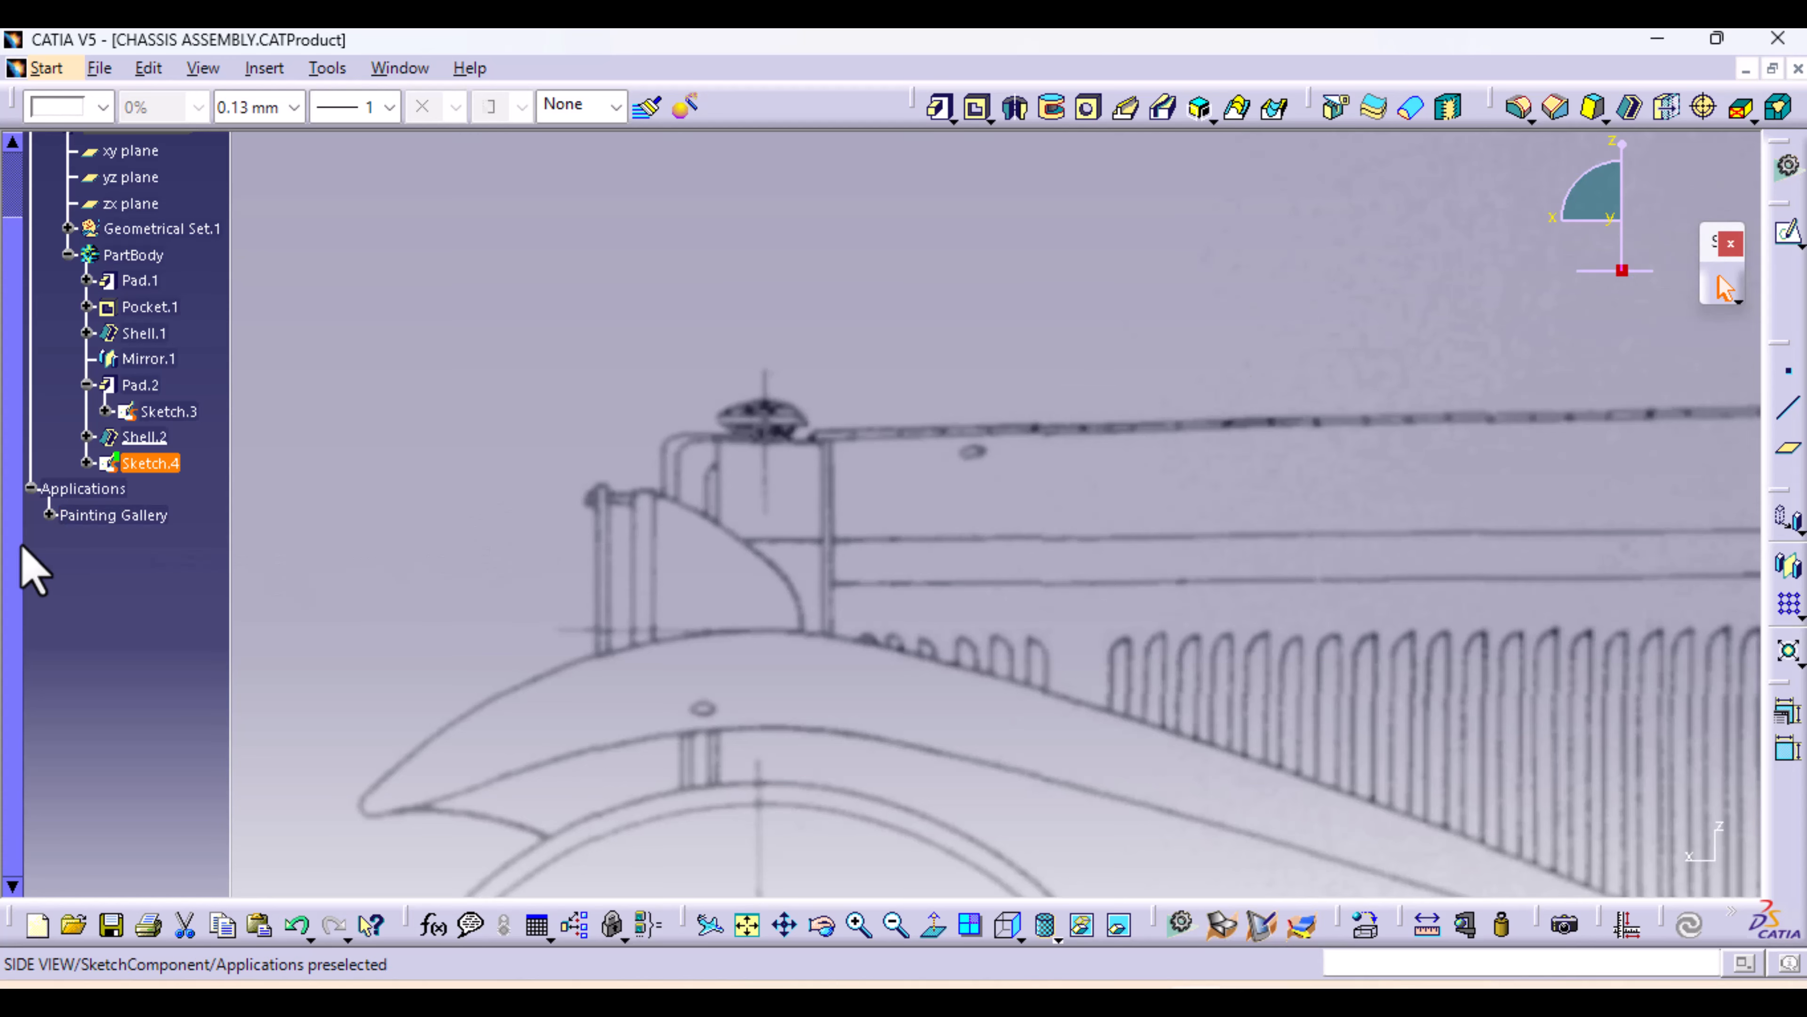
Reopen Sketch.4 to check its closed profile against the front-view blueprint, and exit without editing it
double_click(151, 464)
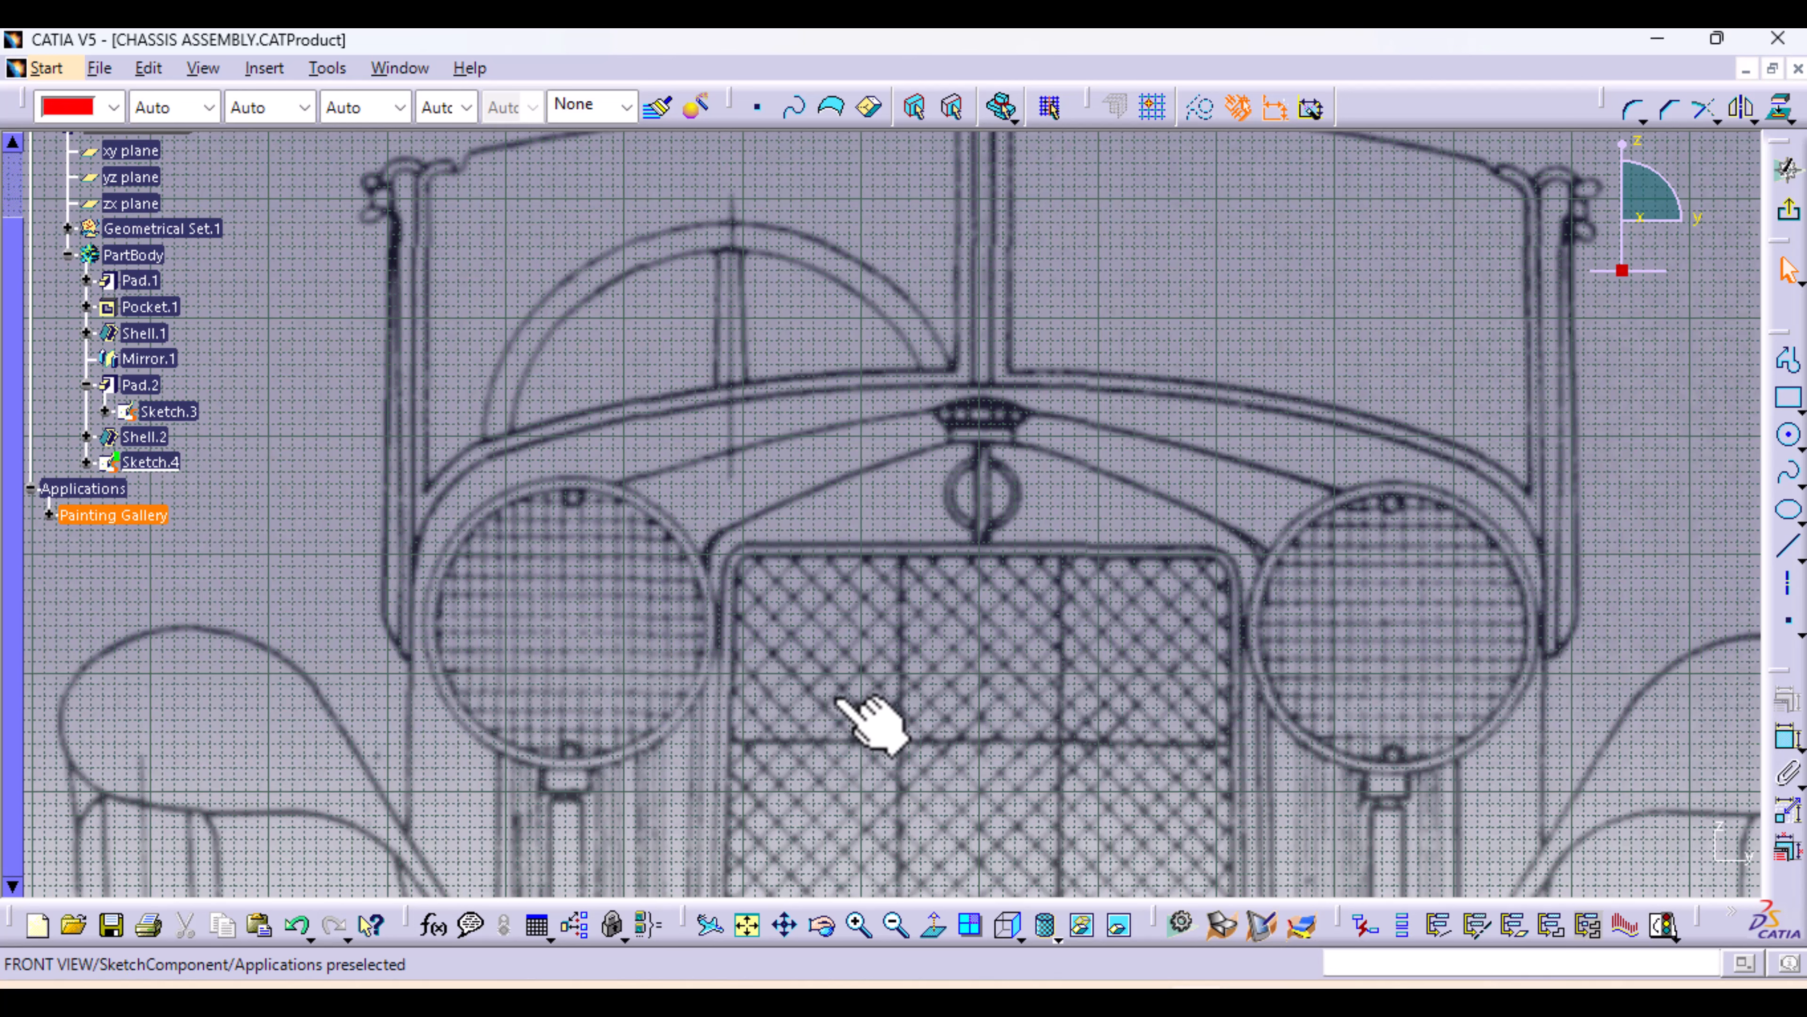
mouse_move(989, 754)
middle_mouse_down()
mouse_move(957, 411)
mouse_move(957, 470)
middle_mouse_up()
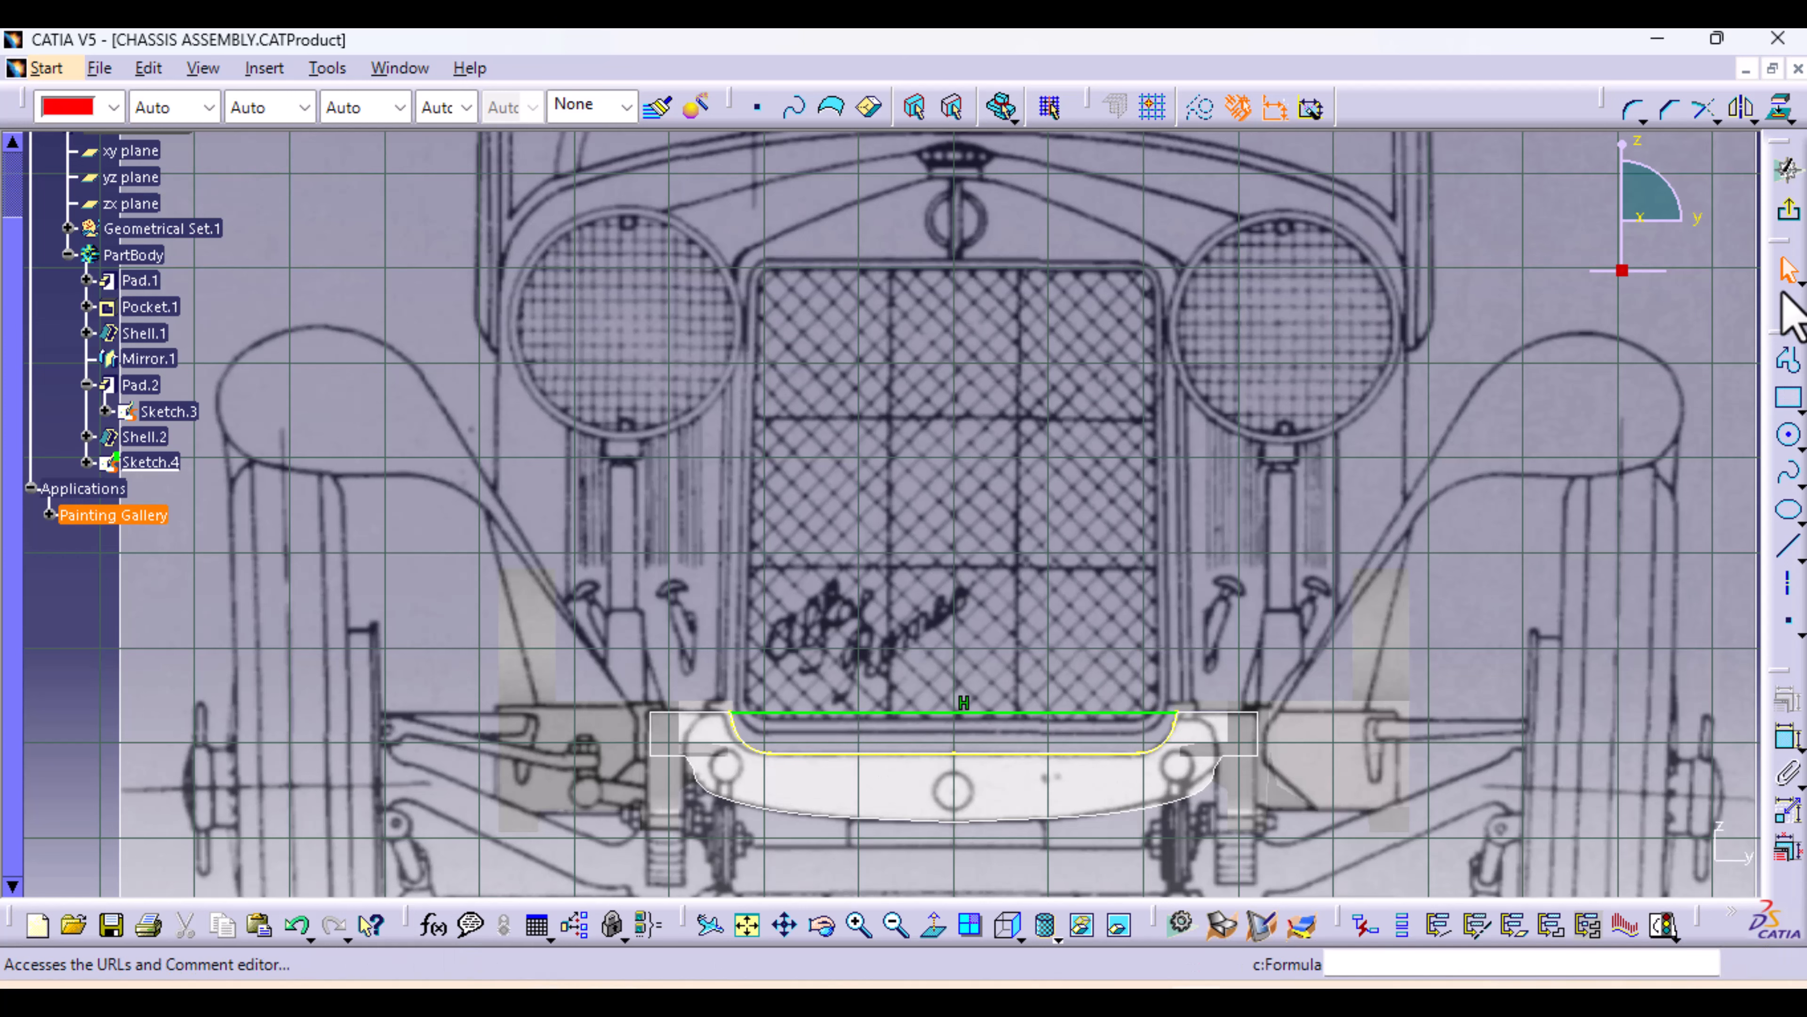
left_click(1788, 209)
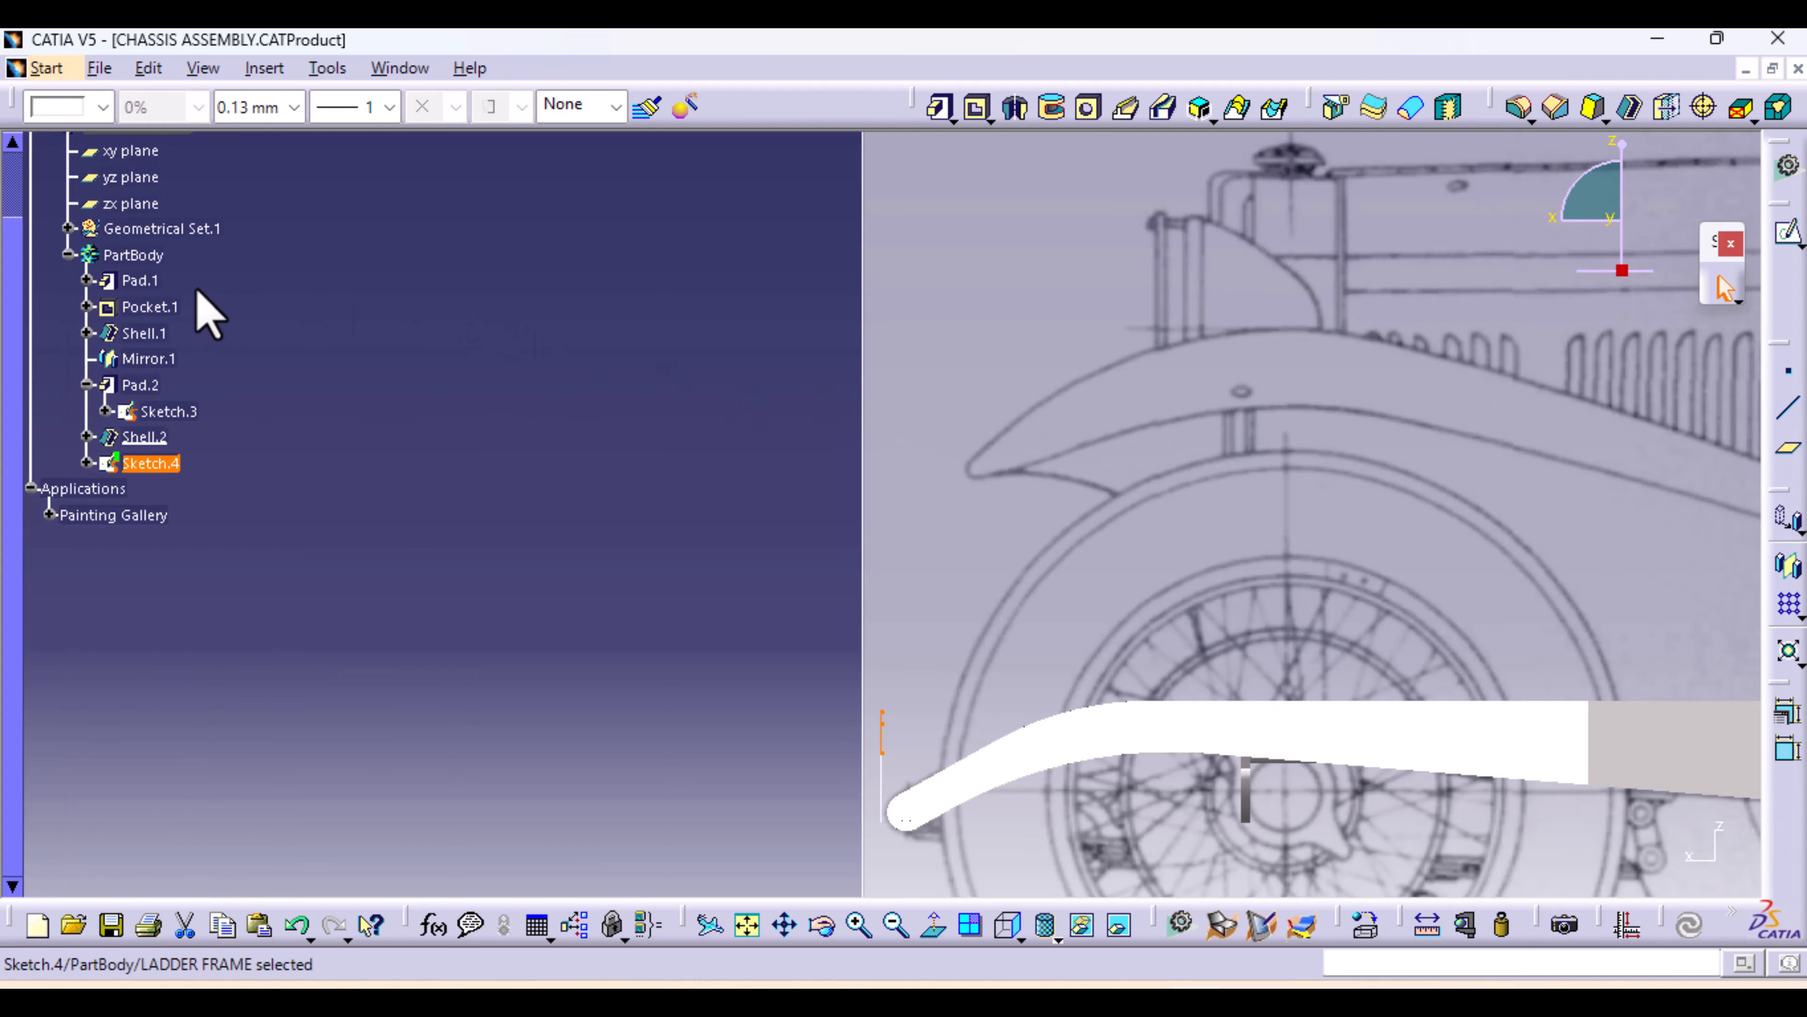
In a new sketch on the zx plane, draw a vertical line at about H 477 mm from the radiator's upper rear corner down to the side rail
middle_click_drag(1187, 573, 658, 566)
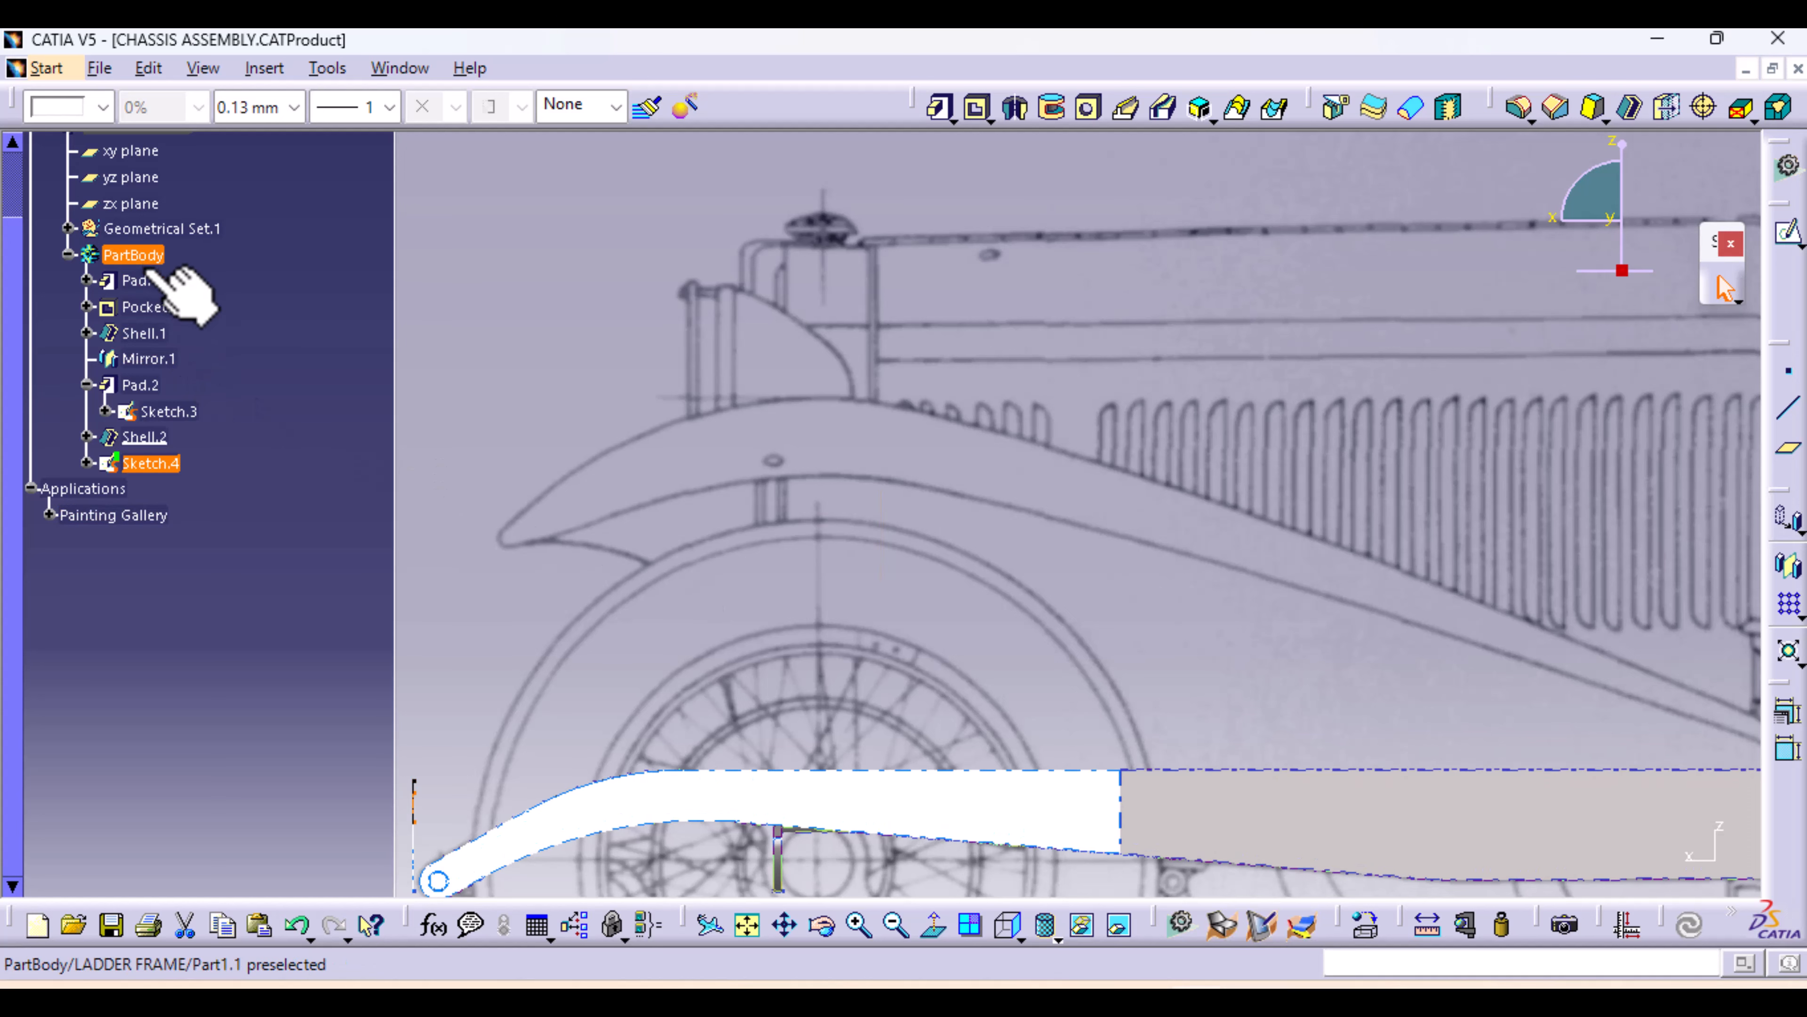
scroll(171, 284, "up", 3)
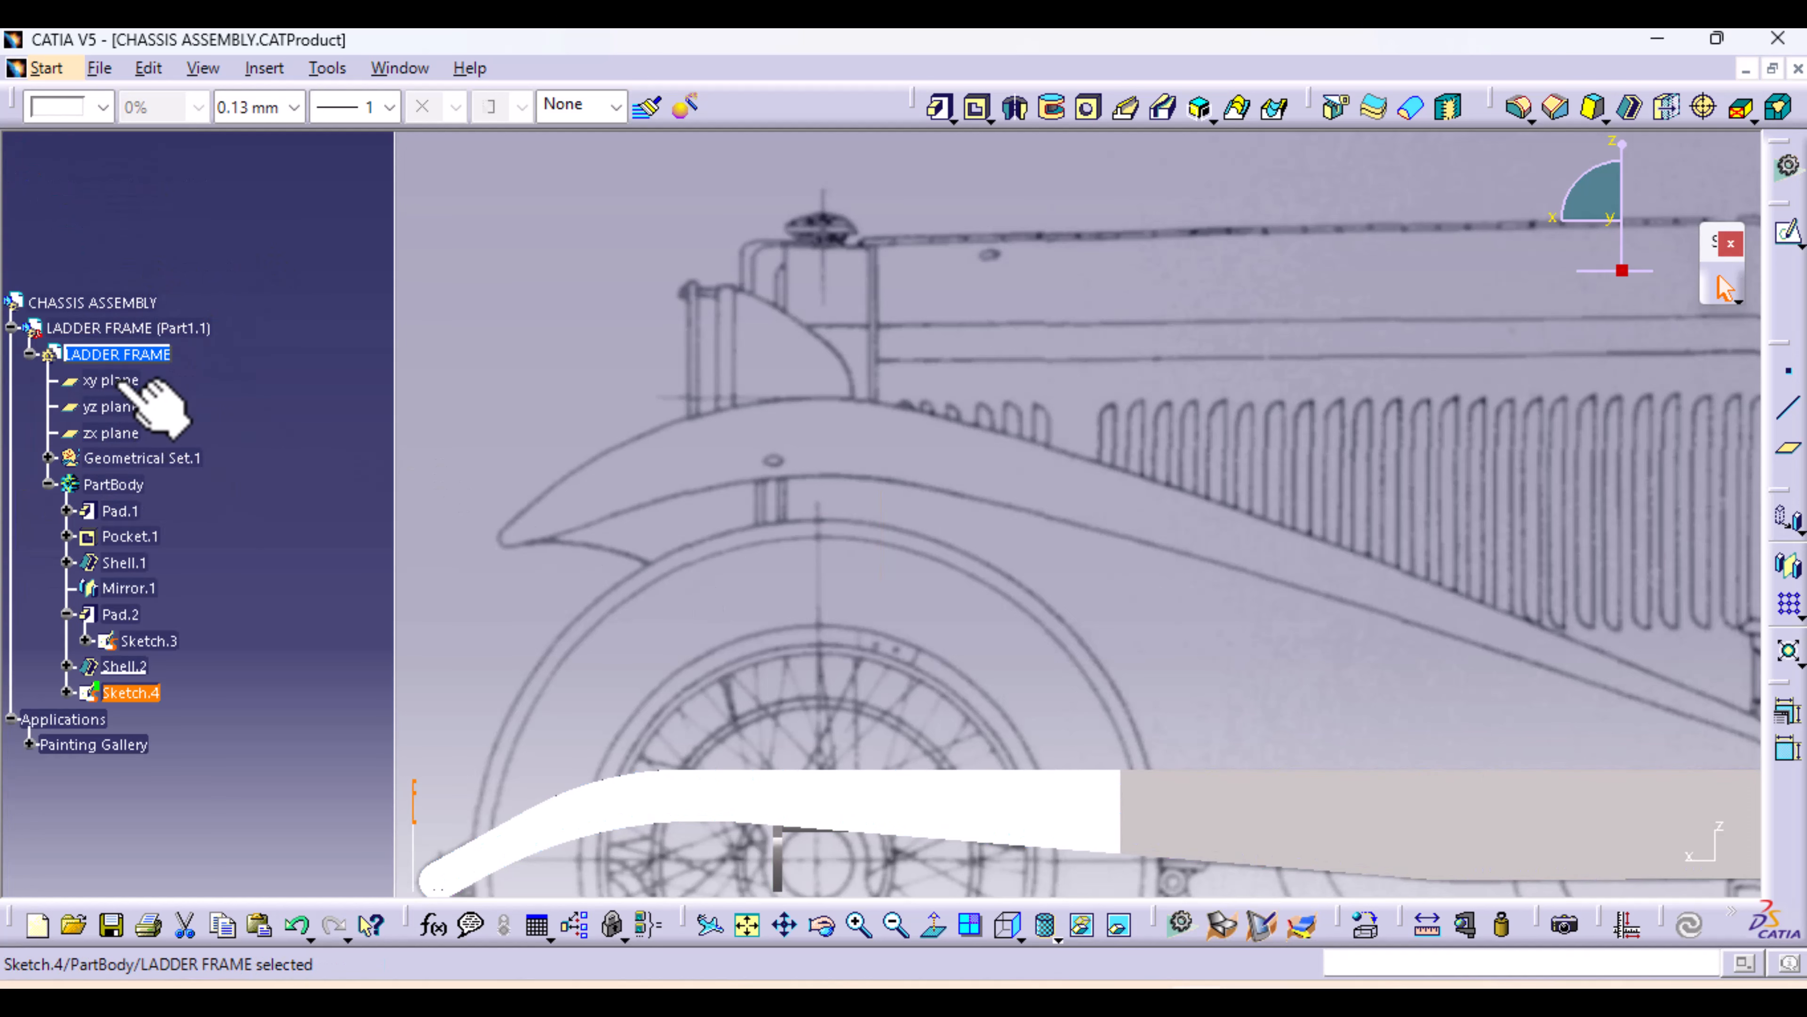
left_click(114, 433)
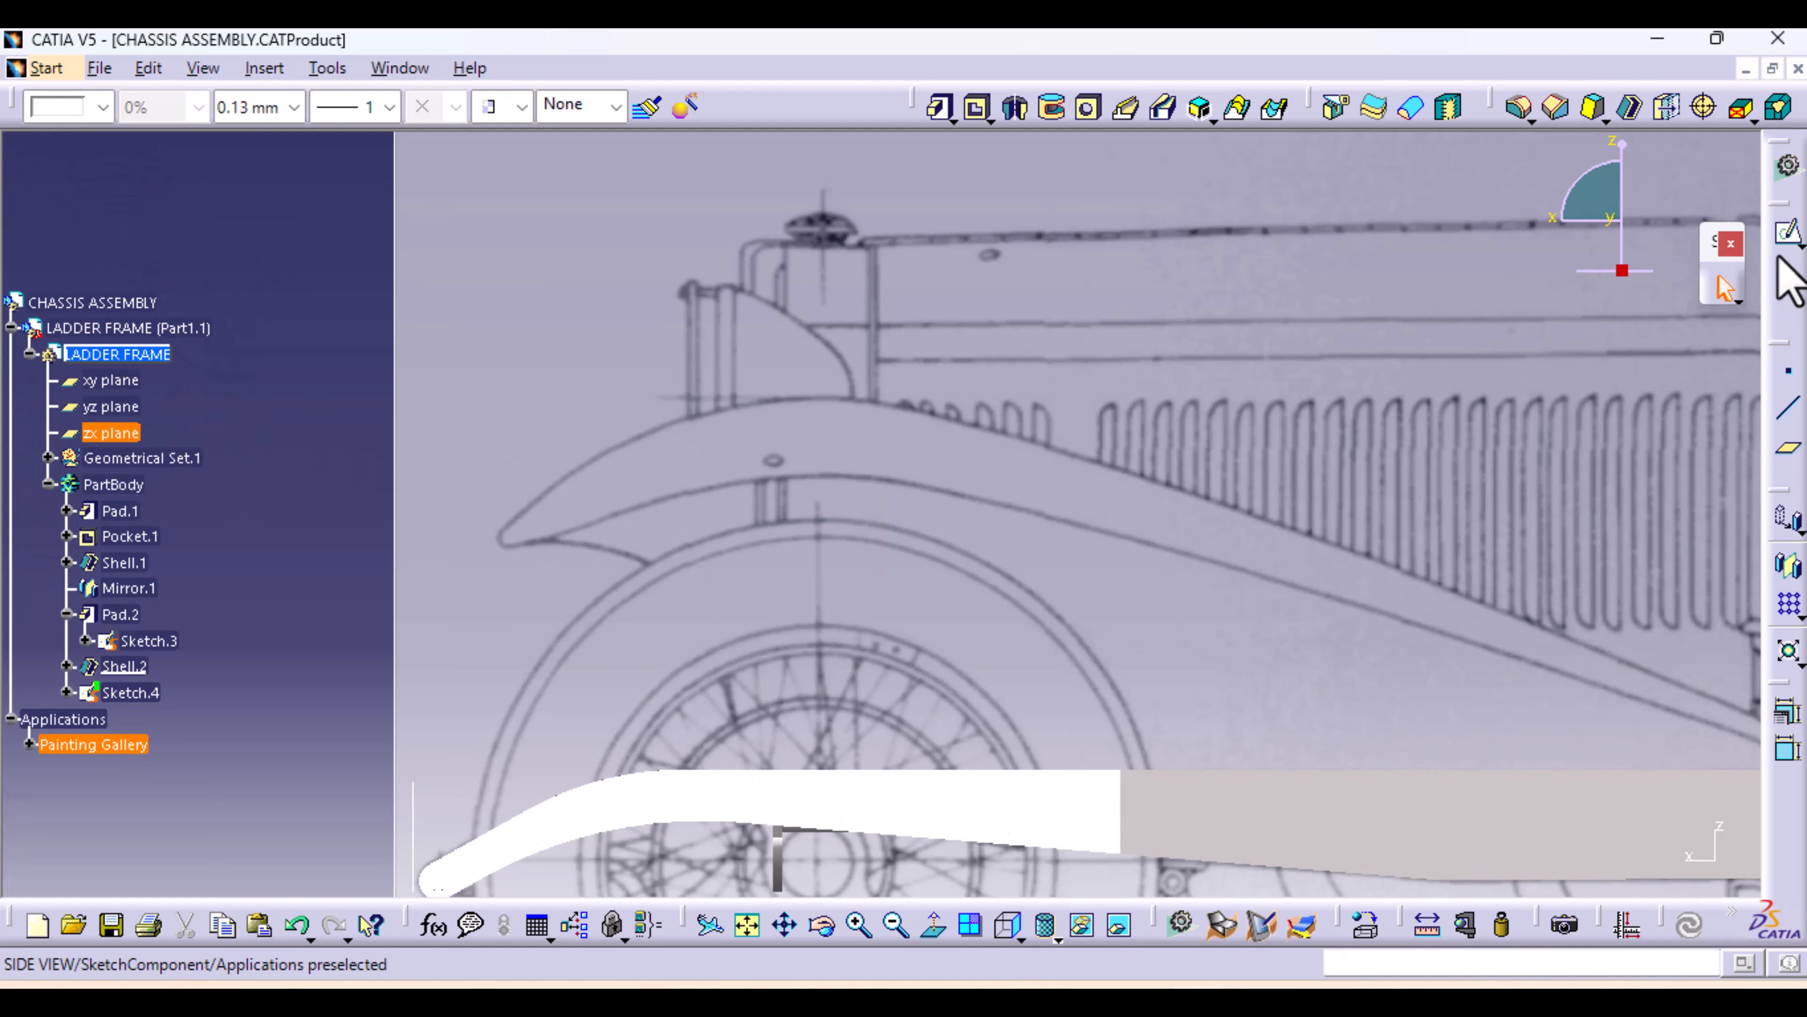
left_click(1788, 233)
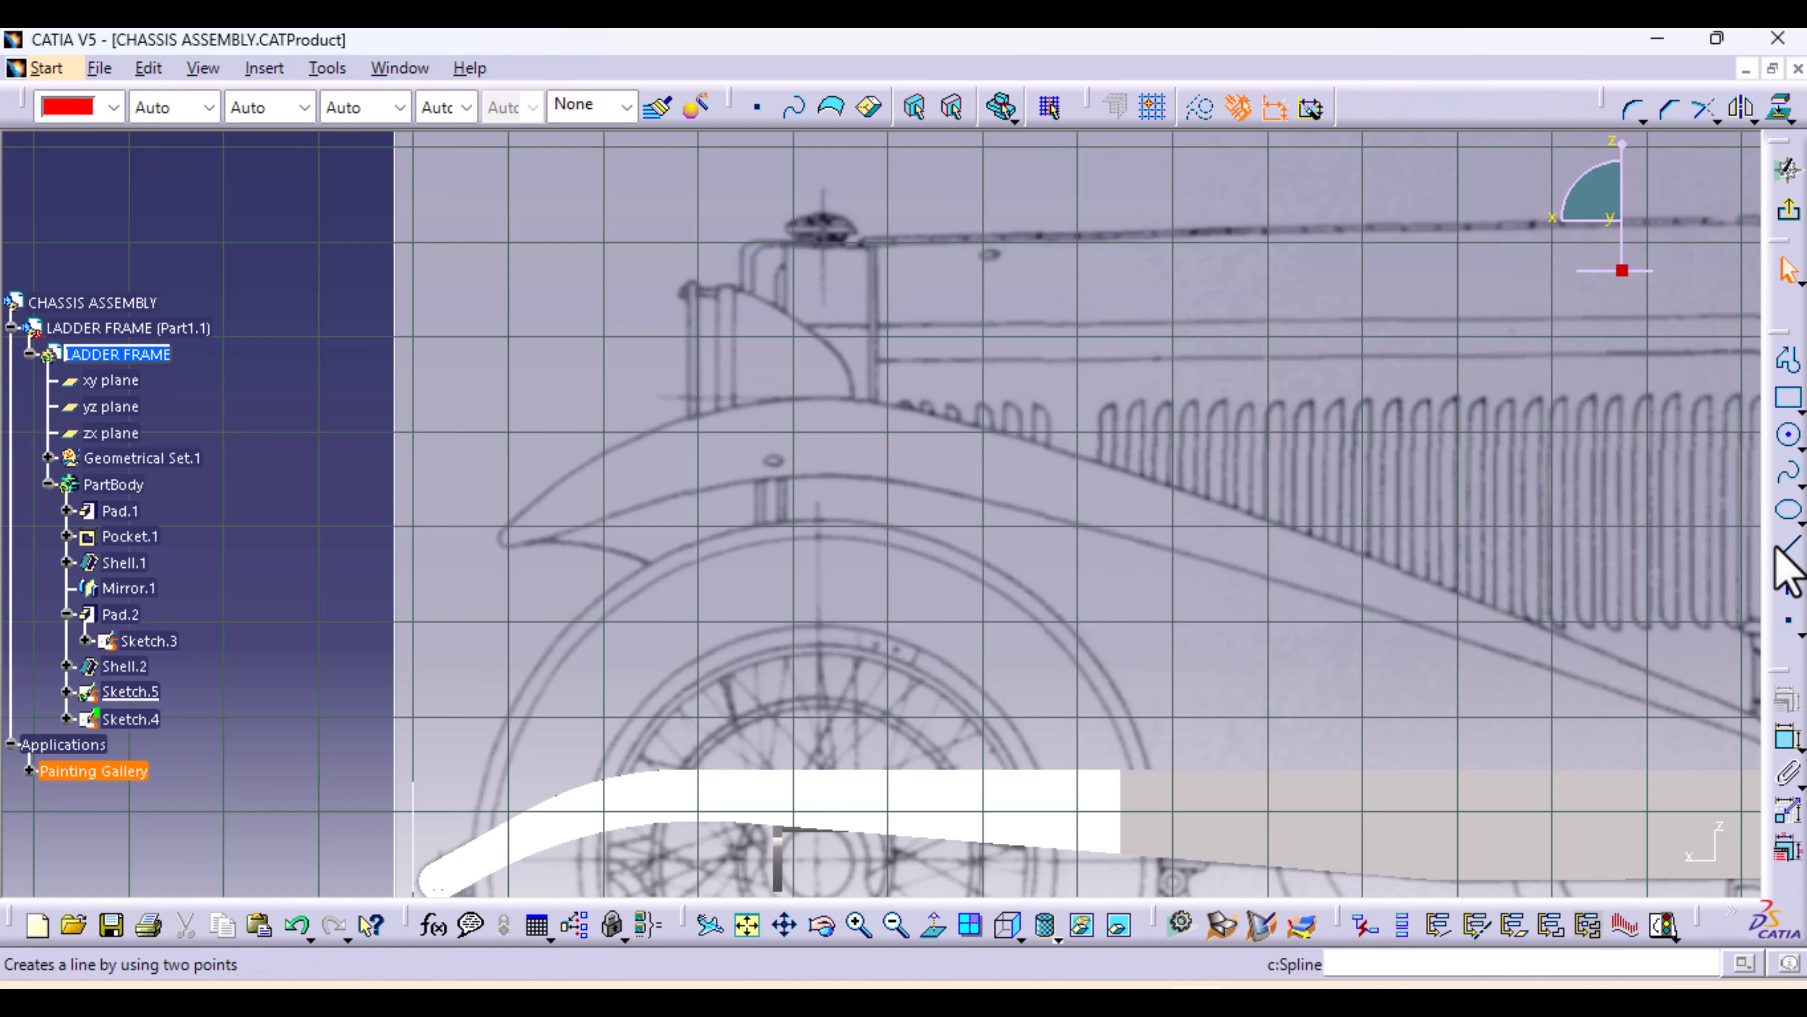
left_click(1788, 562)
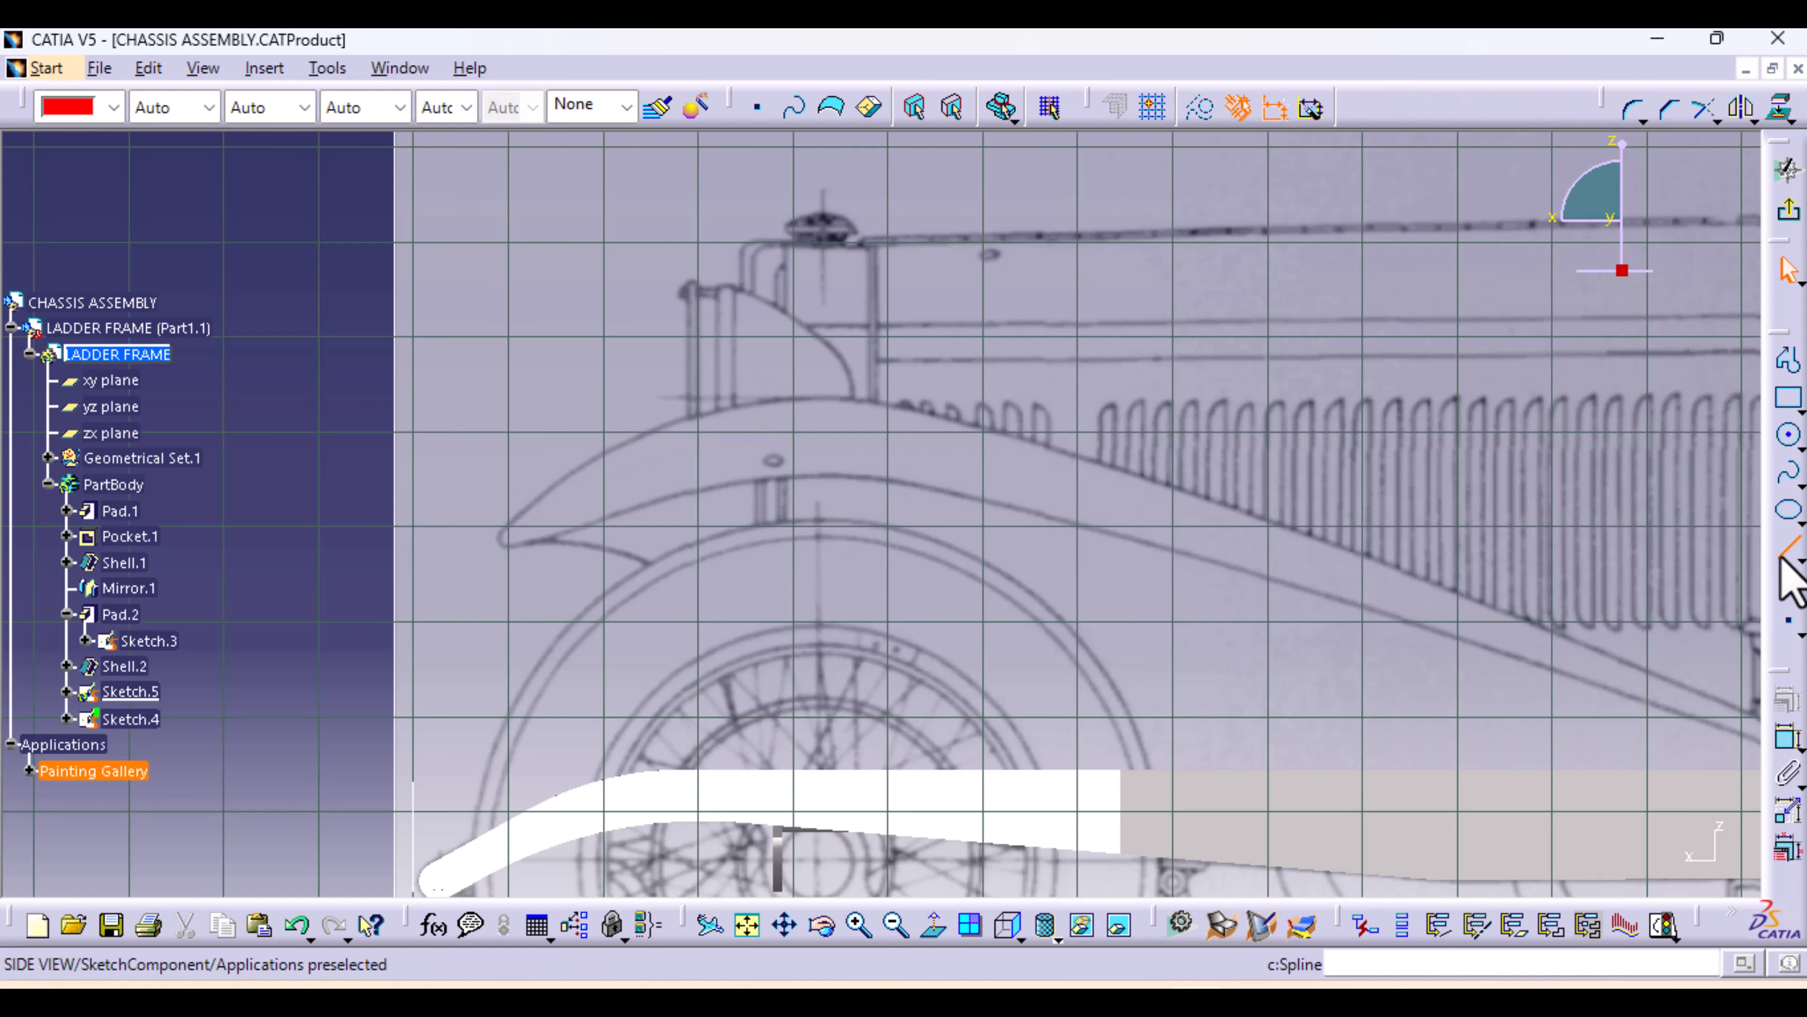
left_click(874, 246)
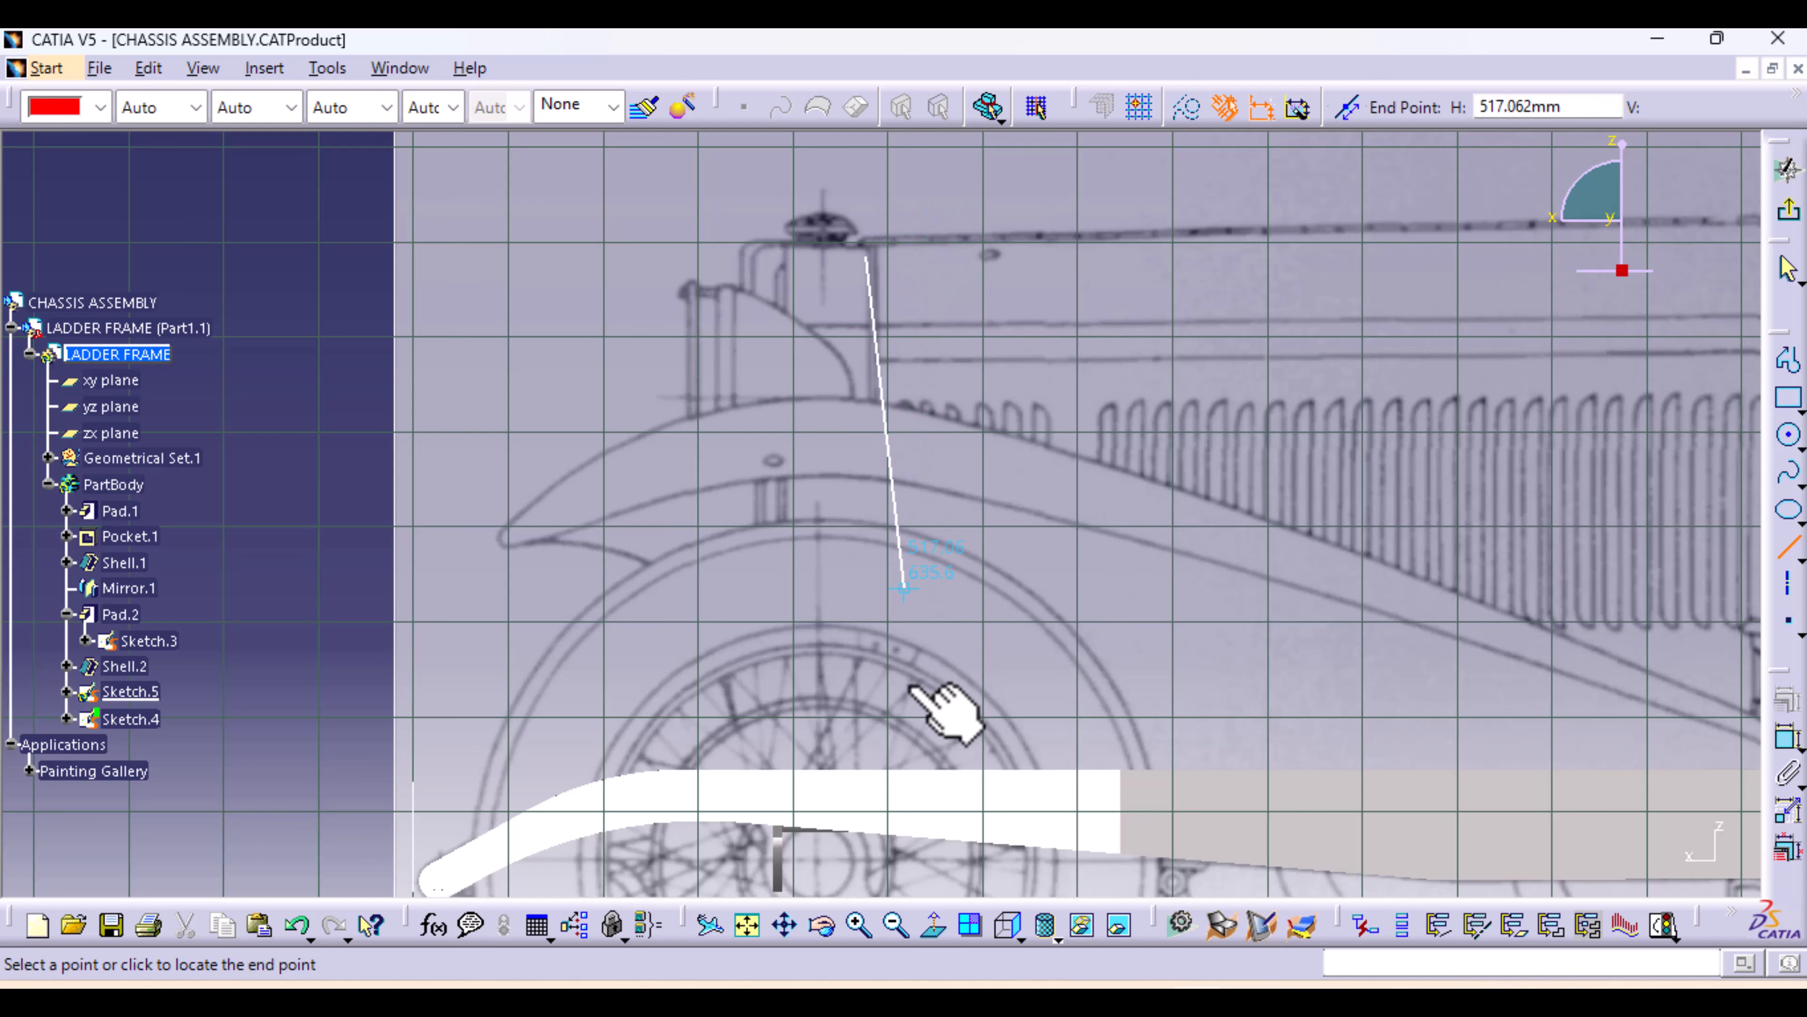
middle_click_drag(879, 769, 845, 580)
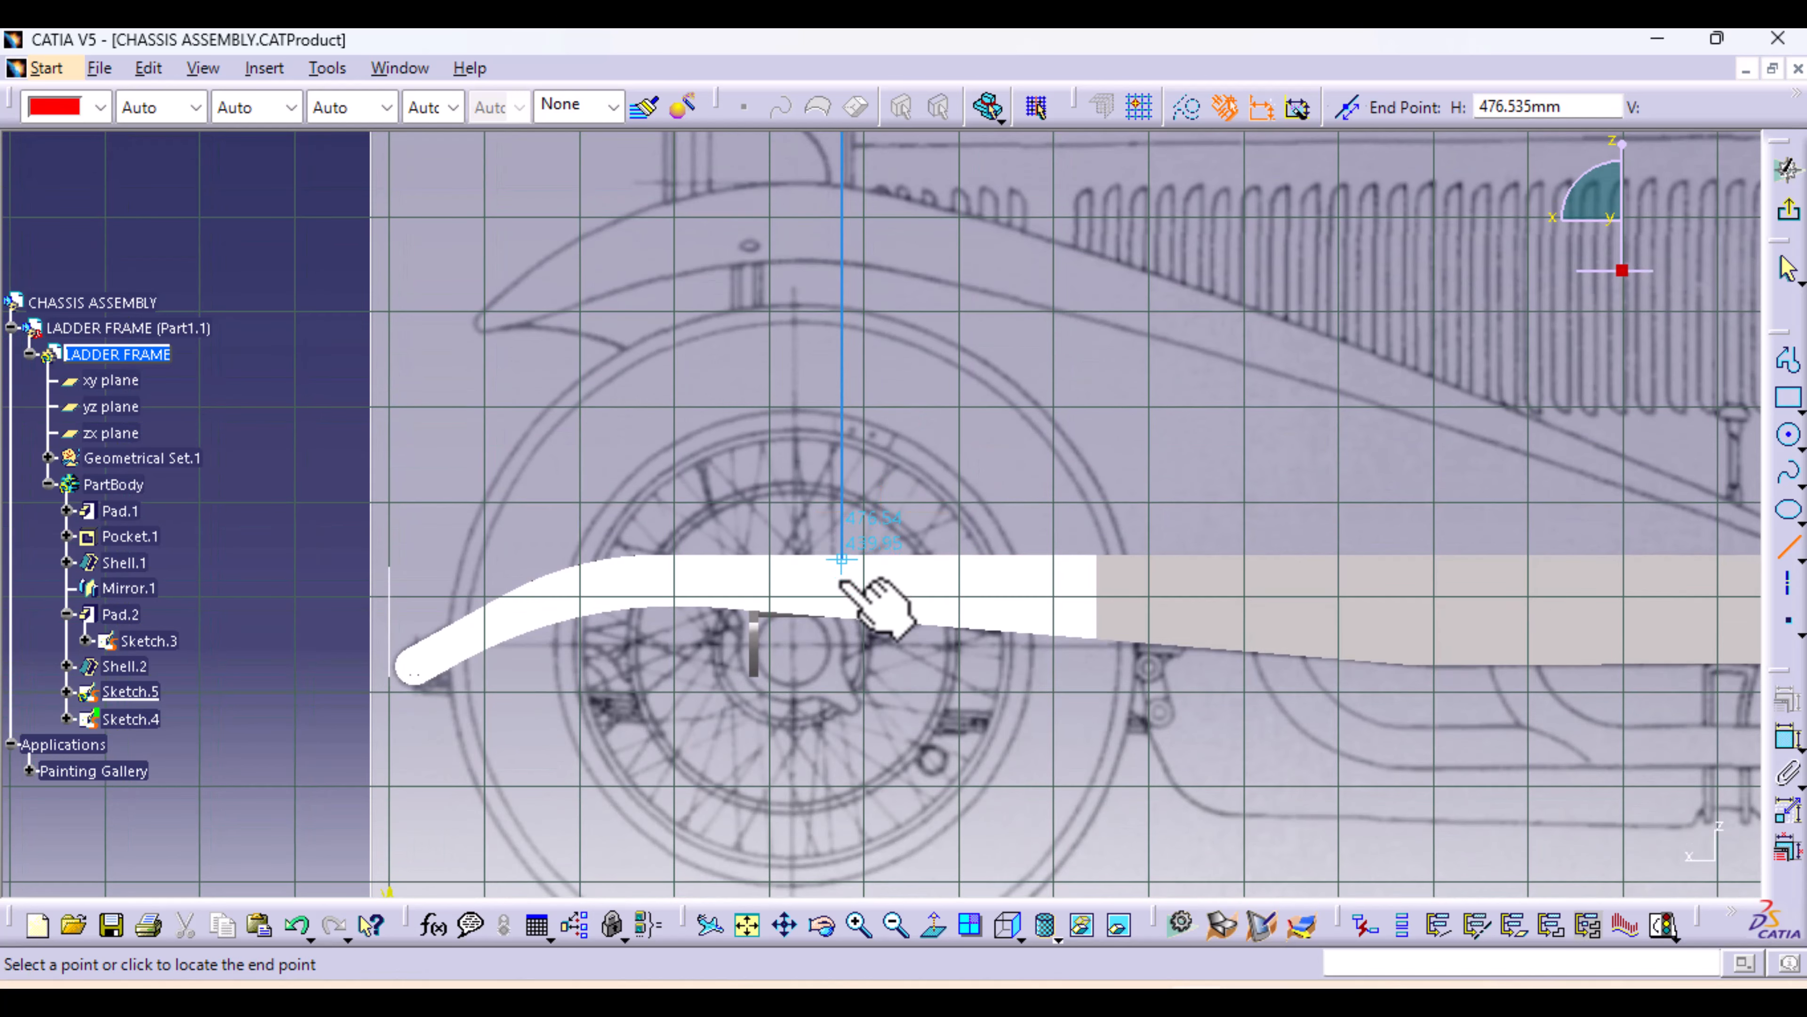
left_click(842, 643)
Move the vertical line onto the radiator's rear edge in the side-view blueprint, with its upper end at the radiator top, and exit the sketch
mouse_move(955, 296)
middle_mouse_down()
mouse_move(976, 569)
mouse_move(923, 686)
mouse_move(880, 416)
mouse_move(881, 264)
mouse_move(896, 314)
middle_mouse_up()
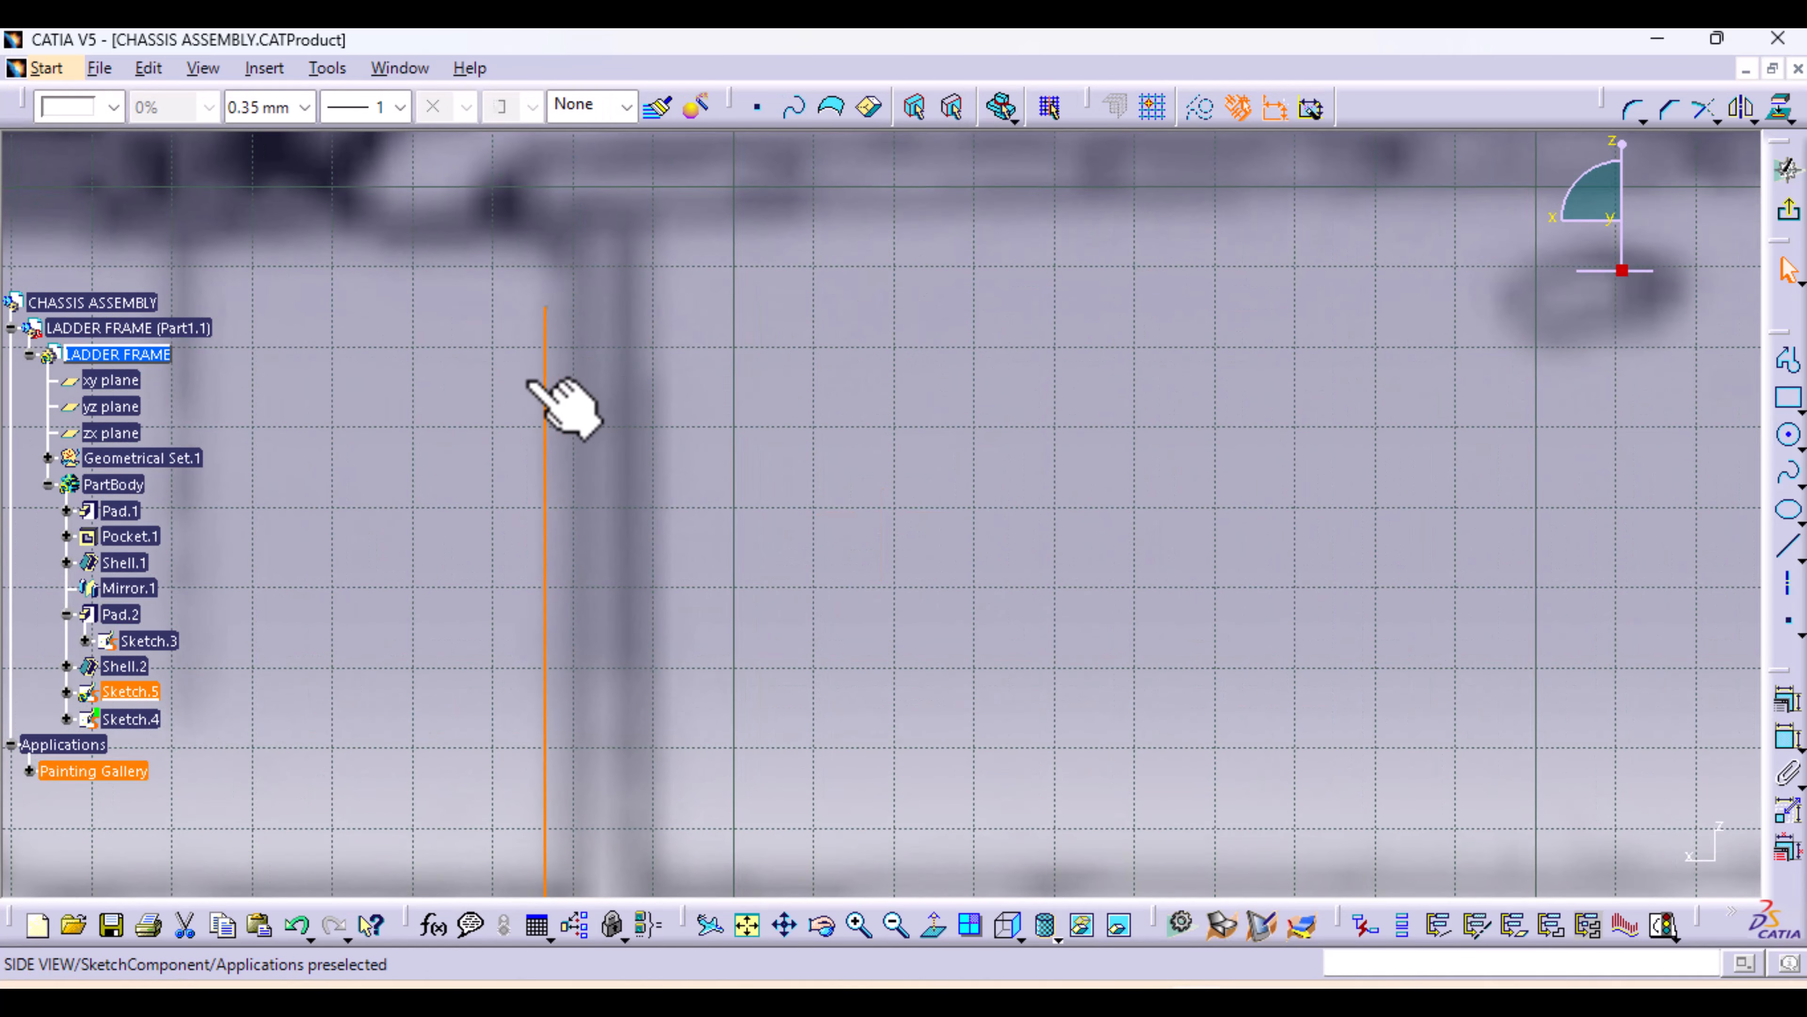
left_click(544, 394)
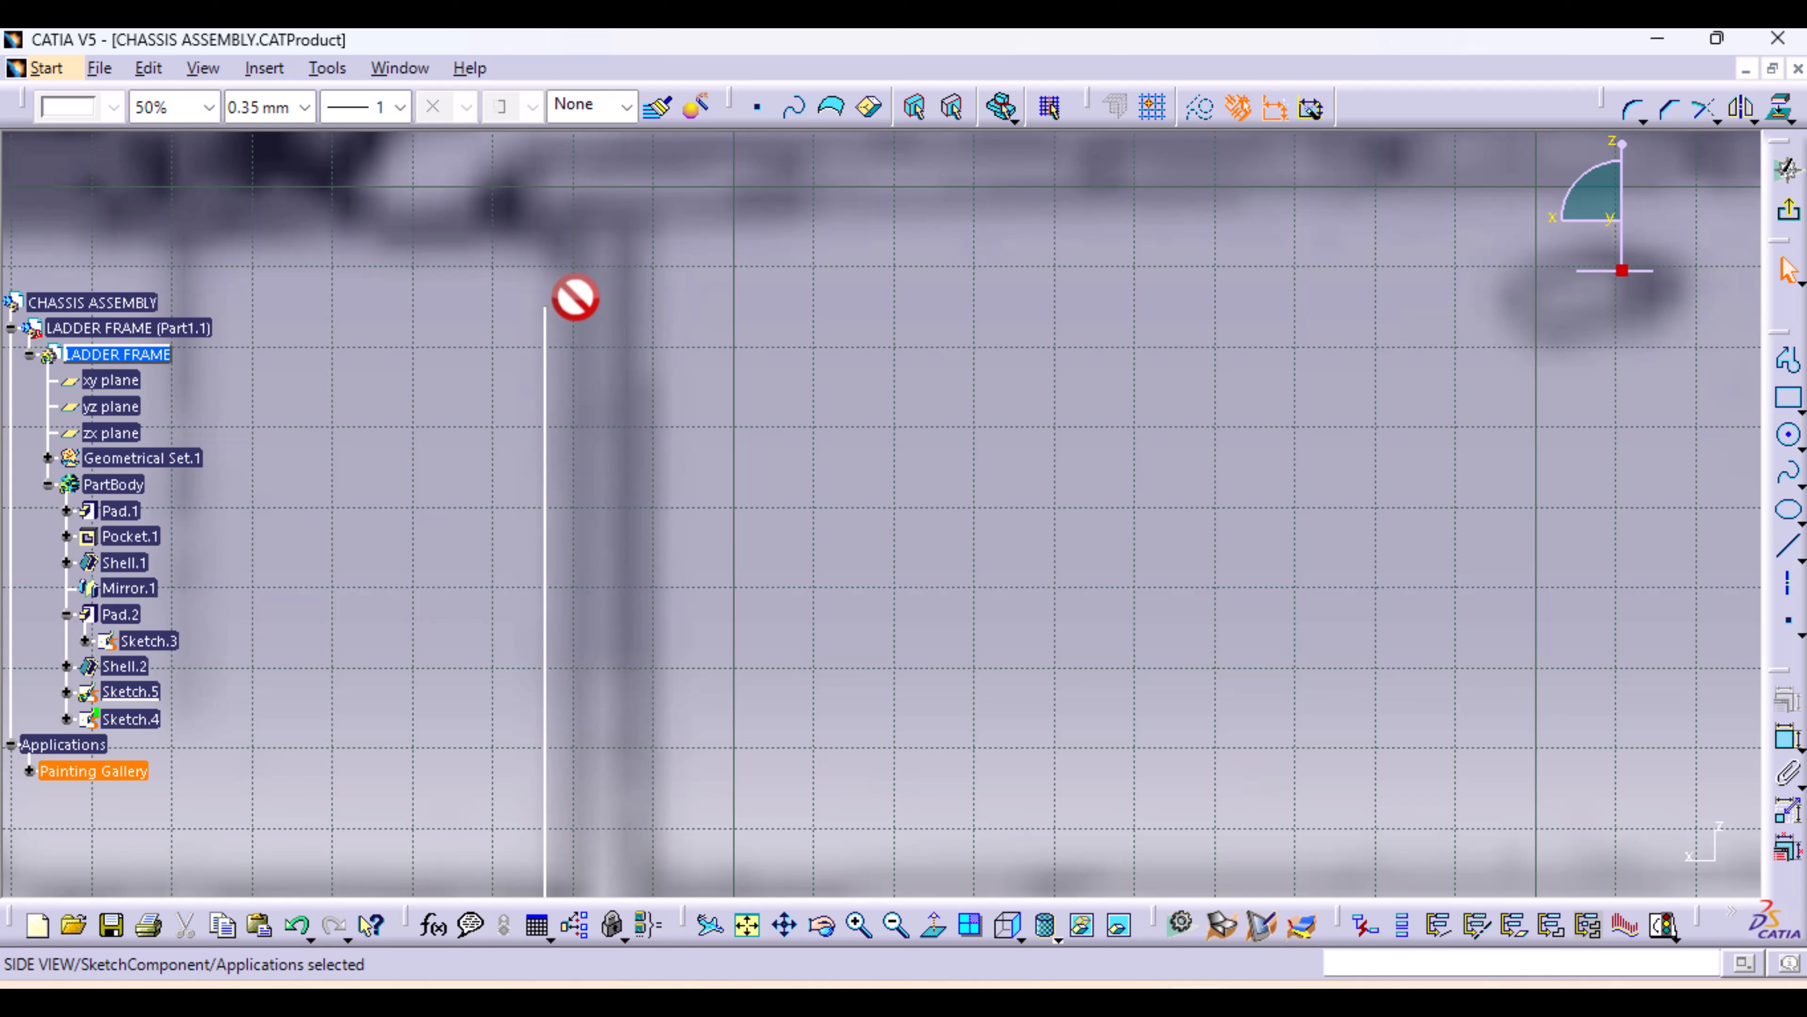
mouse_move(544, 448)
left_mouse_down()
mouse_move(589, 391)
mouse_move(653, 392)
mouse_move(678, 363)
mouse_move(635, 349)
left_mouse_up()
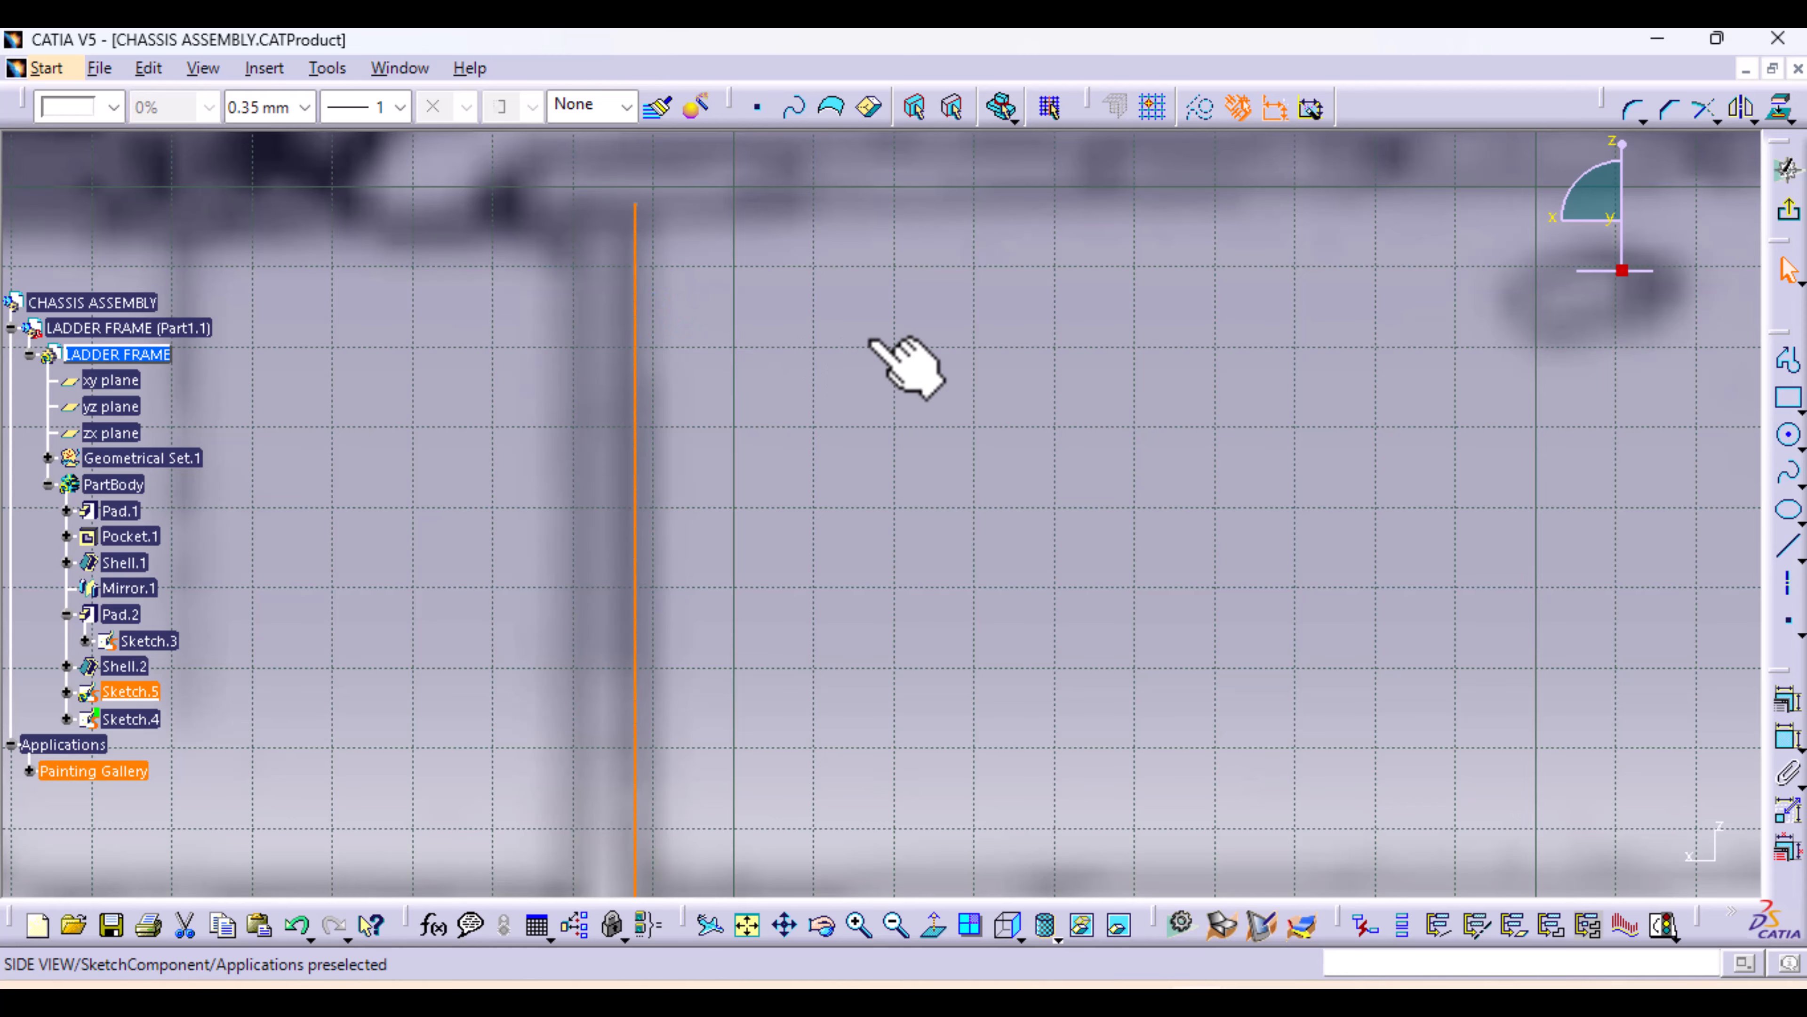
mouse_move(908, 363)
middle_mouse_down()
mouse_move(868, 363)
mouse_move(904, 638)
mouse_move(865, 438)
middle_mouse_up()
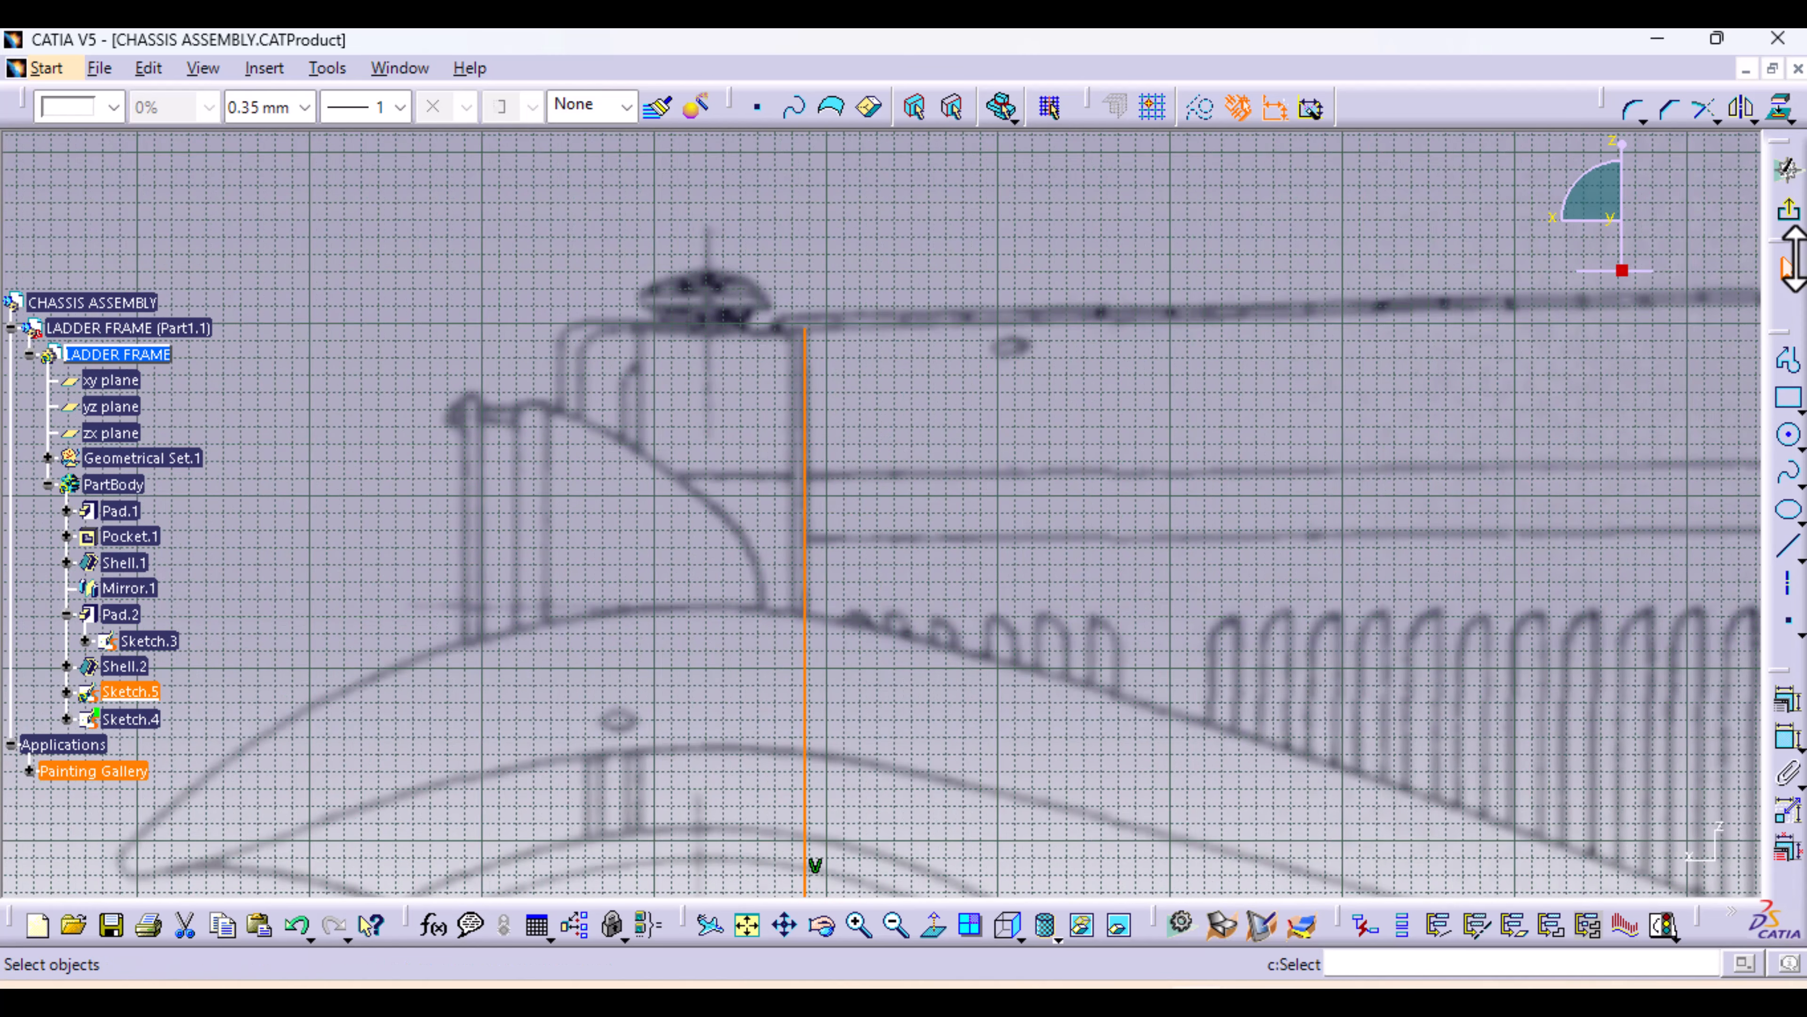
left_click(1789, 210)
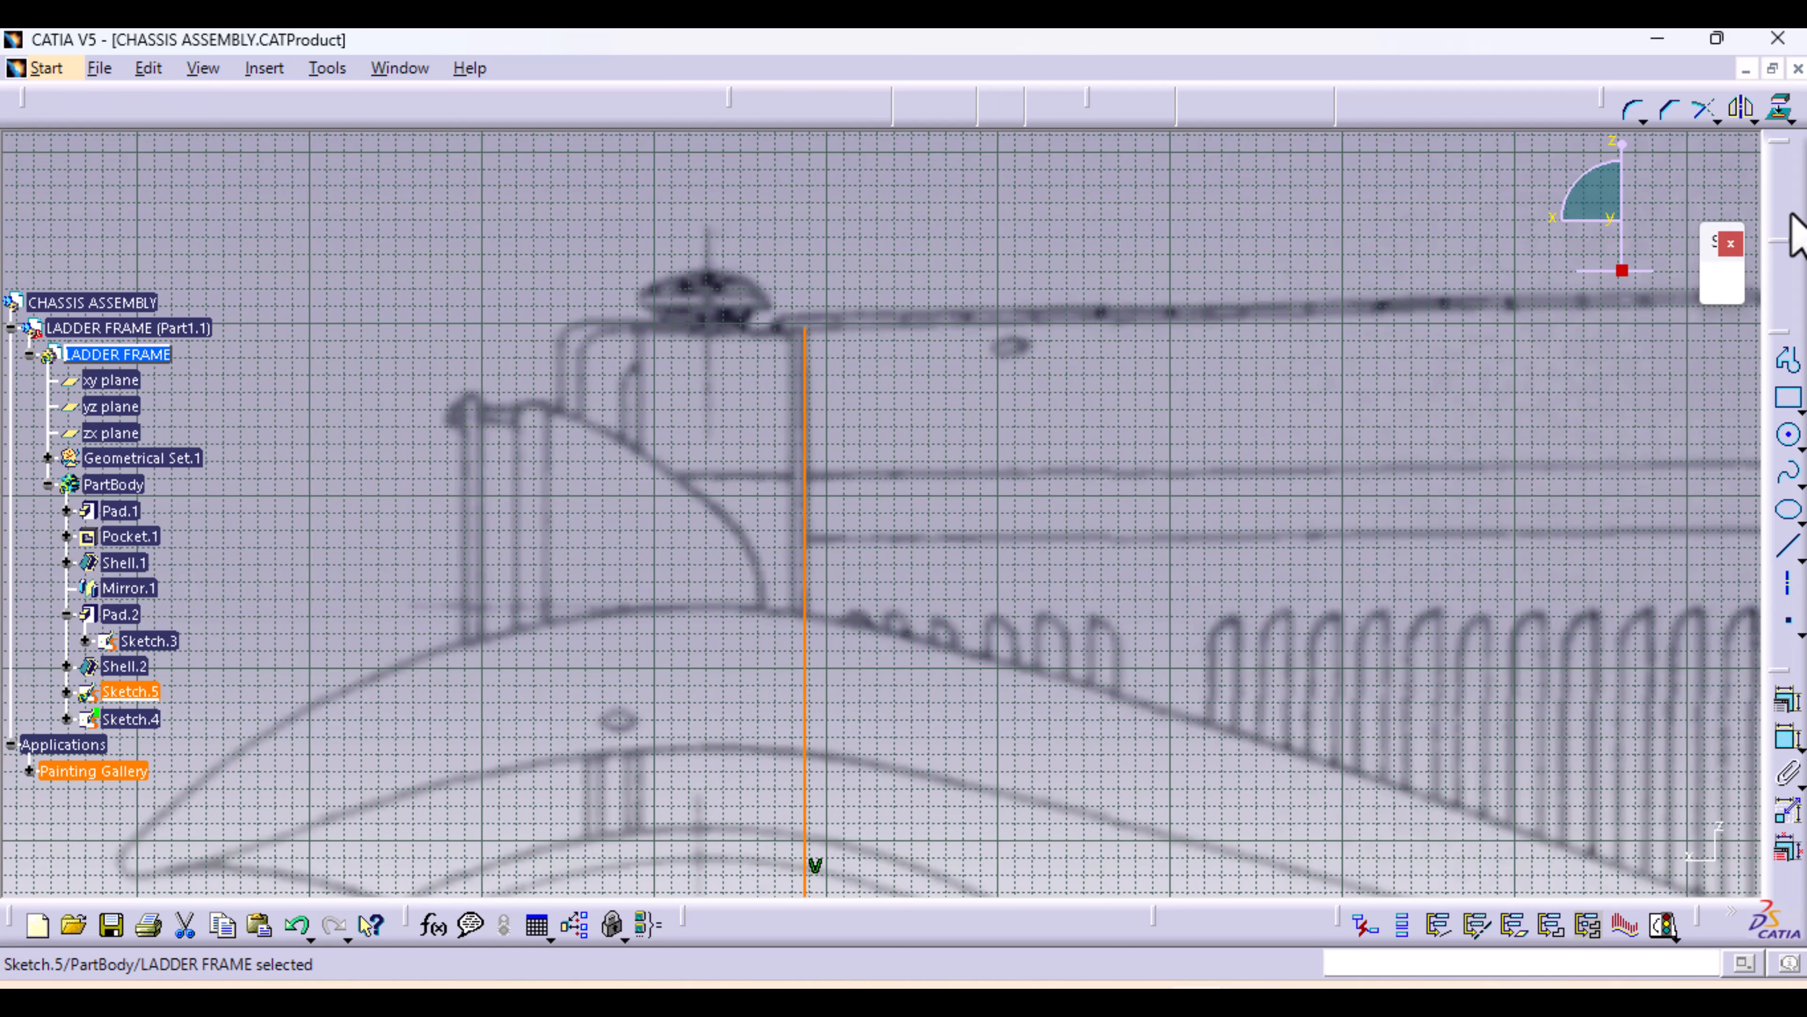
Measure the distance between the cross-member's rear face and the radiator reference line, and undo the measurement and the reference sketch
mouse_move(1041, 444)
middle_mouse_down()
mouse_move(1041, 505)
mouse_move(950, 634)
mouse_move(1061, 730)
mouse_move(936, 796)
mouse_move(936, 828)
mouse_move(904, 730)
mouse_move(900, 589)
mouse_move(923, 266)
middle_mouse_up()
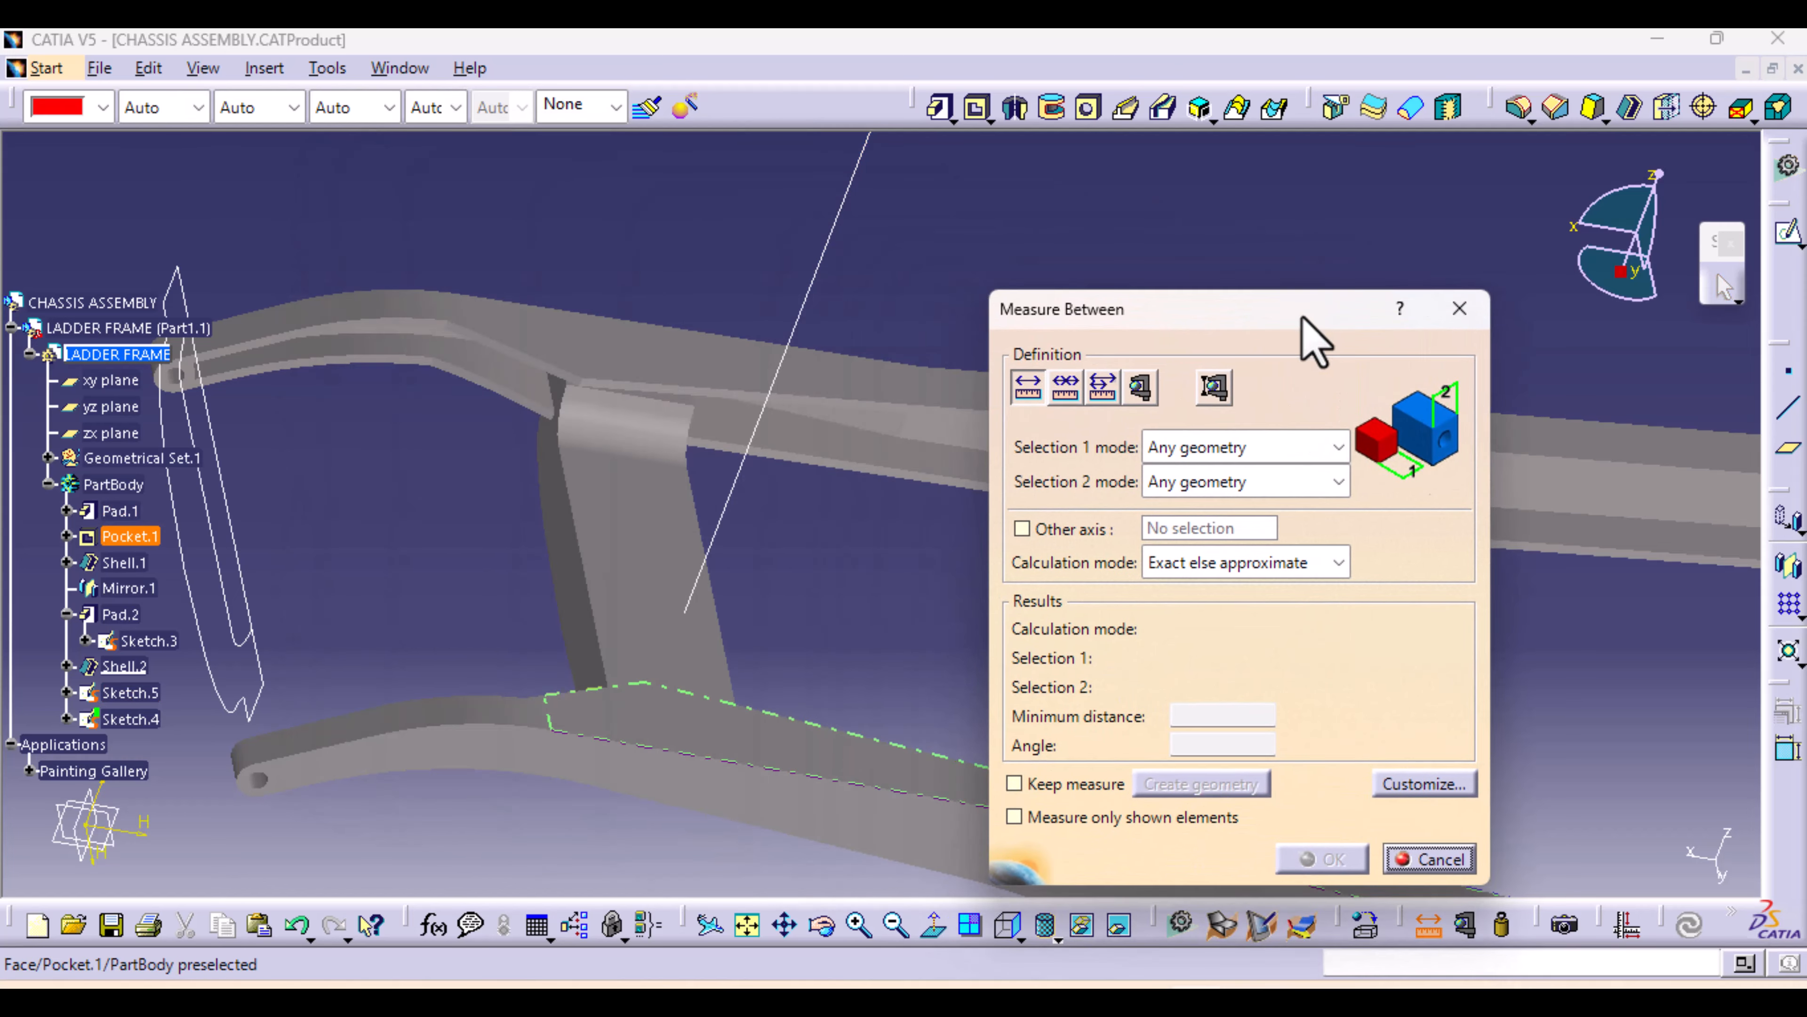
middle_click_drag(877, 502, 738, 646)
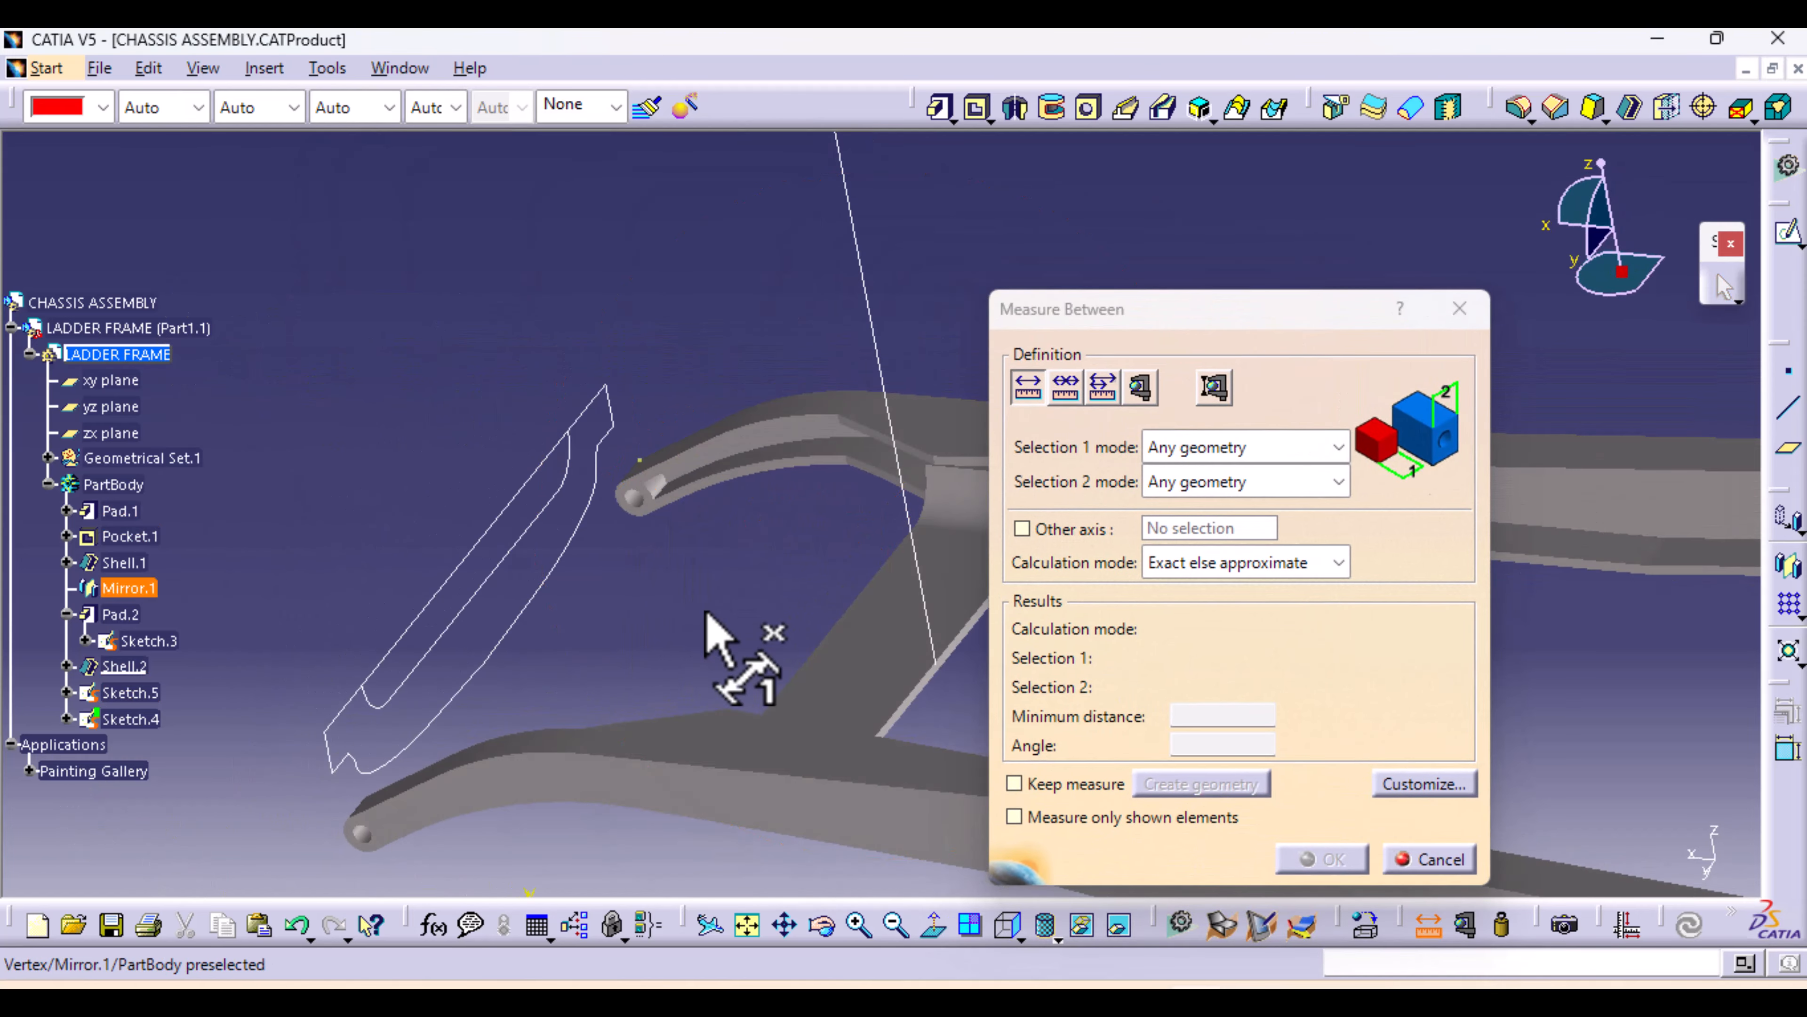
middle_click_drag(755, 769, 779, 605)
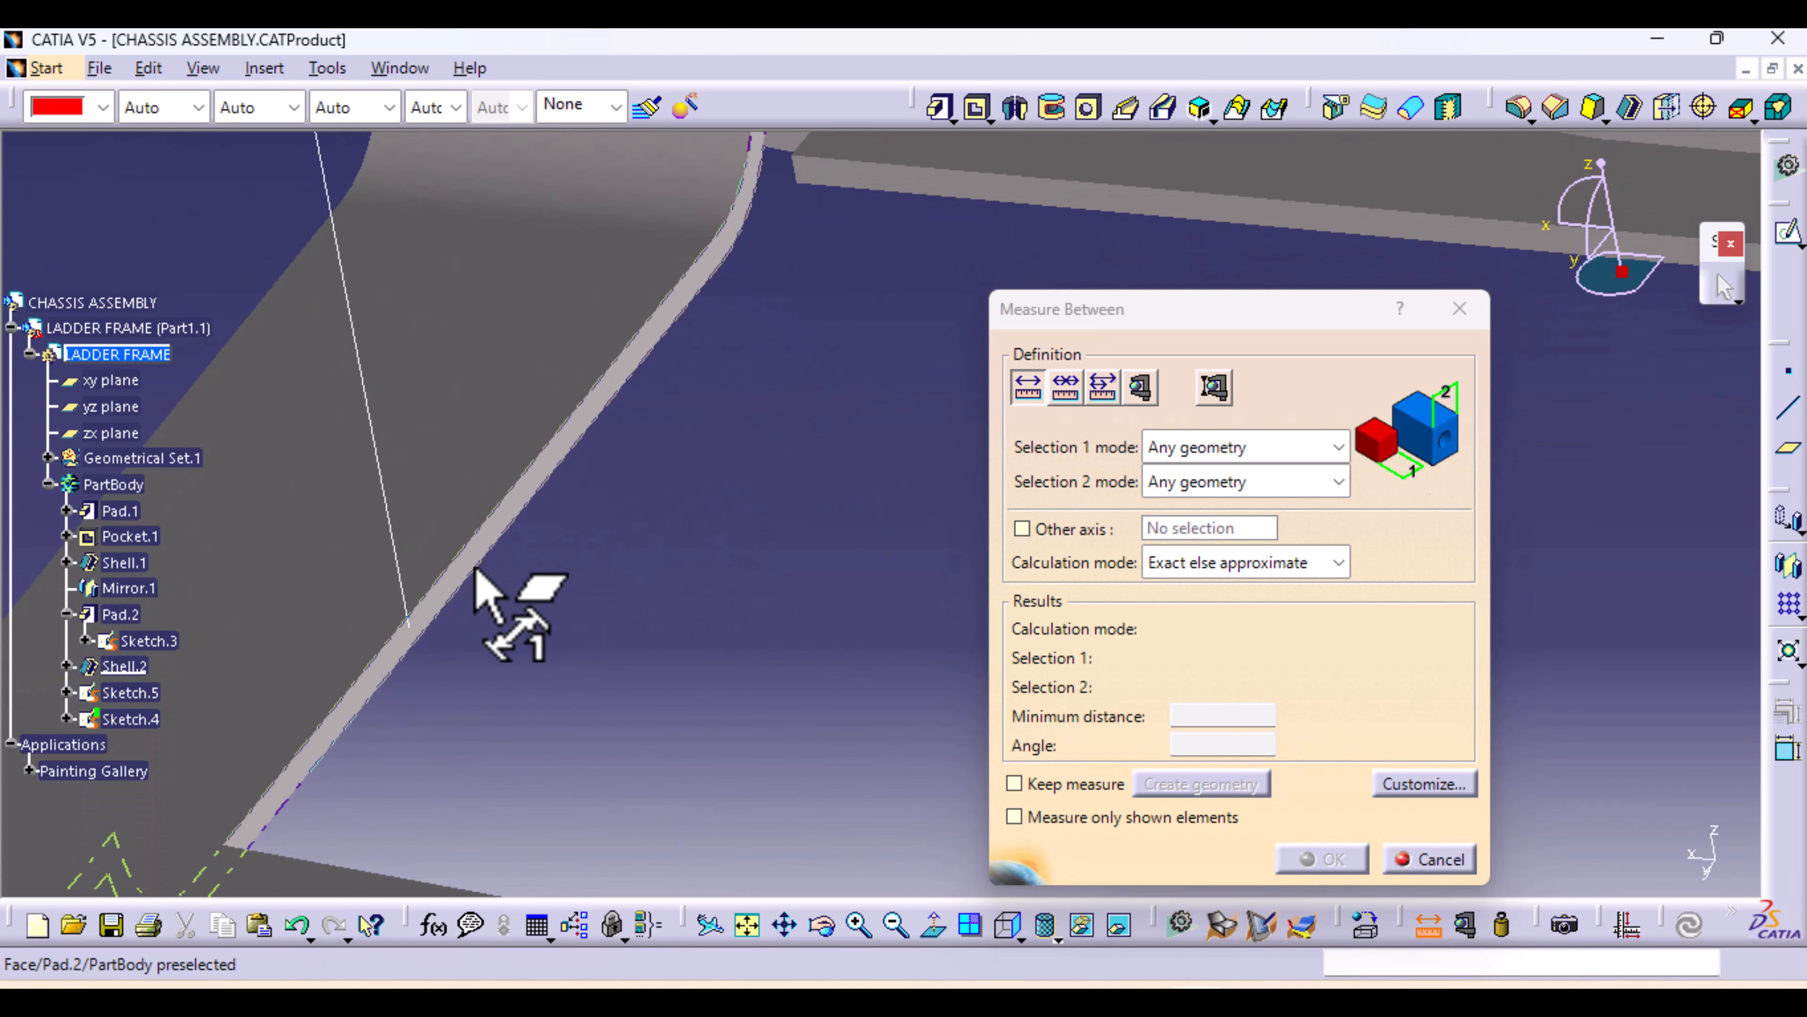
left_click(454, 601)
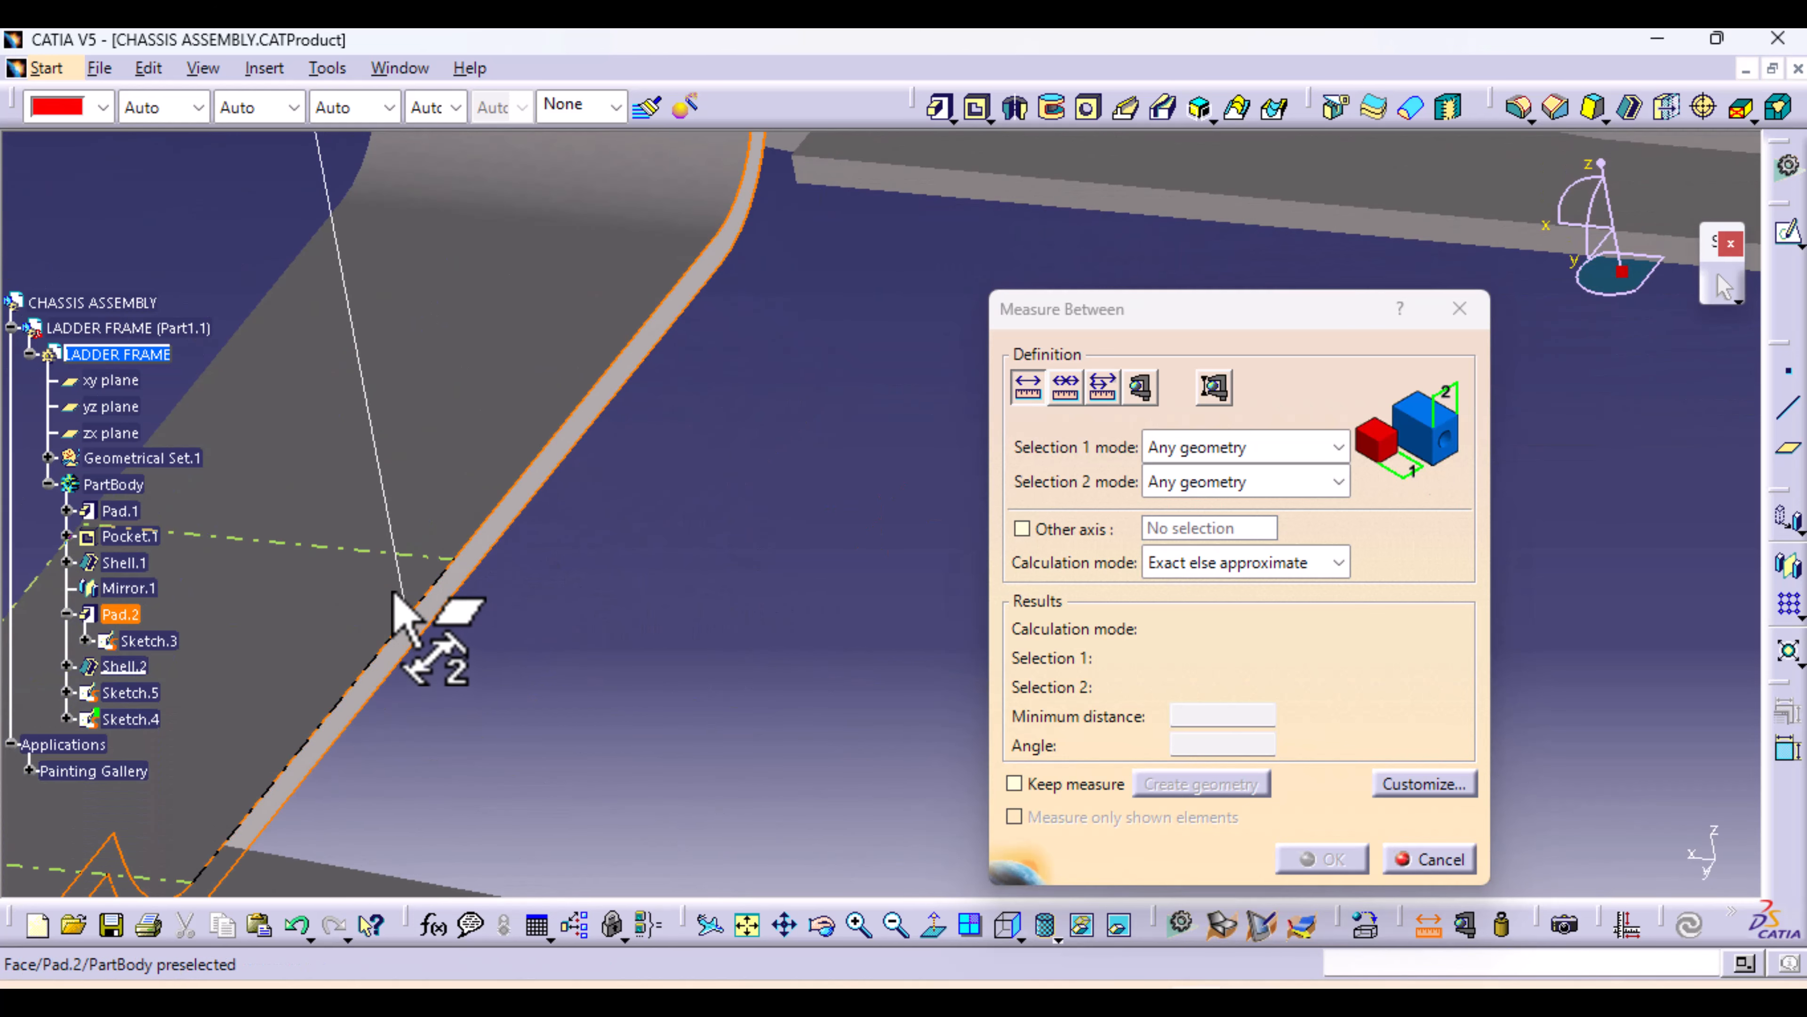
left_click(397, 568)
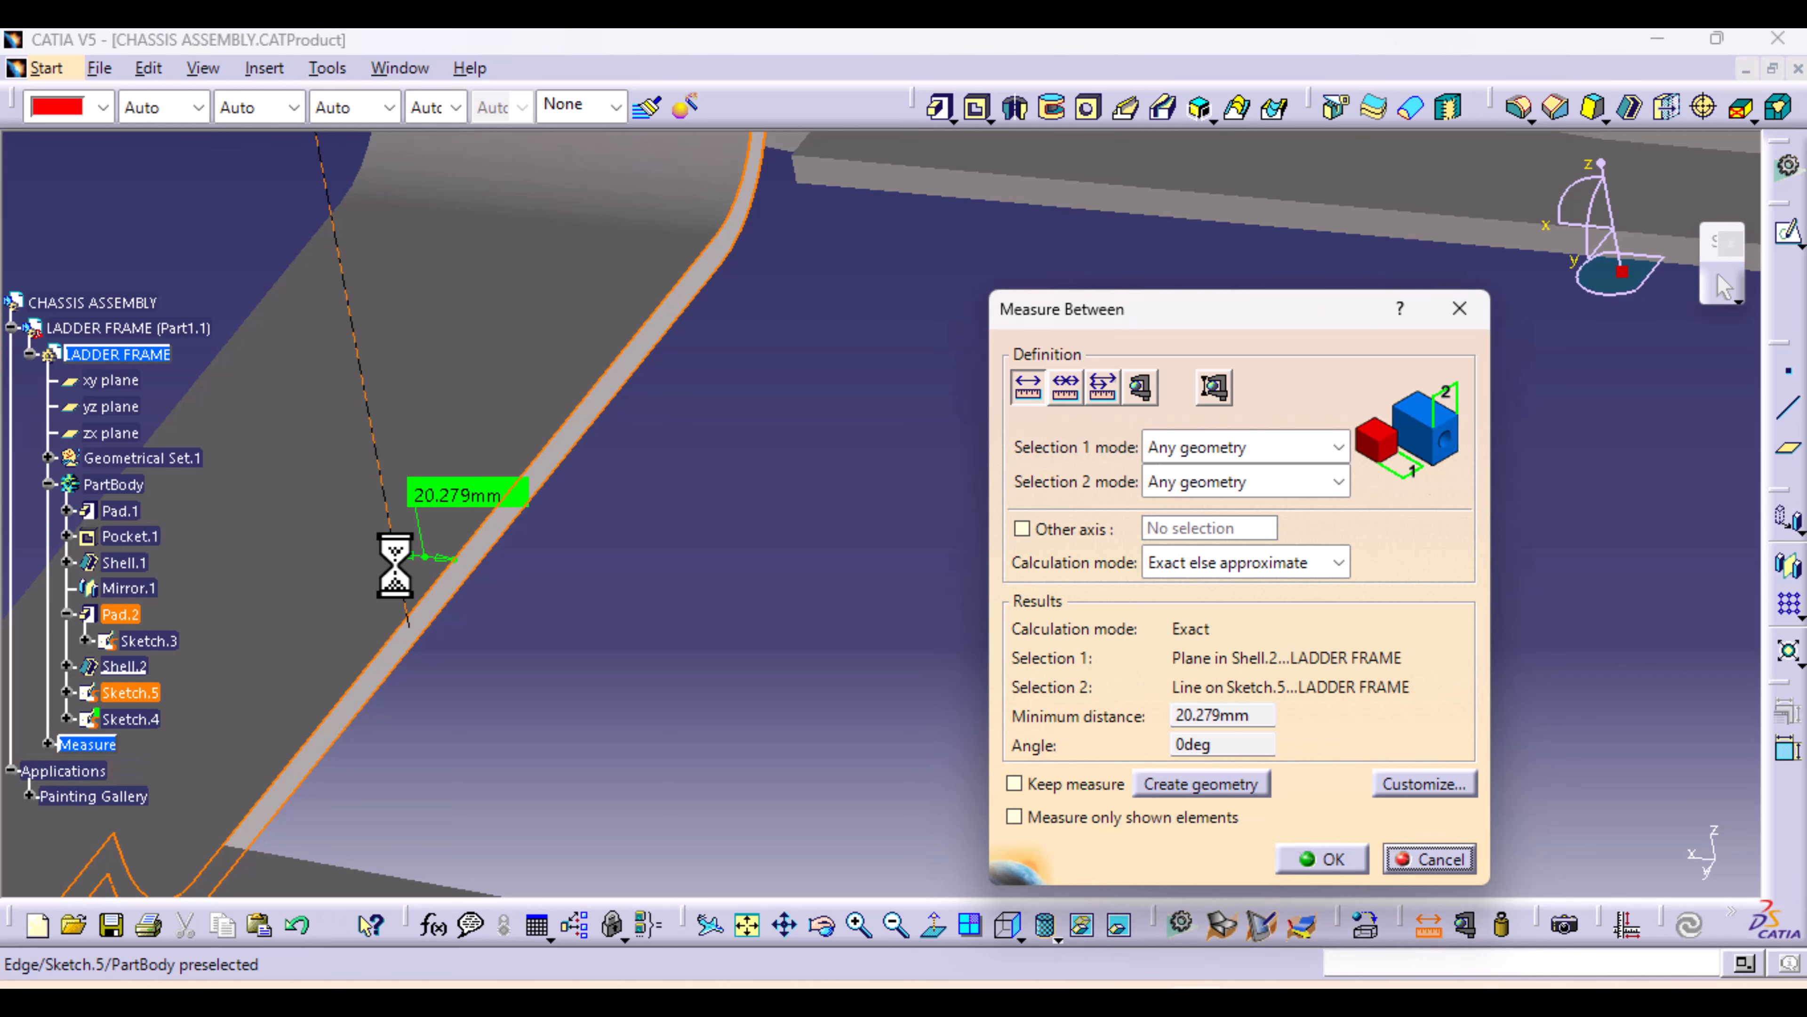
middle_click_drag(504, 726, 992, 621)
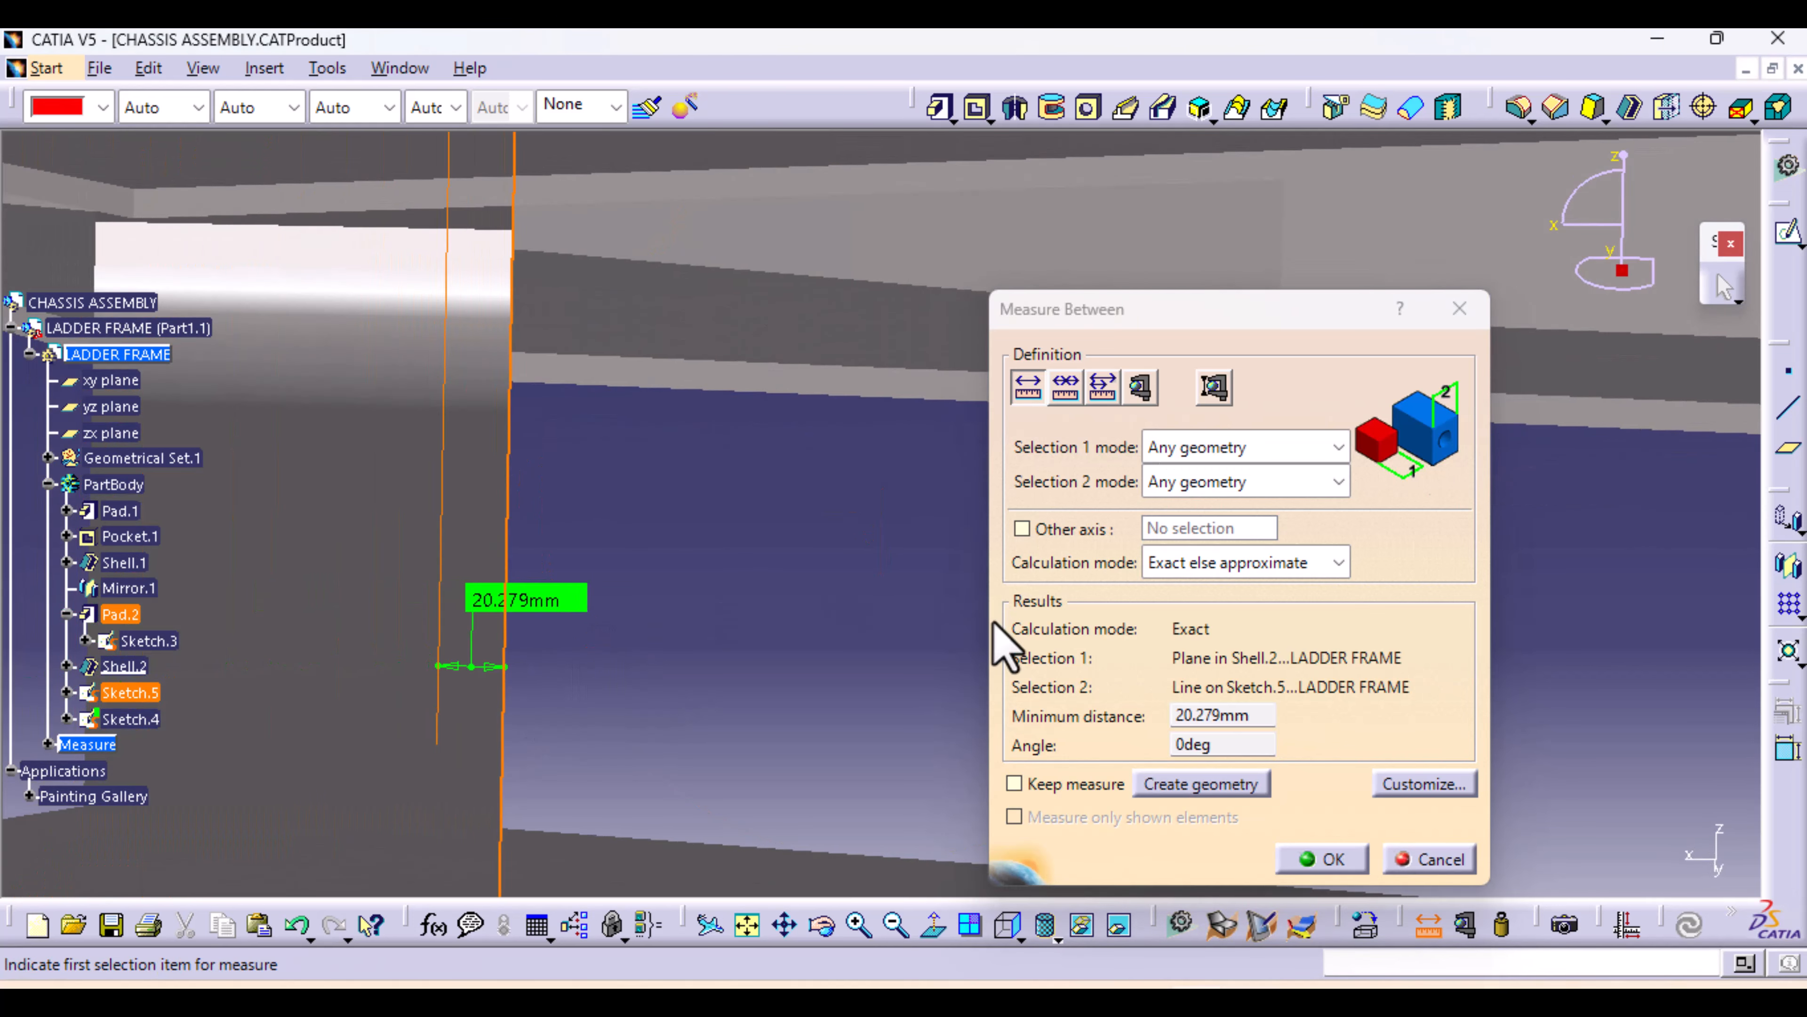
left_click(1440, 861)
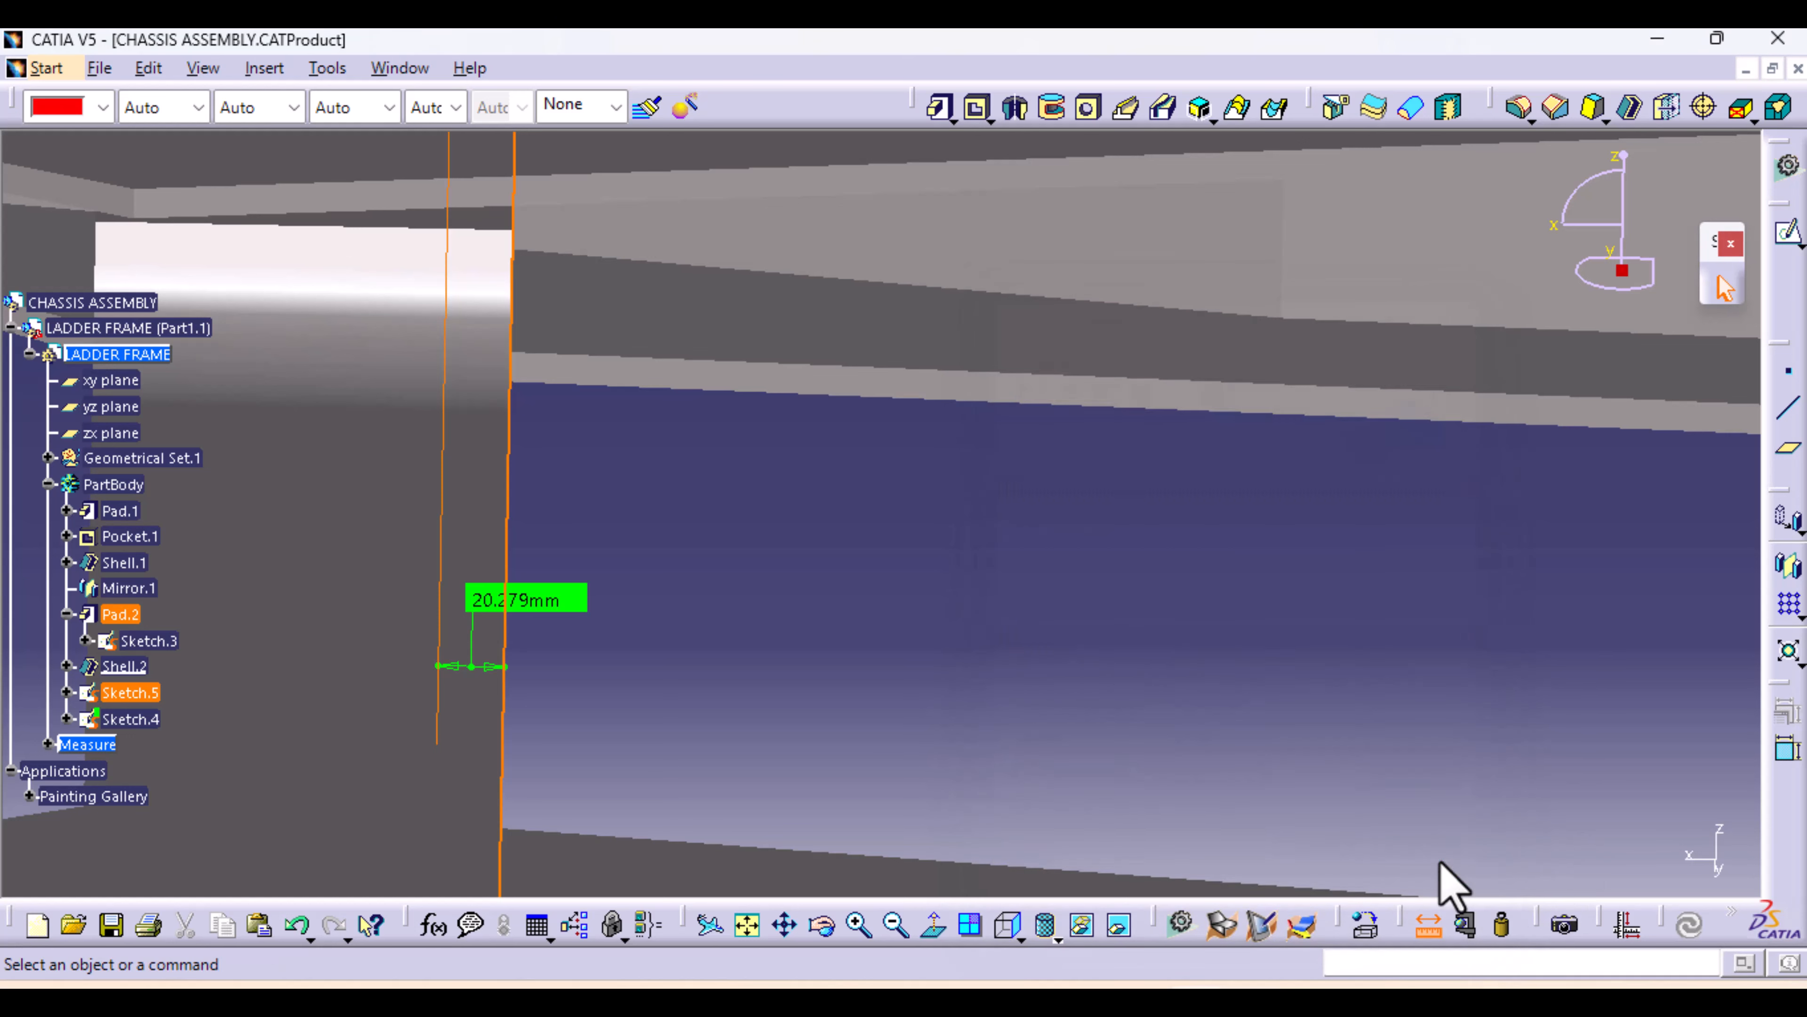
left_click(295, 925)
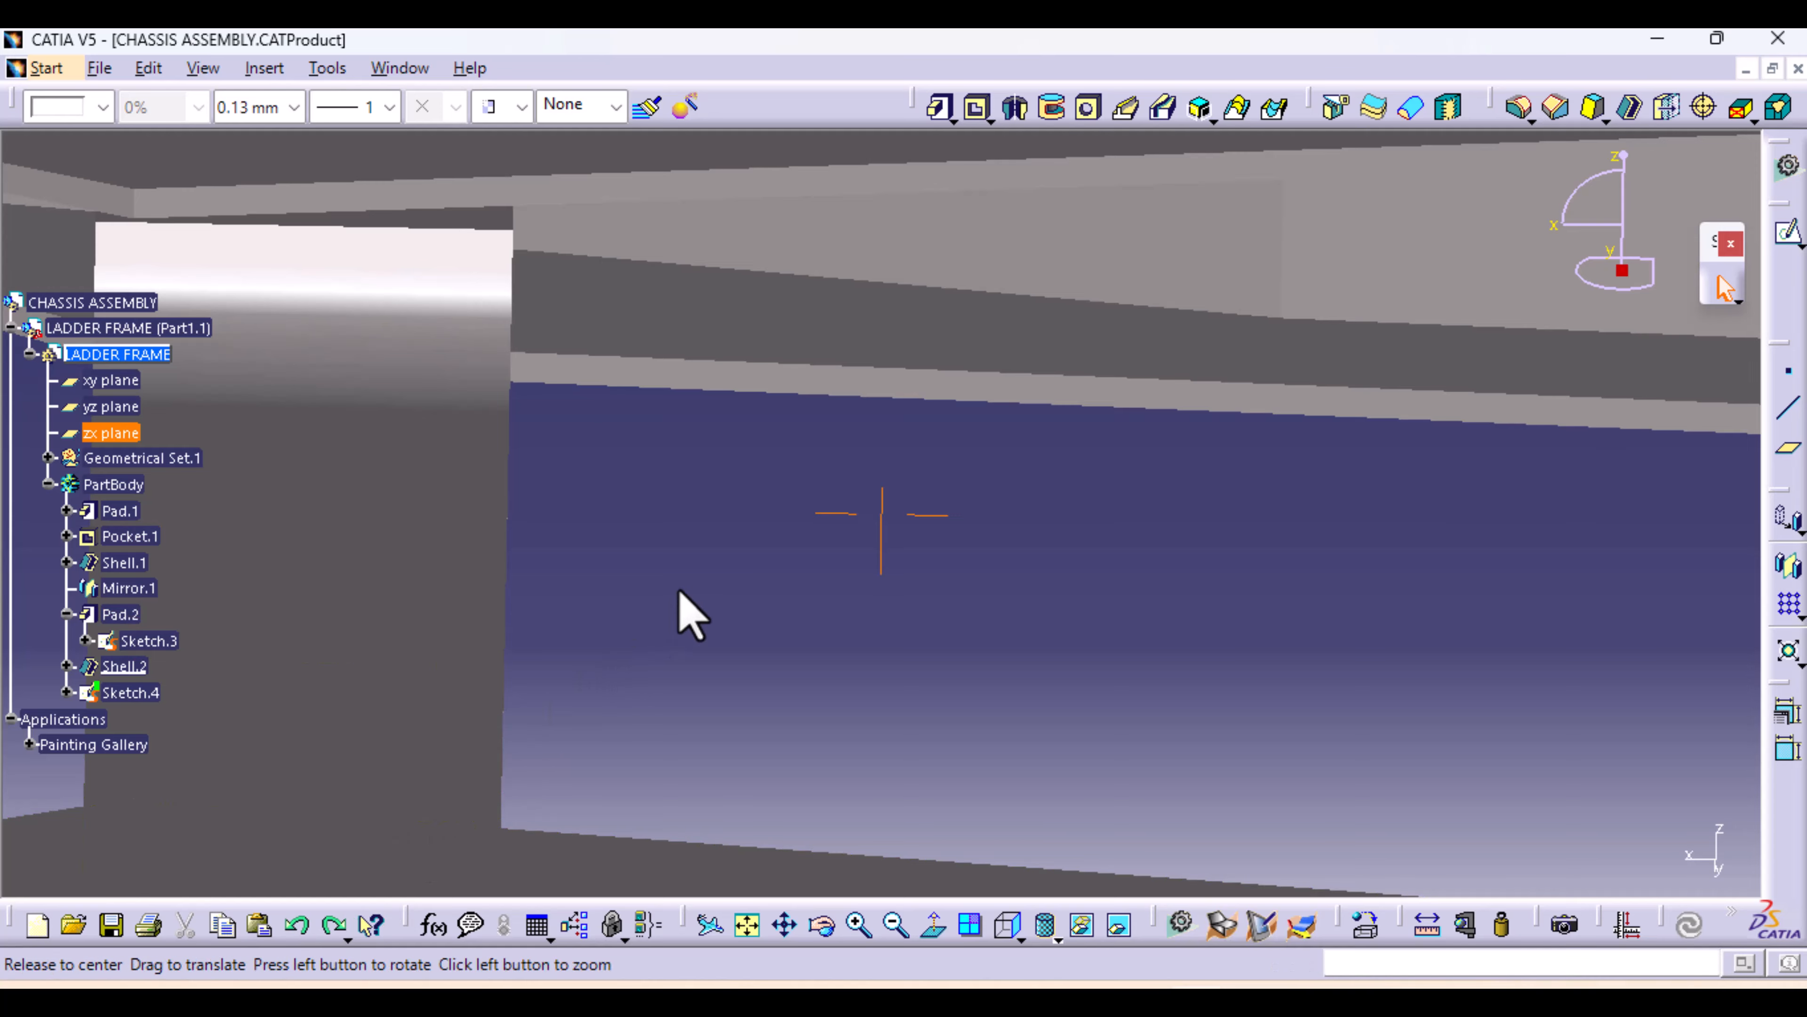
Start a pad from Sketch.4 with its first limit set to Up to plane at the cross-member's rear end face
middle_click_drag(690, 615, 630, 672)
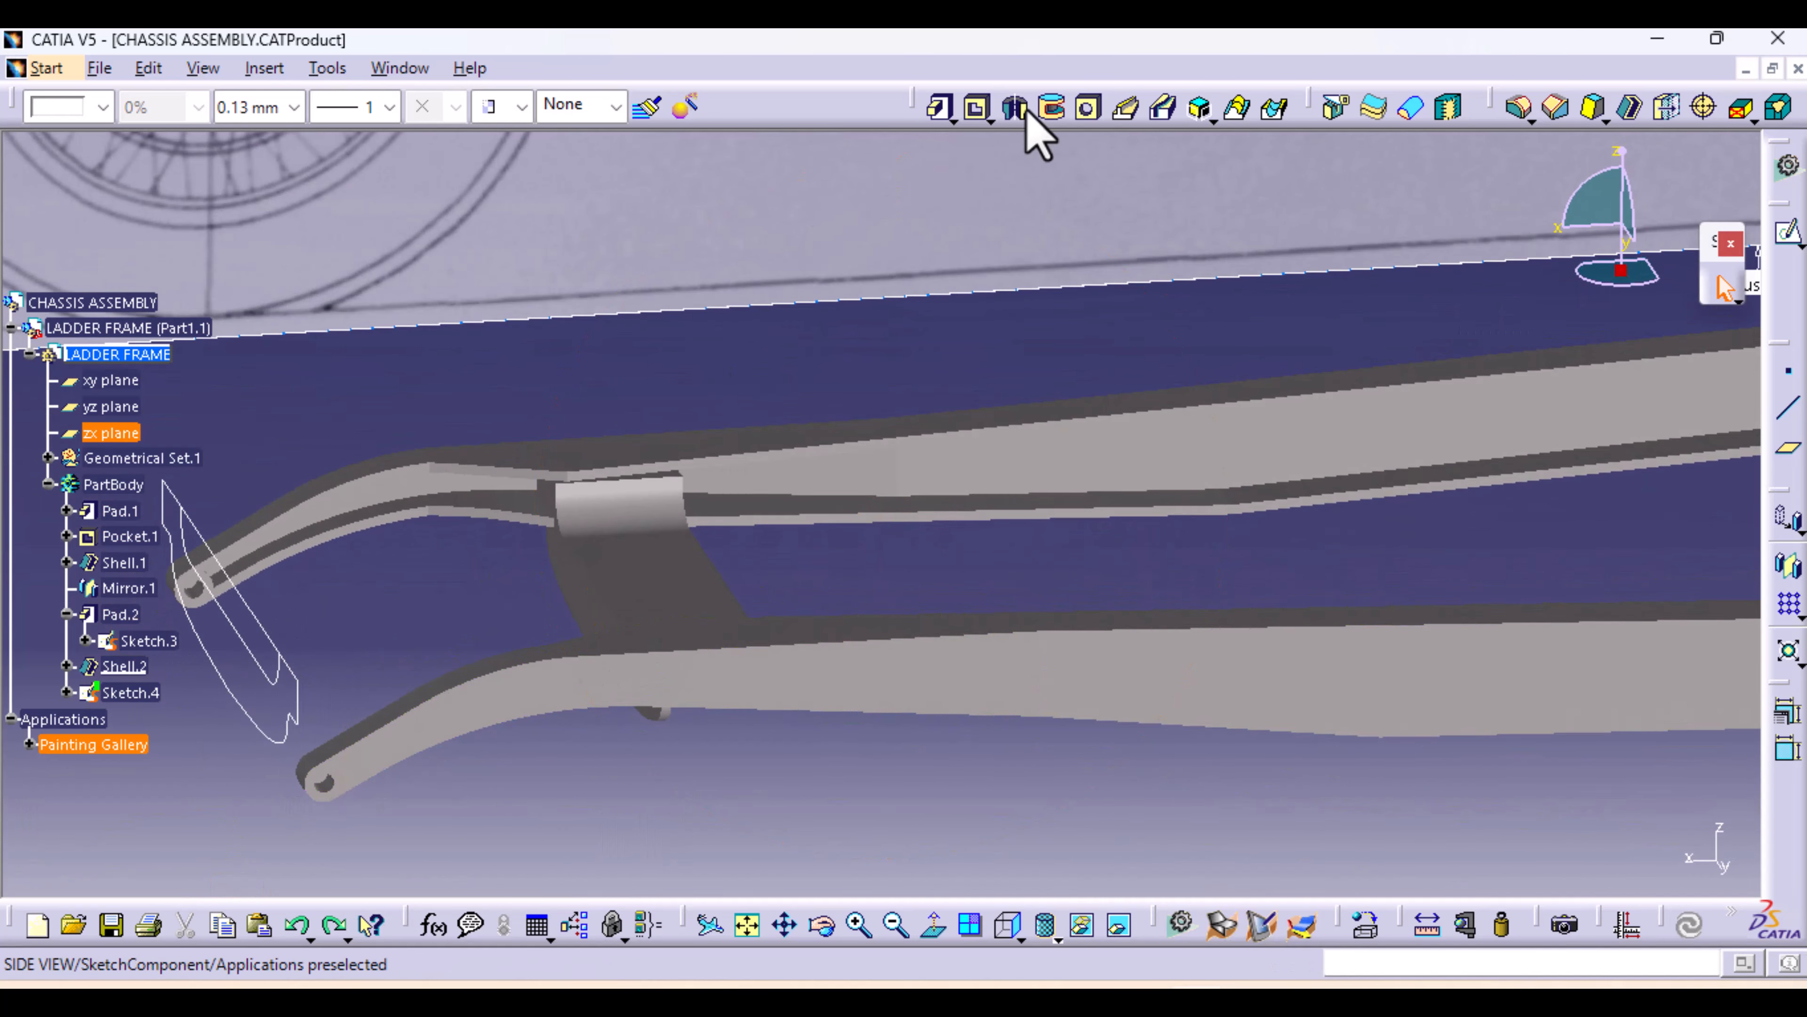
left_click(939, 108)
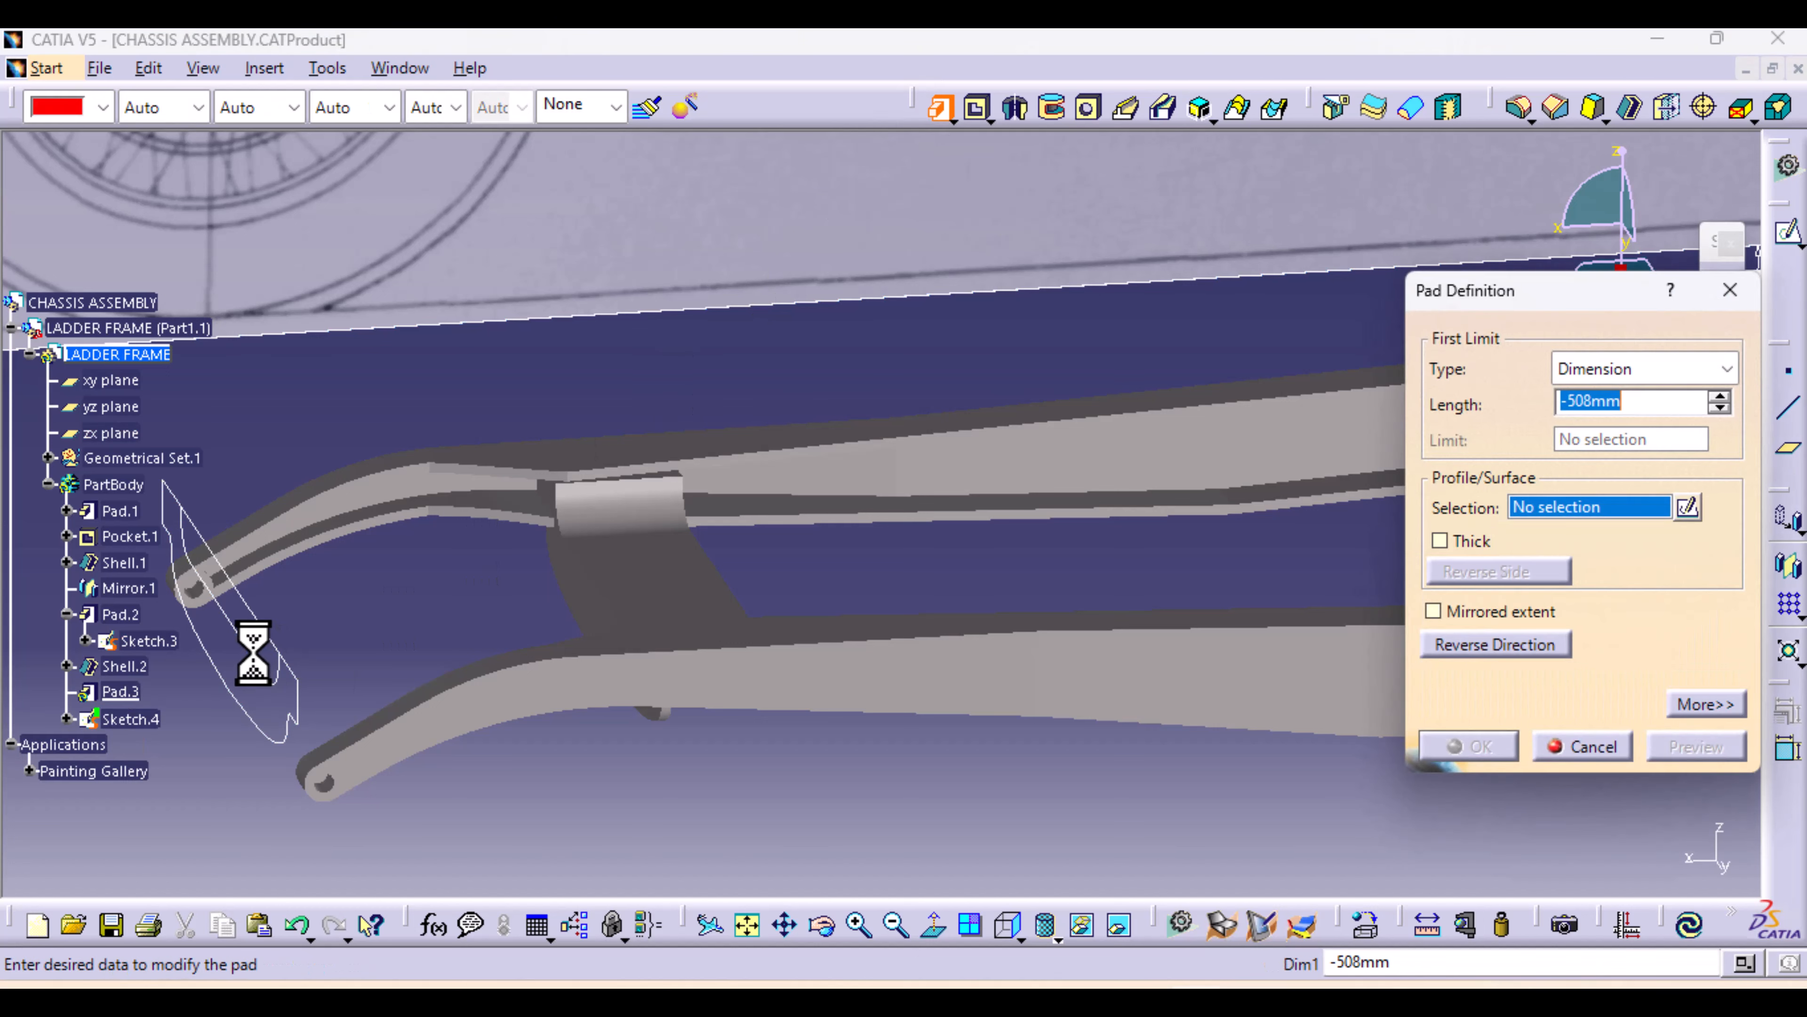
left_click(125, 718)
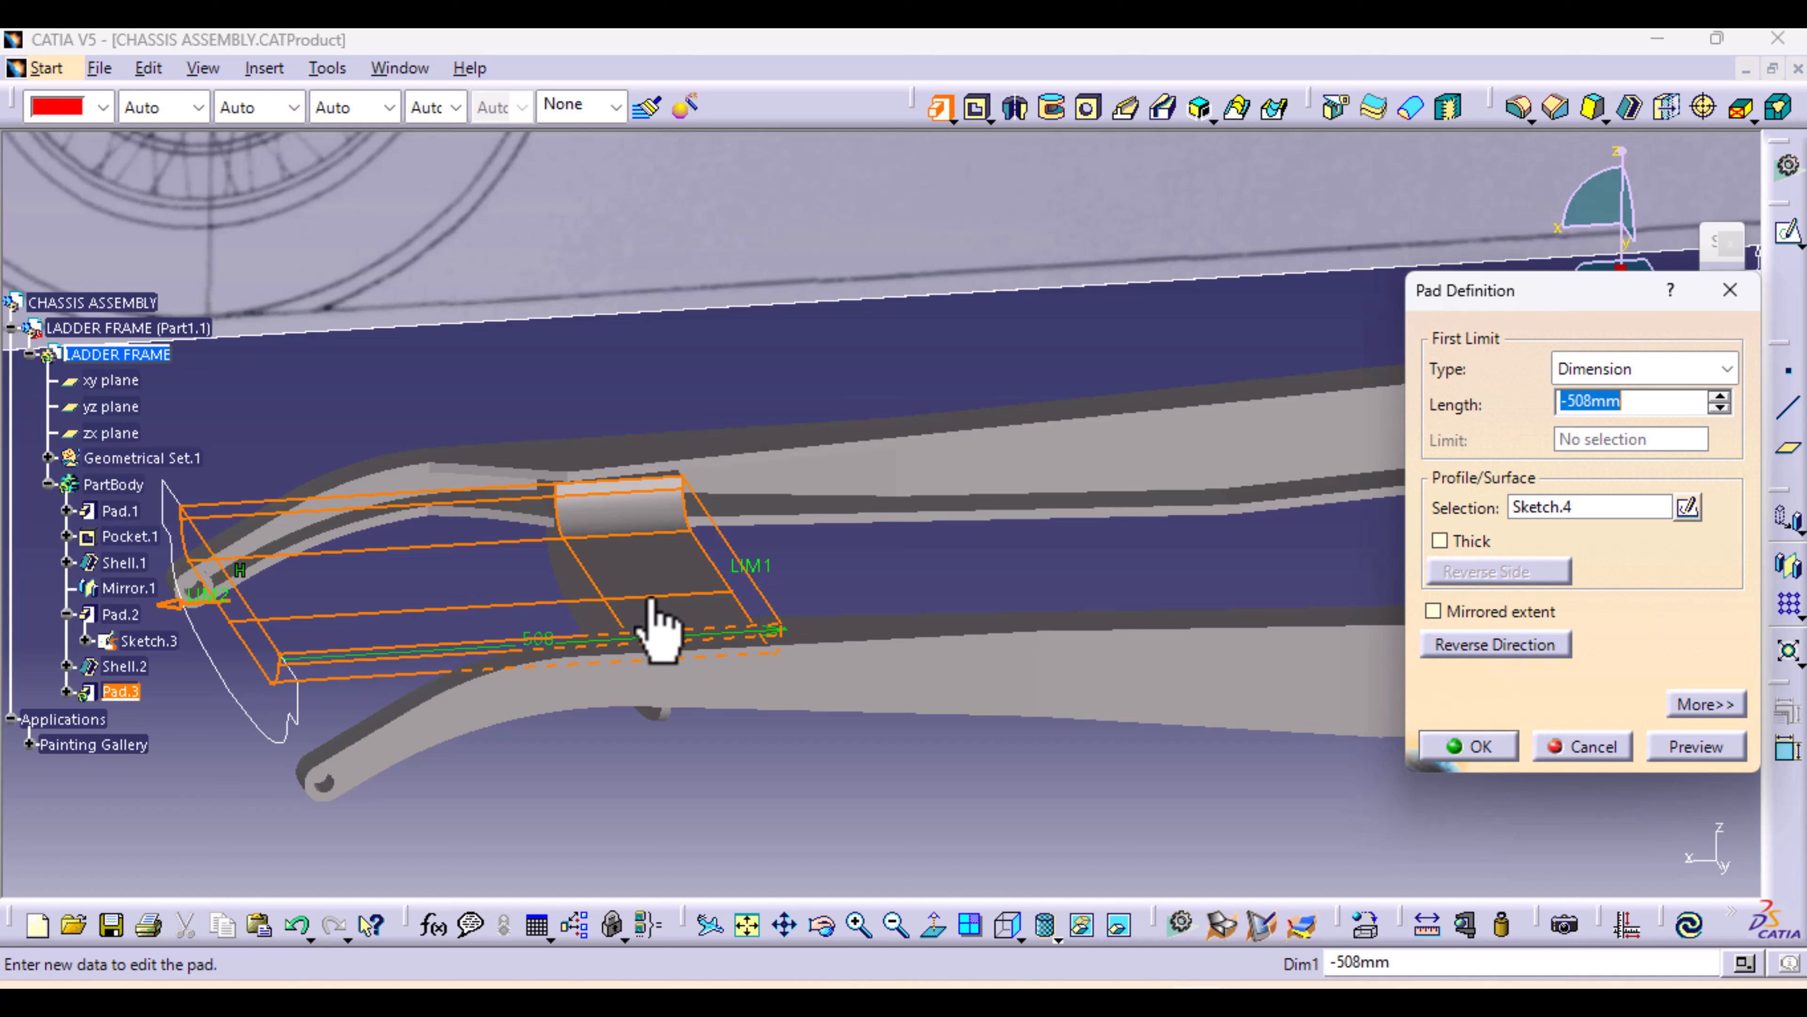
middle_click_drag(969, 646, 596, 644)
middle_click_drag(978, 516, 878, 555)
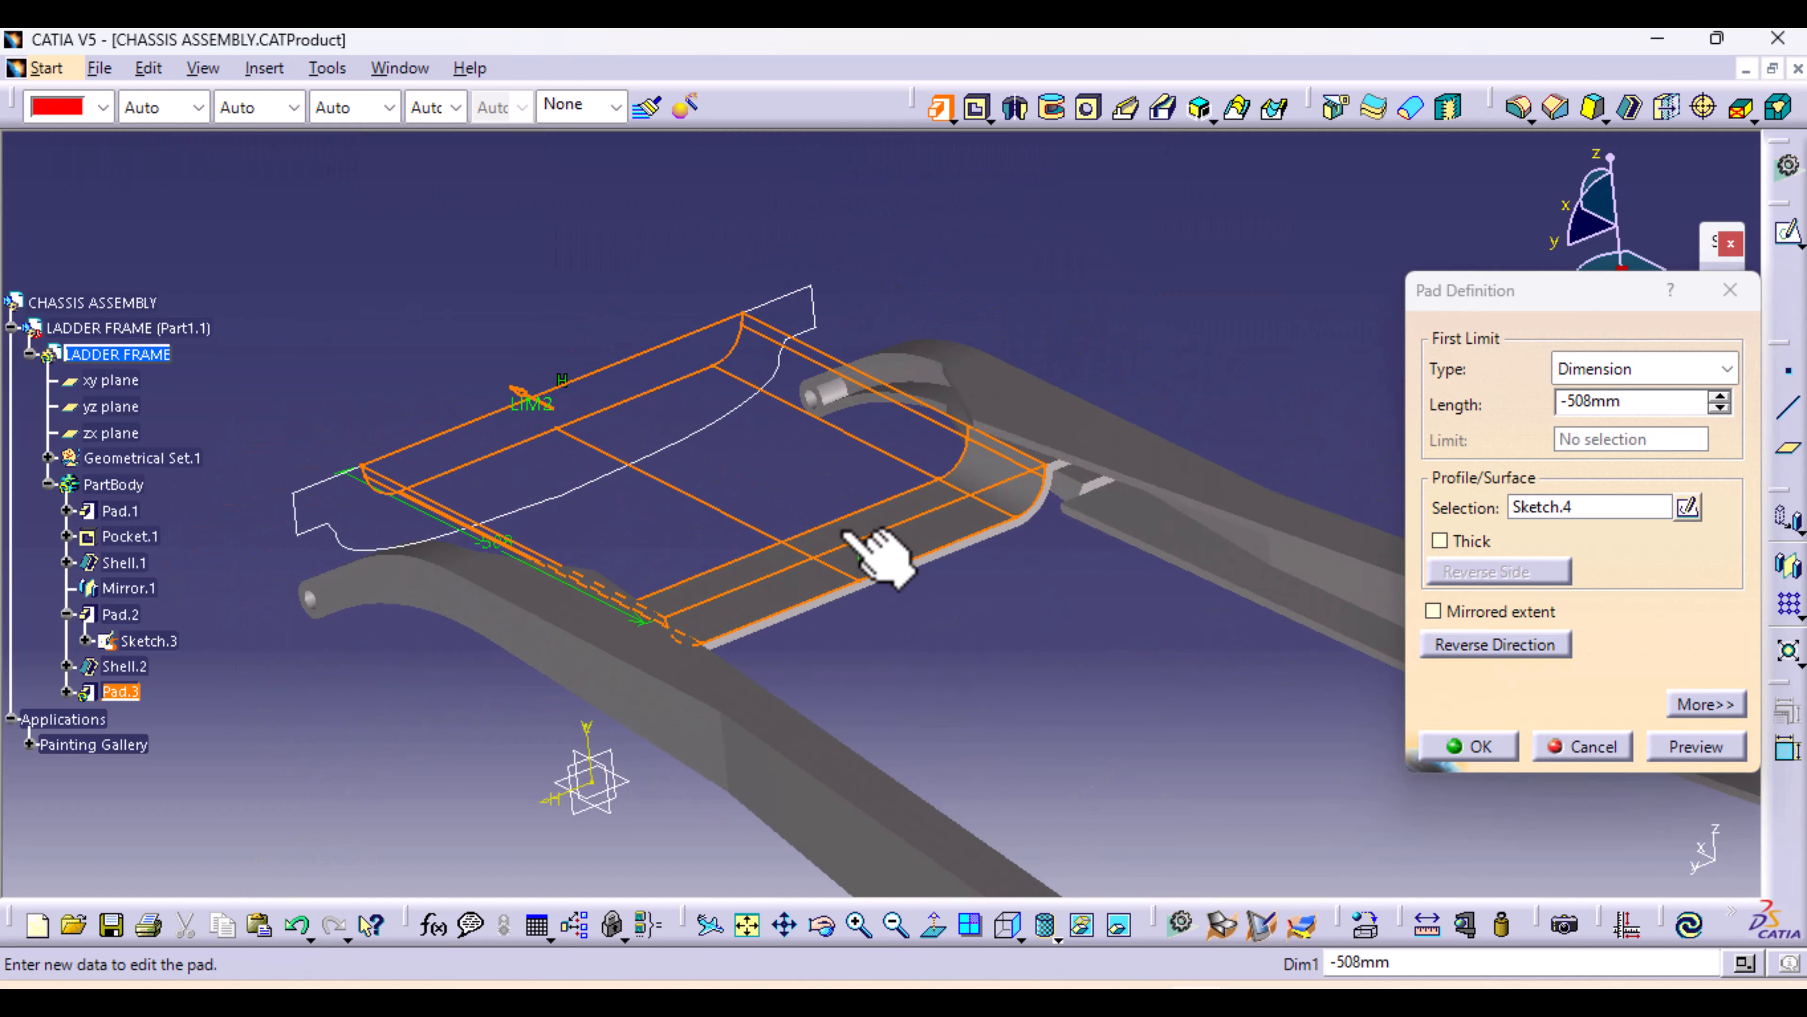
left_click(1730, 368)
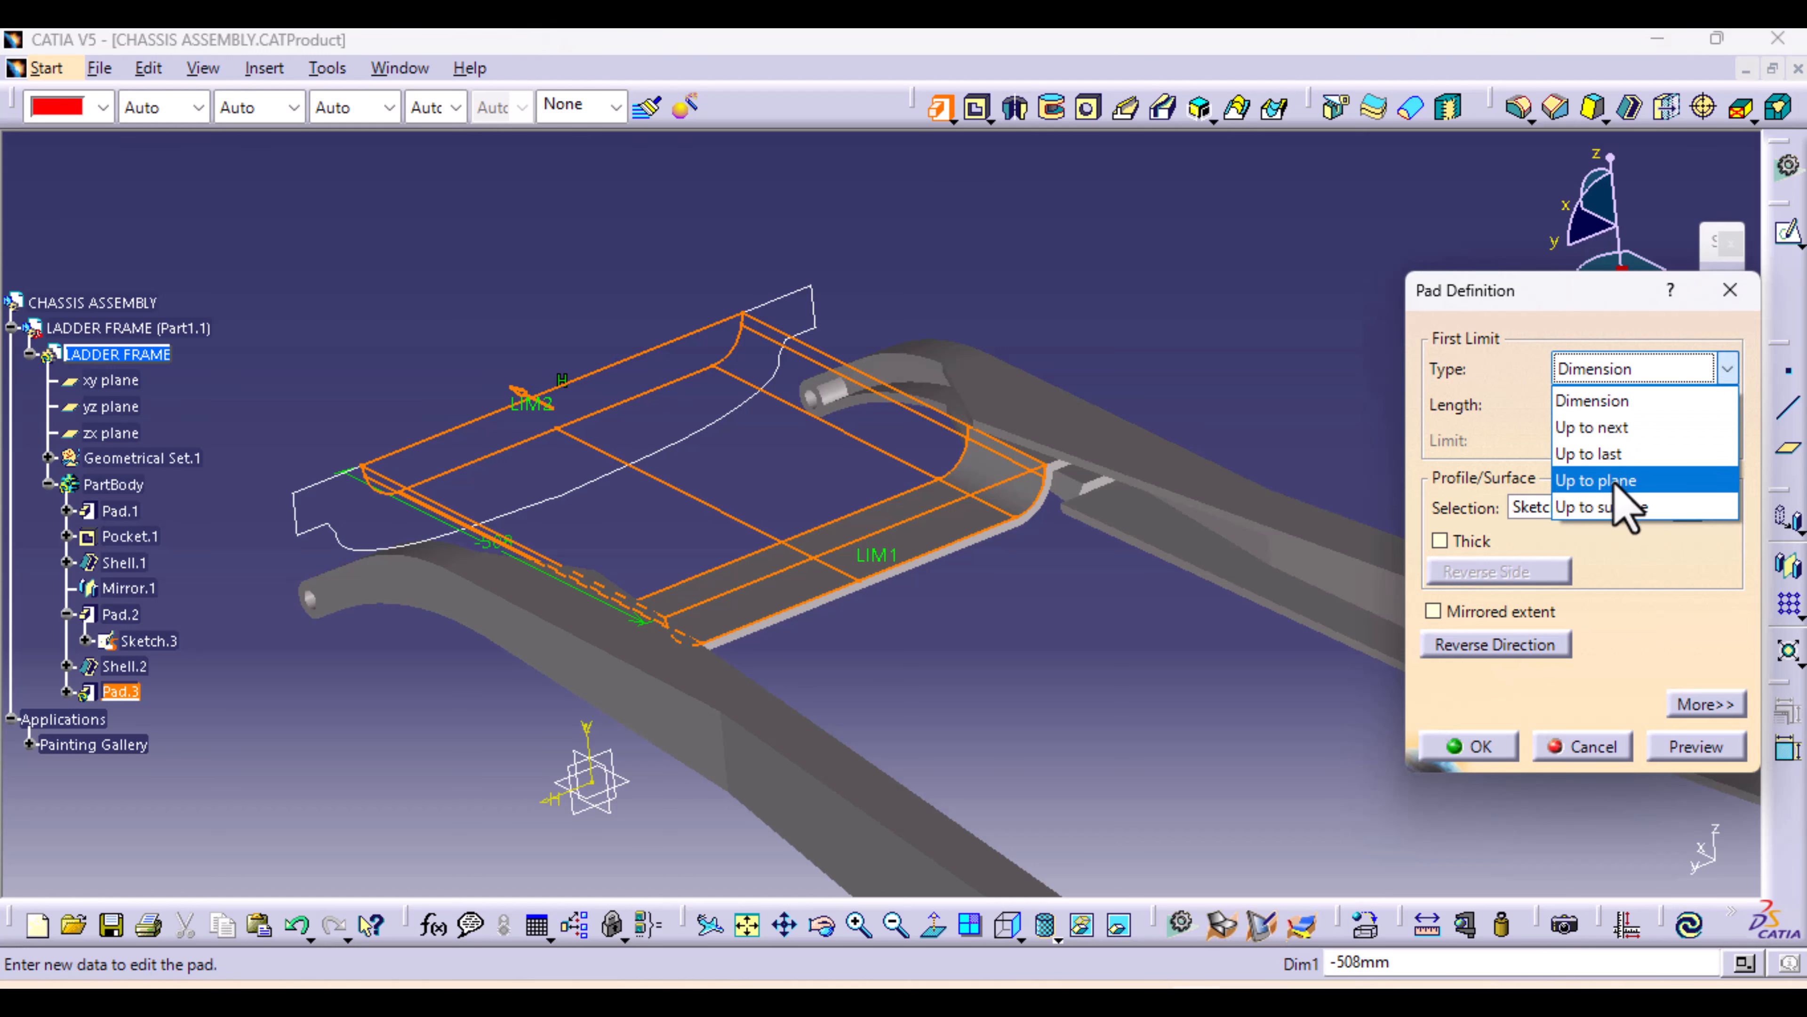
left_click(1614, 481)
middle_click_drag(1178, 669, 975, 726)
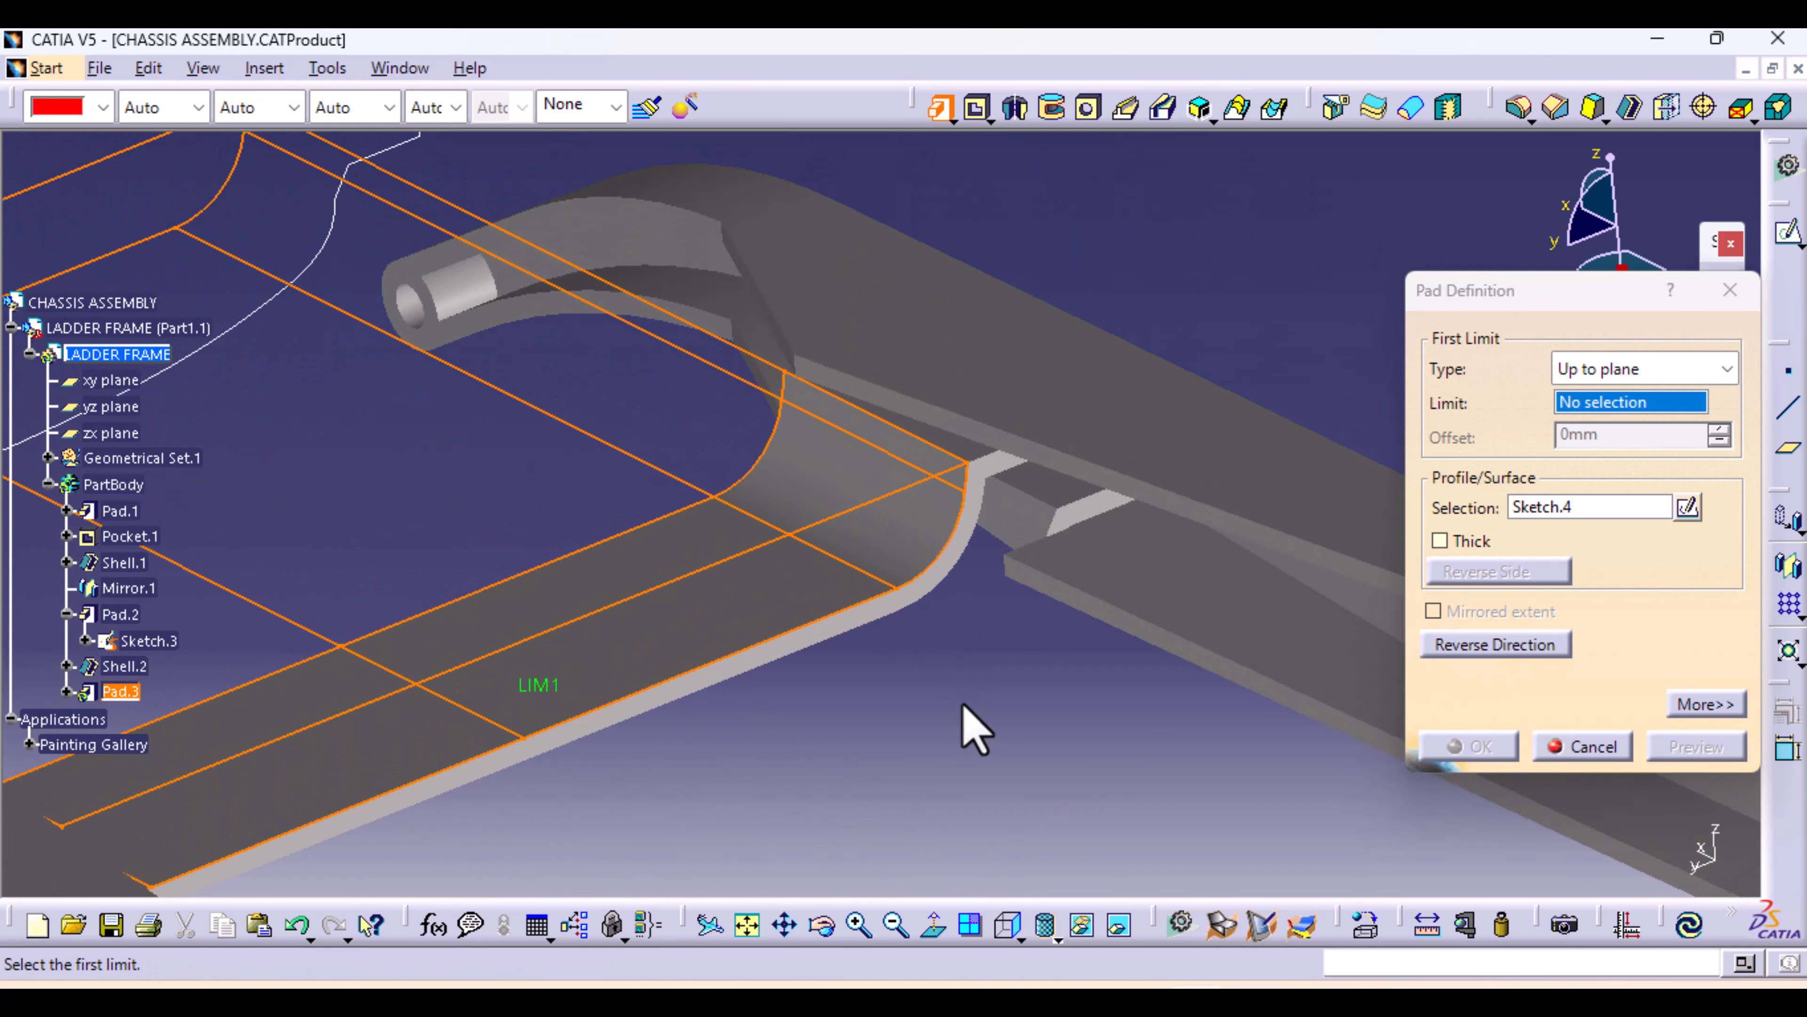
left_click(953, 563)
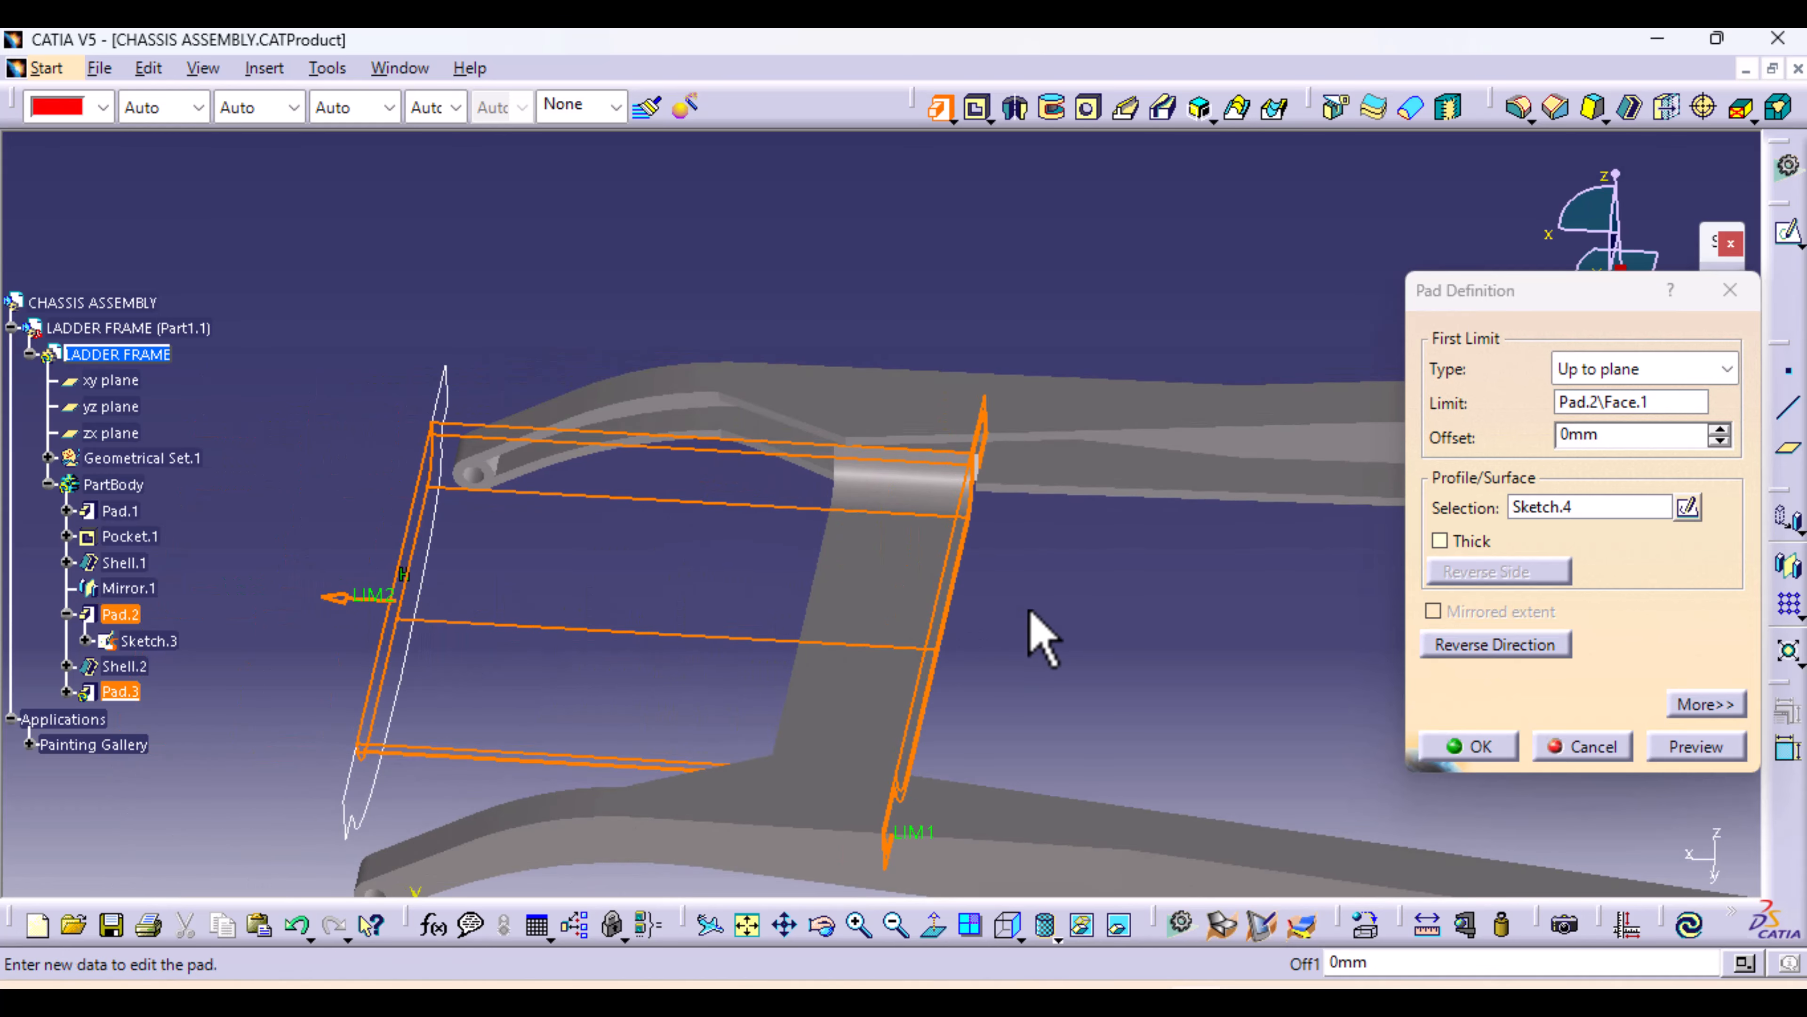
Set the pad's second limit to a length of 488 mm, leaving a thin plate at the cross-member's rear, and create the pad
left_click_drag(364, 597, 790, 597)
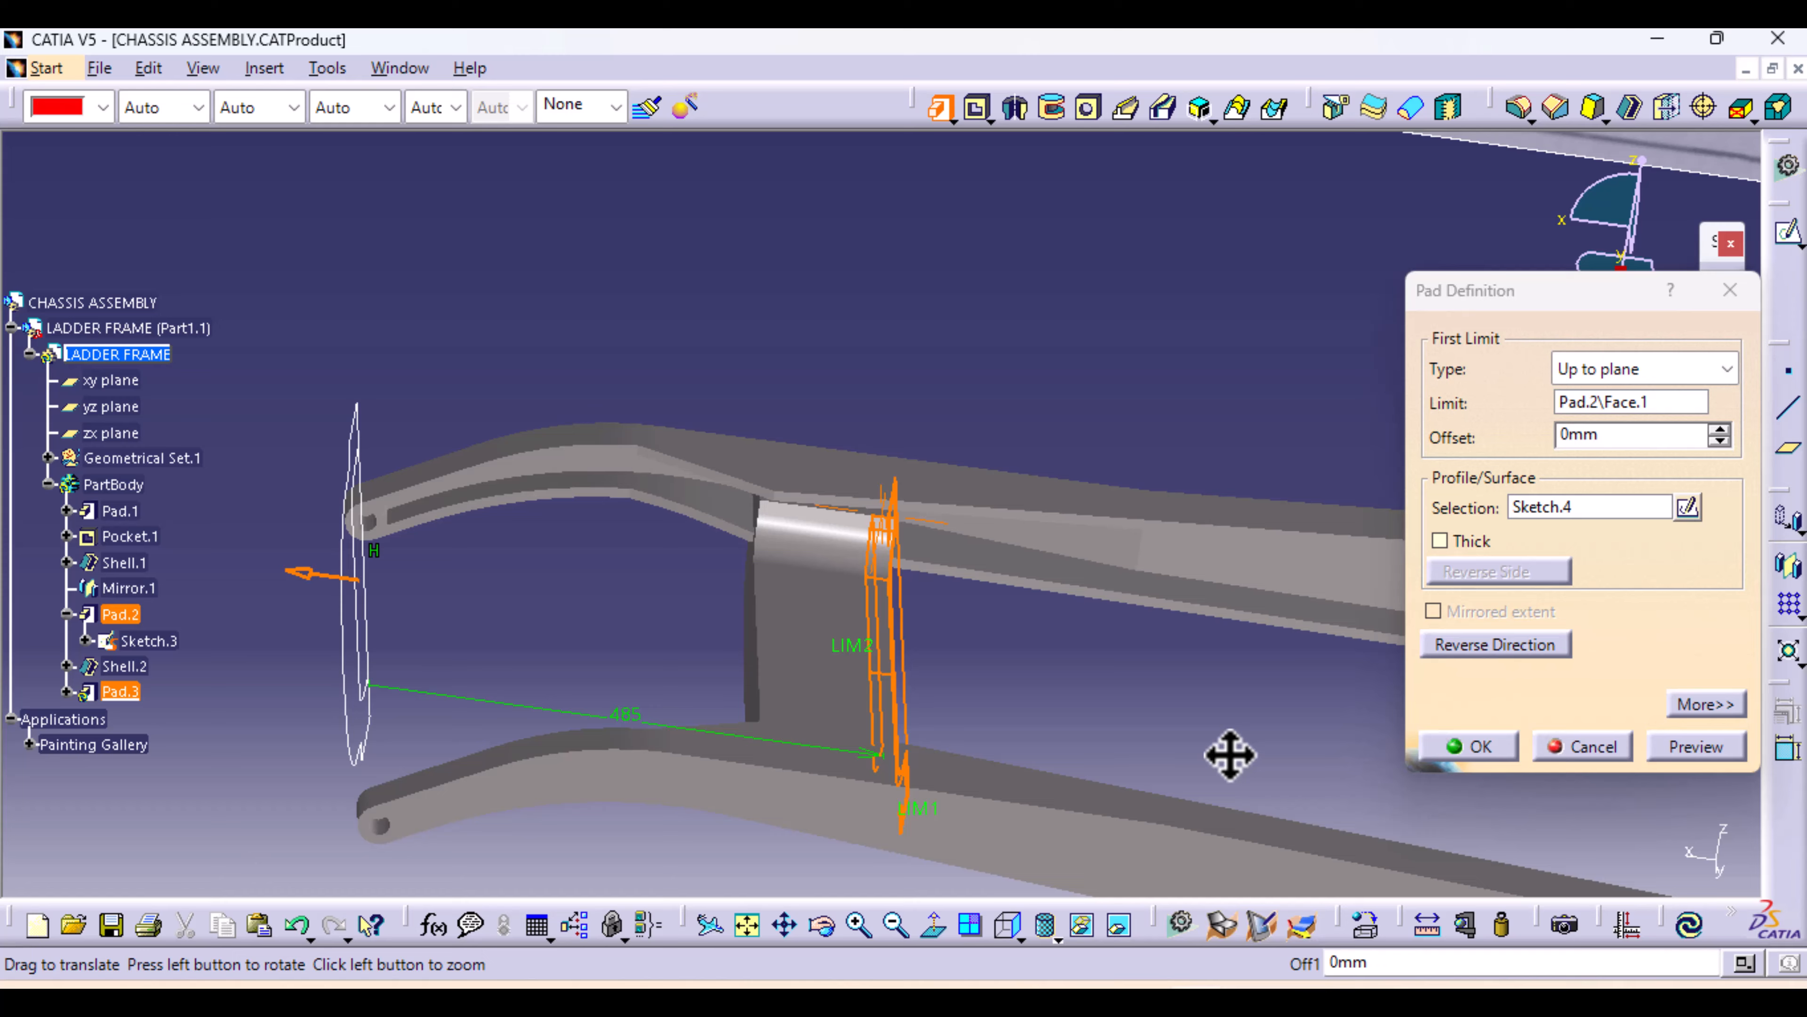
middle_click_drag(1227, 751, 1085, 687)
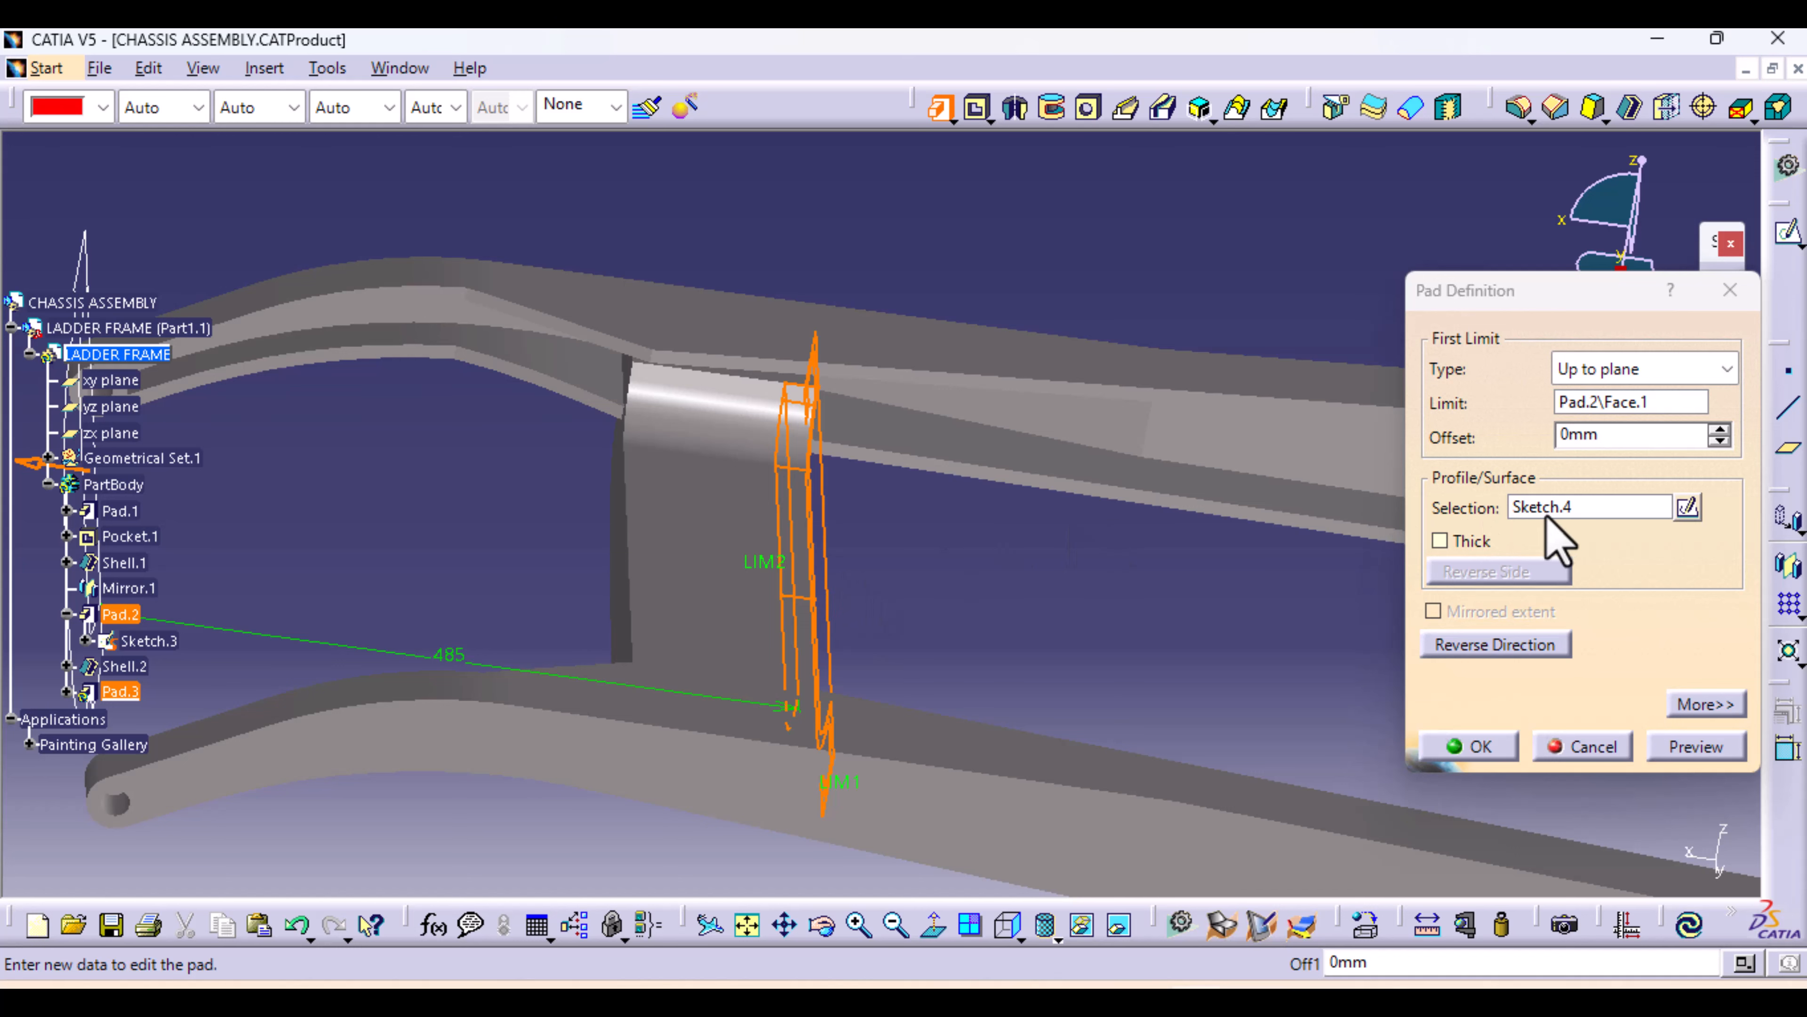
left_click(1706, 705)
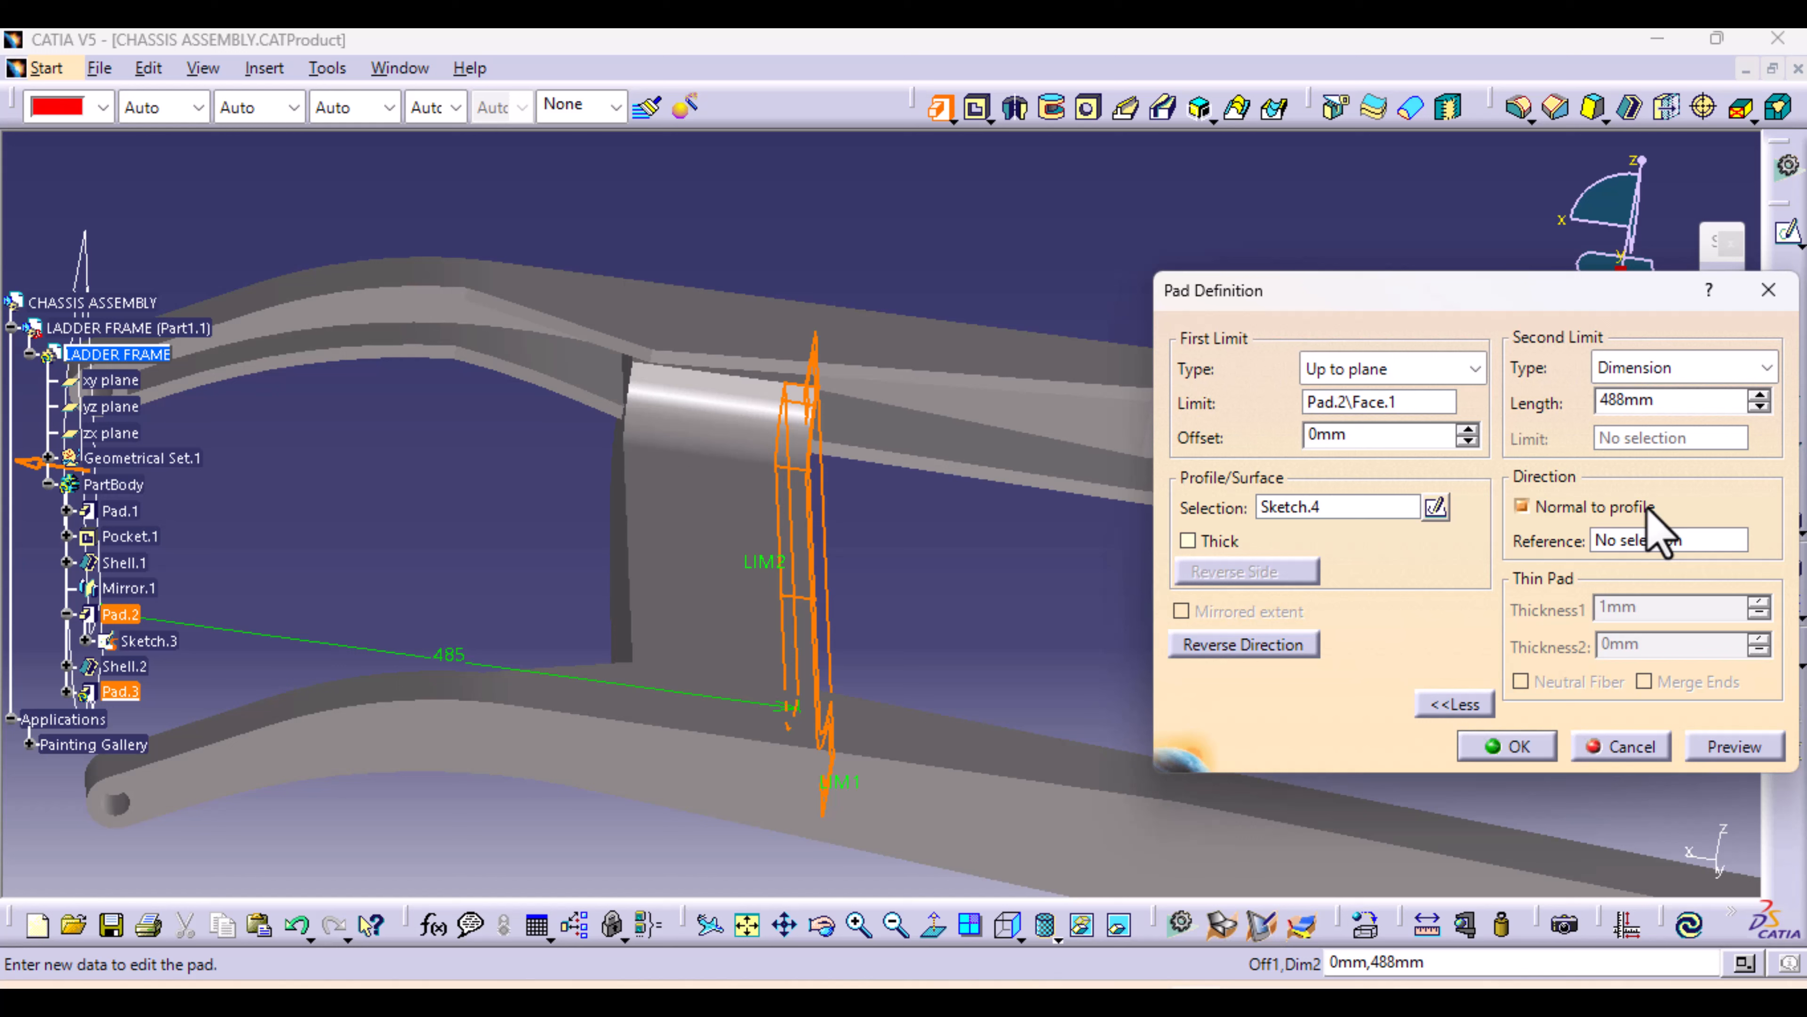
left_click(1721, 744)
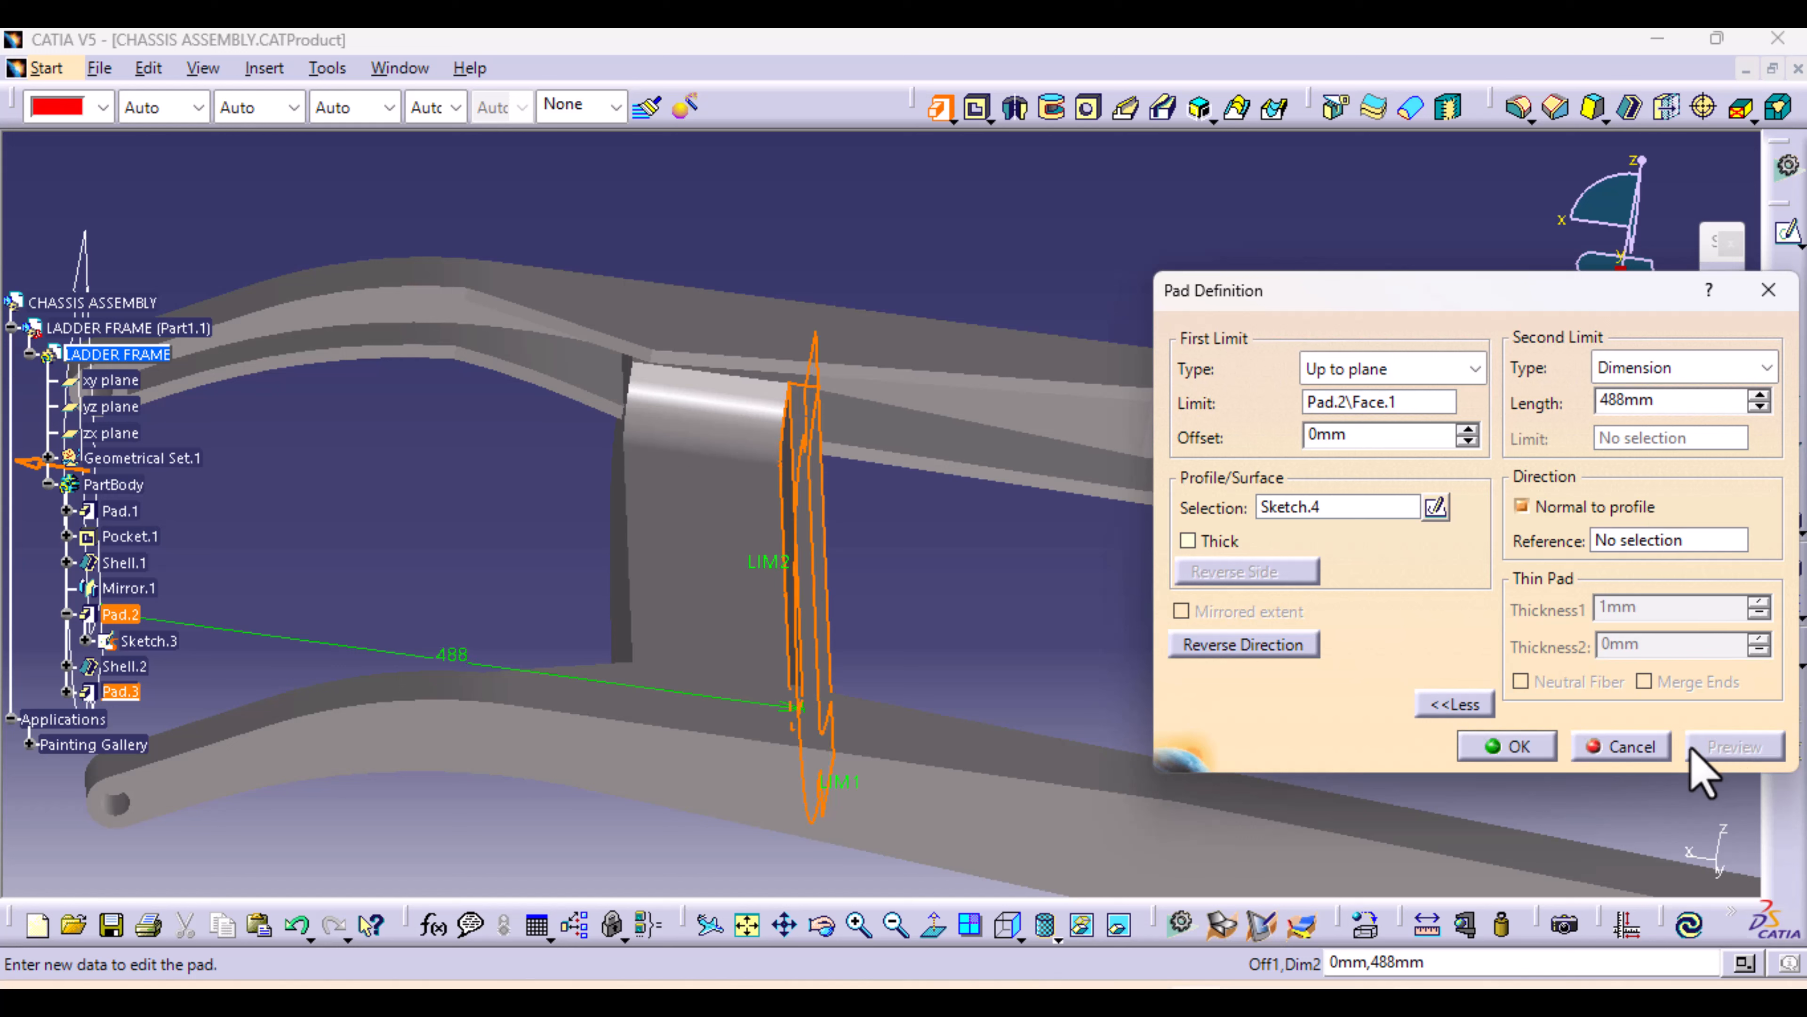
left_click(1517, 747)
left_click(977, 621)
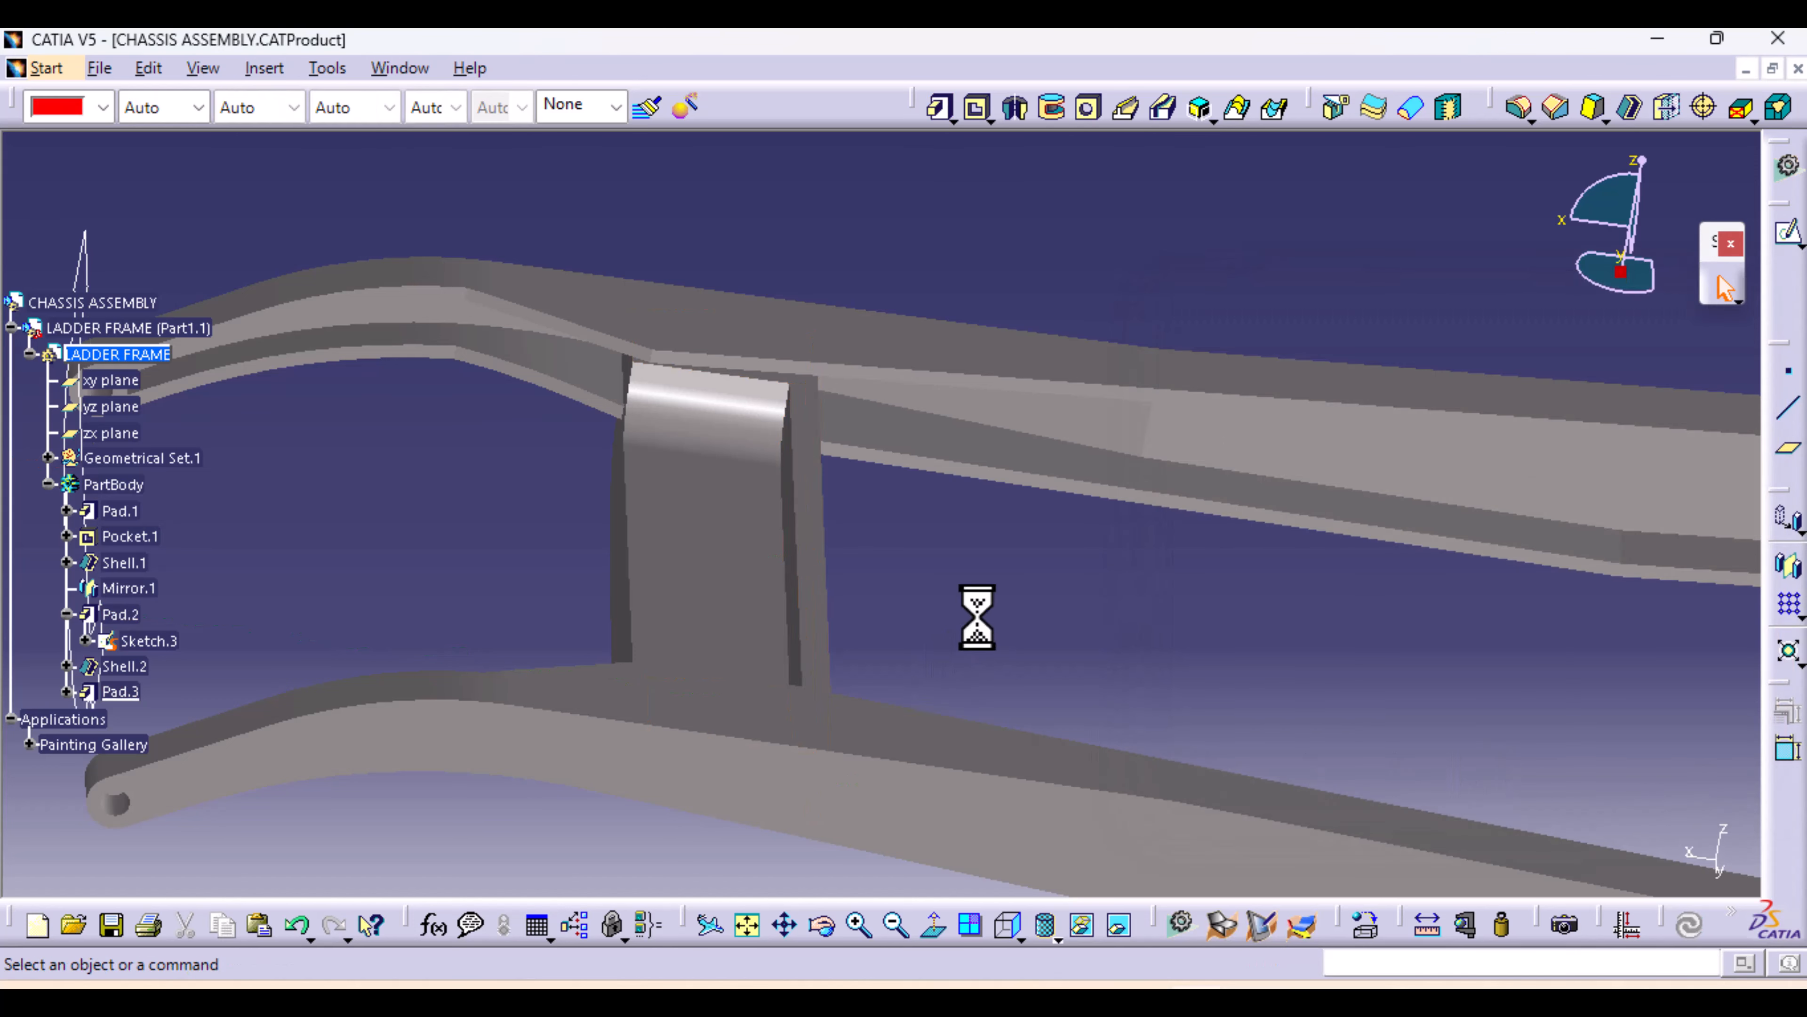
middle_click_drag(962, 607, 896, 605)
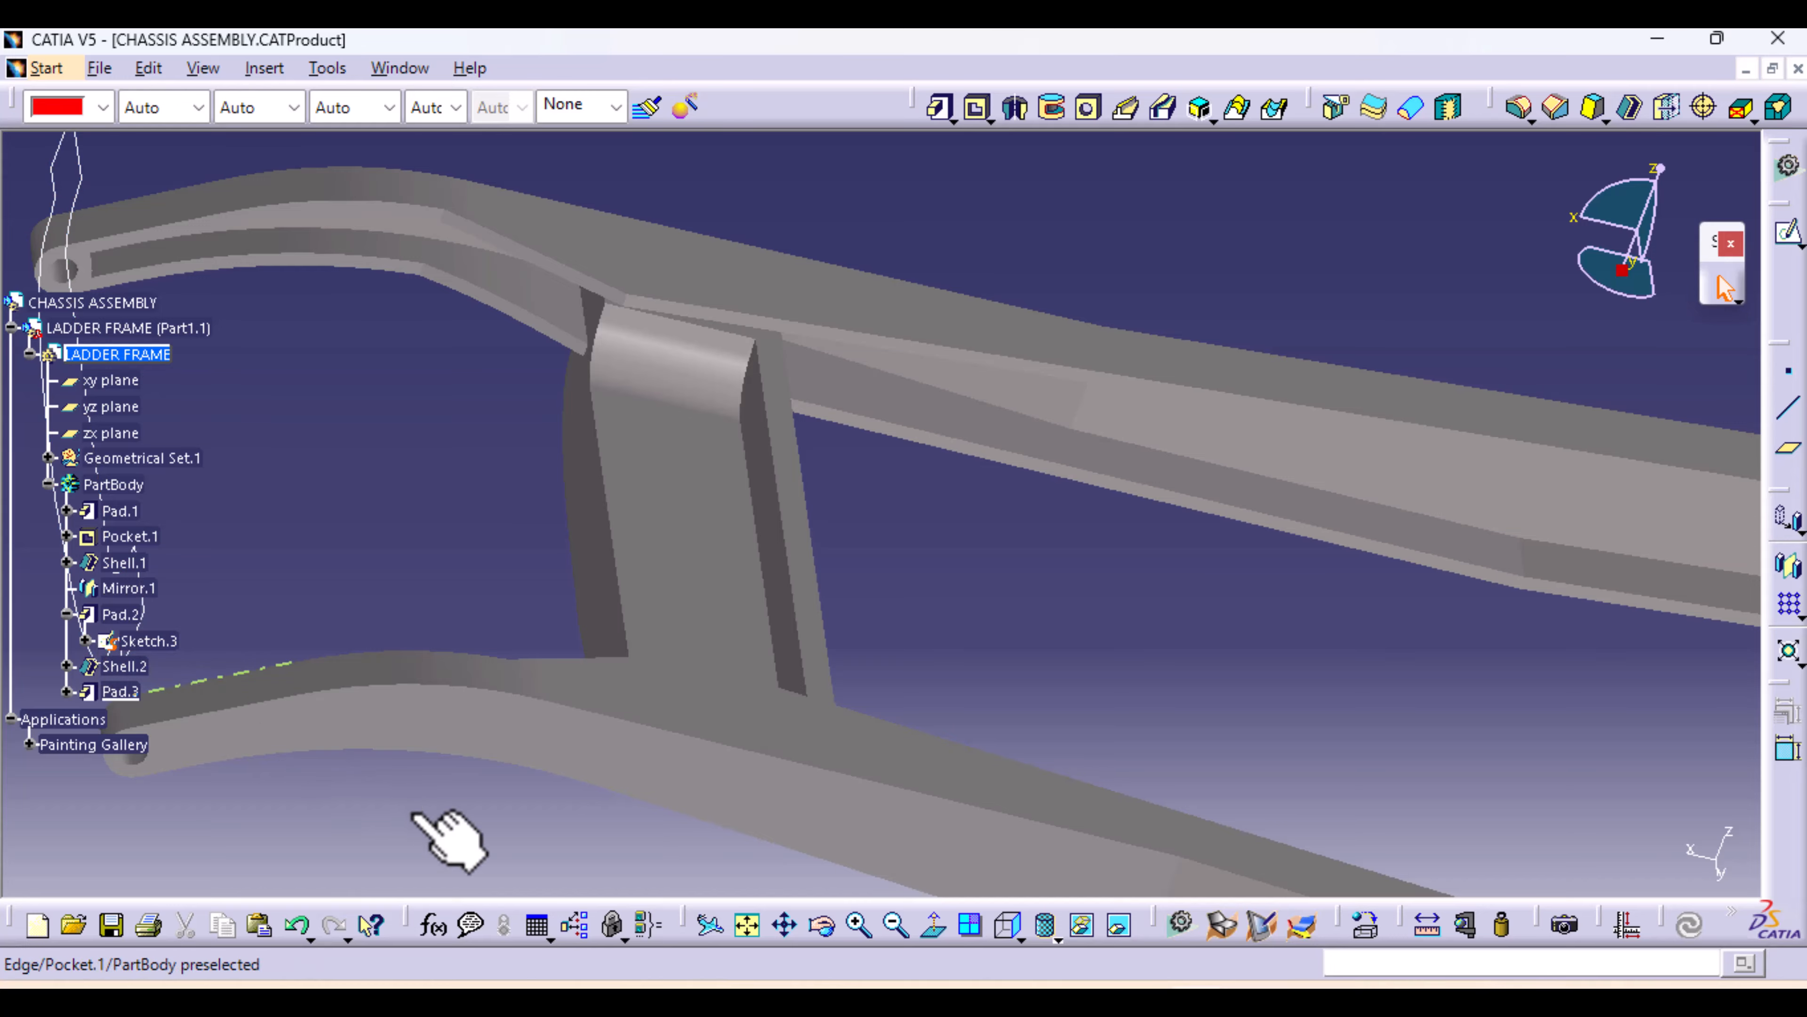
In a new sketch on the yz plane, project the two curved lower edges of Sketch.3
mouse_move(662, 712)
middle_mouse_down()
mouse_move(601, 532)
mouse_move(589, 743)
mouse_move(1006, 666)
mouse_move(1041, 718)
middle_mouse_up()
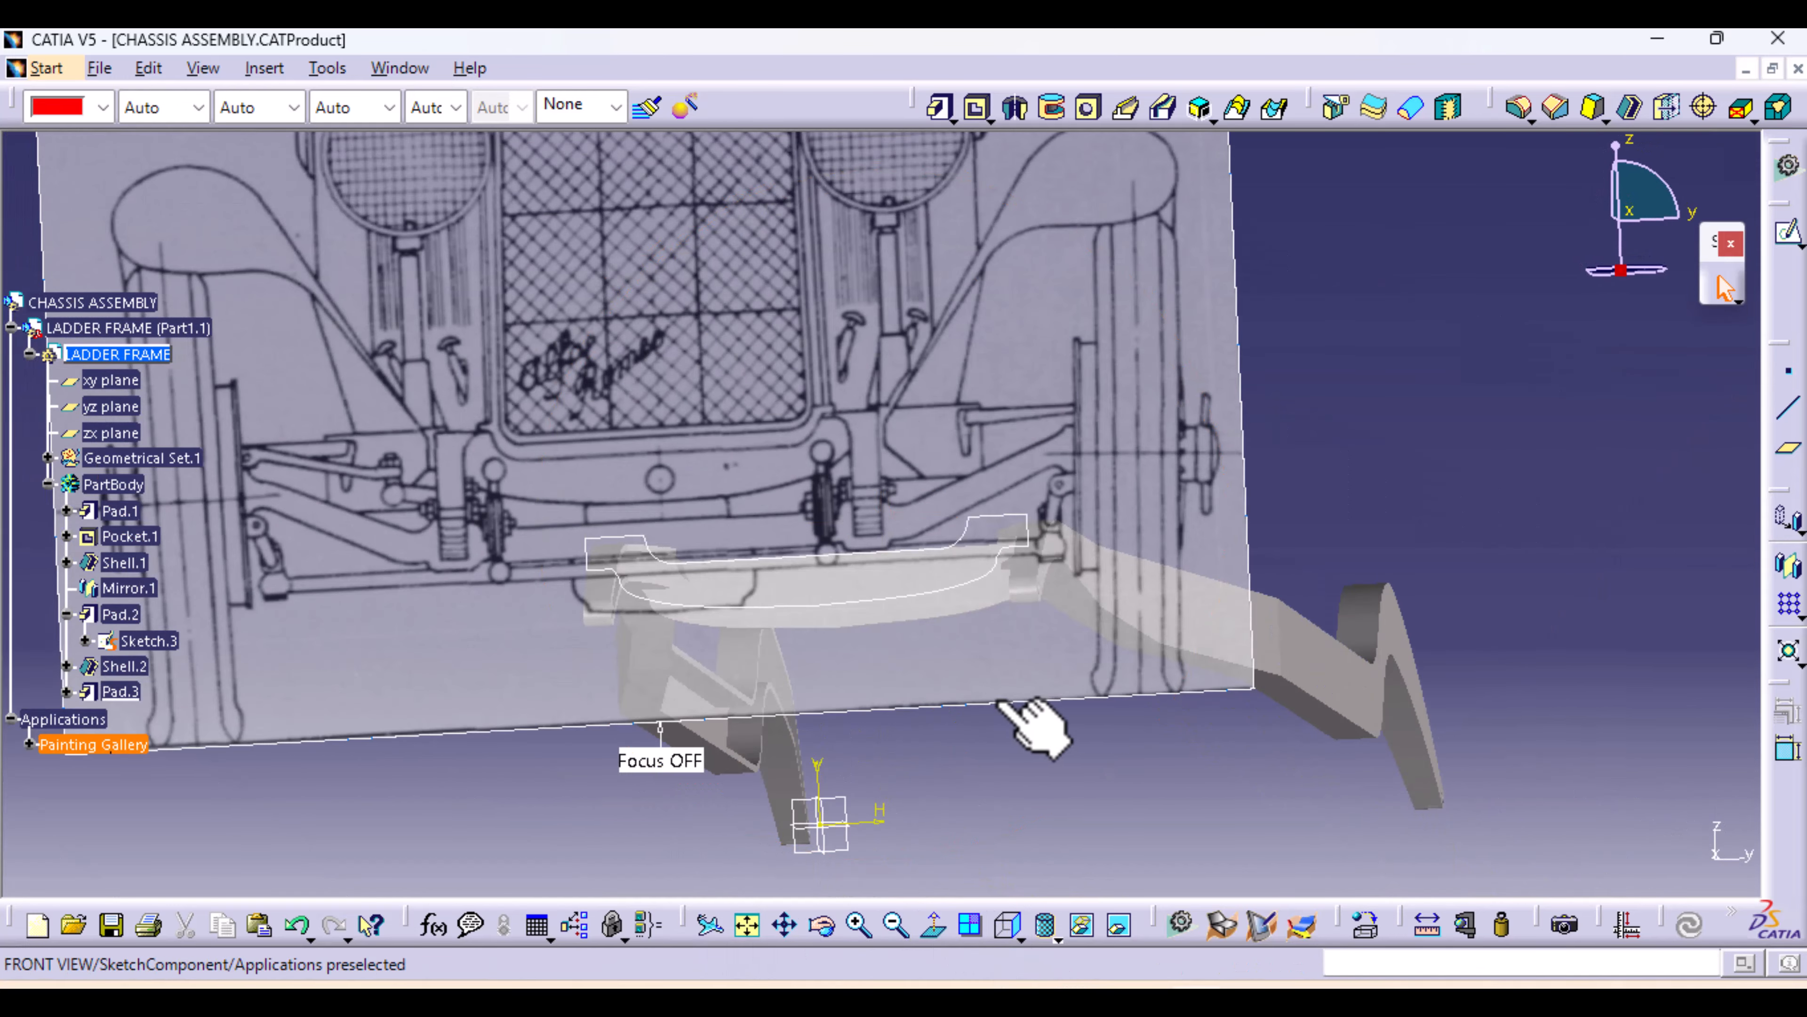
left_click(845, 846)
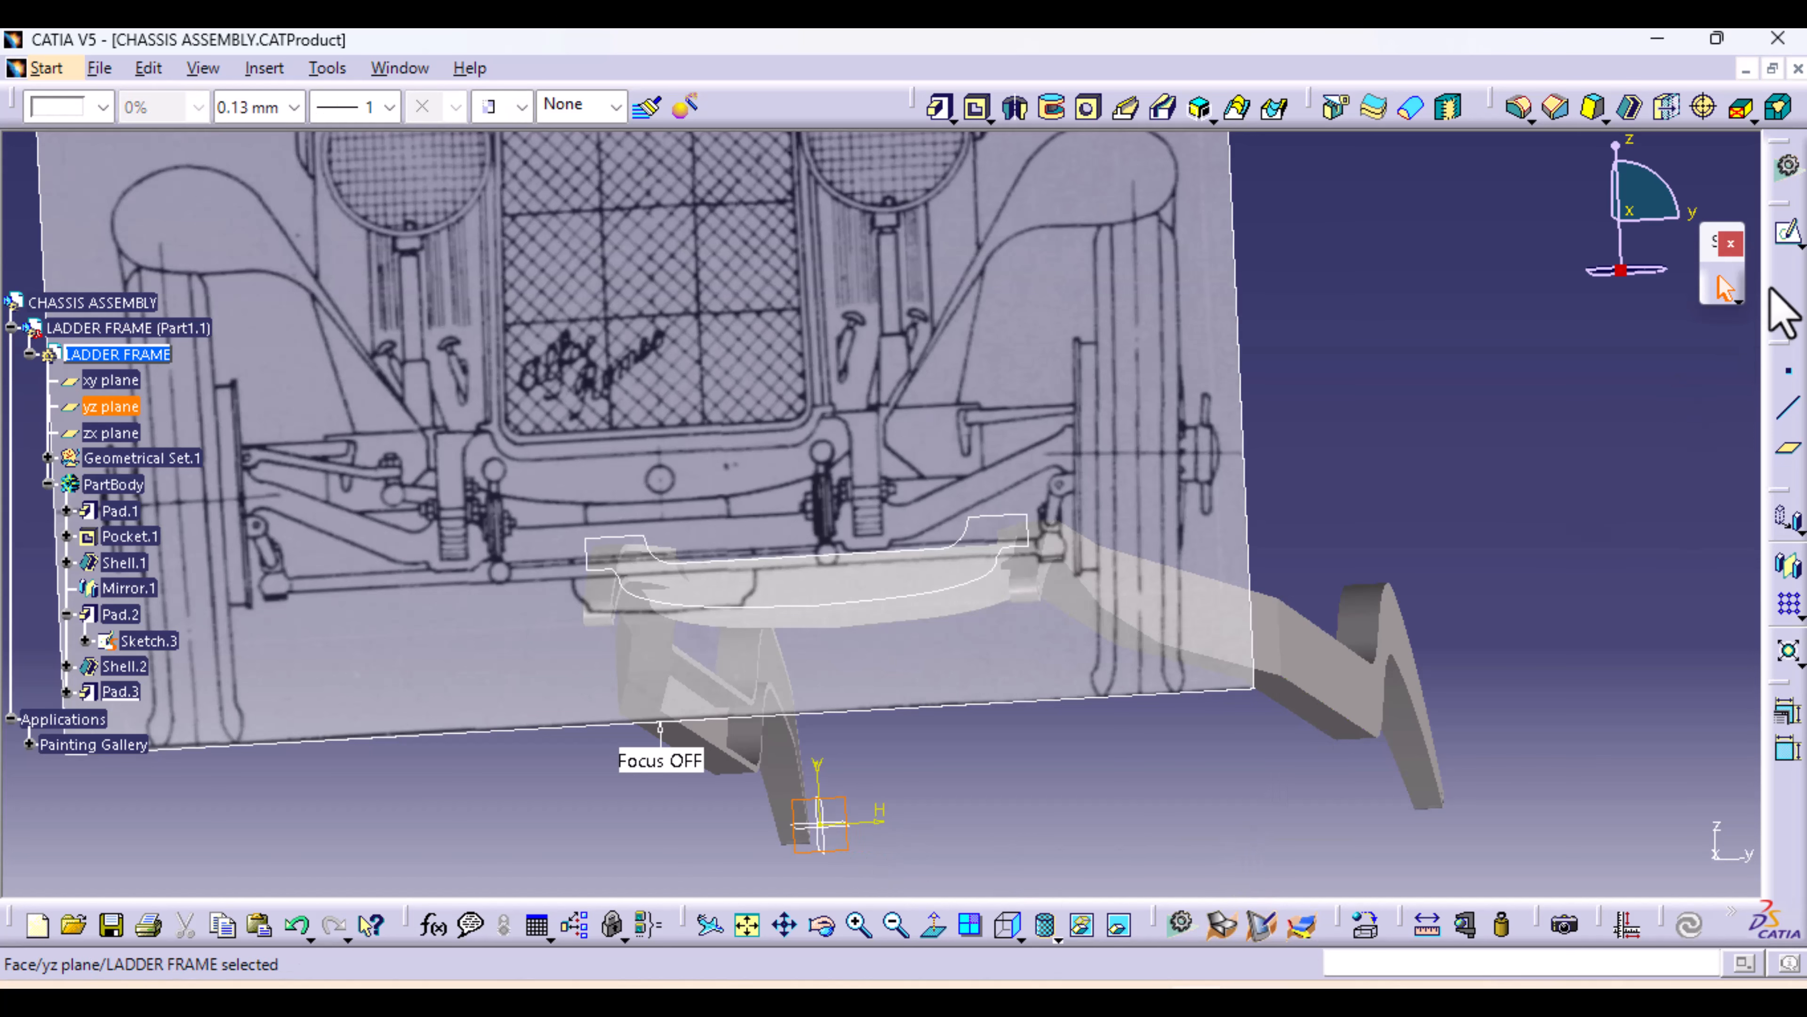
left_click(1786, 234)
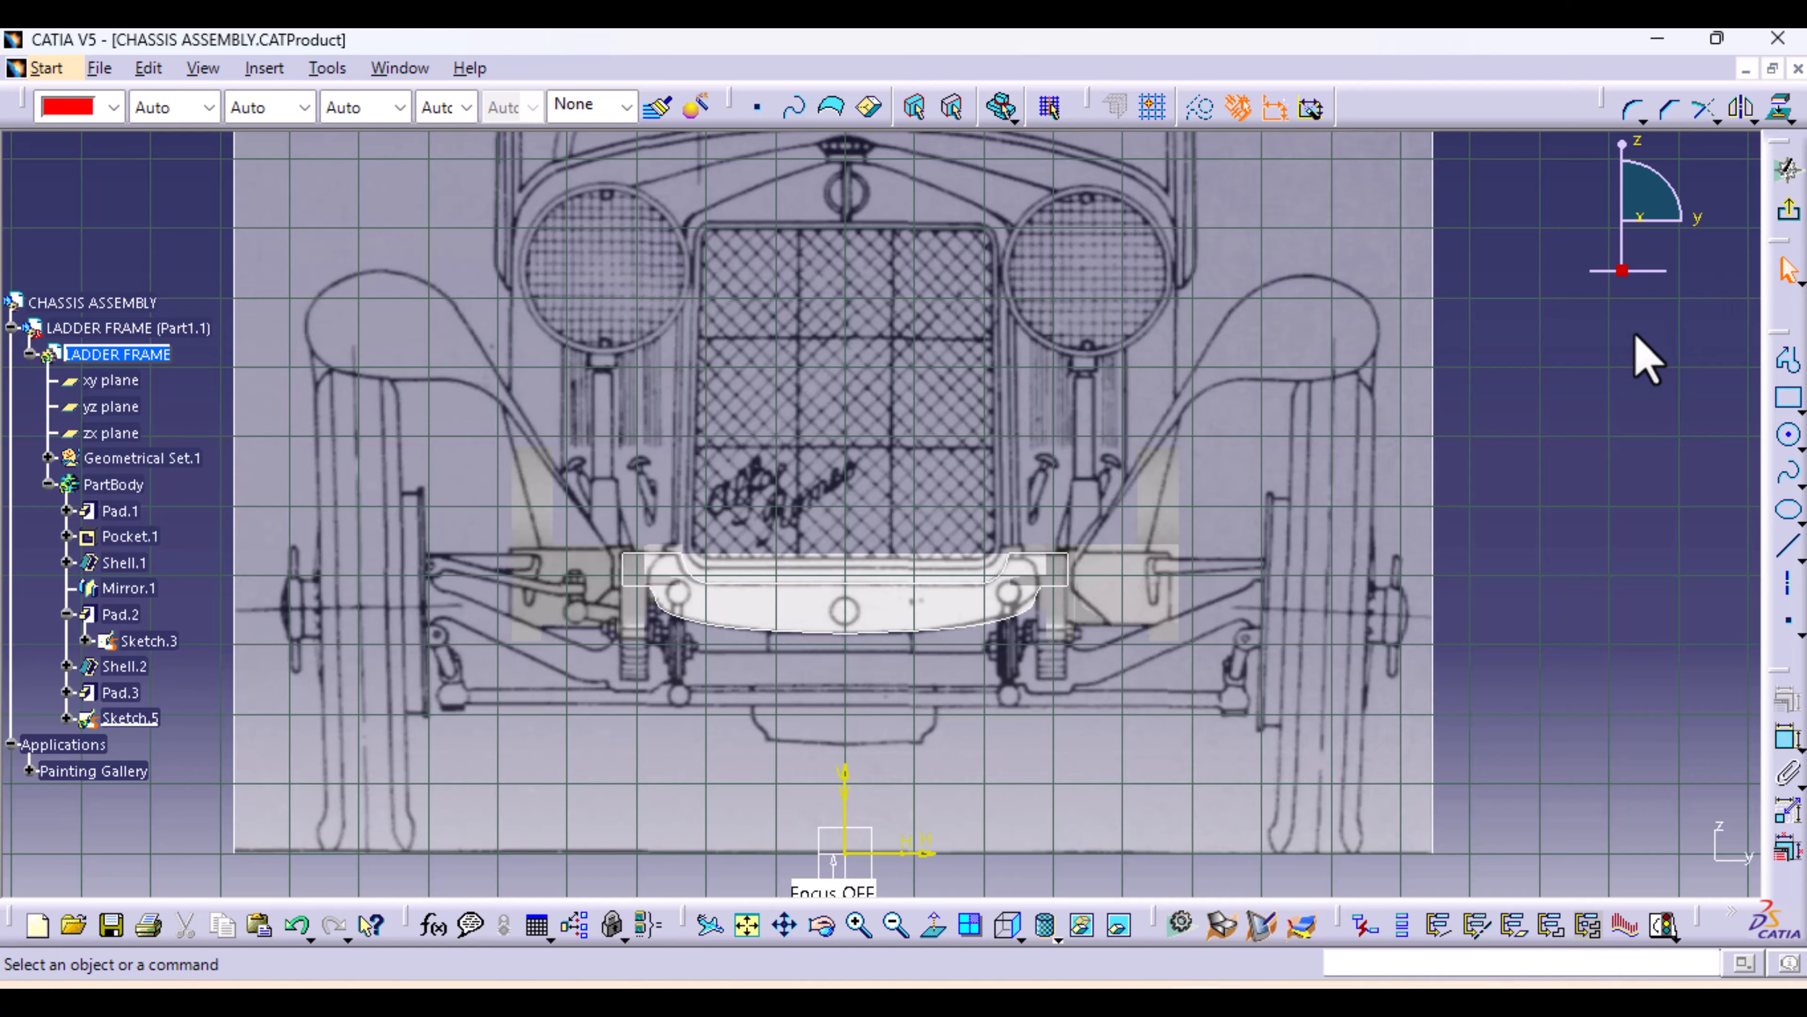
mouse_move(1158, 767)
middle_mouse_down()
mouse_move(1117, 686)
mouse_move(1150, 585)
mouse_move(1113, 344)
middle_mouse_up()
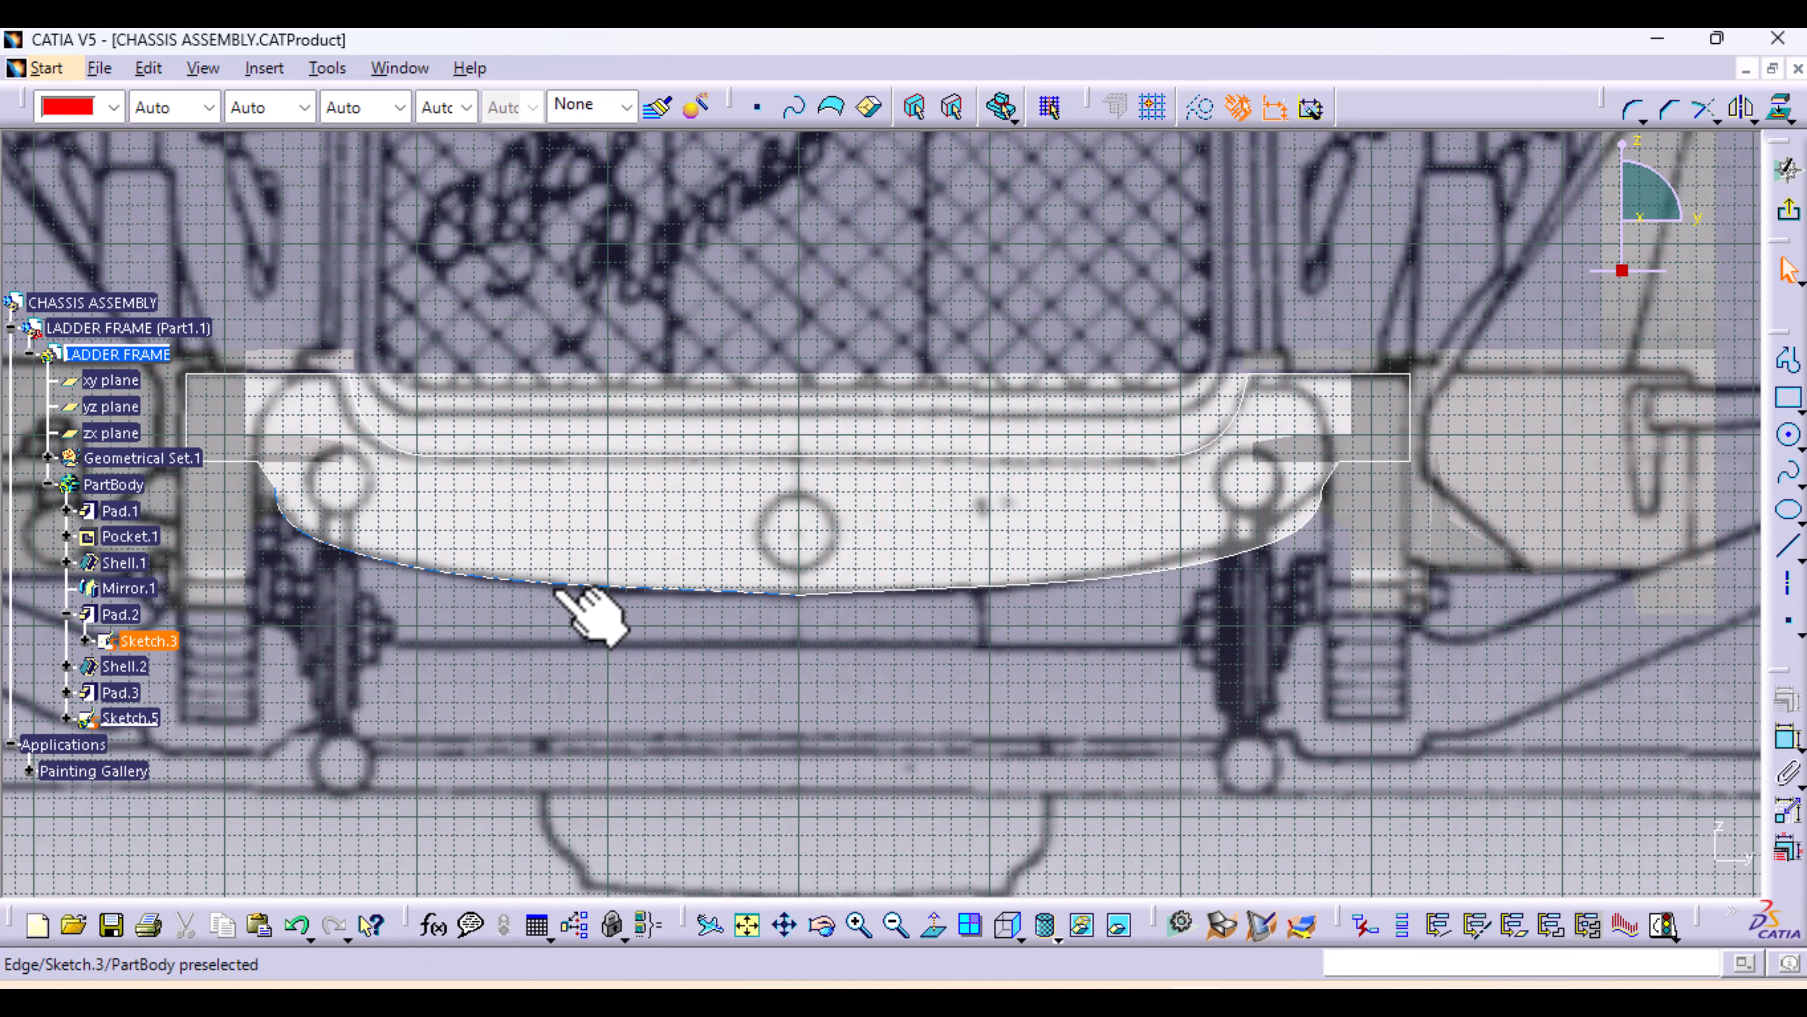
left_click(562, 589)
left_click(900, 590, "ctrl")
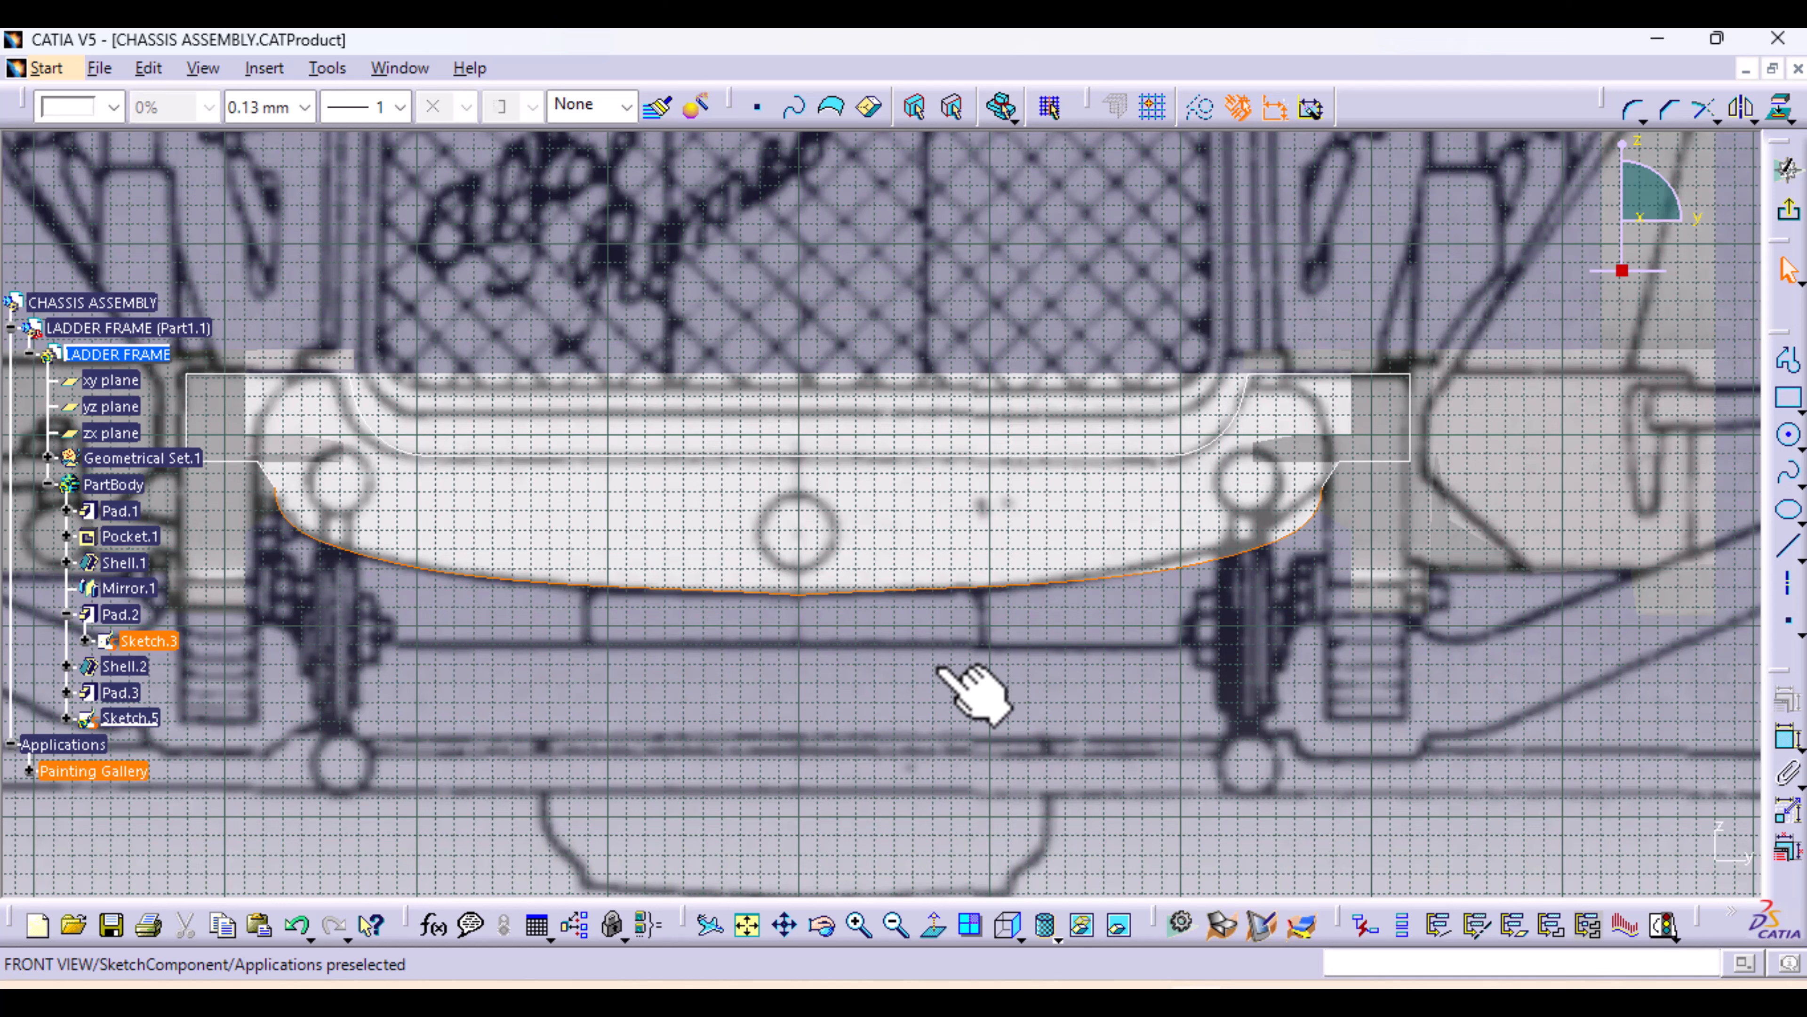
left_click(1781, 108)
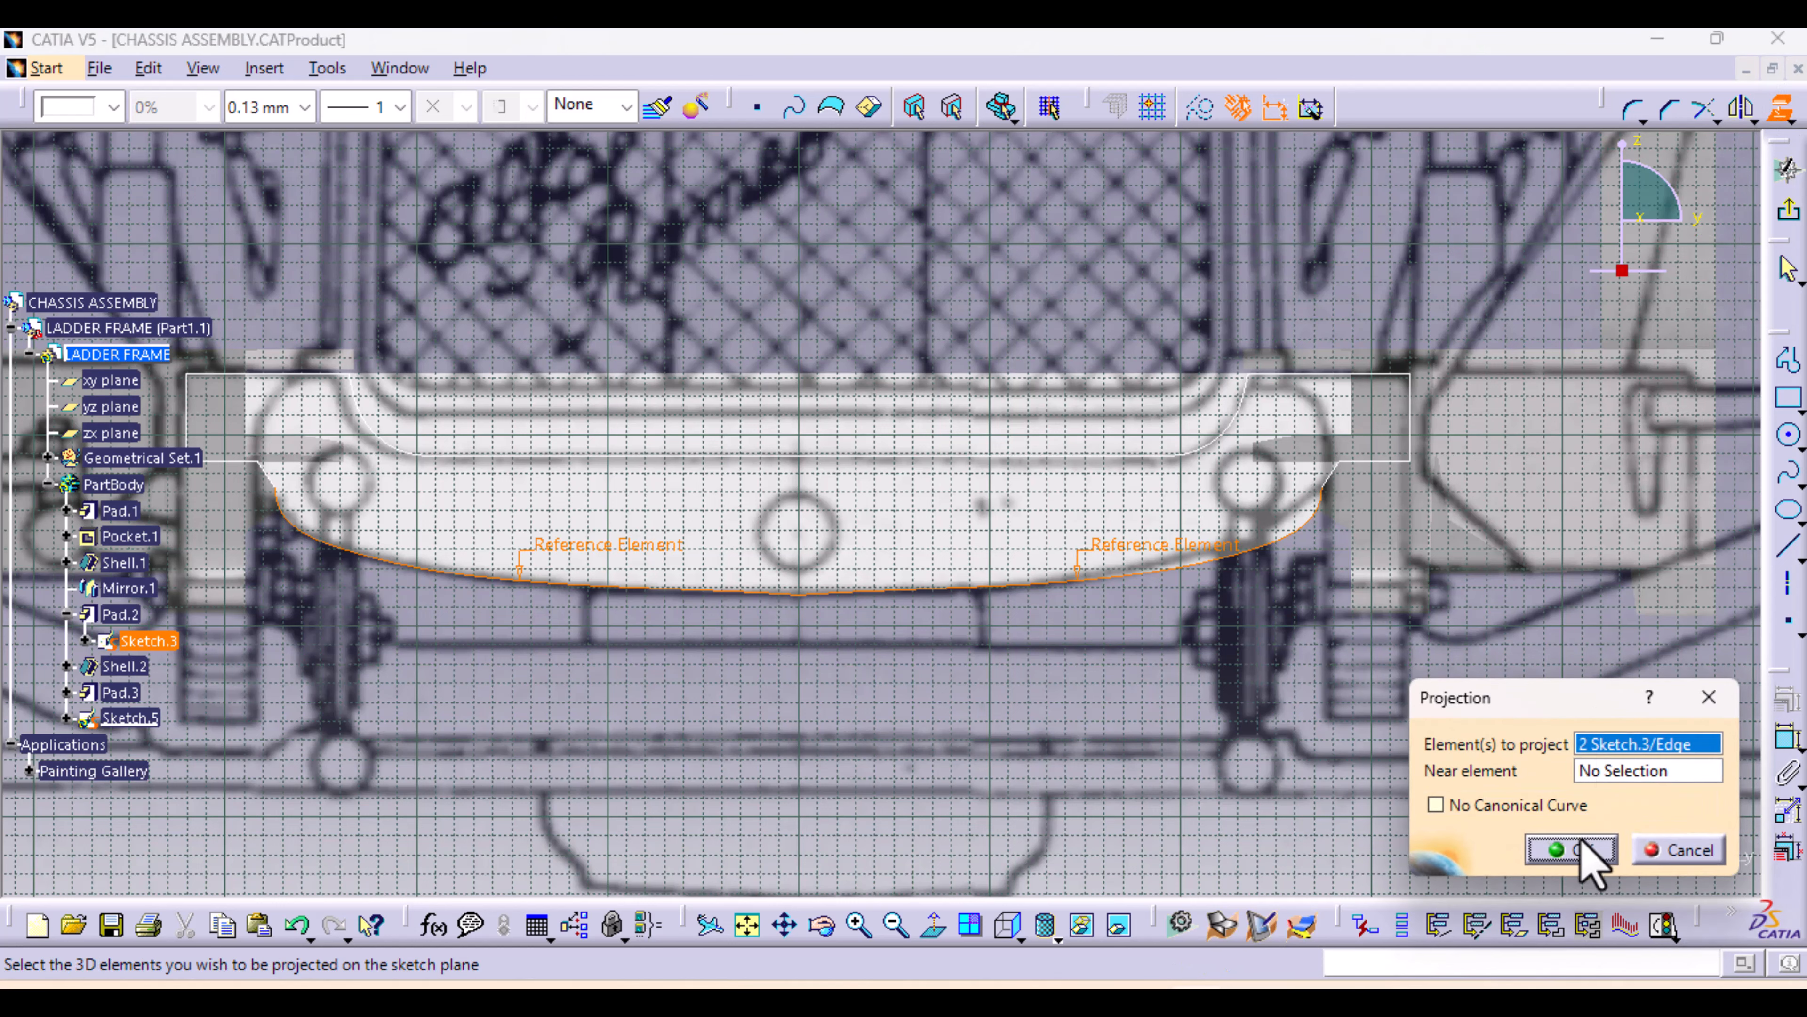
left_click(1572, 850)
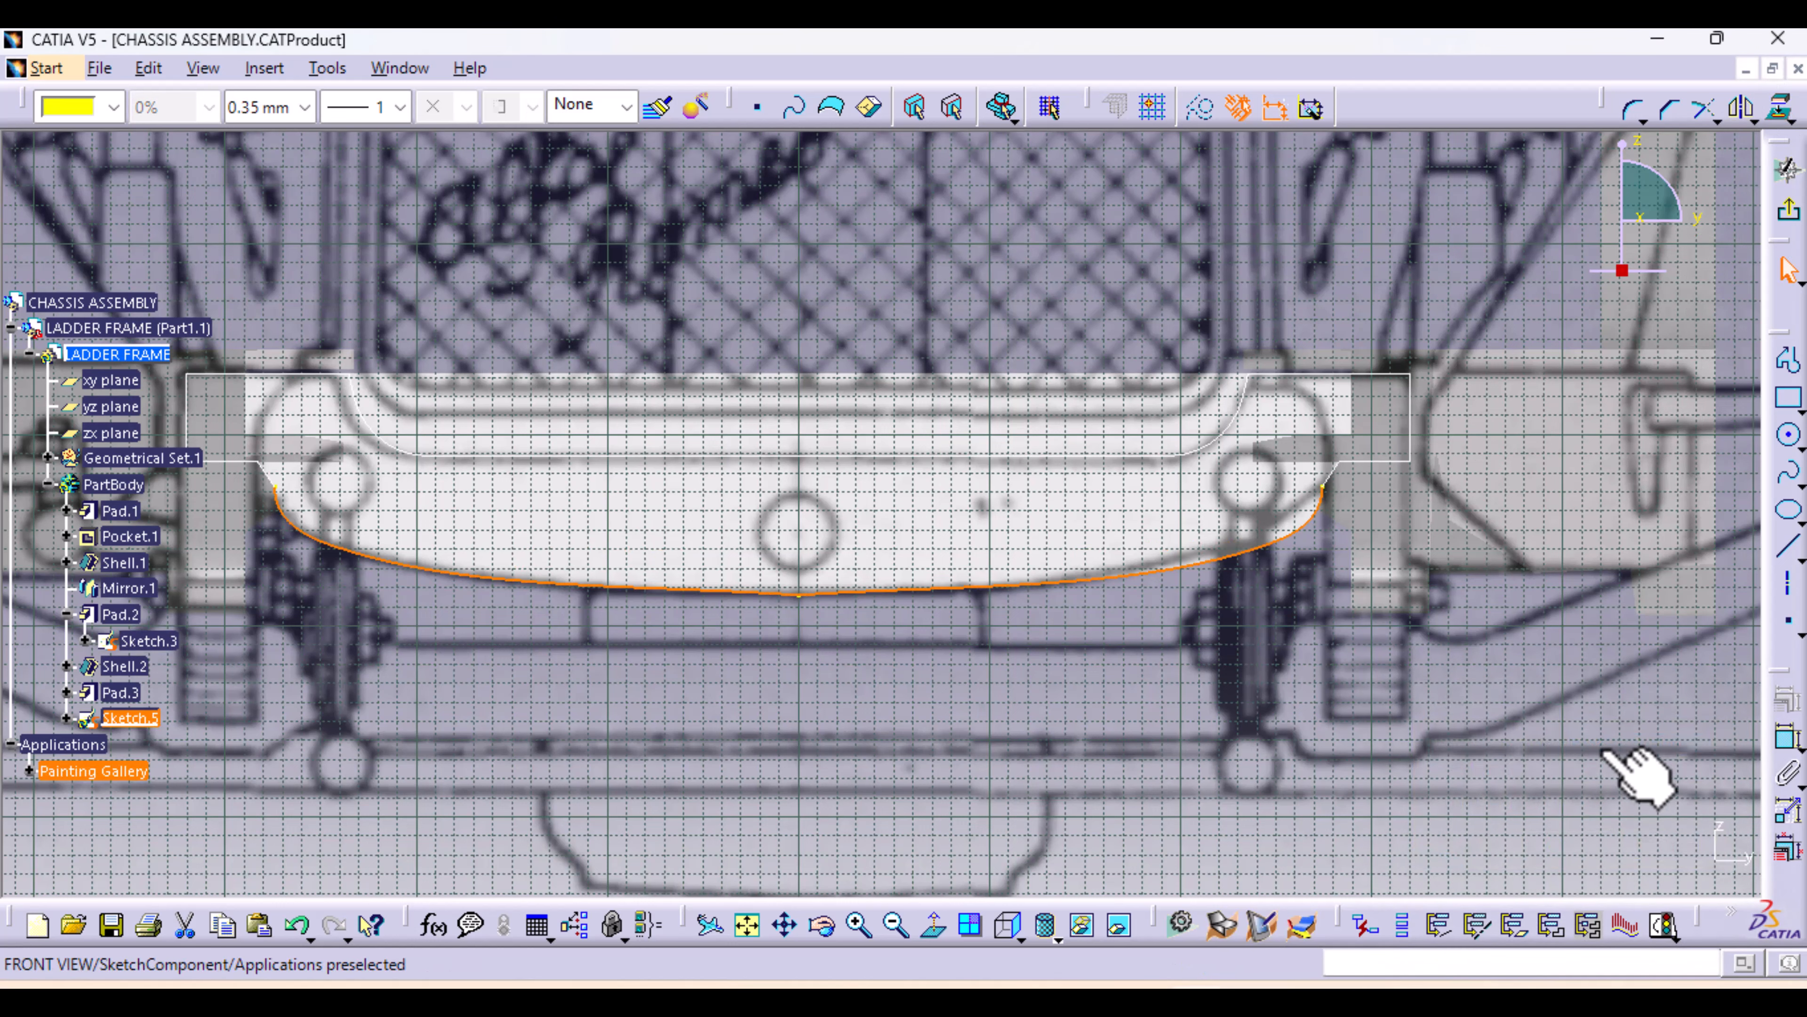
Draw a short line inward from the left end of the projected lower curve
left_click(1788, 552)
mouse_move(307, 593)
middle_mouse_down()
mouse_move(307, 513)
mouse_move(912, 545)
mouse_move(516, 480)
middle_mouse_up()
left_click(581, 507)
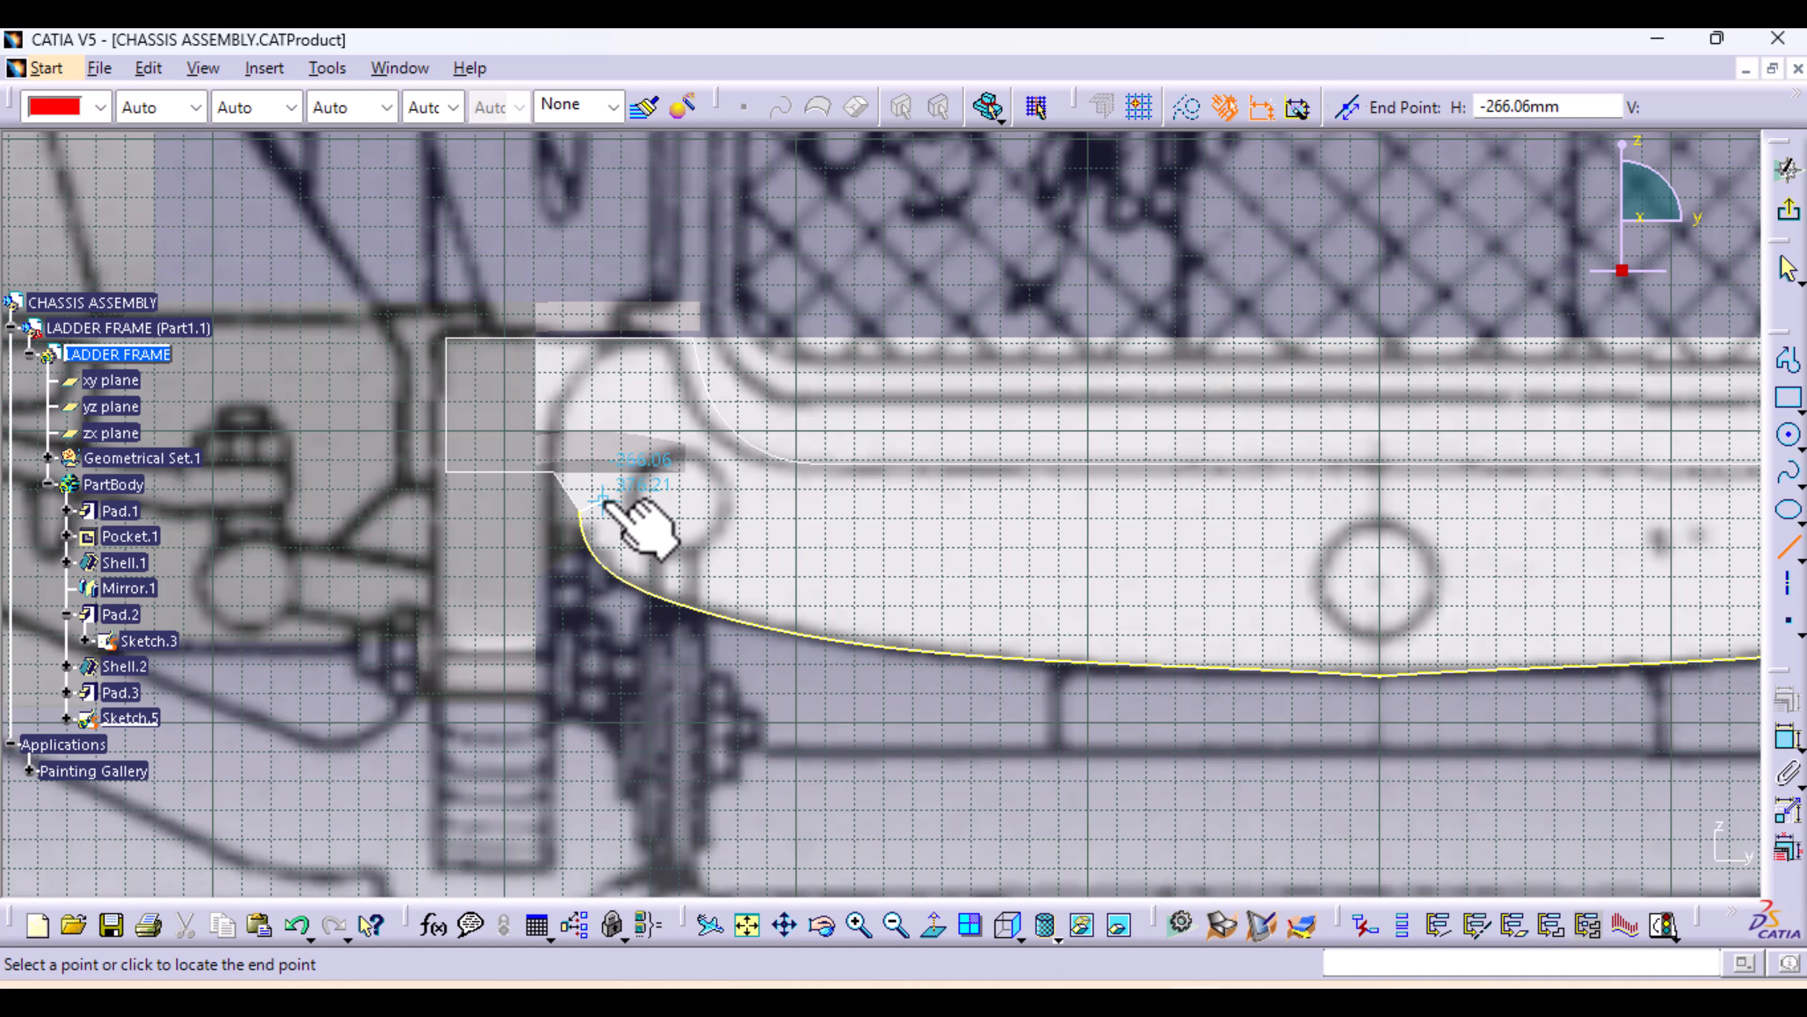
left_click(603, 498)
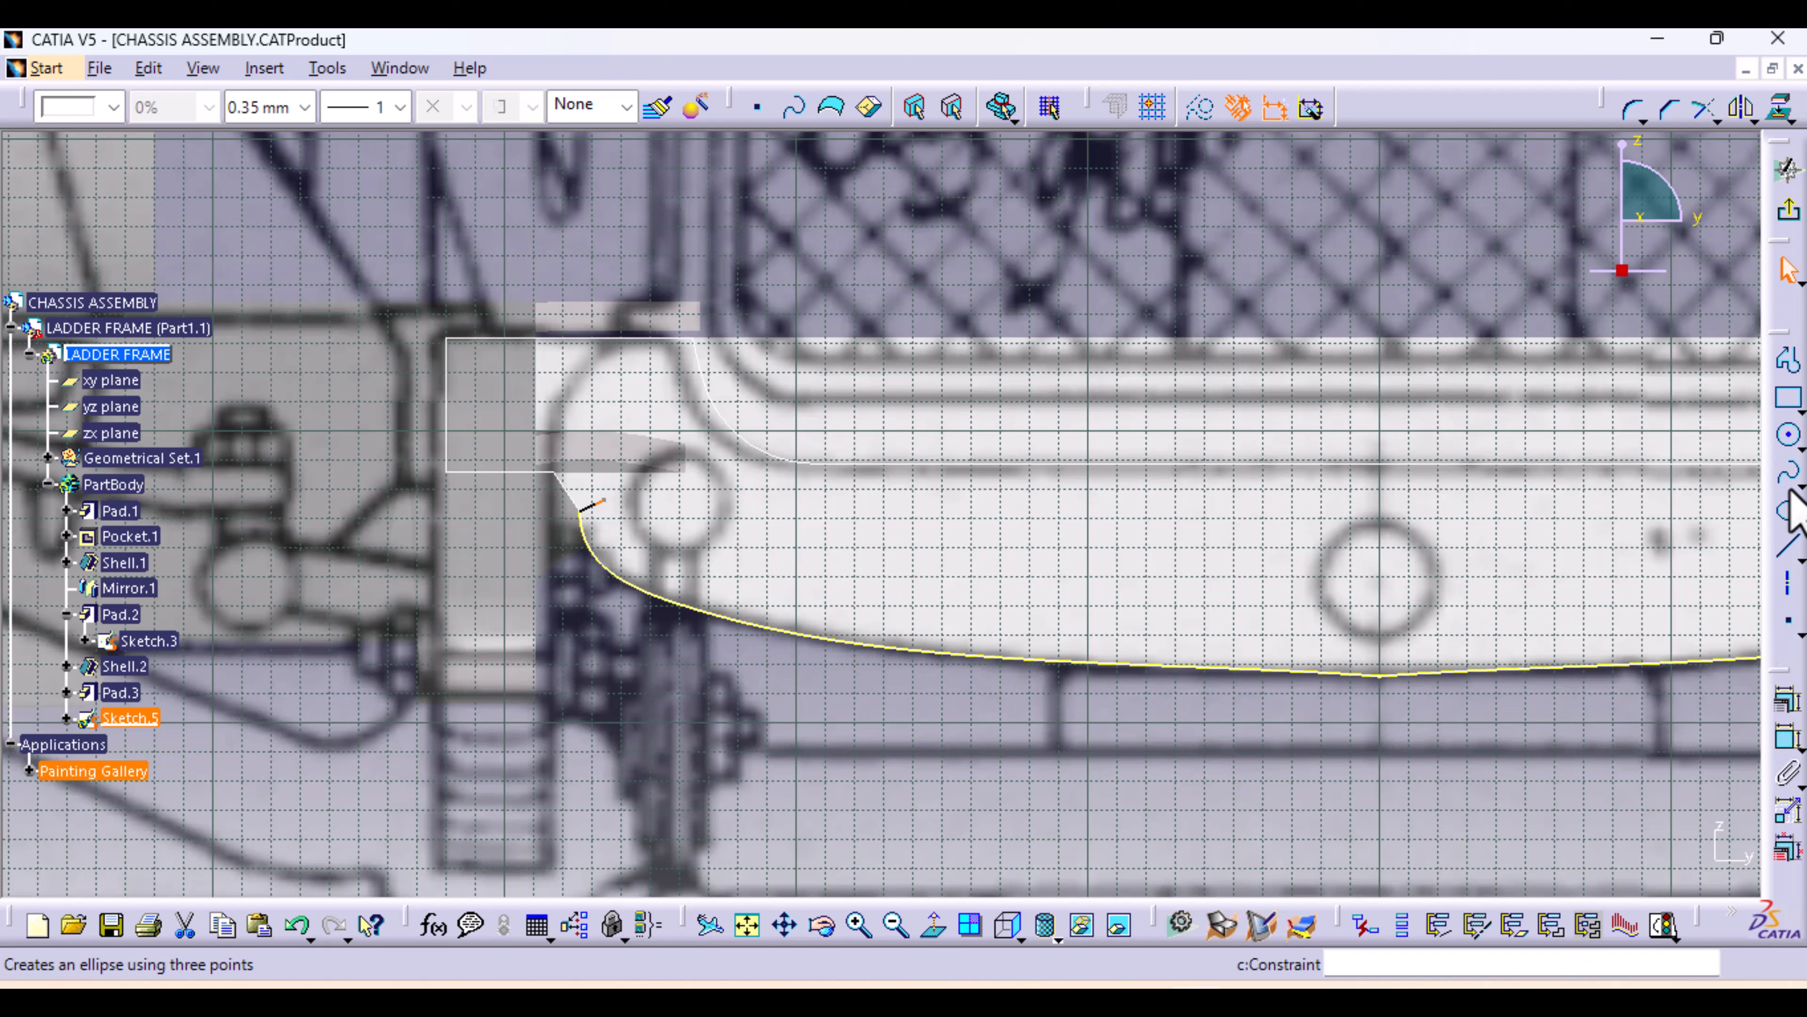
Draw a spline from the short line's inner end, following just above the projected lower curve and ending on the vertical centre axis
left_click(1788, 475)
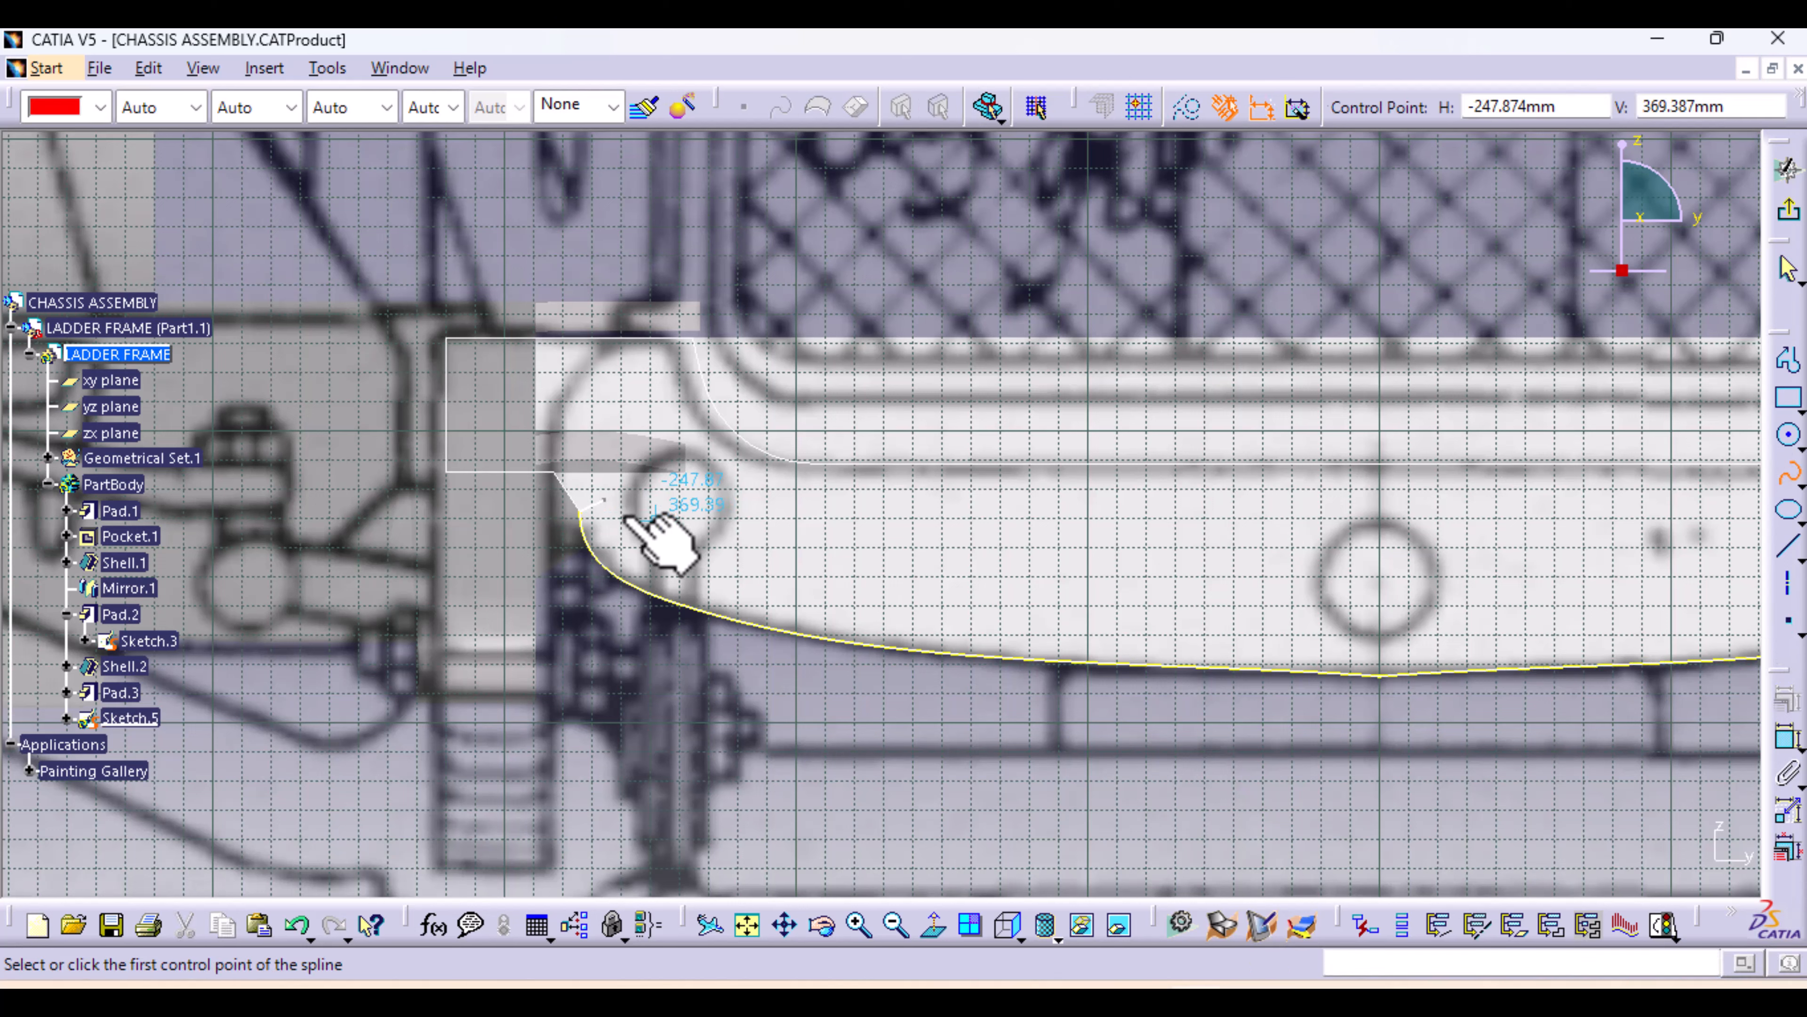
left_click(603, 499)
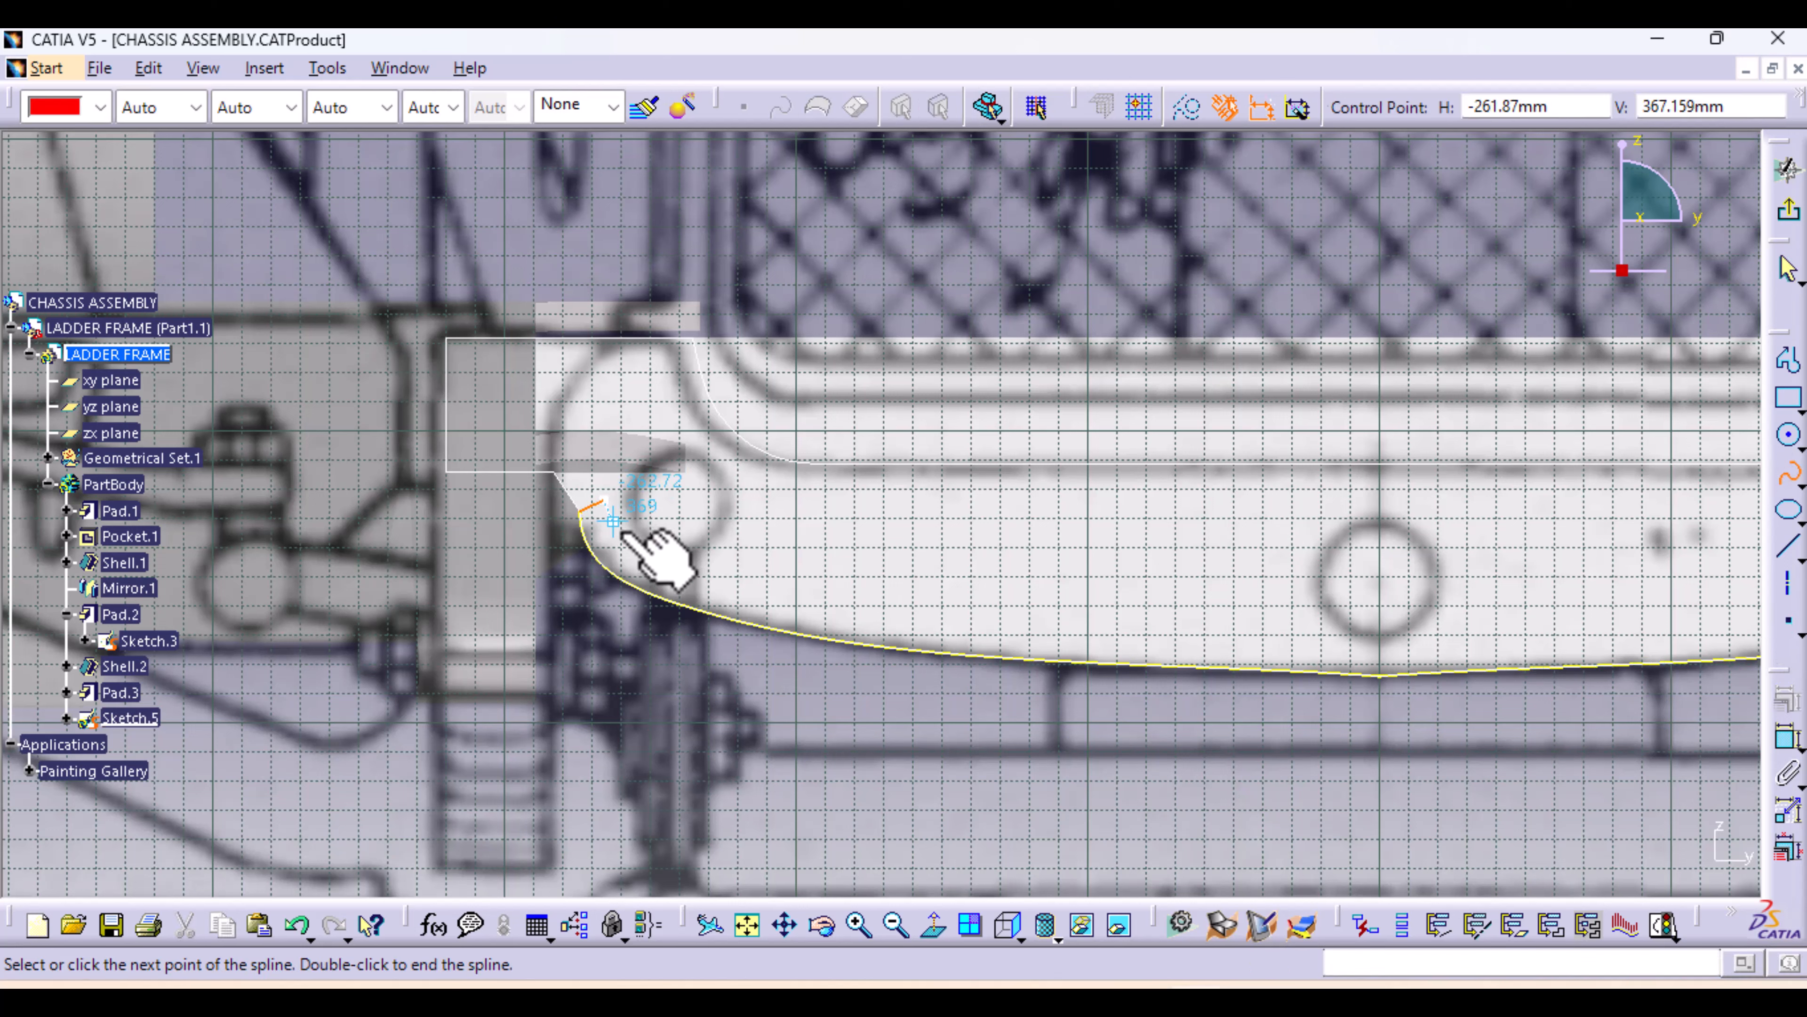
left_click(634, 541)
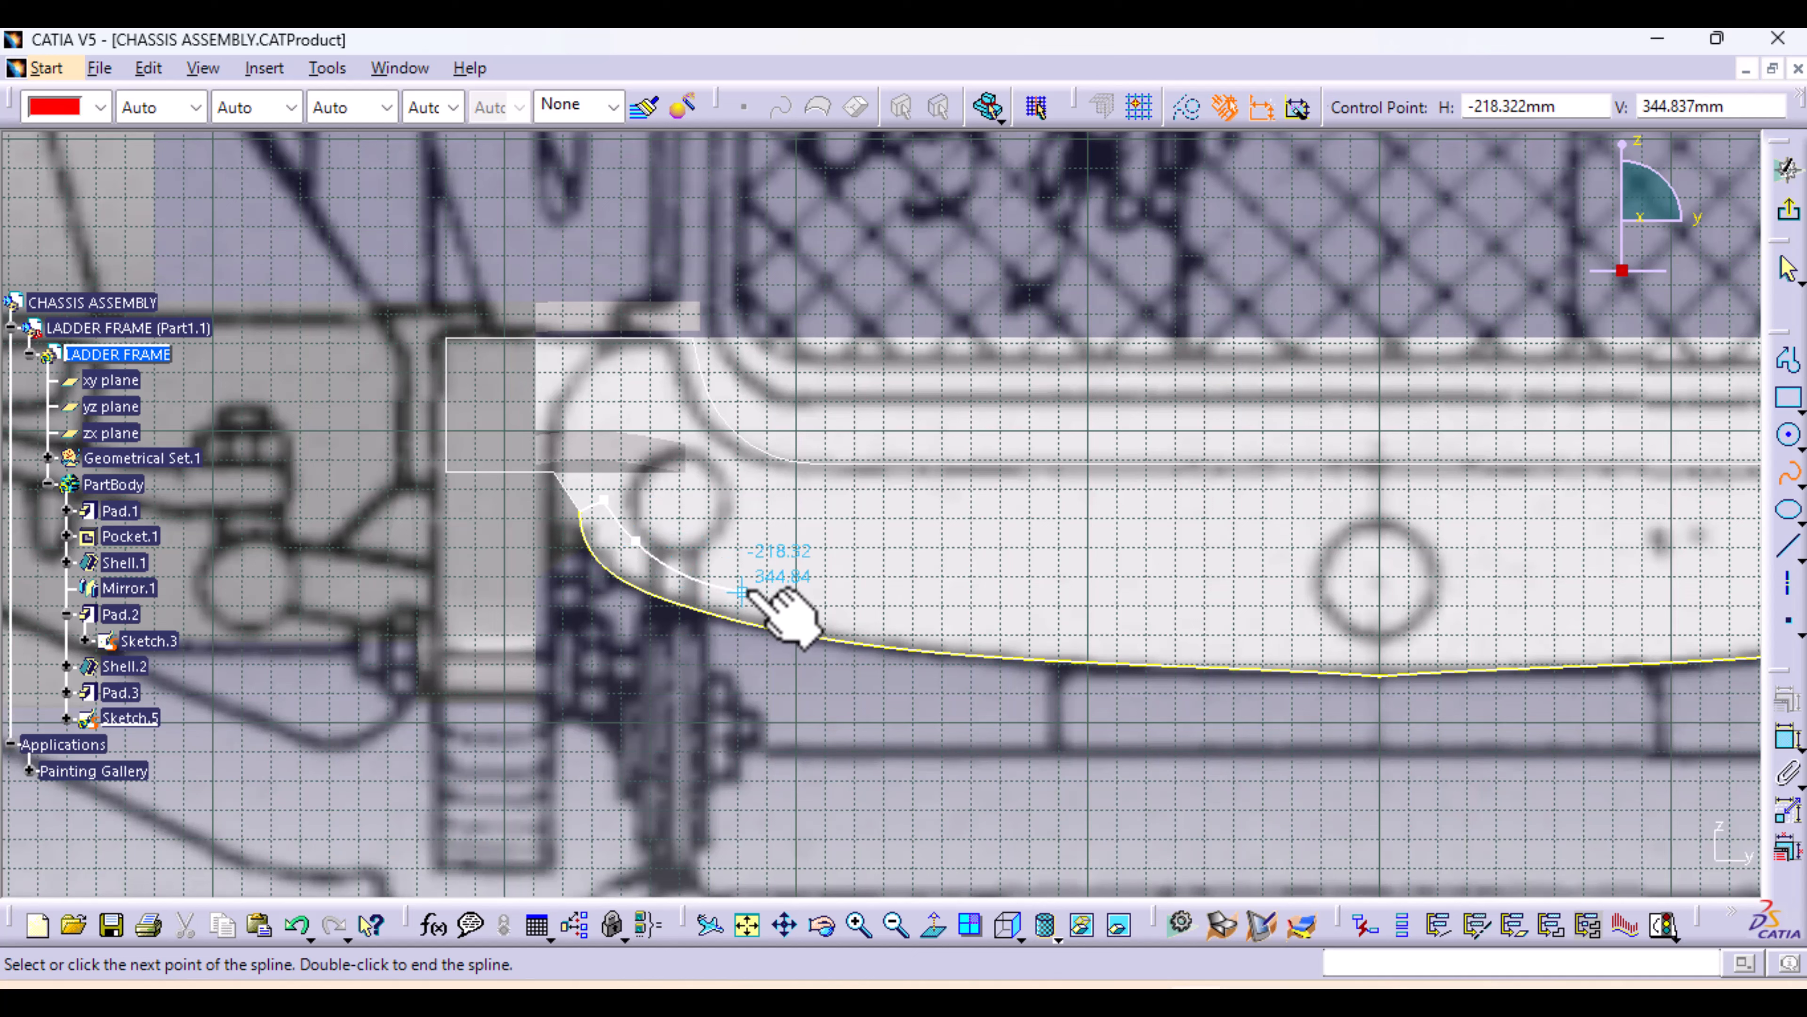
left_click(695, 572)
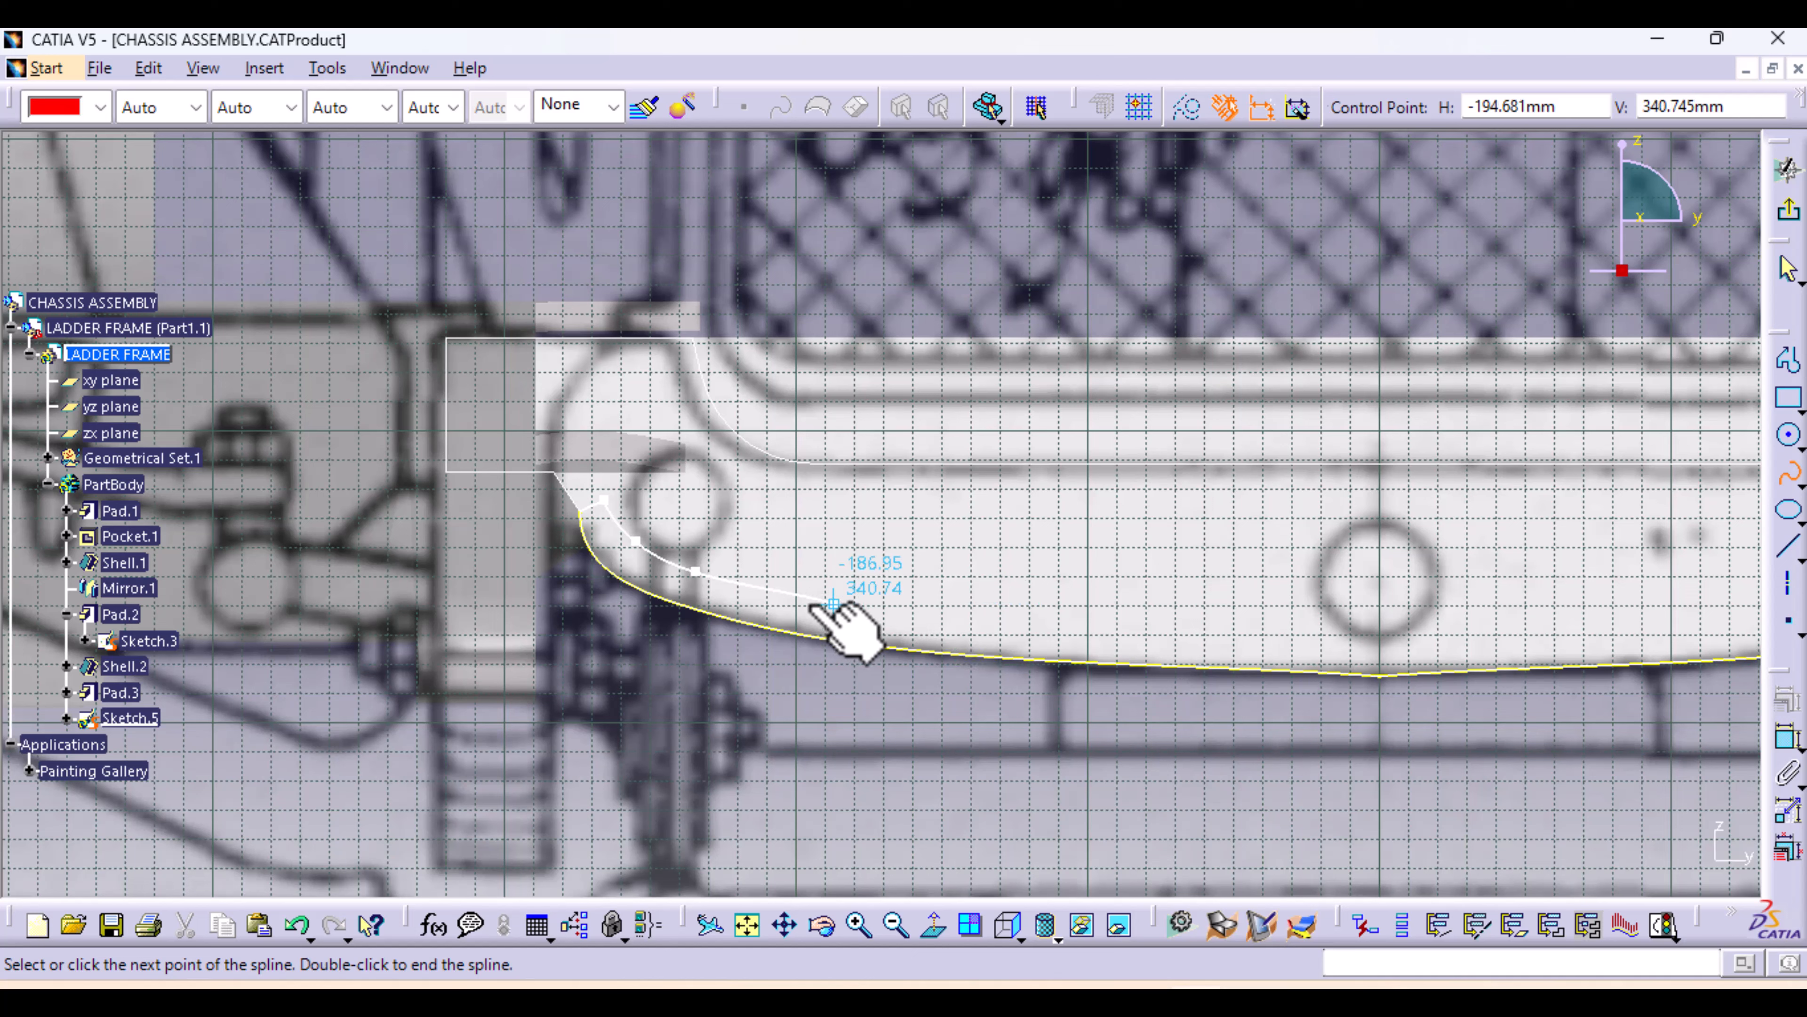
left_click(759, 586)
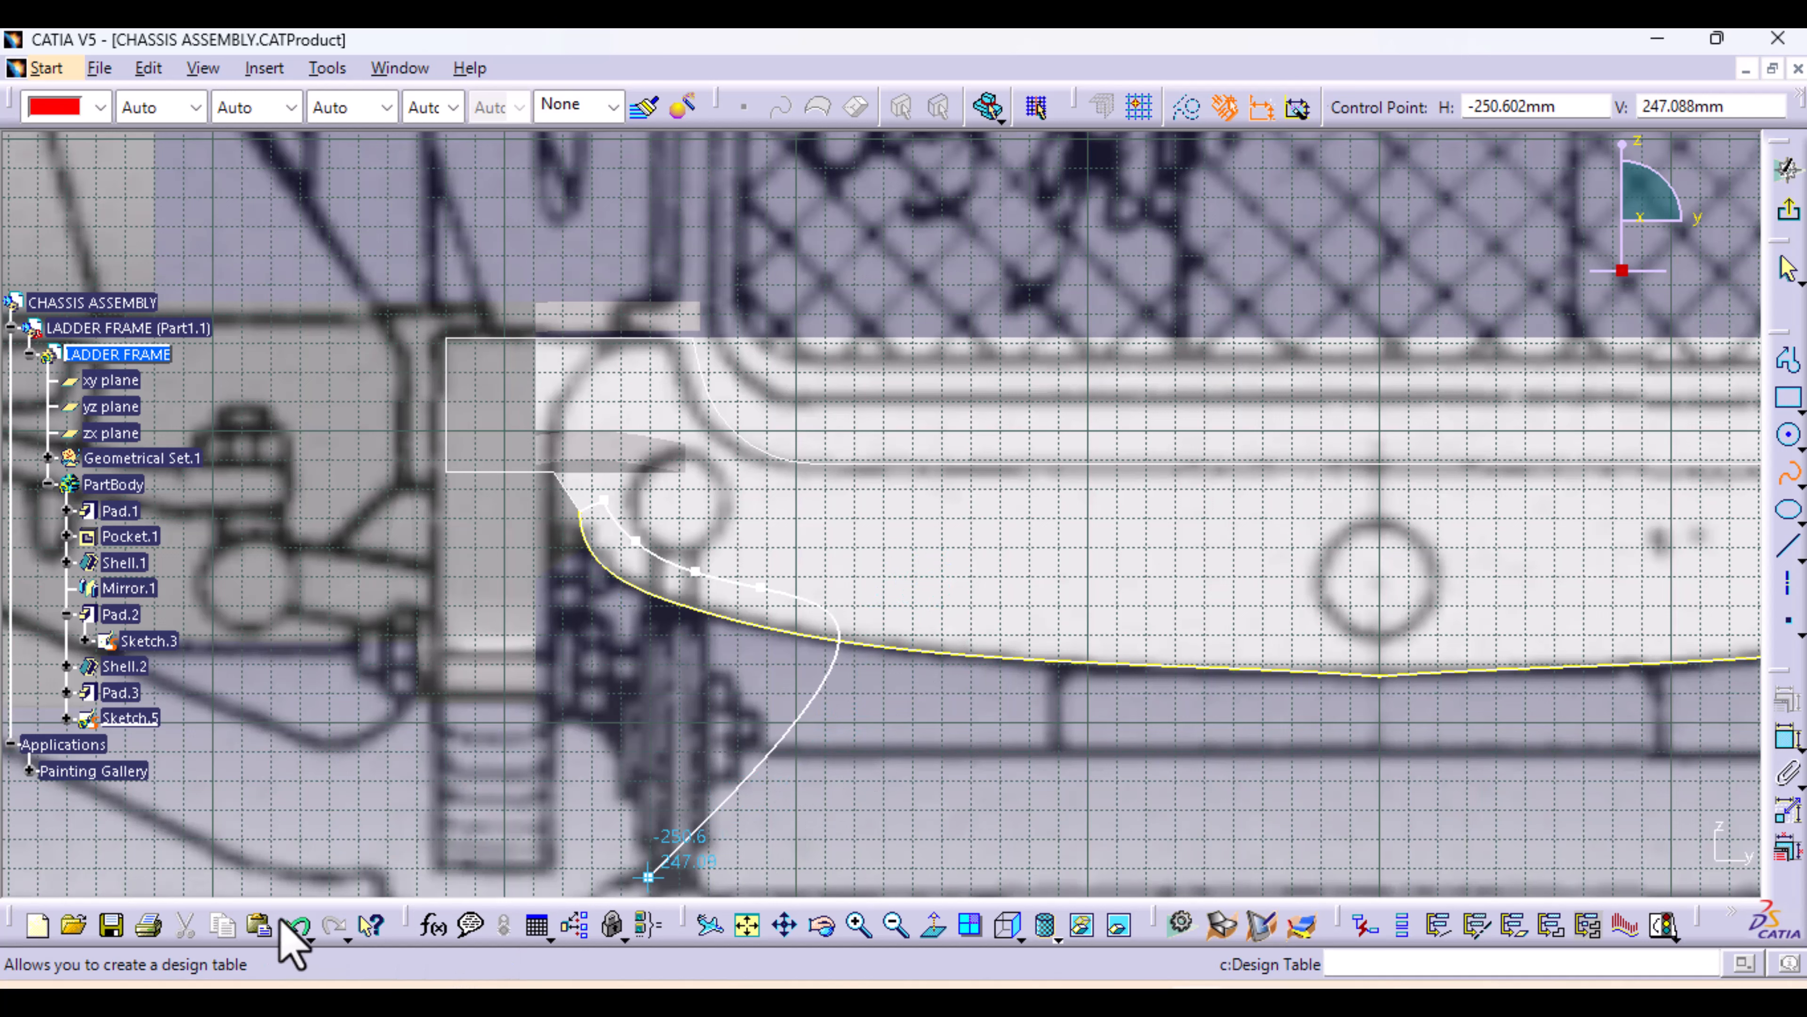
left_click(294, 927)
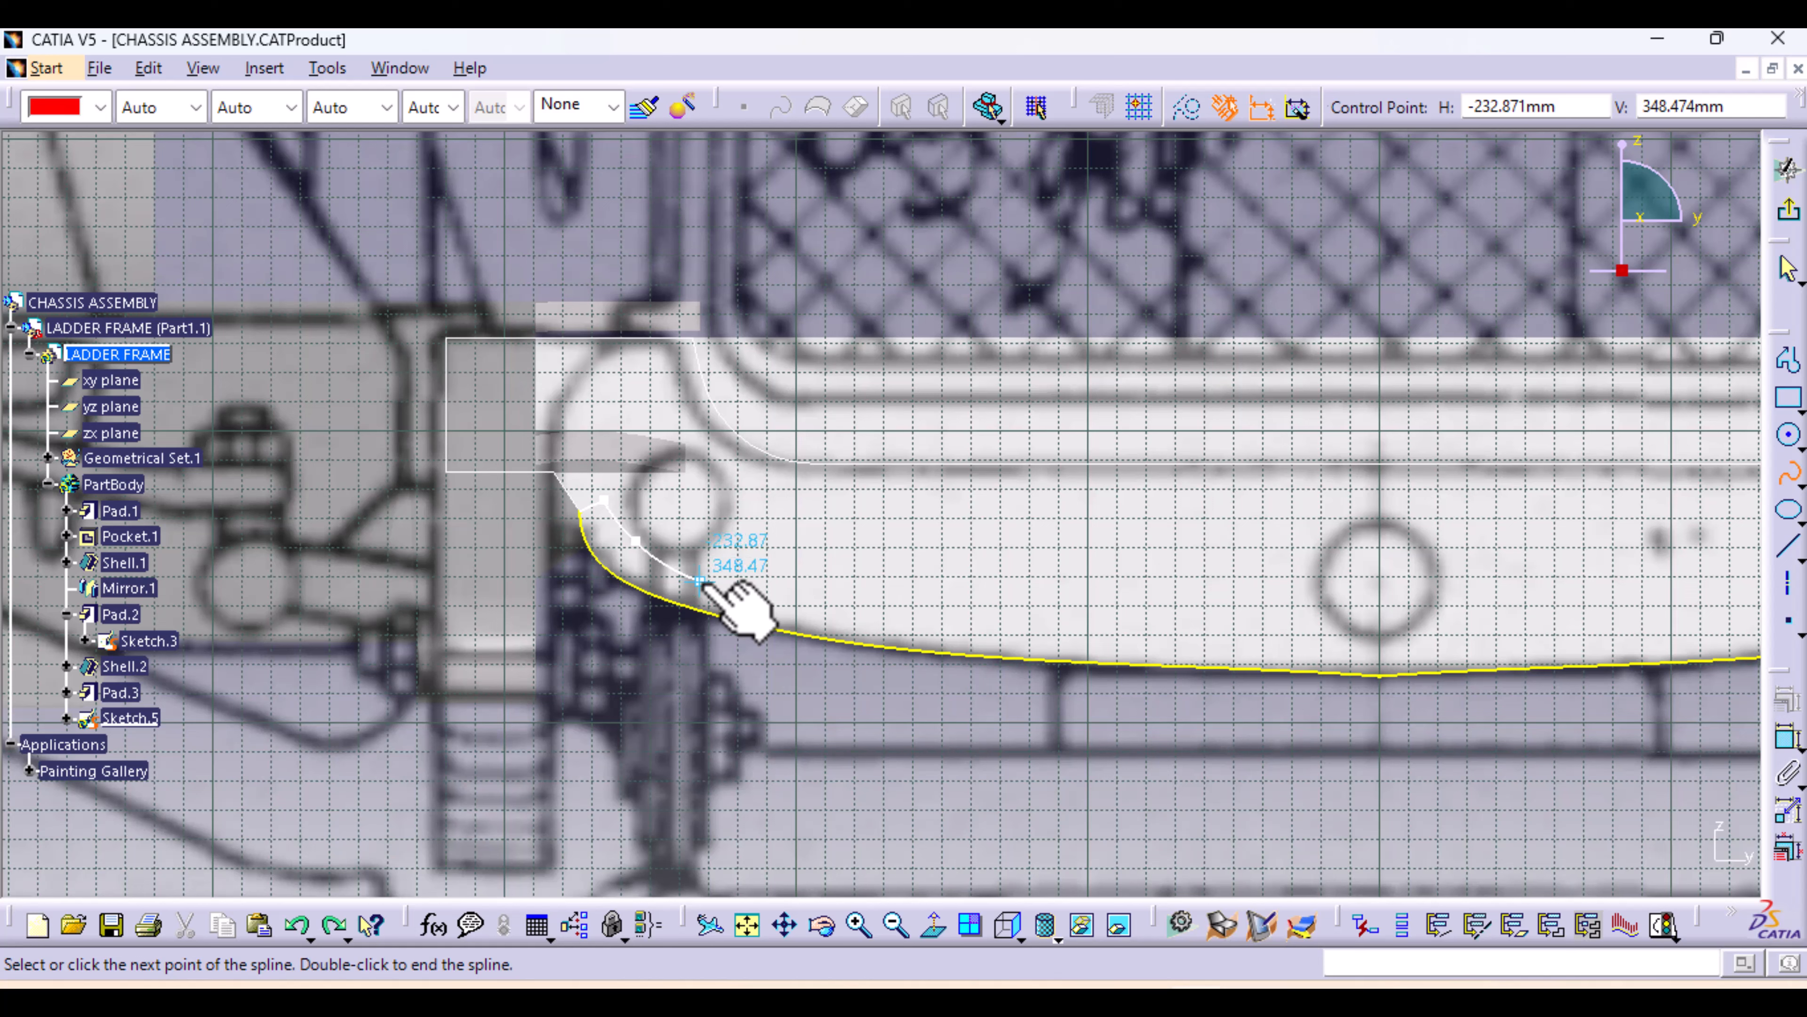
left_click(700, 580)
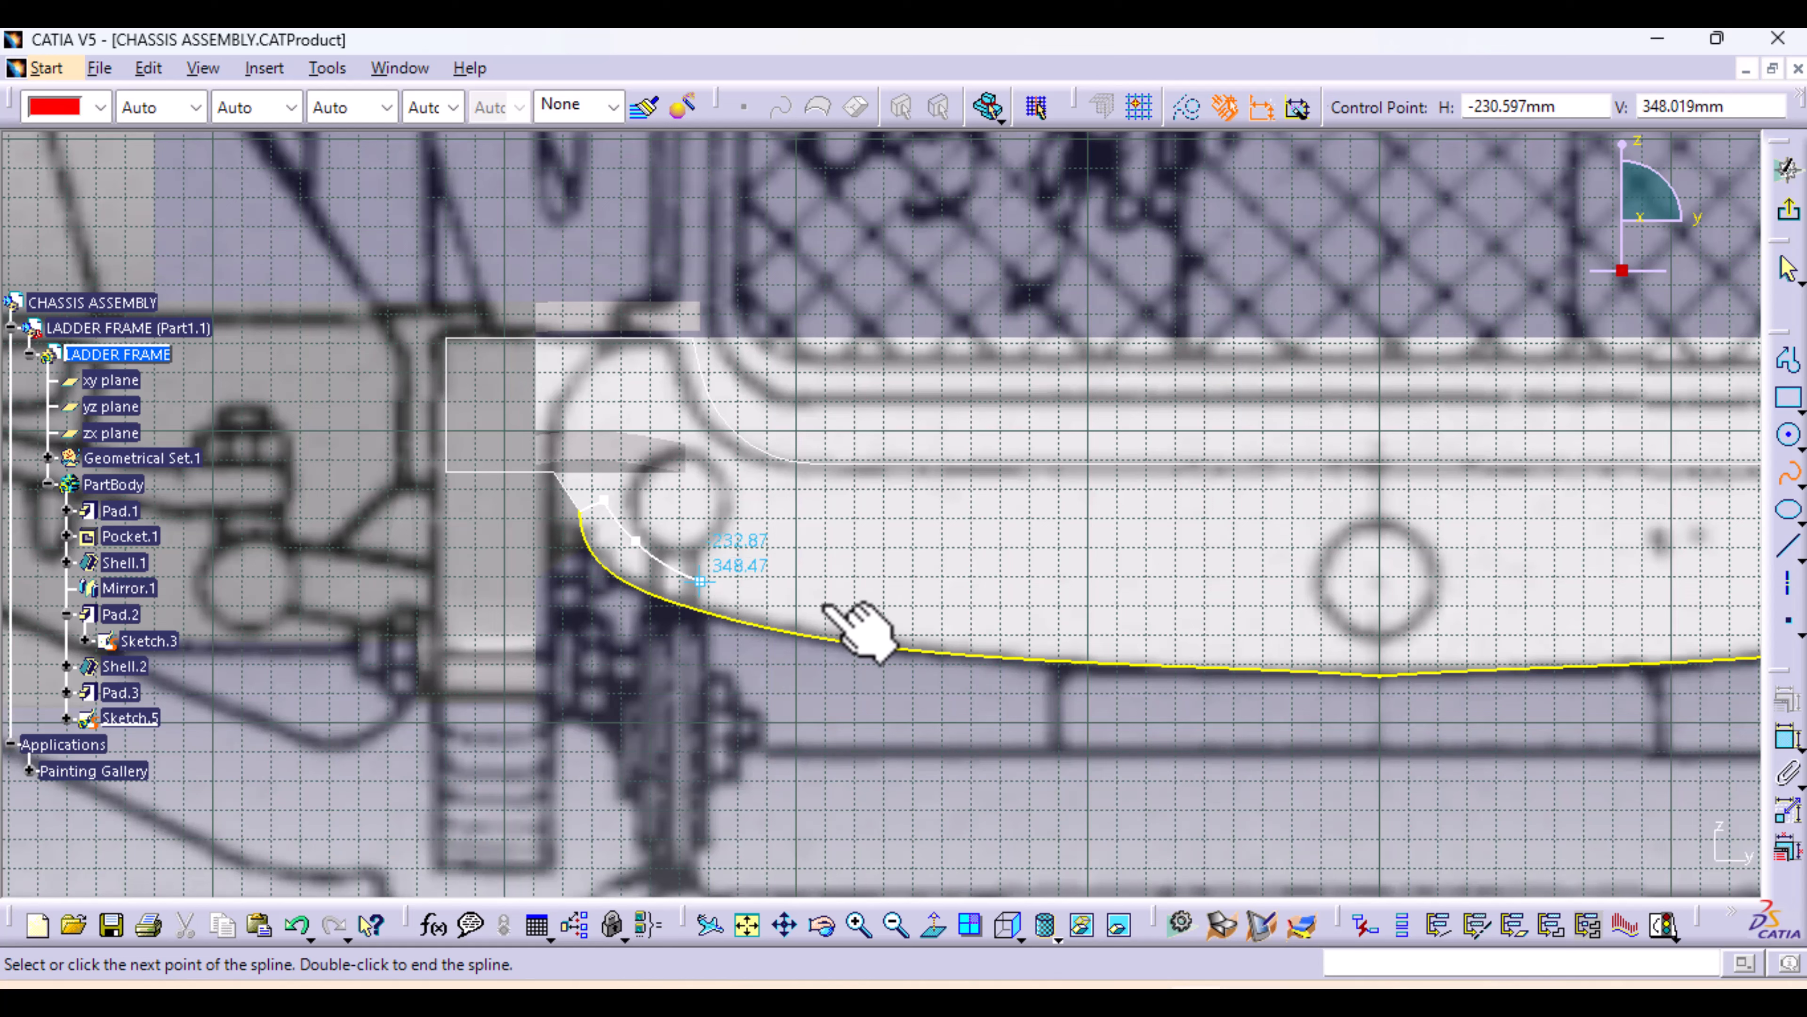
left_click(929, 628)
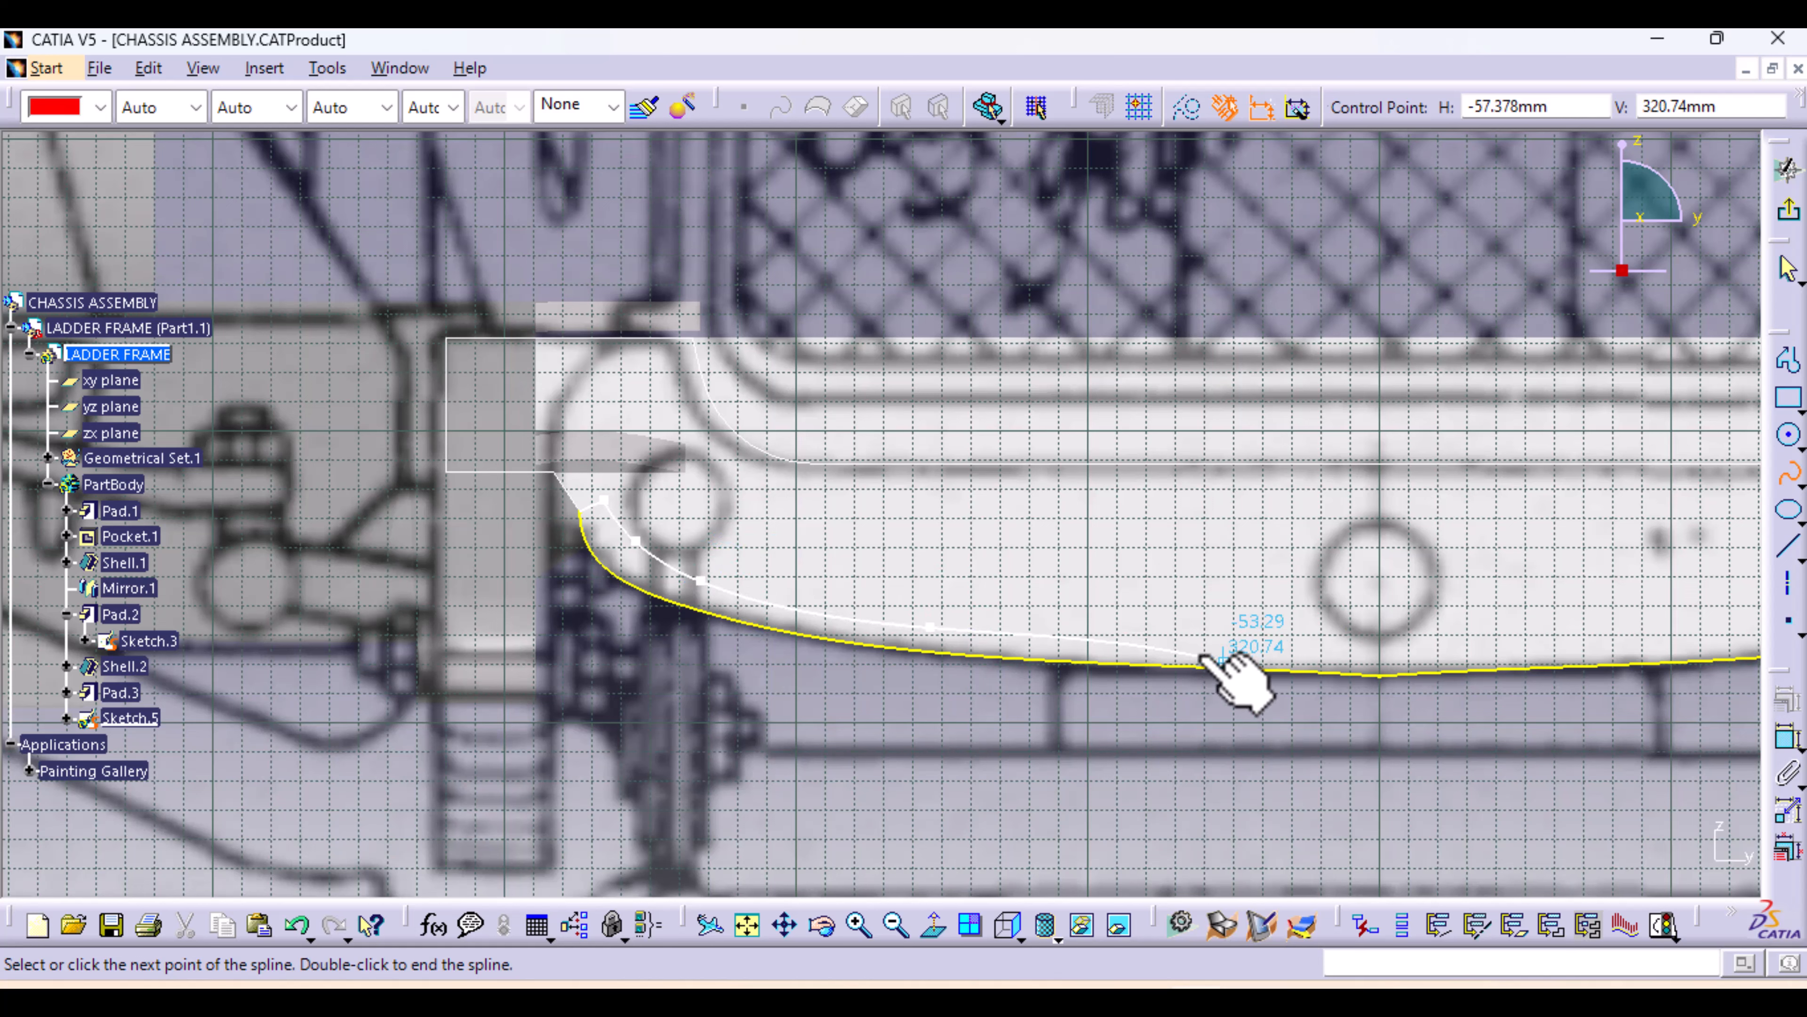
left_click(1087, 635)
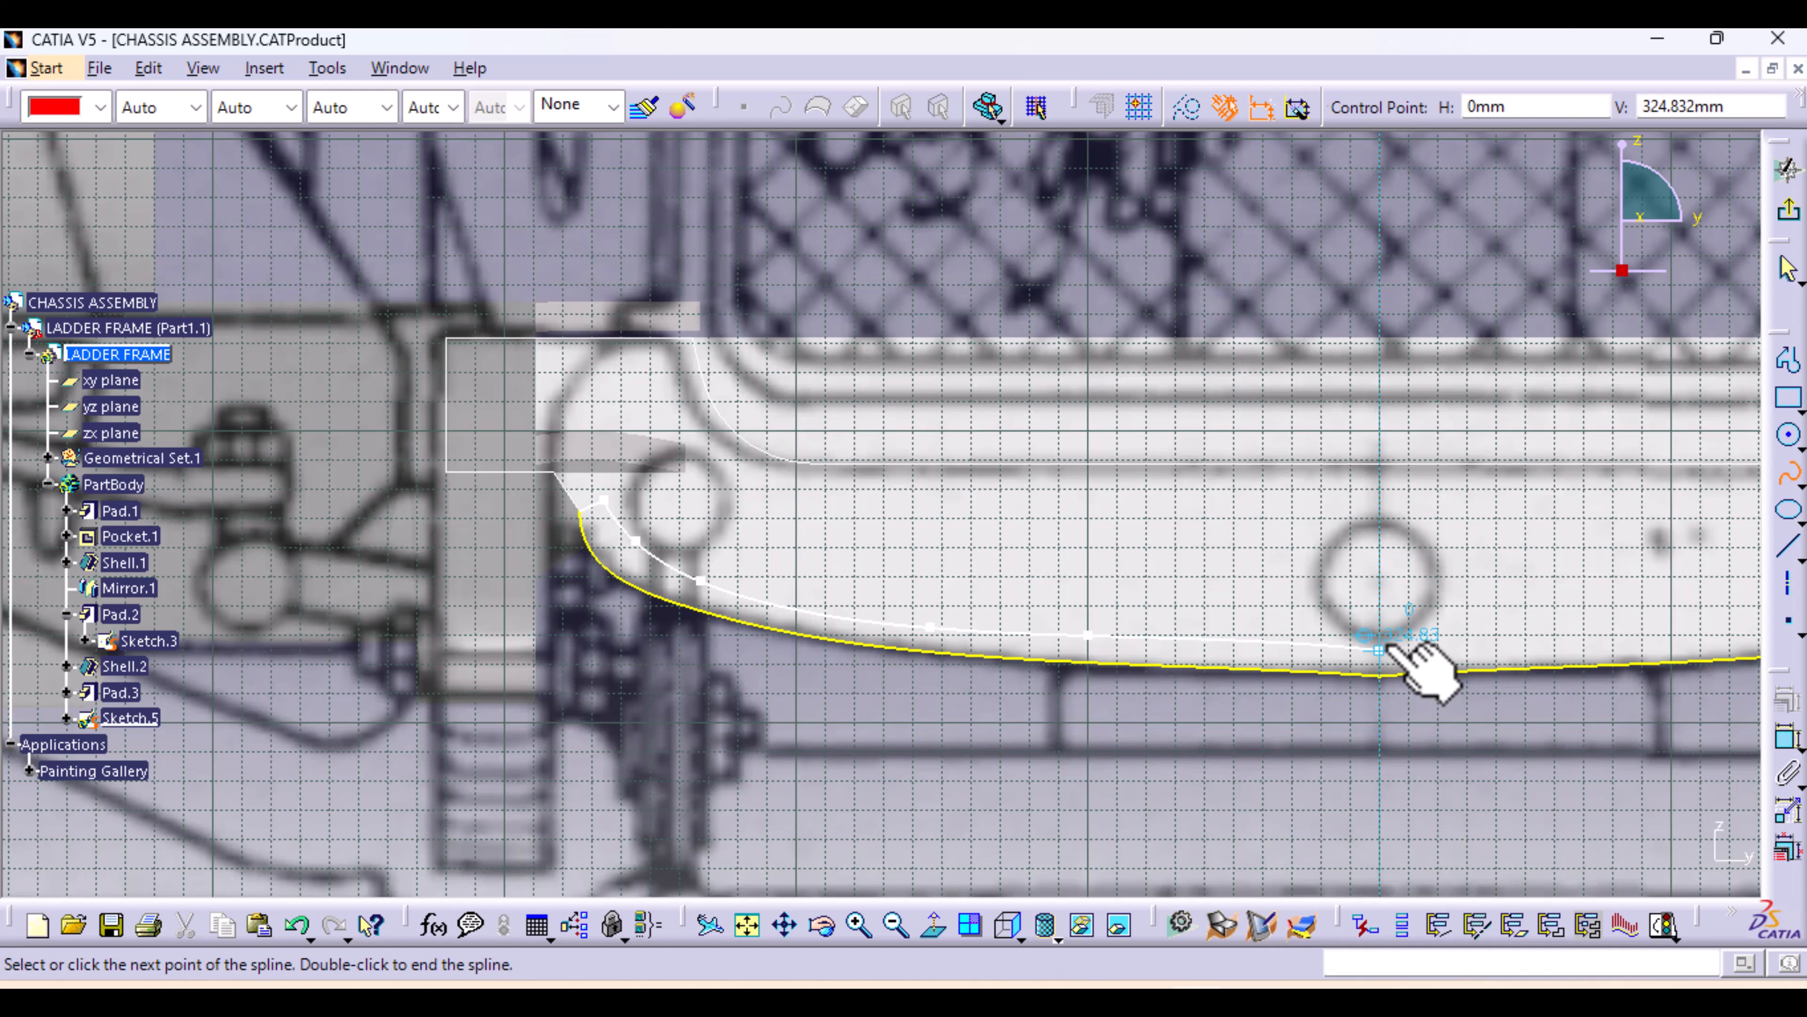
left_click(1378, 635)
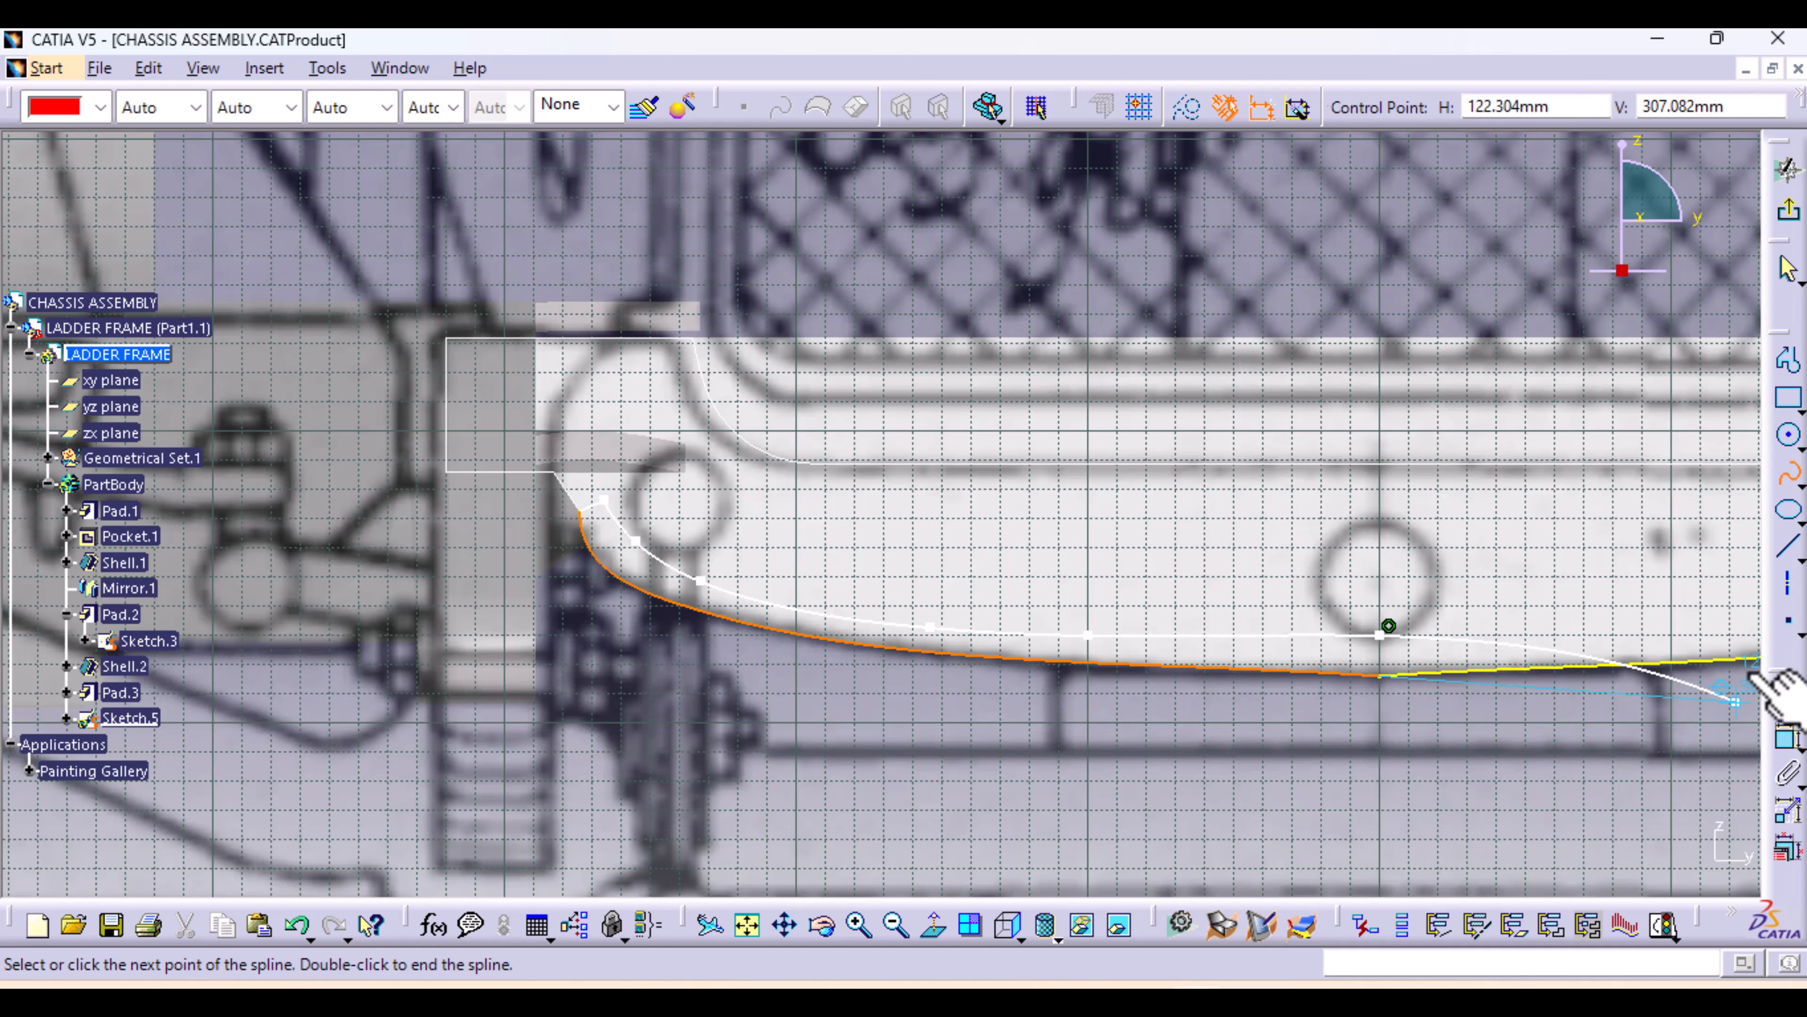
left_click(1782, 485)
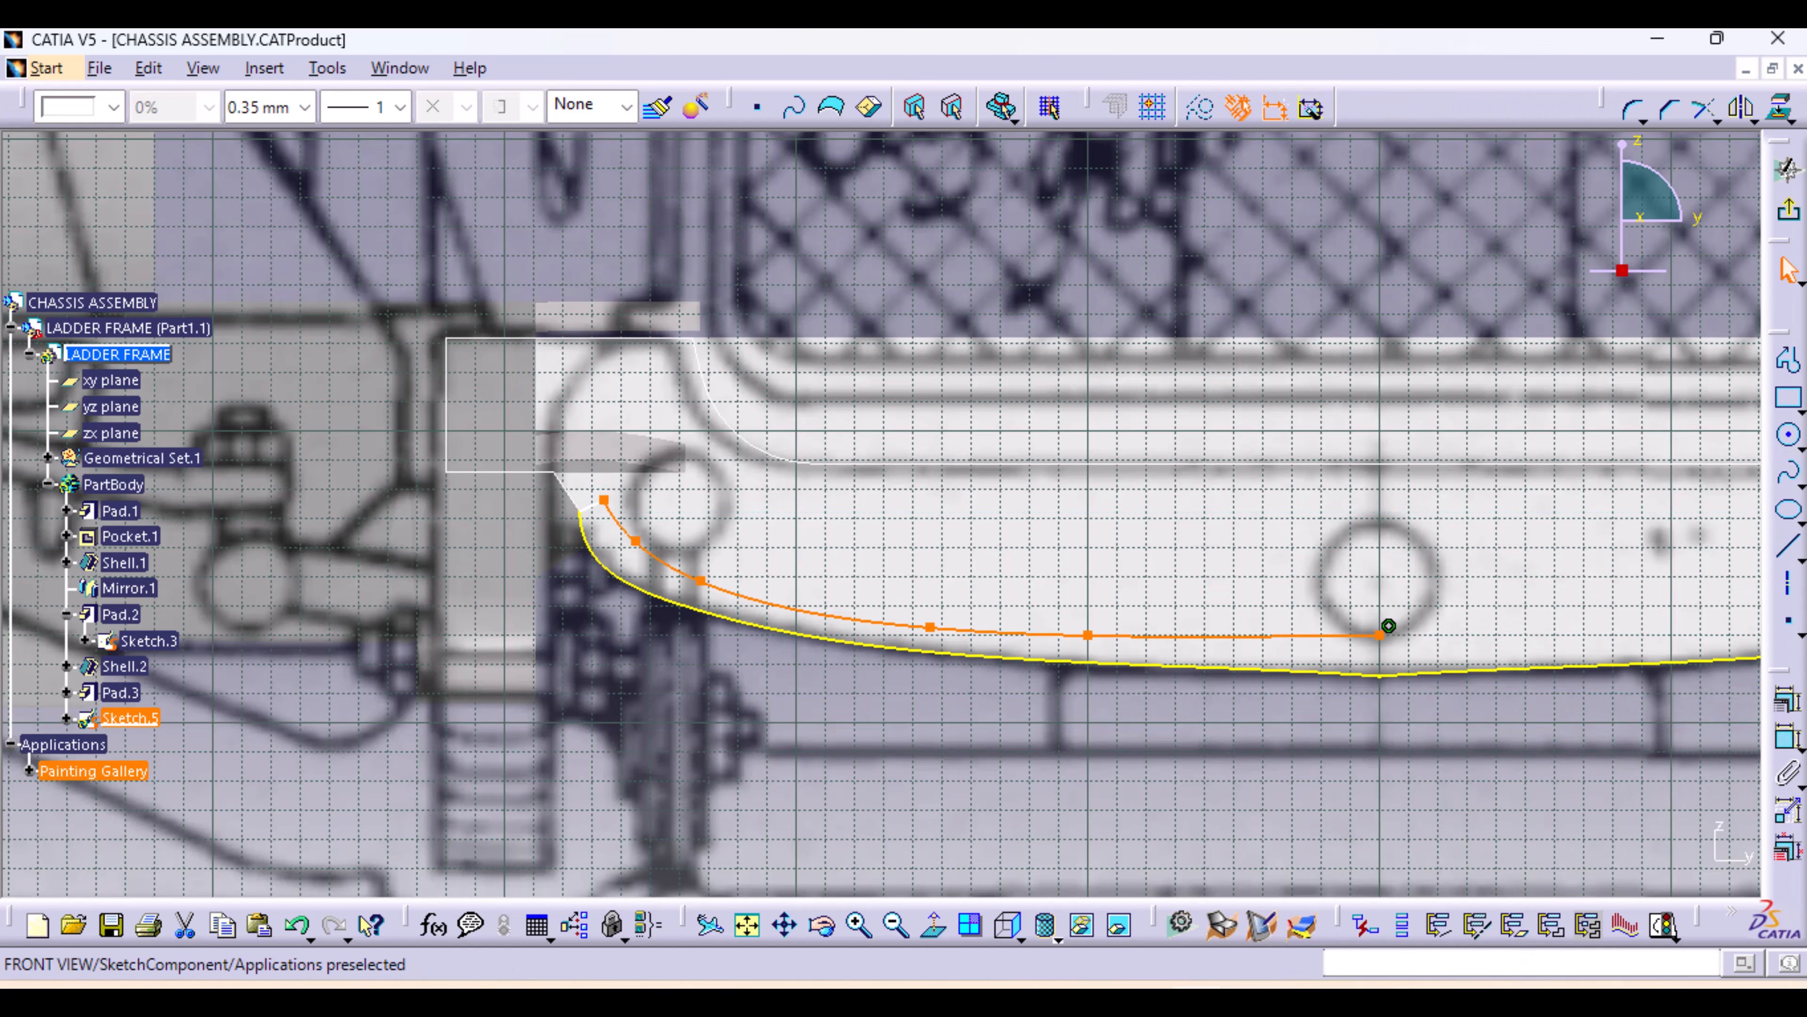
Lower the spline's last two control points toward the projected curve, placing the end point on the vertical axis at V about 323 mm
mouse_move(1121, 755)
middle_mouse_down()
mouse_move(923, 703)
mouse_move(710, 779)
mouse_move(681, 669)
middle_mouse_up()
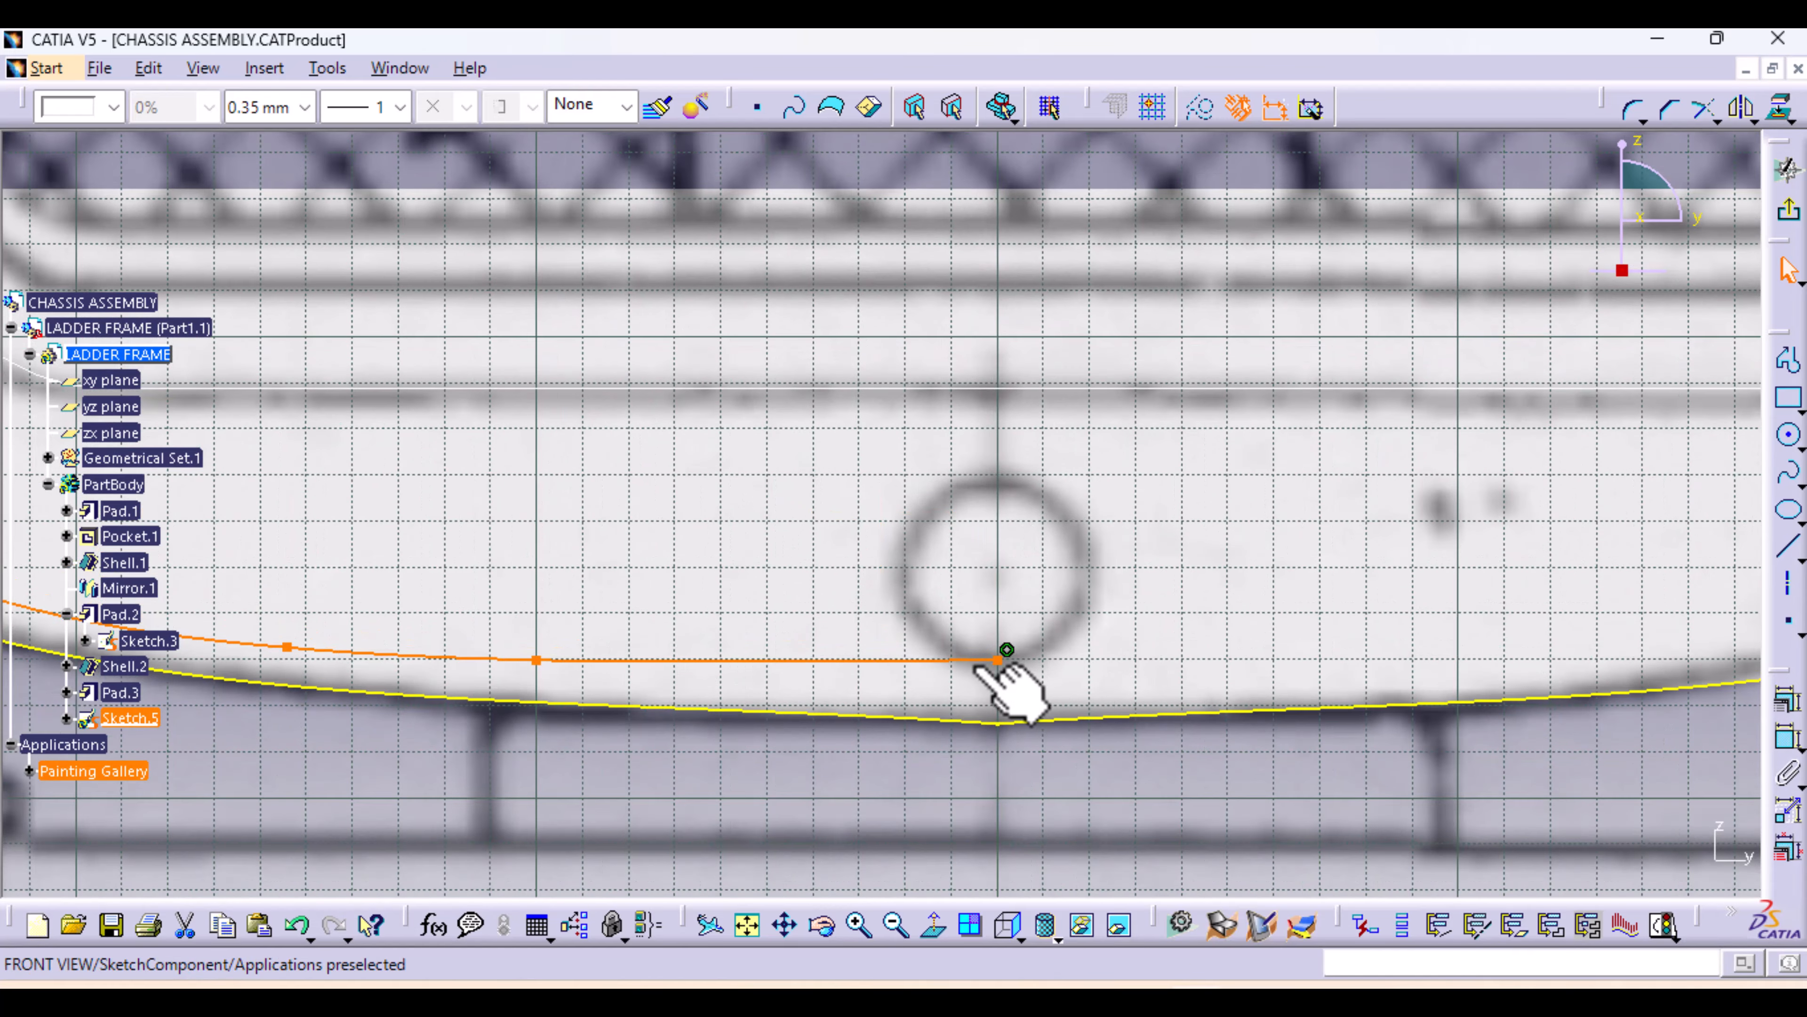
left_click(537, 661)
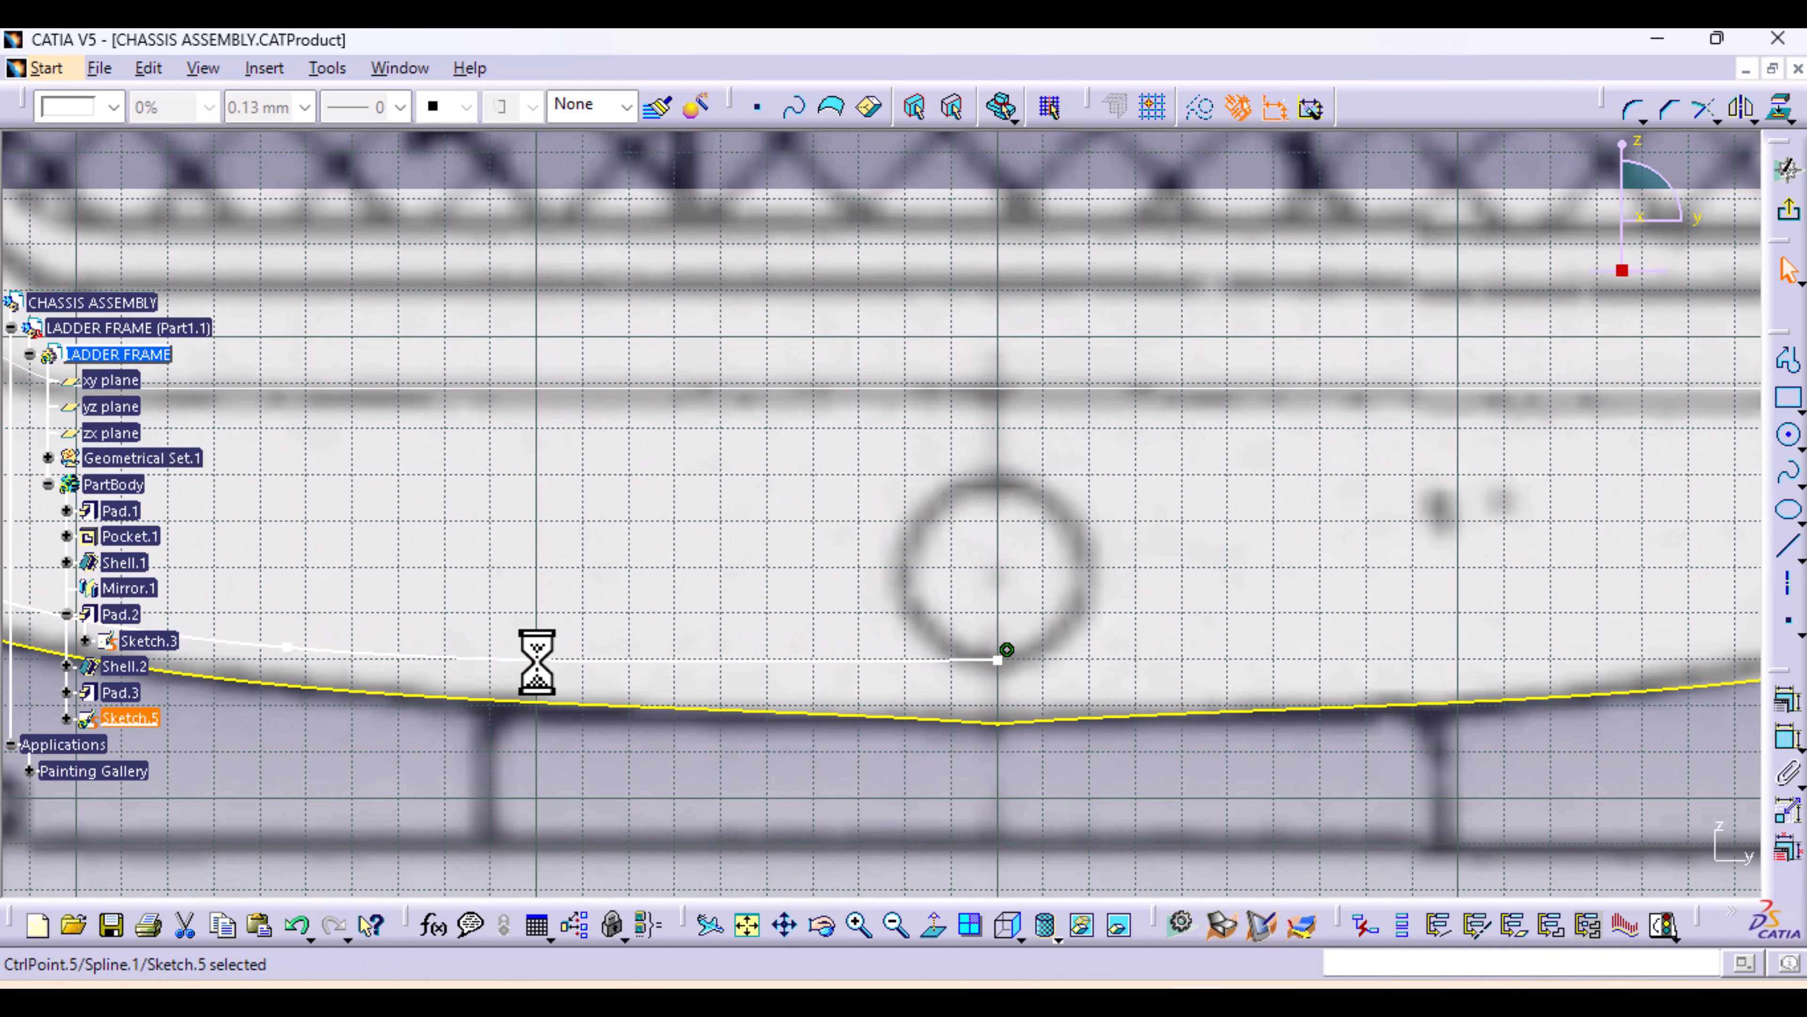
left_click_drag(536, 661, 539, 681)
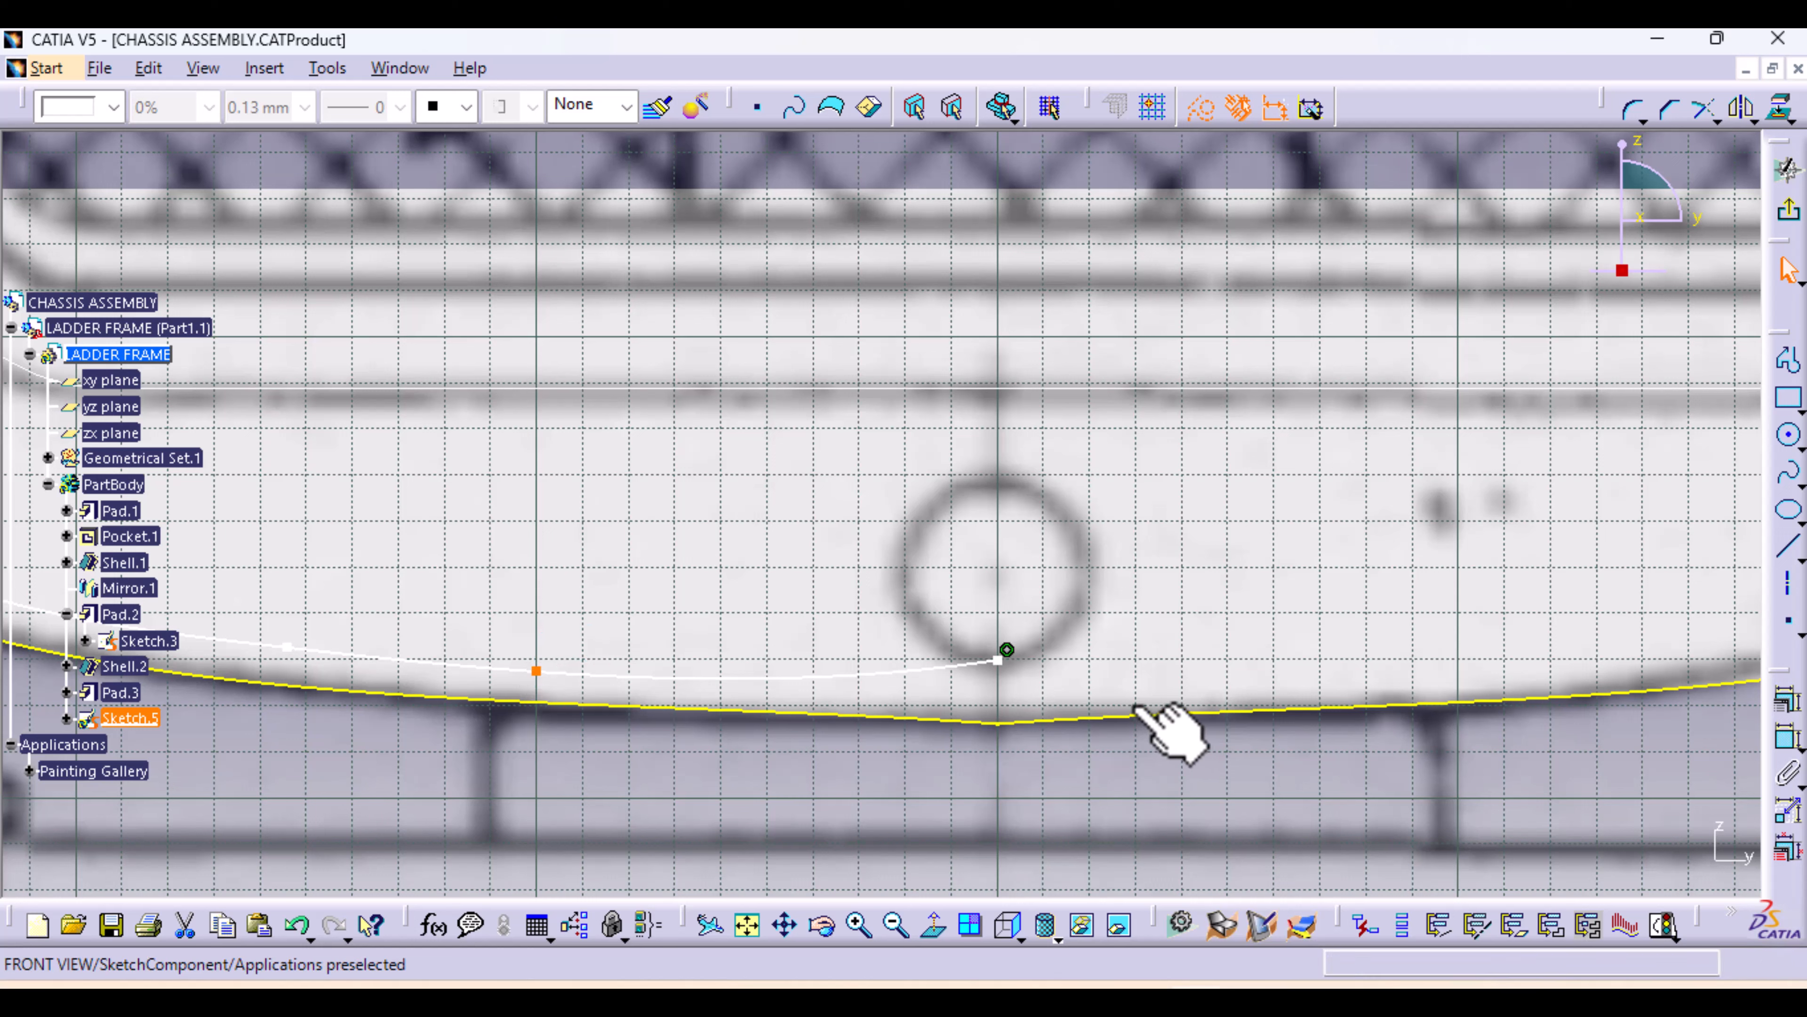
left_click_drag(997, 666, 1000, 677)
mouse_move(1032, 684)
middle_mouse_down()
mouse_move(1118, 598)
mouse_move(1160, 725)
middle_mouse_up()
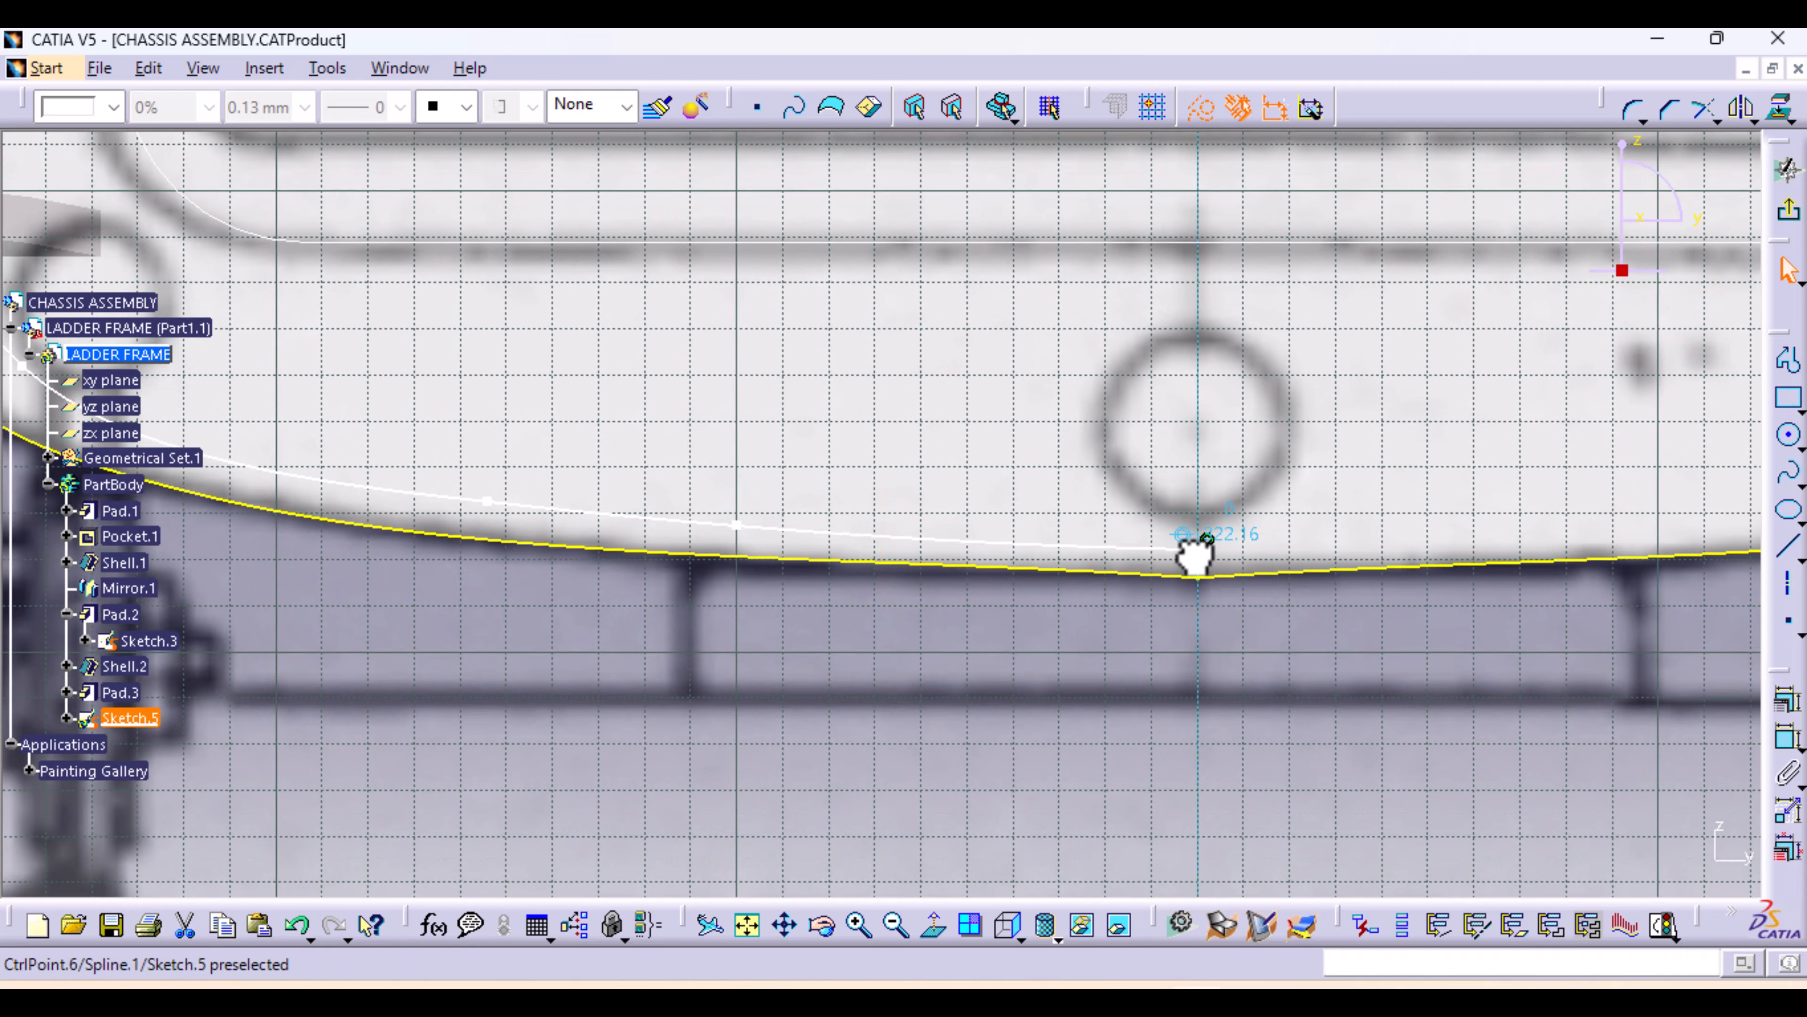
left_click_drag(1198, 547, 1200, 549)
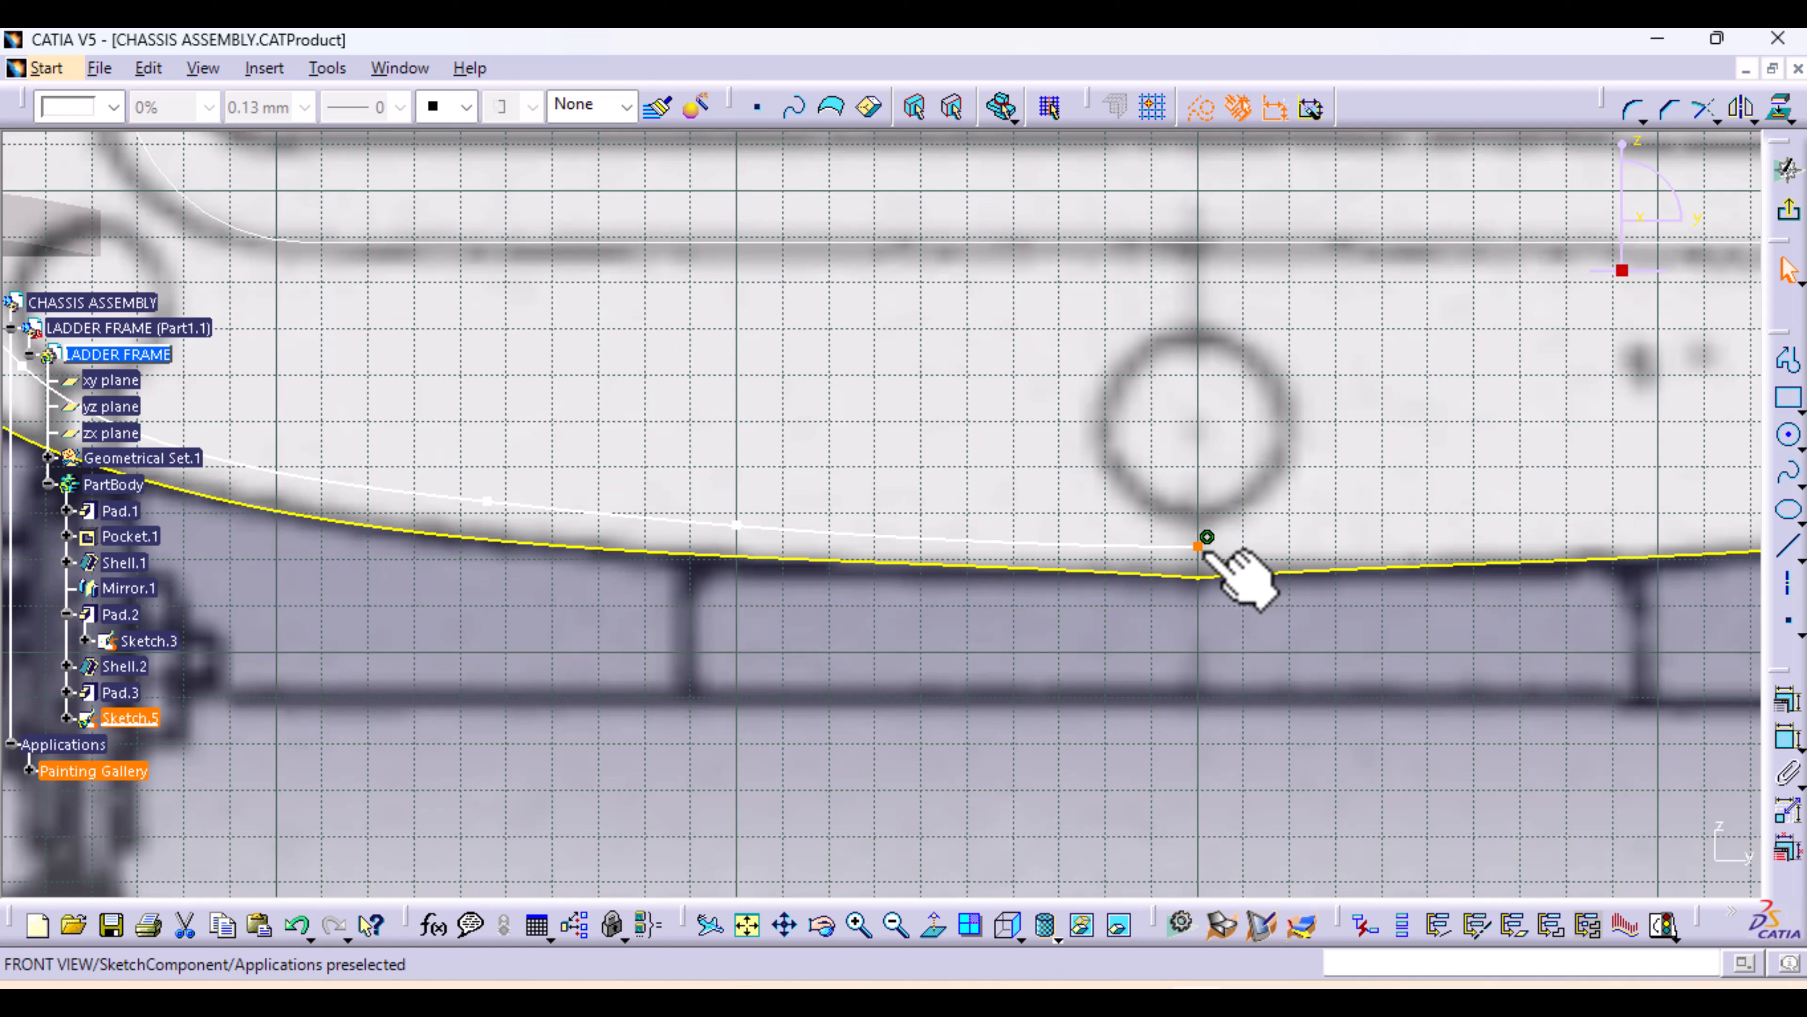
Impose a tangency on the spline's end control point at the vertical axis and open its tangency angle for editing
double_click(1199, 548)
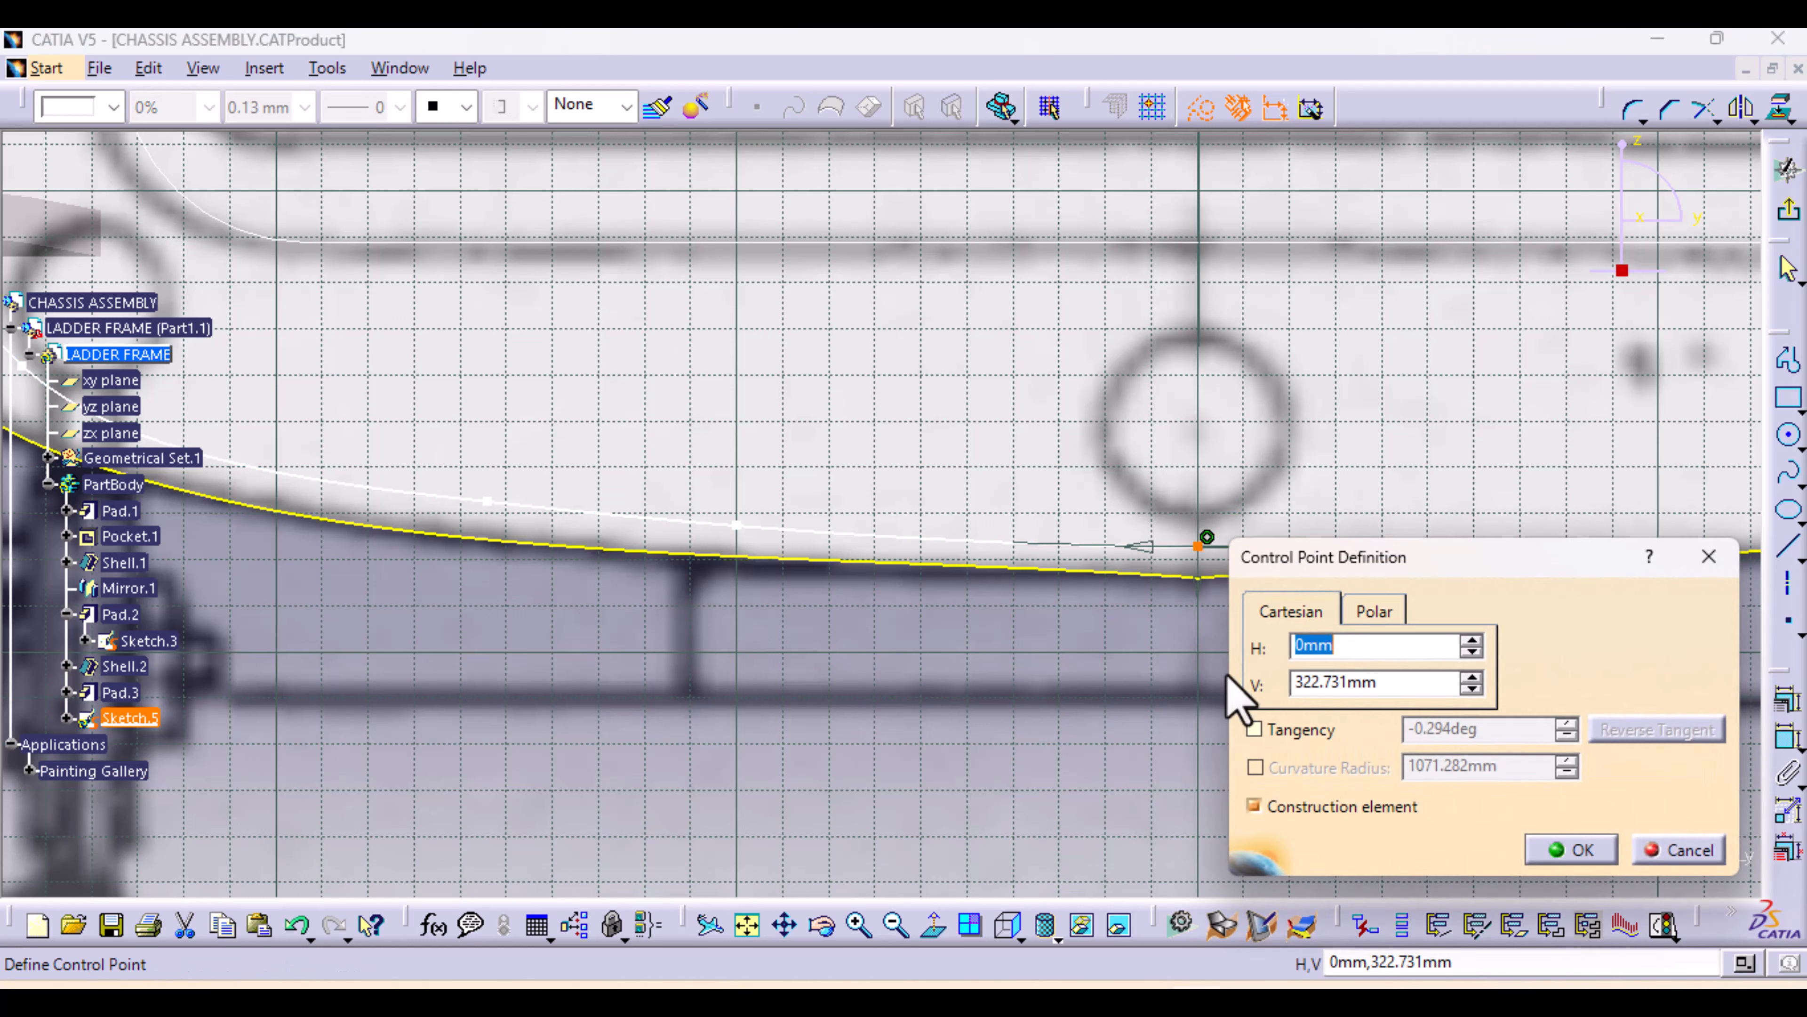
left_click(1255, 730)
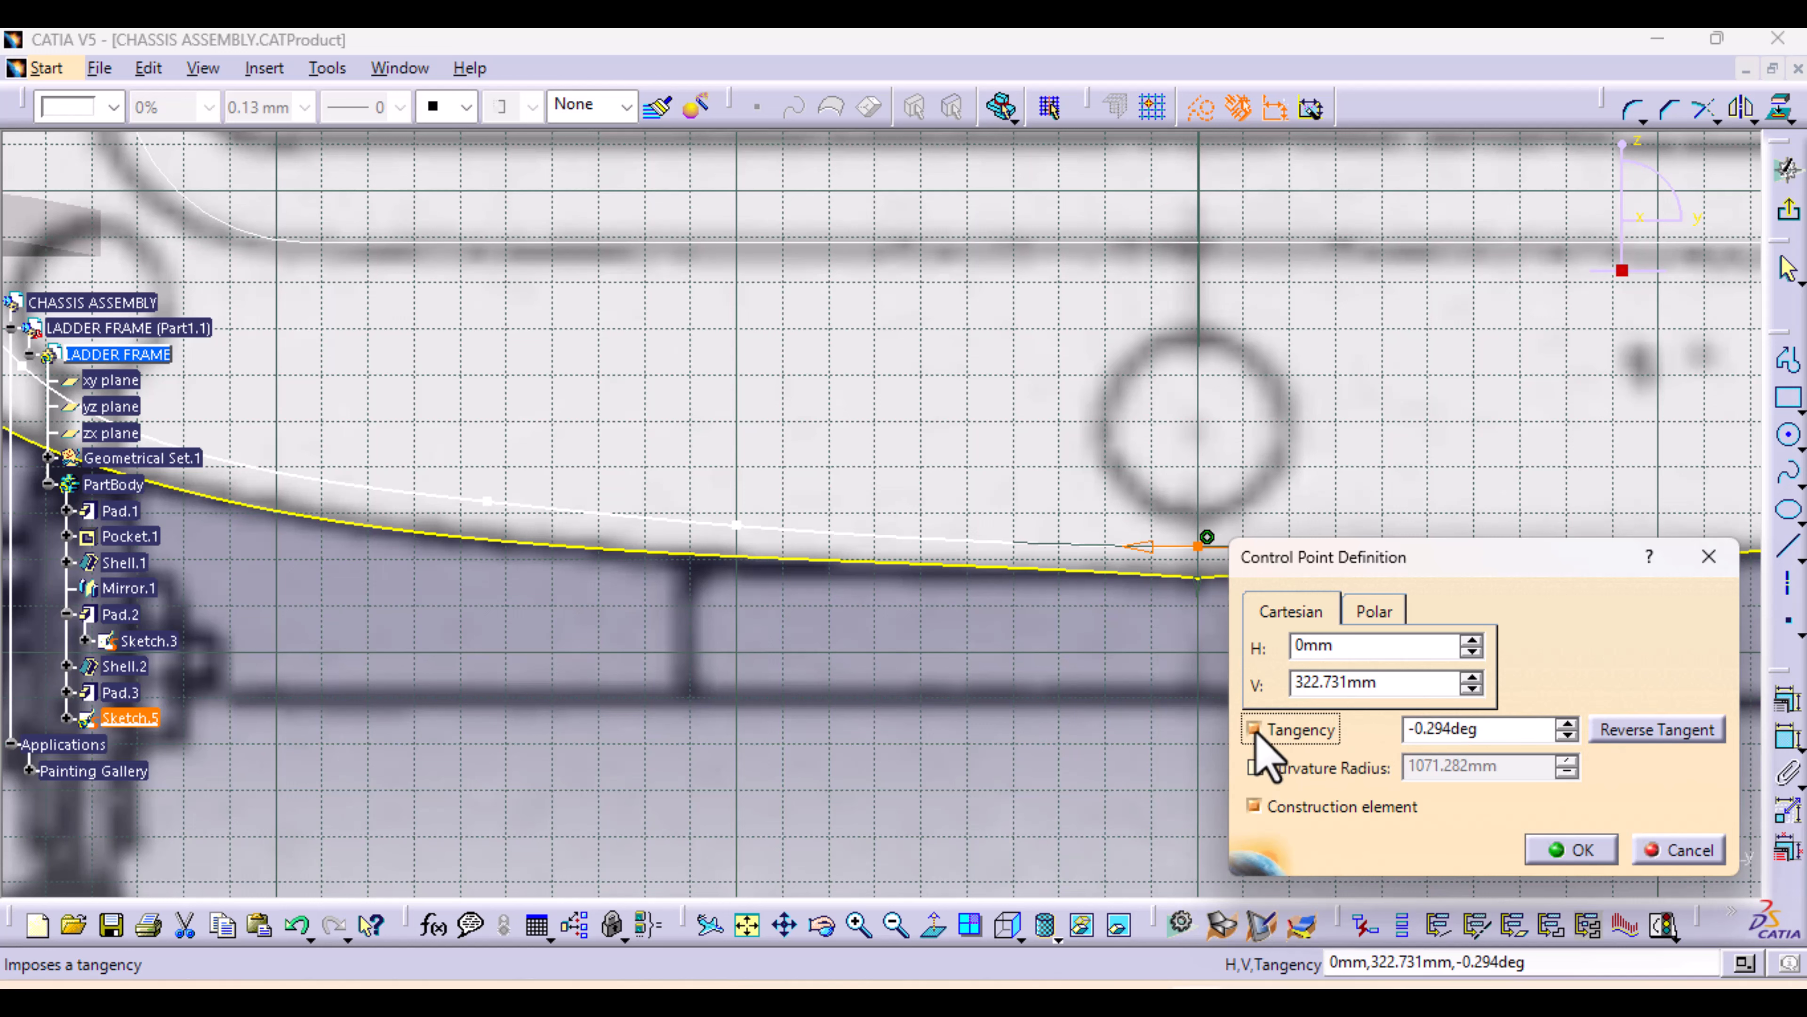
left_click_drag(1533, 553, 907, 550)
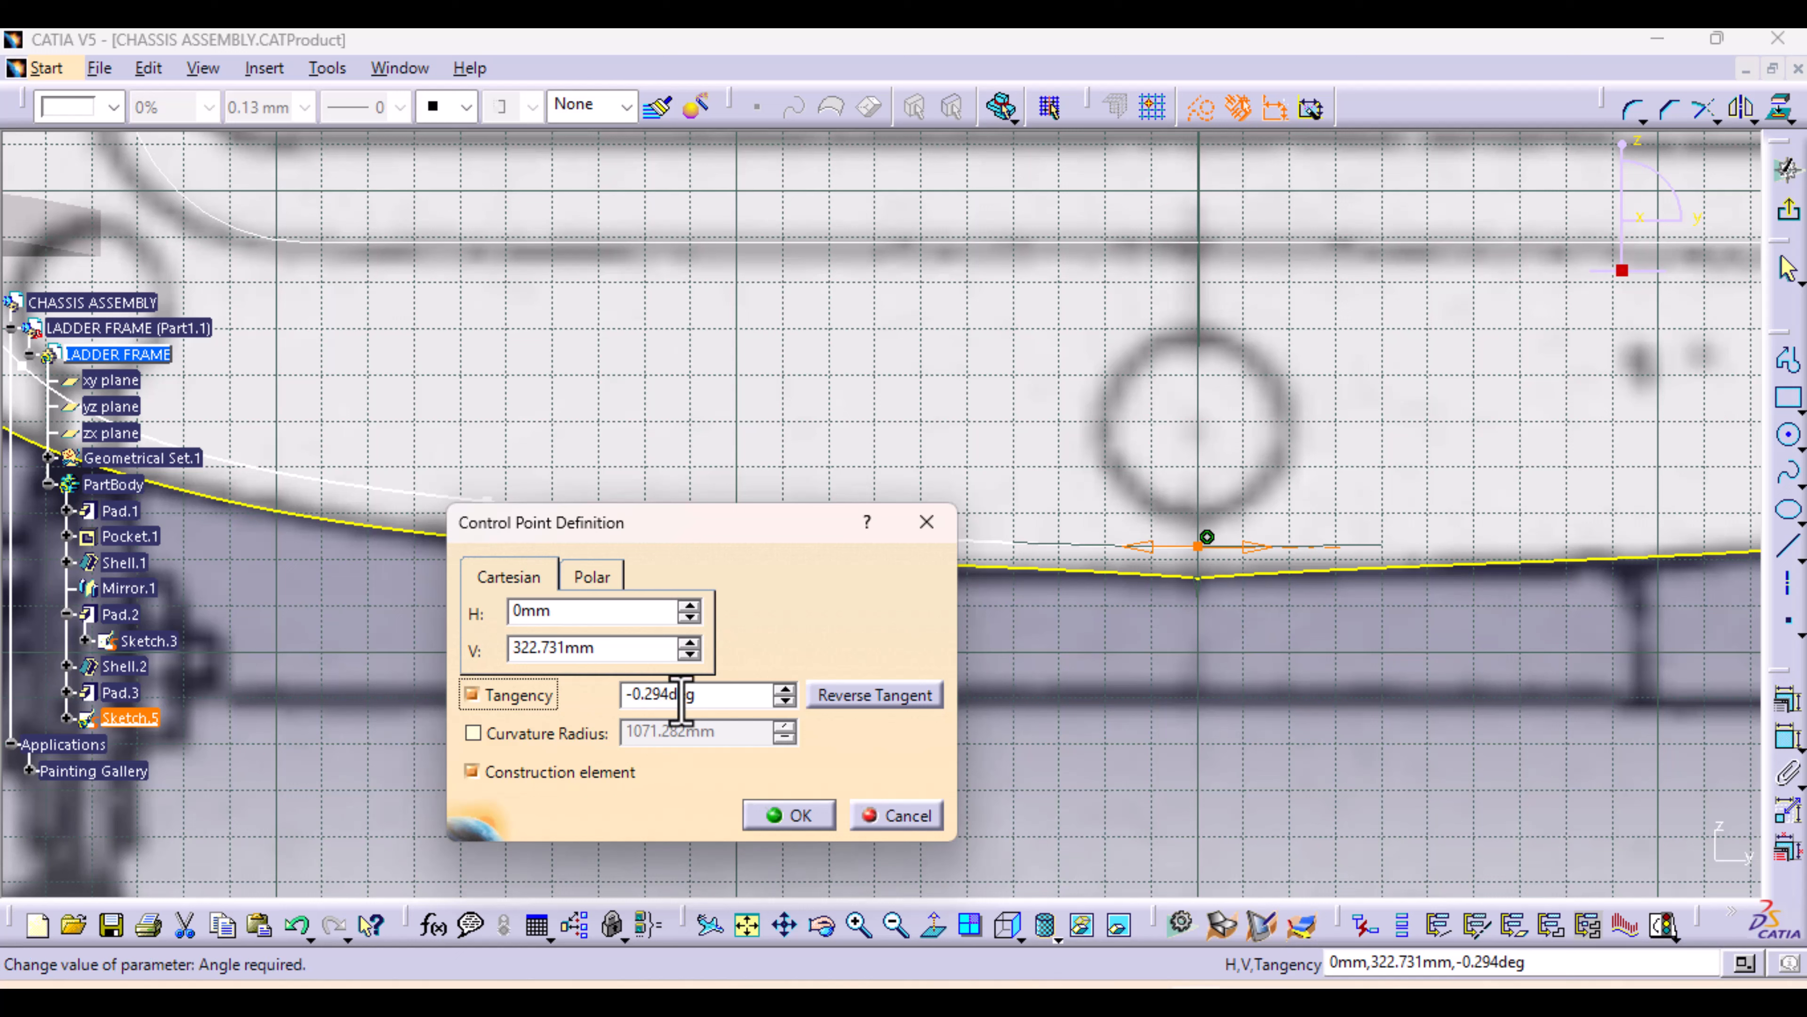
left_click_drag(671, 695, 577, 695)
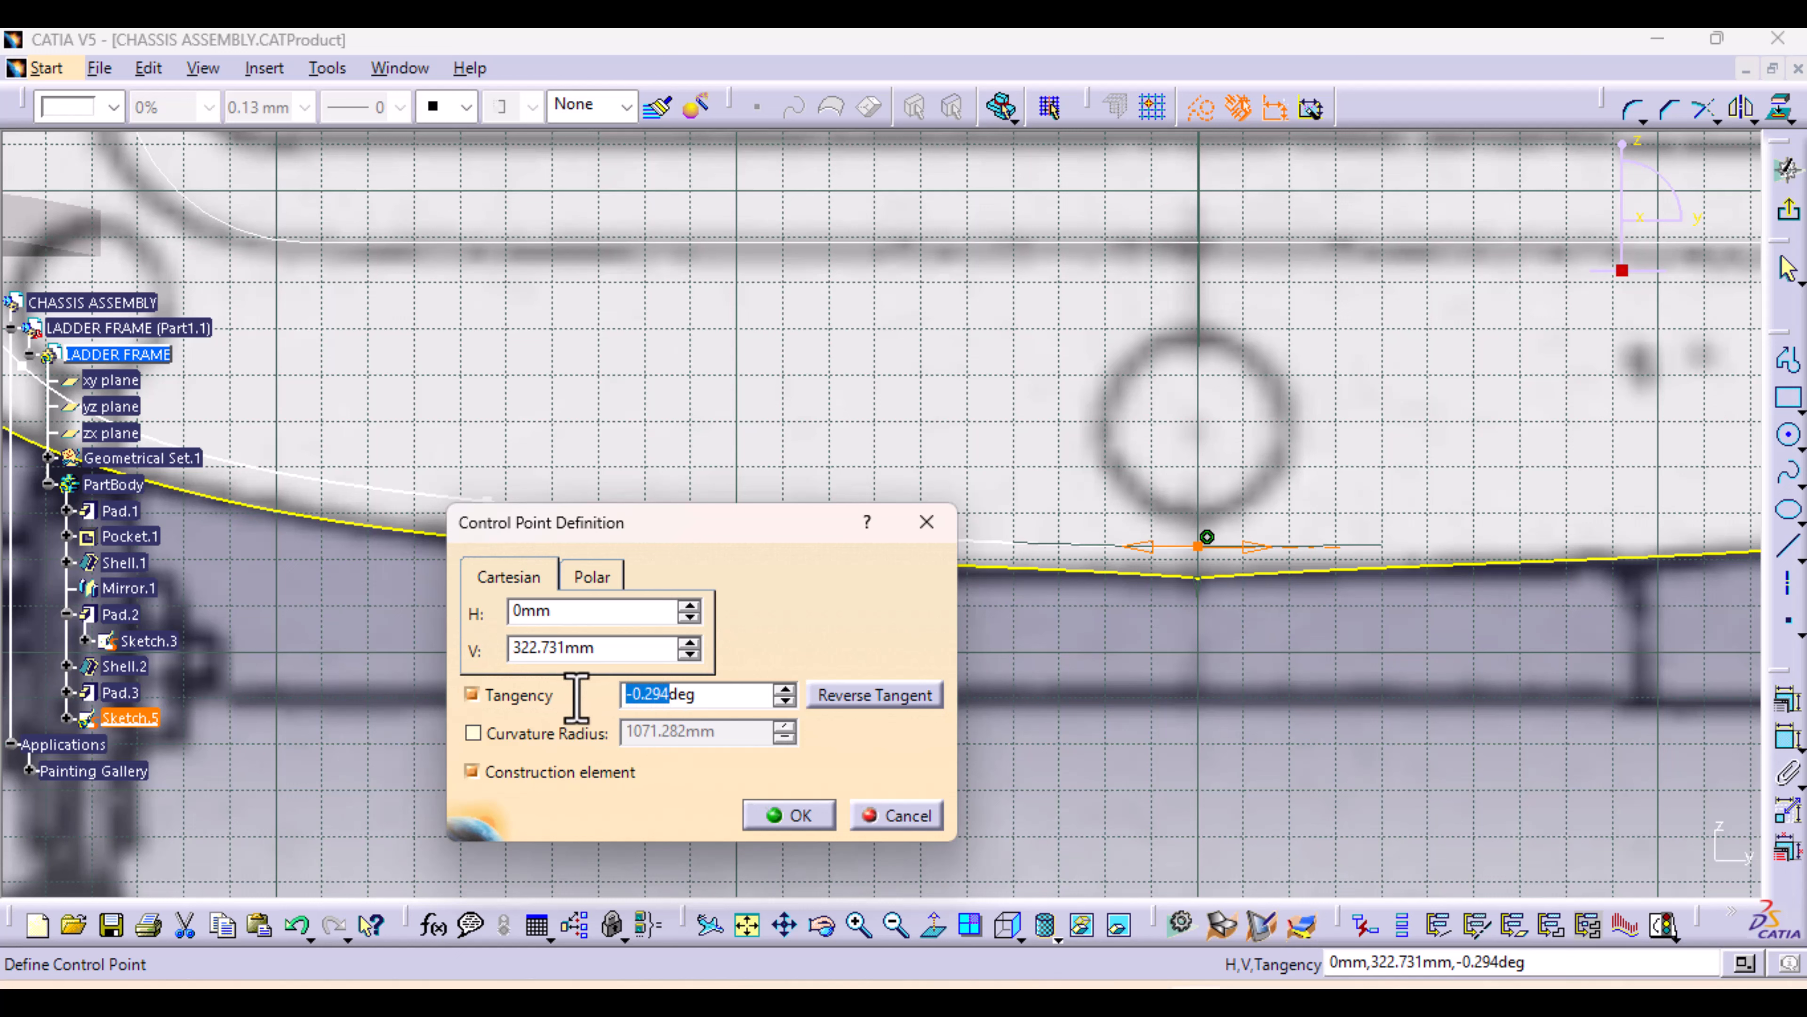
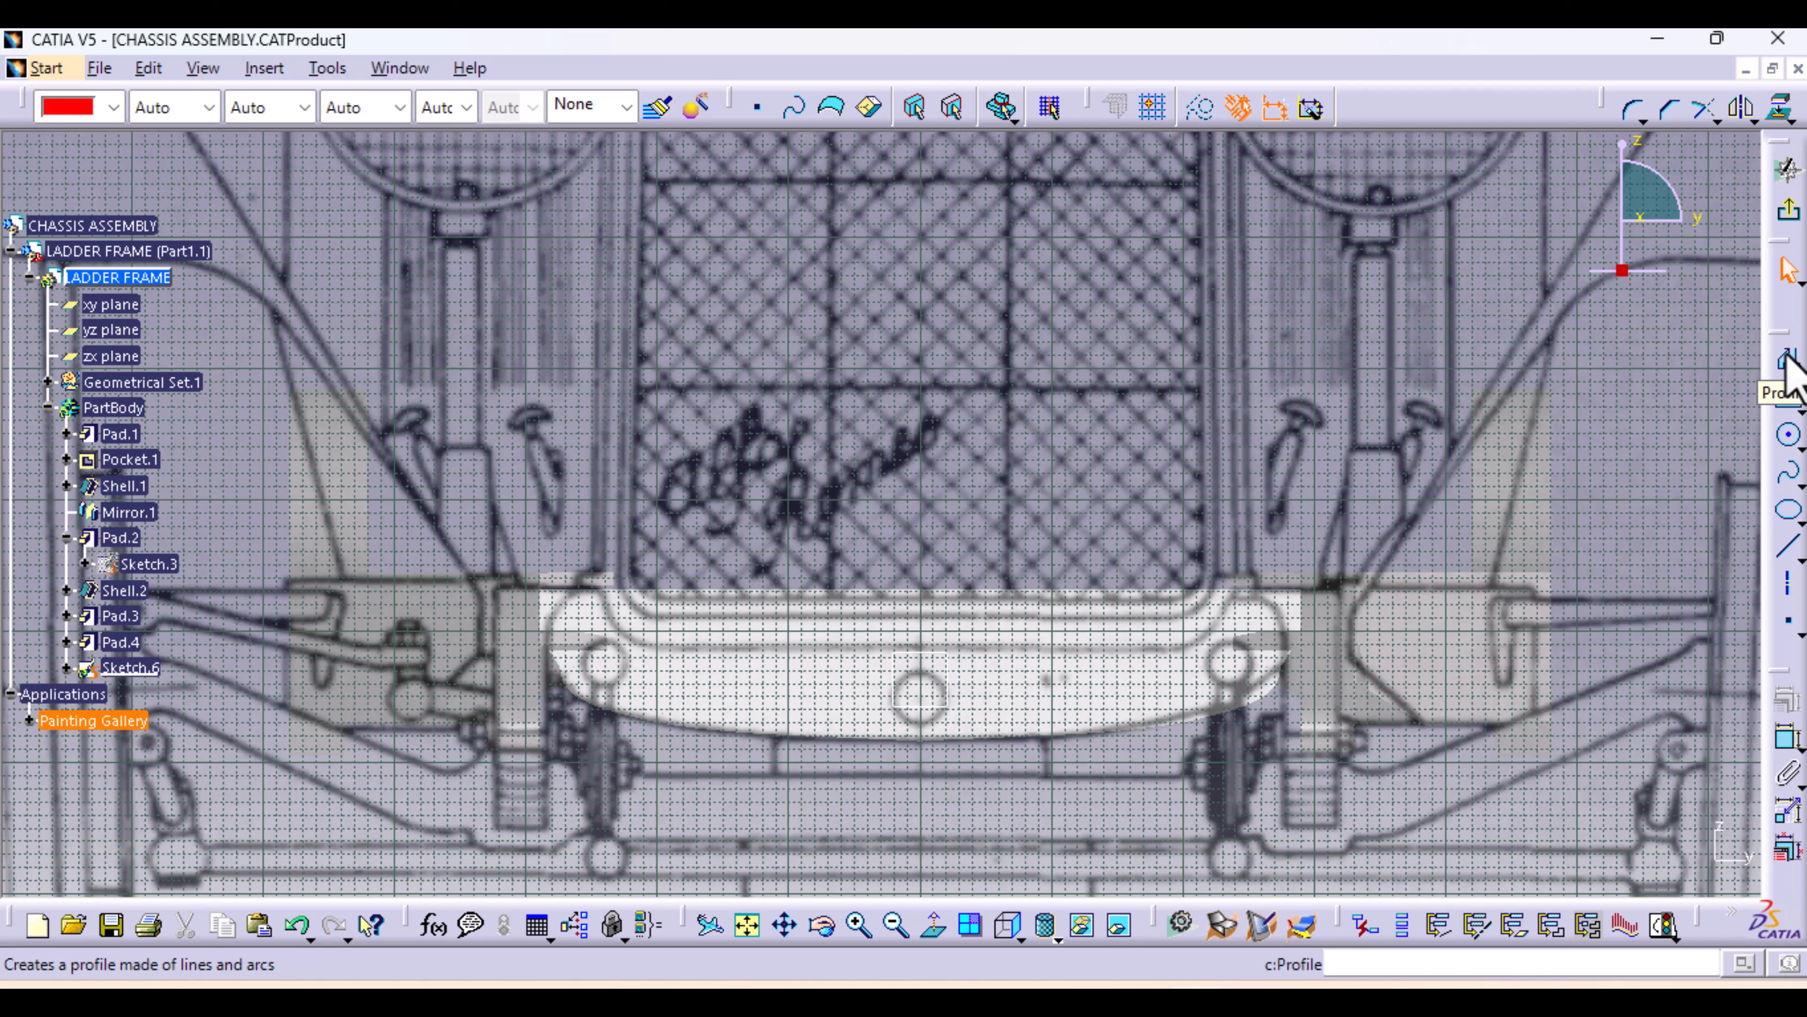
In Sketch.6, draw a horizontal line along the frame's upper edge from the left rail's outer side to short of the centre
left_click(1788, 359)
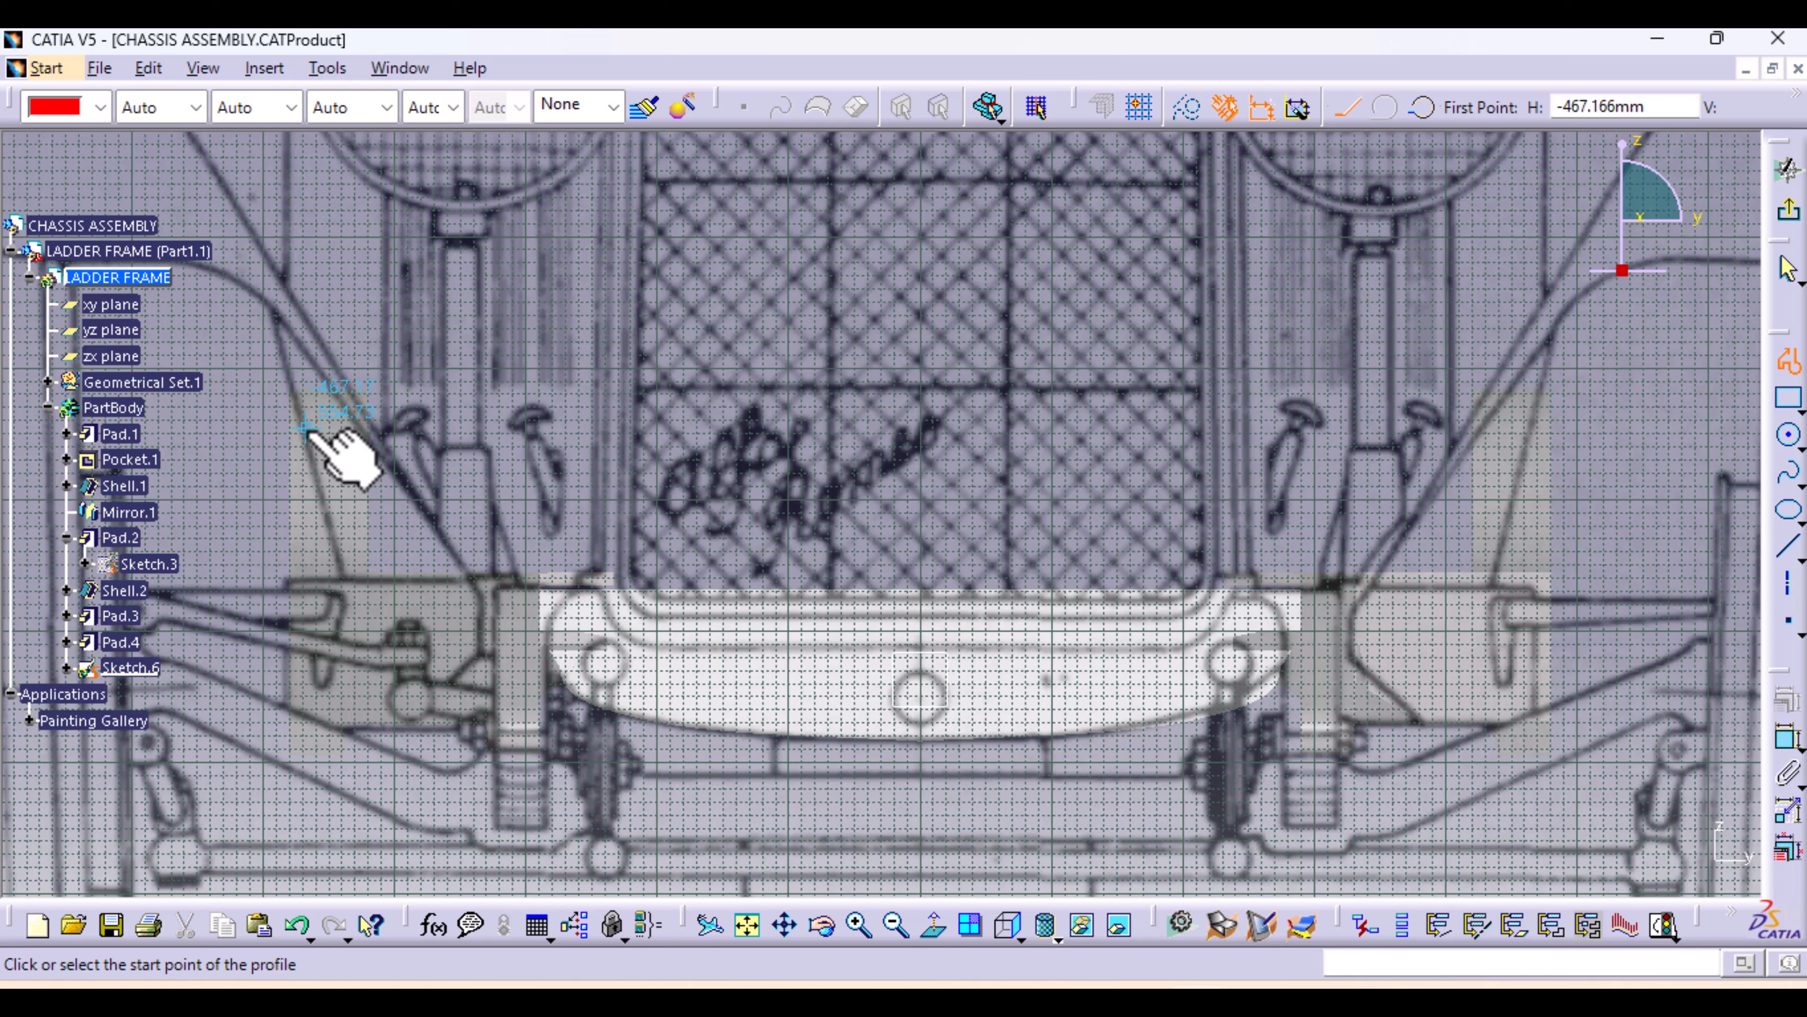
left_click(300, 584)
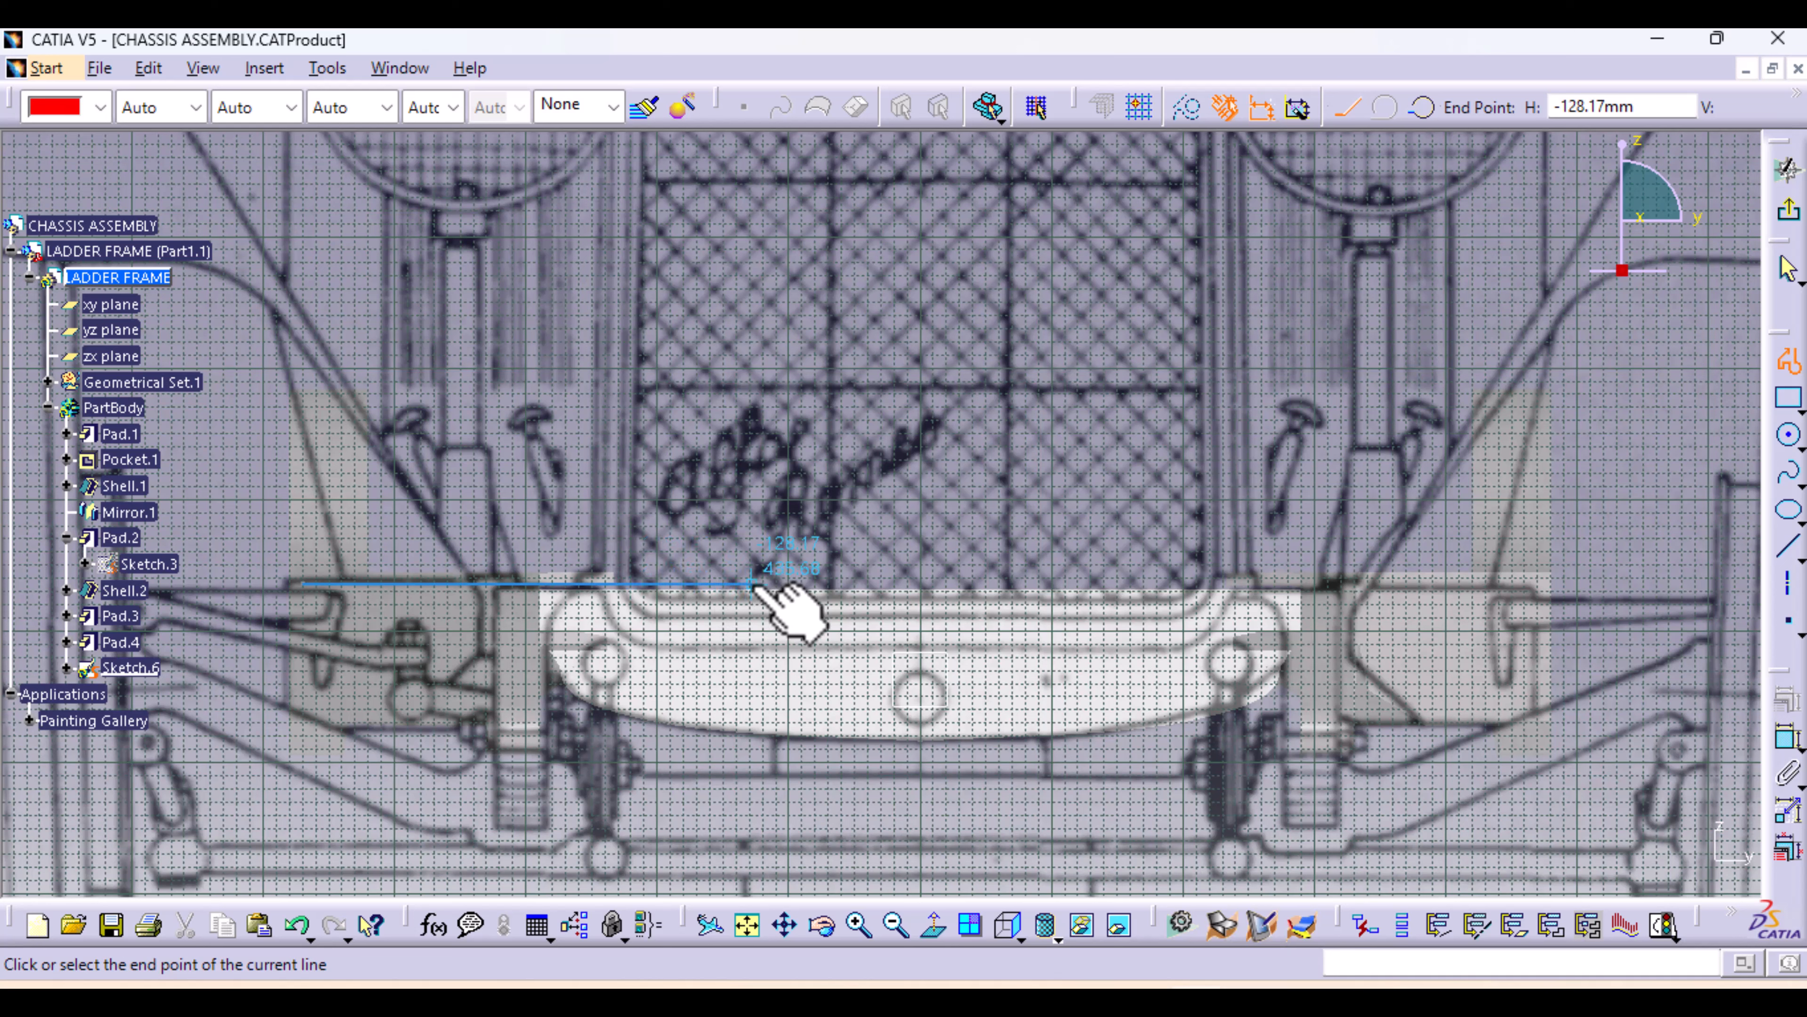
left_click(805, 585)
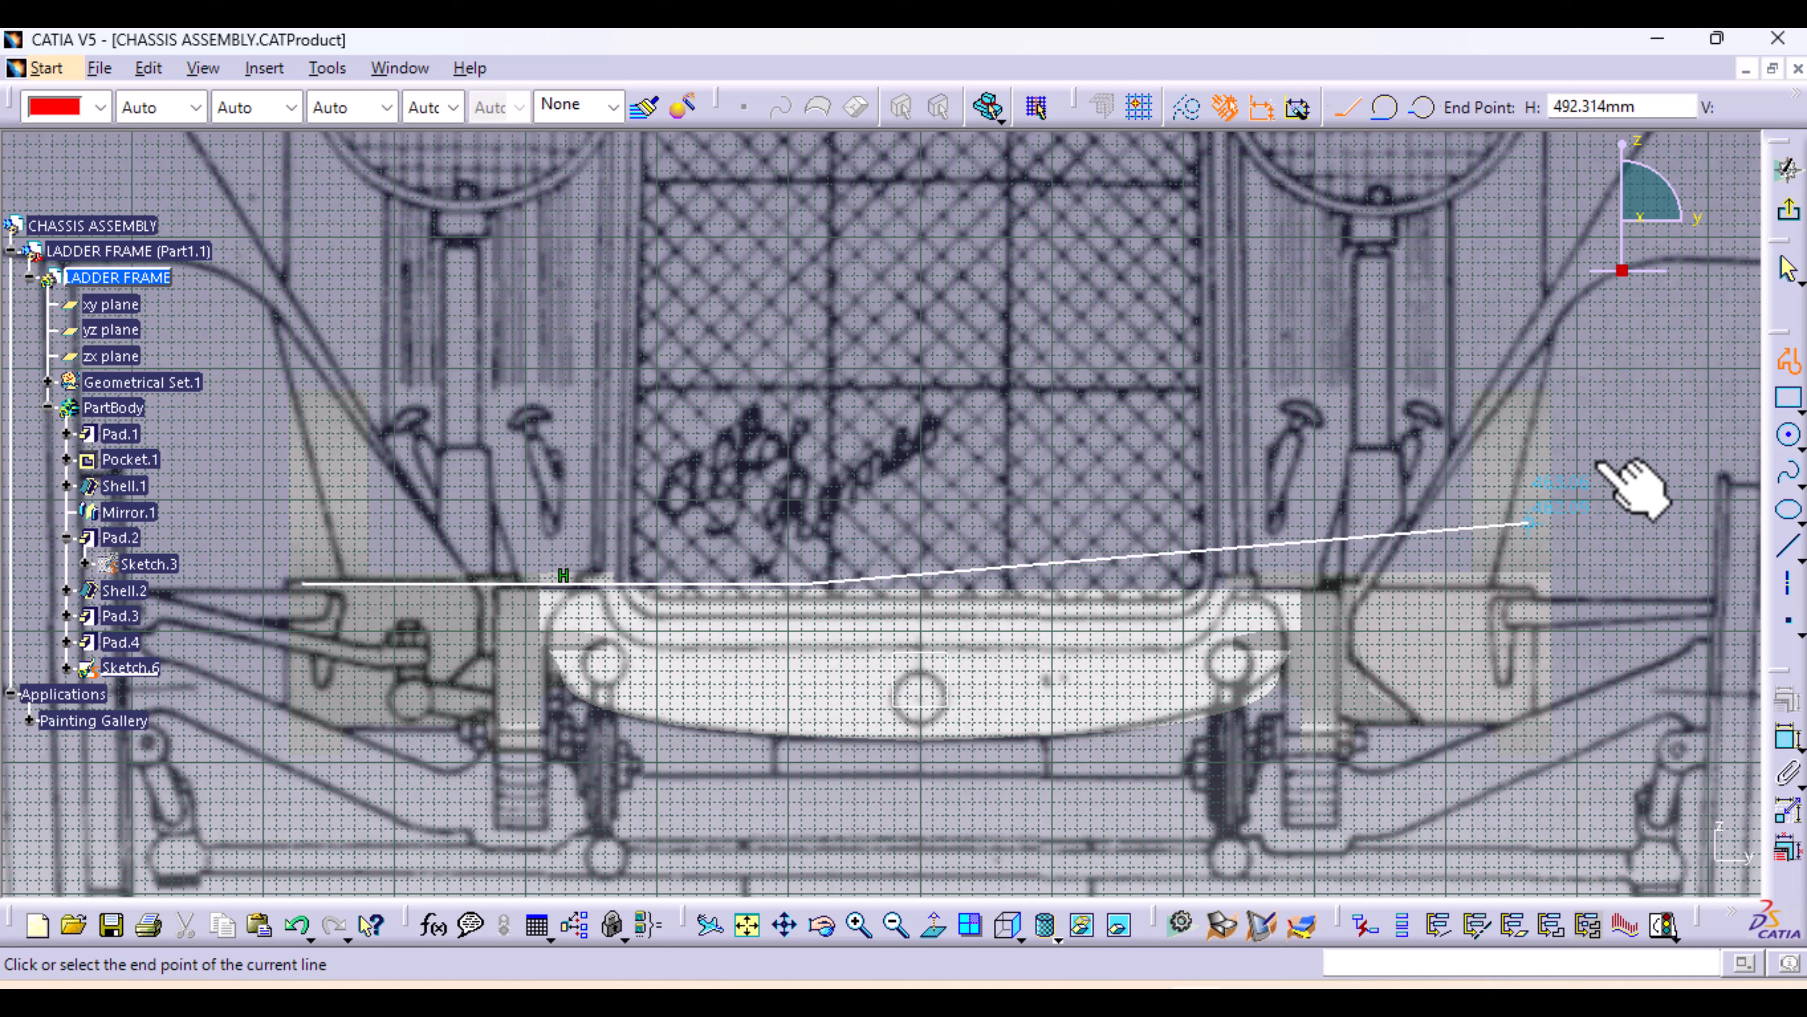
left_click(1788, 363)
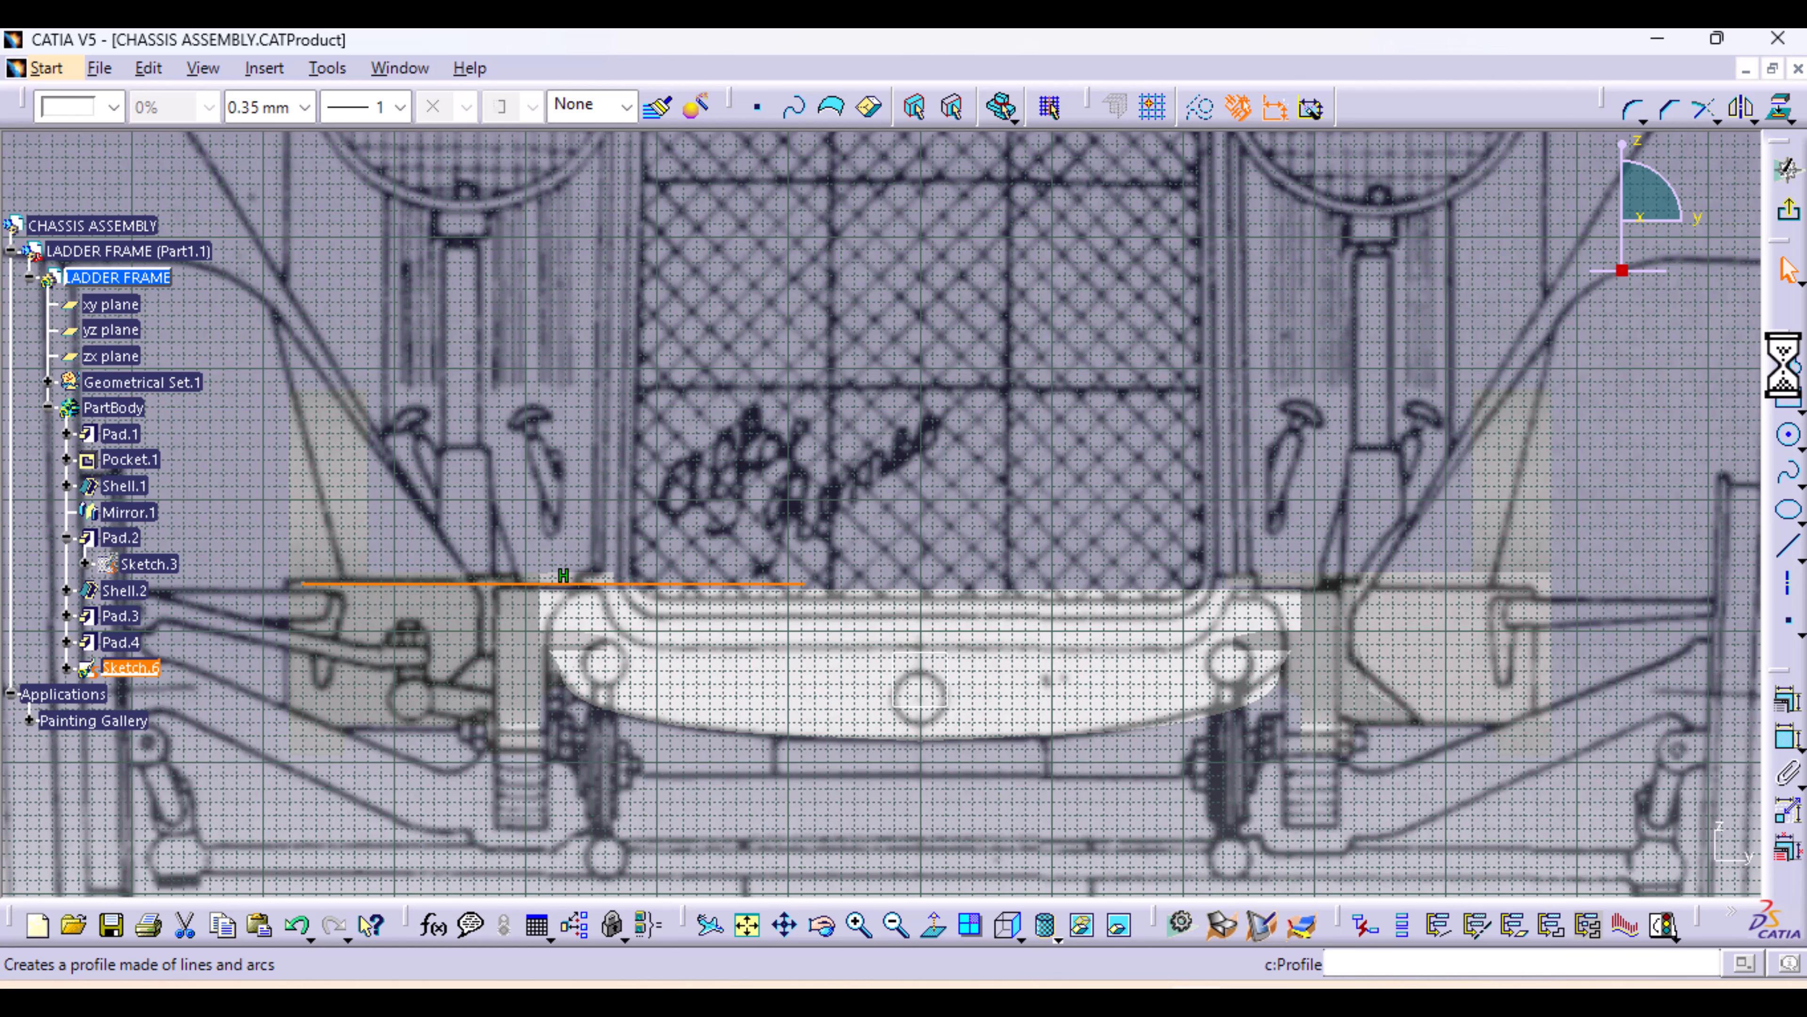
Mirror the horizontal line about the sketch's vertical axis
left_click(1741, 108)
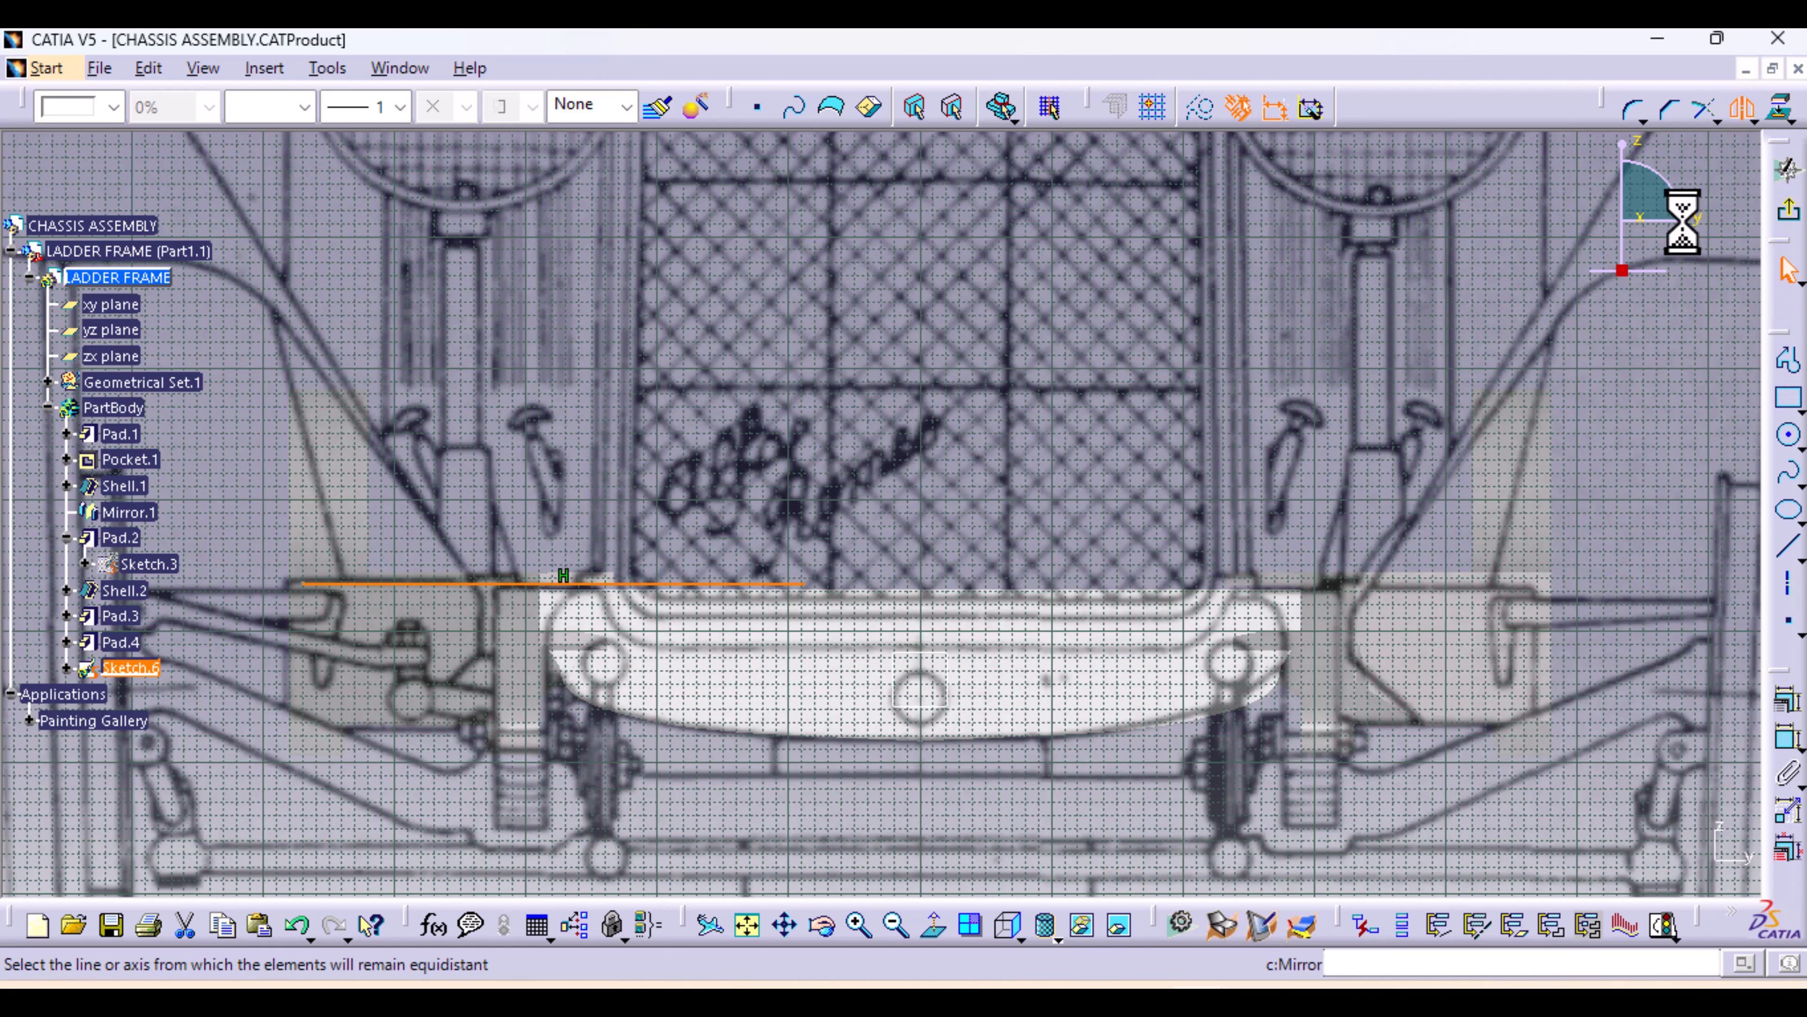
mouse_move(998, 484)
middle_mouse_down("ctrl")
mouse_move(1009, 639)
mouse_move(898, 752)
middle_mouse_up("ctrl")
left_click(893, 757)
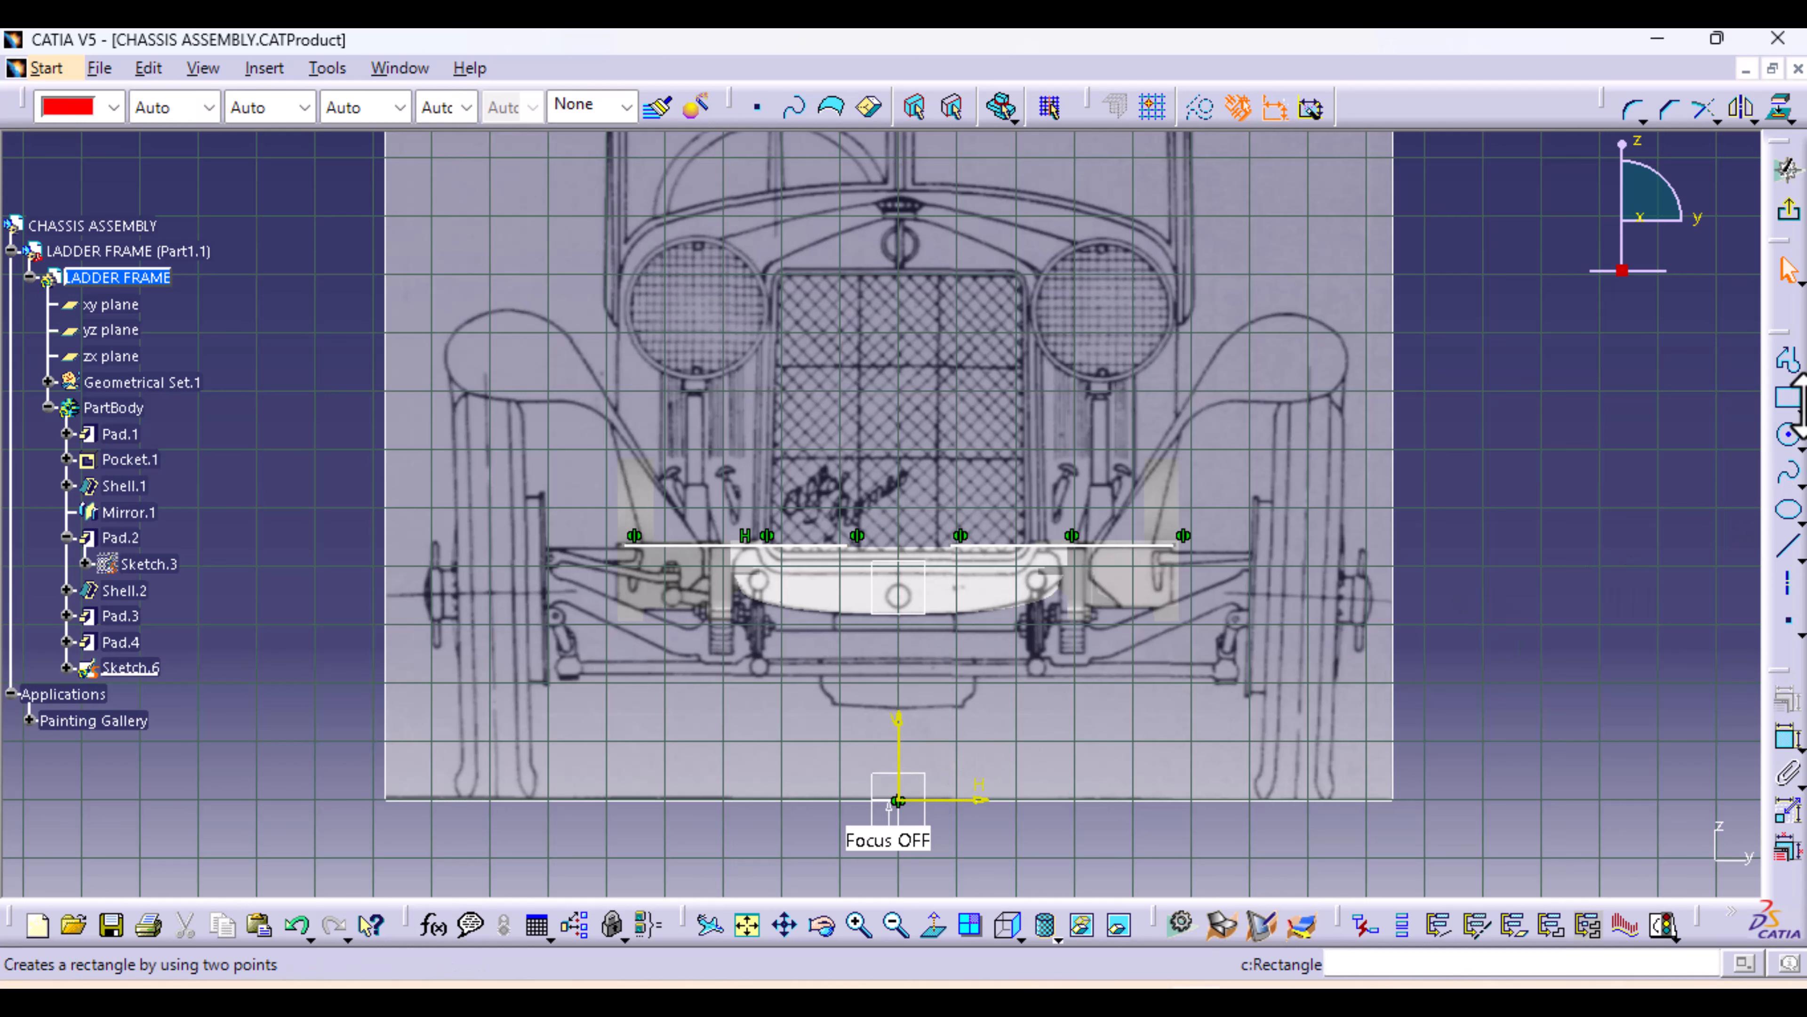
Draw a three-point arc joining the inner ends of the two horizontal lines, bulging upward through about H 32 mm, V 496 mm
left_click(1798, 430)
left_click(1745, 474)
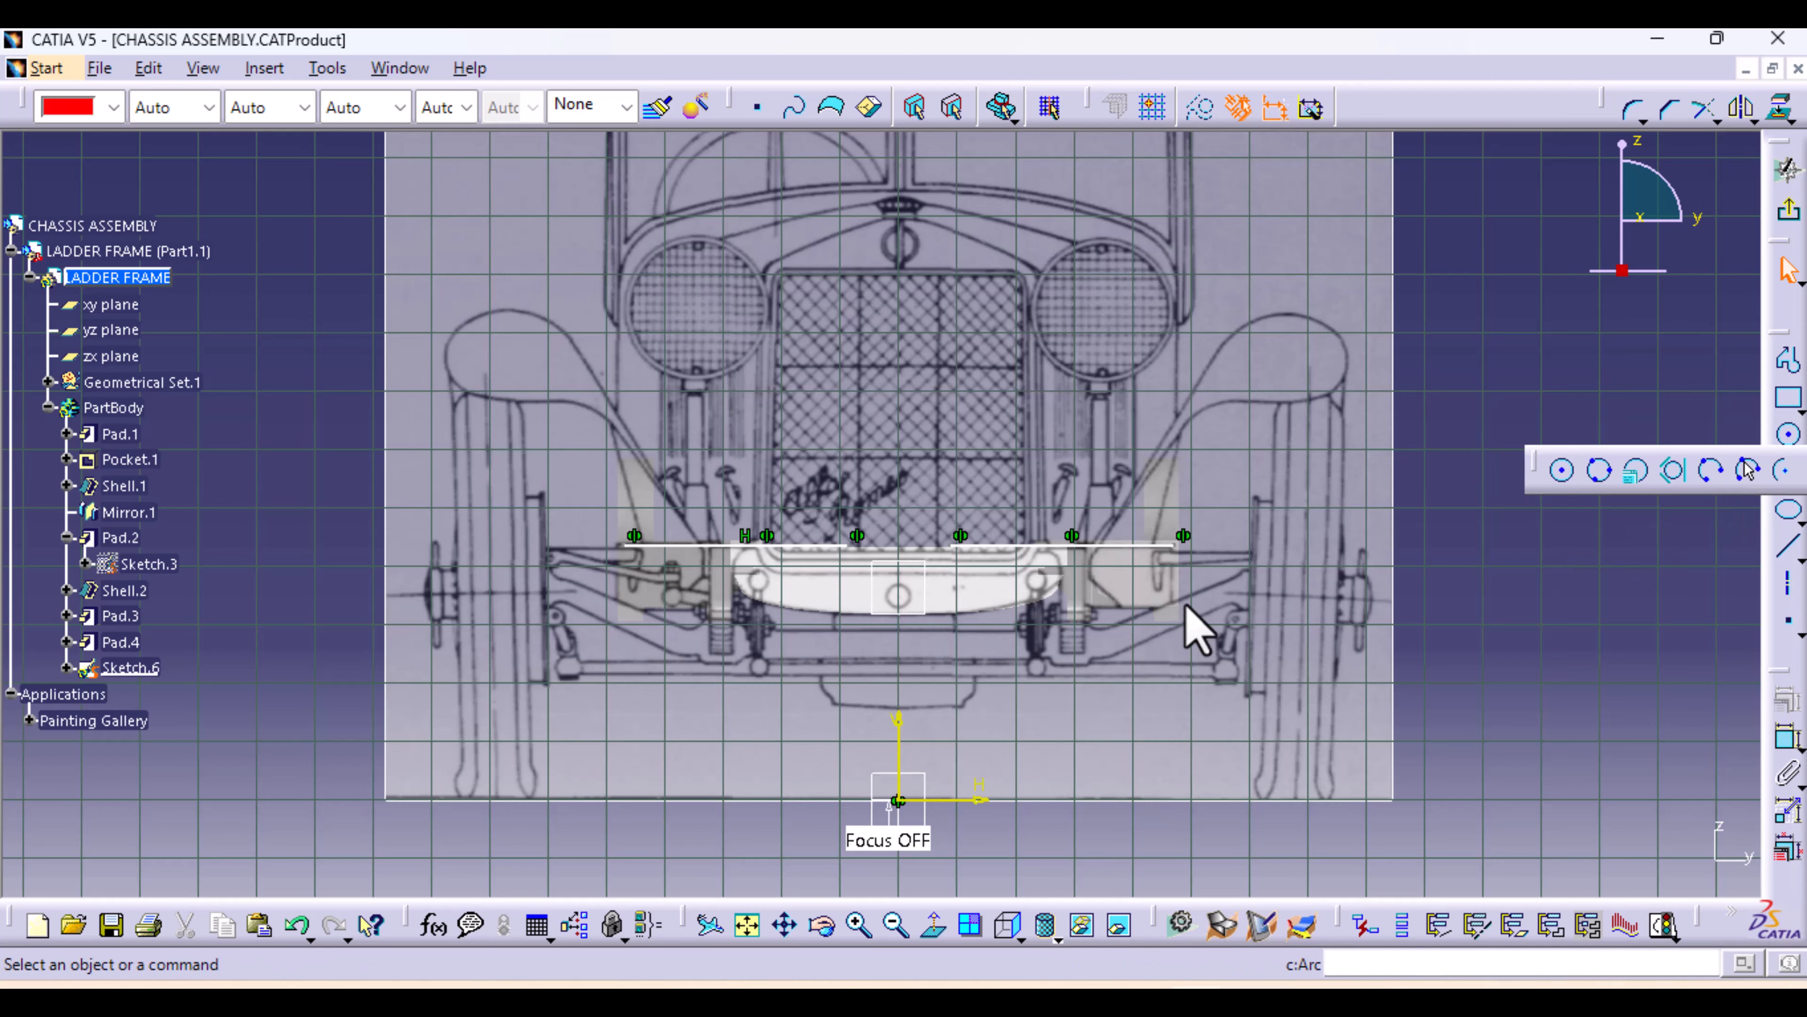
mouse_move(991, 661)
middle_mouse_down("ctrl")
mouse_move(981, 614)
mouse_move(846, 543)
middle_mouse_up("ctrl")
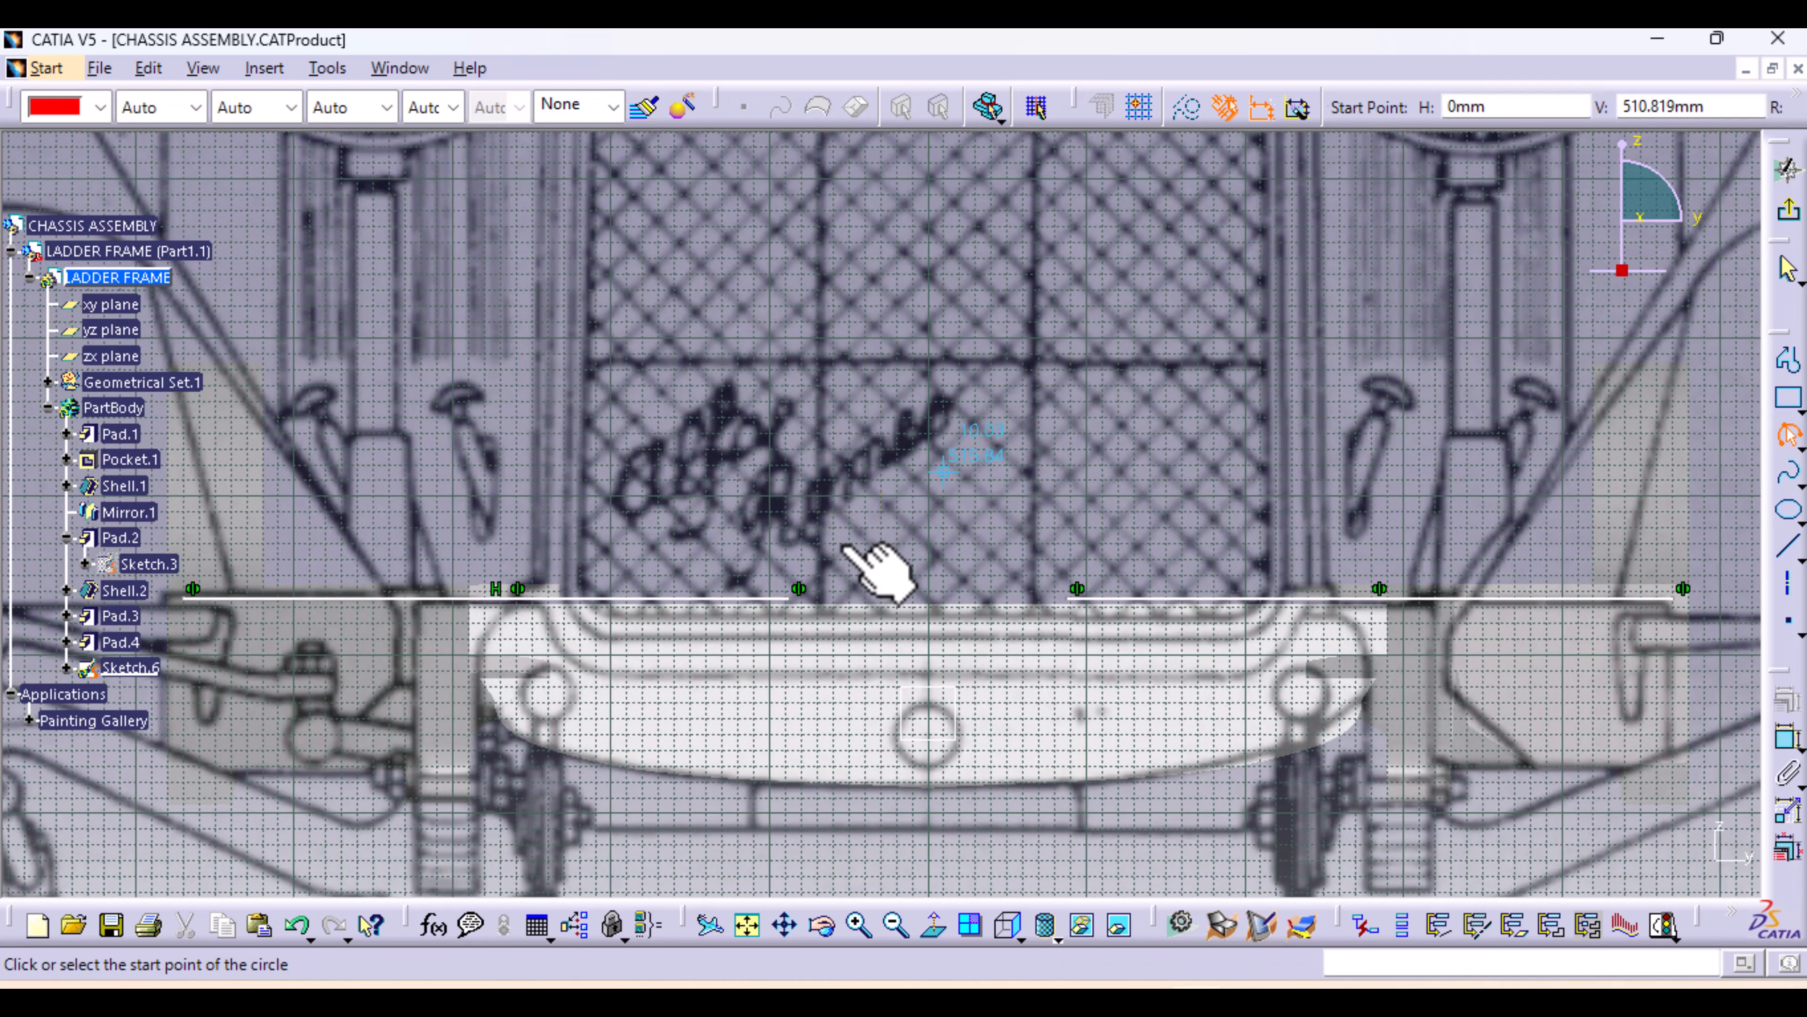
left_click(791, 600)
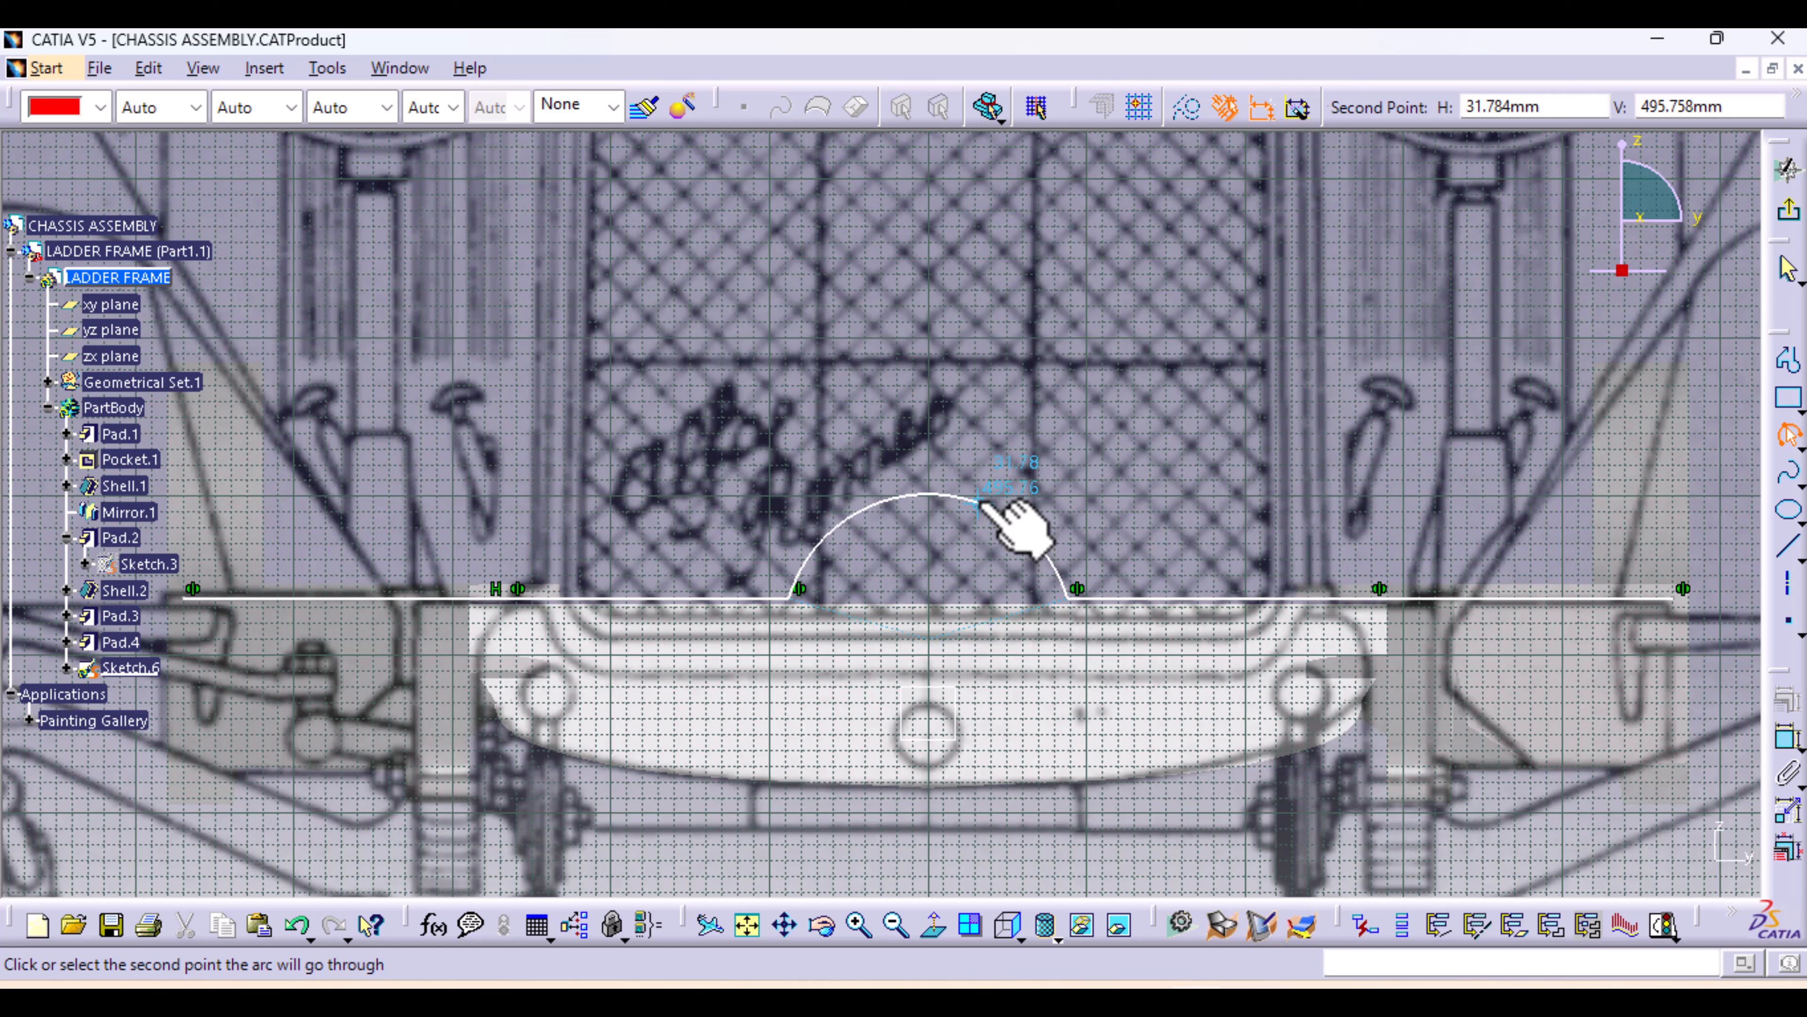
left_click(979, 502)
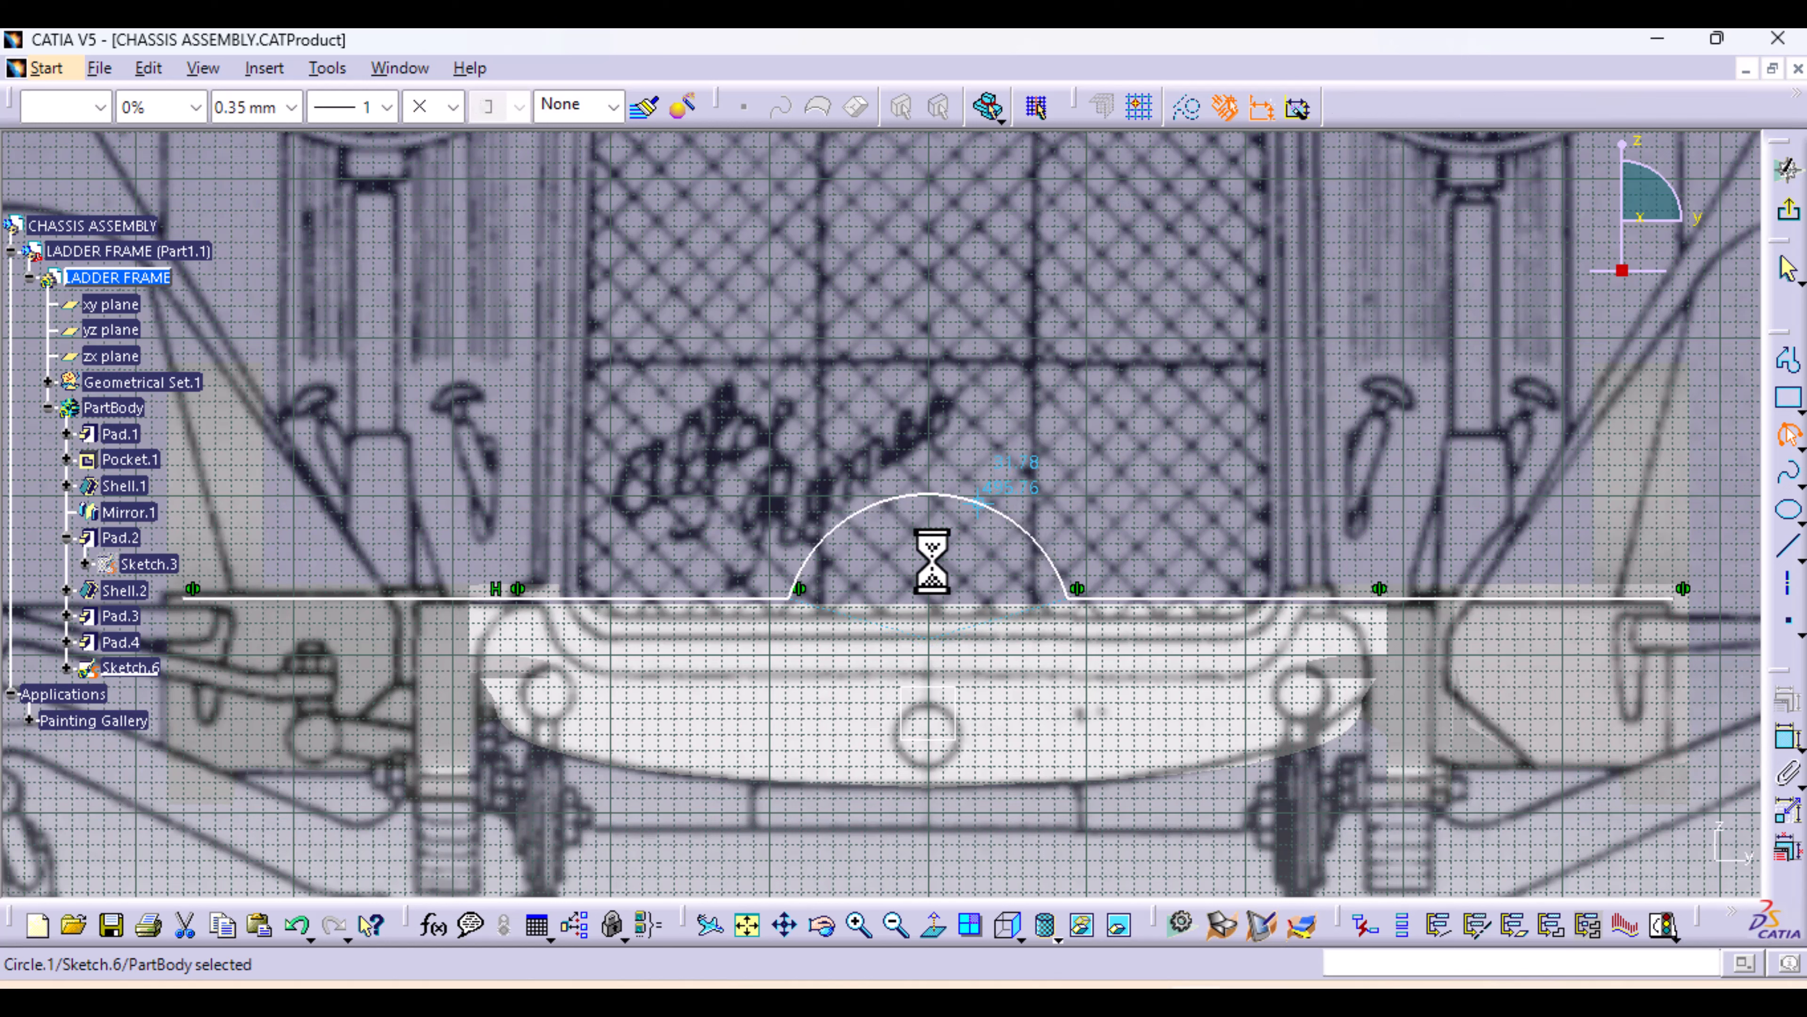
middle_click_drag(969, 666, 999, 767)
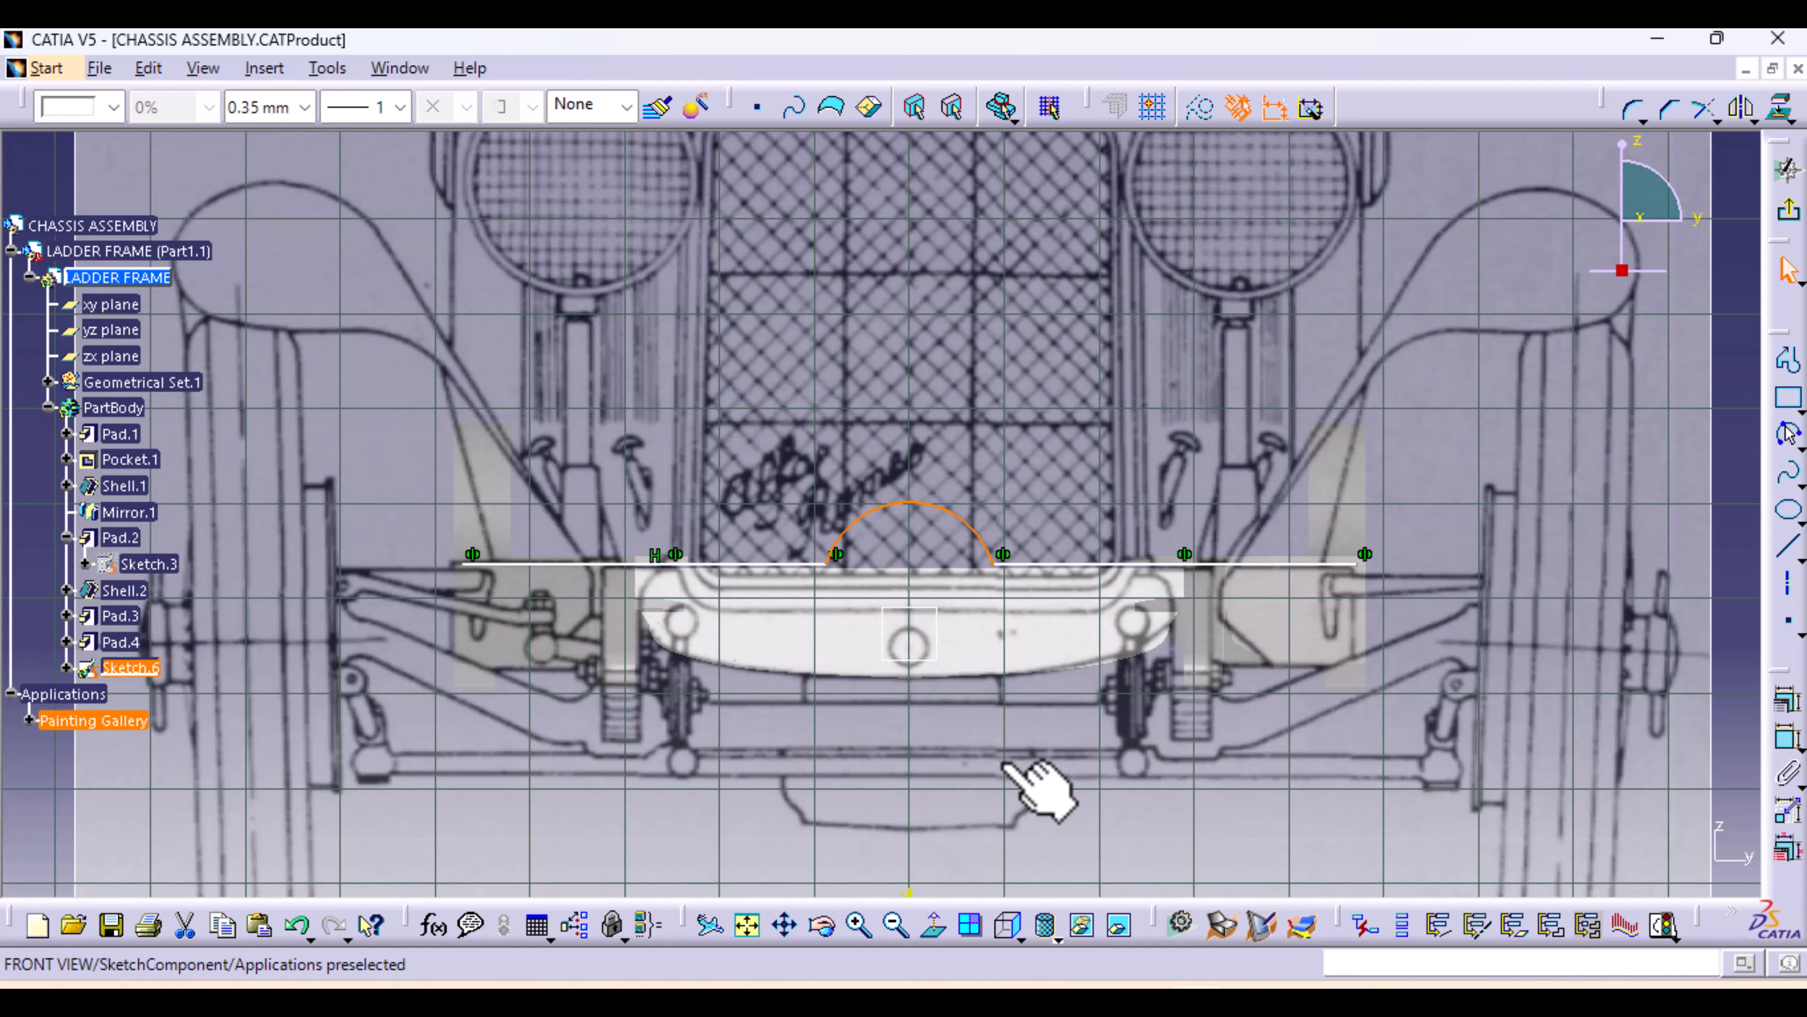
left_click(1787, 737)
left_click(961, 516)
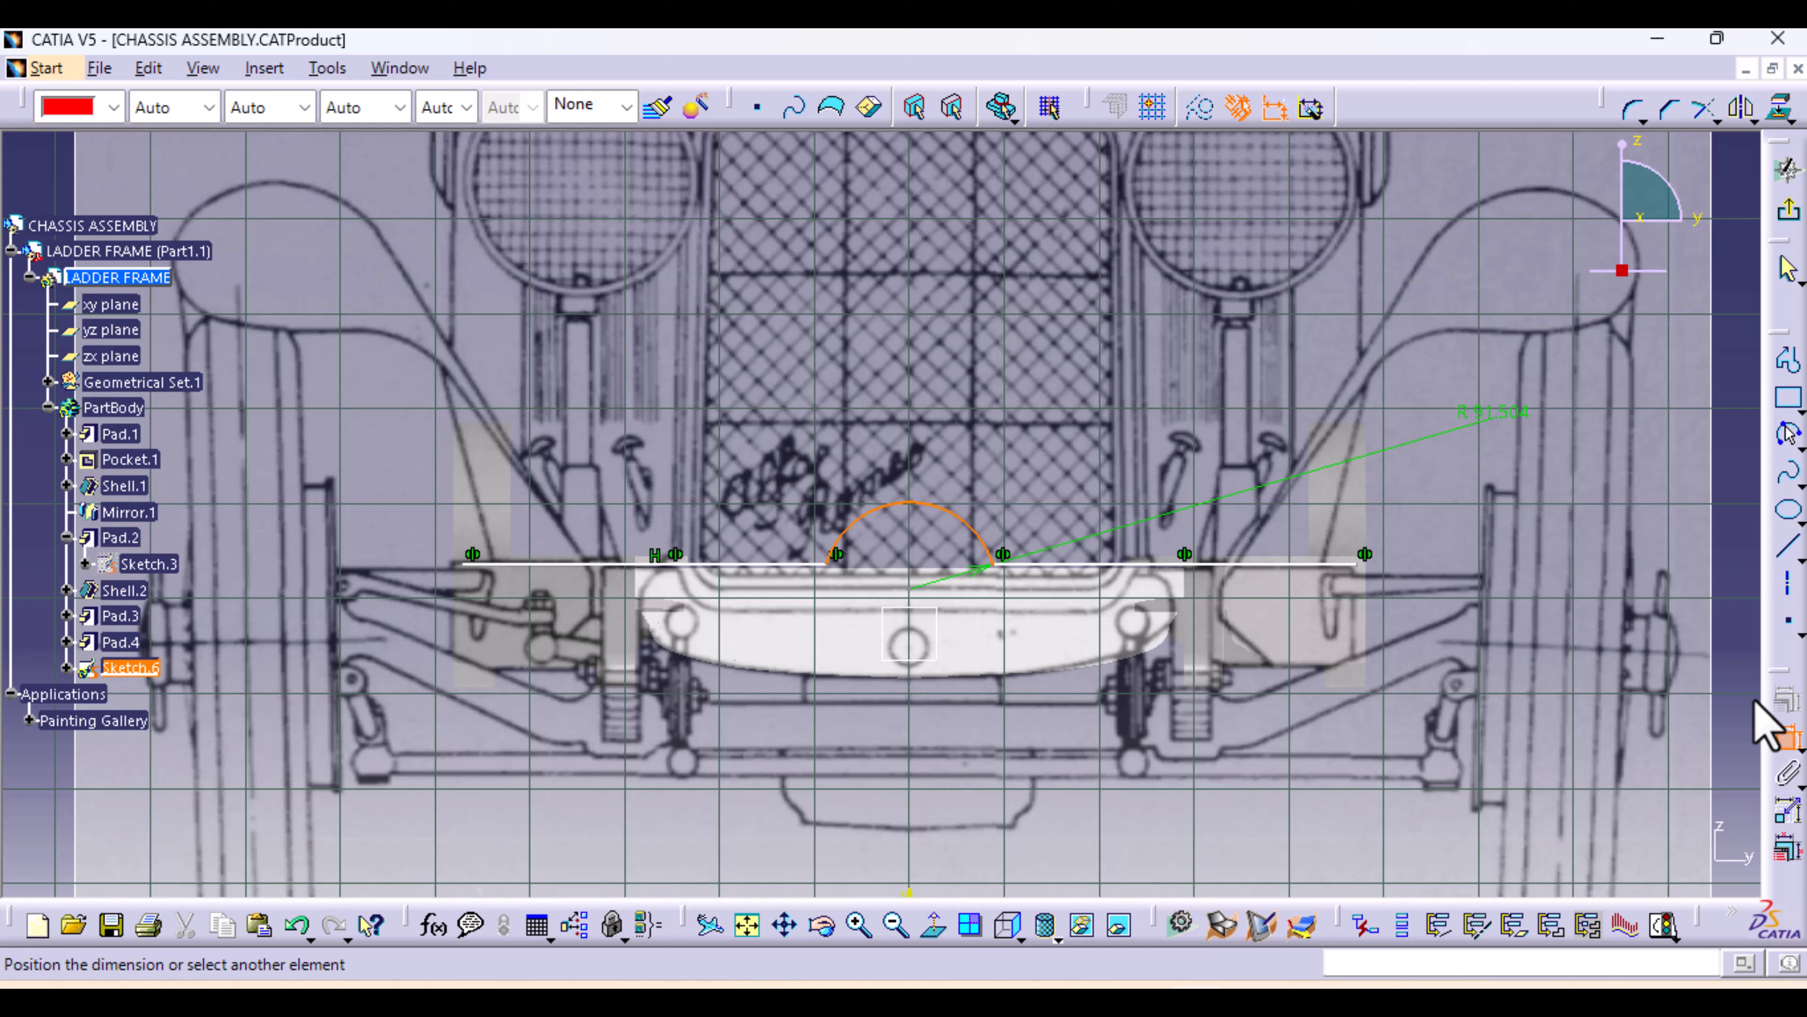
left_click(1787, 737)
left_click(737, 755)
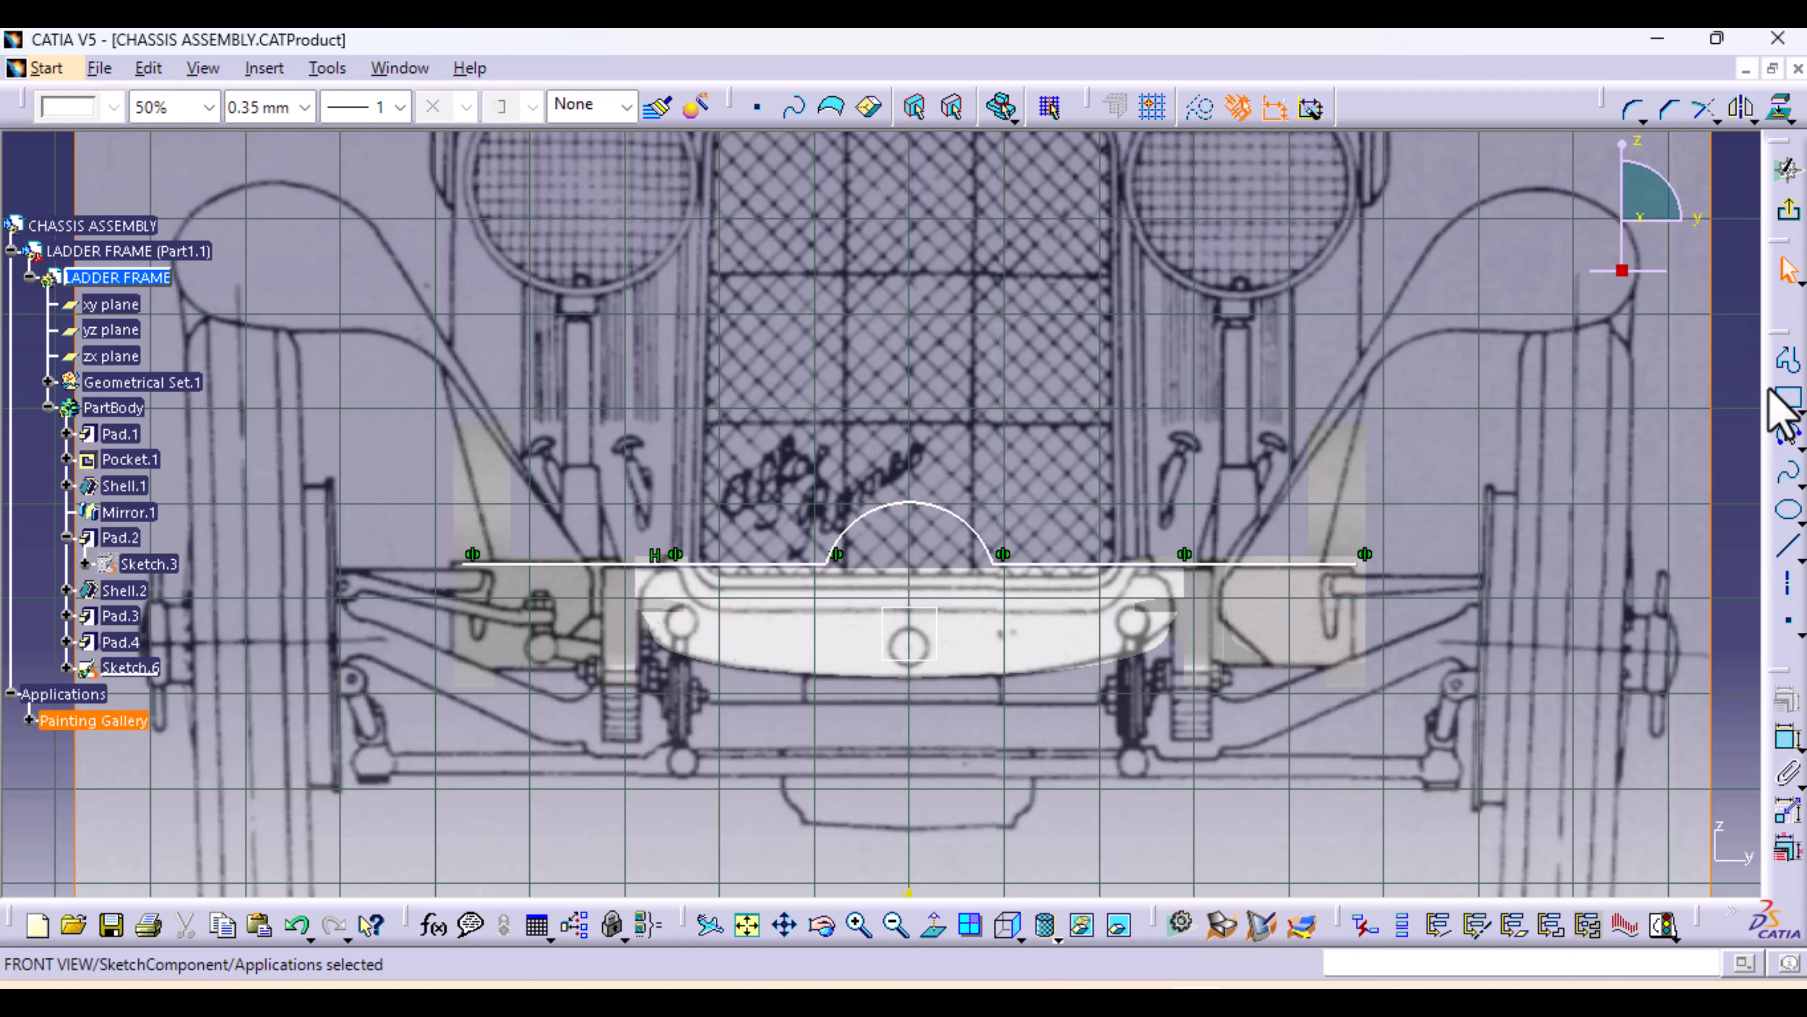
Draw a profile from the upper line's left outer end straight down, continuing horizontally inward to about H -70 mm
left_click(1788, 358)
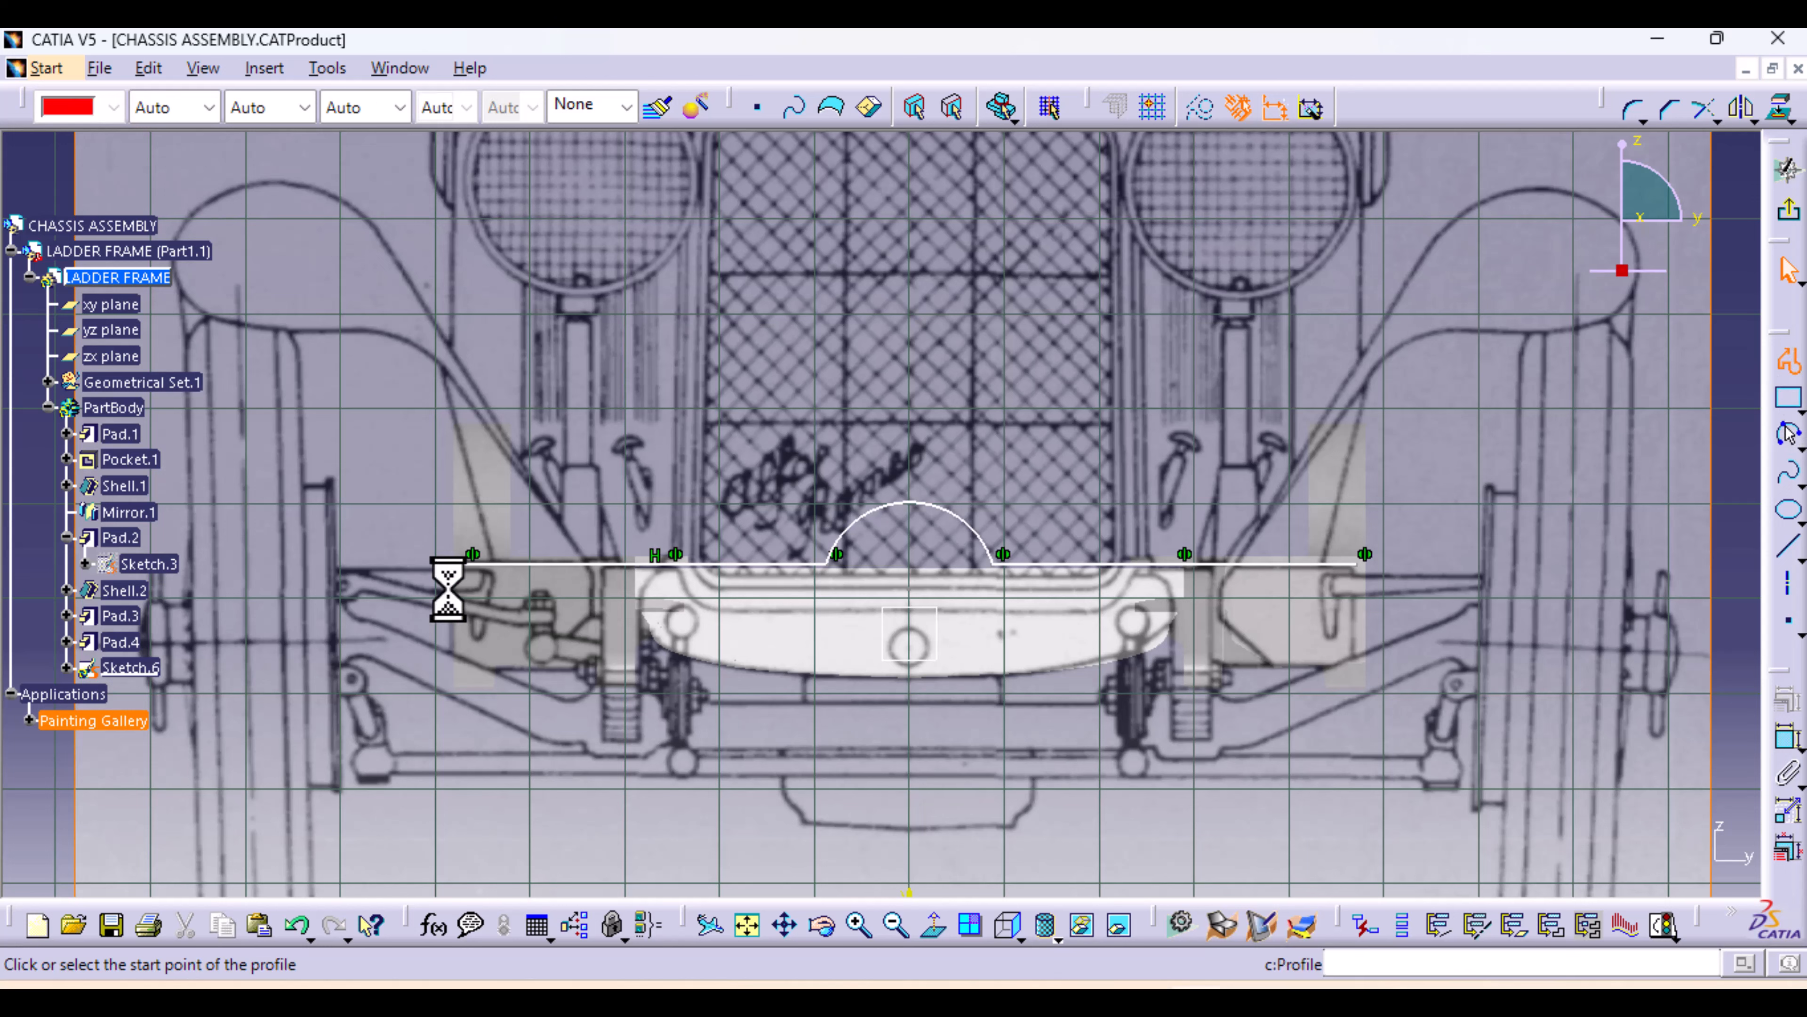
left_click(463, 564)
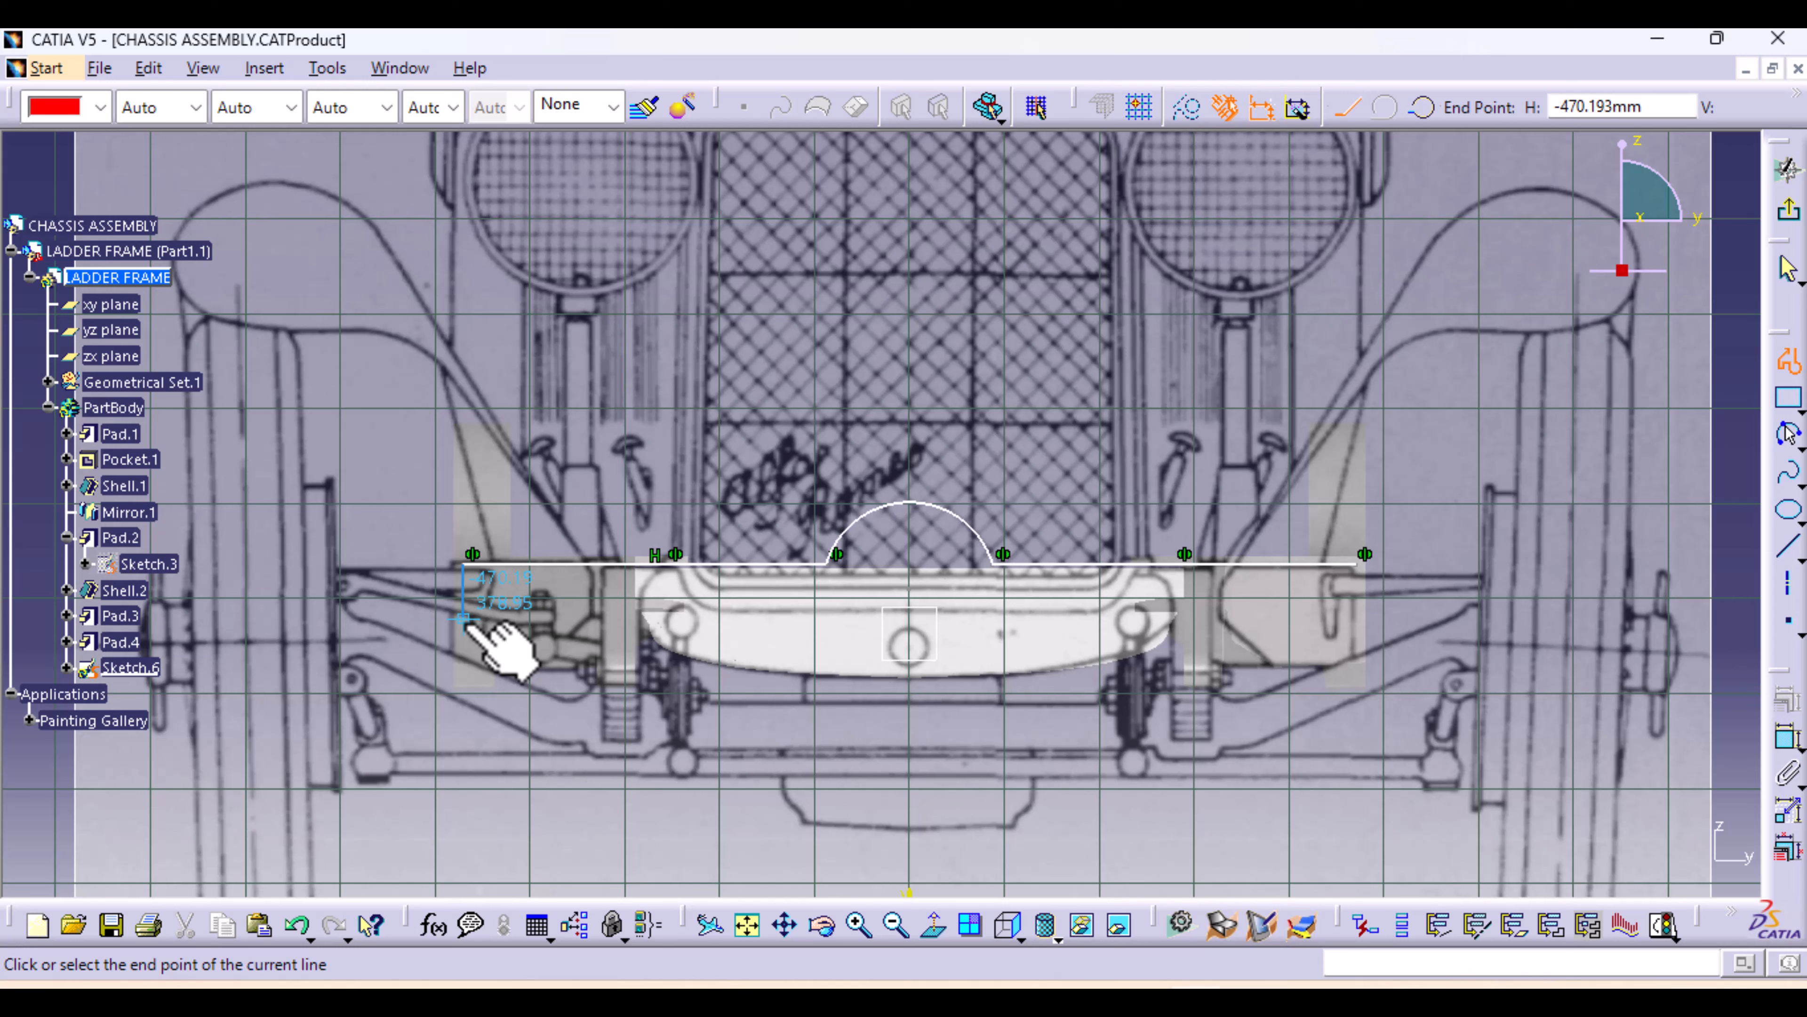
left_click(463, 617)
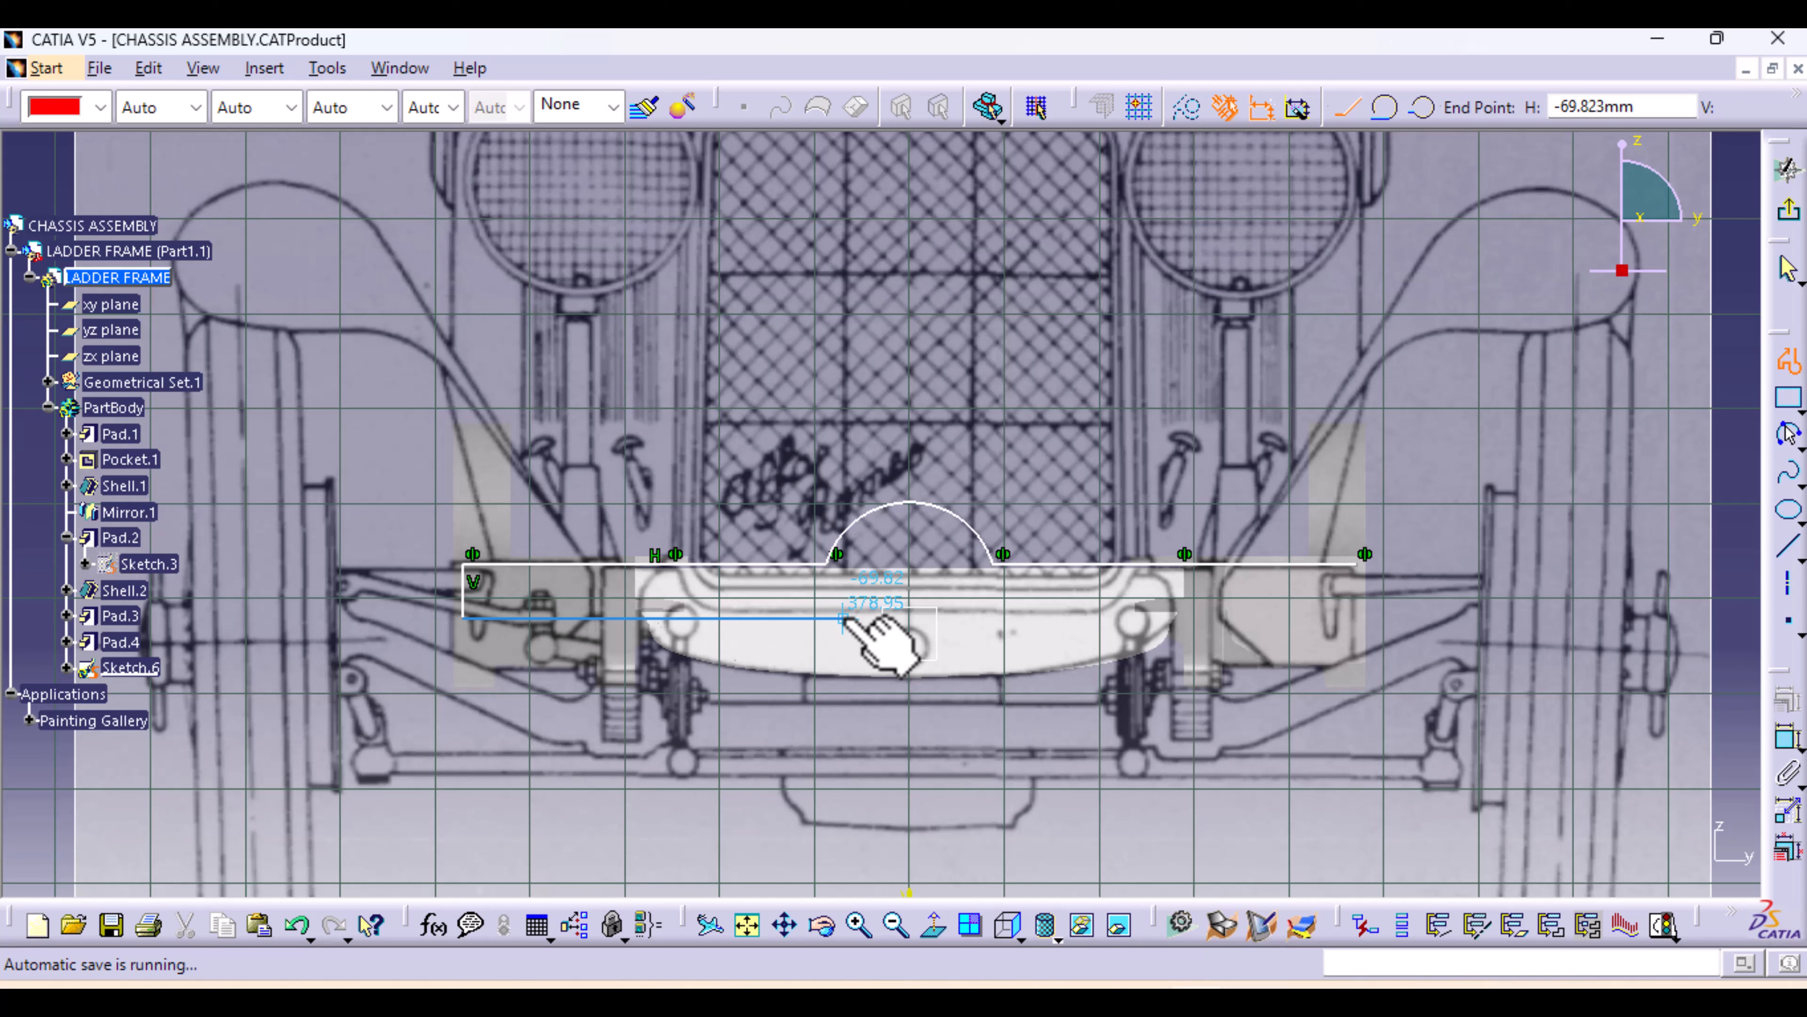
left_click(843, 617)
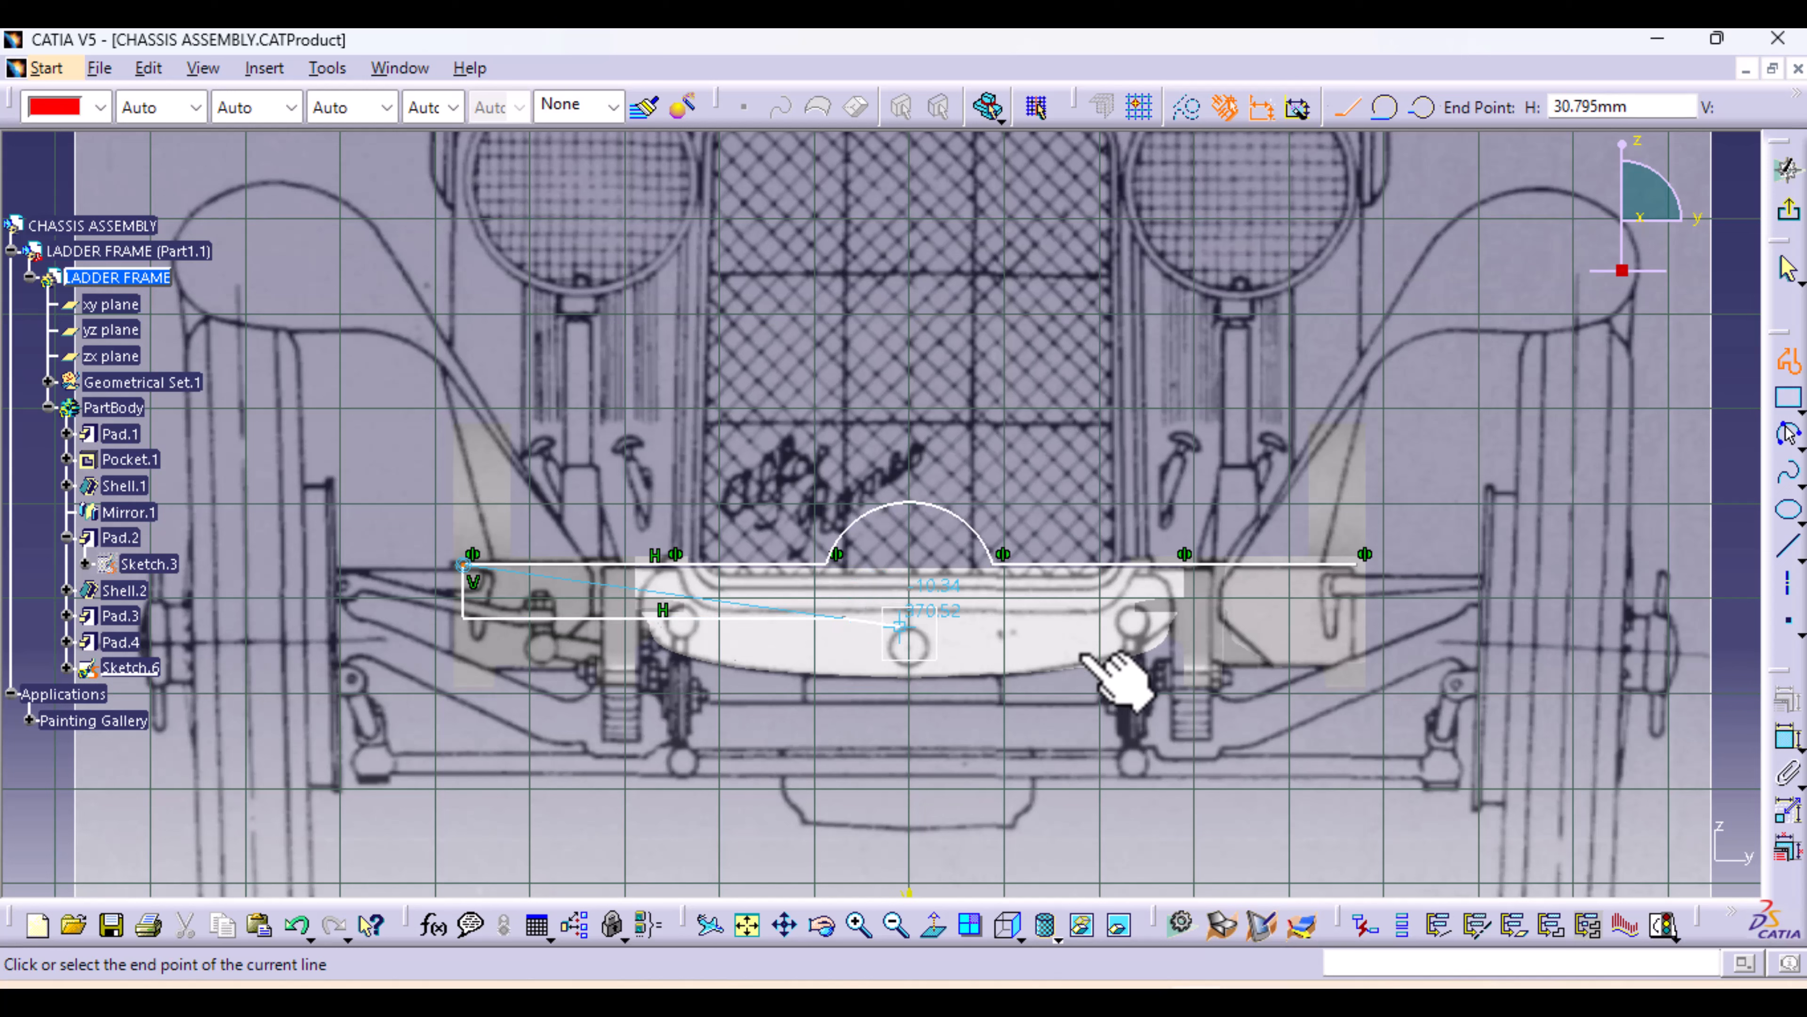
left_click(1788, 361)
Mirror the vertical end line and the lower horizontal line about the sketch's vertical axis
left_click(1741, 109)
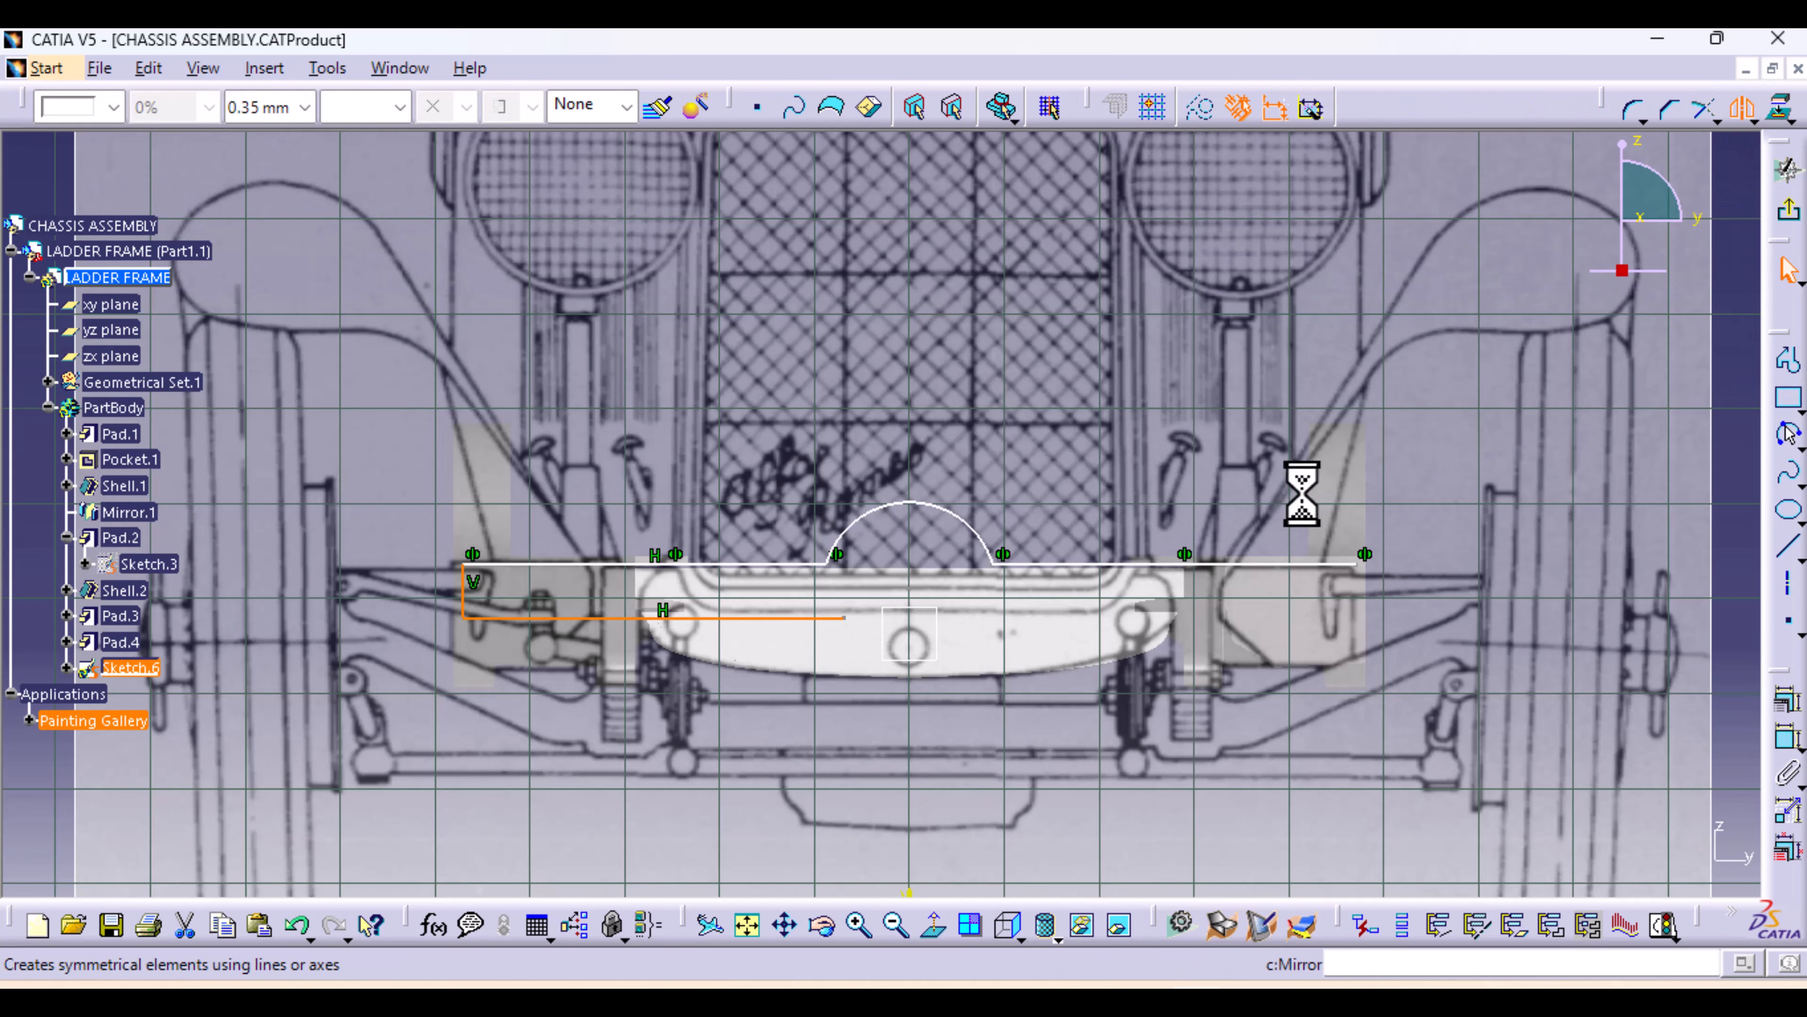
mouse_move(847, 645)
middle_mouse_down()
mouse_move(993, 714)
mouse_move(932, 861)
middle_mouse_up()
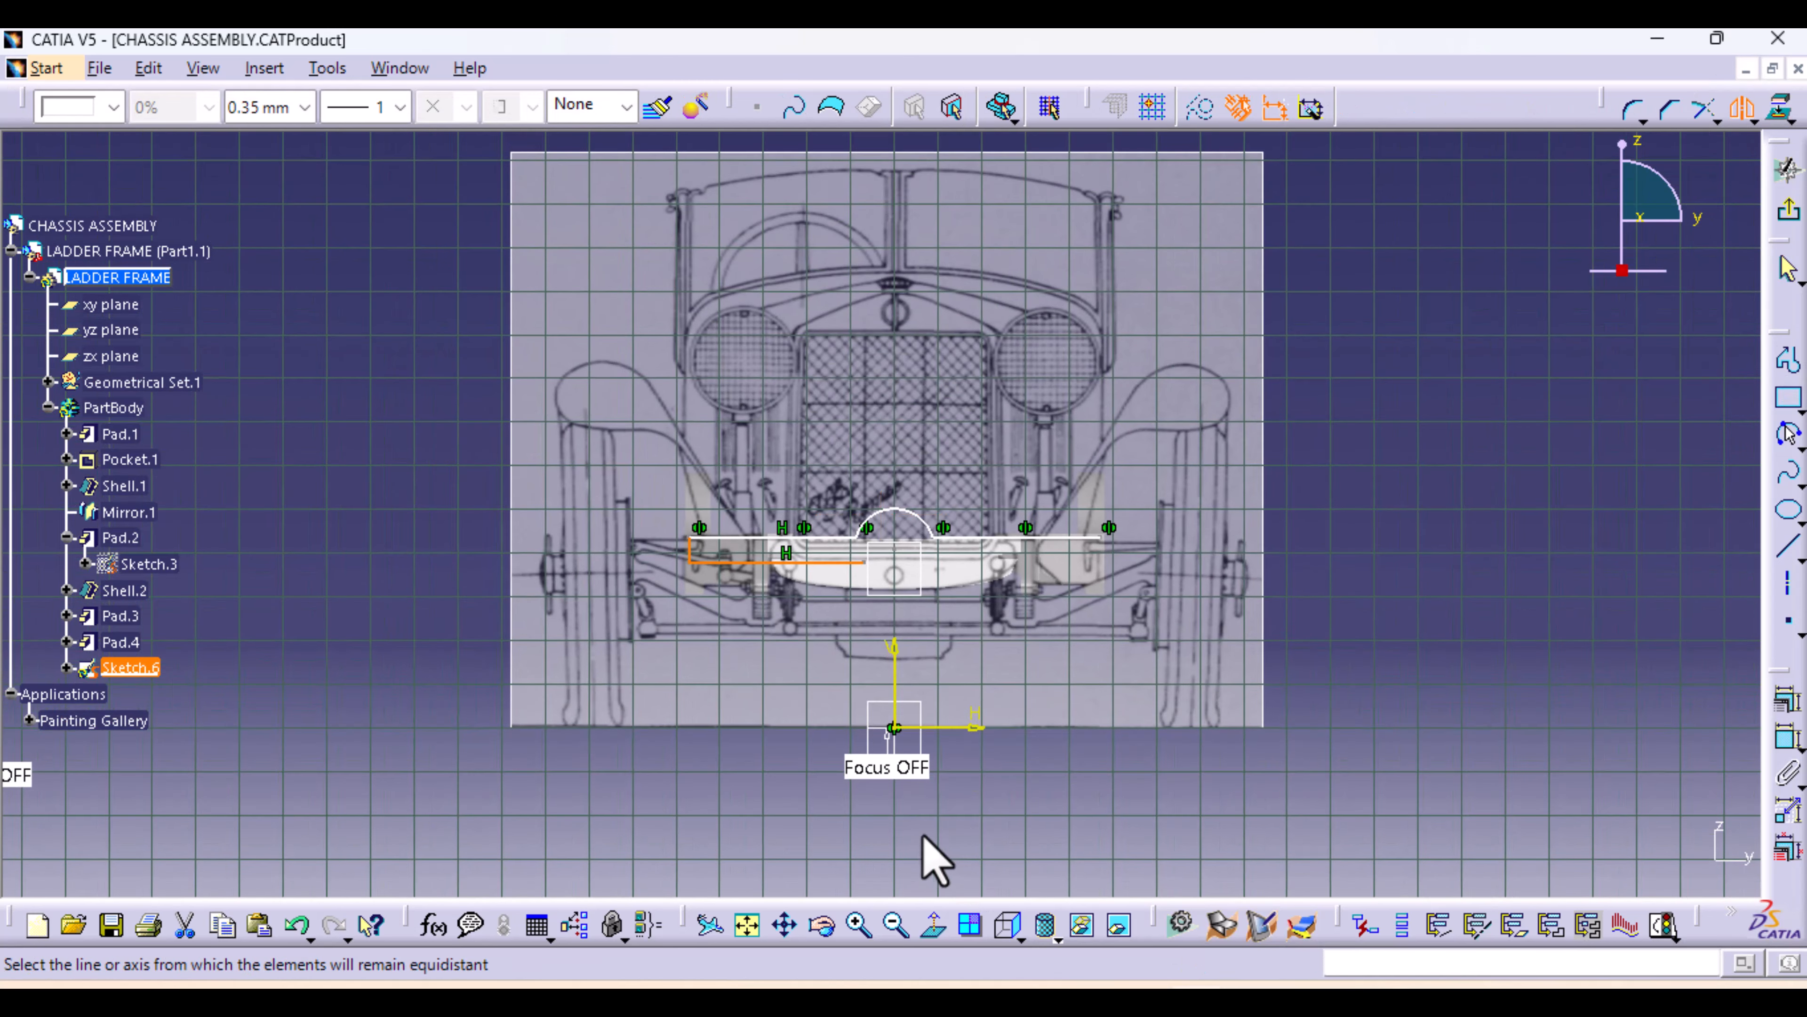
left_click(894, 680)
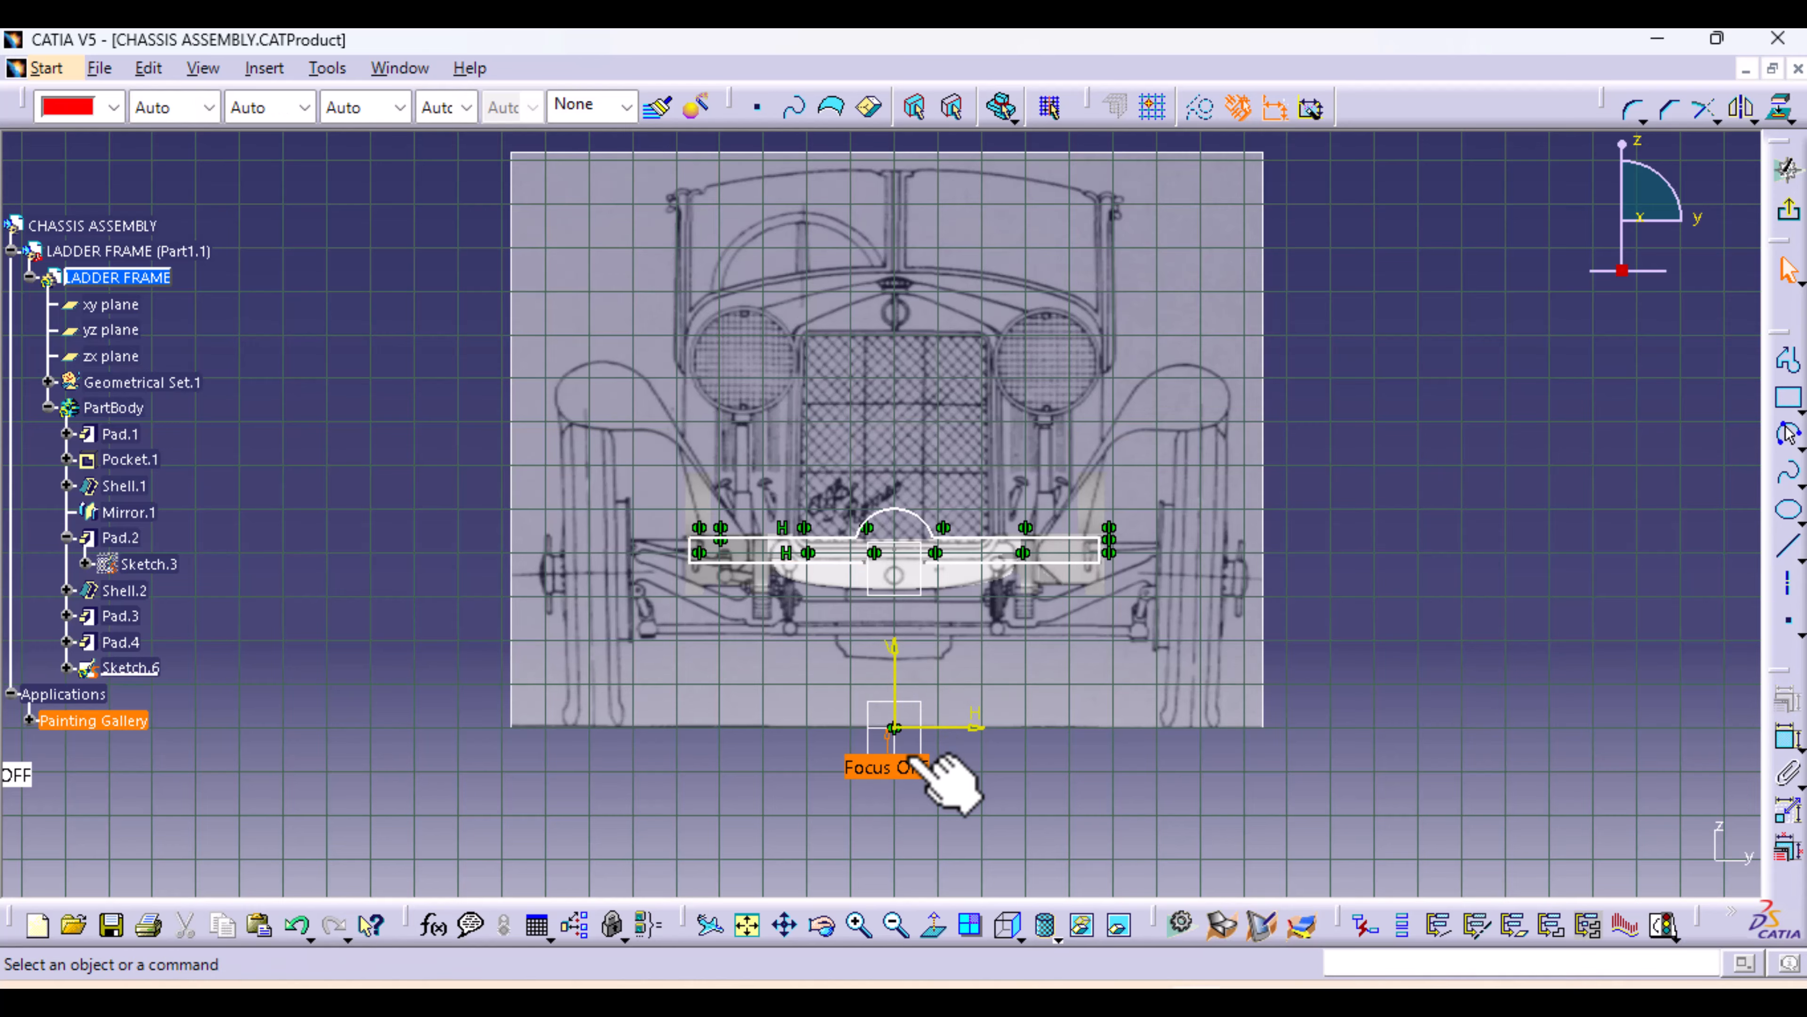
Draw a three-point arc joining the inner ends of the two lower horizontal lines, bulging upward beneath the upper arc
middle_click_drag(913, 764, 911, 512)
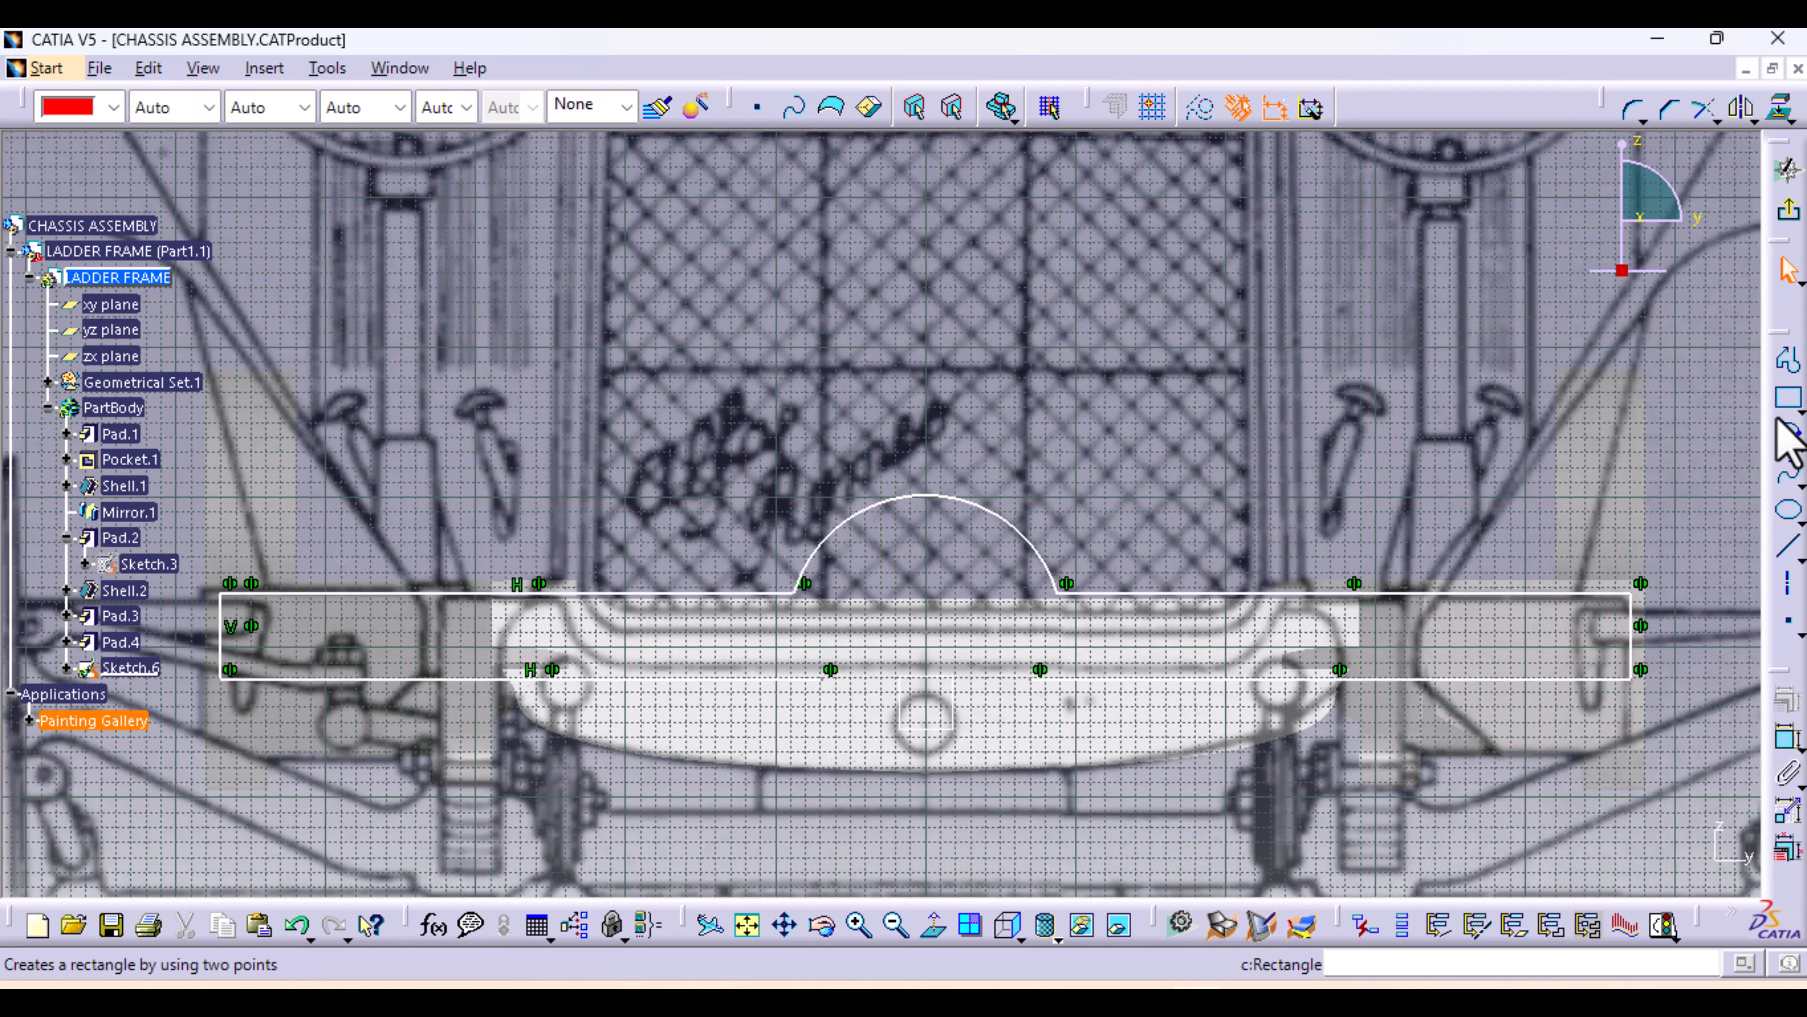
left_click(1787, 433)
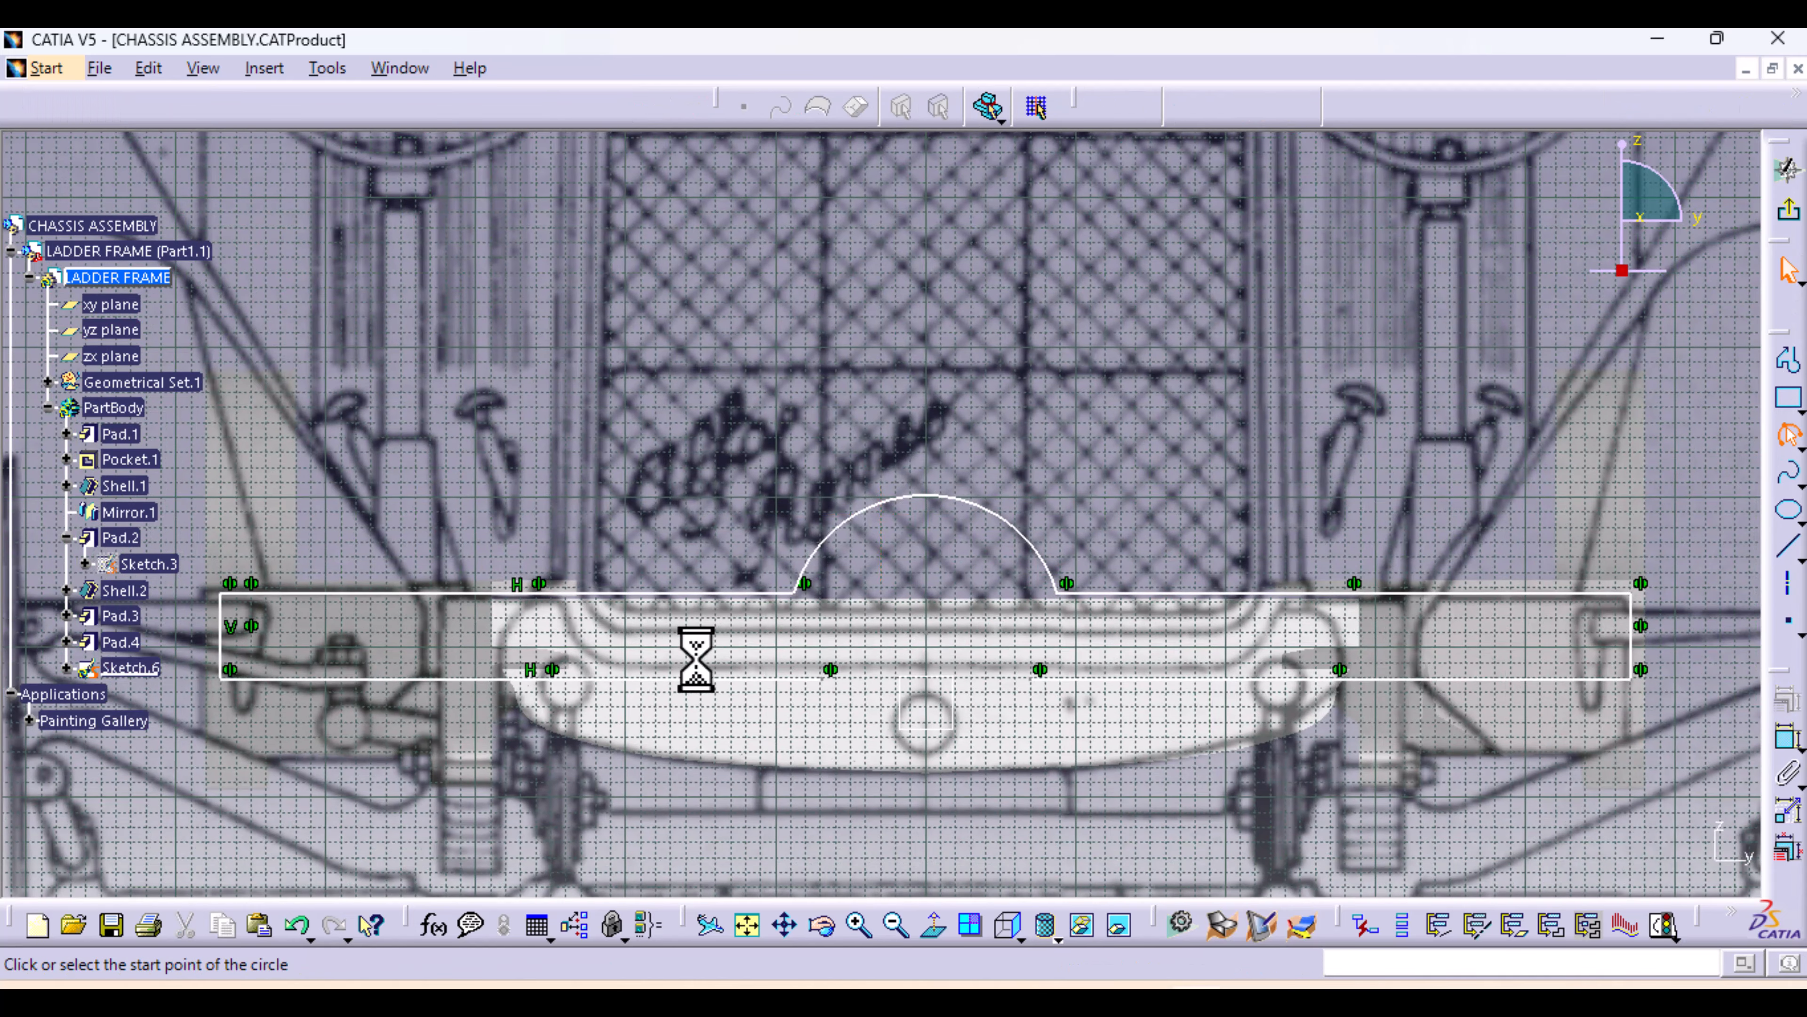
left_click(829, 677)
left_click(1039, 672)
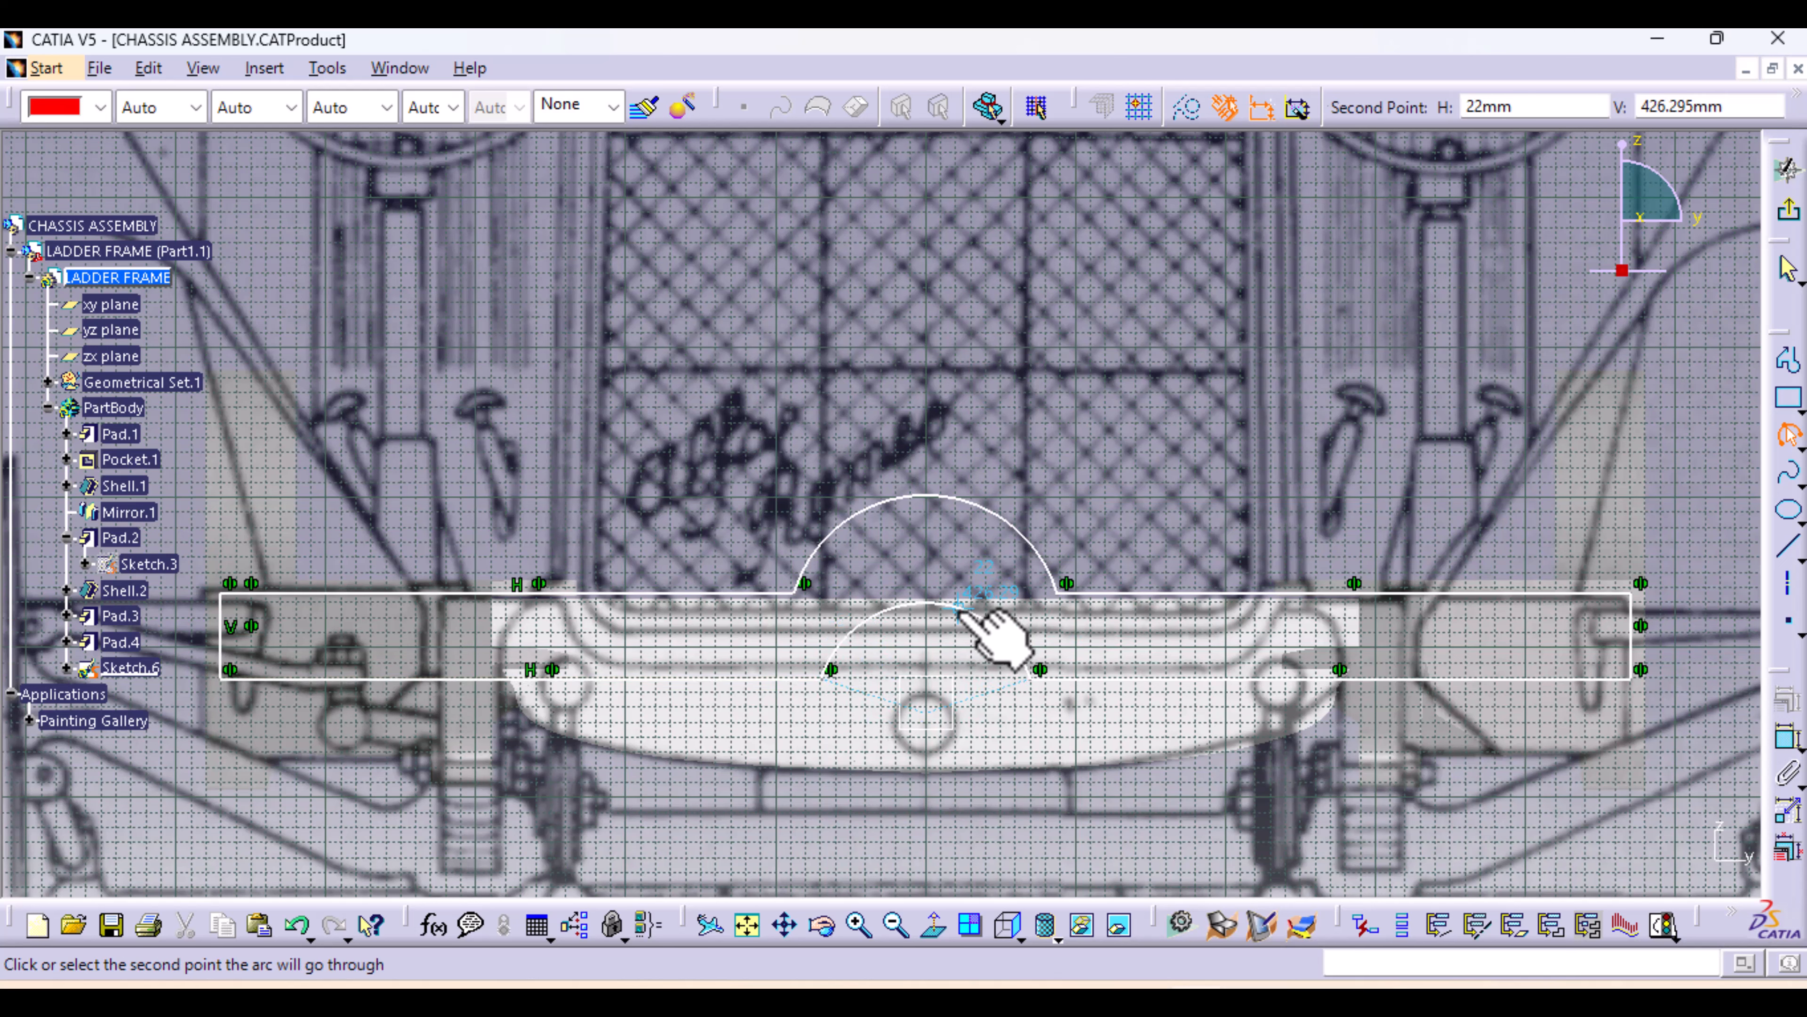
left_click(964, 550)
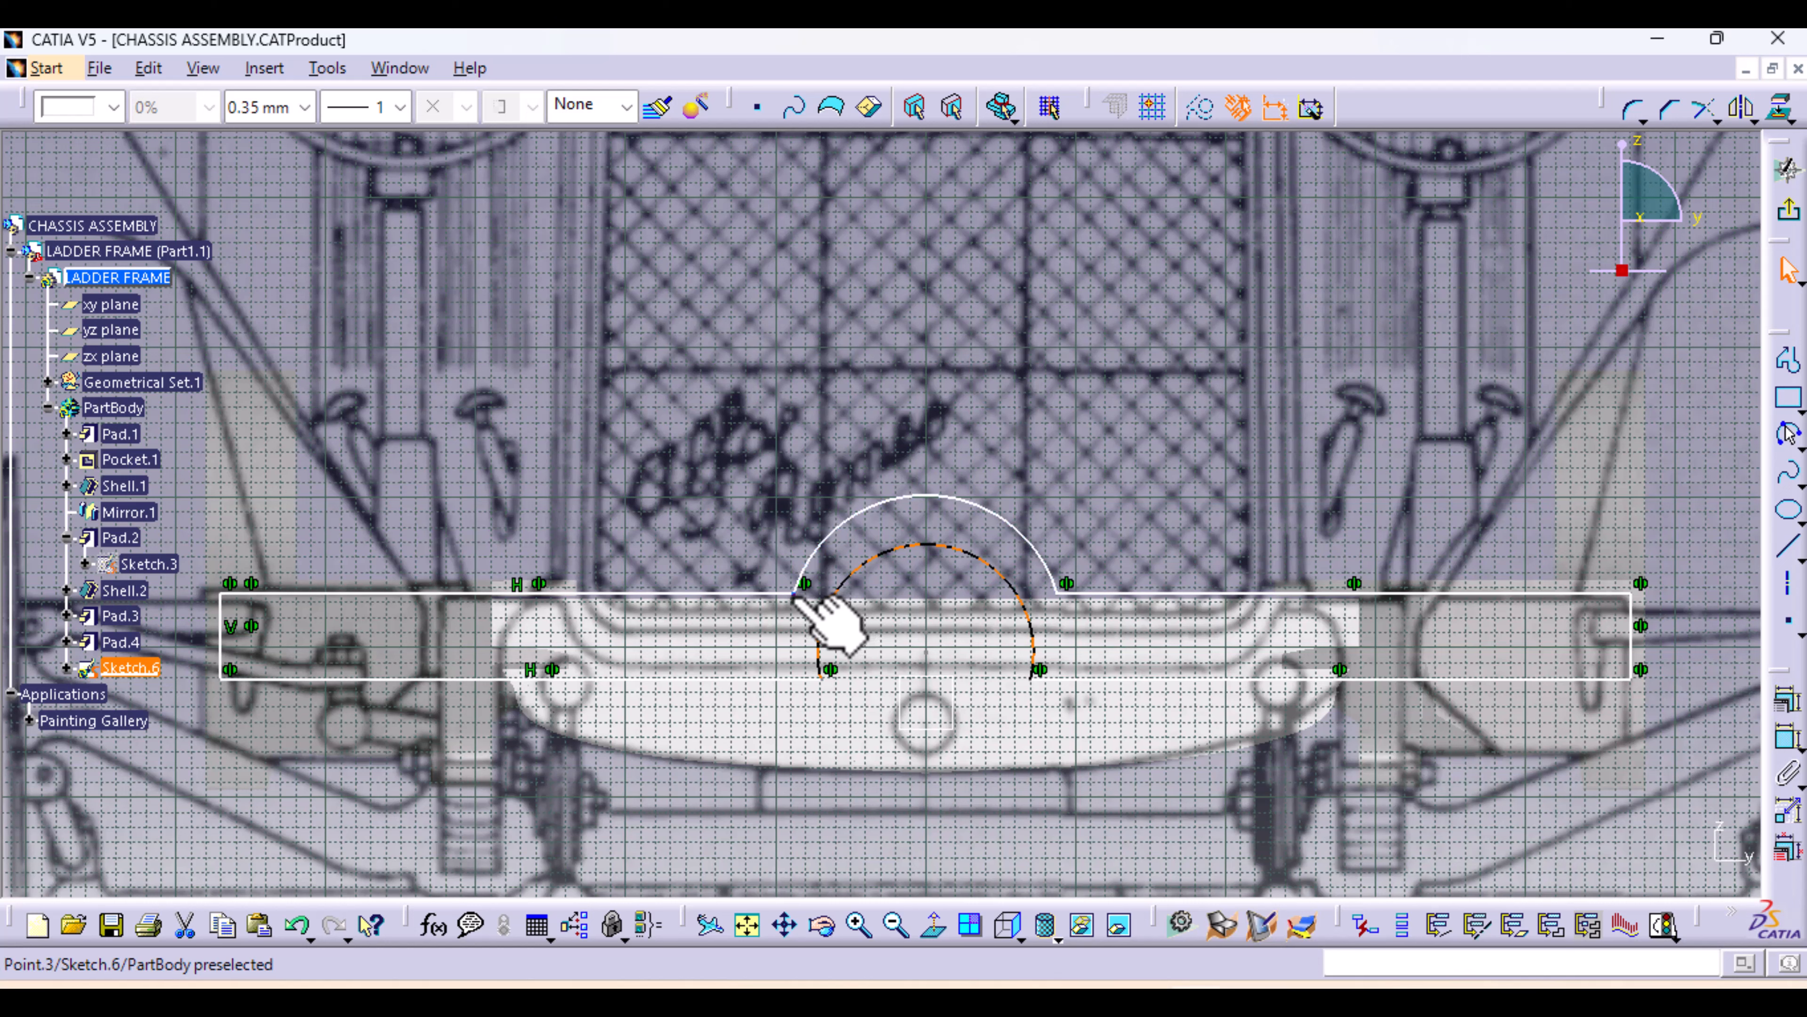
Widen the upper arc by moving its left end outward, and flatten it by lowering its centre along the vertical axis
left_click_drag(801, 602, 701, 612)
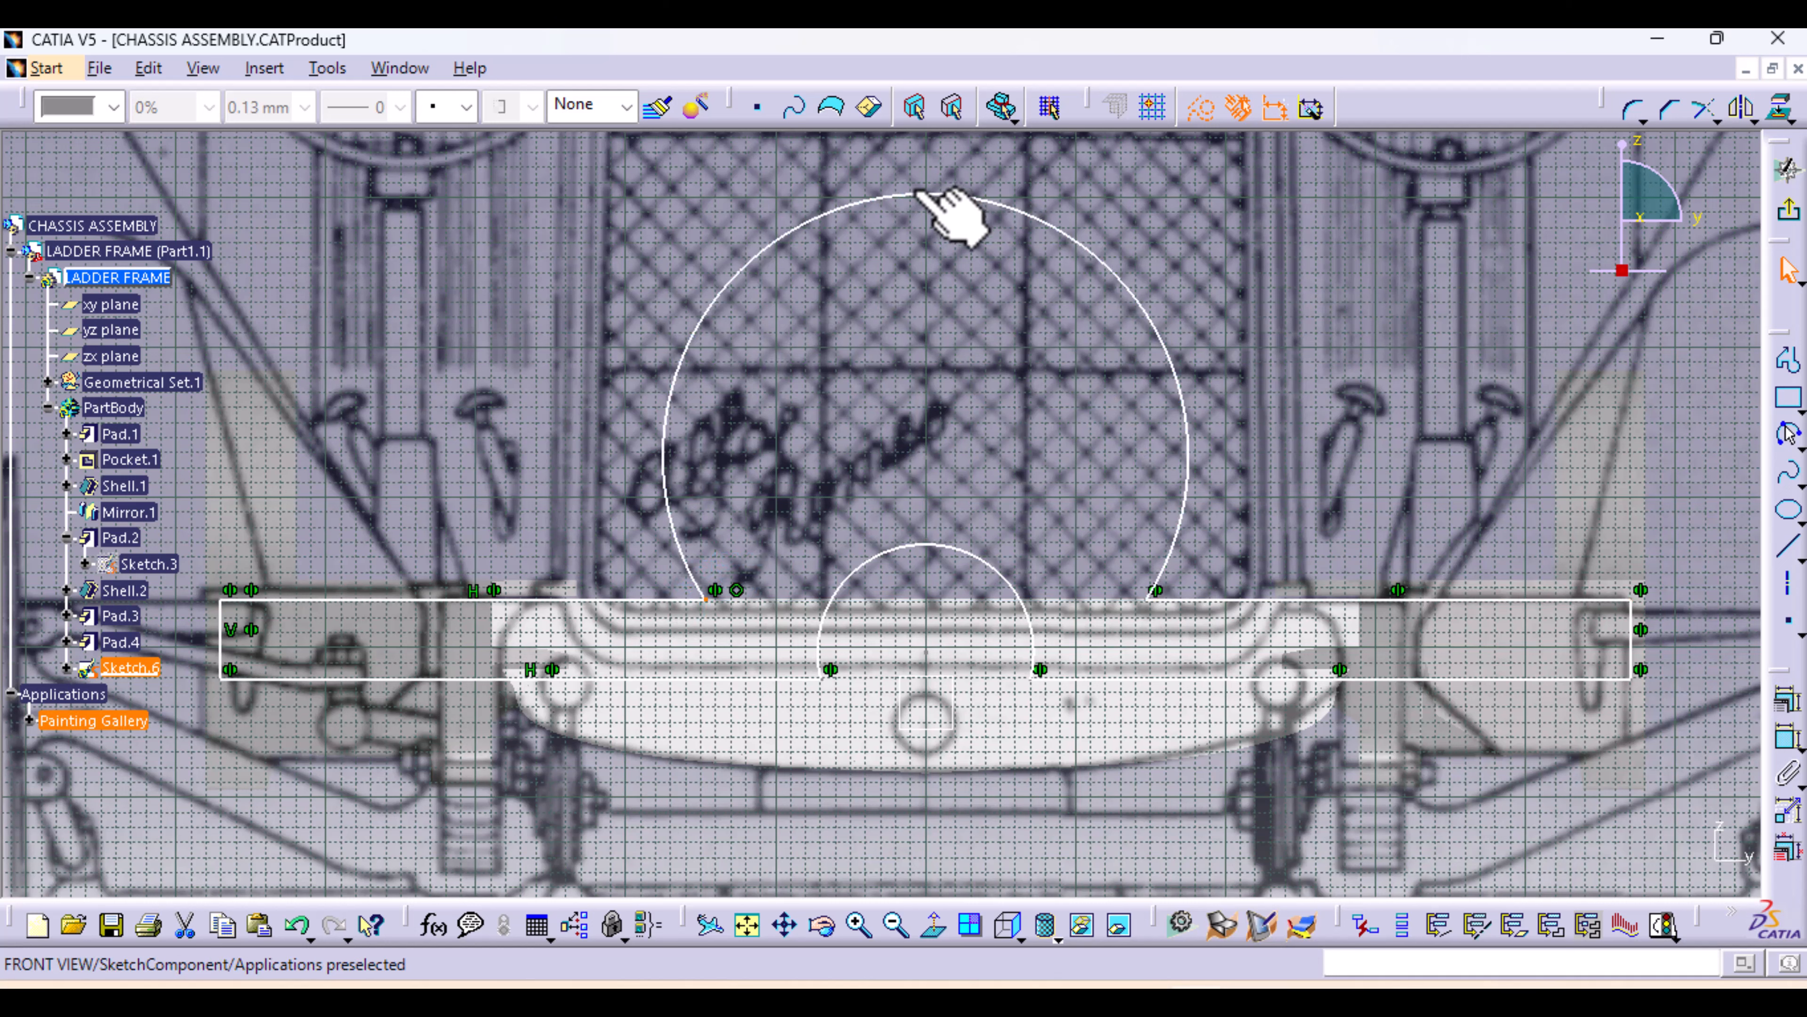
left_click_drag(922, 179, 936, 273)
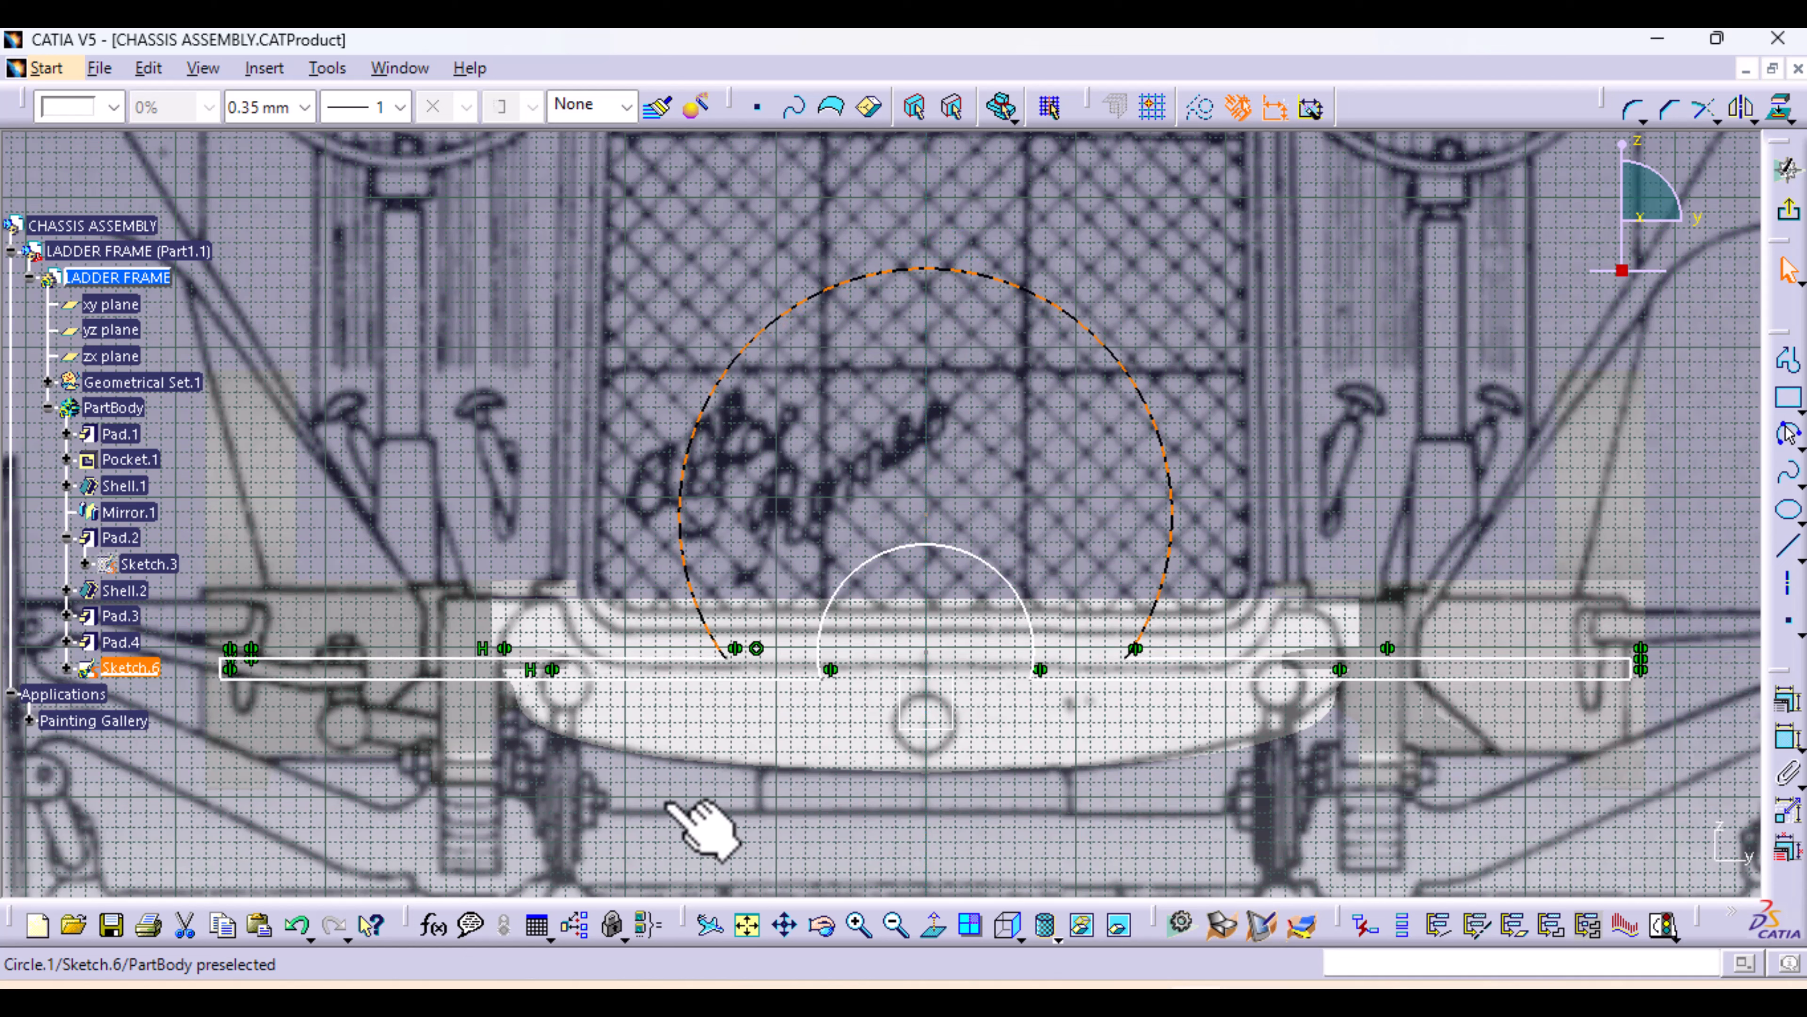
left_click(297, 925)
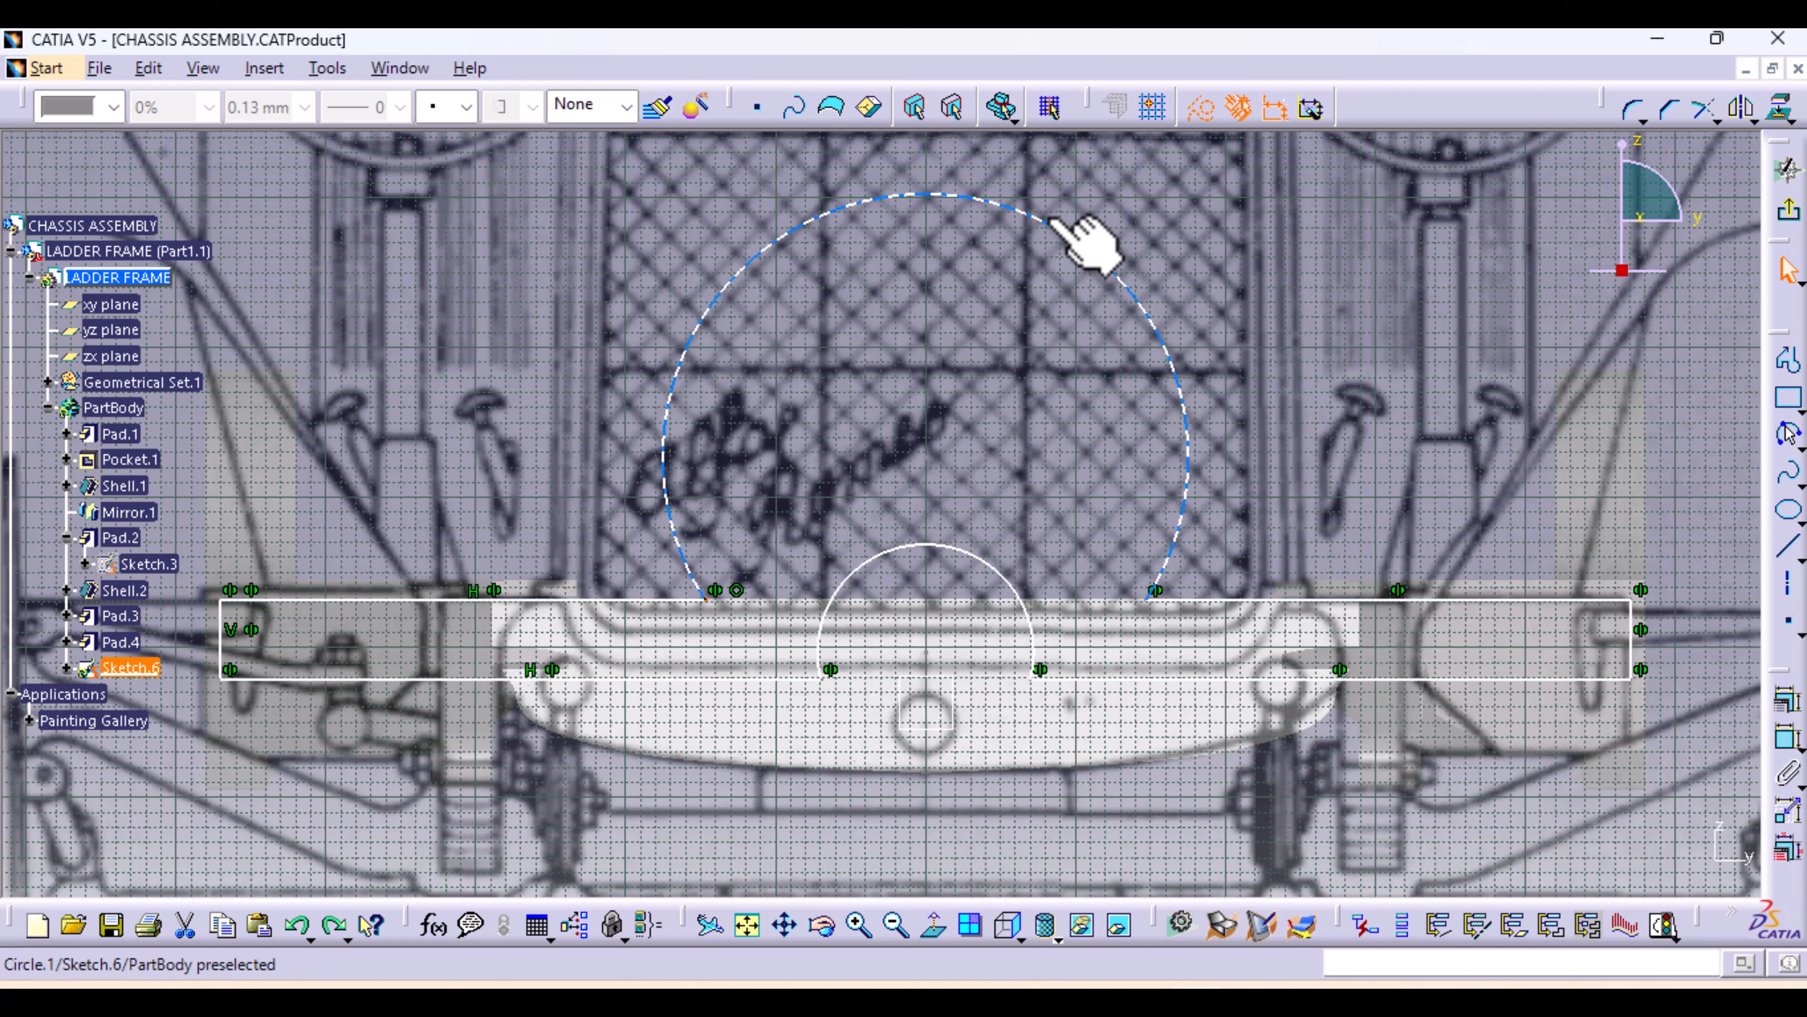
left_click(1126, 290)
left_click(926, 457)
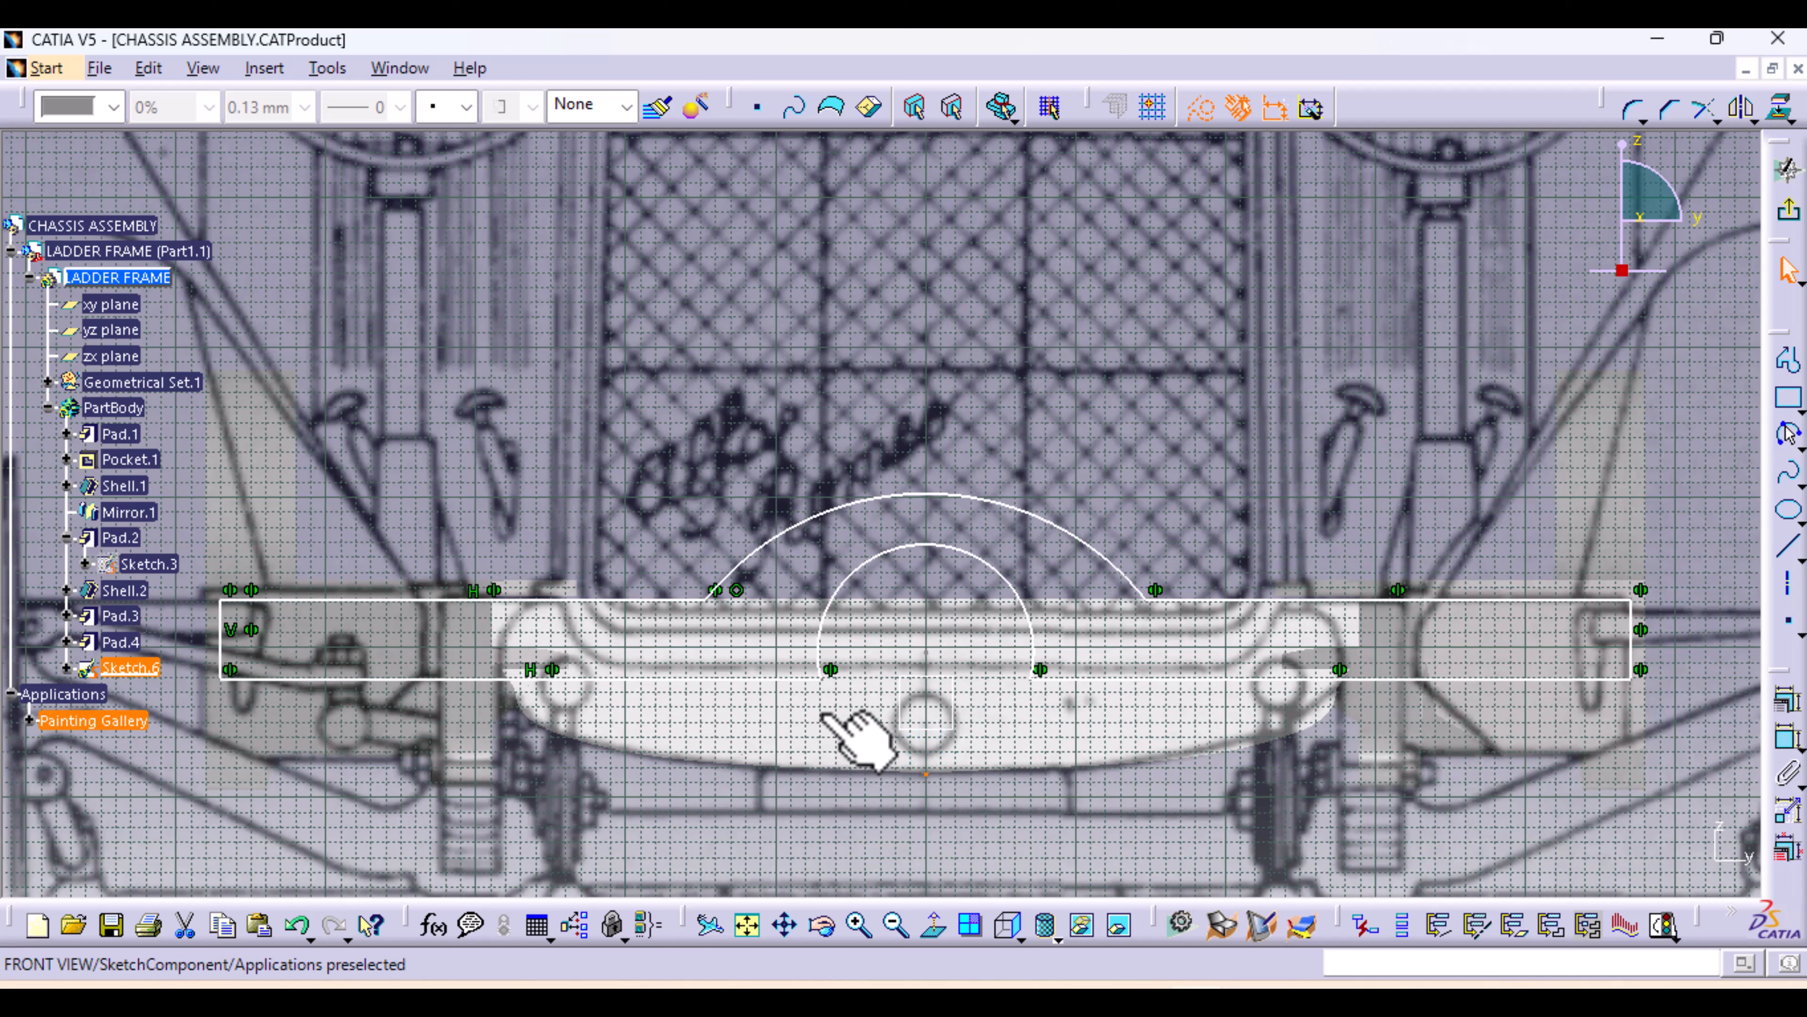
Move the lower arc's left end outward and slightly up, and lower its centre to flatten it beneath the upper arc
left_click_drag(819, 680, 770, 667)
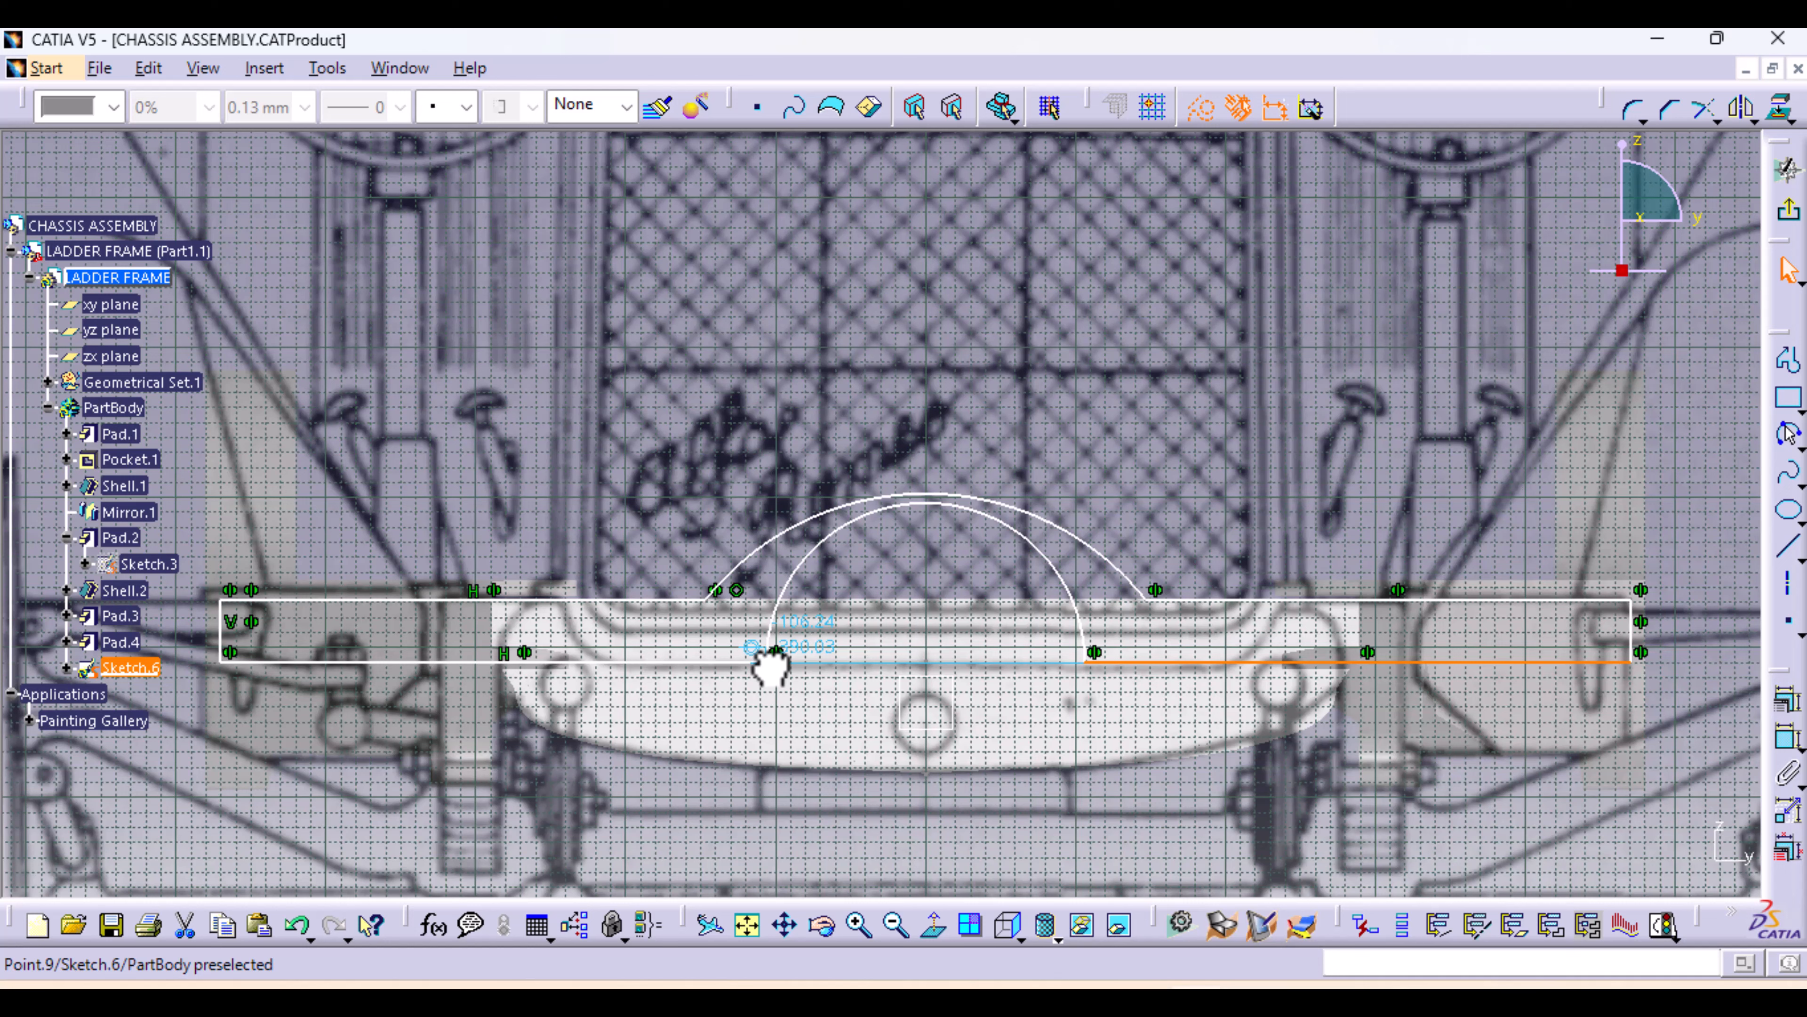
left_click_drag(772, 666, 772, 666)
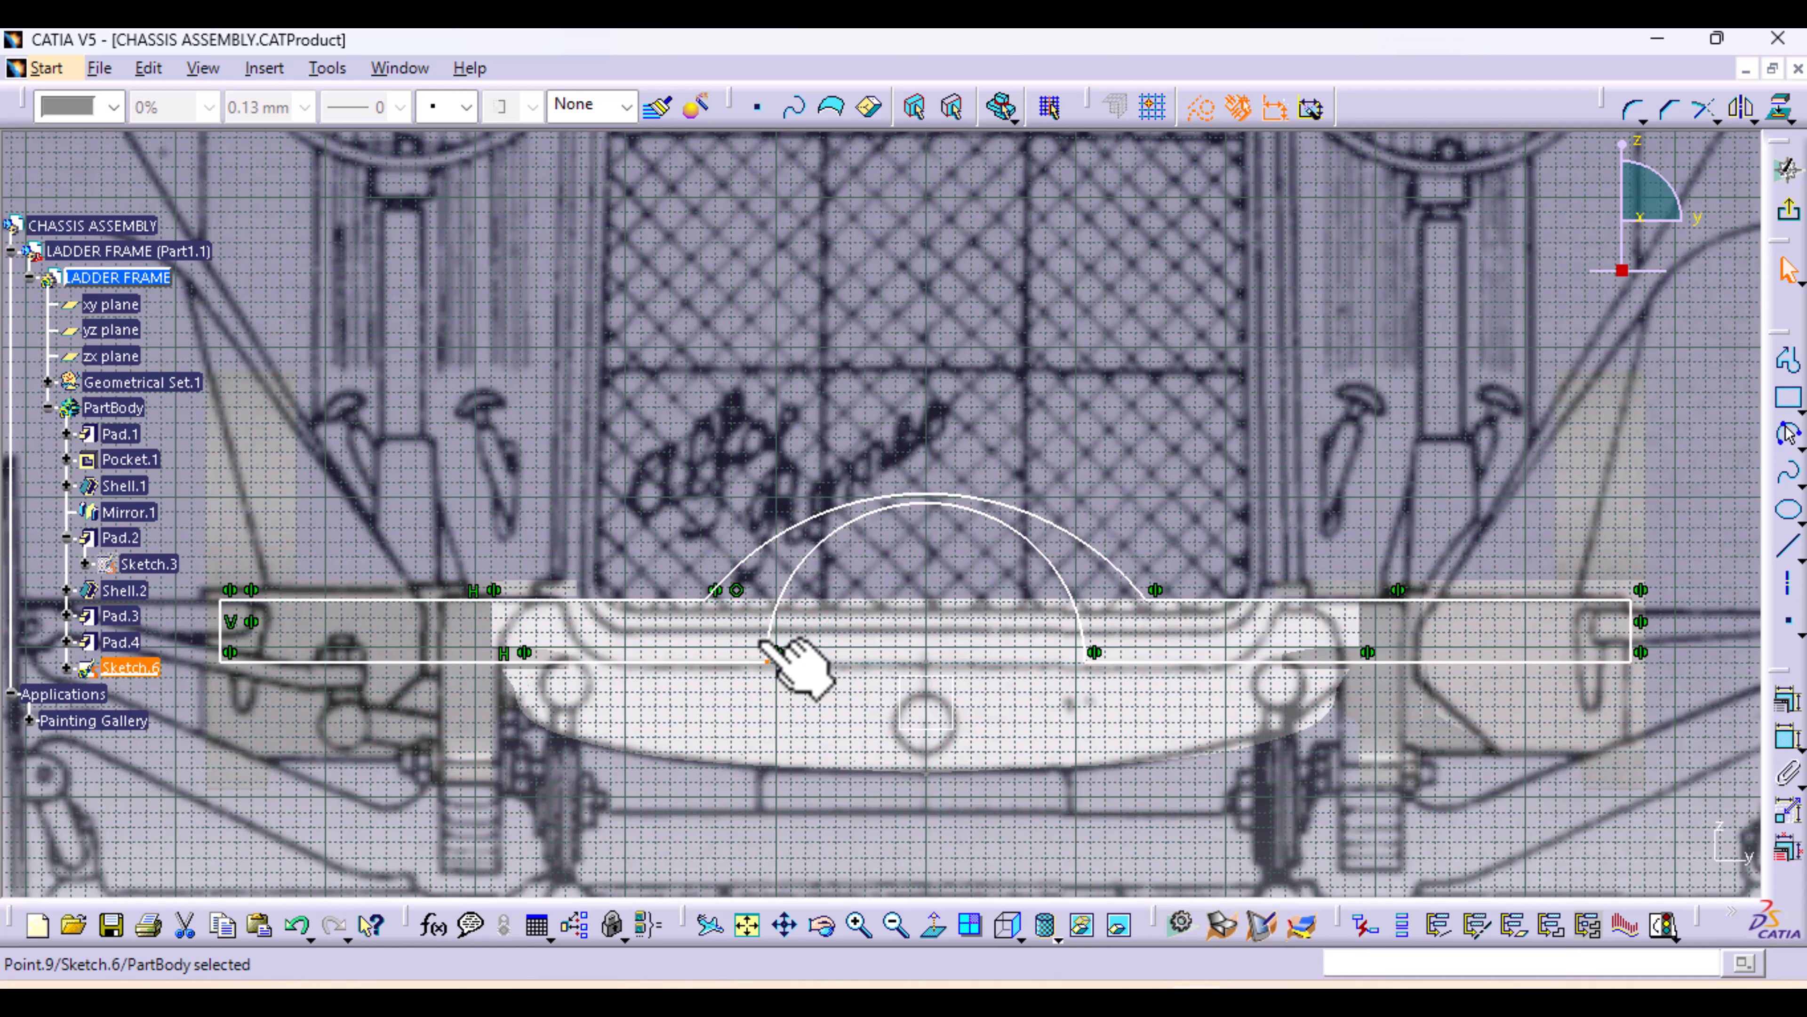
left_click(814, 545)
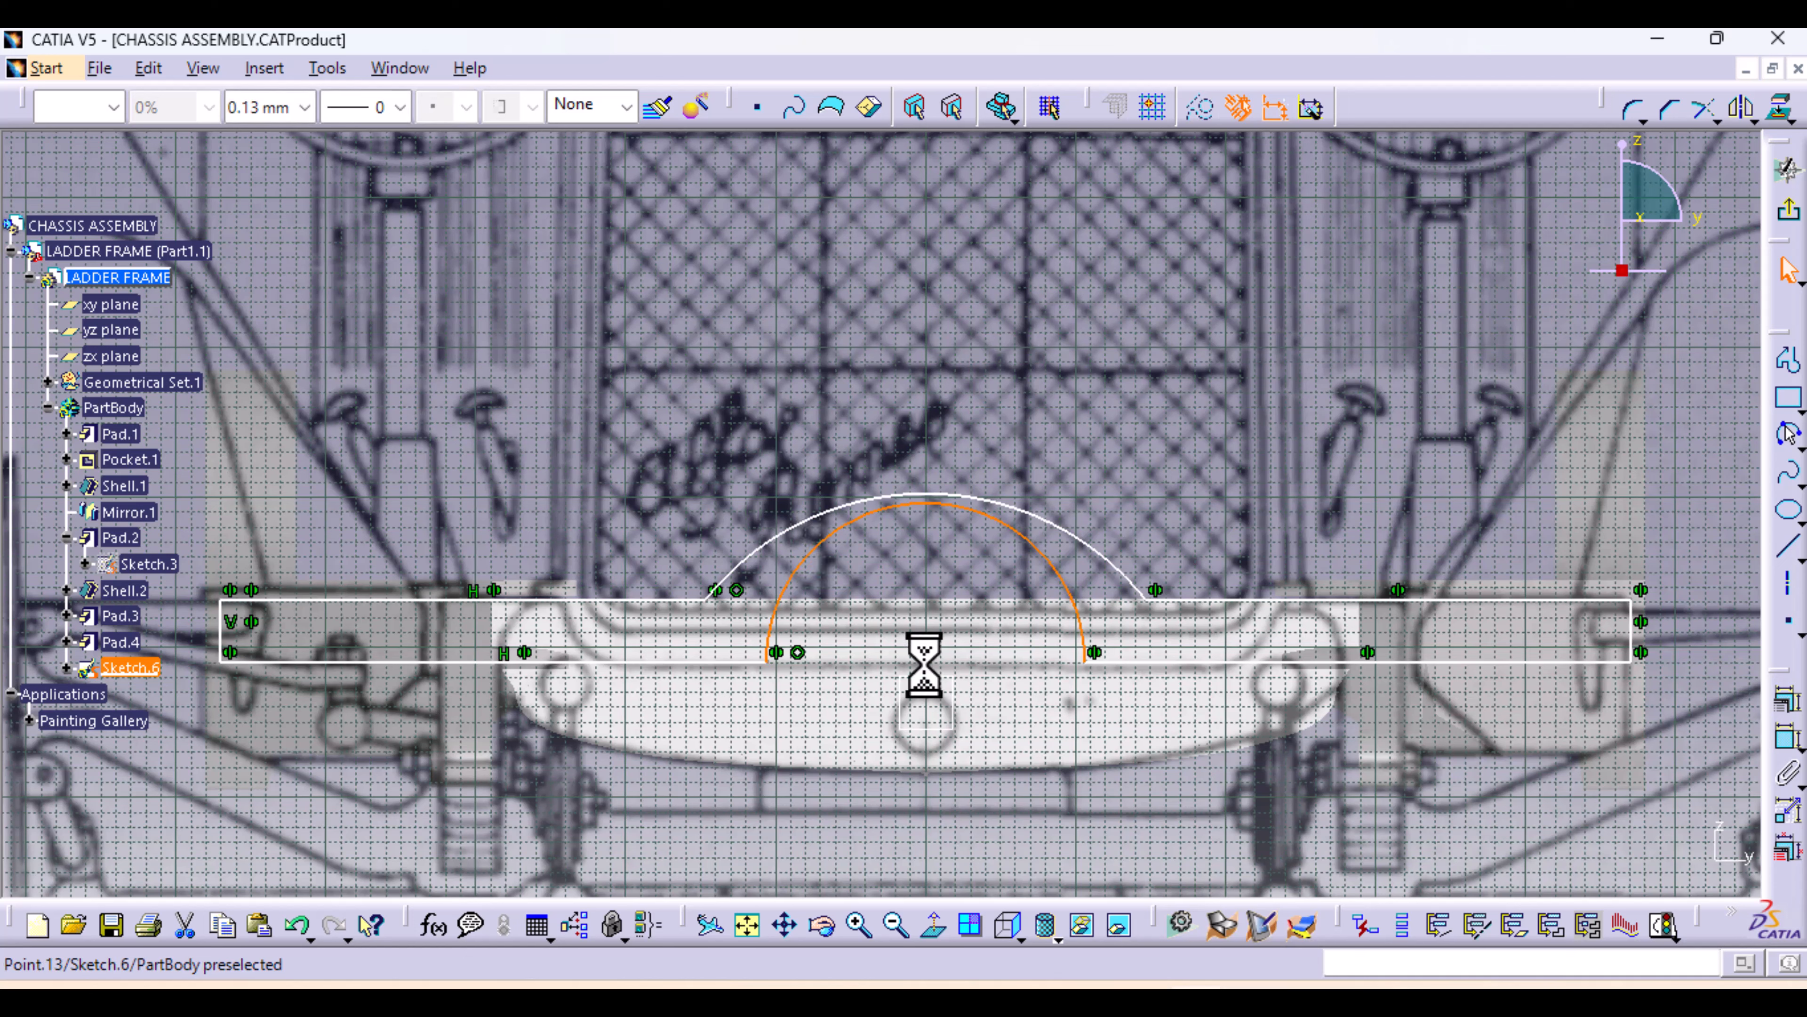
left_click_drag(923, 664, 927, 719)
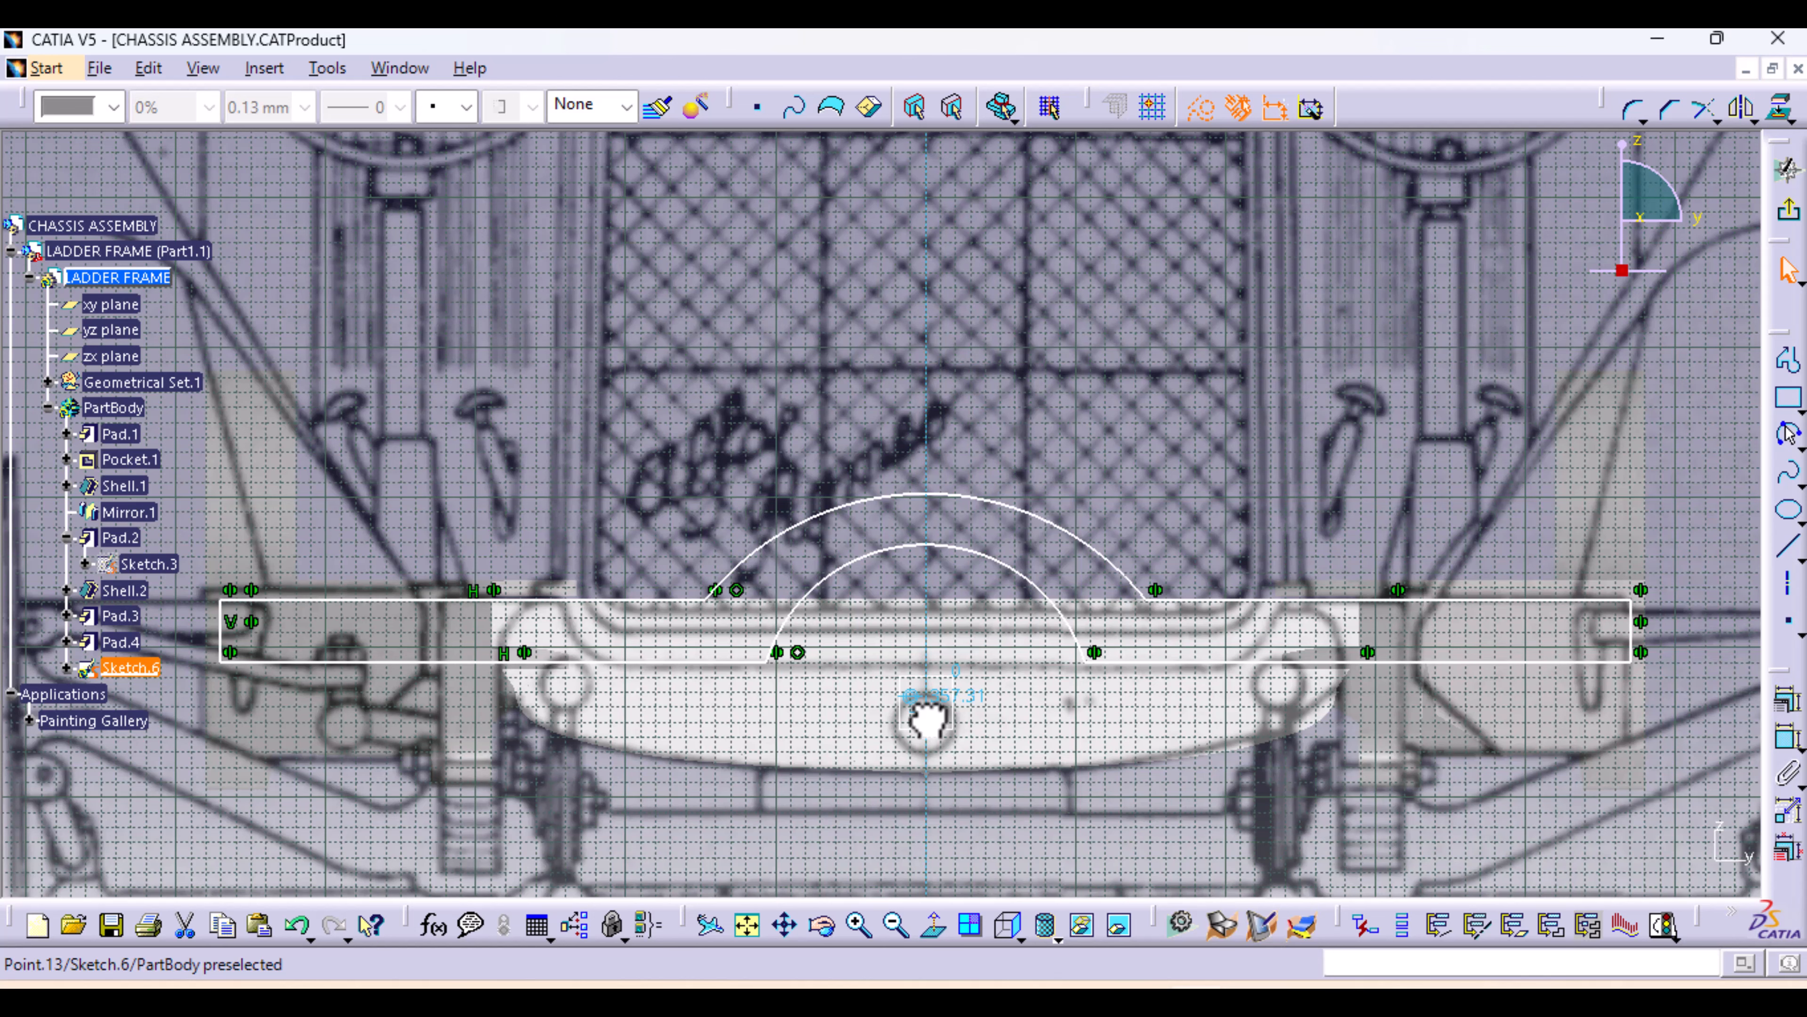
left_click_drag(927, 719, 929, 721)
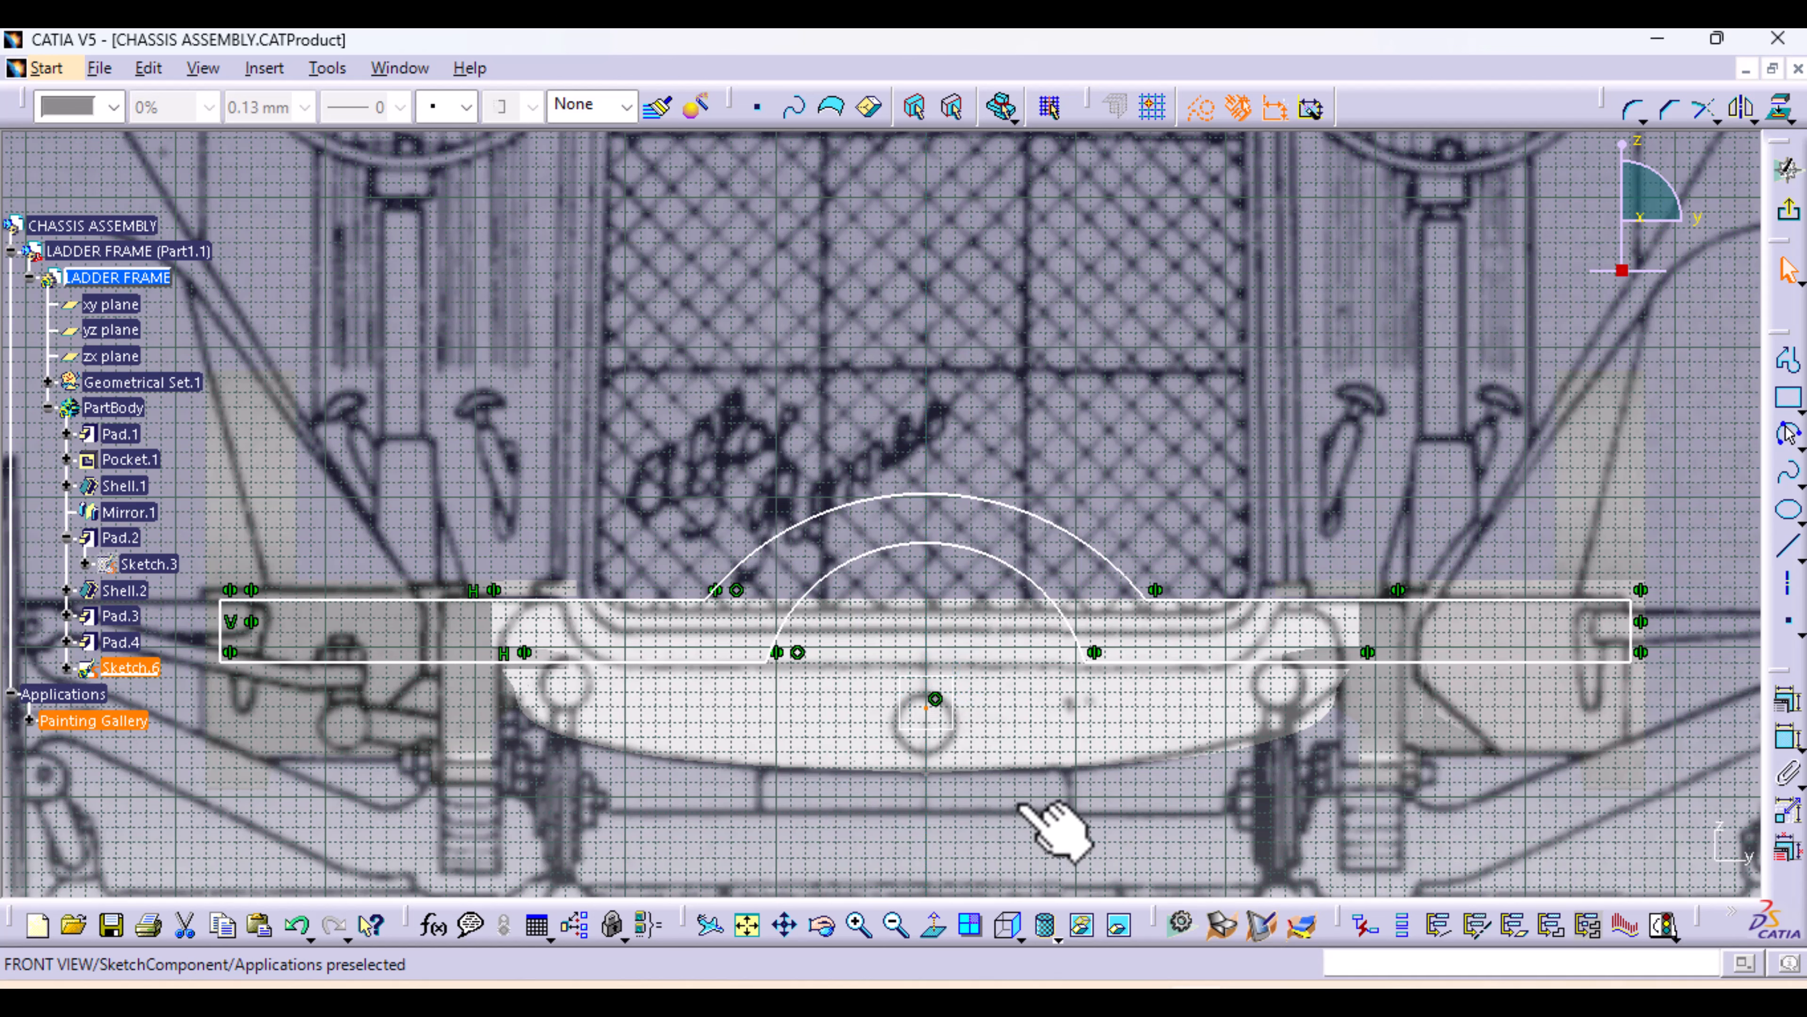
Round the junction of the left upper horizontal line and the upper arc with a 250 mm radius corner
middle_click_drag(1013, 795, 985, 722)
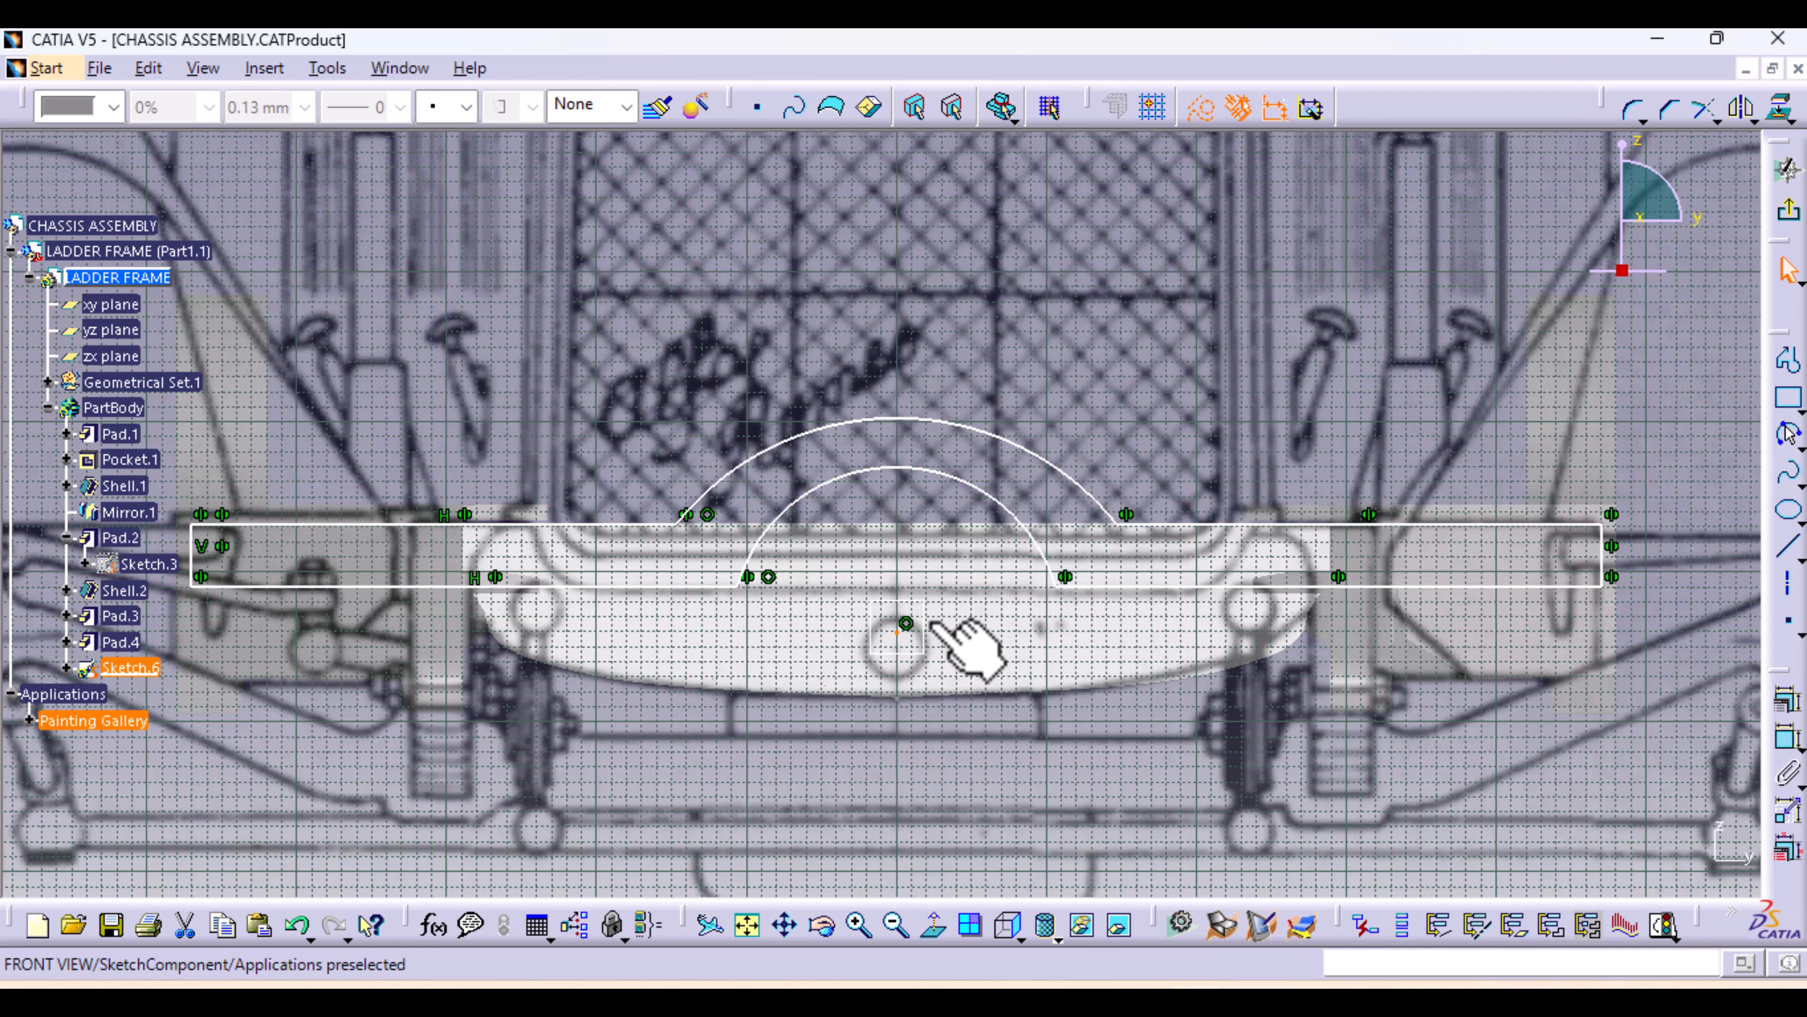
mouse_move(933, 634)
middle_mouse_down()
mouse_move(964, 758)
mouse_move(972, 646)
mouse_move(982, 671)
middle_mouse_up()
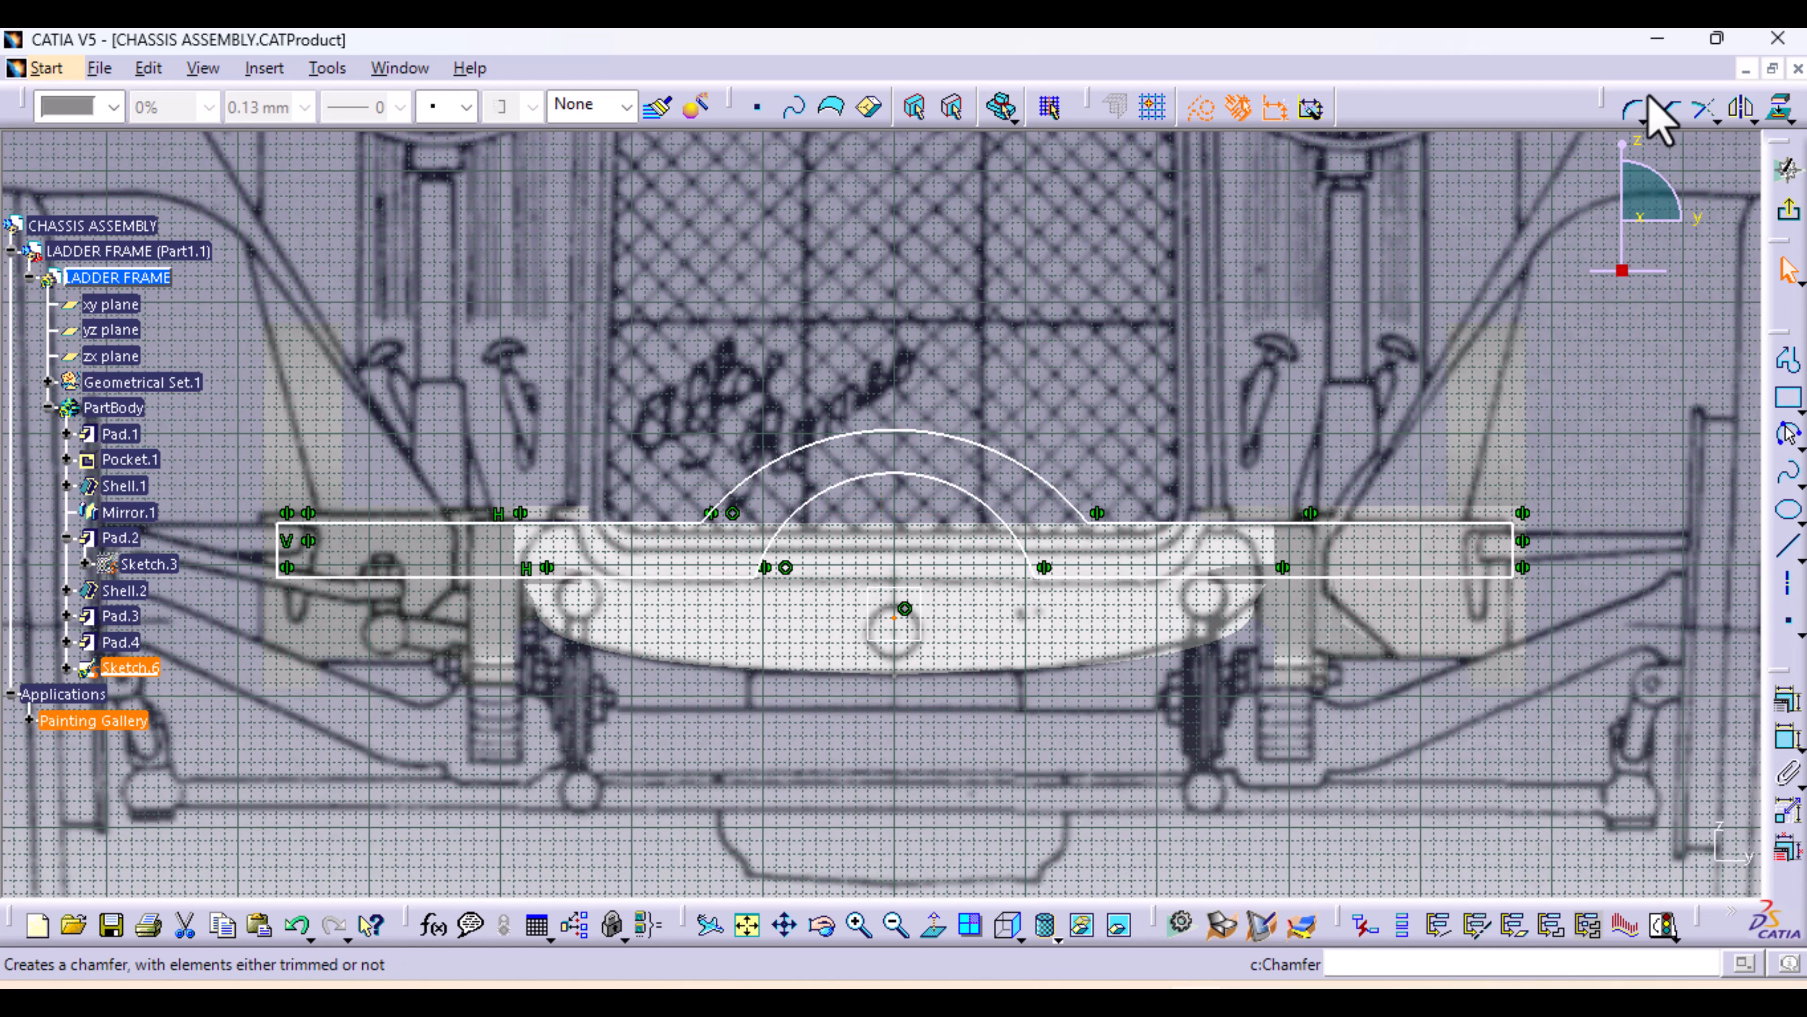
left_click(1633, 112)
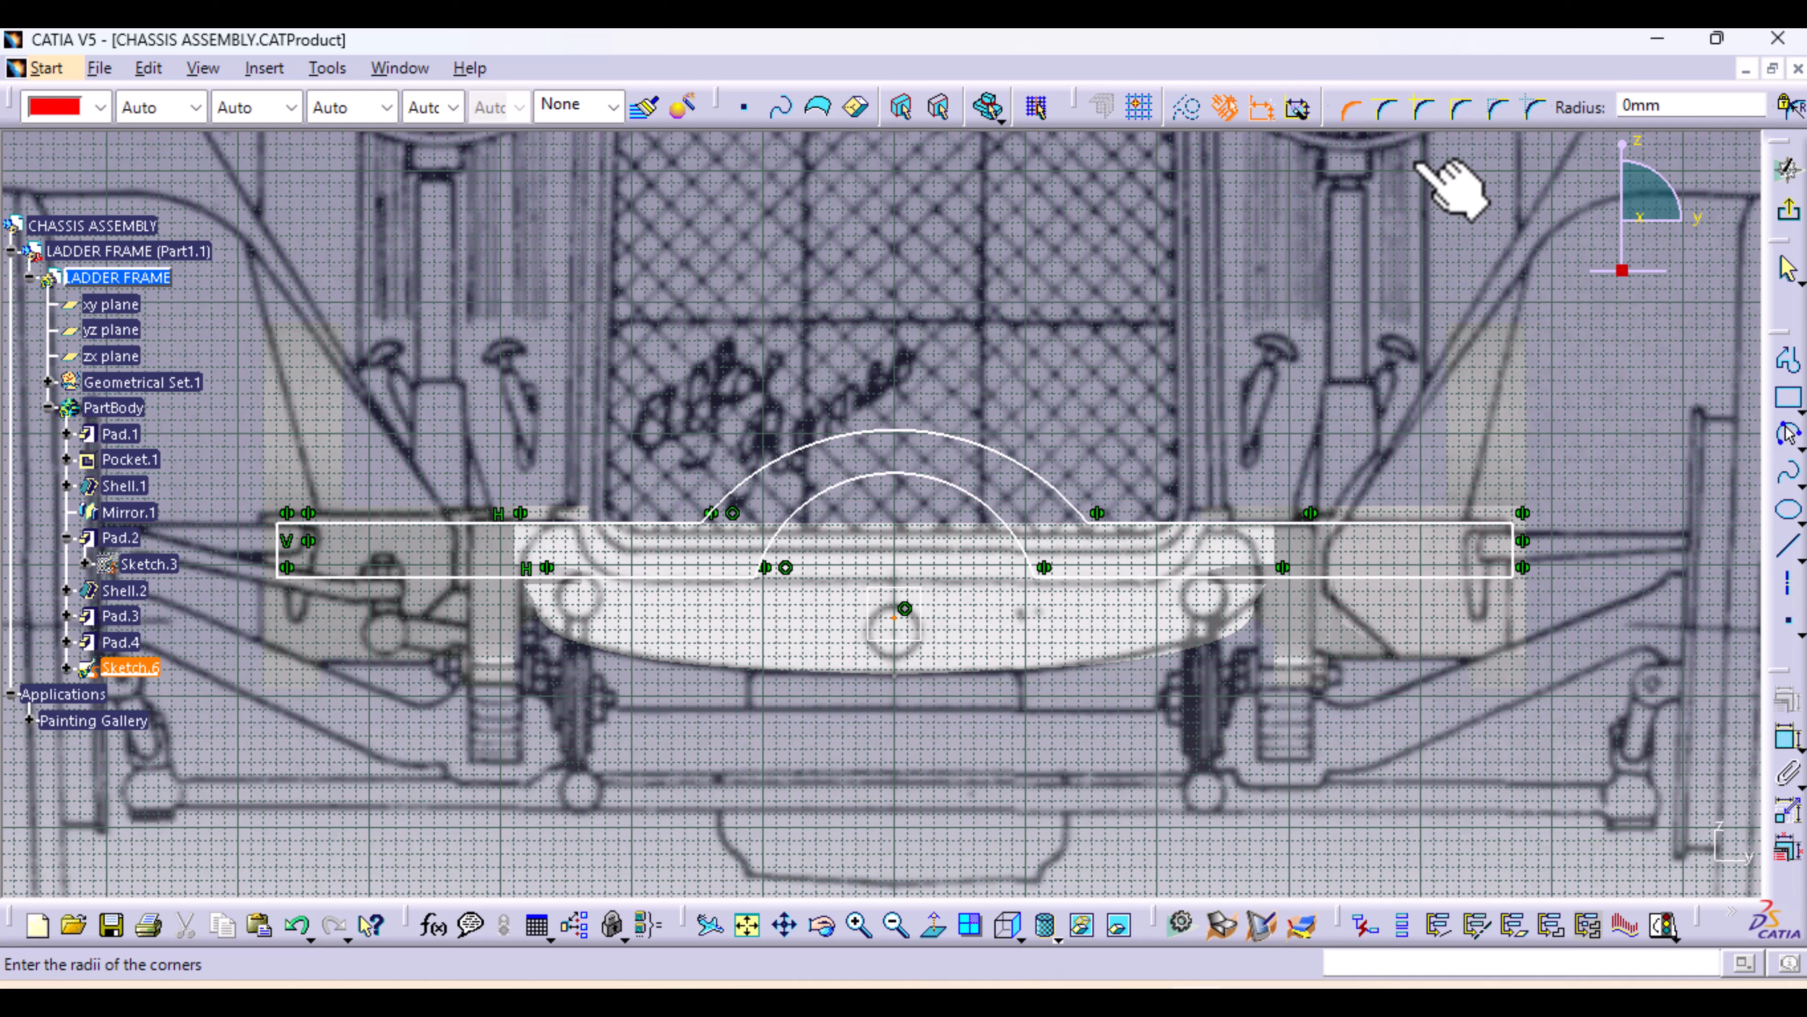
key("Escape")
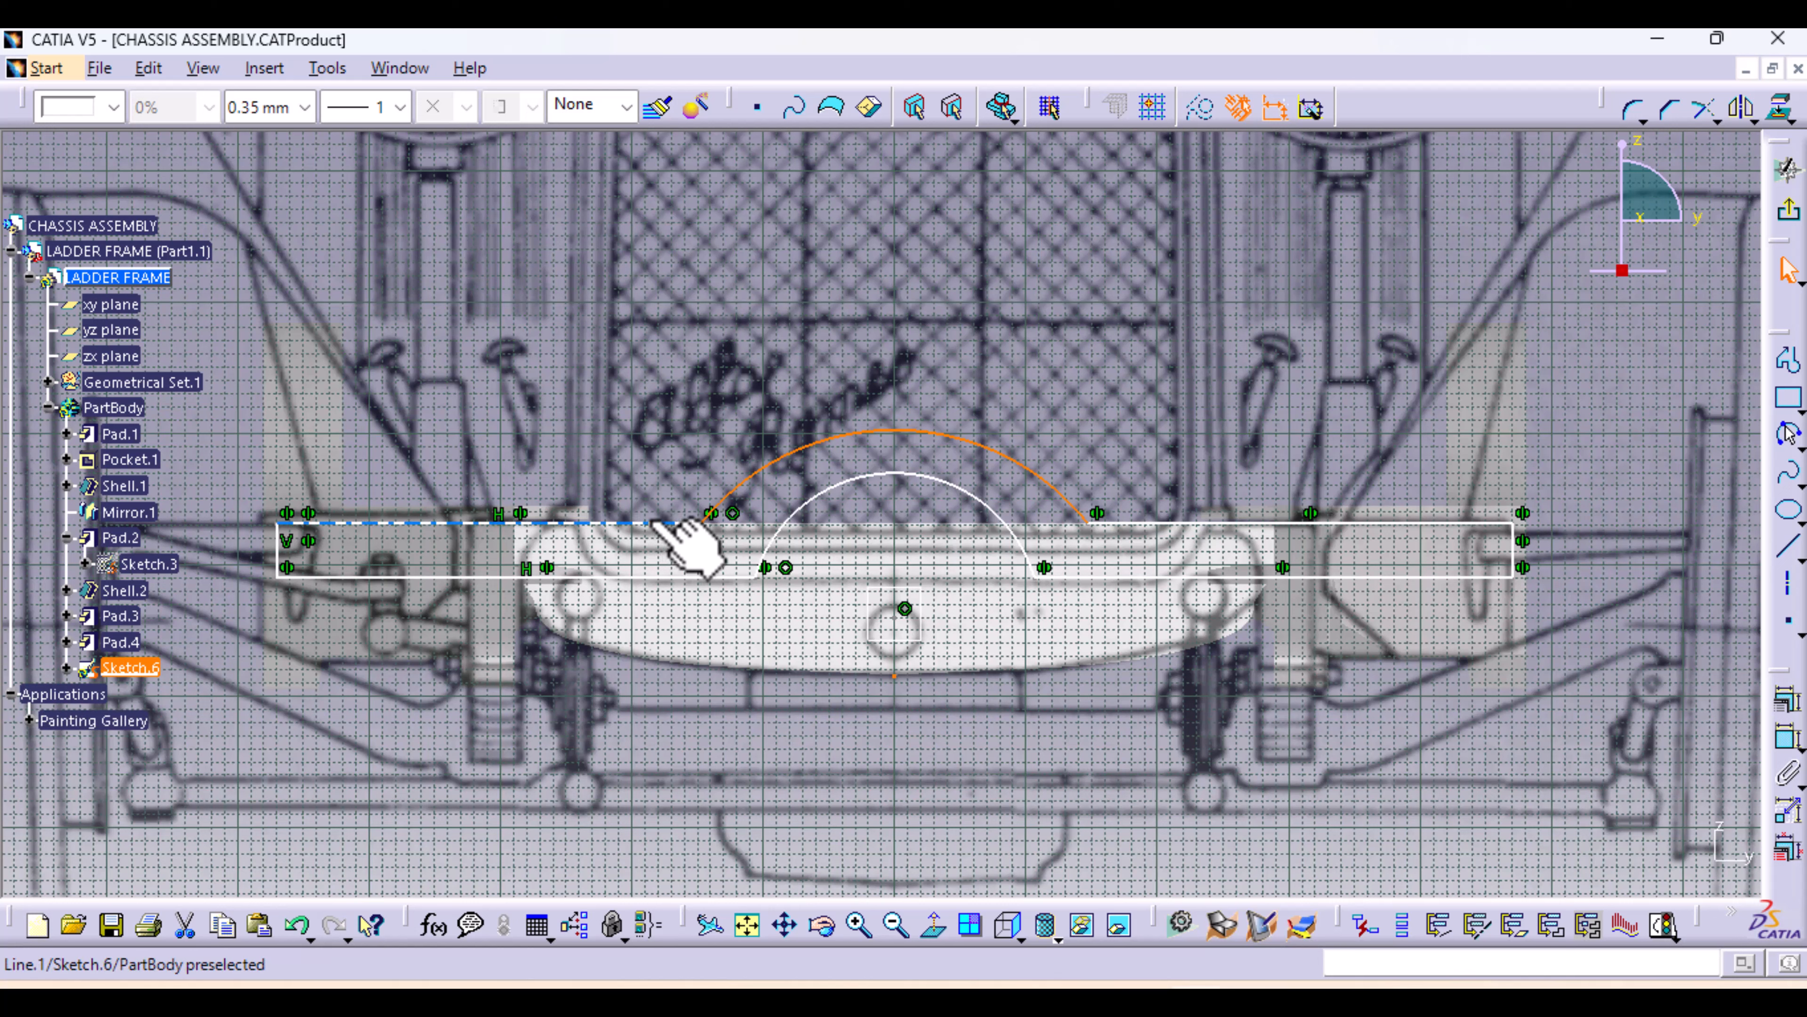
left_click(669, 526, "ctrl")
left_click(1632, 108)
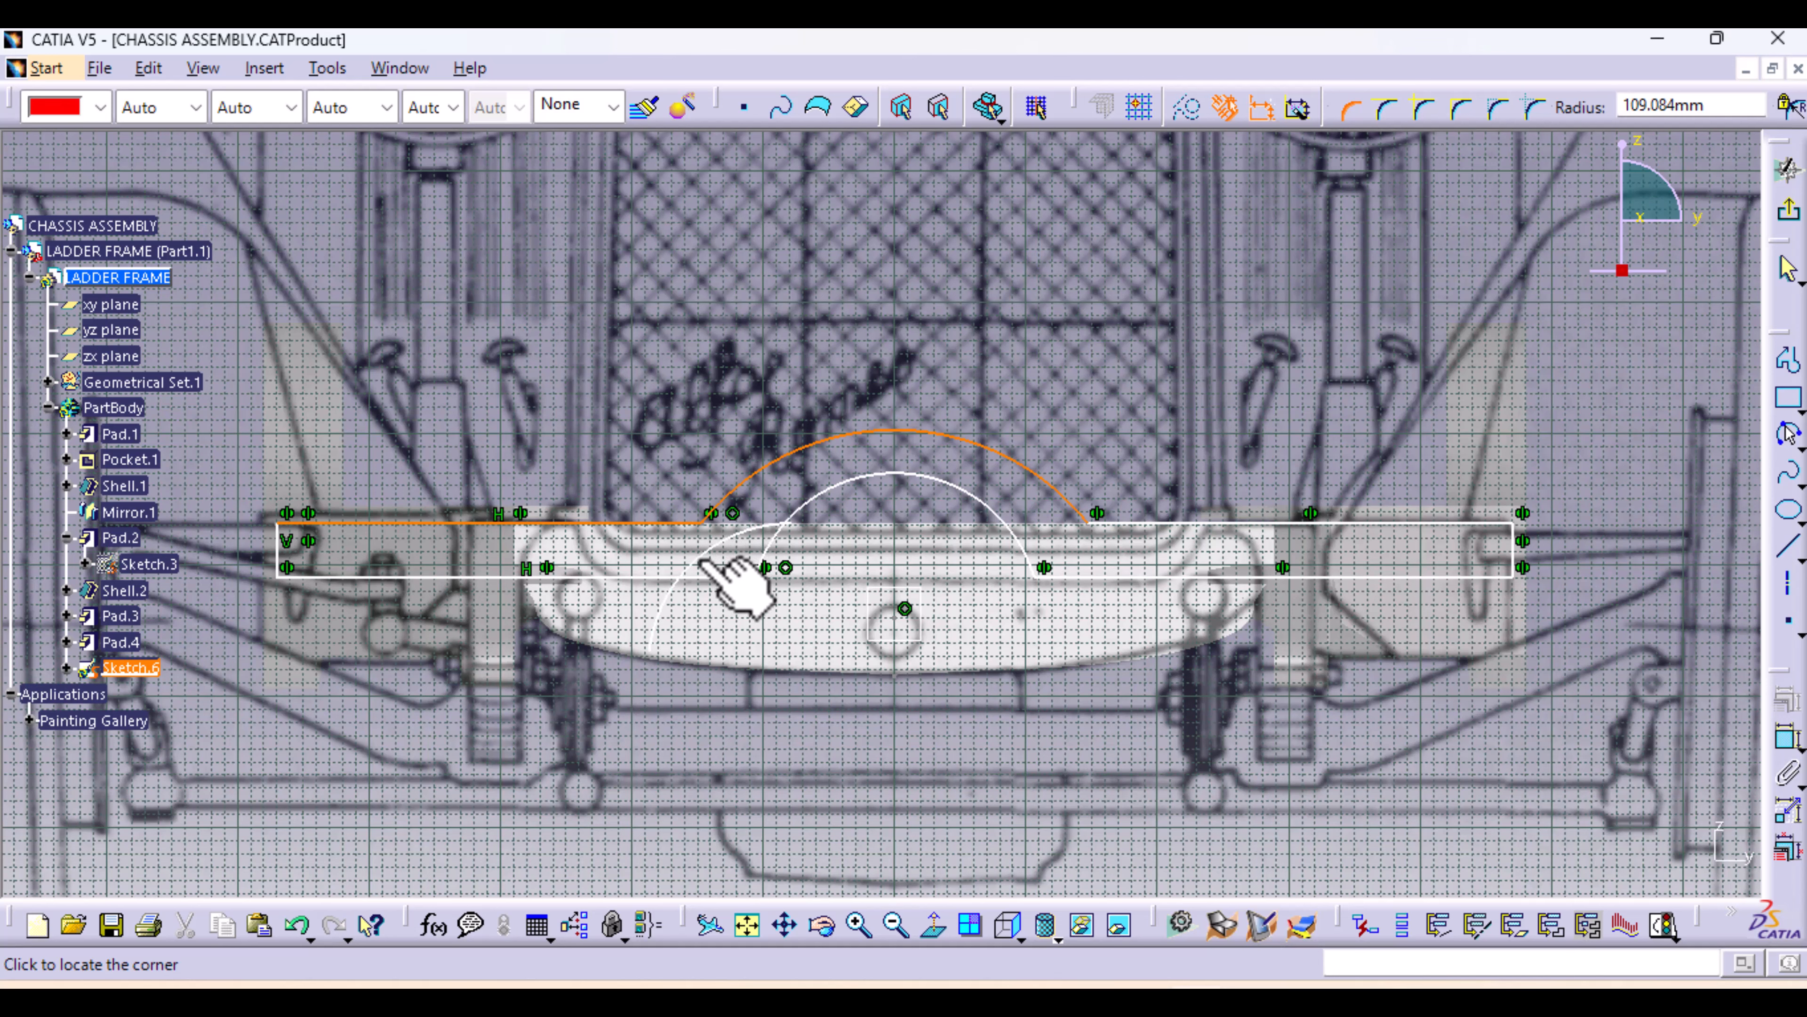
scroll(698, 521, "up", 2)
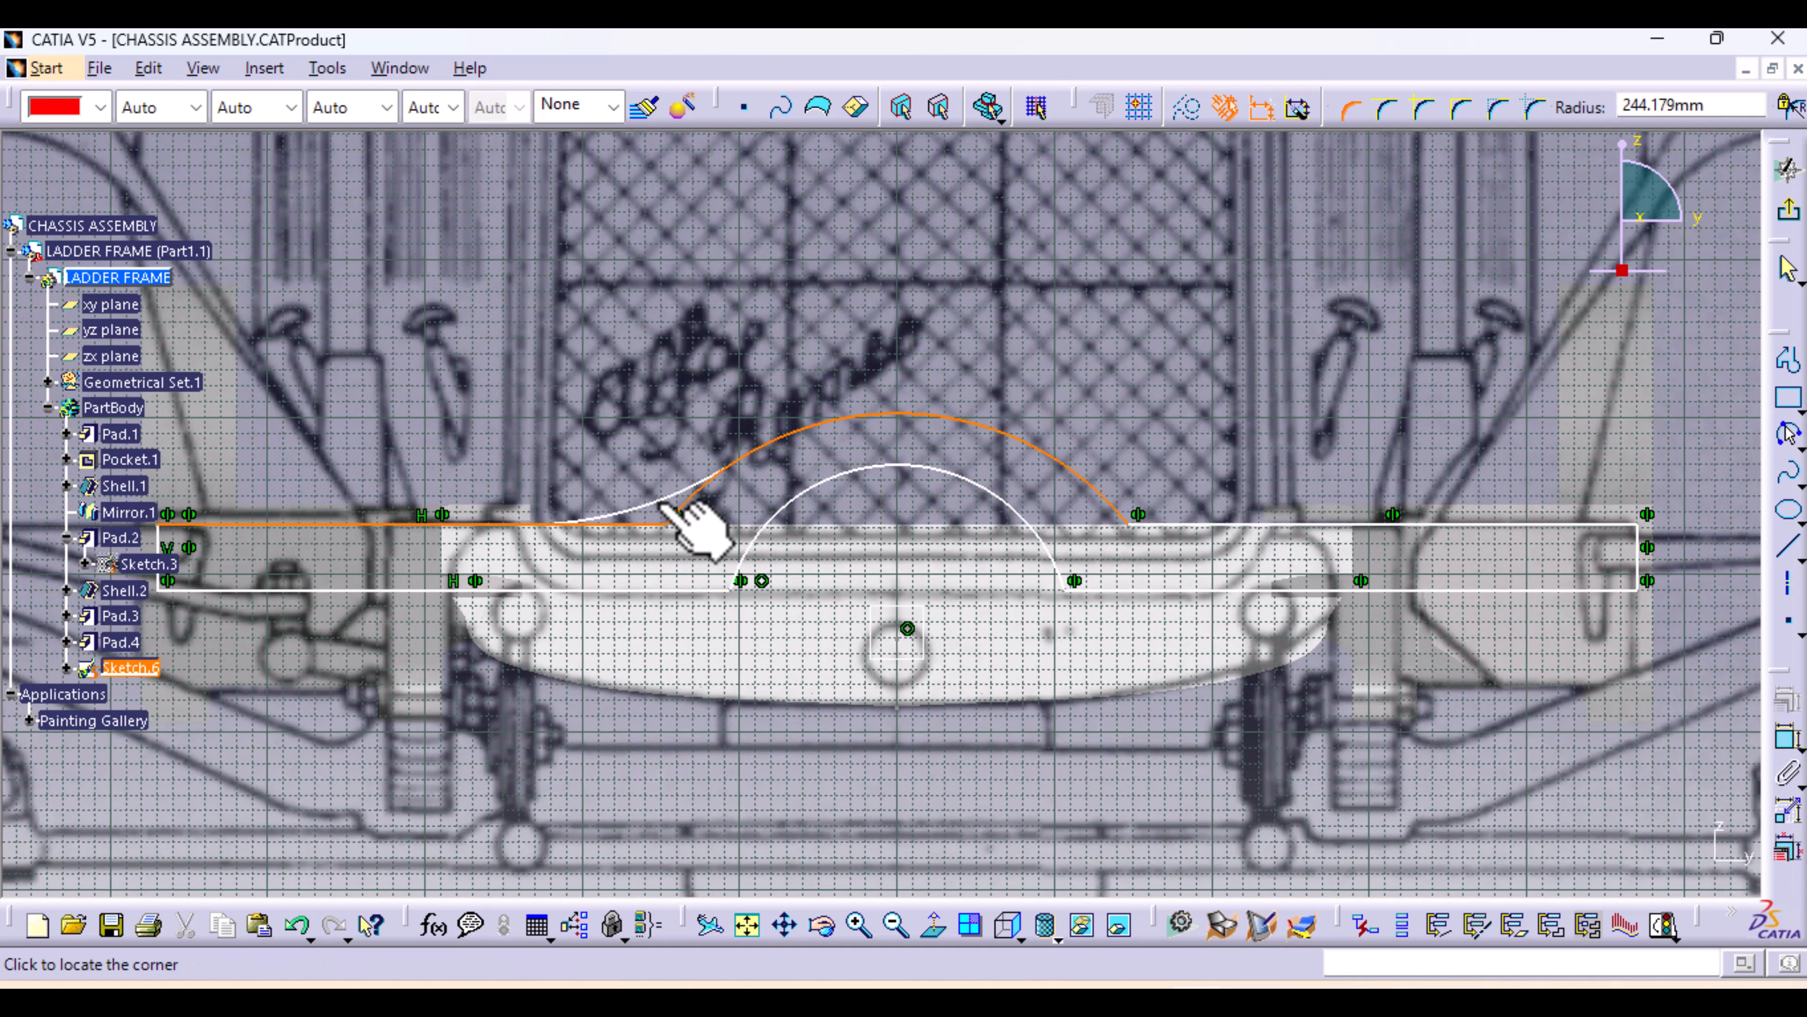
left_click(666, 505)
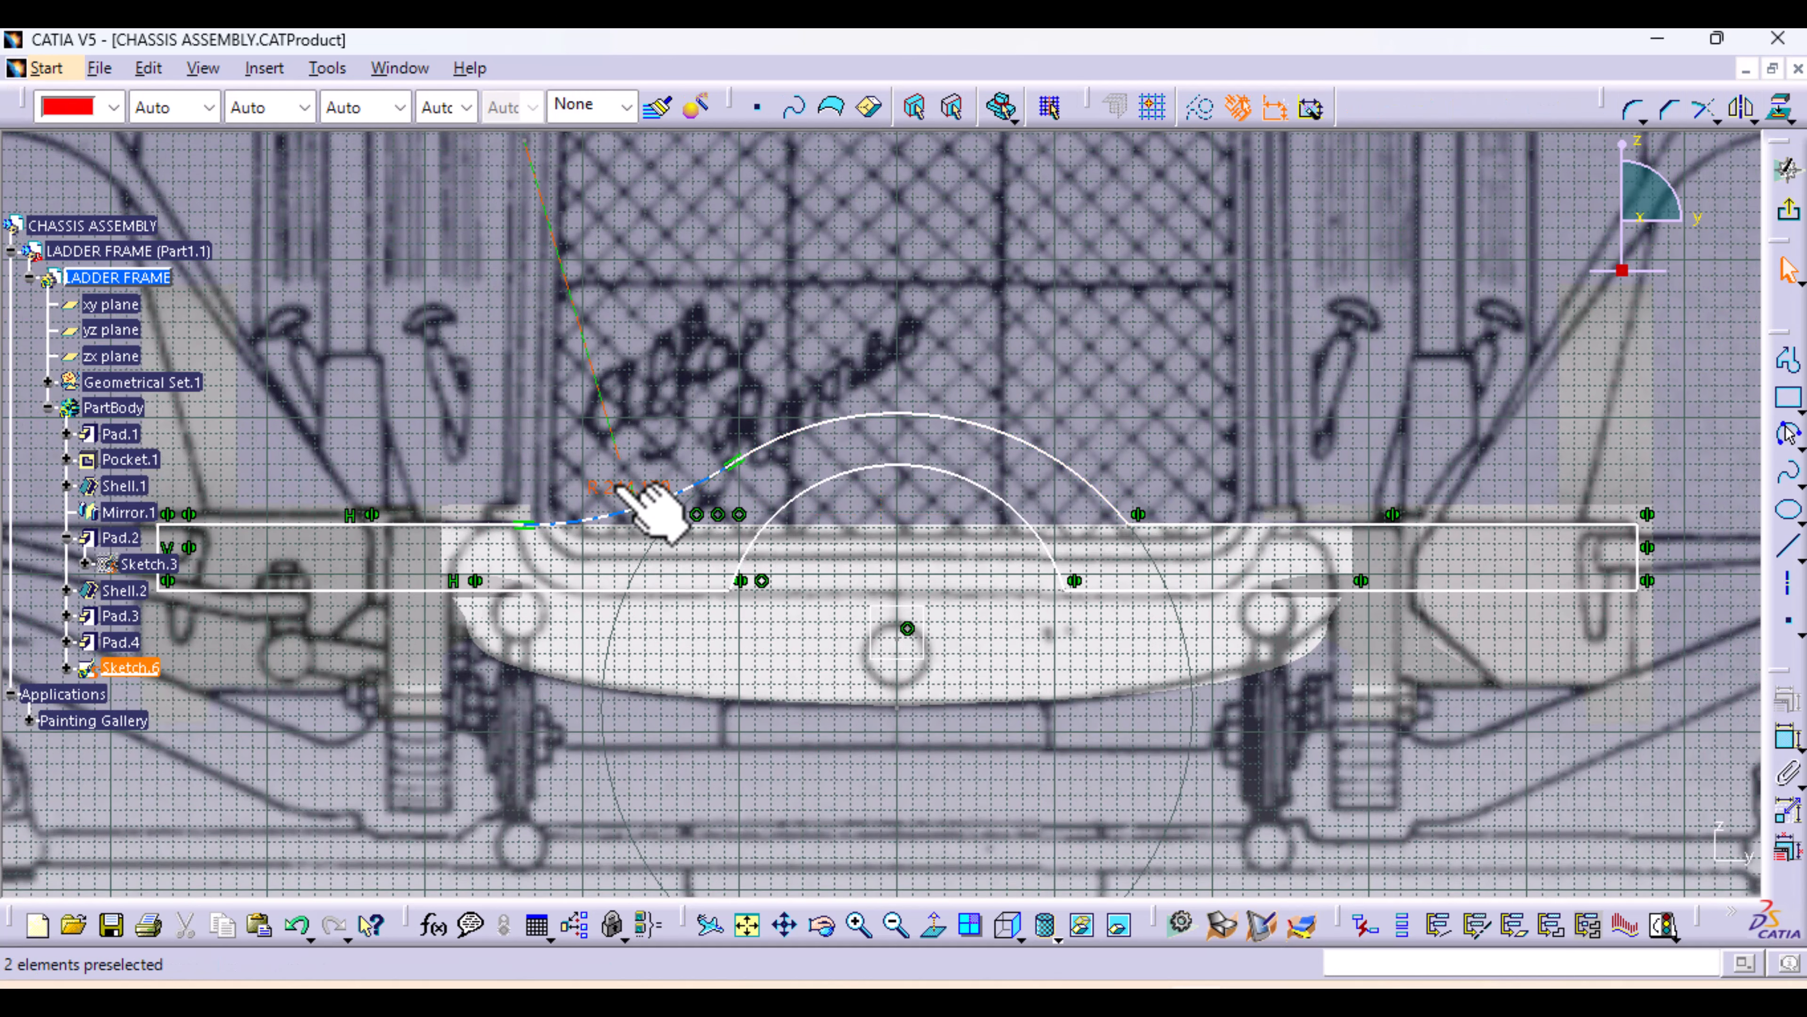
double_click(625, 507)
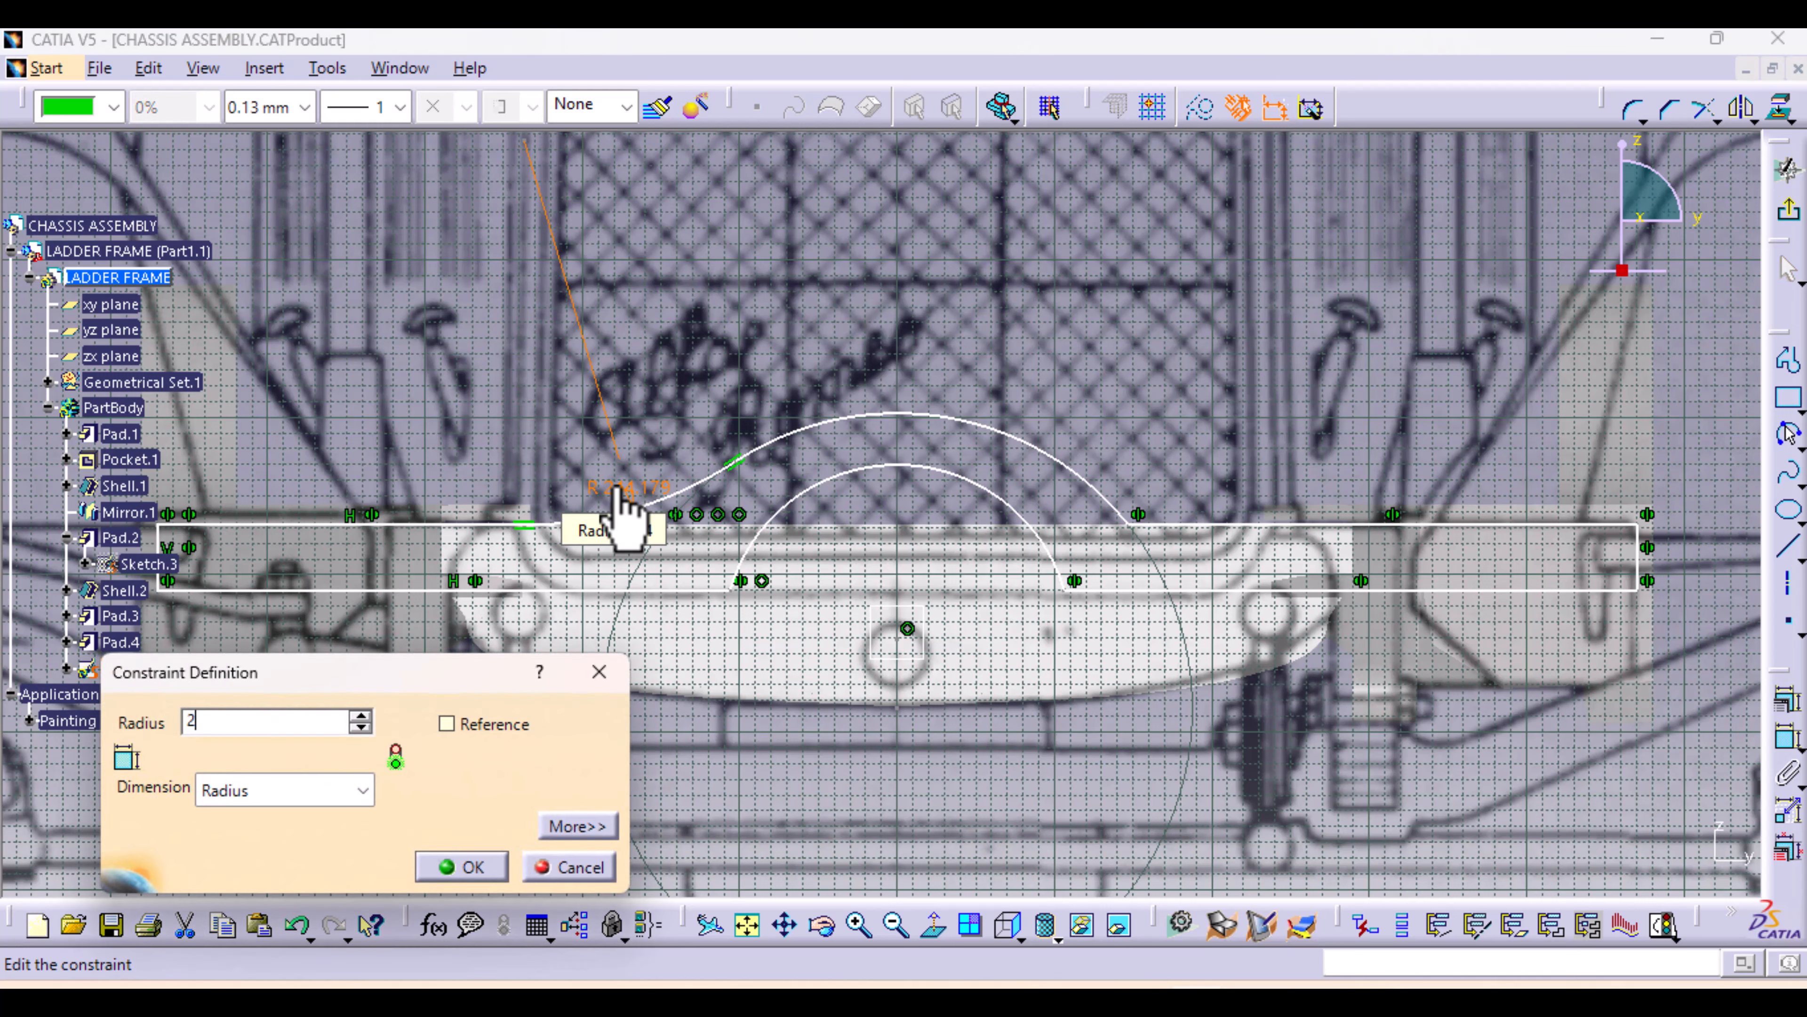
key("Return")
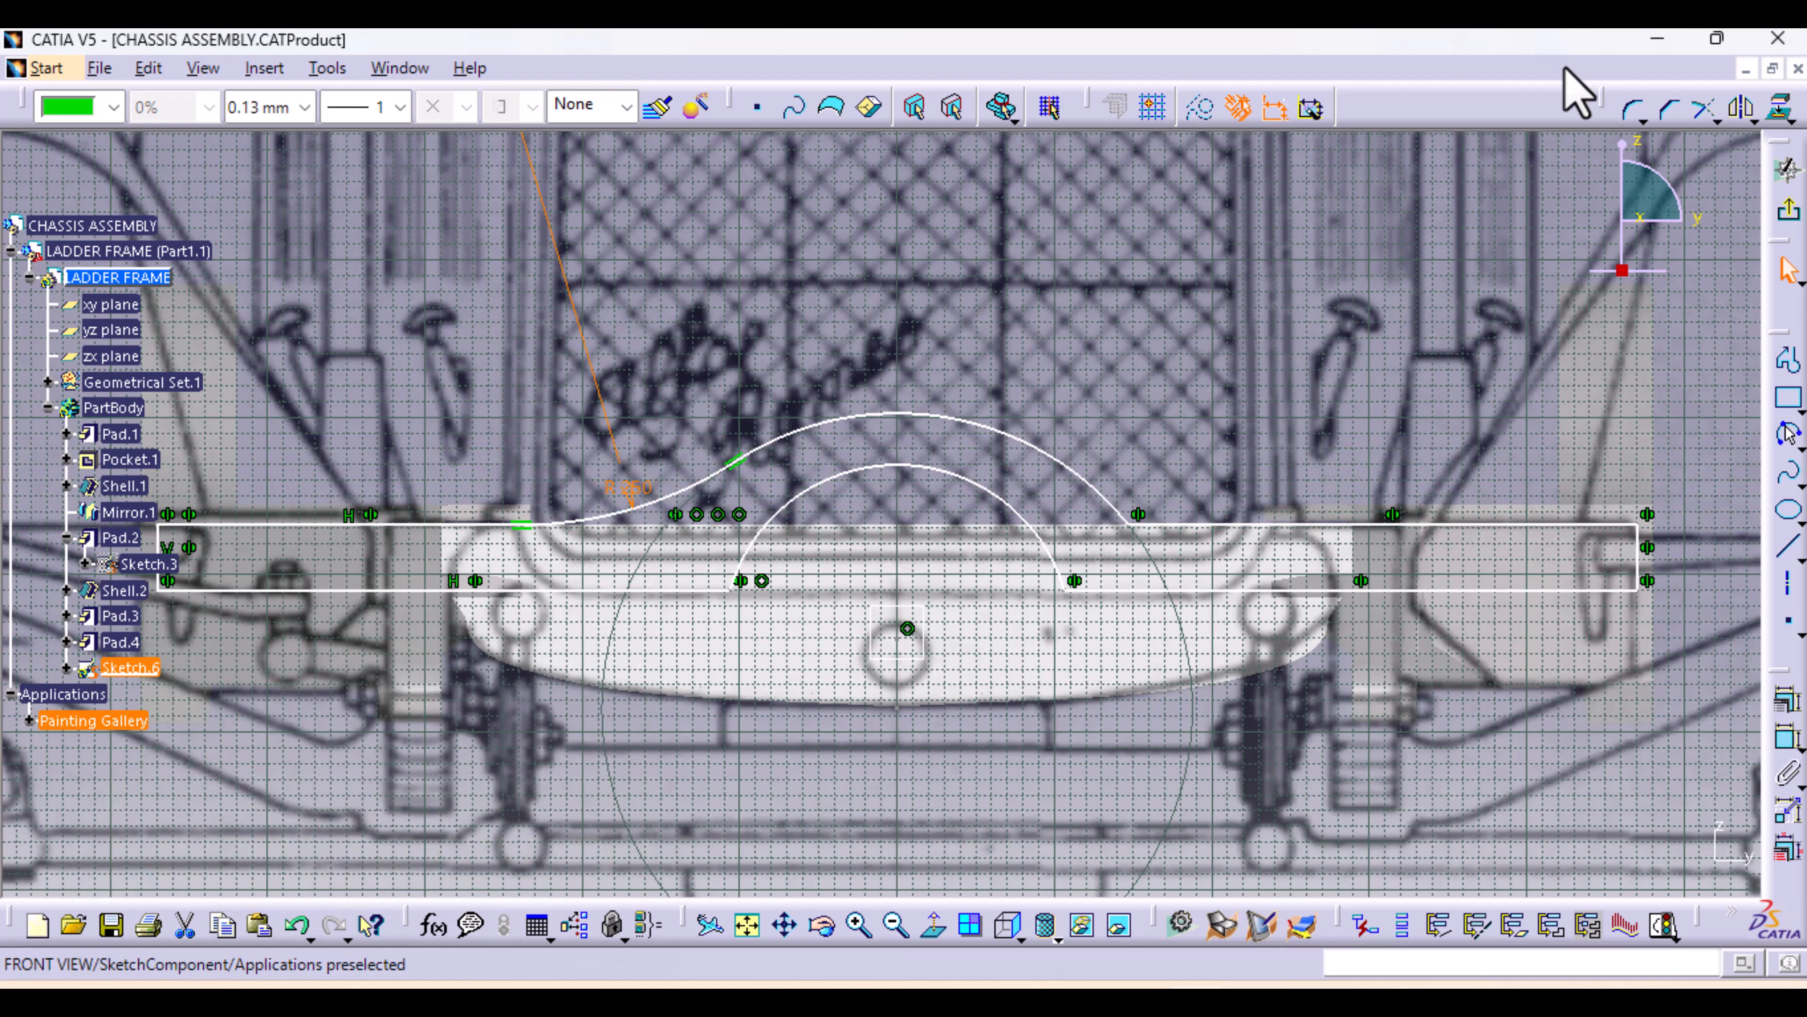
Round the junction of the upper arc and the right upper horizontal line with a 250 mm radius corner
left_click(1629, 109)
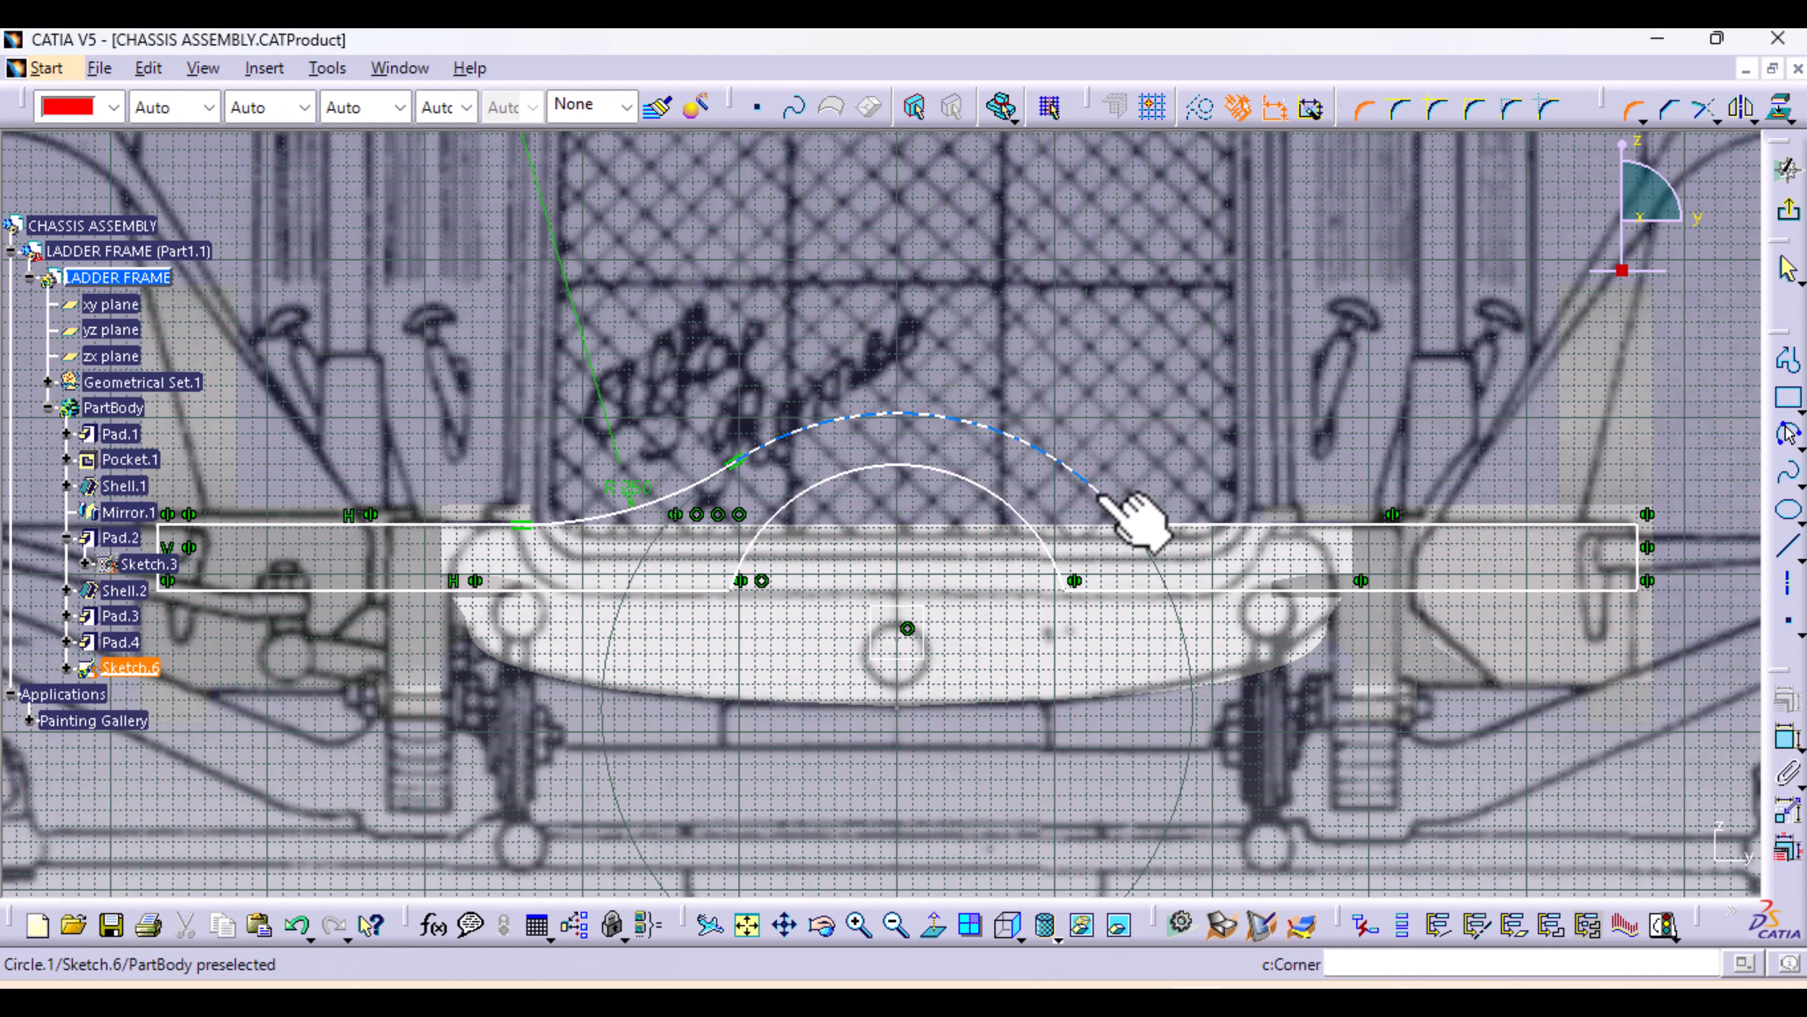
left_click(1102, 495)
left_click(1167, 531)
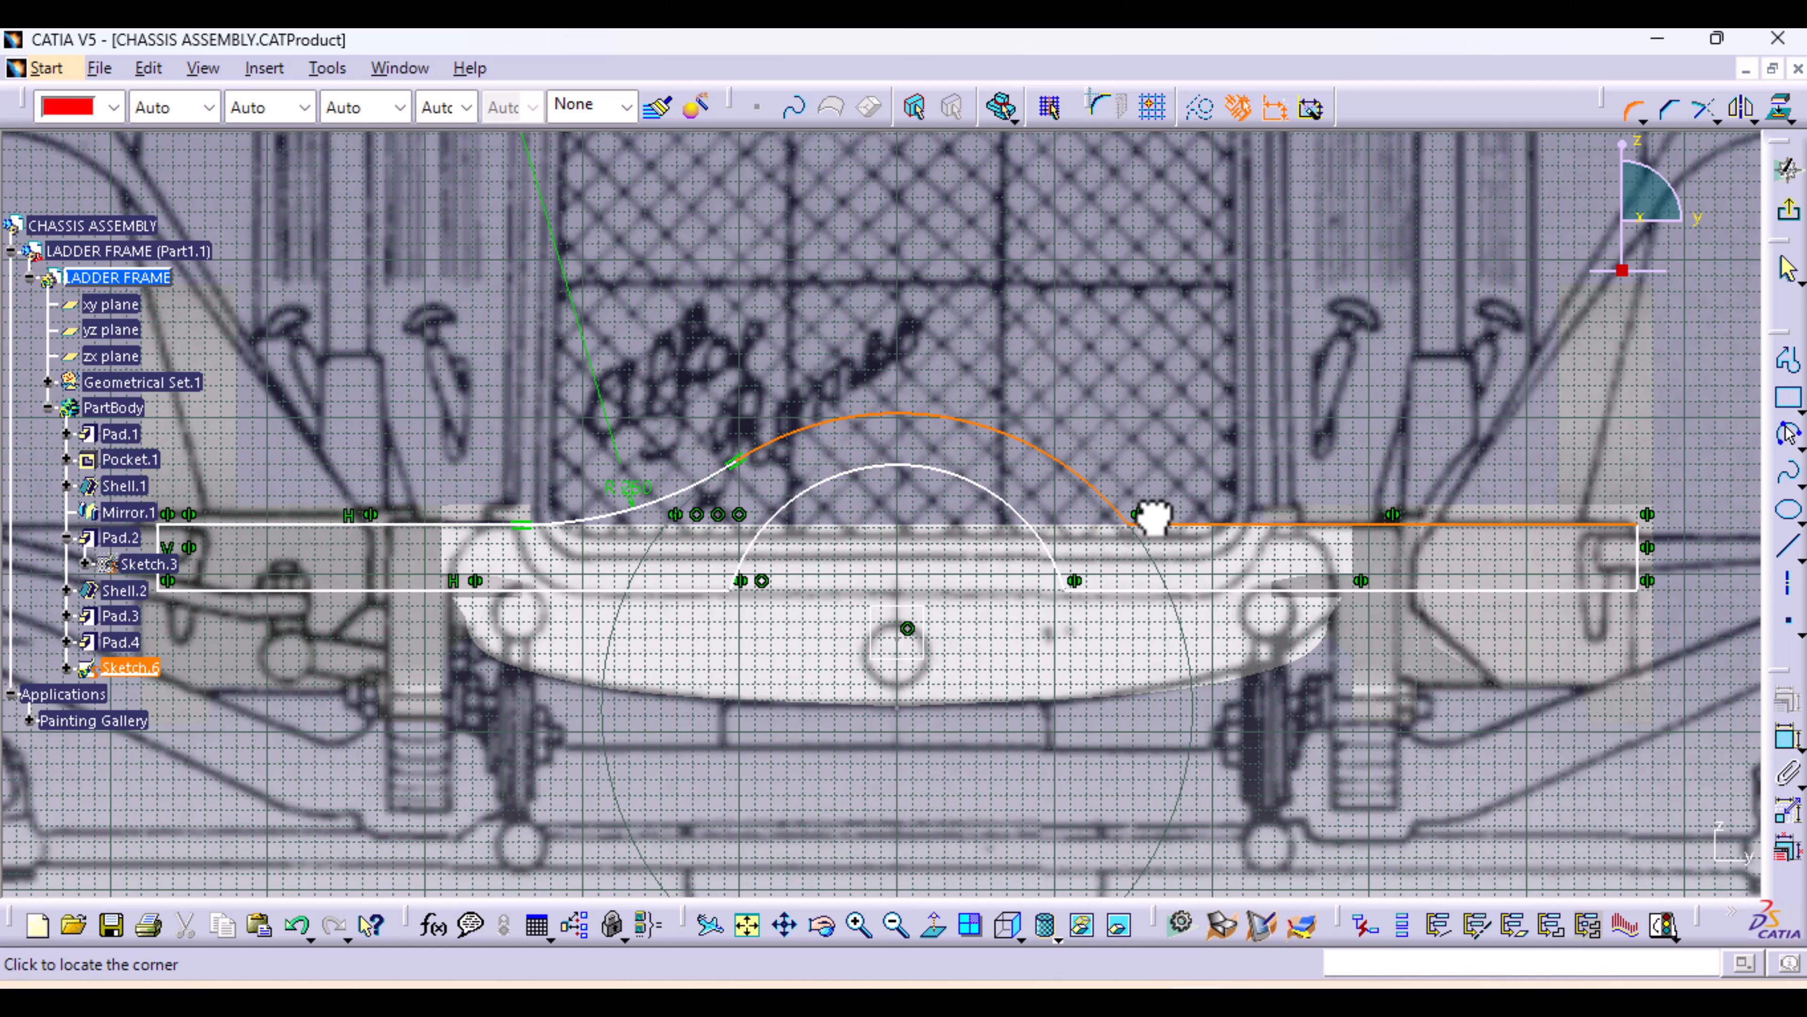
left_click(1147, 490)
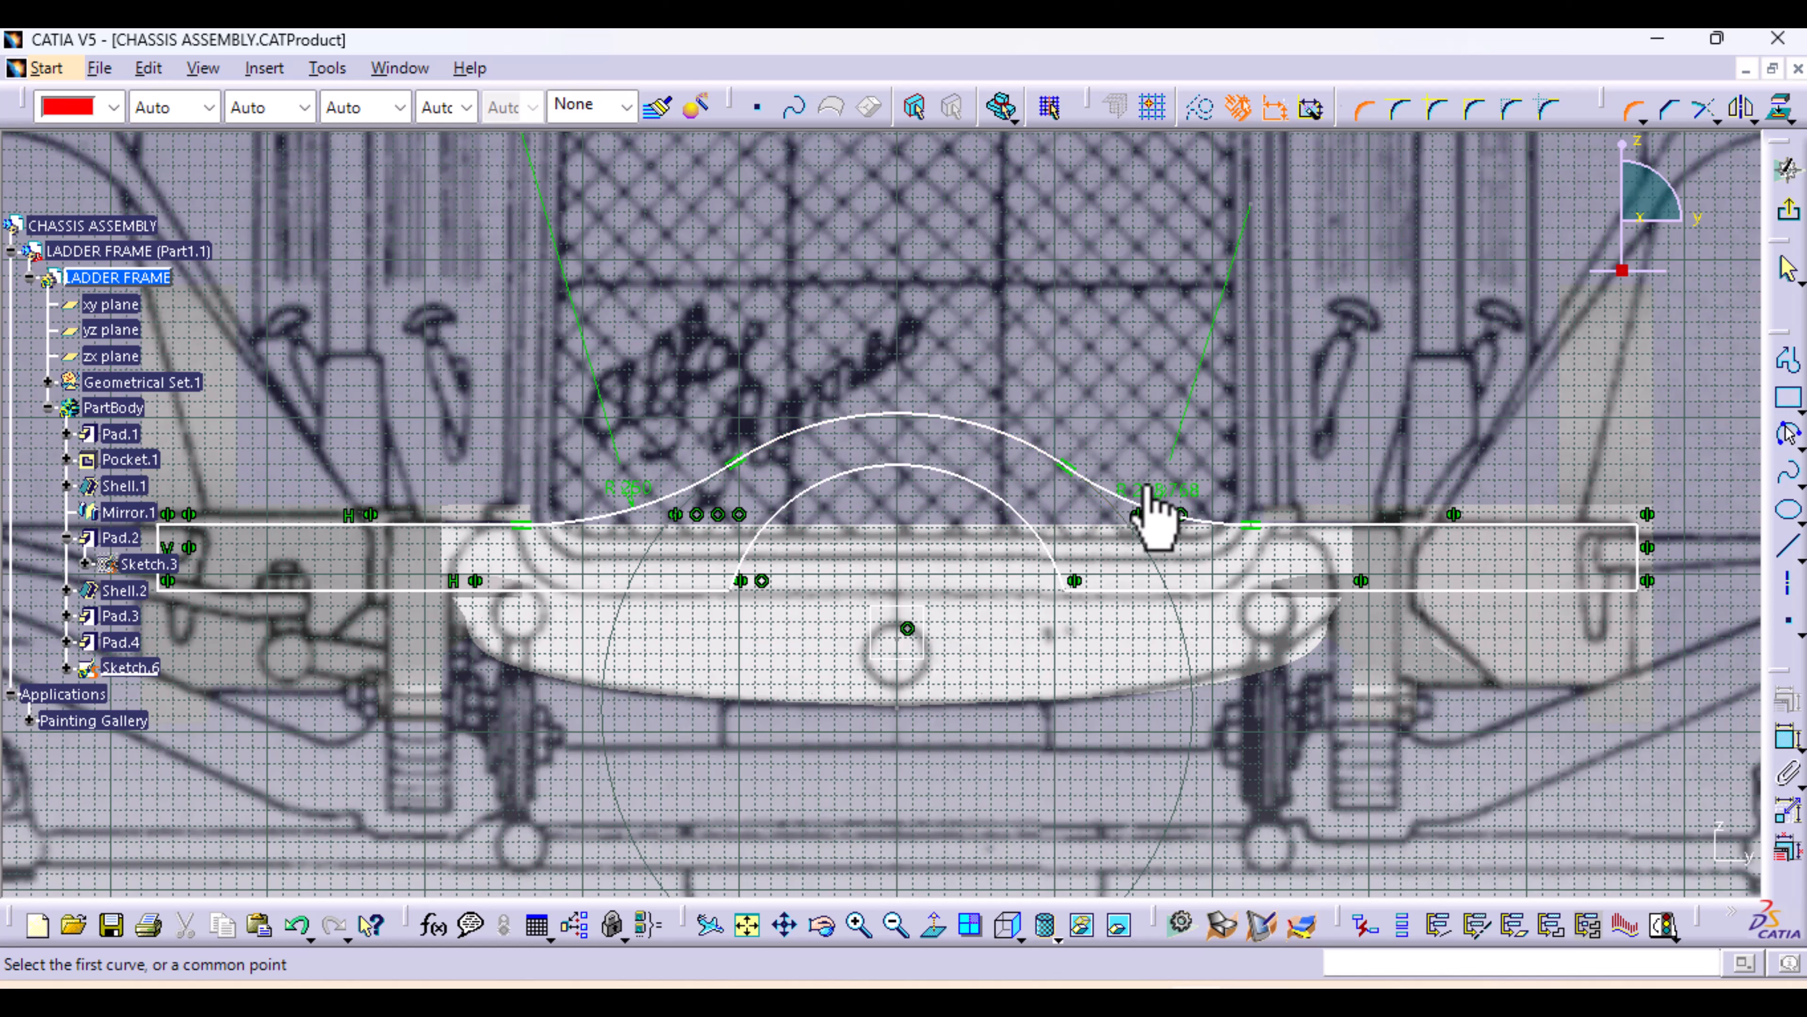
double_click(1169, 492)
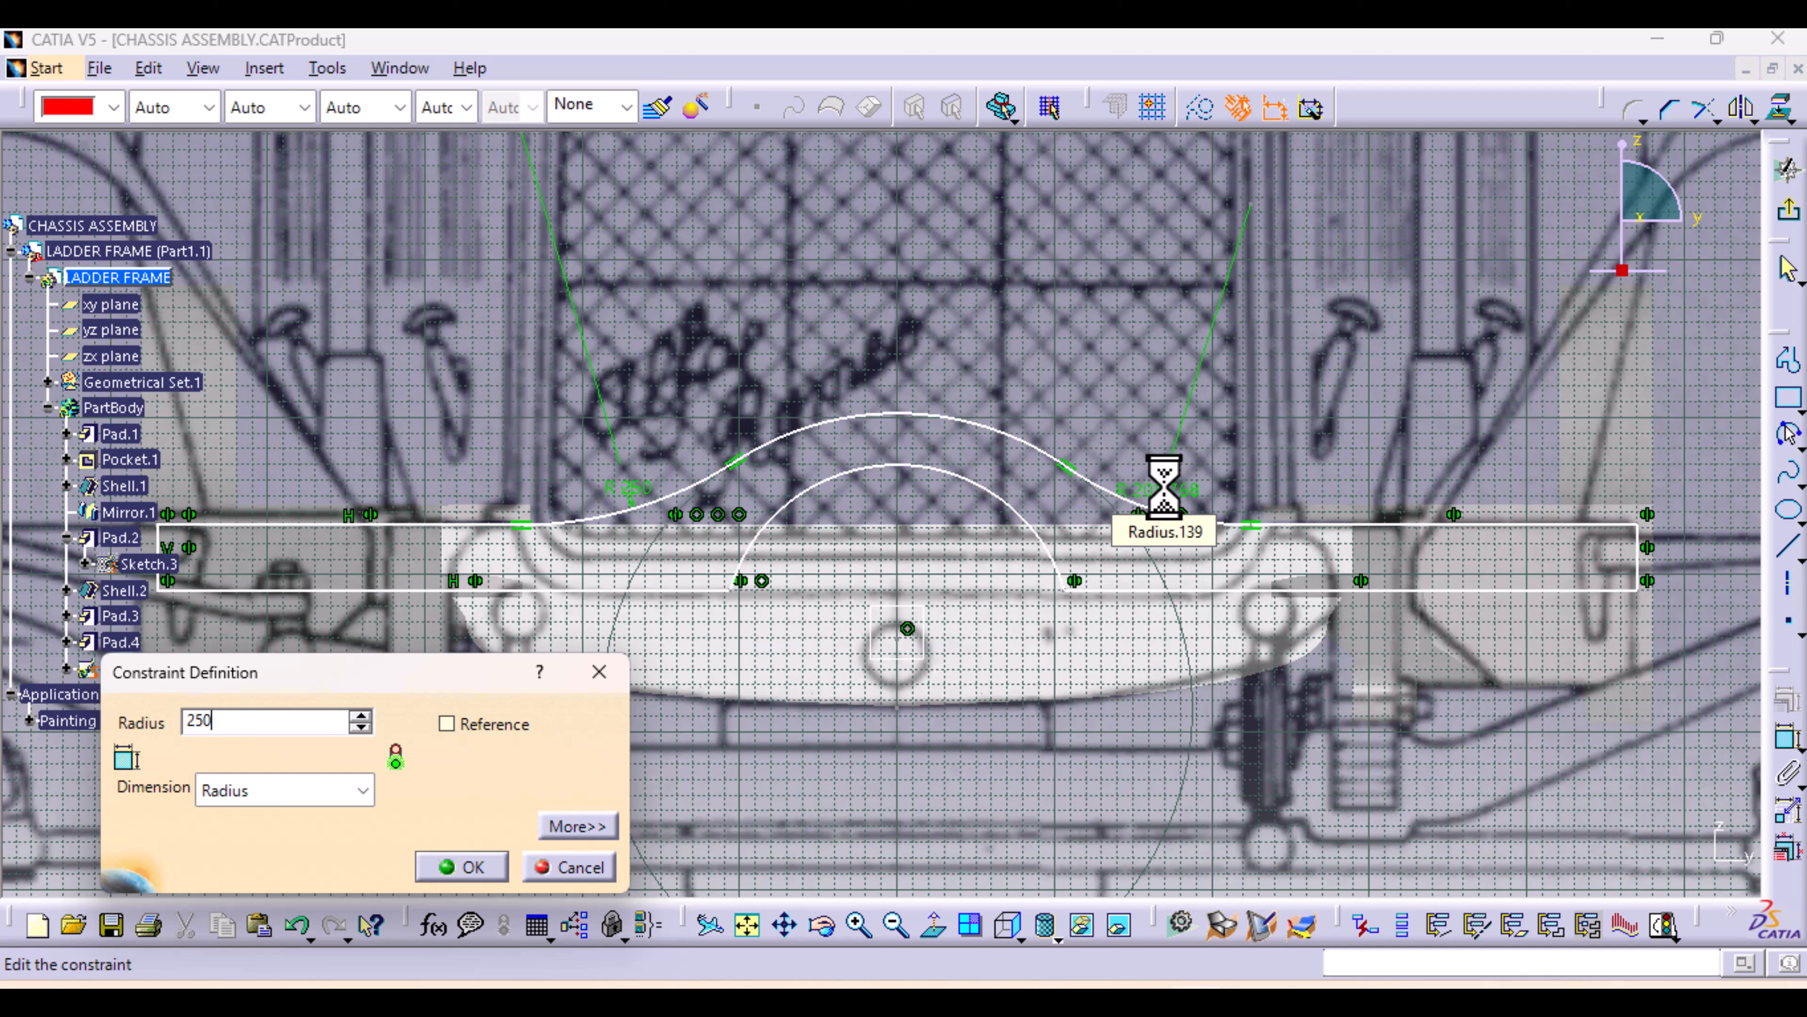
key("Return")
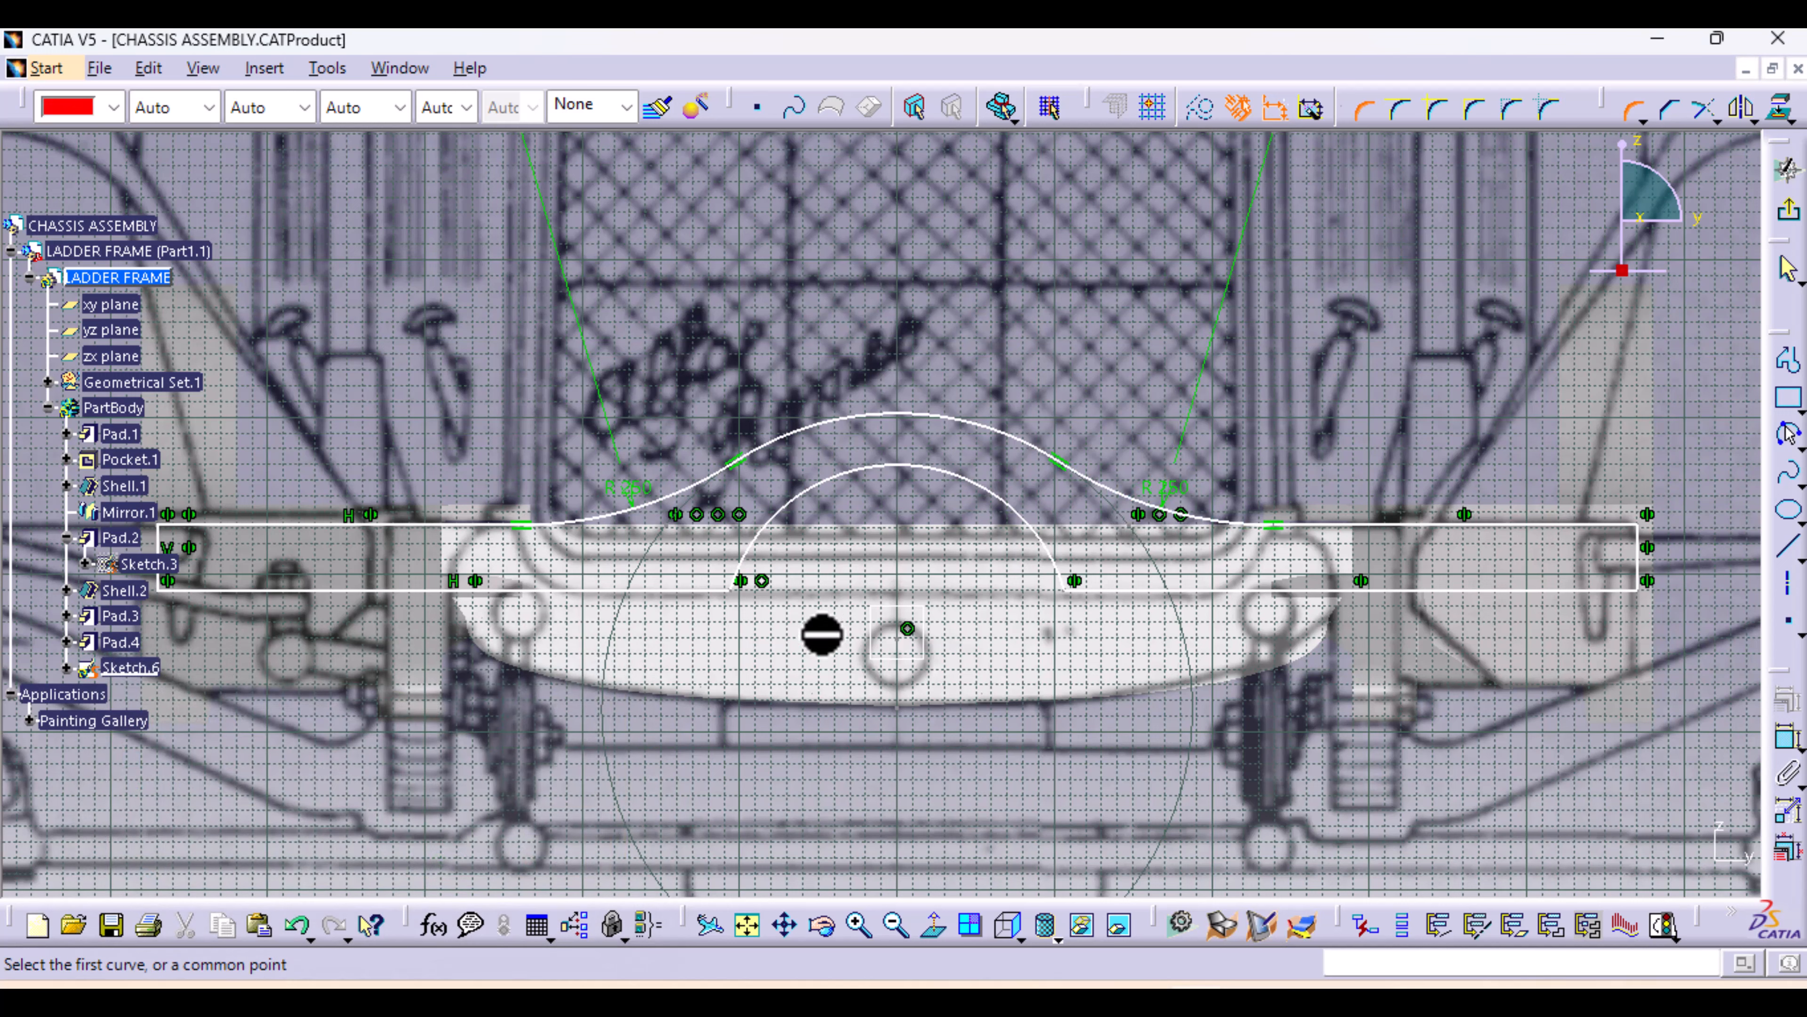
Round the junction of the left lower horizontal line and the lower arc with a 175 mm radius corner
left_click(715, 589)
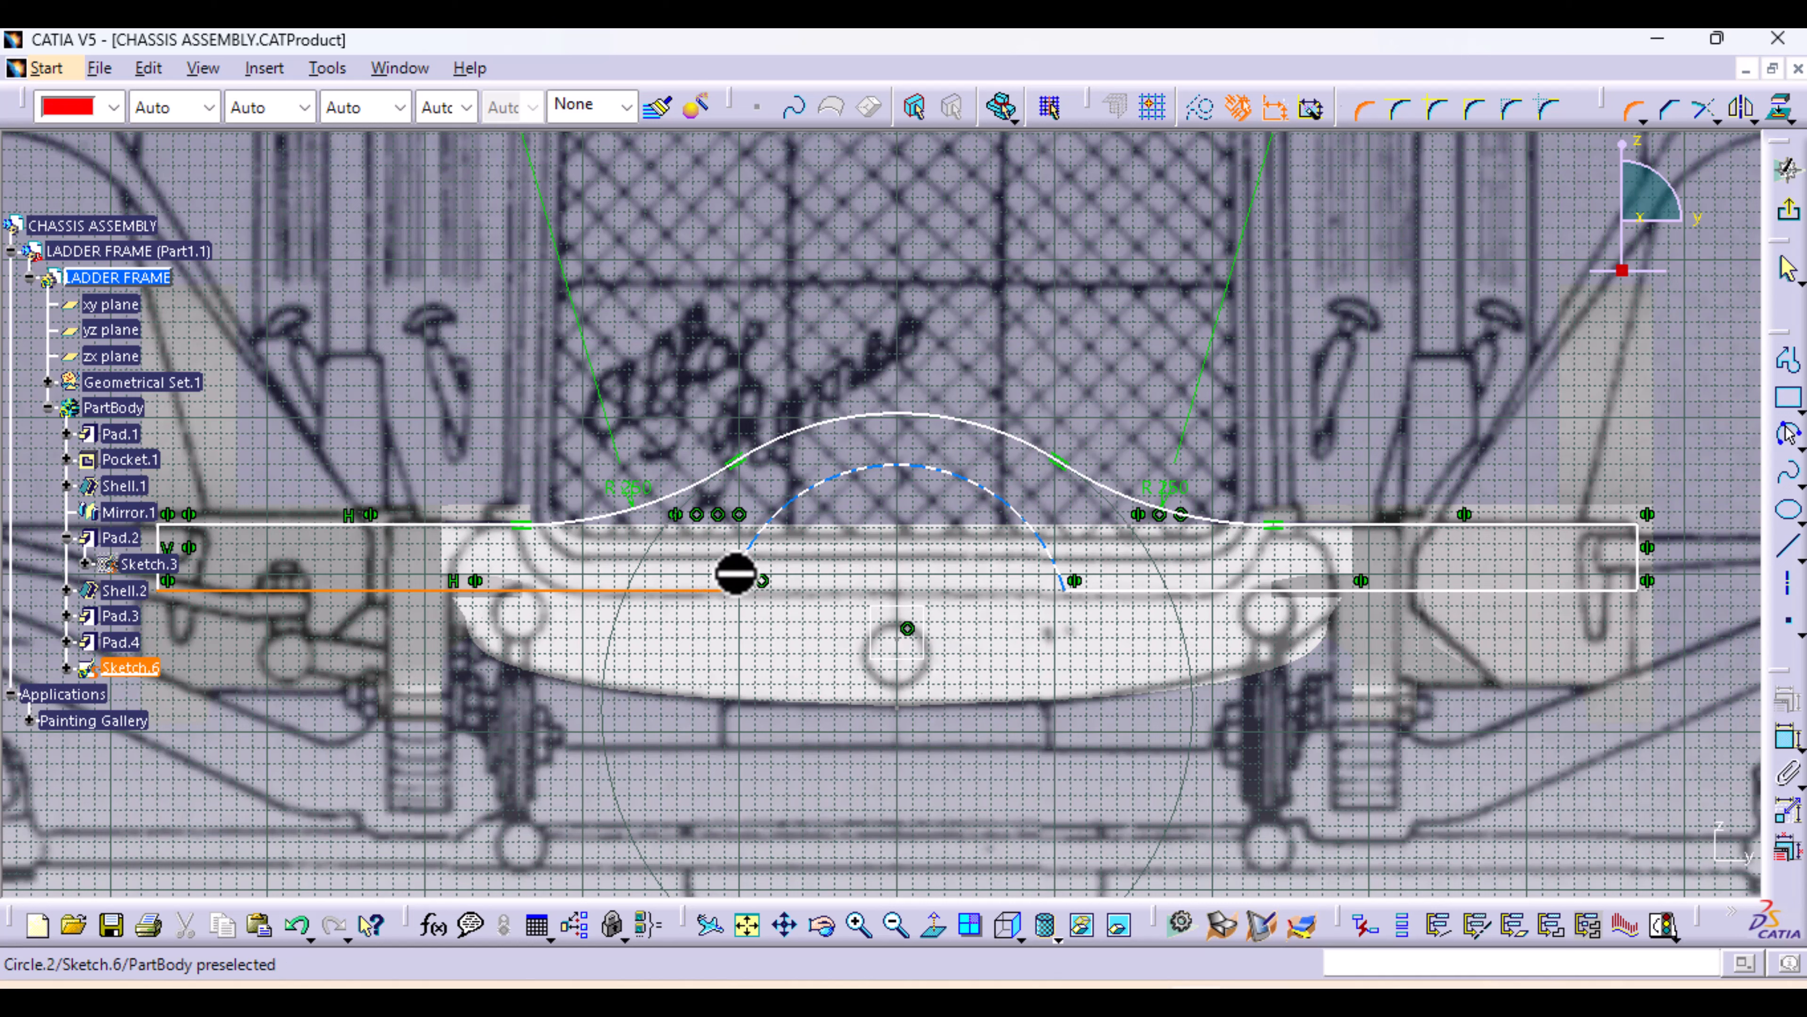
left_click(736, 574)
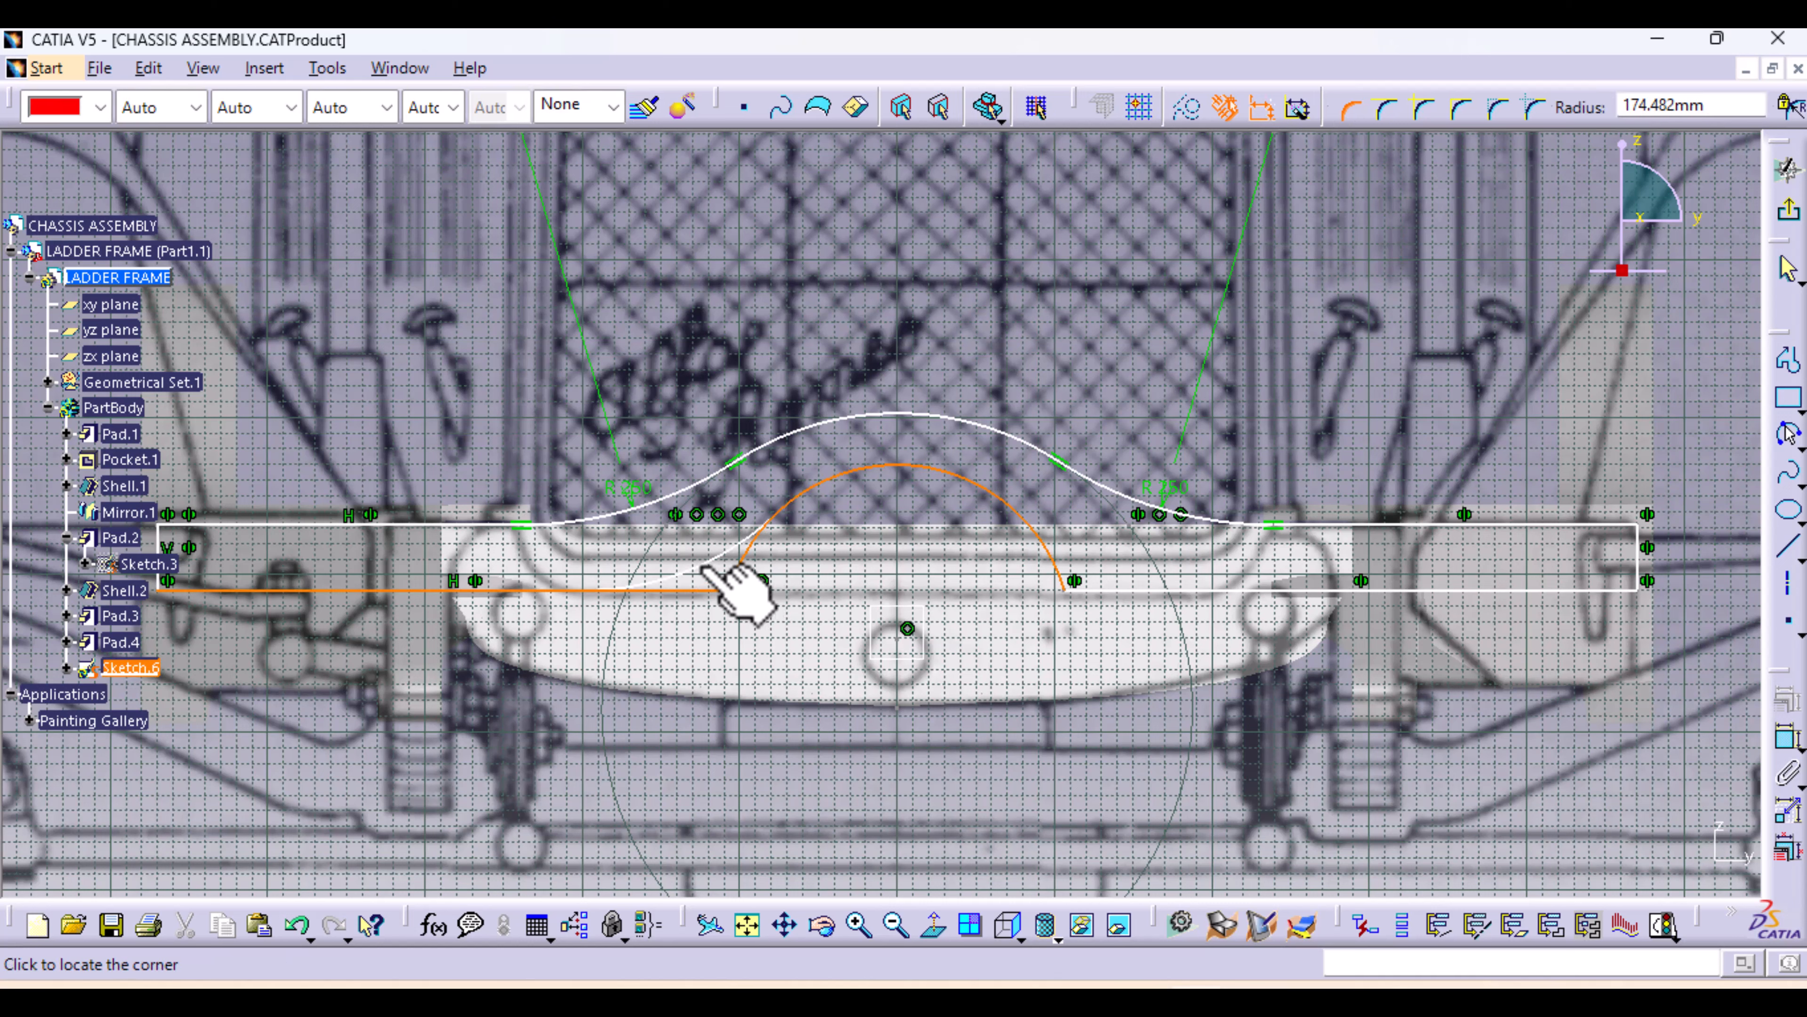
left_click(705, 569)
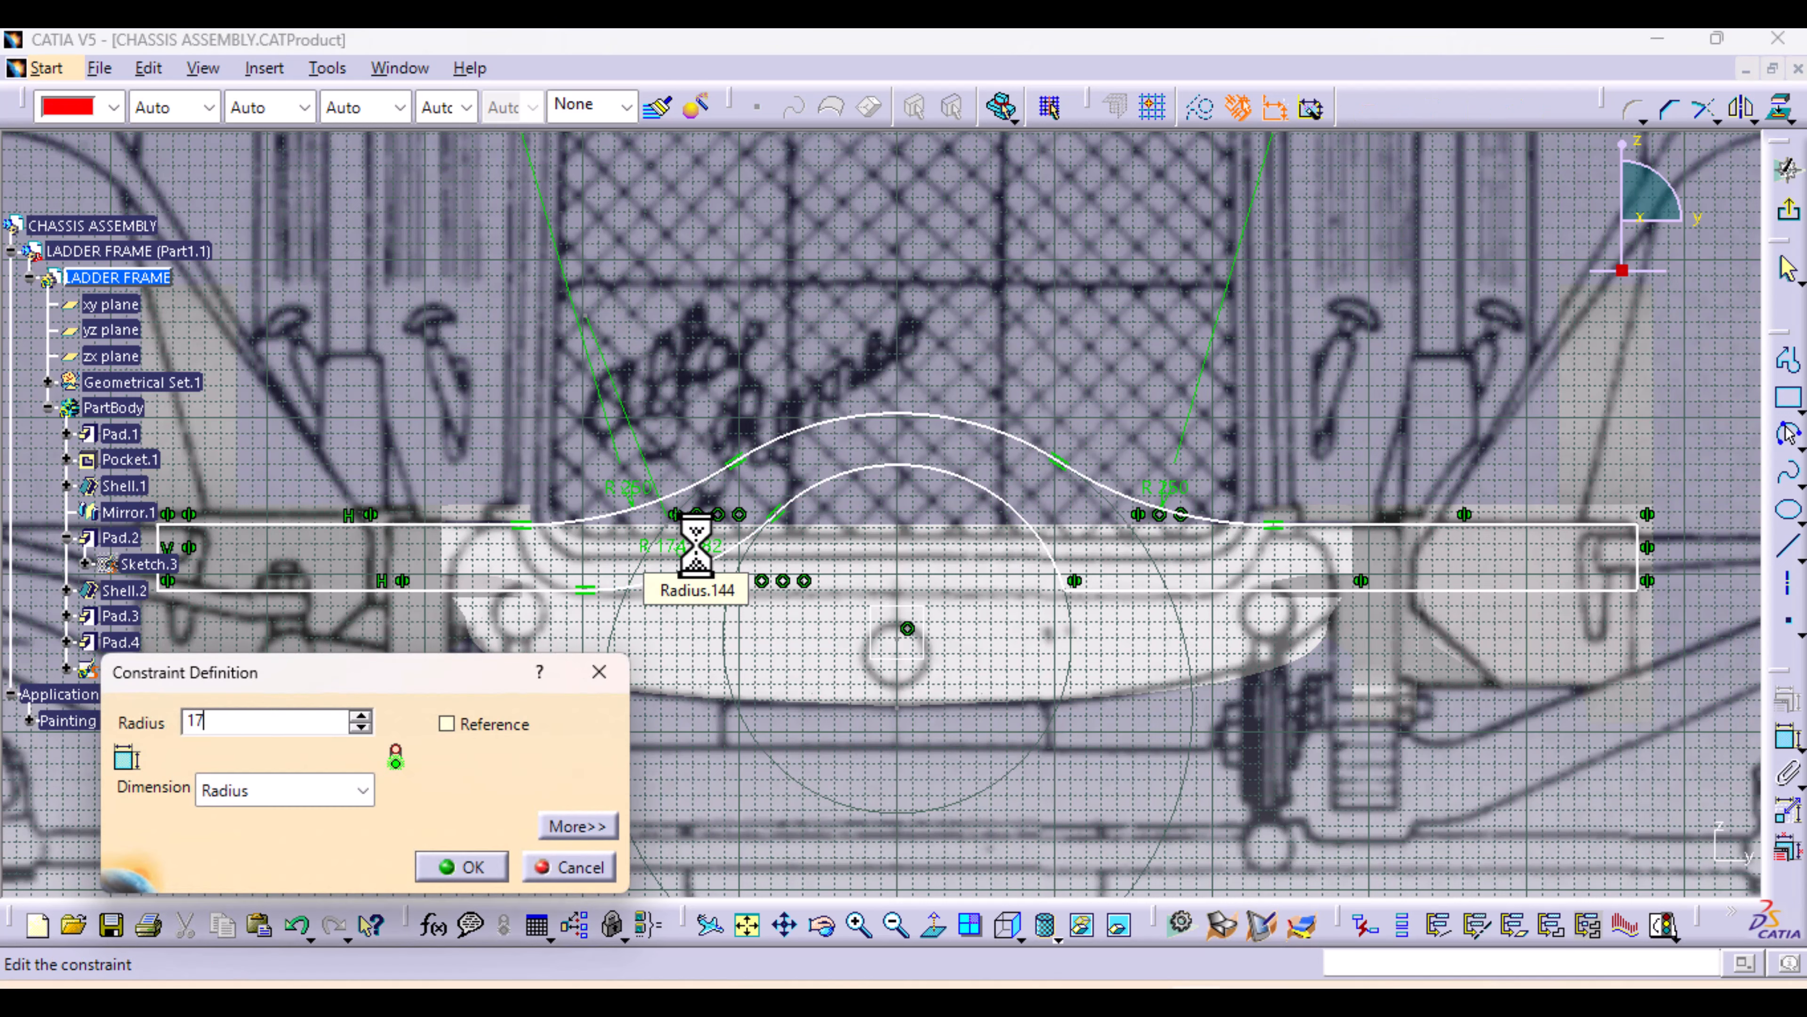
type("175")
key("Return")
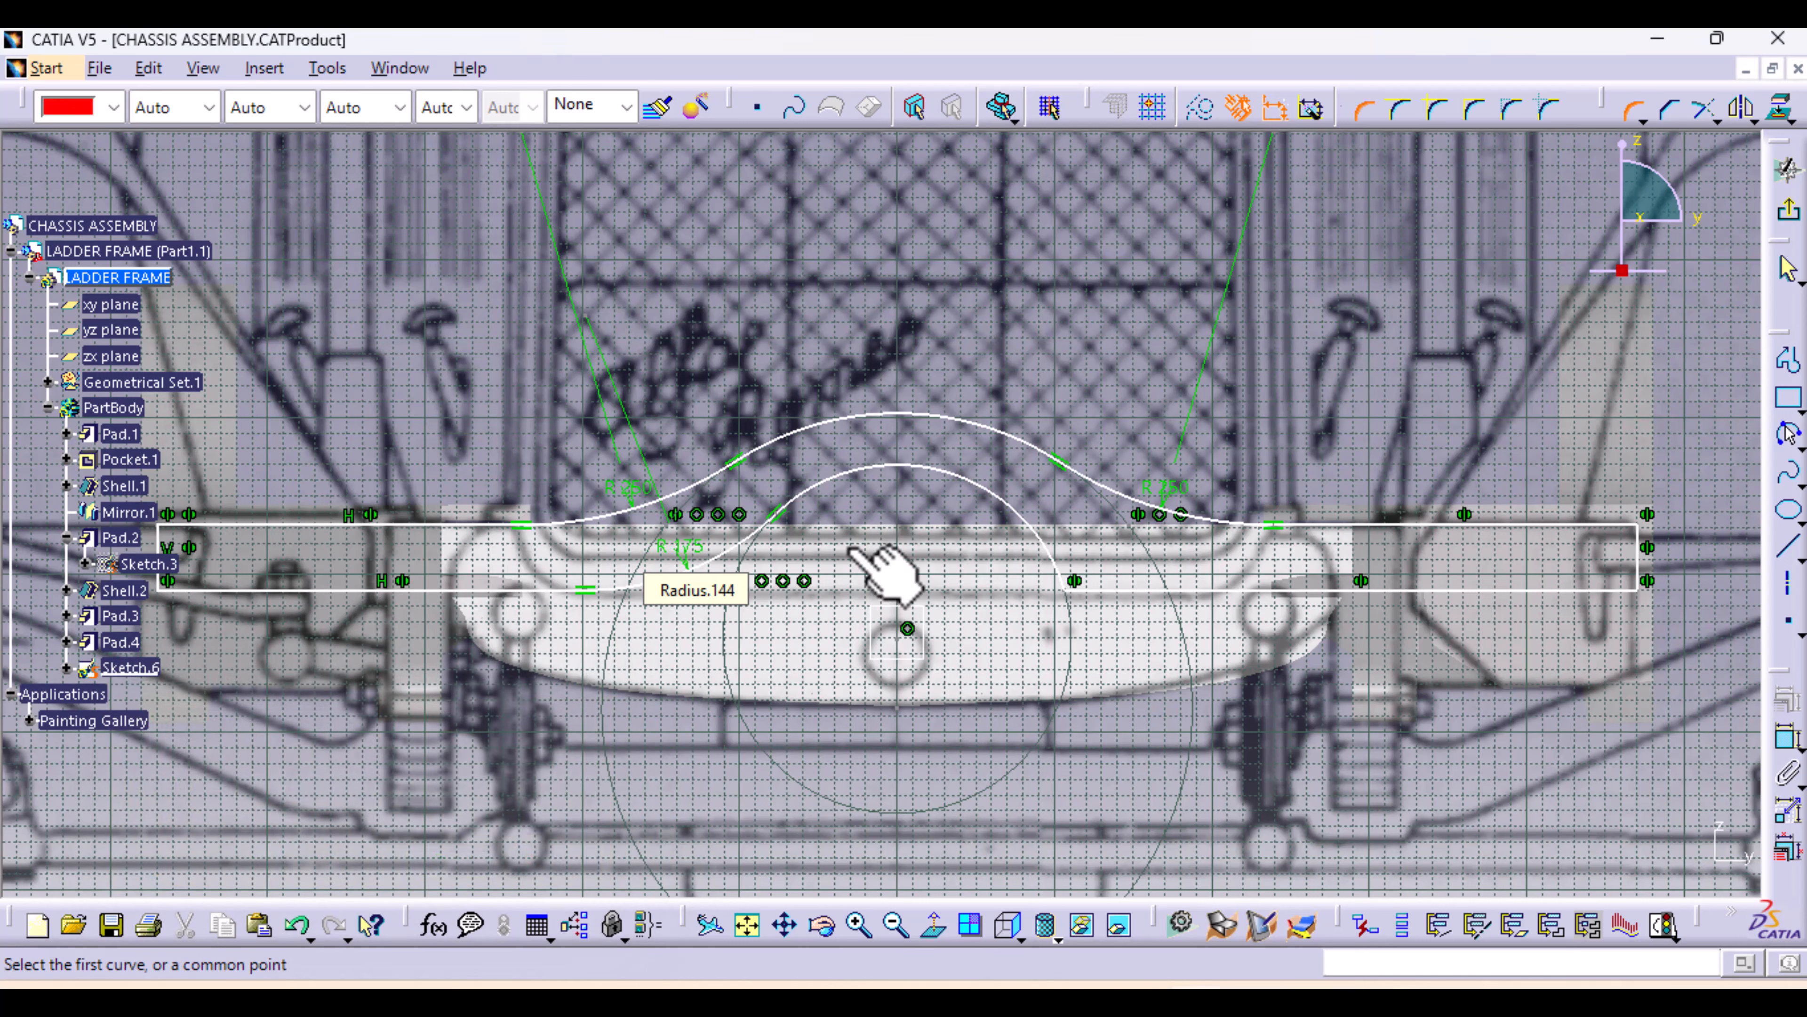
Round the junction of the lower arc and the right lower horizontal line with a 175 mm radius corner
left_click(1128, 589)
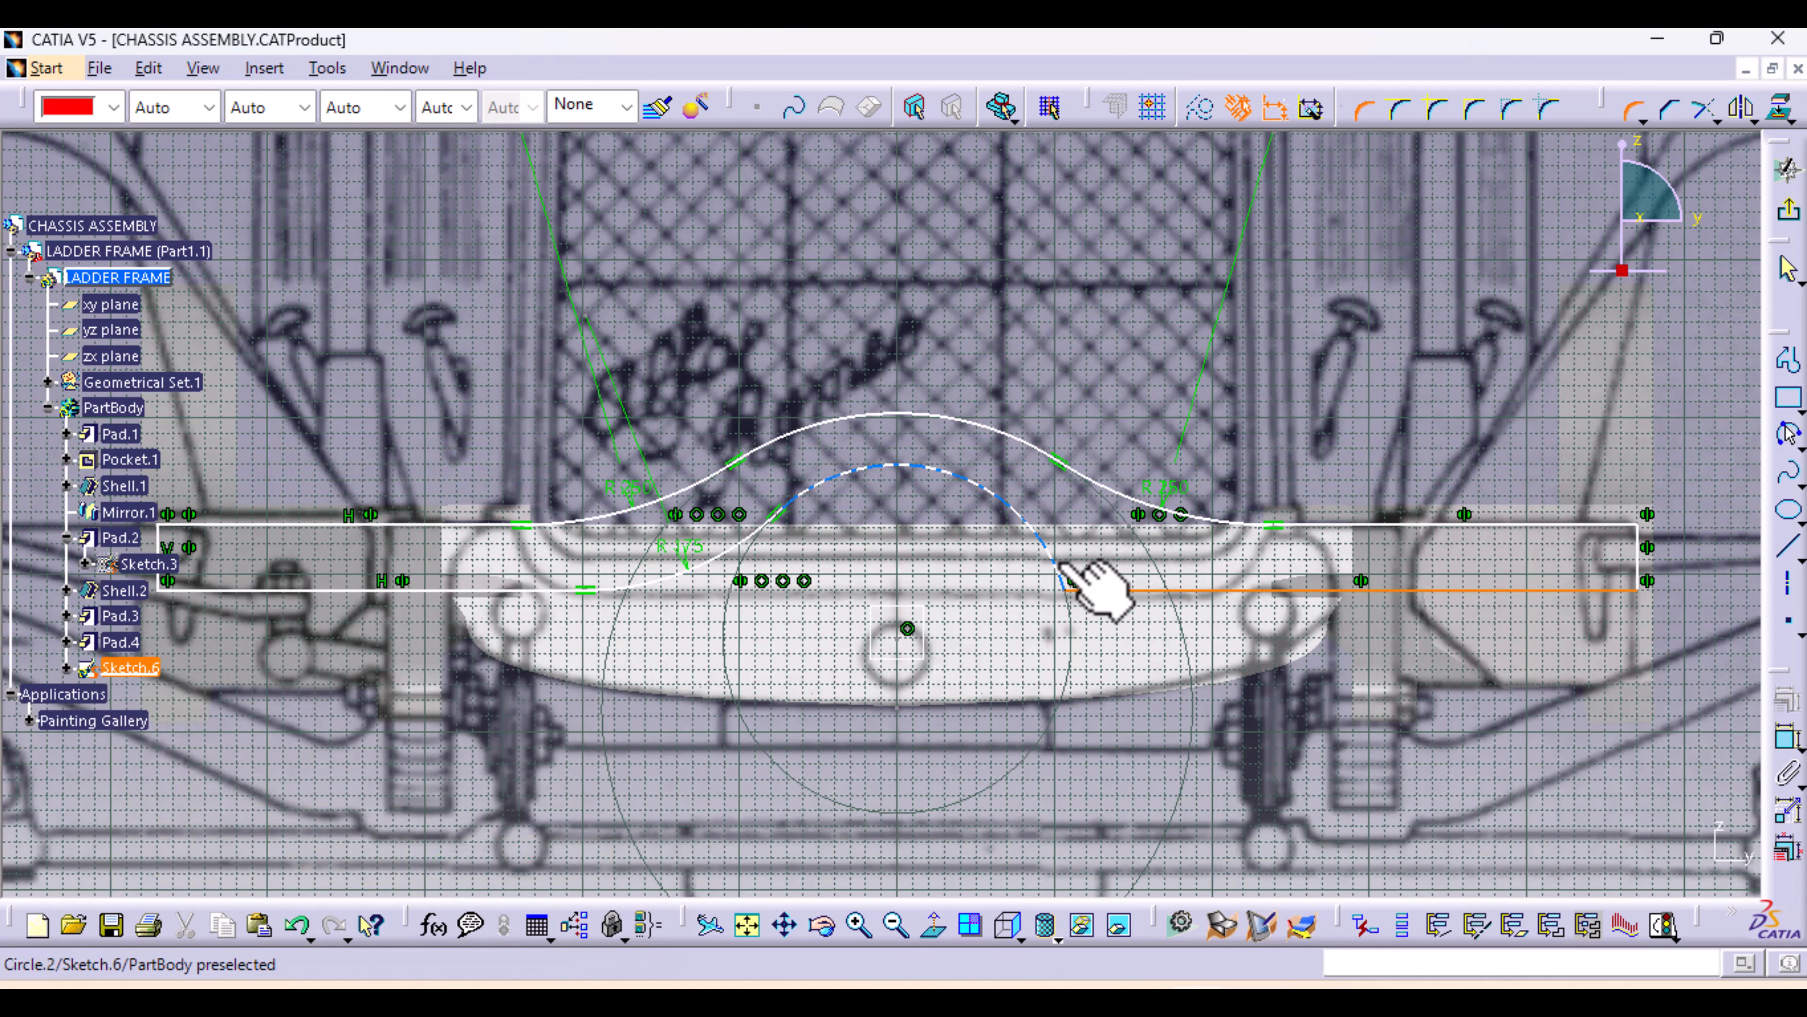
left_click(1057, 573)
left_click(1095, 567)
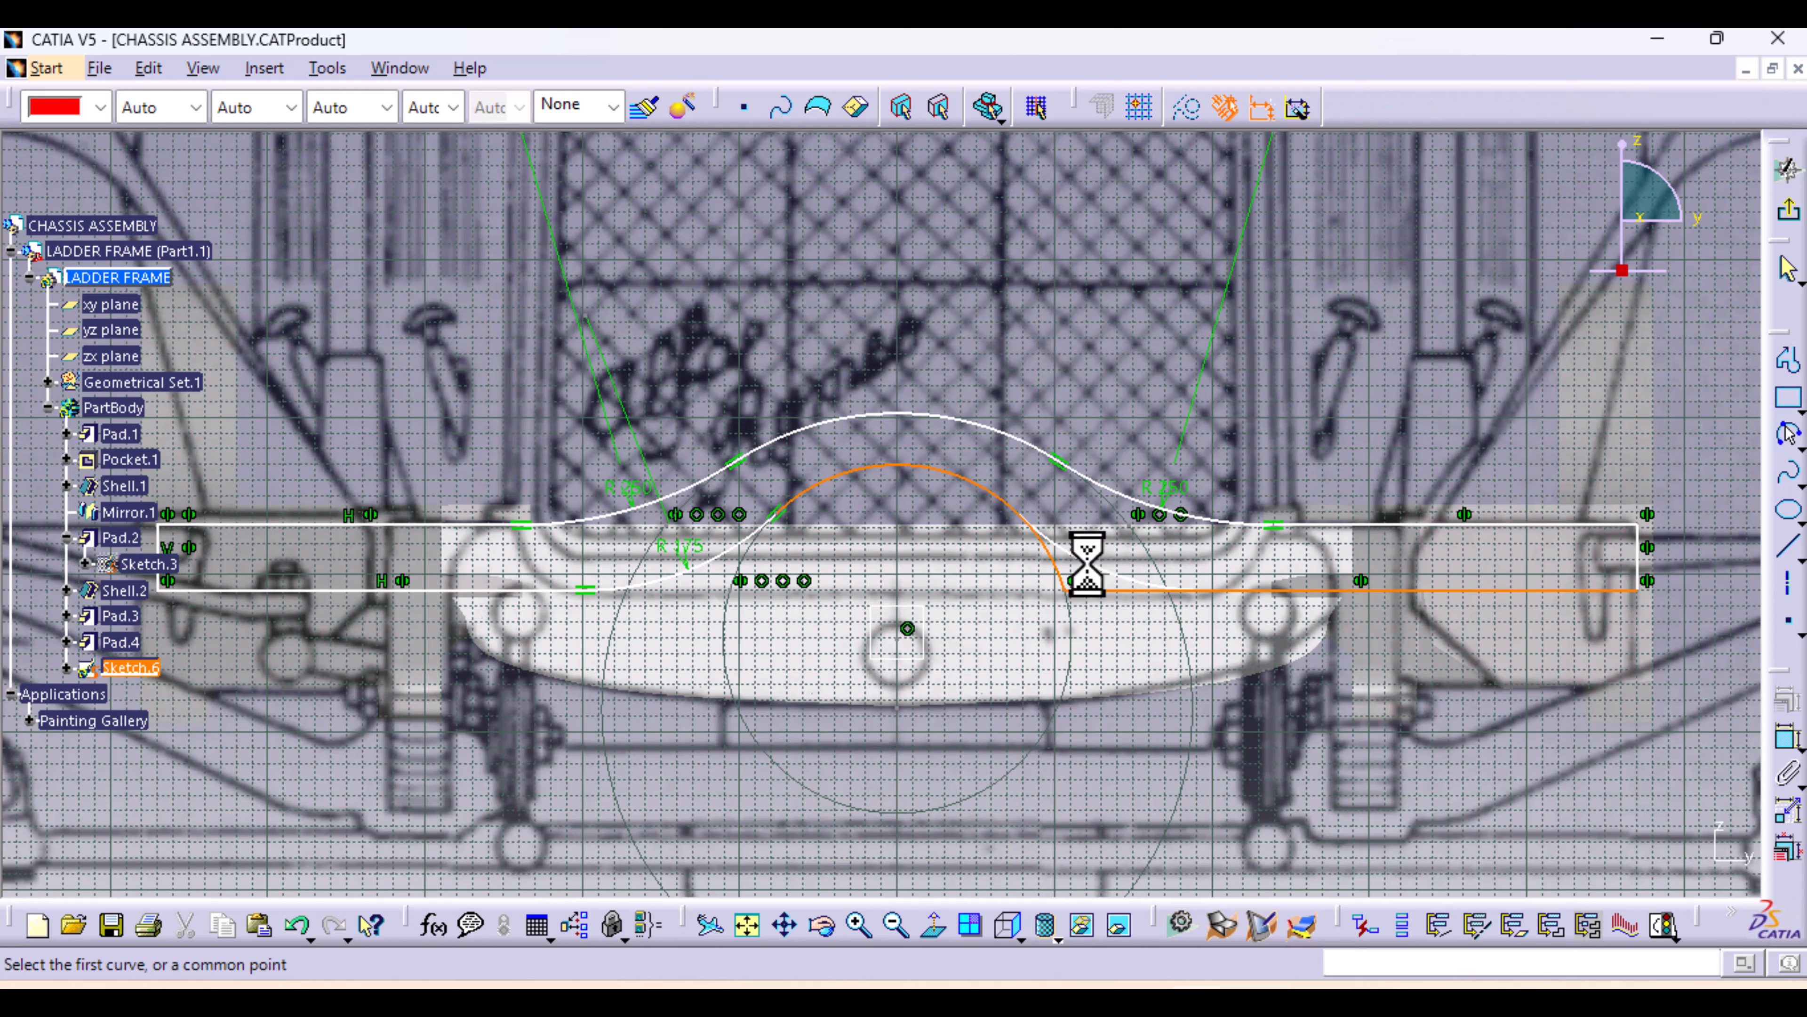
double_click(1098, 548)
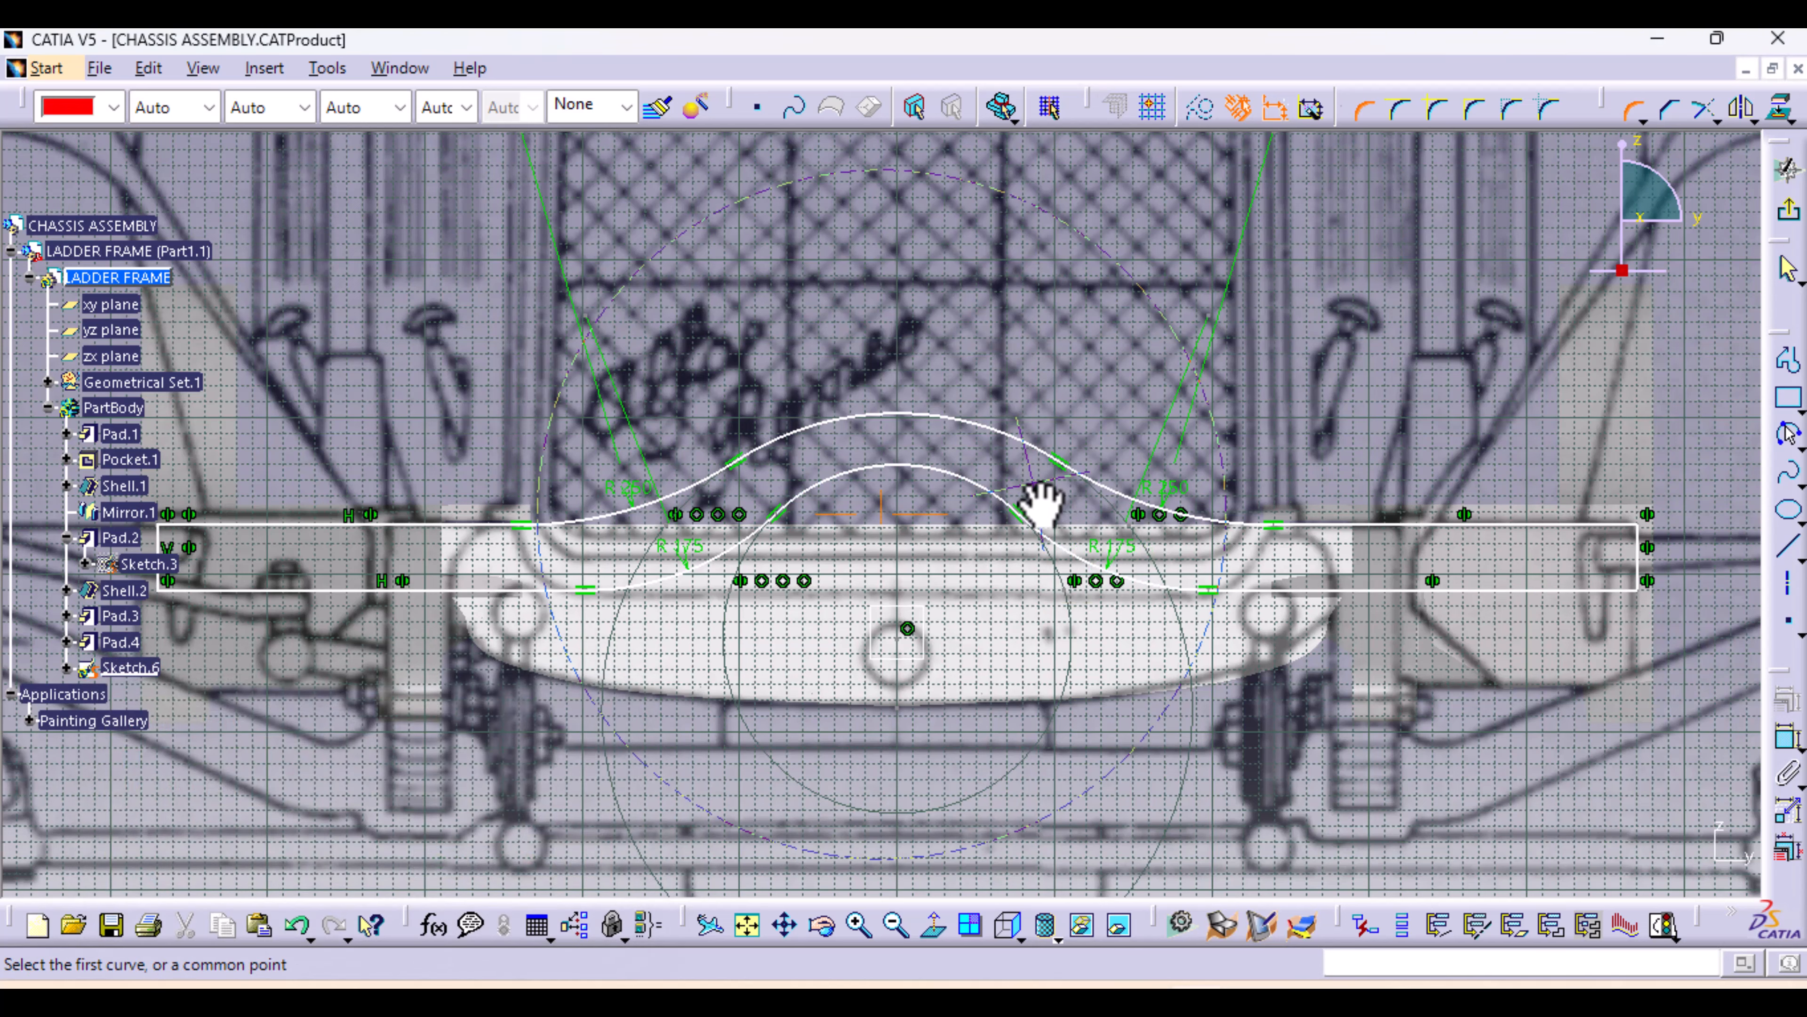
Leave the Corner command and deepen the cross-member profile by moving its lower right corner point down against the side rail
mouse_move(1039, 502)
middle_mouse_down()
mouse_move(1048, 636)
mouse_move(1030, 525)
middle_mouse_up()
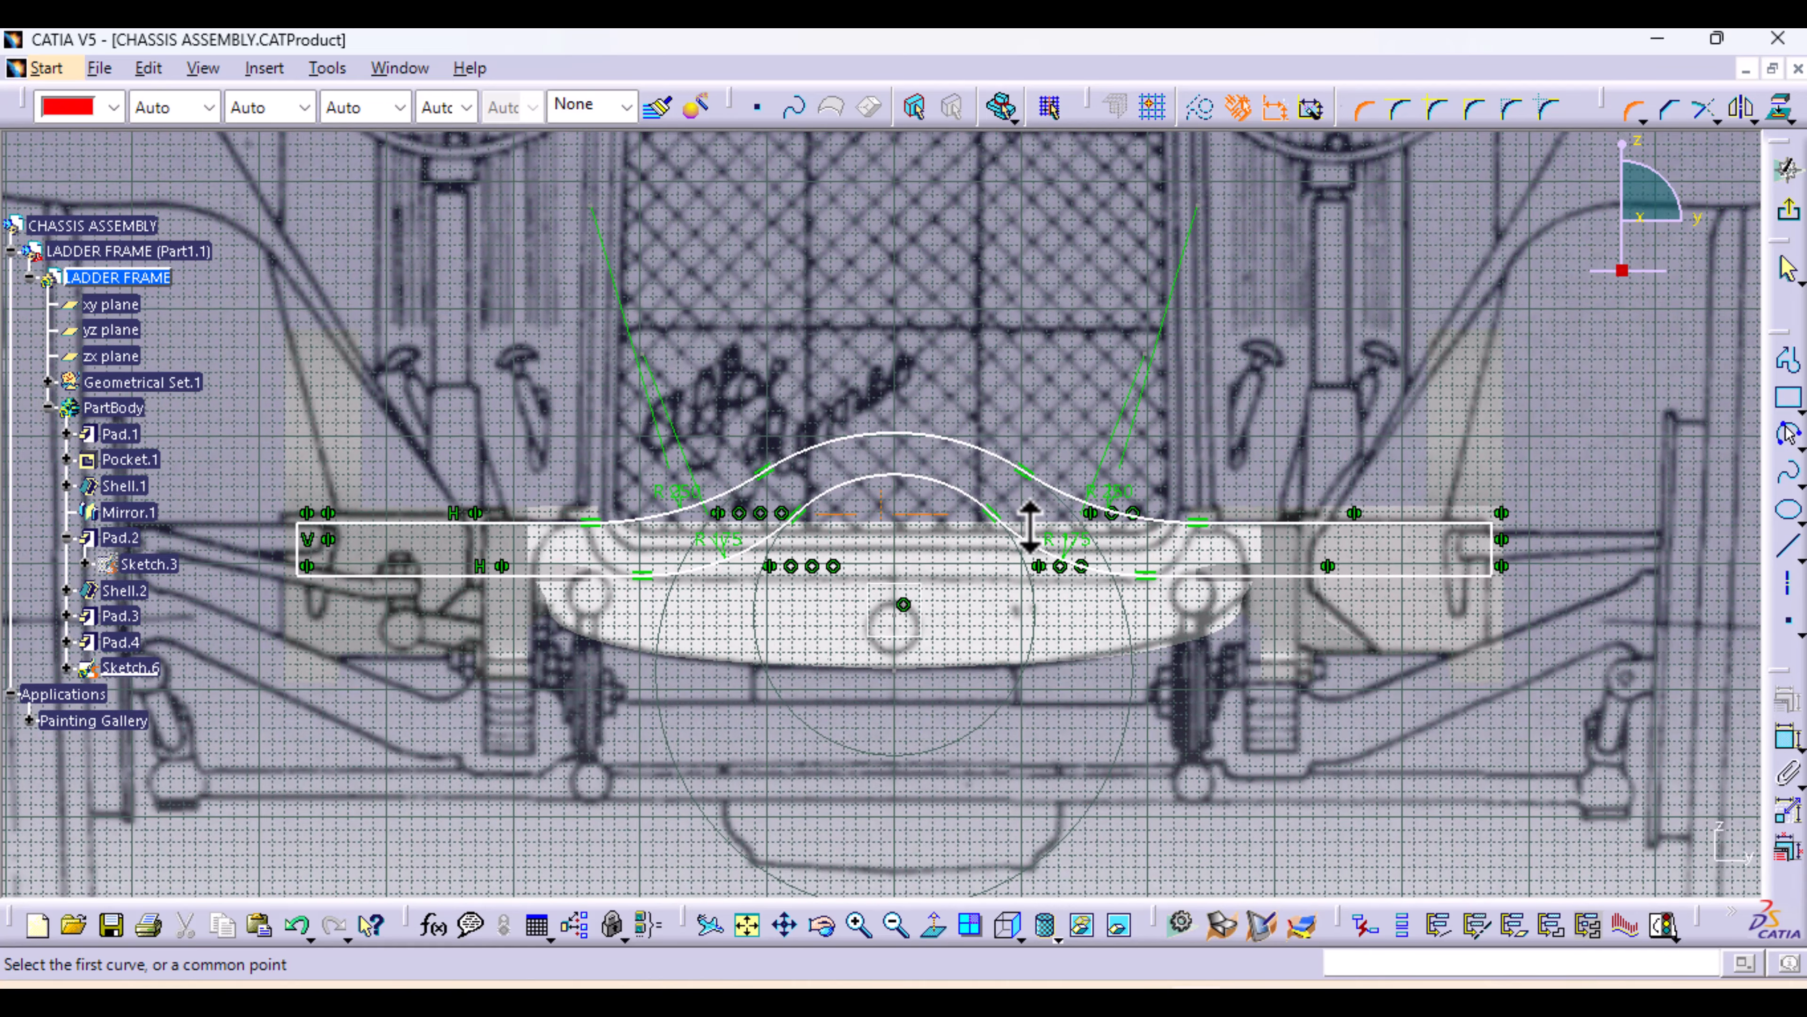
mouse_move(778, 609)
middle_mouse_down()
mouse_move(787, 626)
mouse_move(517, 666)
mouse_move(634, 614)
mouse_move(703, 626)
mouse_move(662, 624)
middle_mouse_up()
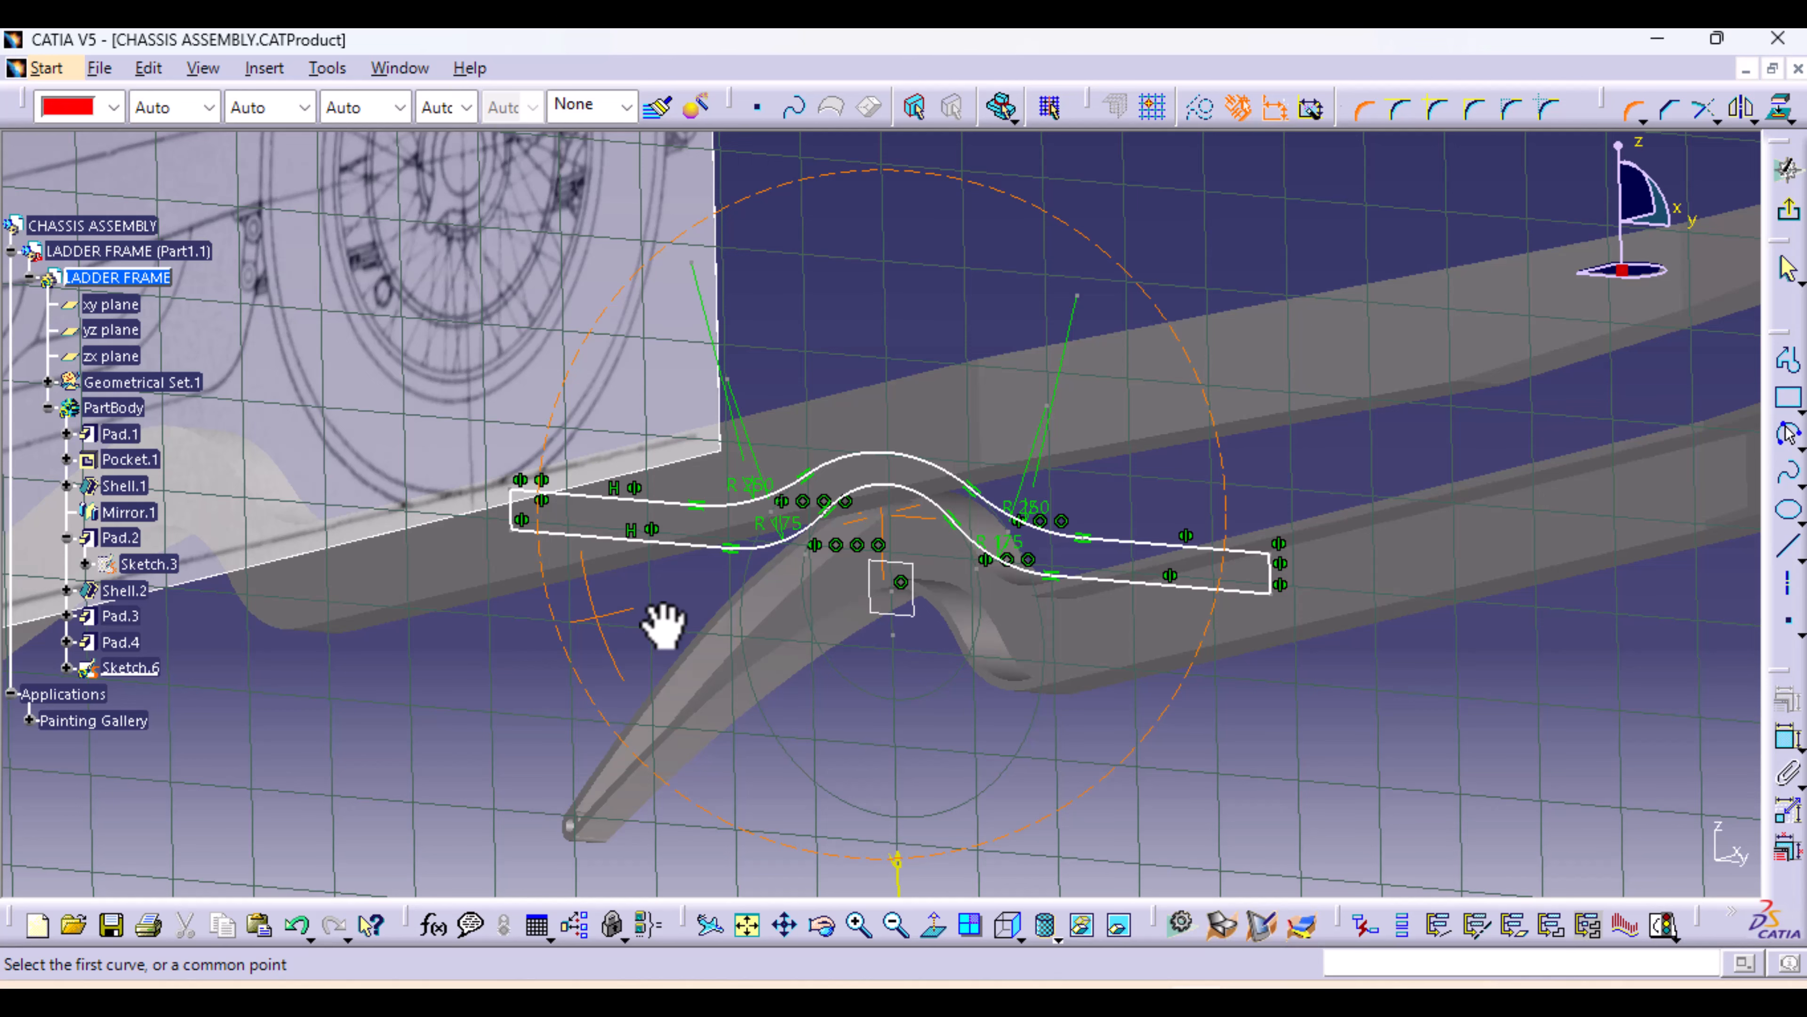
middle_click_drag(953, 739, 949, 712)
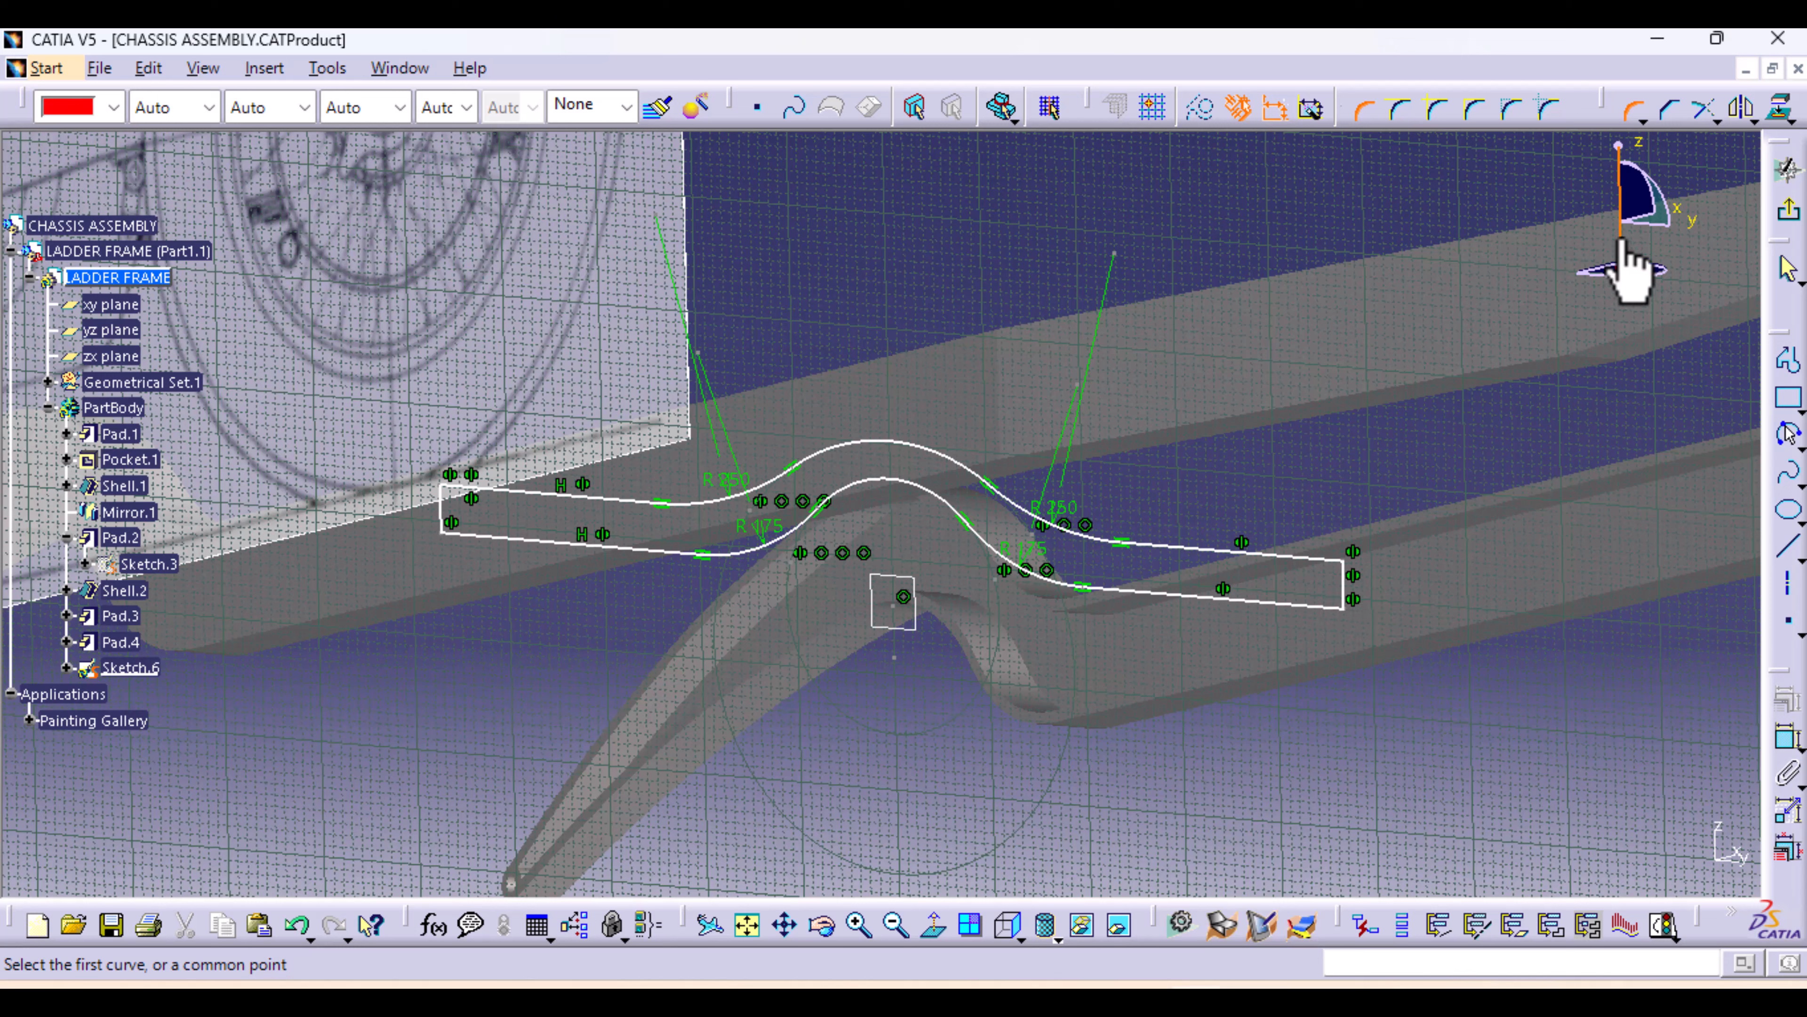
left_click(1627, 110)
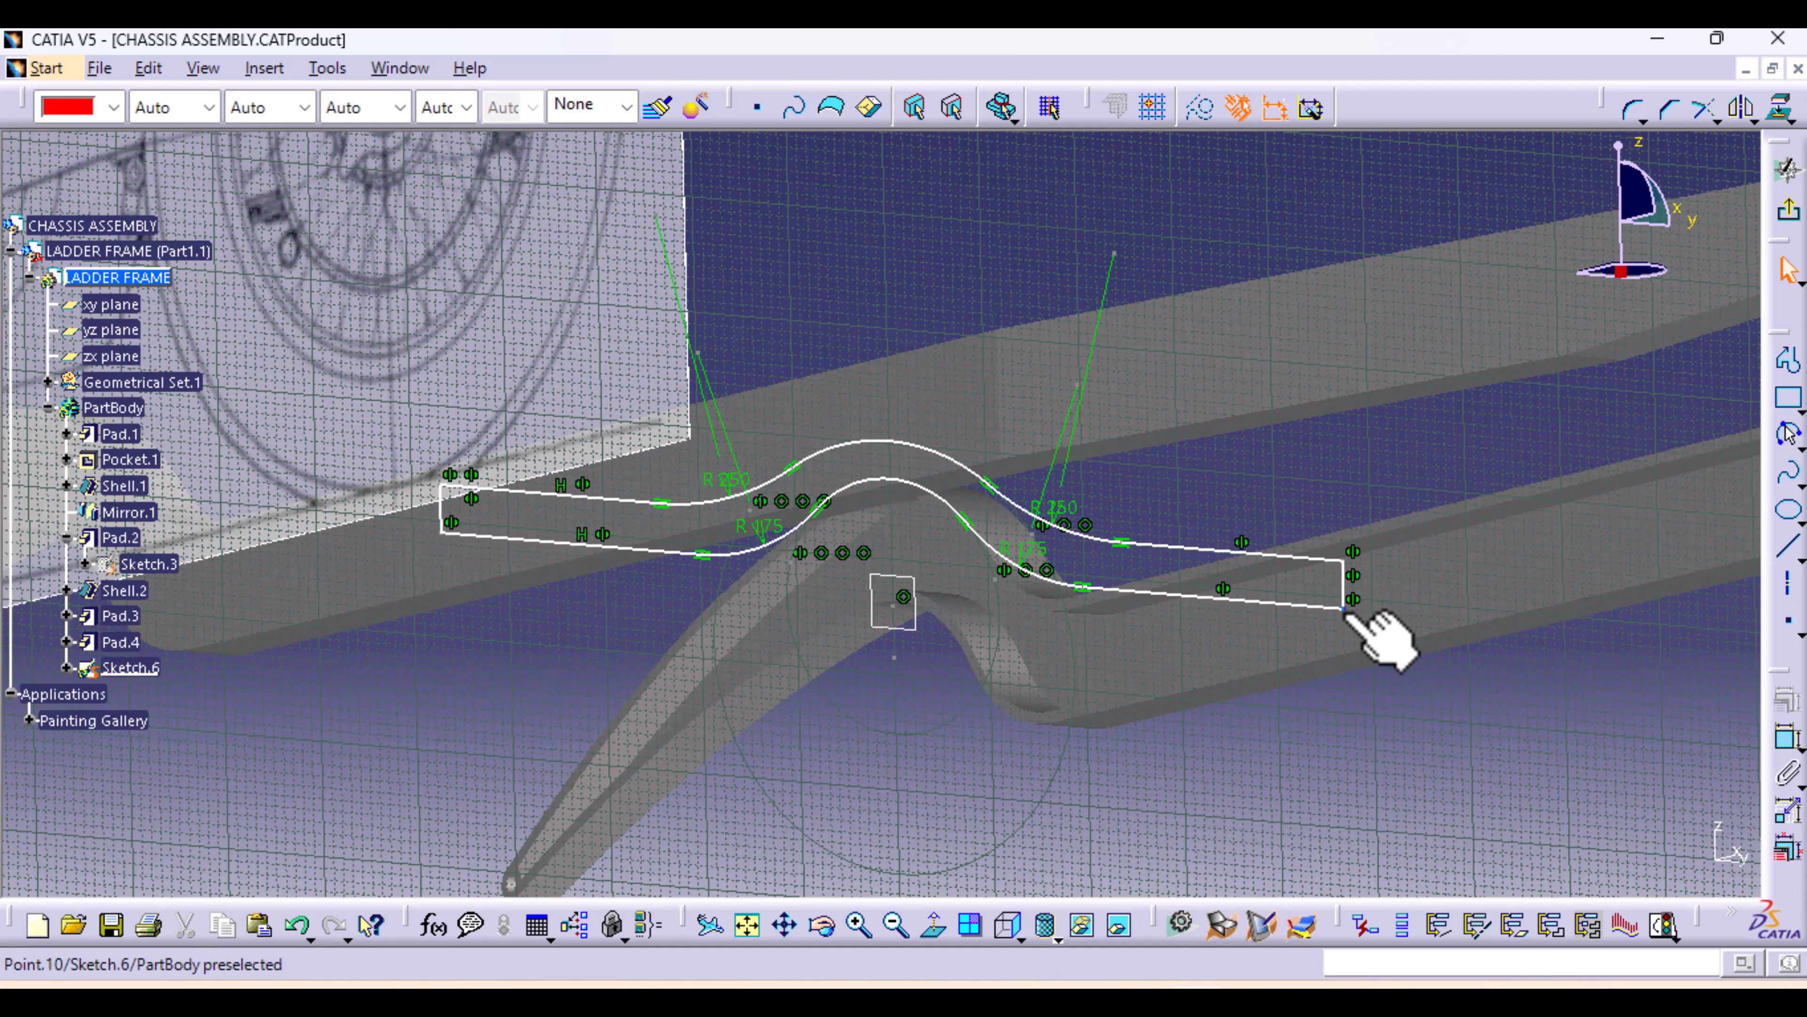
left_click_drag(1347, 604, 1349, 644)
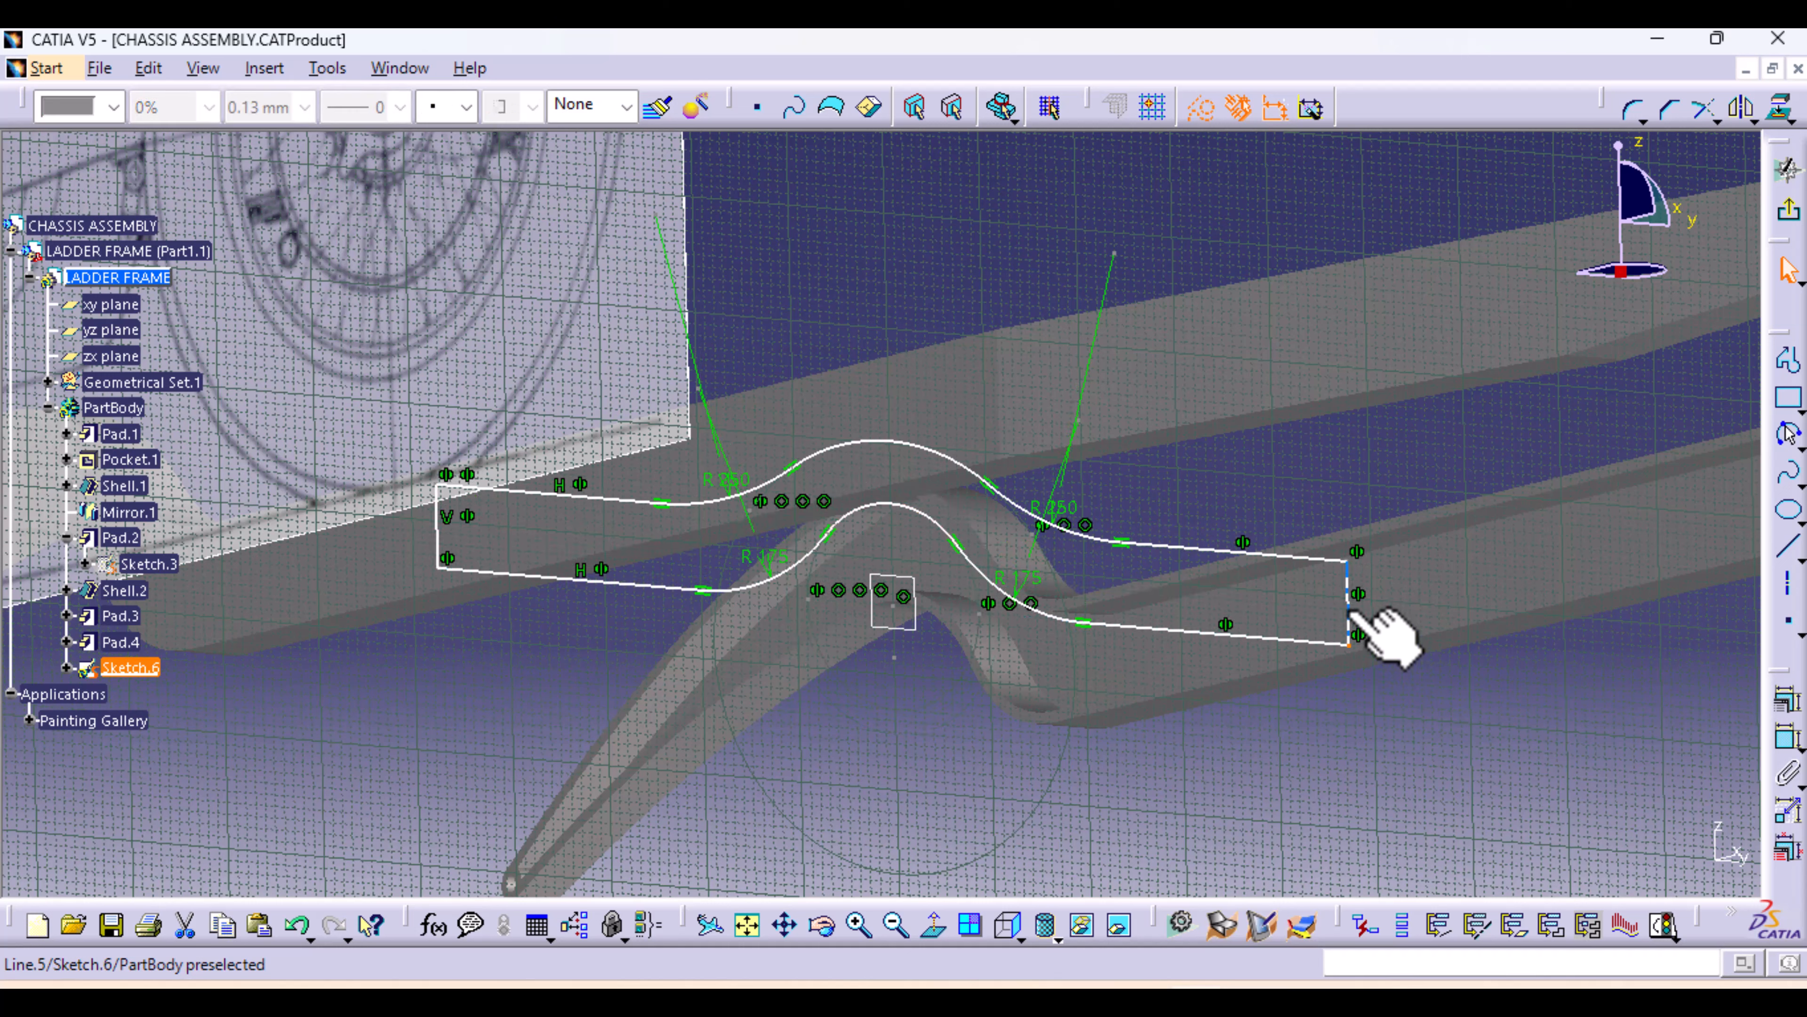
Nudge the profile's lower right and upper right corner points slightly down to fit them within the side rail's height
mouse_move(1263, 562)
middle_mouse_down()
mouse_move(1331, 565)
mouse_move(1372, 633)
mouse_move(1010, 645)
mouse_move(1096, 640)
mouse_move(1009, 646)
mouse_move(1008, 795)
middle_mouse_up()
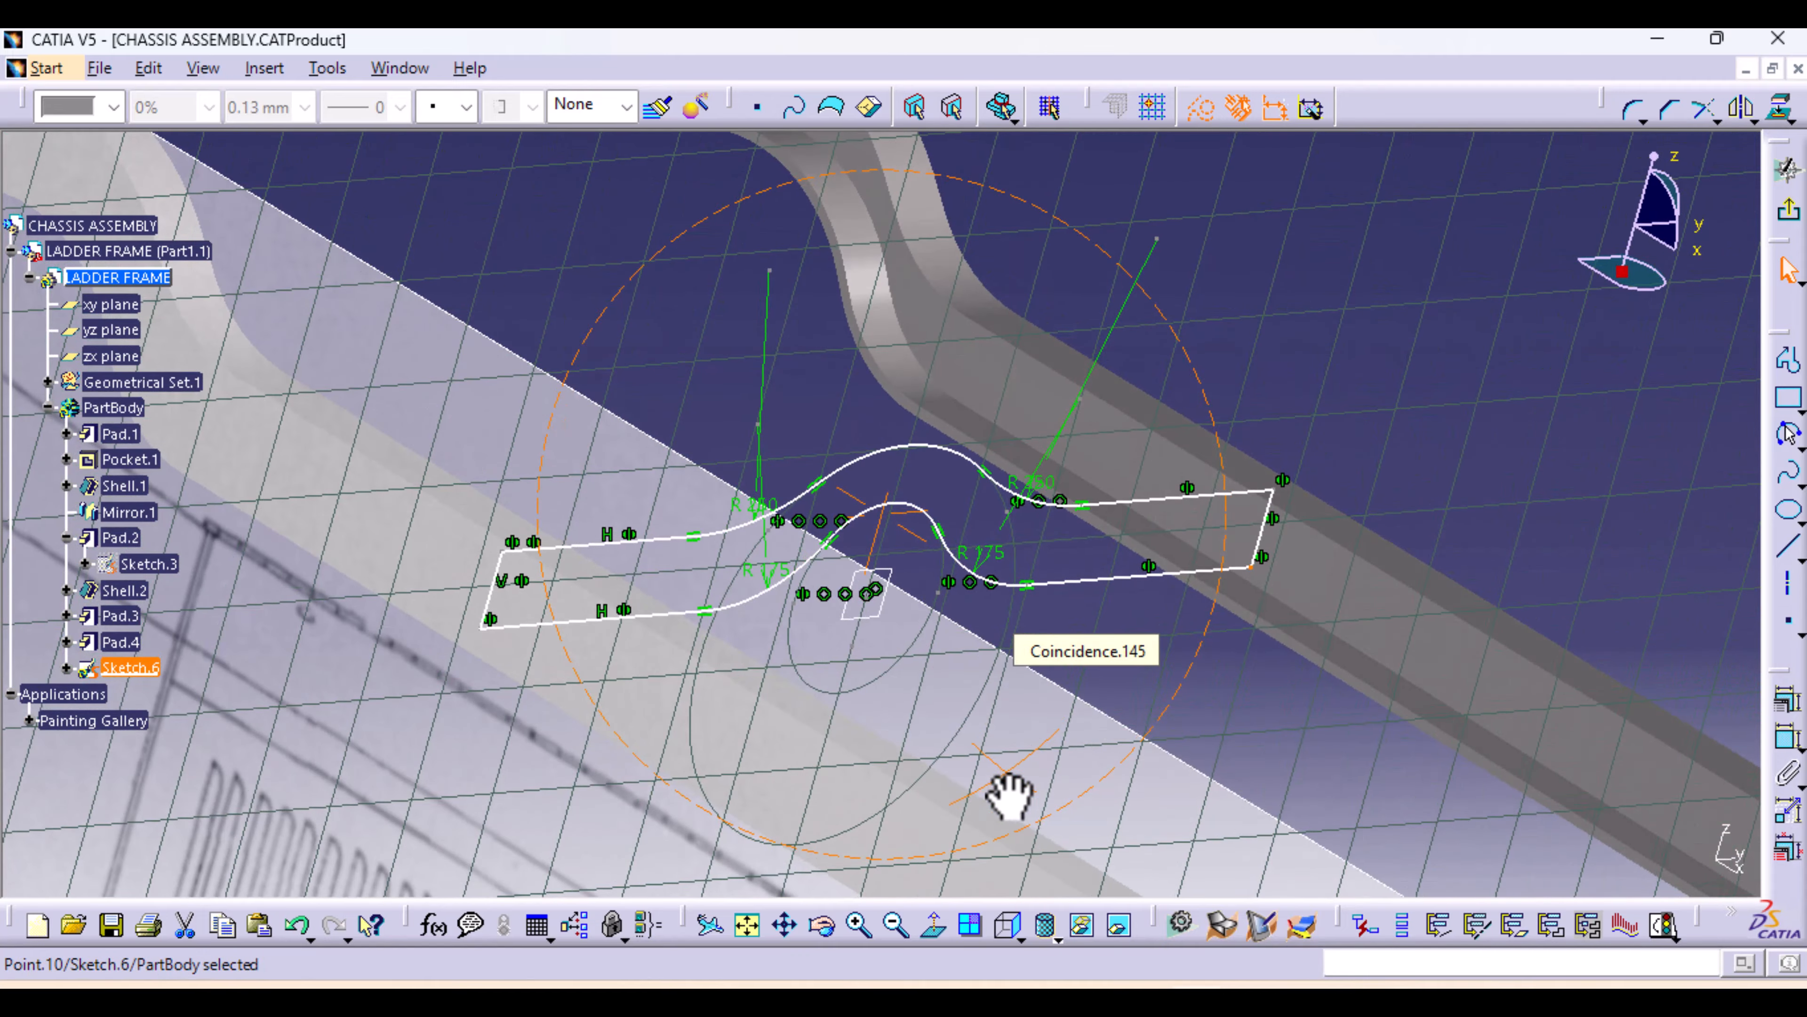
mouse_move(1038, 650)
middle_mouse_down()
mouse_move(1042, 497)
mouse_move(916, 542)
mouse_move(961, 555)
middle_mouse_up()
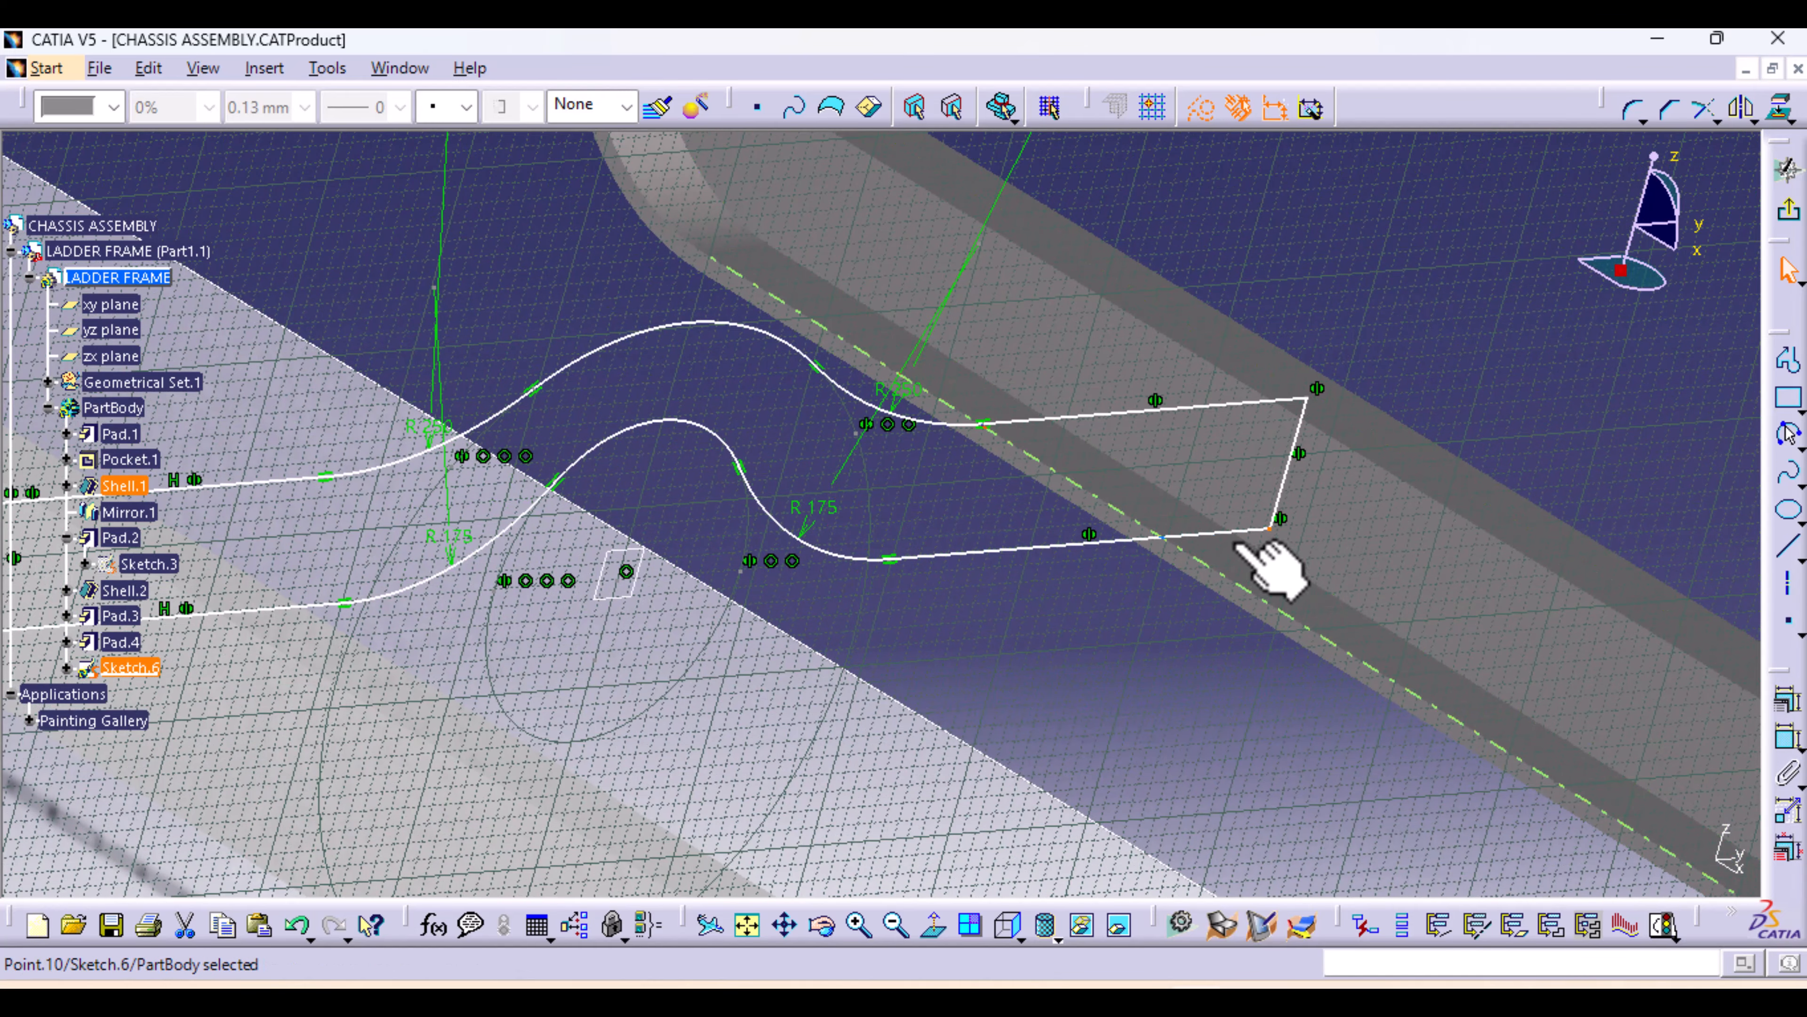
left_click(1271, 530)
left_click_drag(1271, 531, 1254, 540)
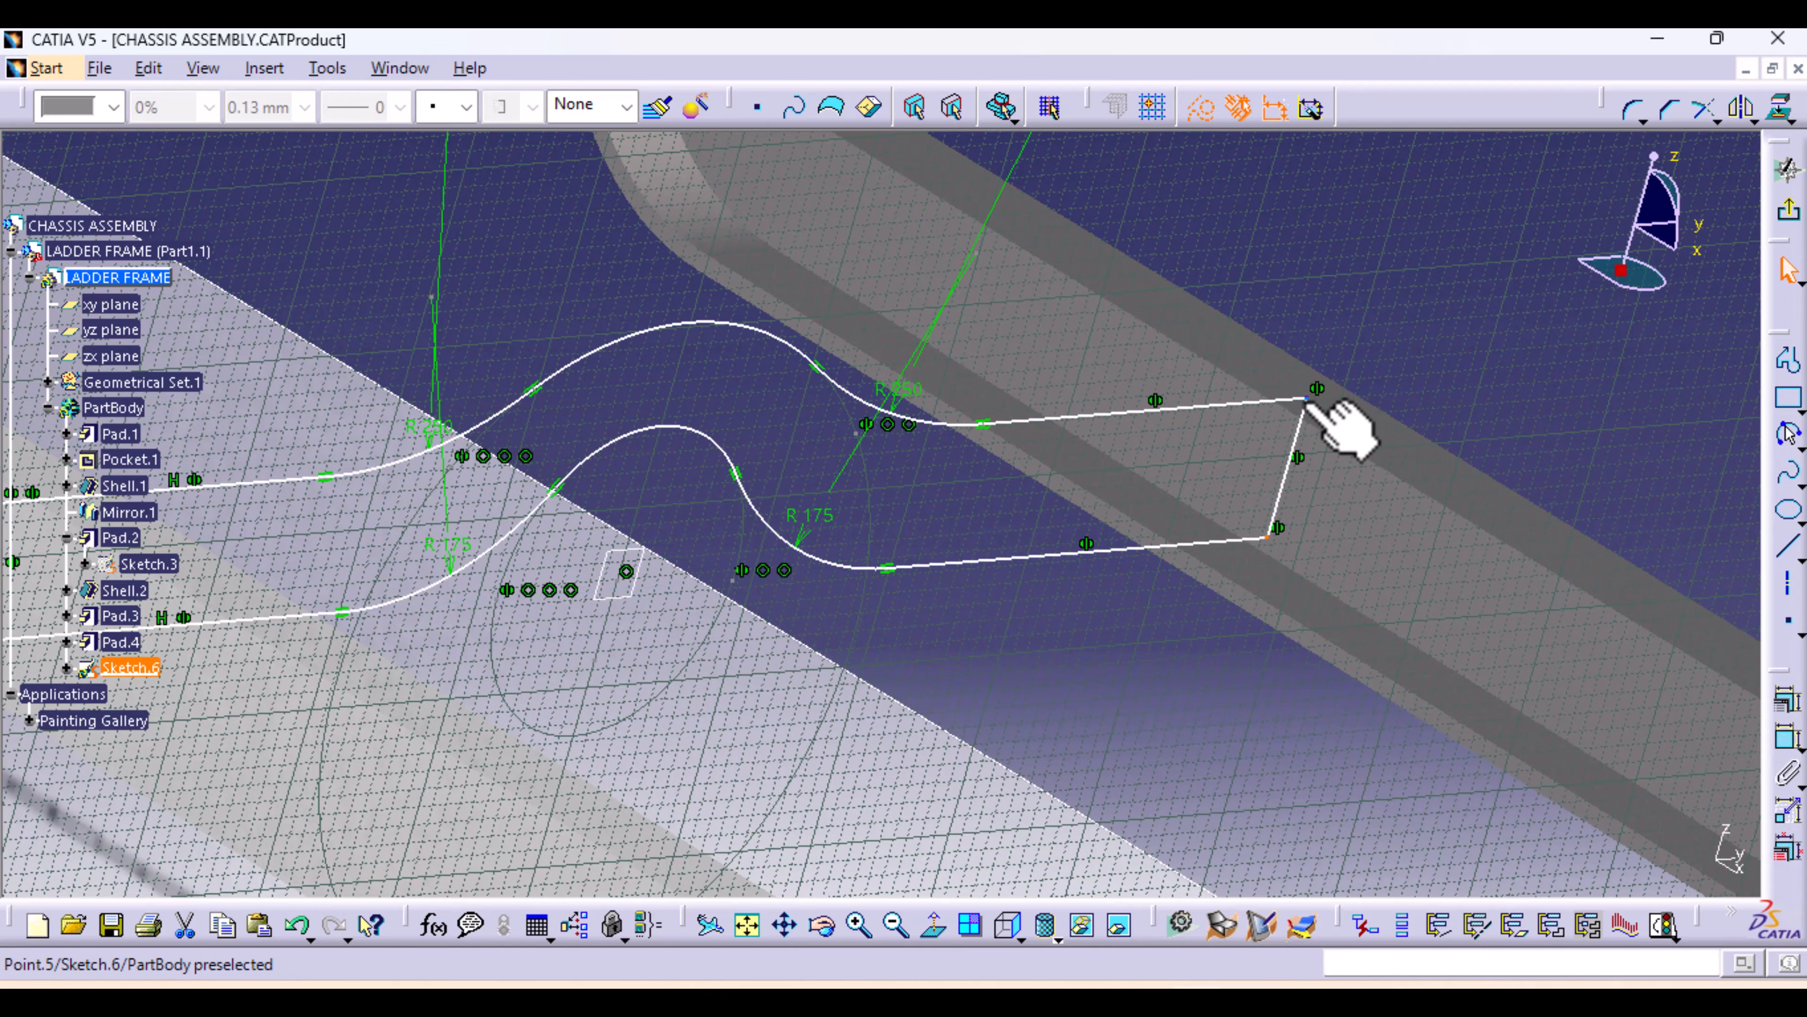
left_click_drag(1307, 398, 1304, 412)
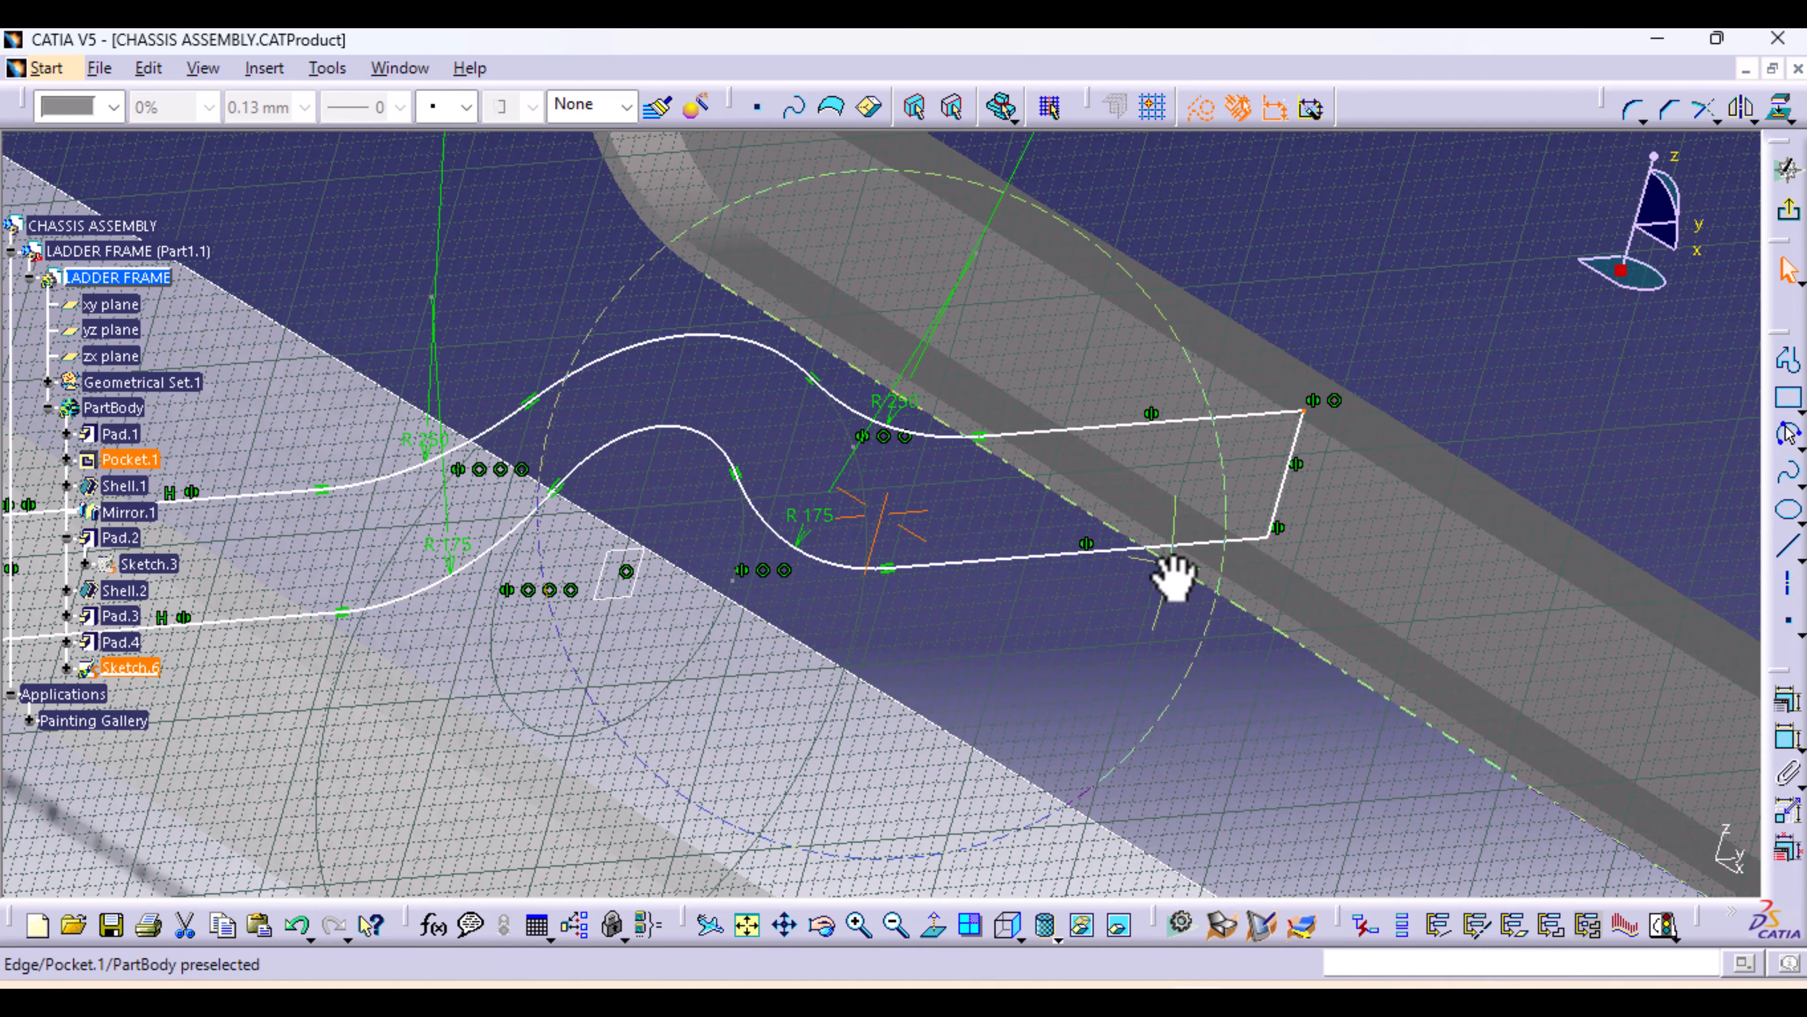
Fine-tune the profile's end corners against the rail's inner face, raising the upper corner point slightly
mouse_move(1174, 576)
middle_mouse_down()
mouse_move(1190, 537)
mouse_move(1250, 545)
mouse_move(1298, 601)
mouse_move(733, 495)
mouse_move(875, 686)
middle_mouse_up()
mouse_move(750, 566)
middle_mouse_down()
mouse_move(833, 747)
mouse_move(957, 708)
mouse_move(766, 750)
mouse_move(787, 674)
mouse_move(1186, 658)
mouse_move(1036, 498)
middle_mouse_up()
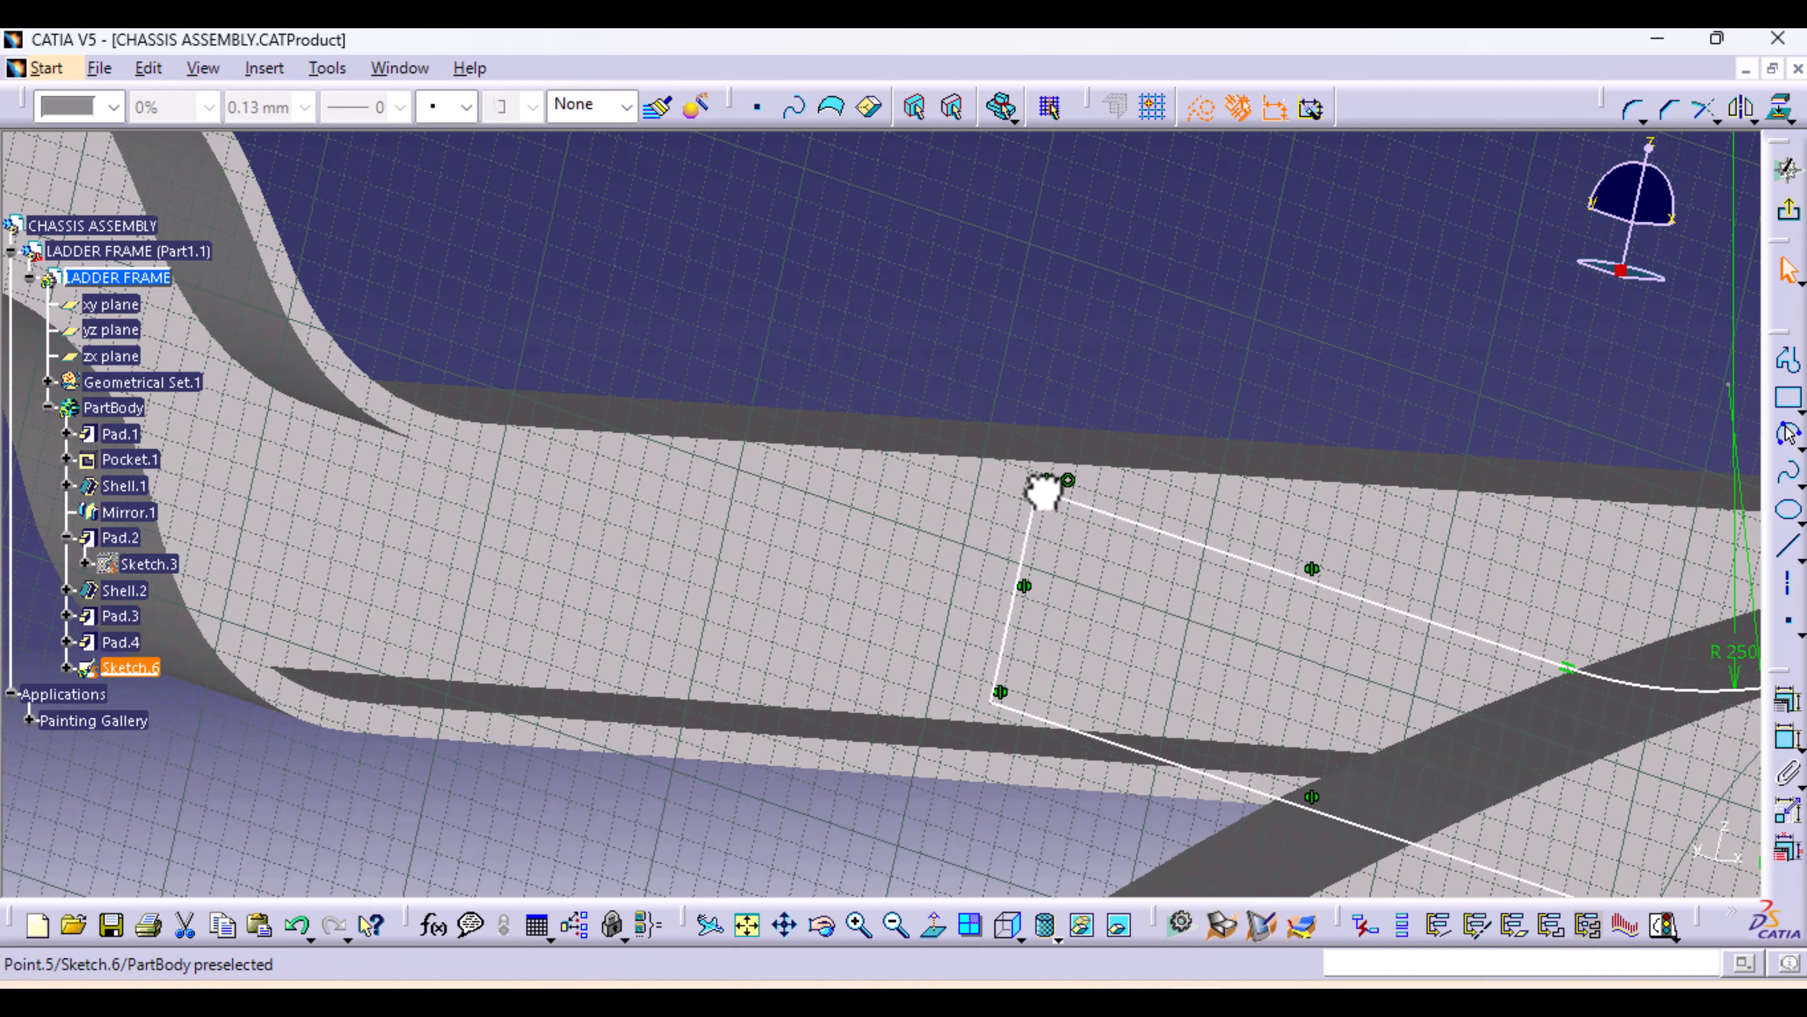
left_click_drag(1044, 491, 1039, 489)
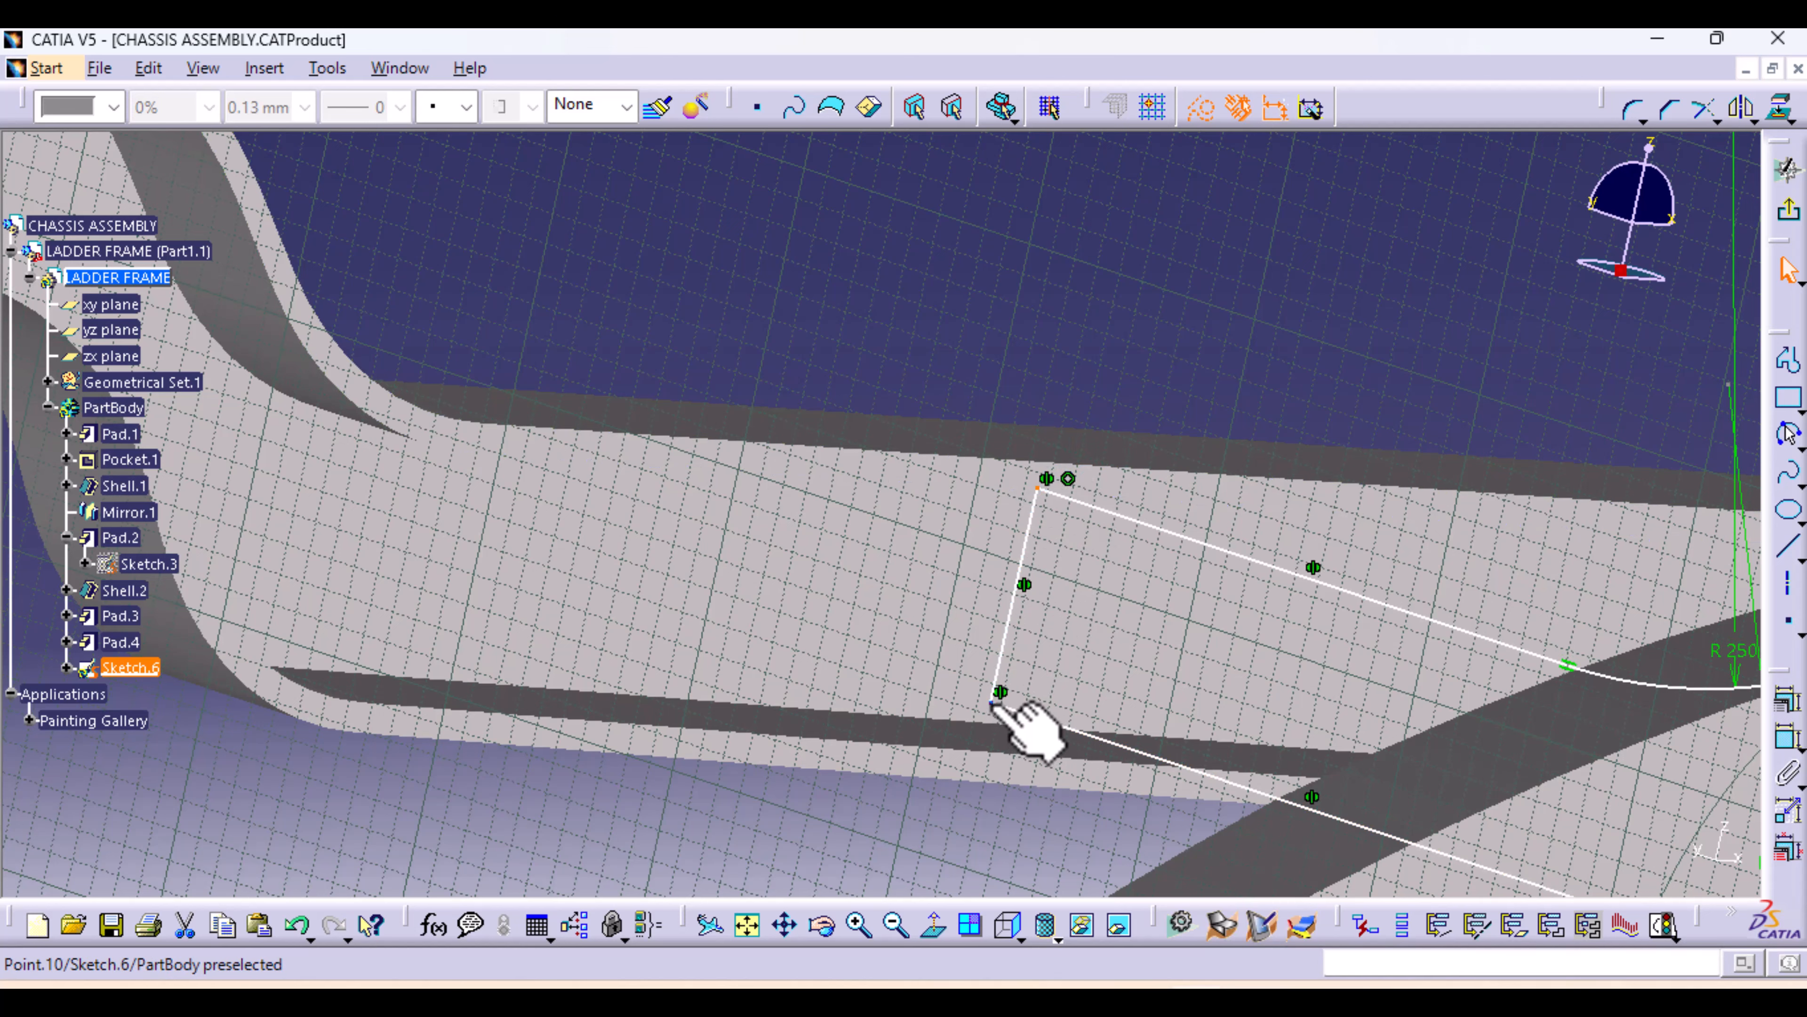
left_click(936, 923)
left_click(854, 712)
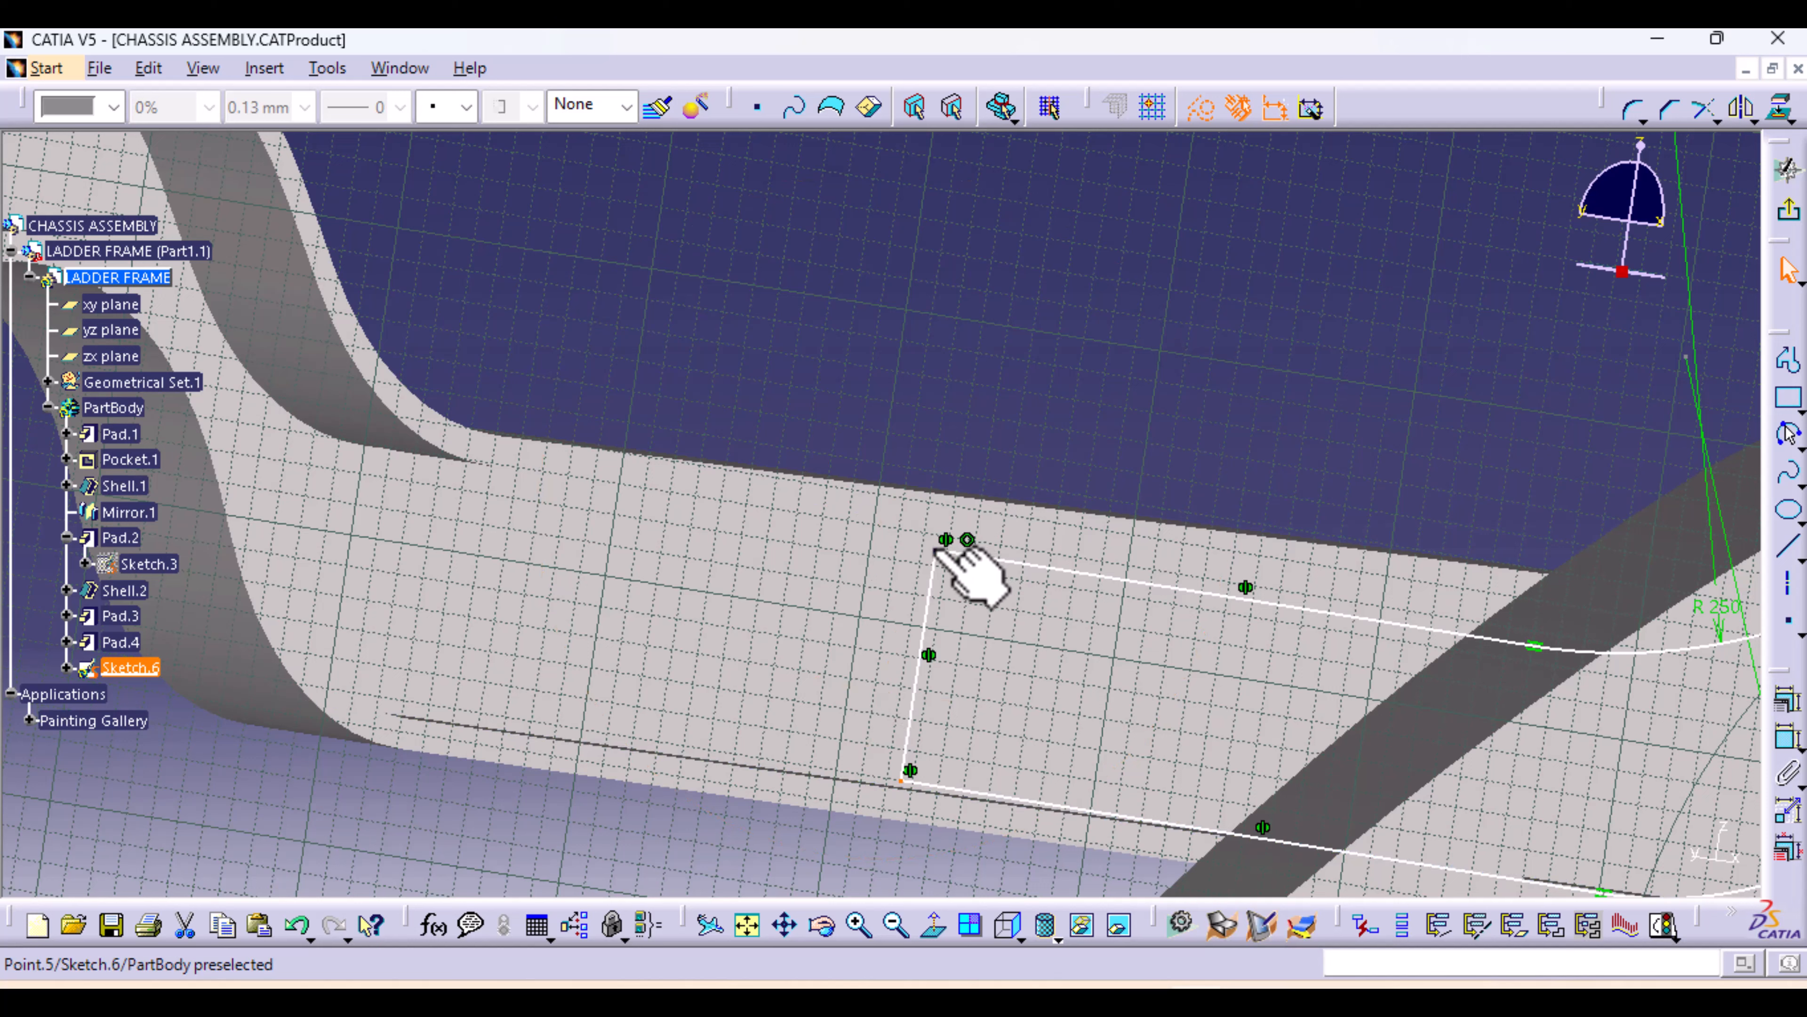
left_click_drag(935, 557, 938, 542)
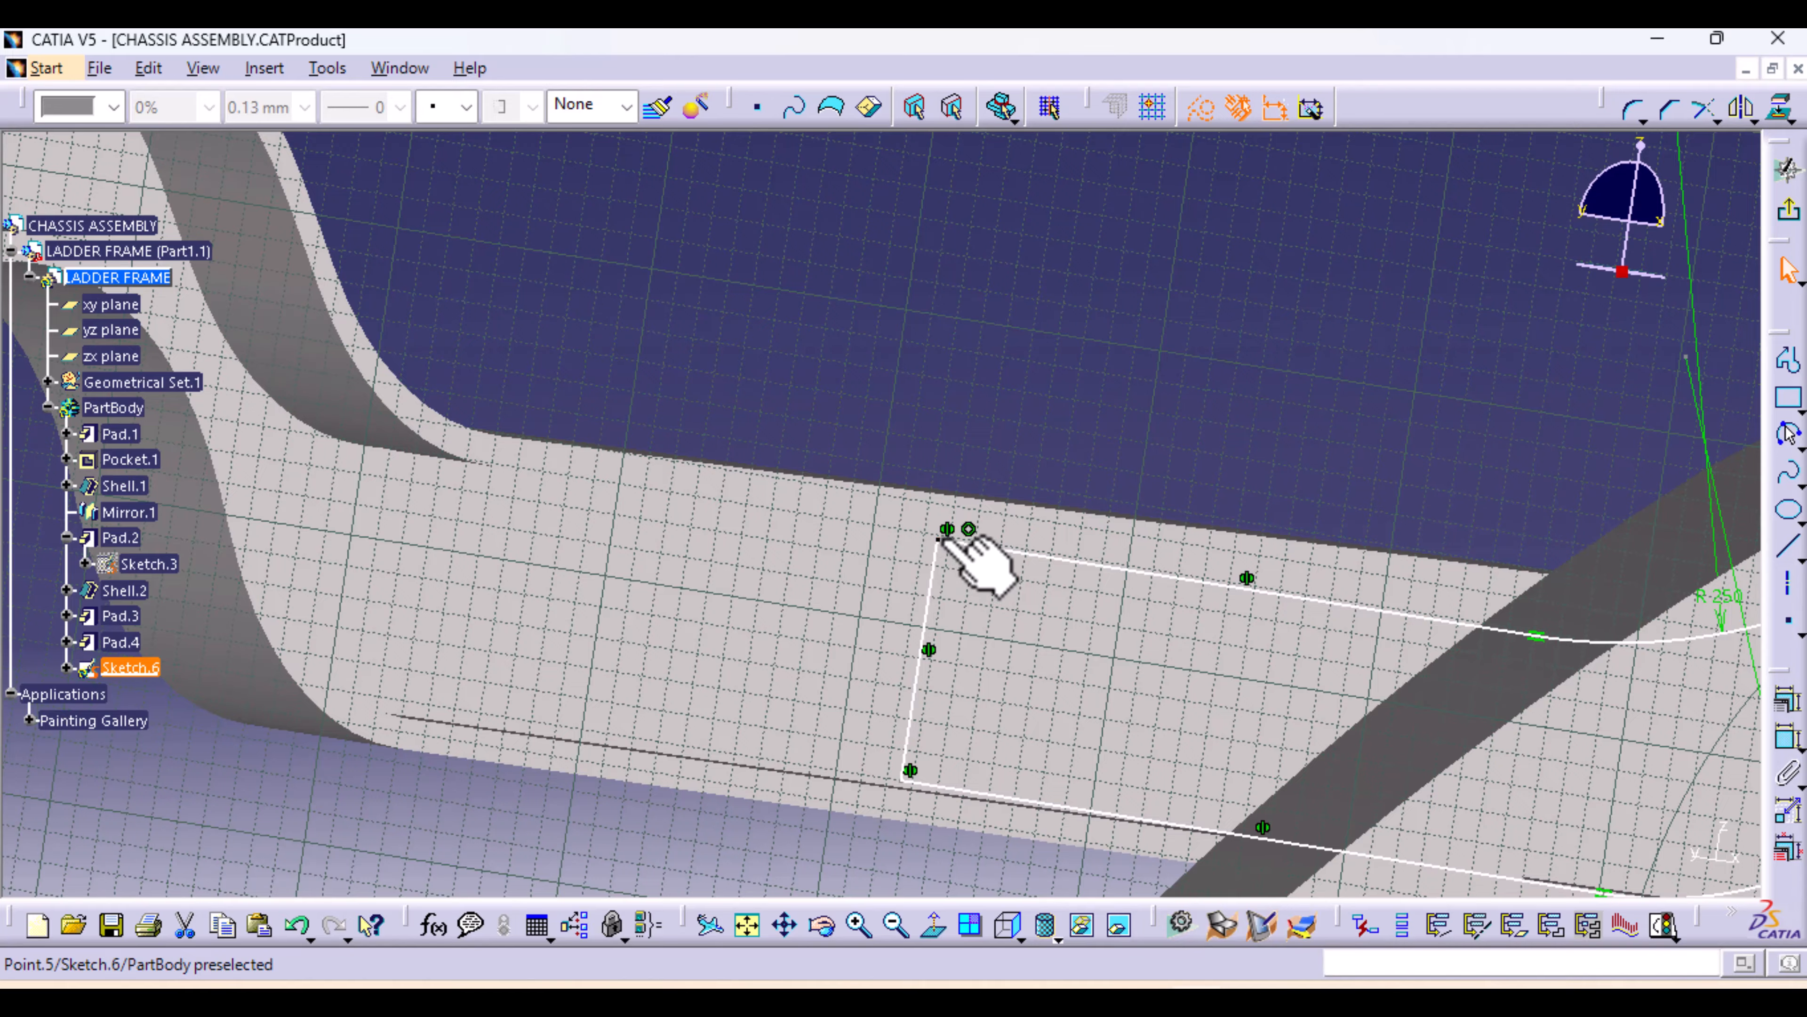
Check the profile's position between the two side rails and exit the cross-member sketch
mouse_move(1081, 537)
middle_mouse_down()
mouse_move(1097, 432)
mouse_move(1090, 598)
mouse_move(1085, 578)
mouse_move(1021, 711)
mouse_move(544, 666)
mouse_move(464, 687)
mouse_move(536, 589)
mouse_move(645, 566)
middle_mouse_up()
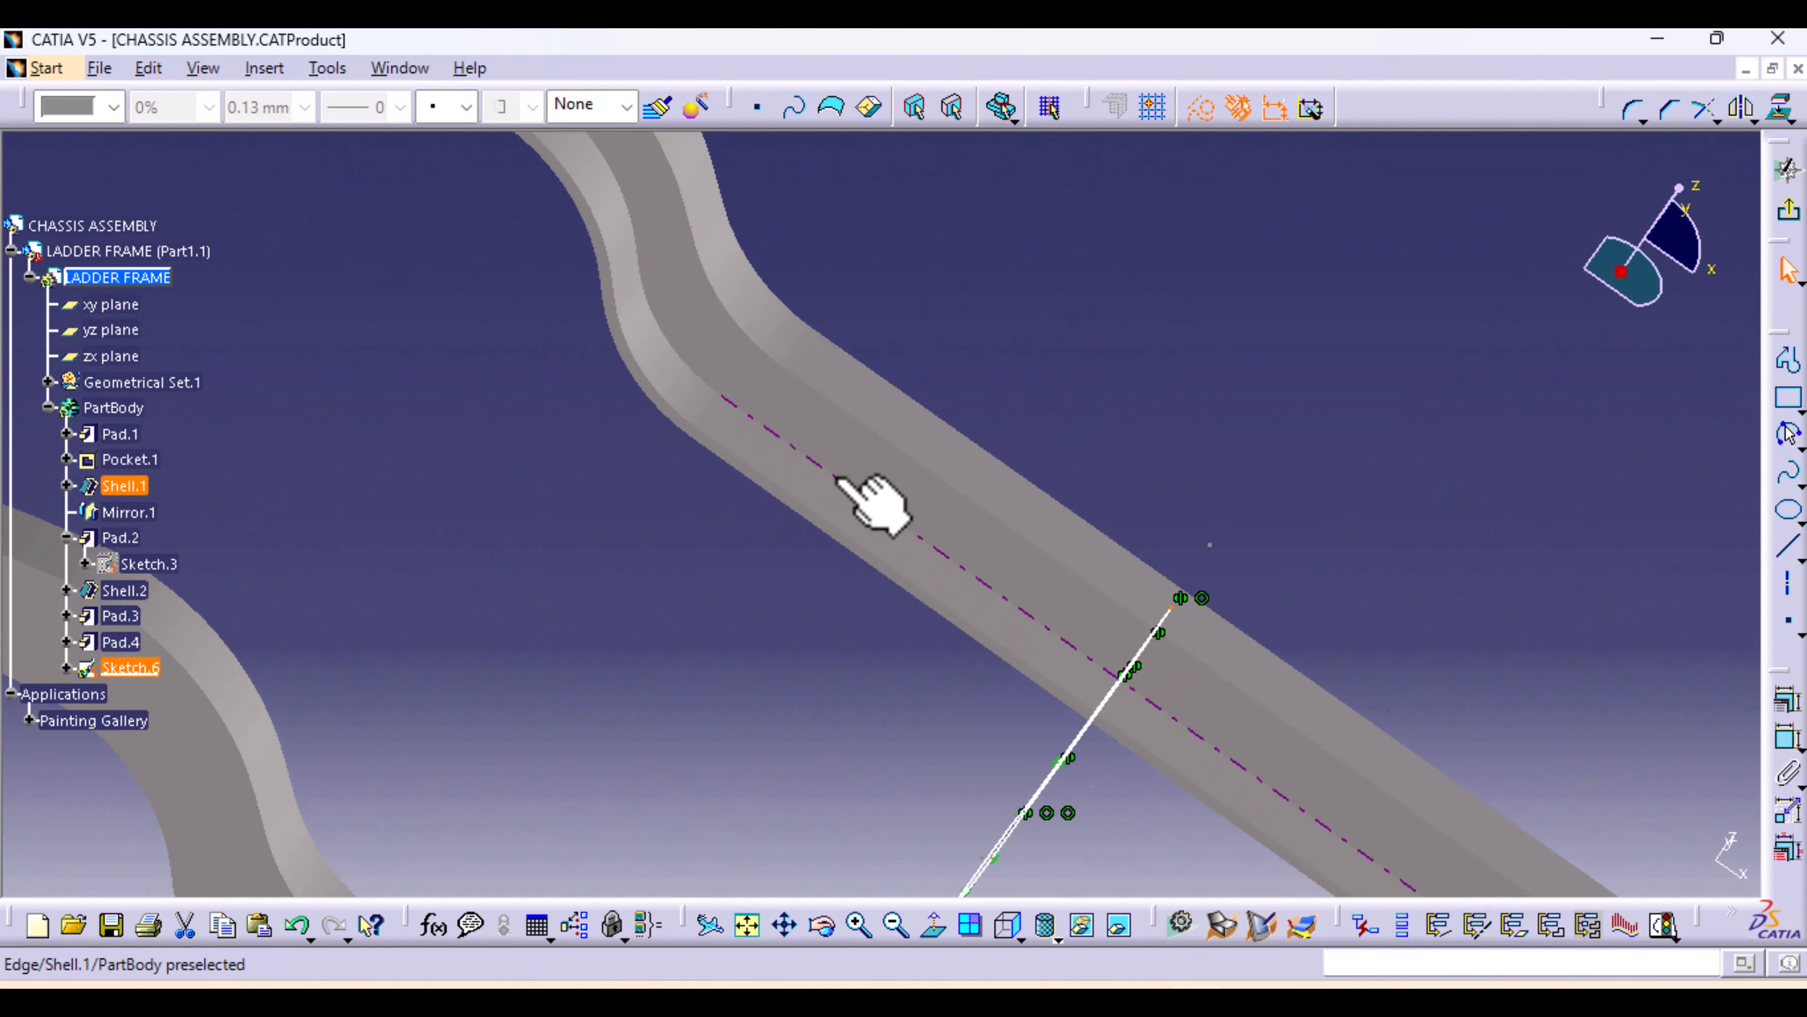
mouse_move(859, 493)
middle_mouse_down()
mouse_move(816, 779)
mouse_move(988, 694)
mouse_move(772, 583)
middle_mouse_up()
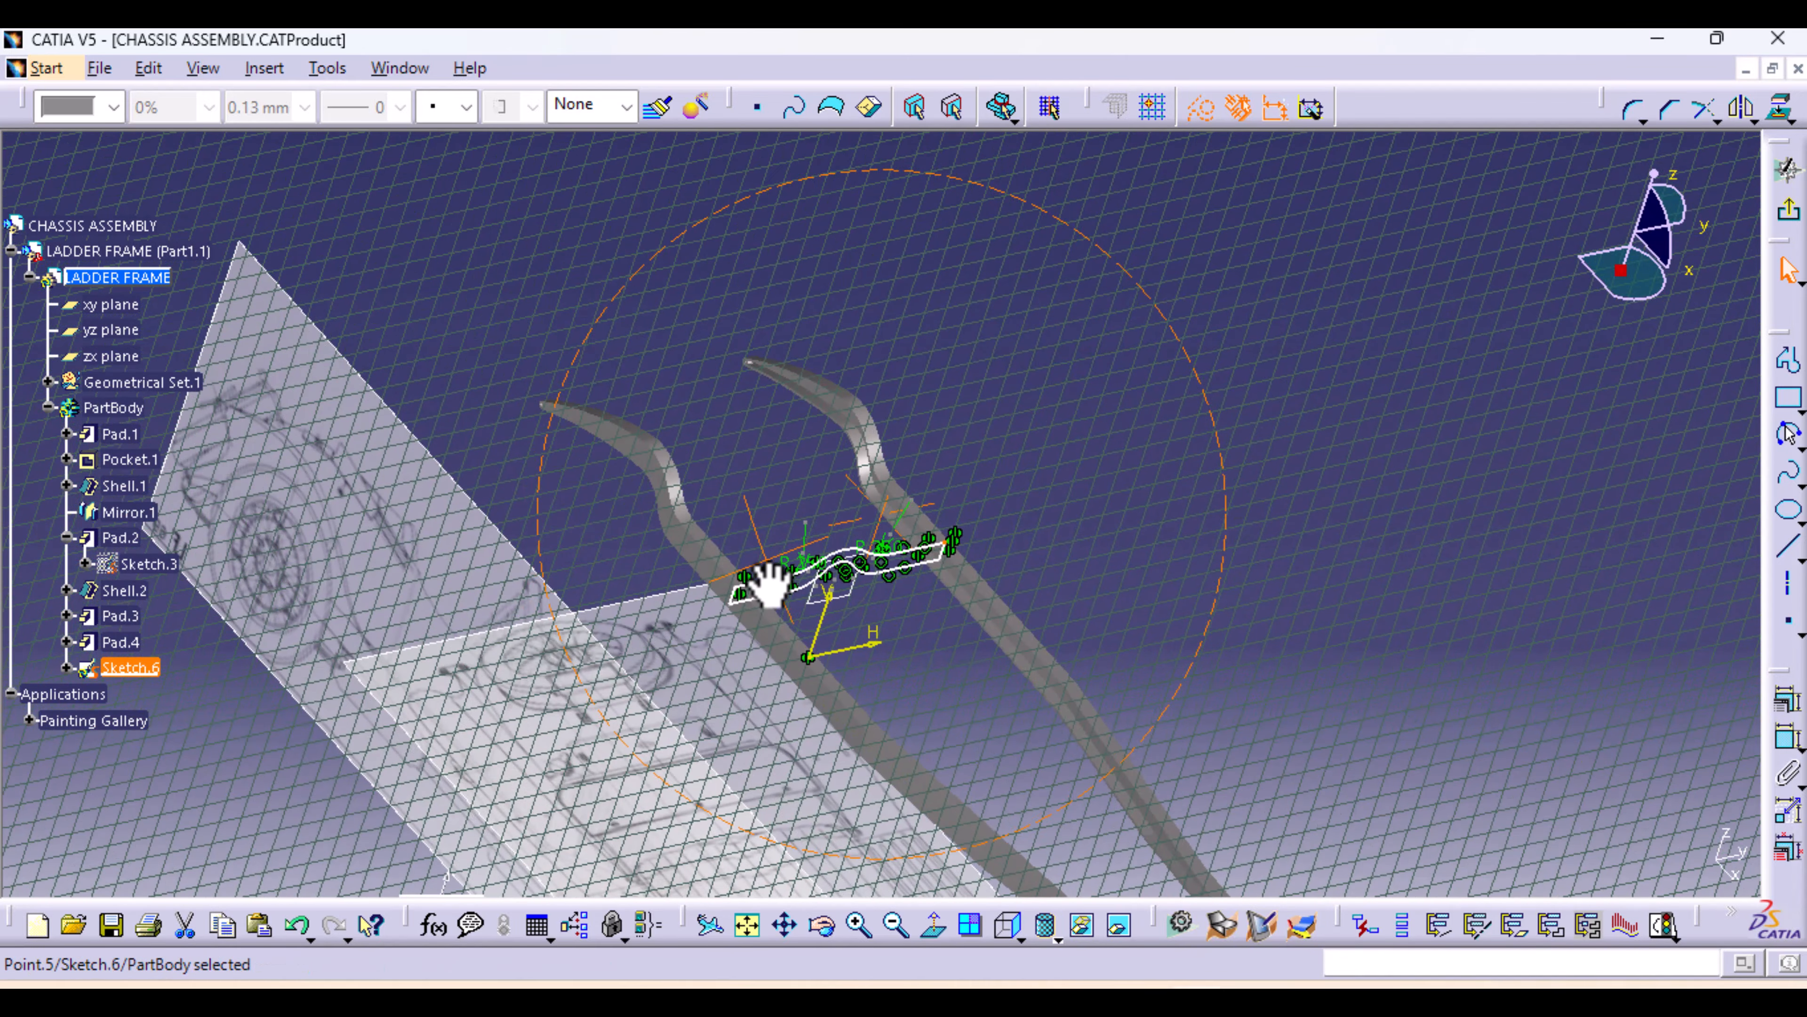
left_click(1779, 108)
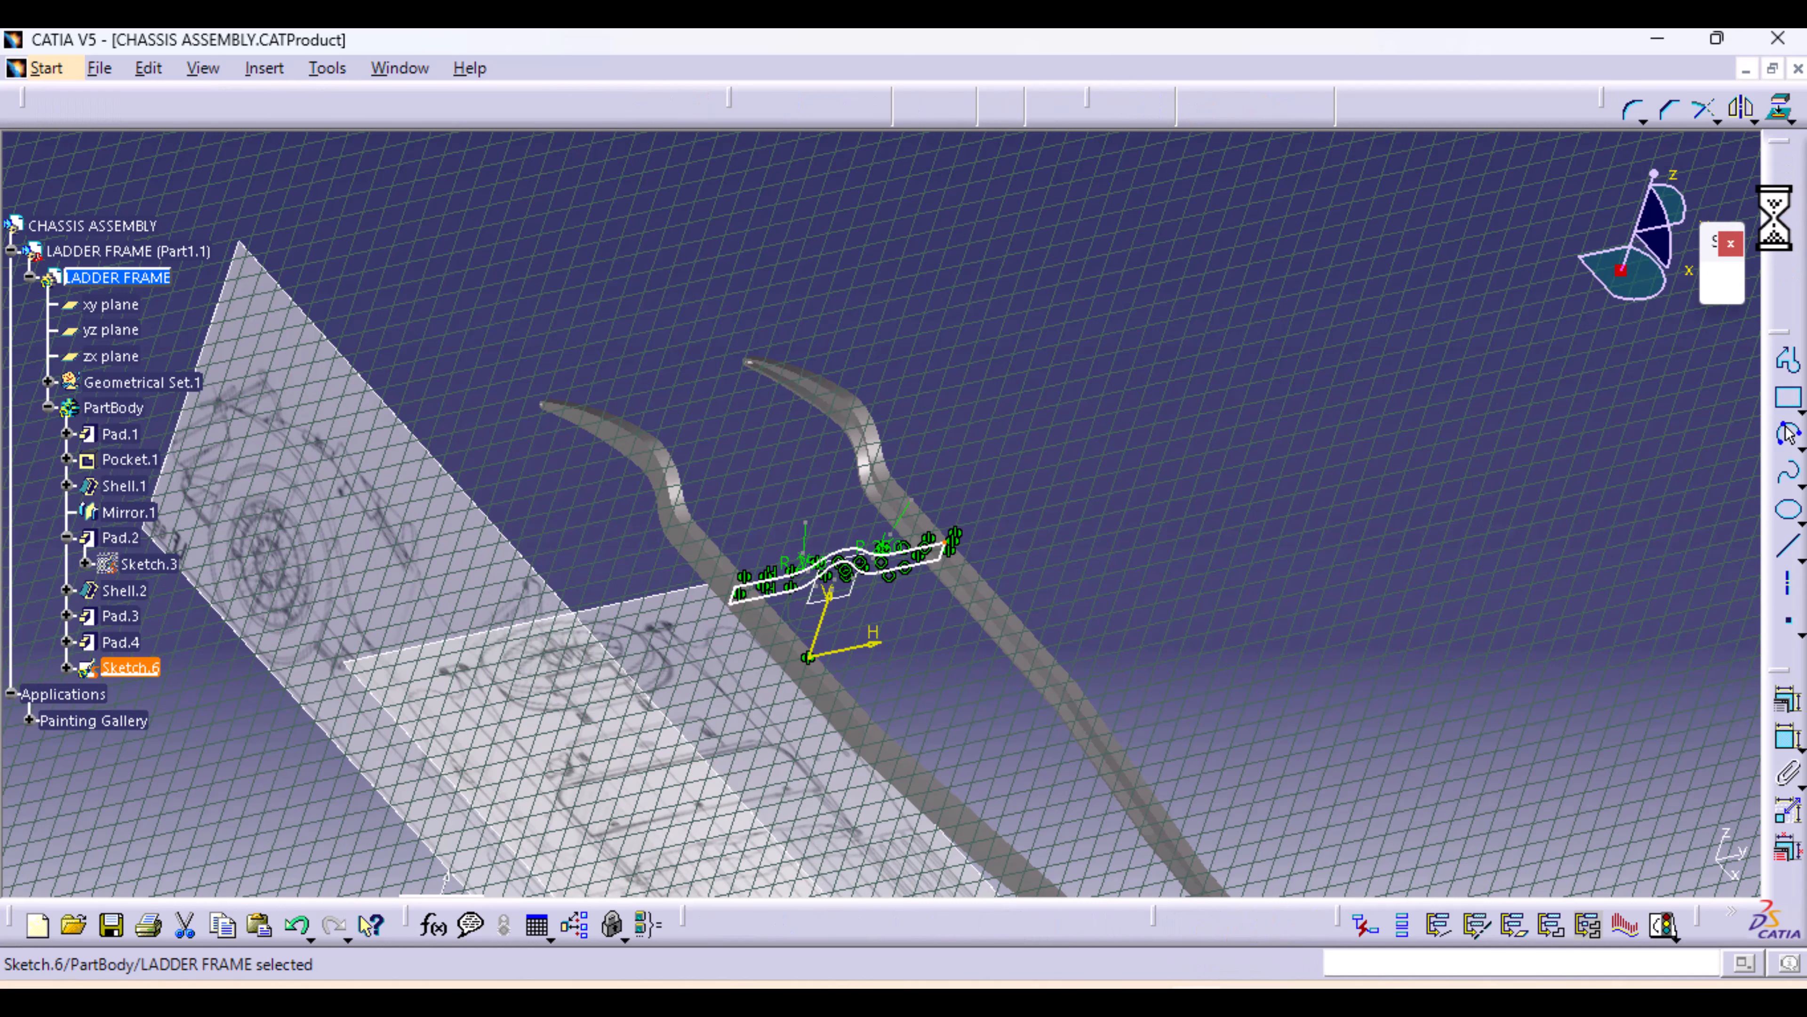
left_click(1779, 228)
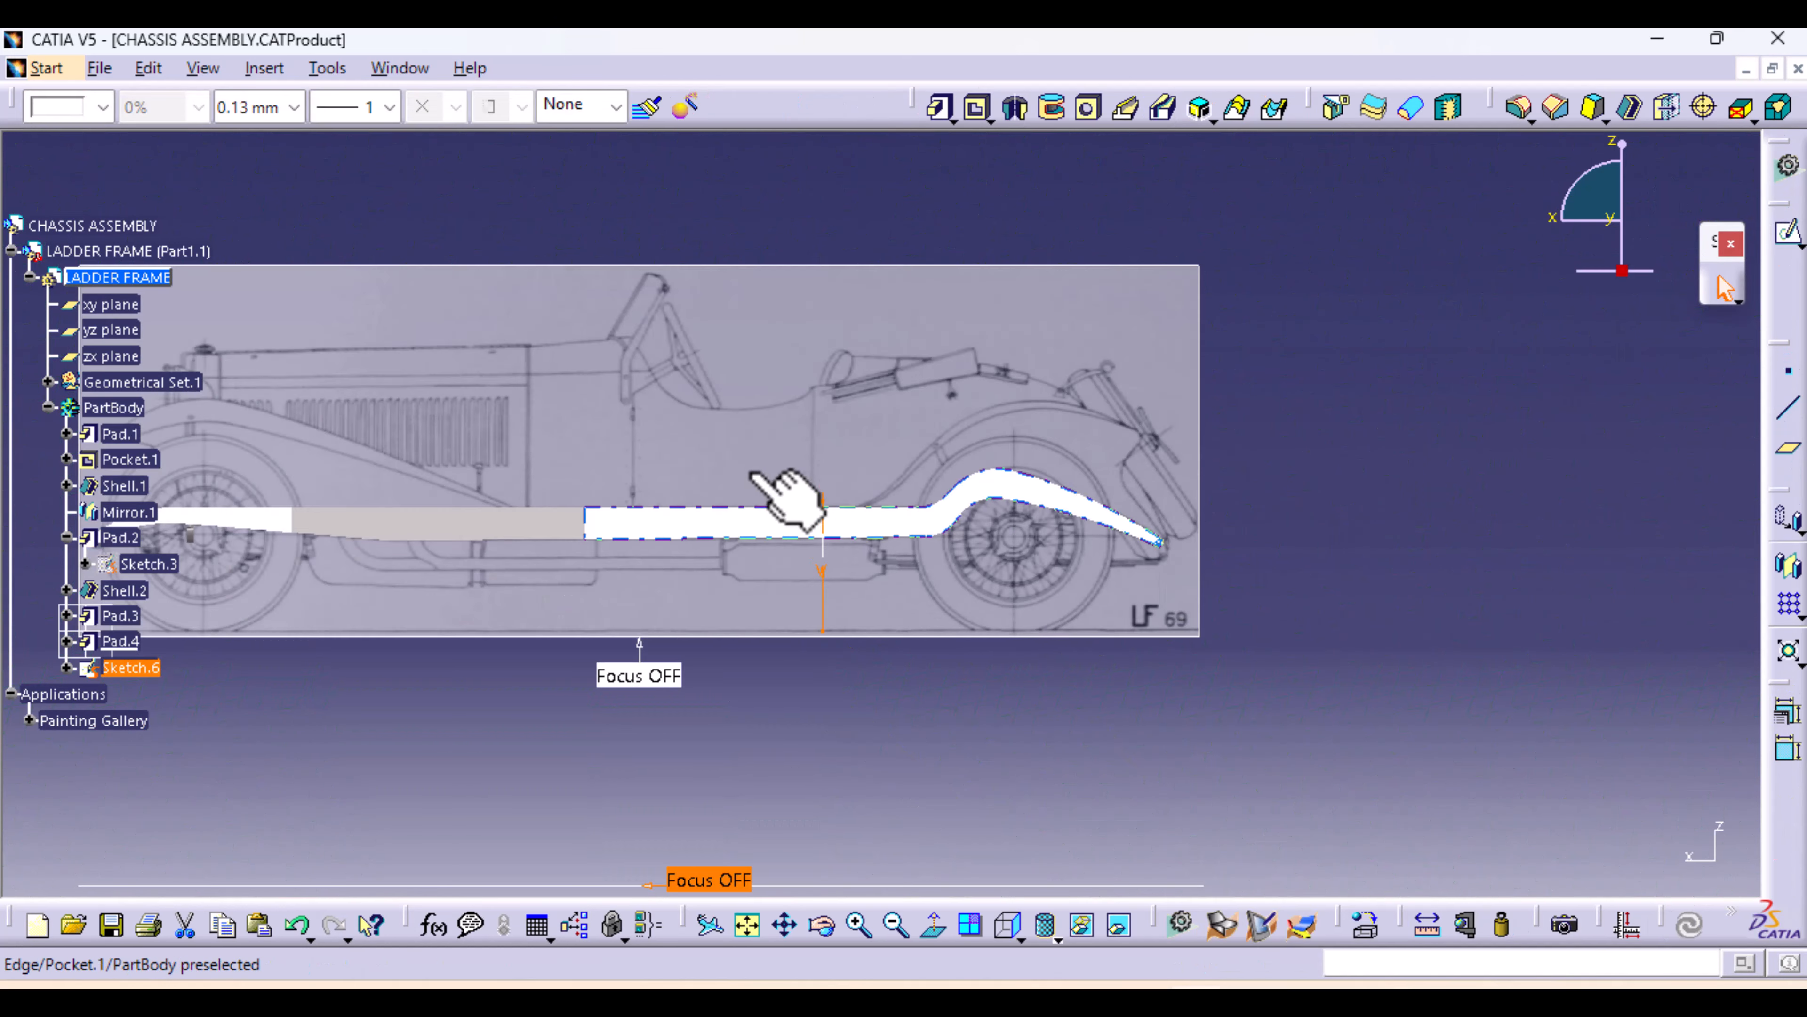
Start a Pad of the cross-member sketch with mirrored extent and preview it at a 10 mm length
mouse_move(787, 493)
middle_mouse_down()
mouse_move(746, 469)
mouse_move(806, 517)
mouse_move(804, 662)
mouse_move(827, 678)
mouse_move(835, 468)
middle_mouse_up()
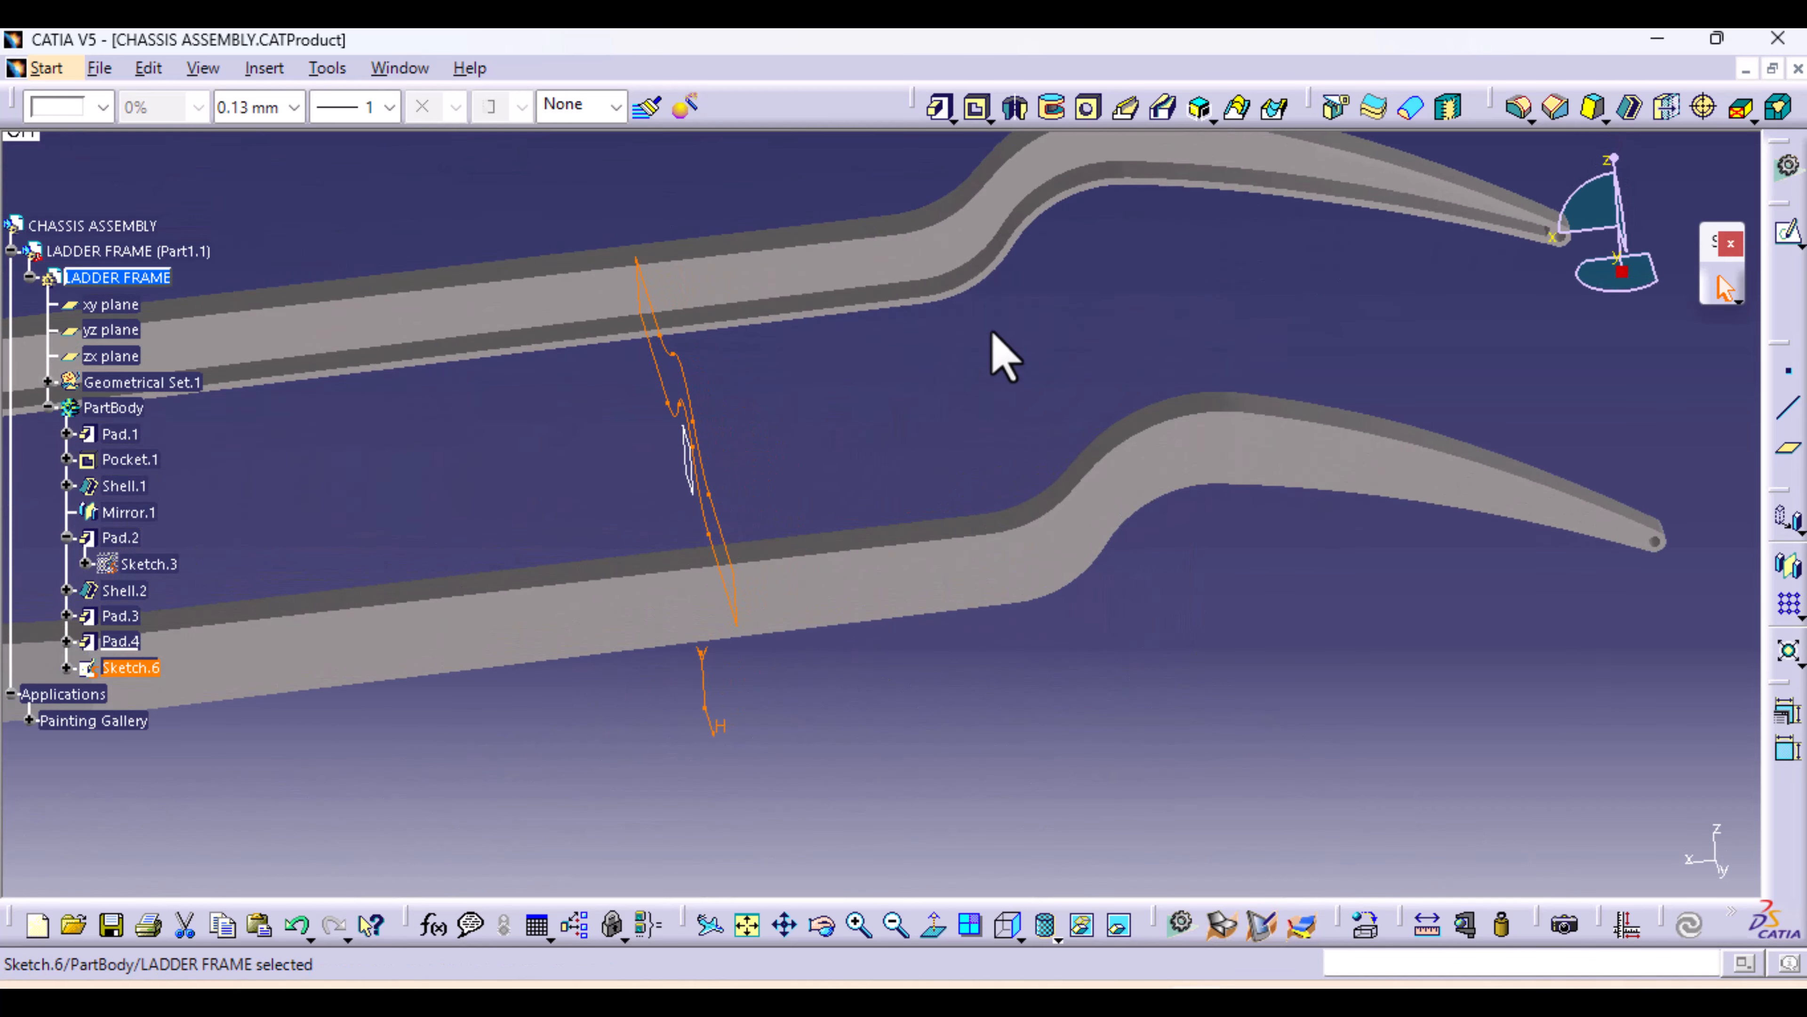
left_click(940, 107)
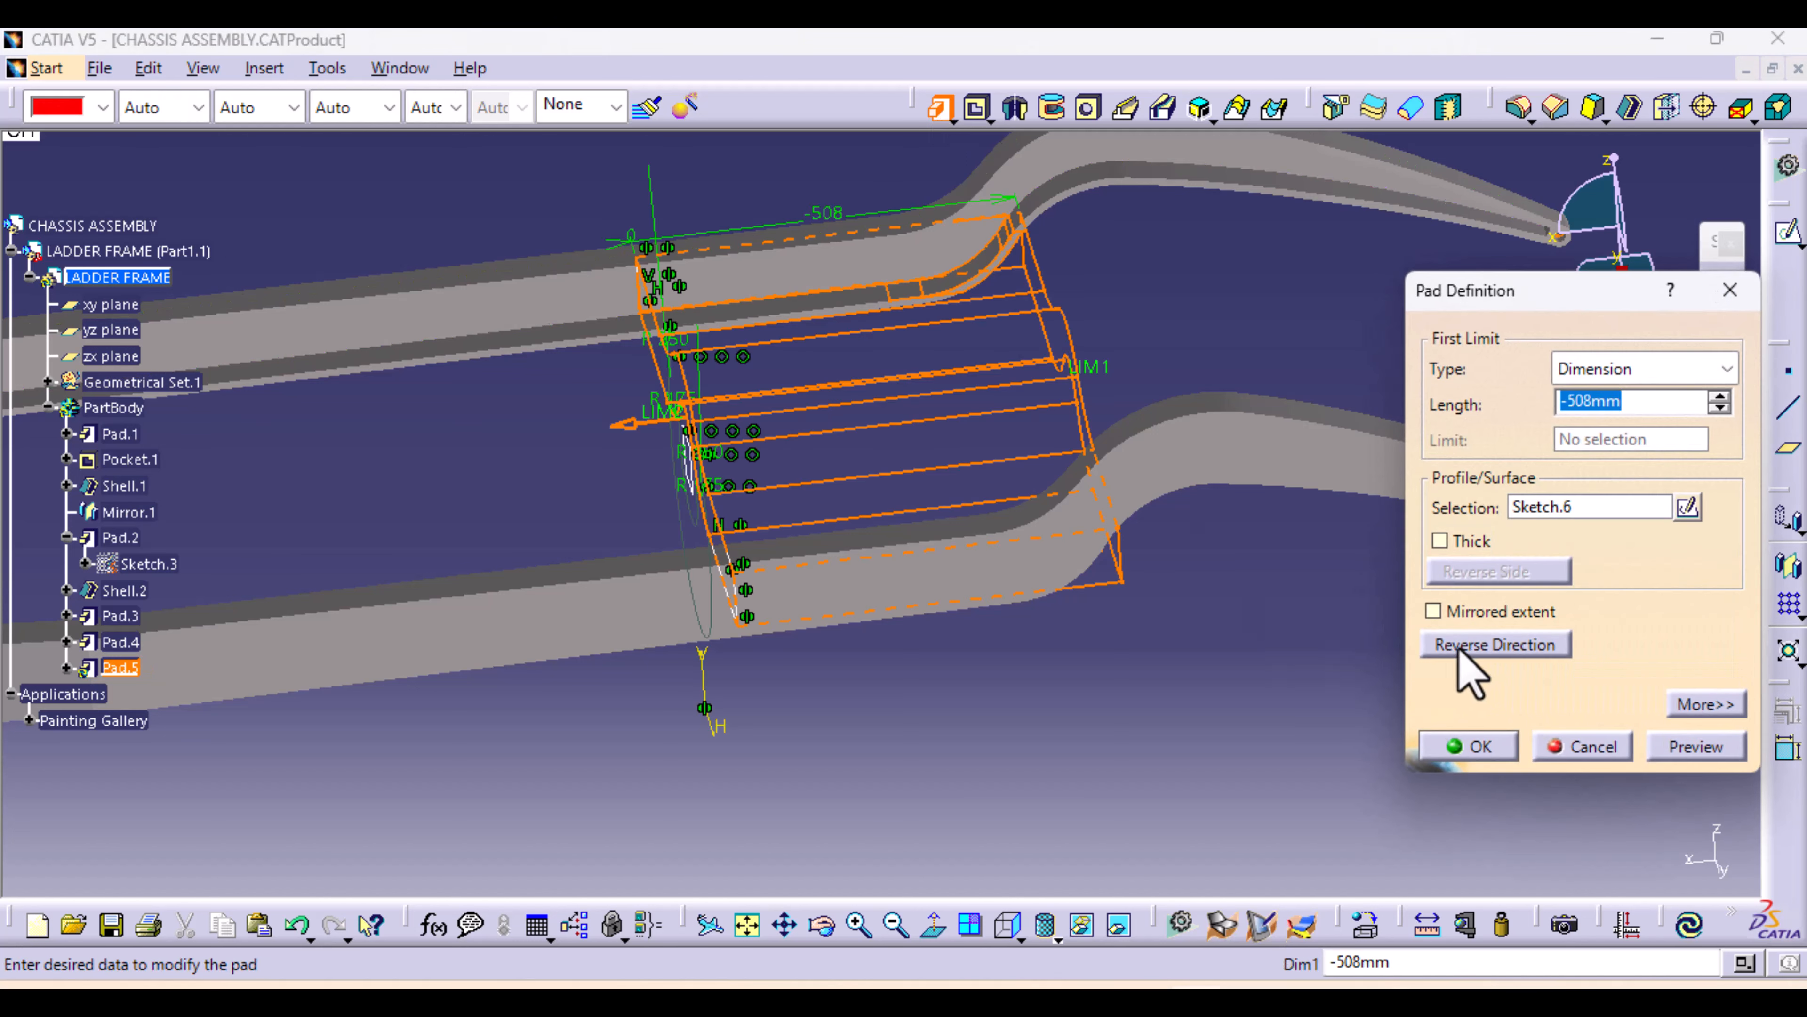
left_click(1434, 611)
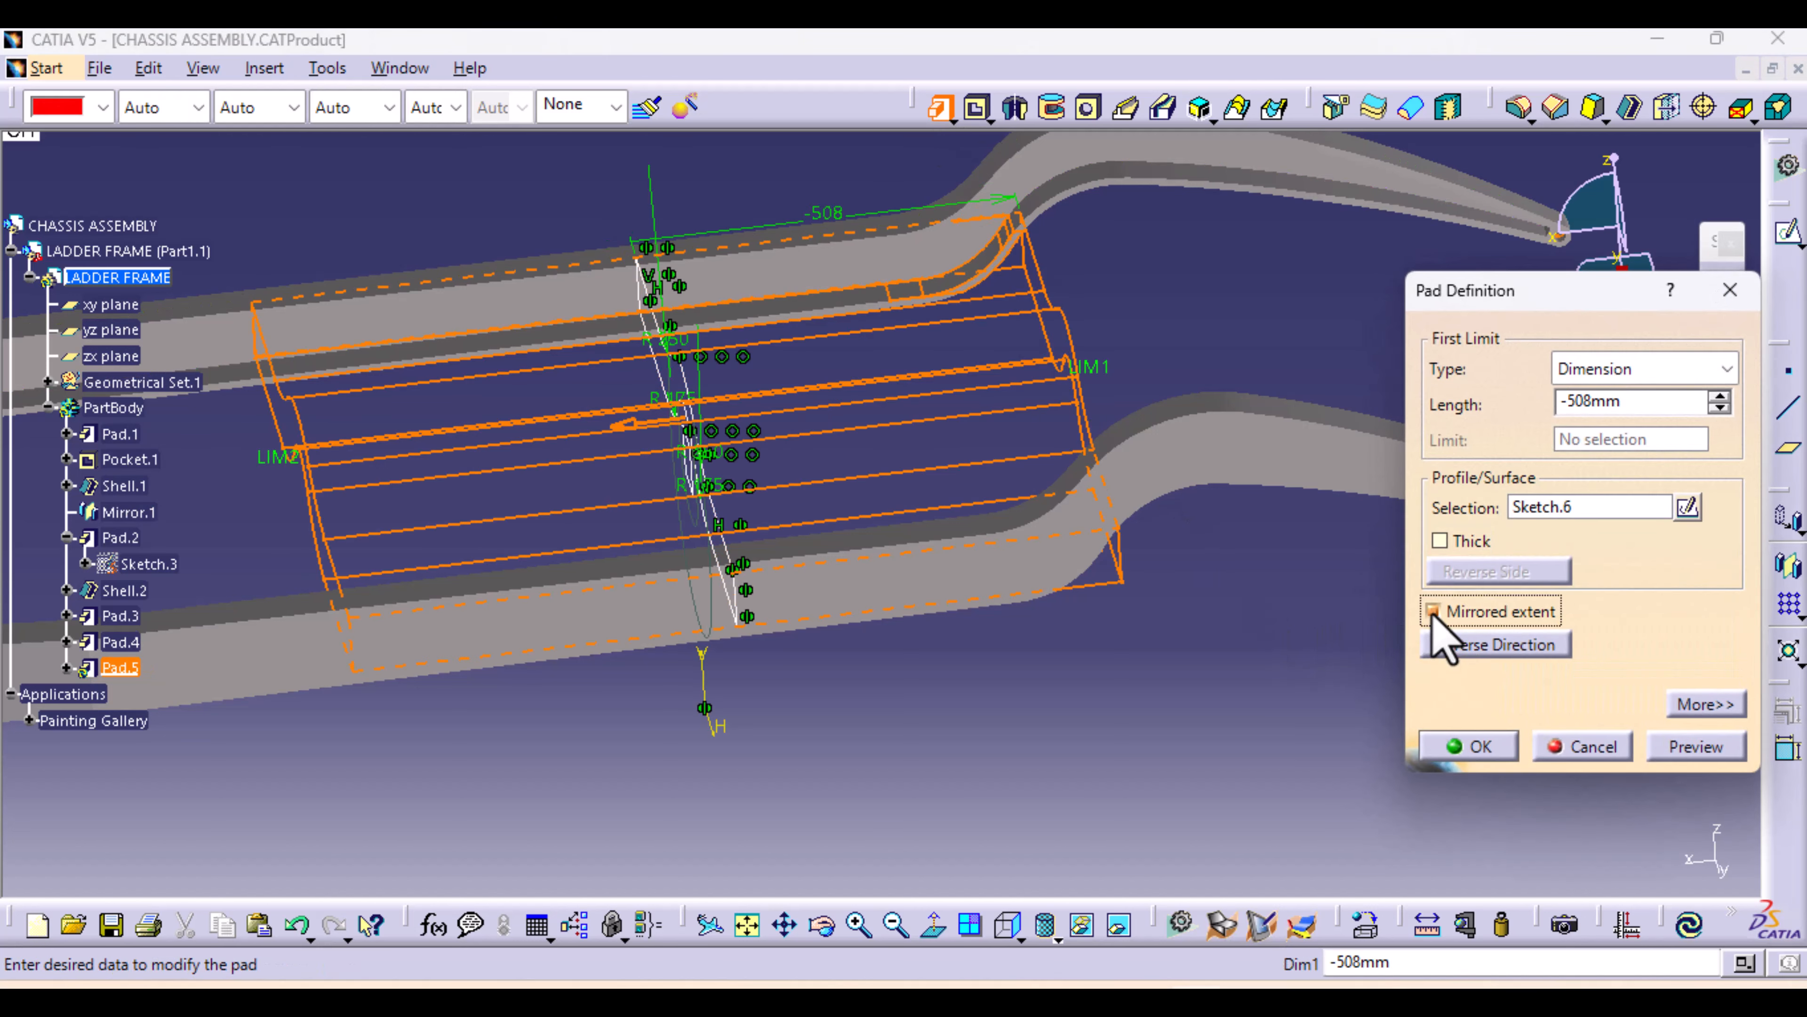
left_click_drag(1593, 410, 1537, 425)
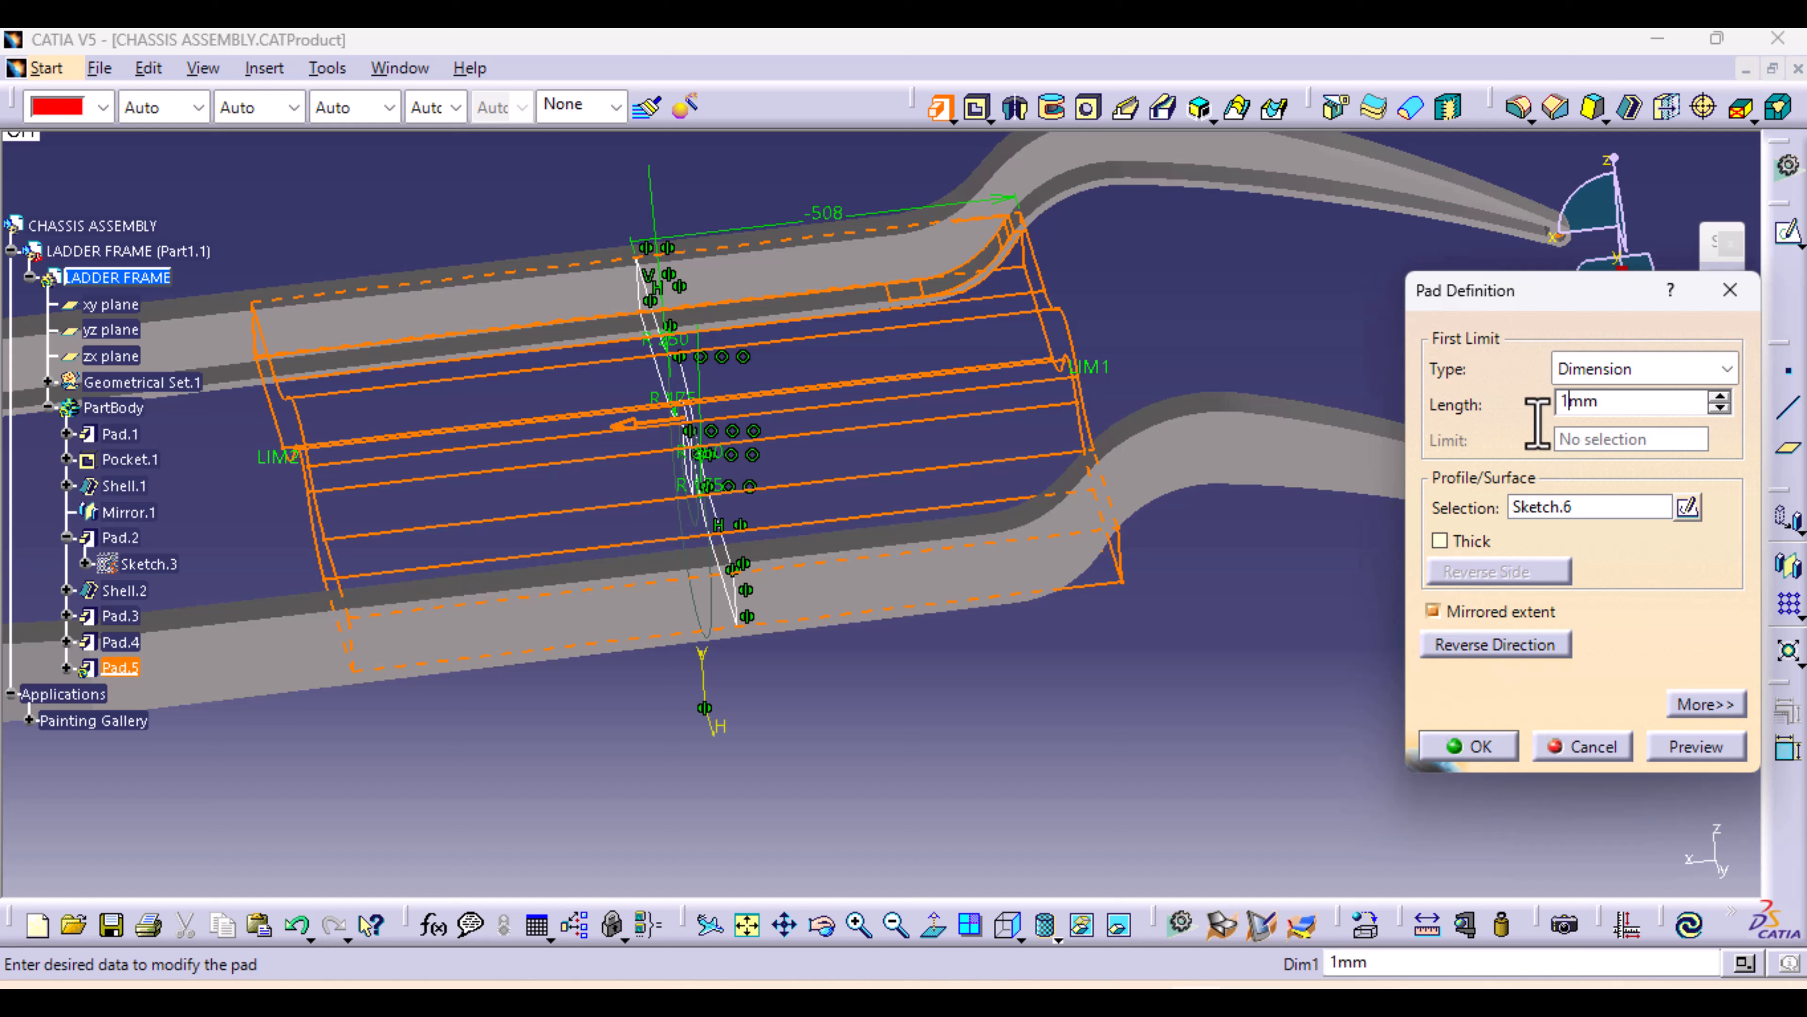
left_click(1719, 750)
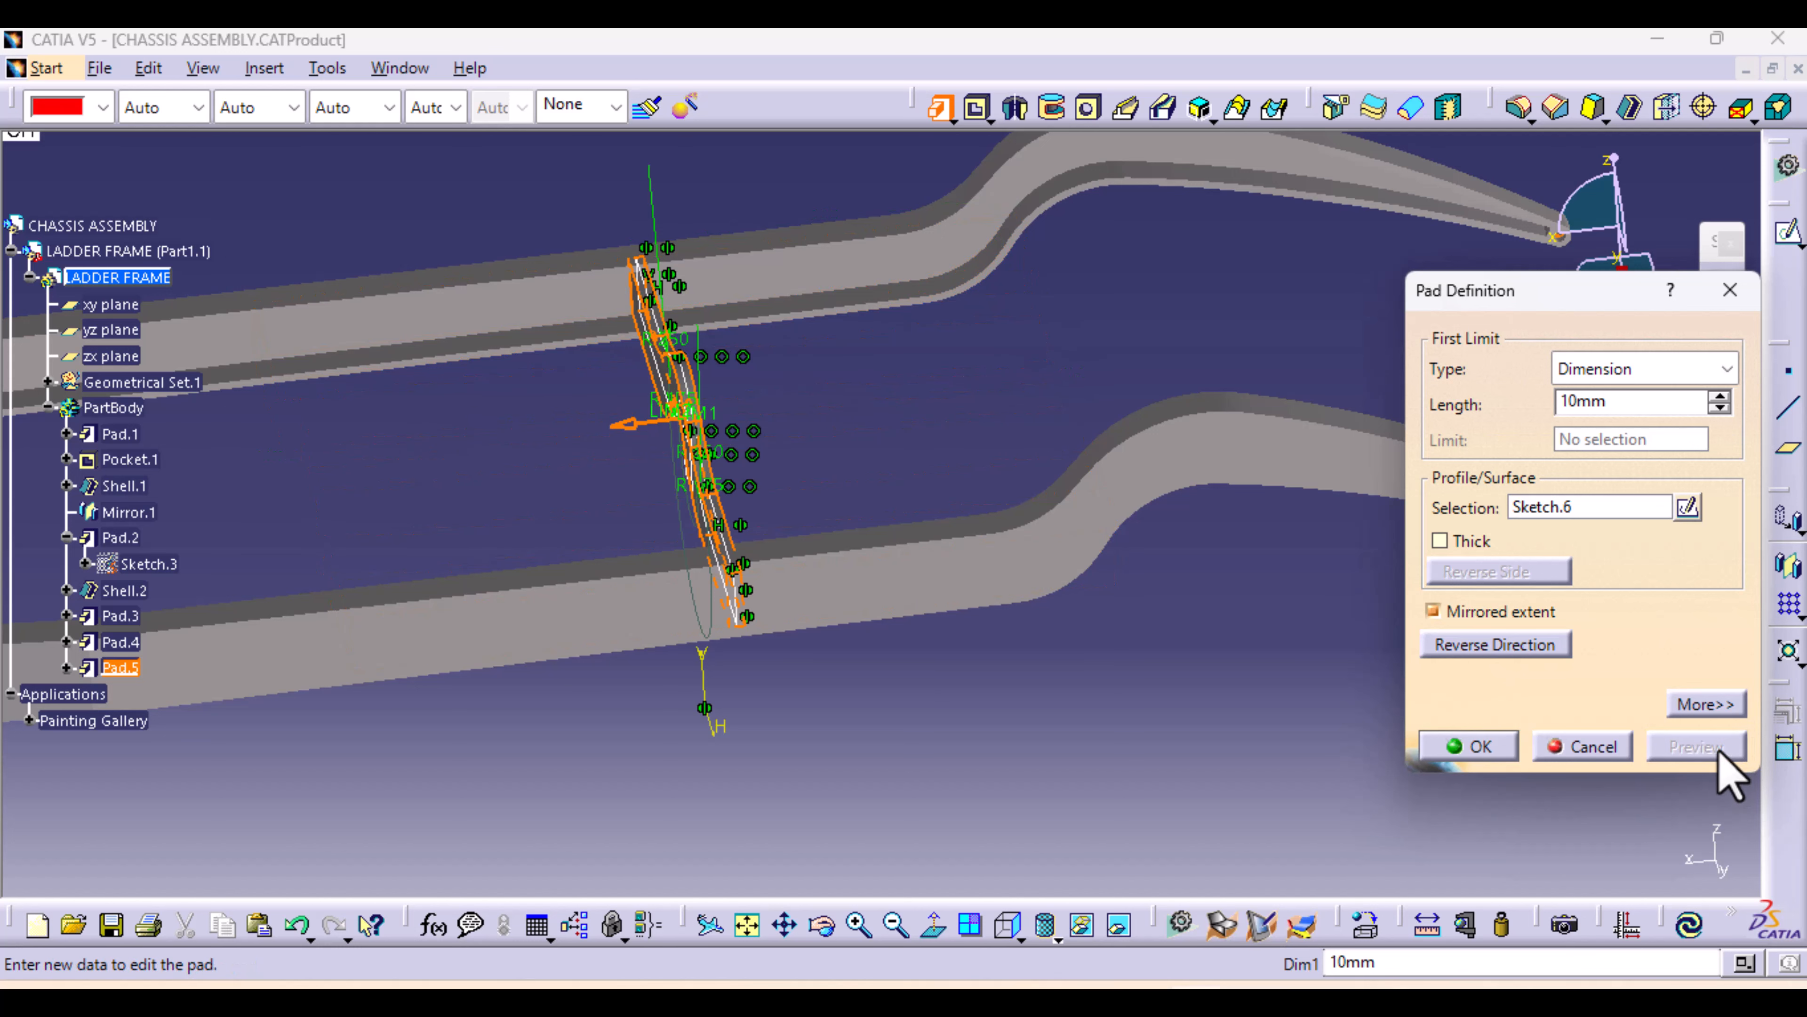
Set the cross-member pad's length to 20 mm and preview it
left_click_drag(1581, 401, 1516, 417)
left_click(1594, 514)
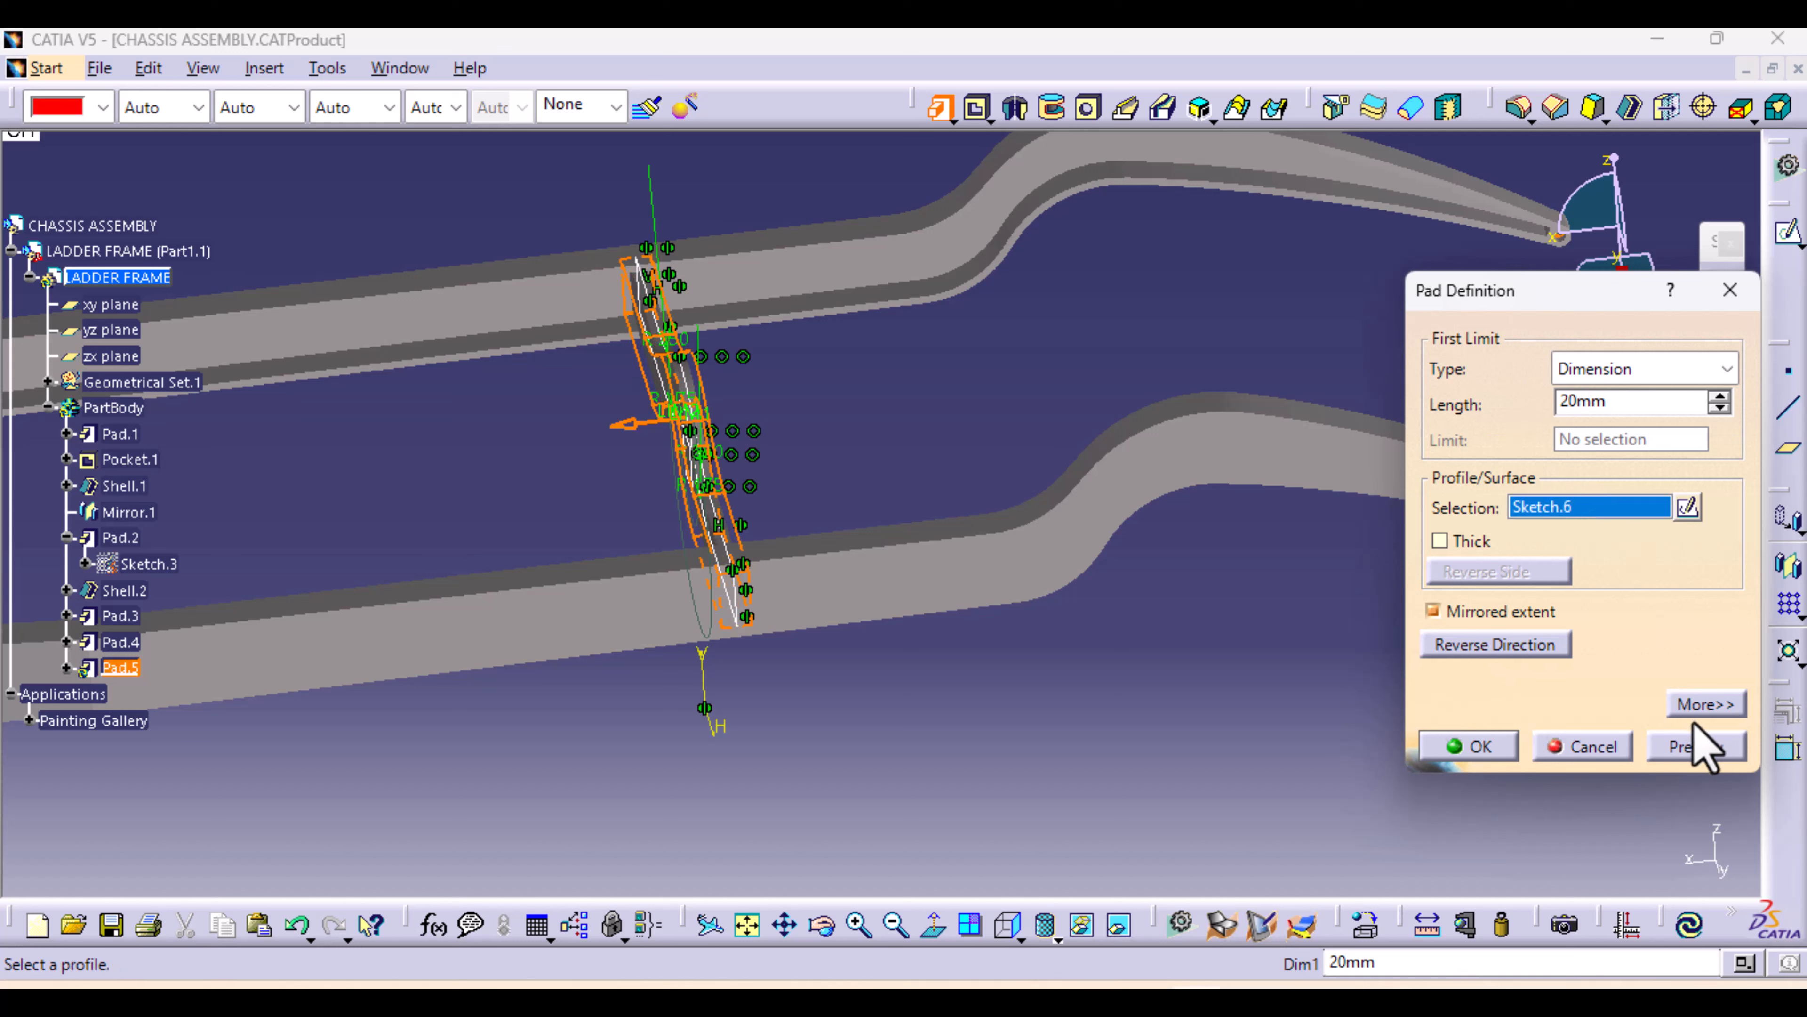
left_click(1690, 756)
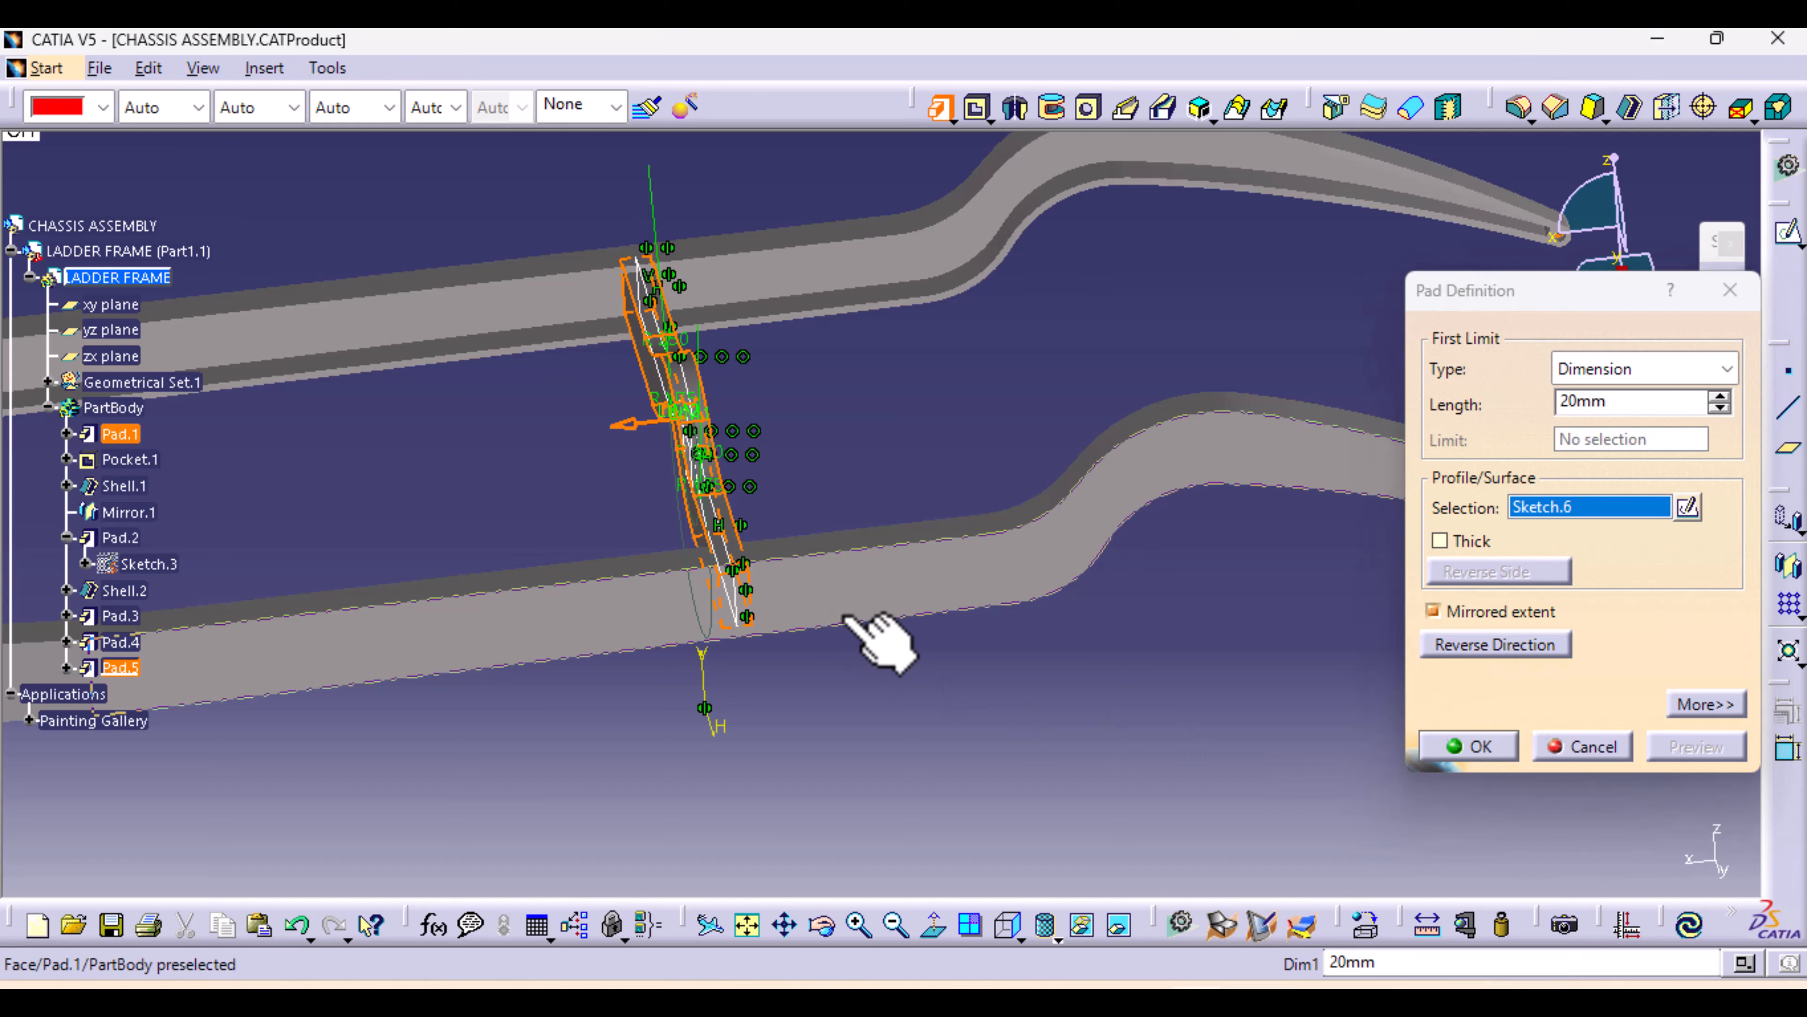
Set the cross-member pad's length to 40 mm, preview it and inspect its width between the rails
mouse_move(872, 634)
middle_mouse_down()
mouse_move(694, 617)
mouse_move(657, 566)
mouse_move(836, 606)
middle_mouse_up()
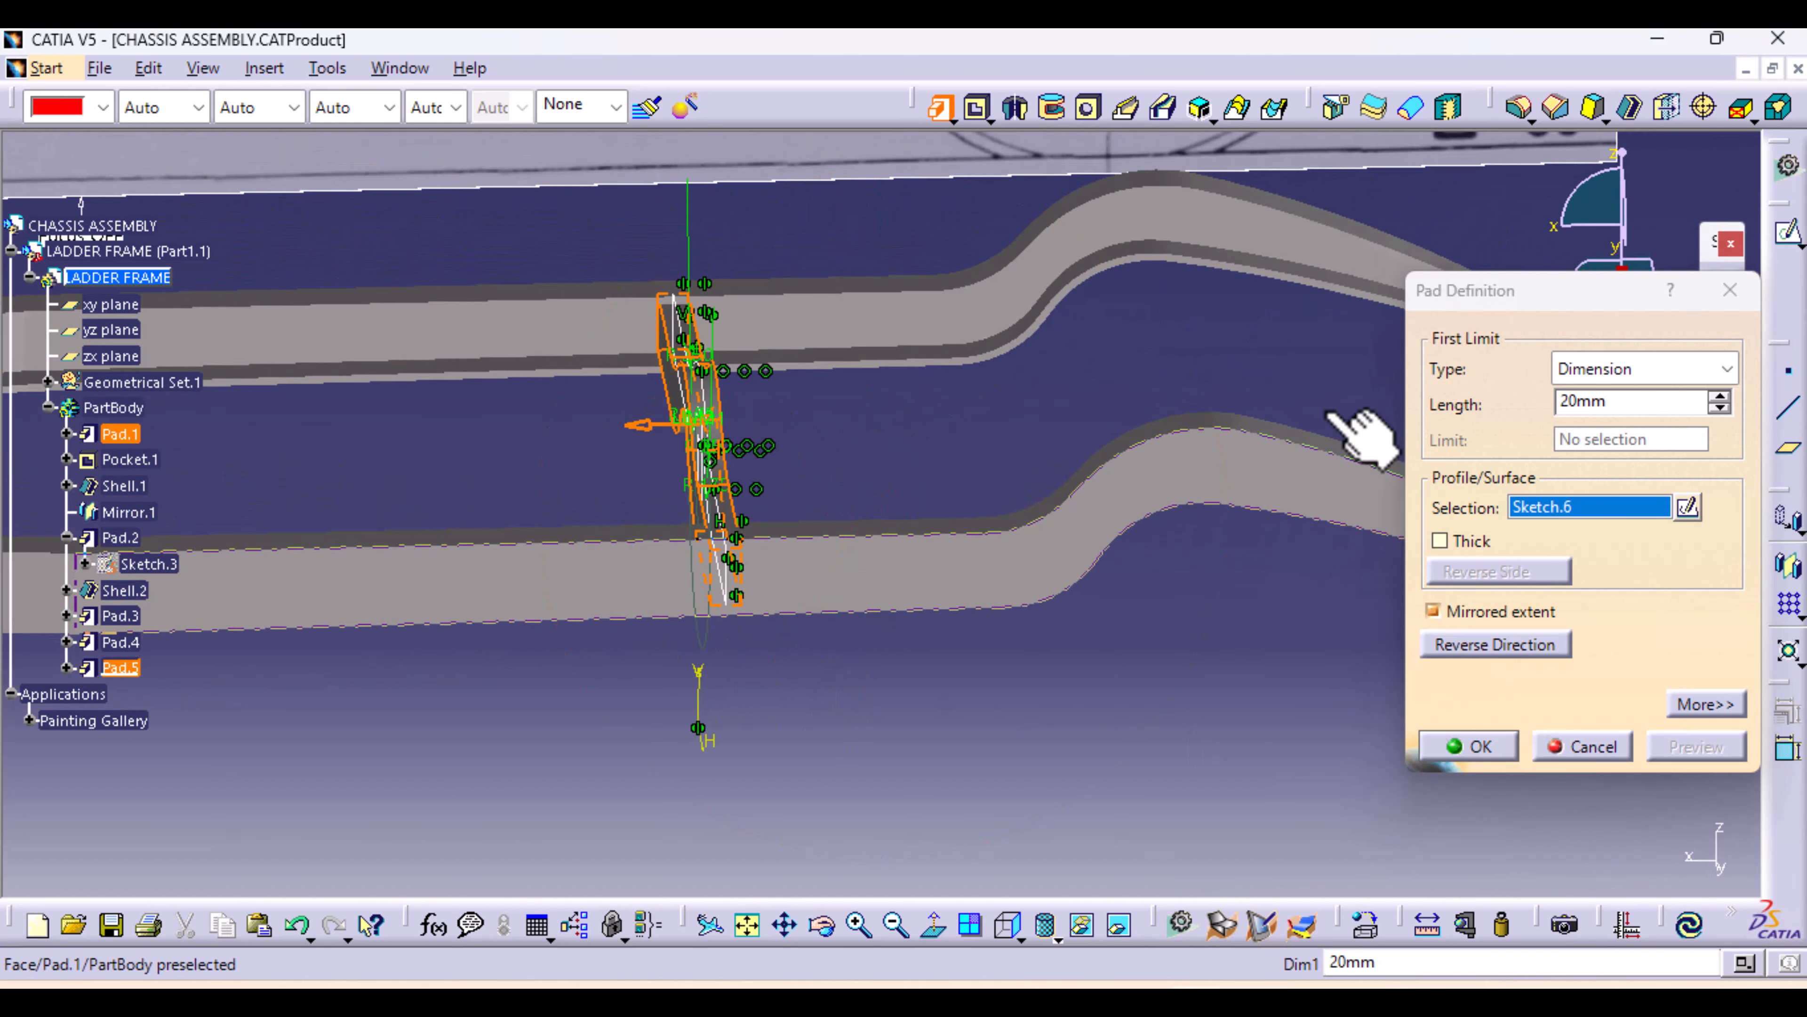
left_click_drag(1572, 402, 1529, 407)
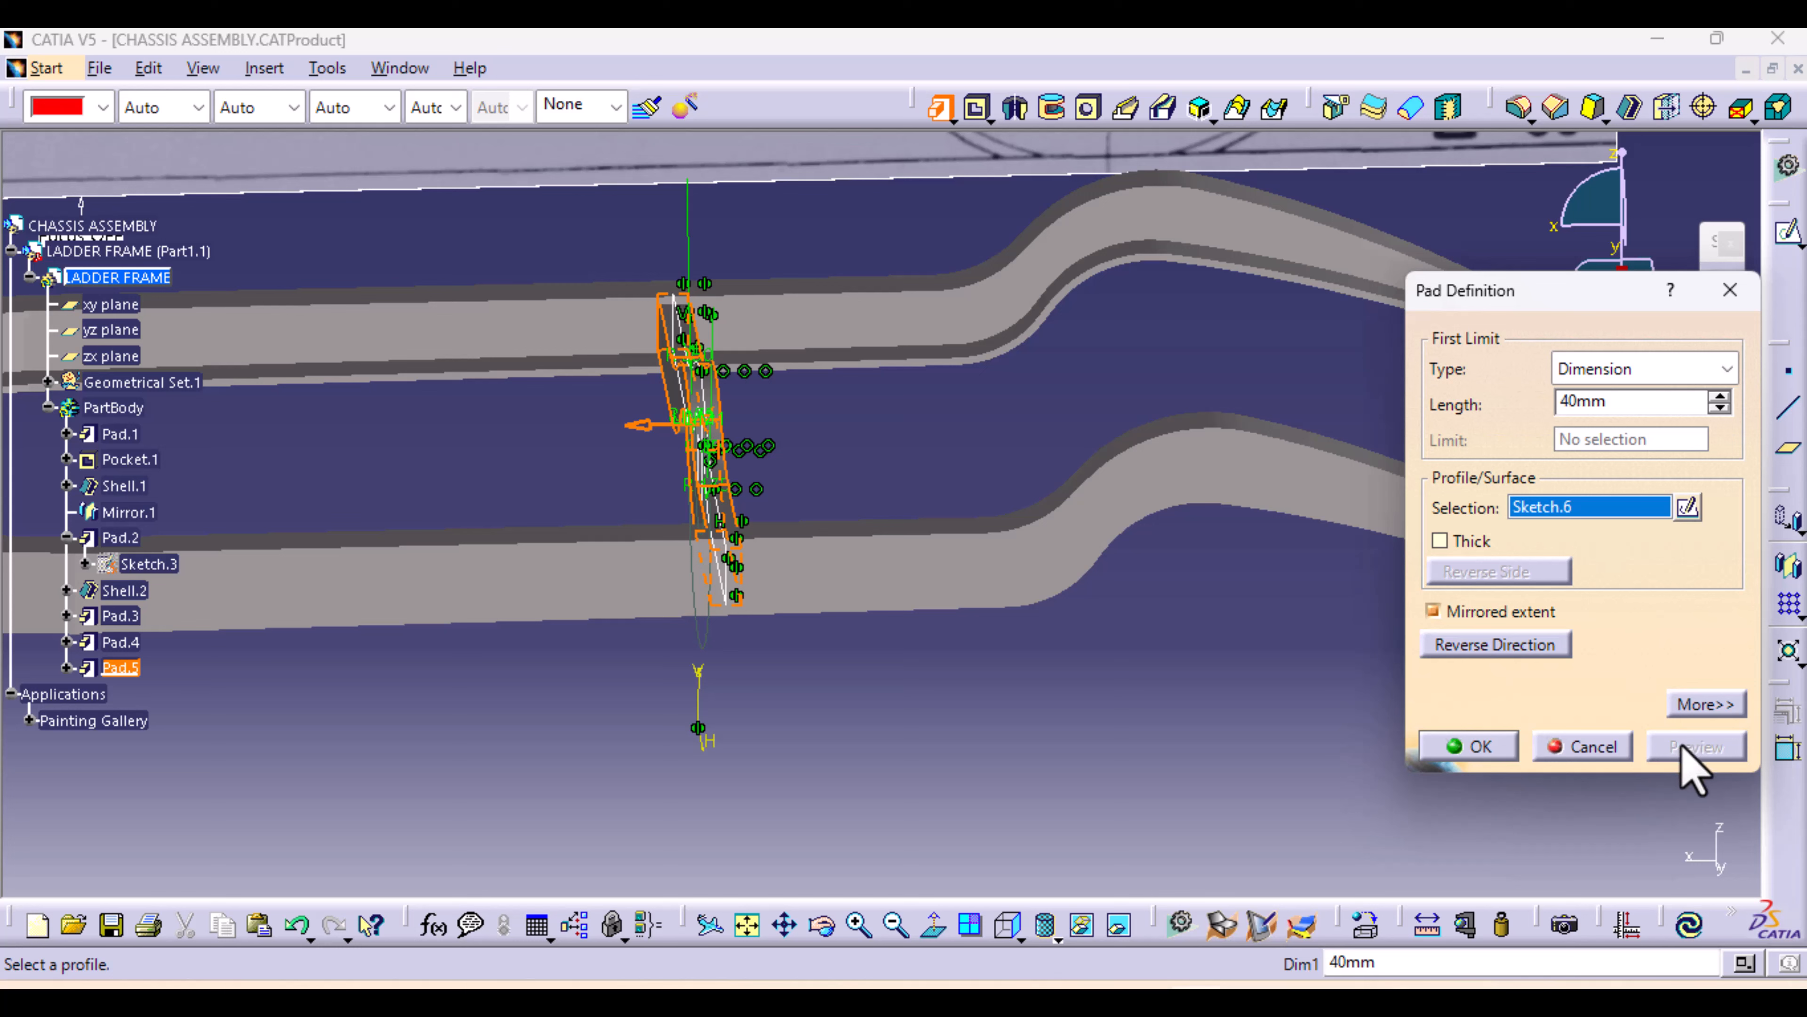
type("4")
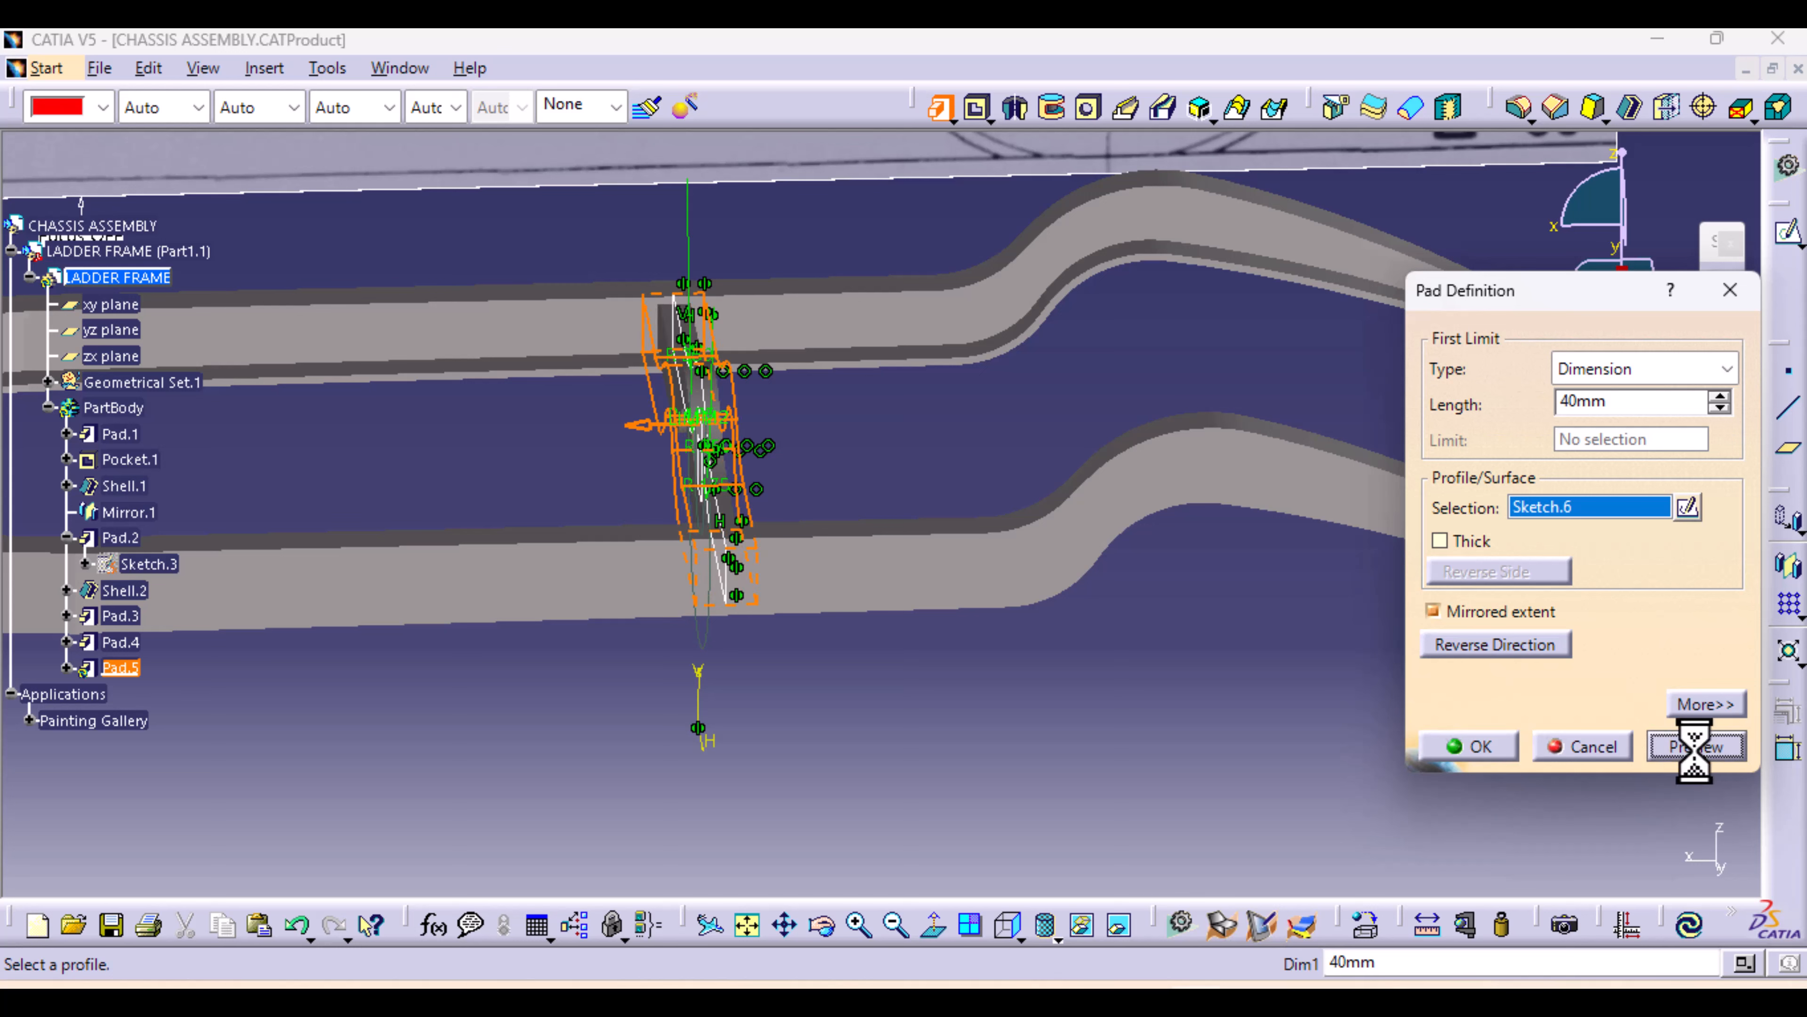
mouse_move(799, 702)
middle_mouse_down()
mouse_move(770, 633)
mouse_move(674, 665)
mouse_move(653, 718)
mouse_move(1017, 658)
mouse_move(638, 662)
mouse_move(638, 690)
mouse_move(770, 491)
mouse_move(807, 517)
mouse_move(766, 665)
mouse_move(791, 686)
middle_mouse_up()
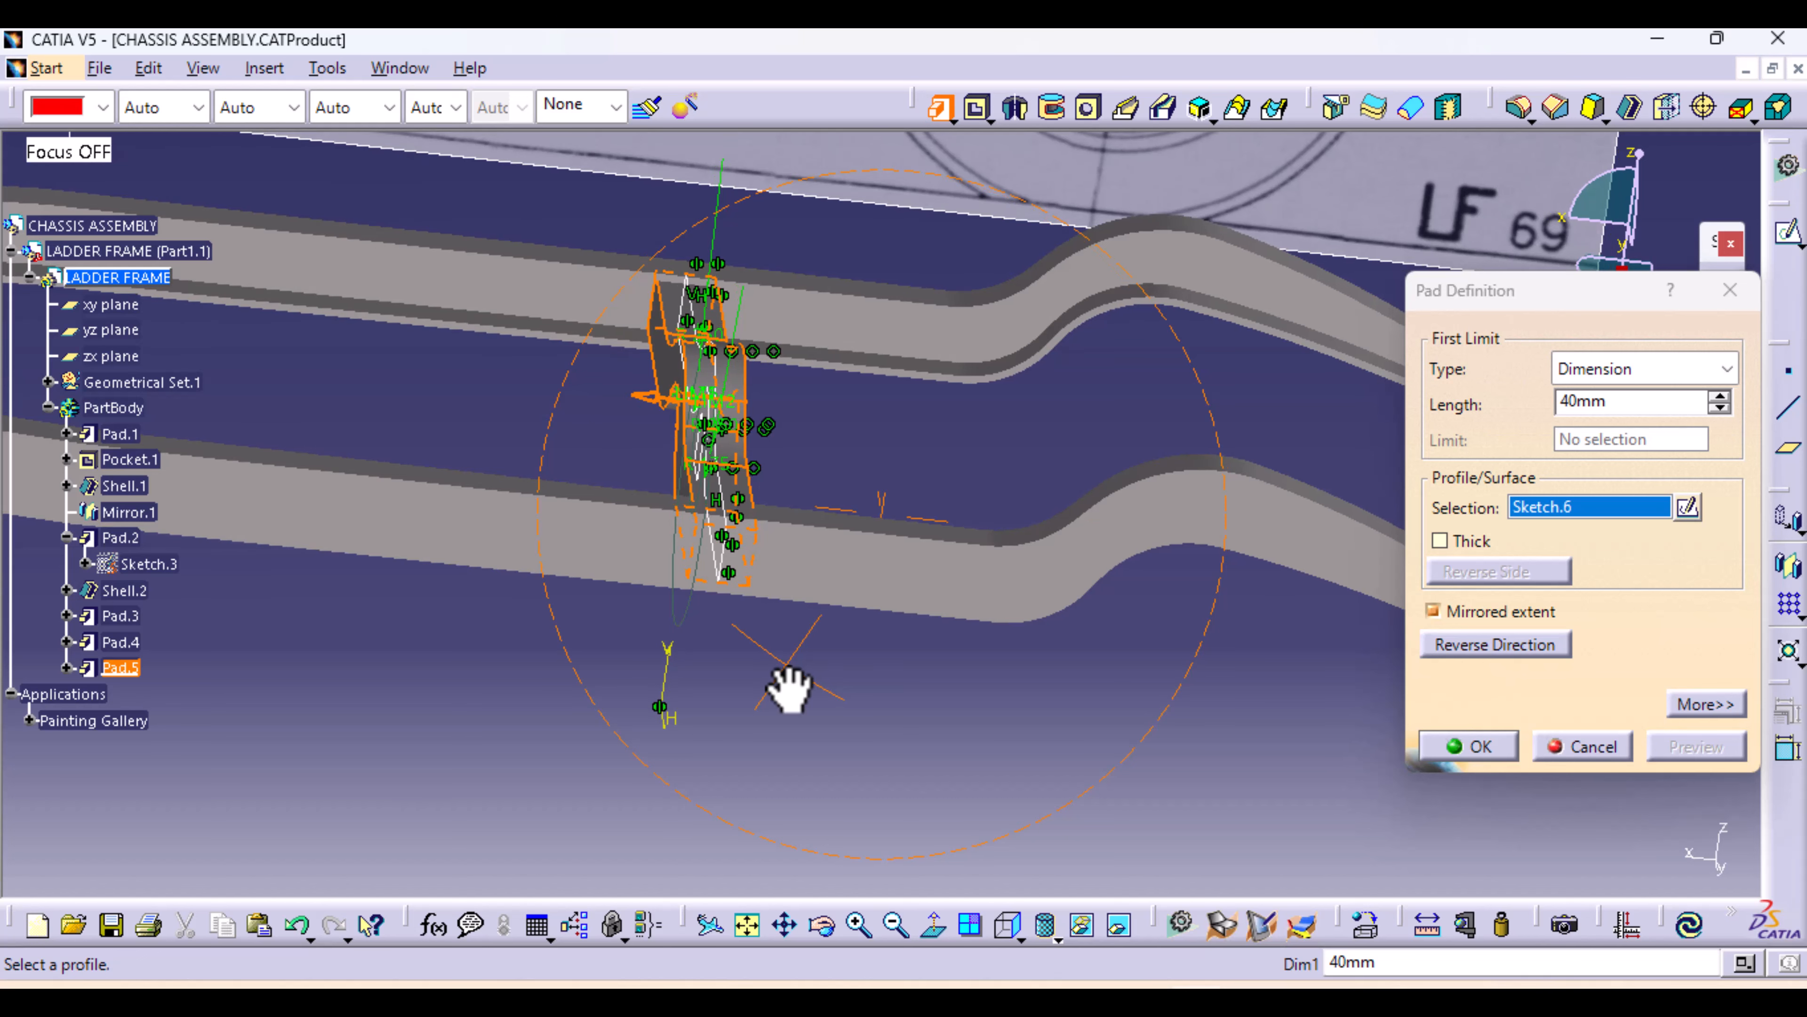
Confirm the 40 mm mirrored cross-member pad and shell it to 10 mm inside thickness, removing its arched underside faces
left_click(1469, 746)
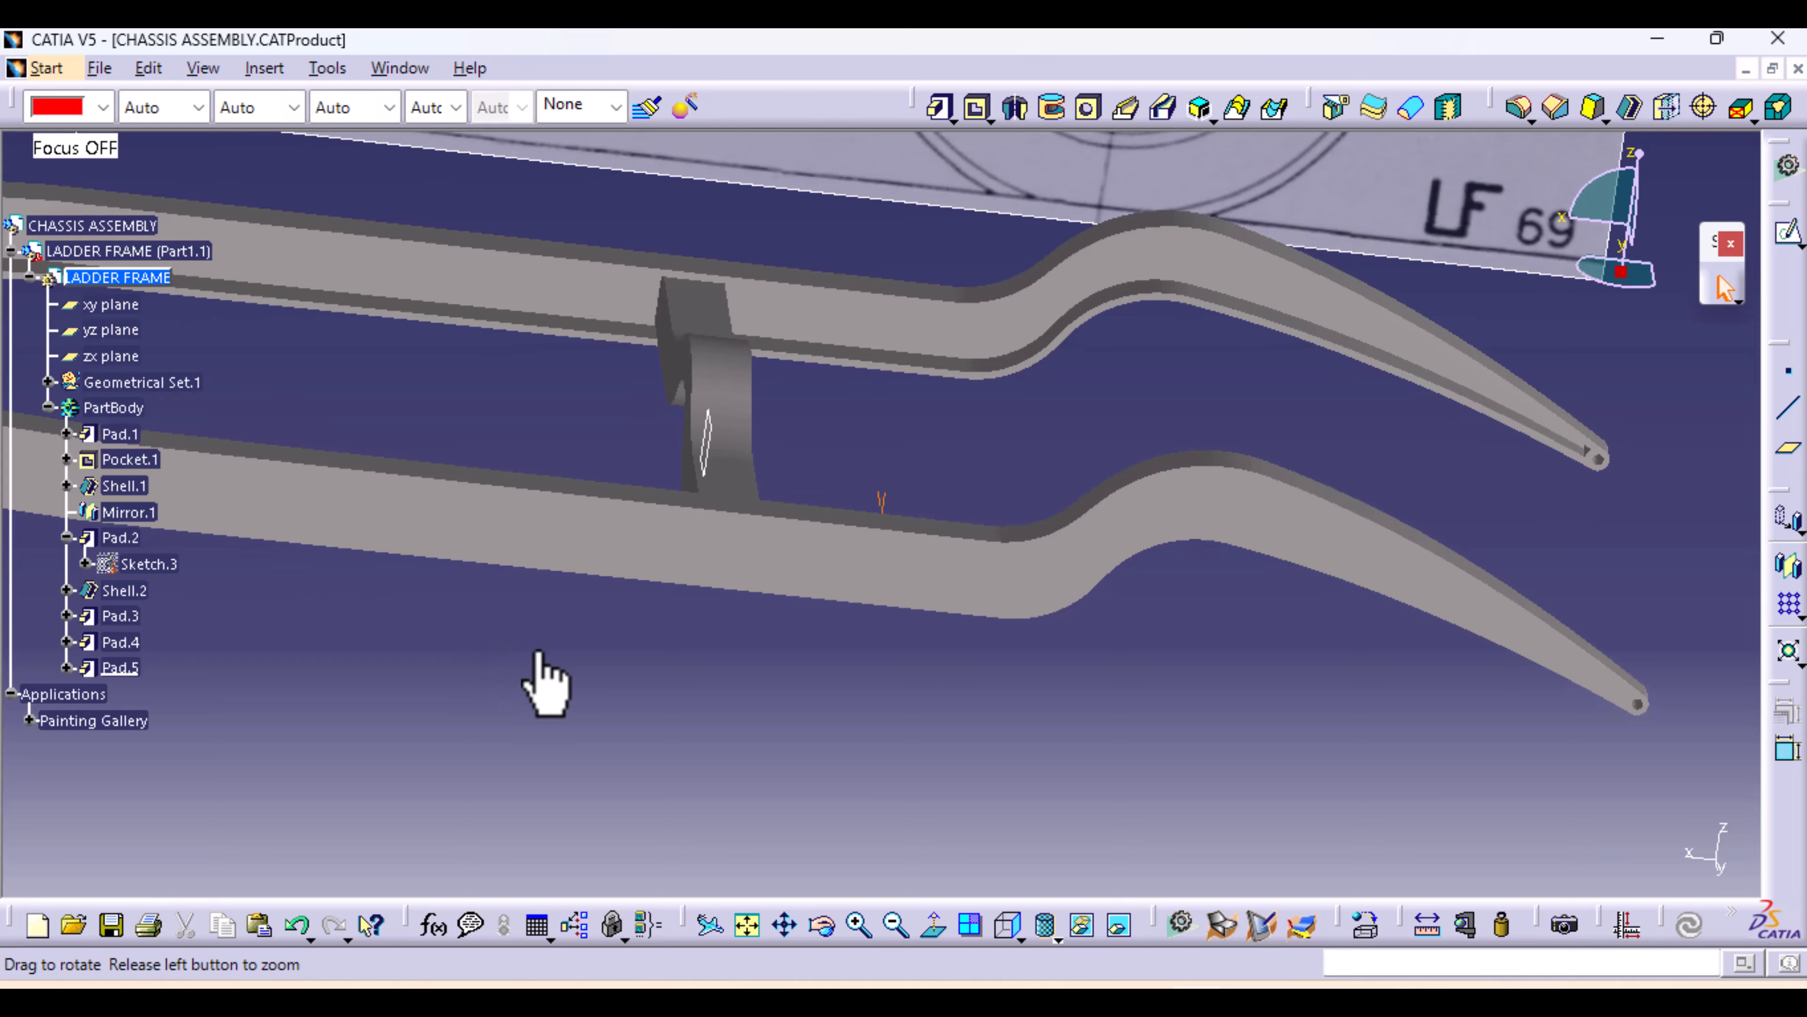
middle_click_drag(545, 680, 787, 493)
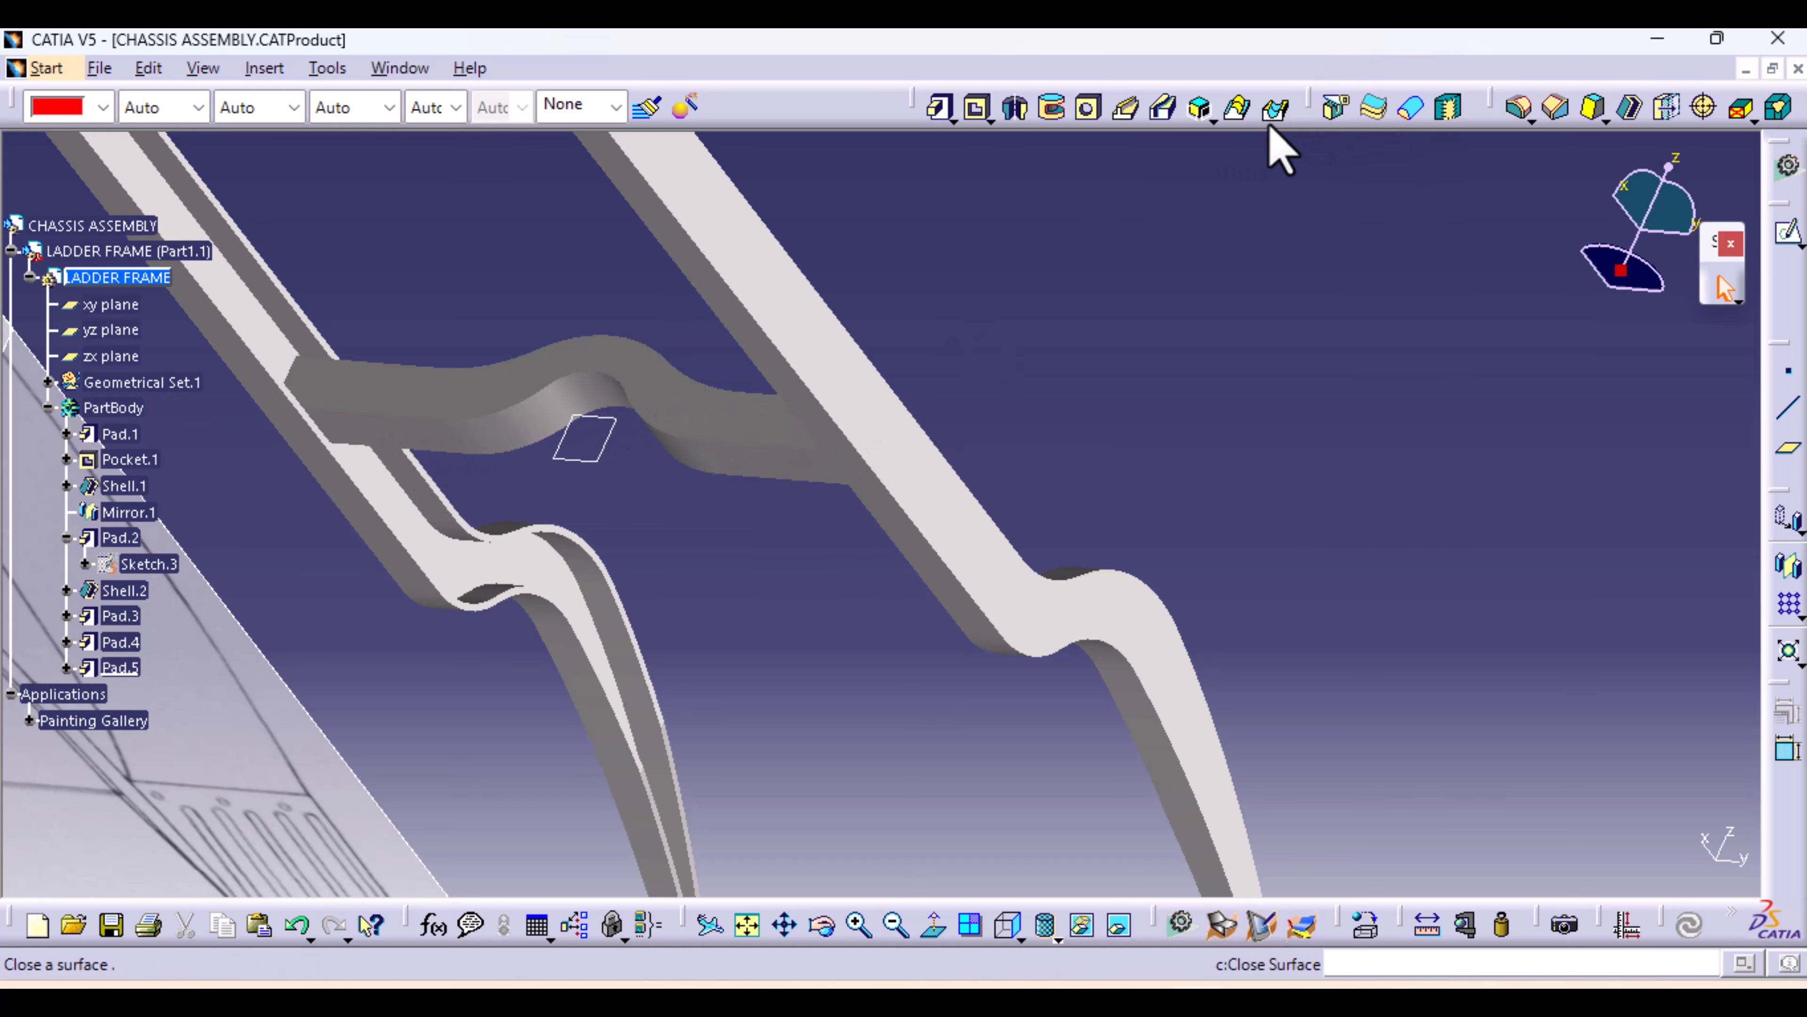
left_click(1630, 107)
left_click(474, 443)
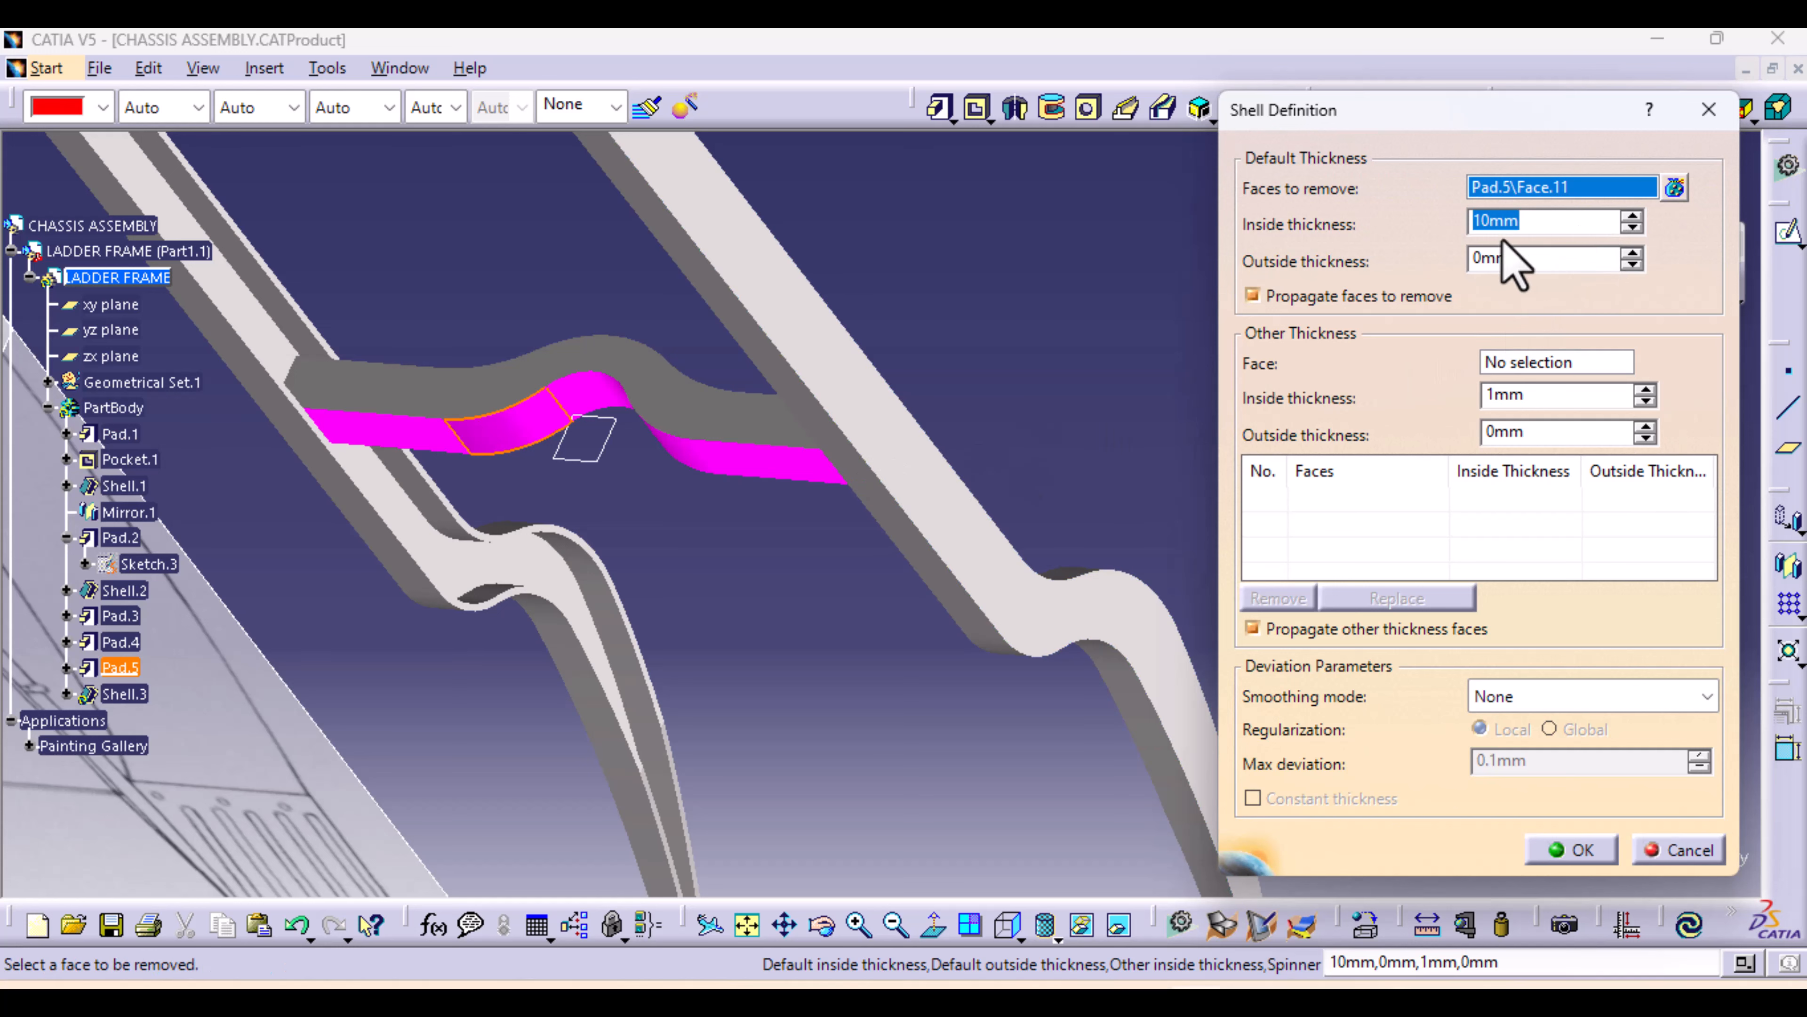
left_click(1588, 850)
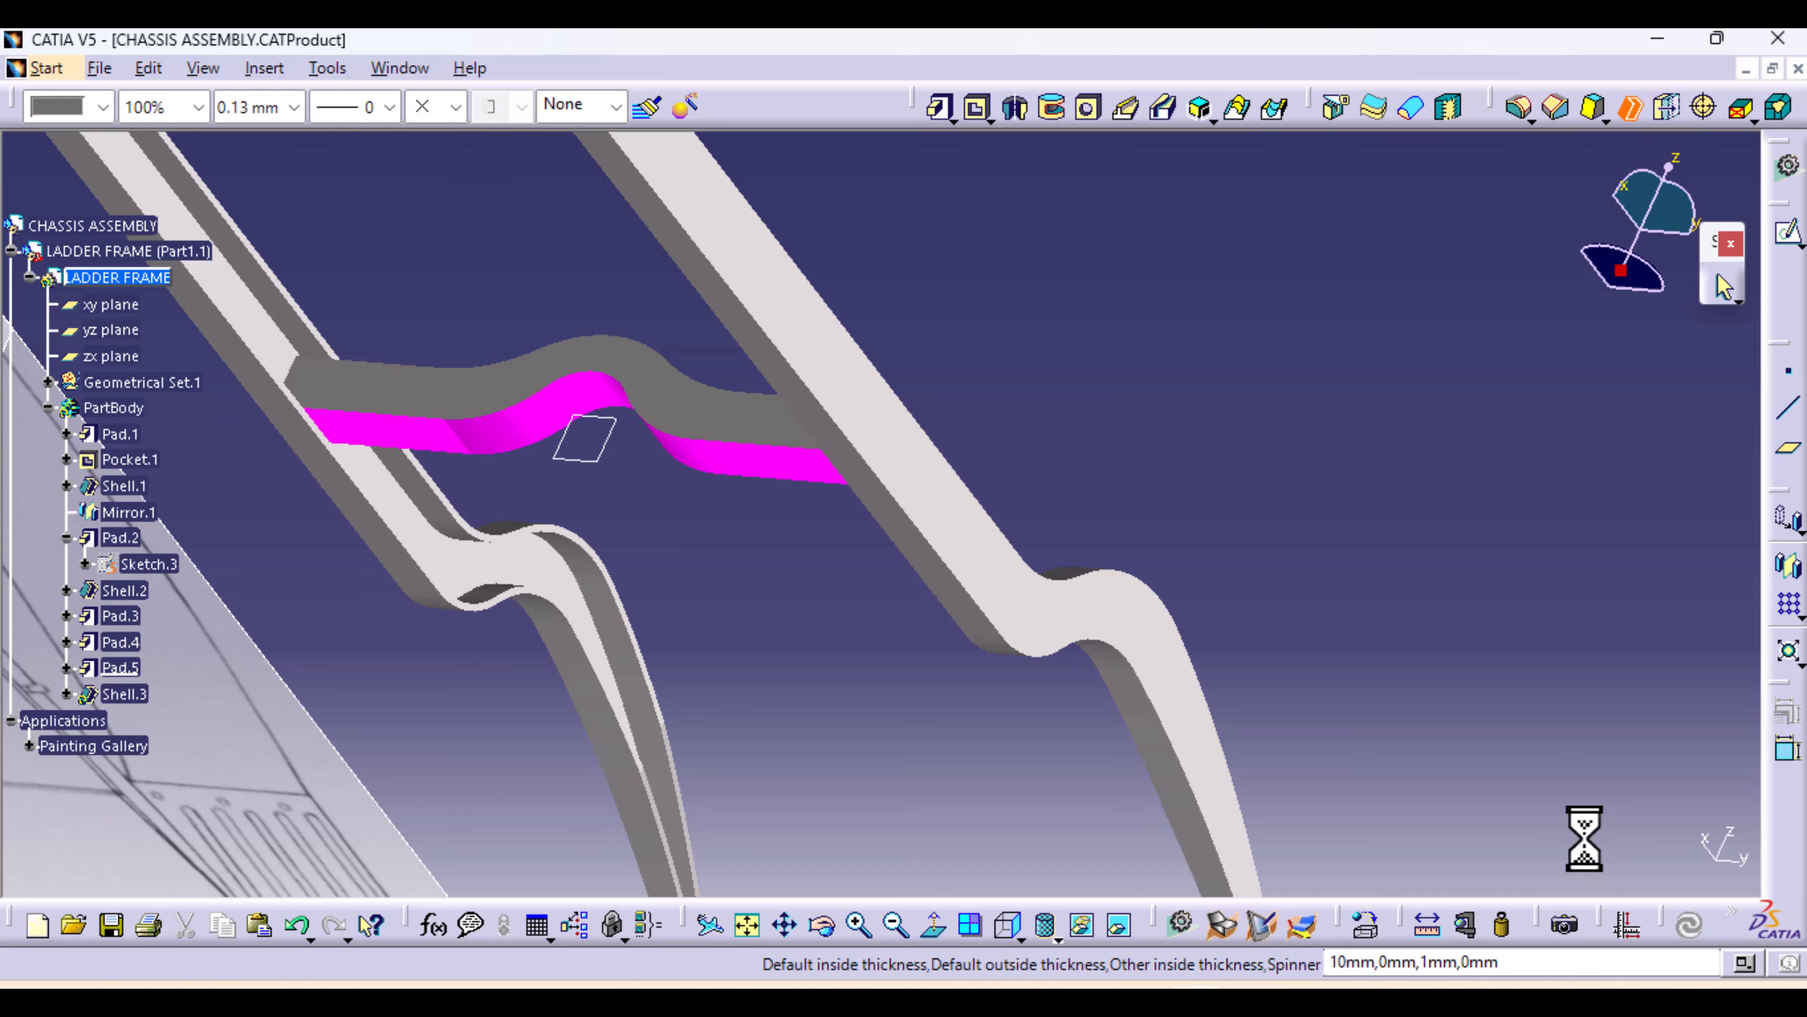
left_click(1000, 380)
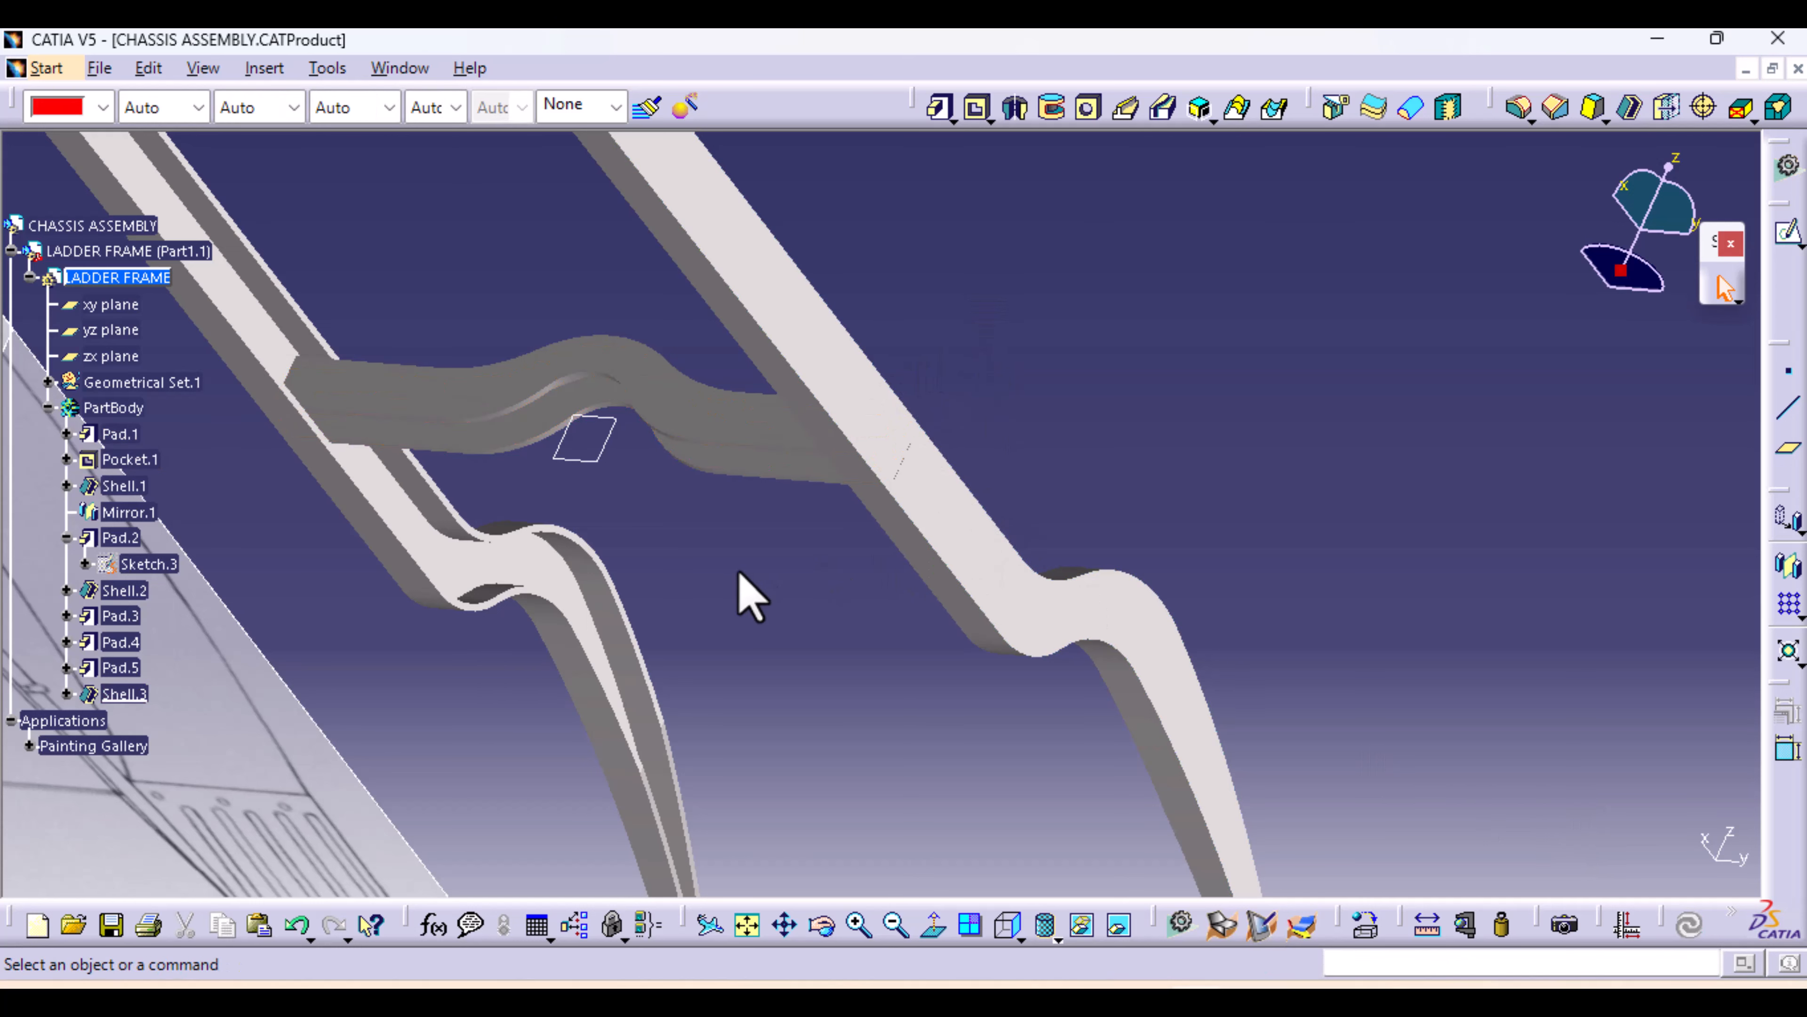
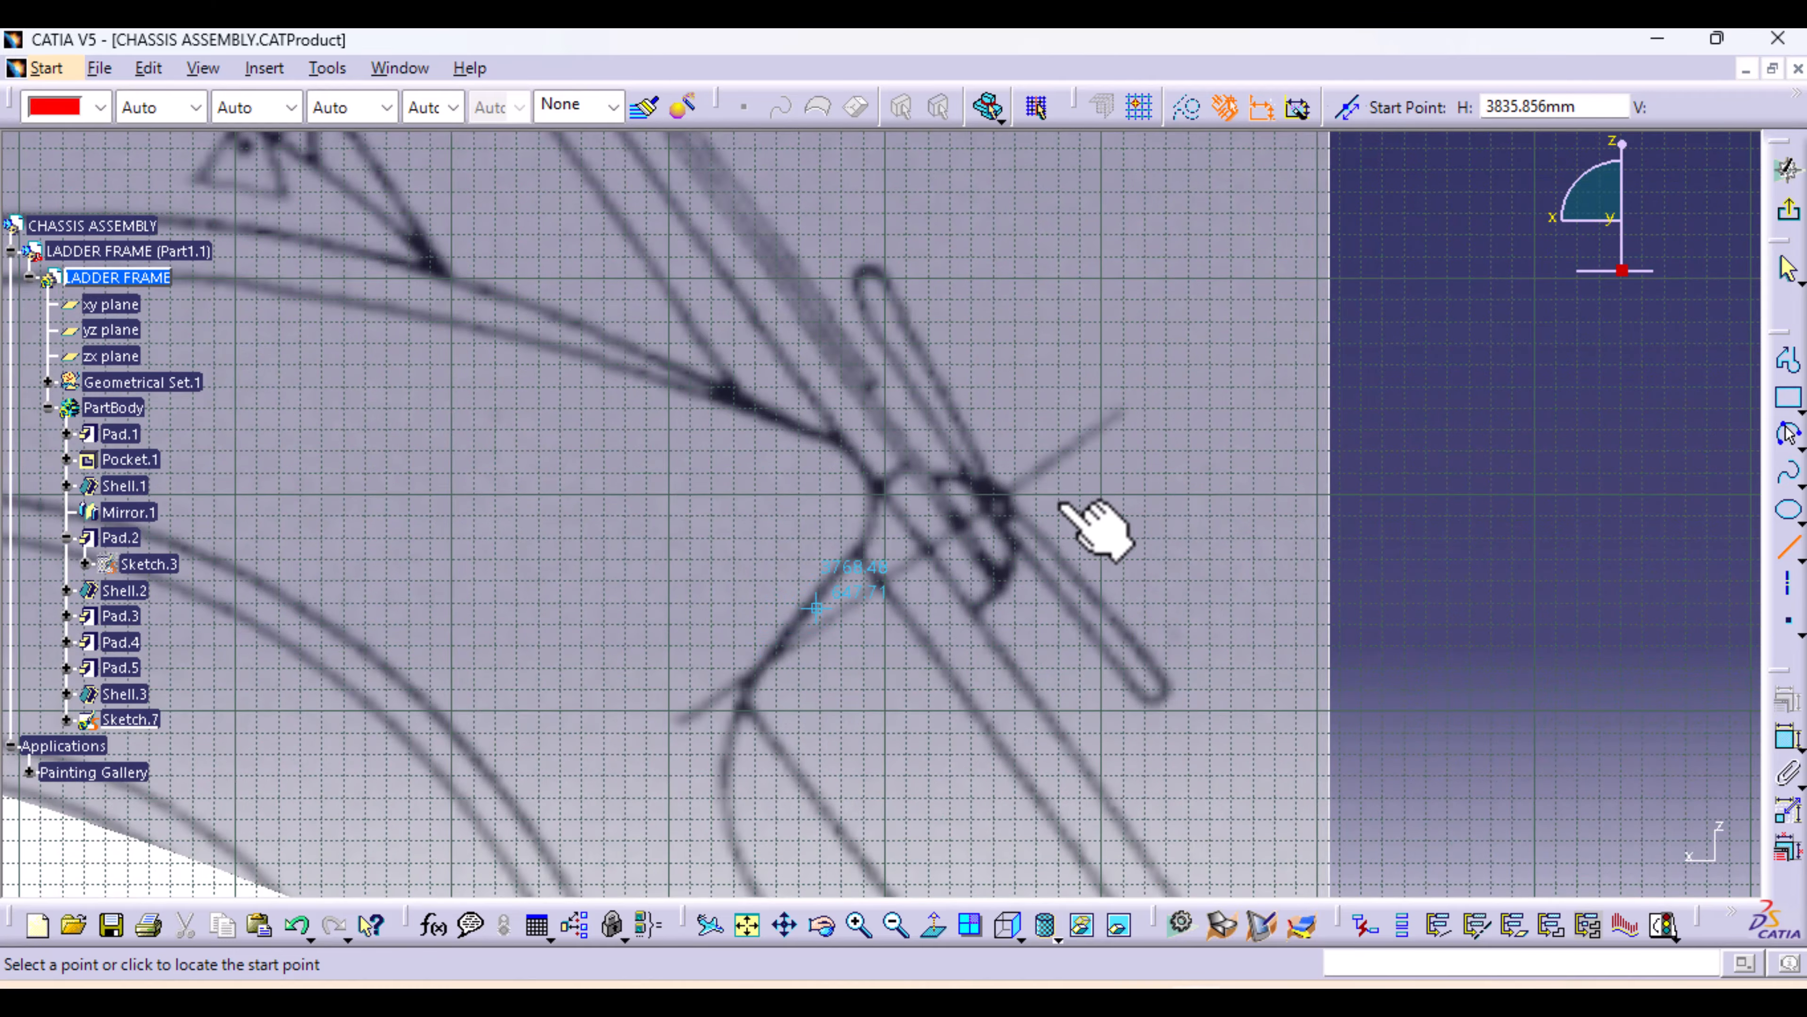
Draw a long slanted line over the side-view blueprint, following its inclined line down across the rail's curved end section
left_click(1121, 407)
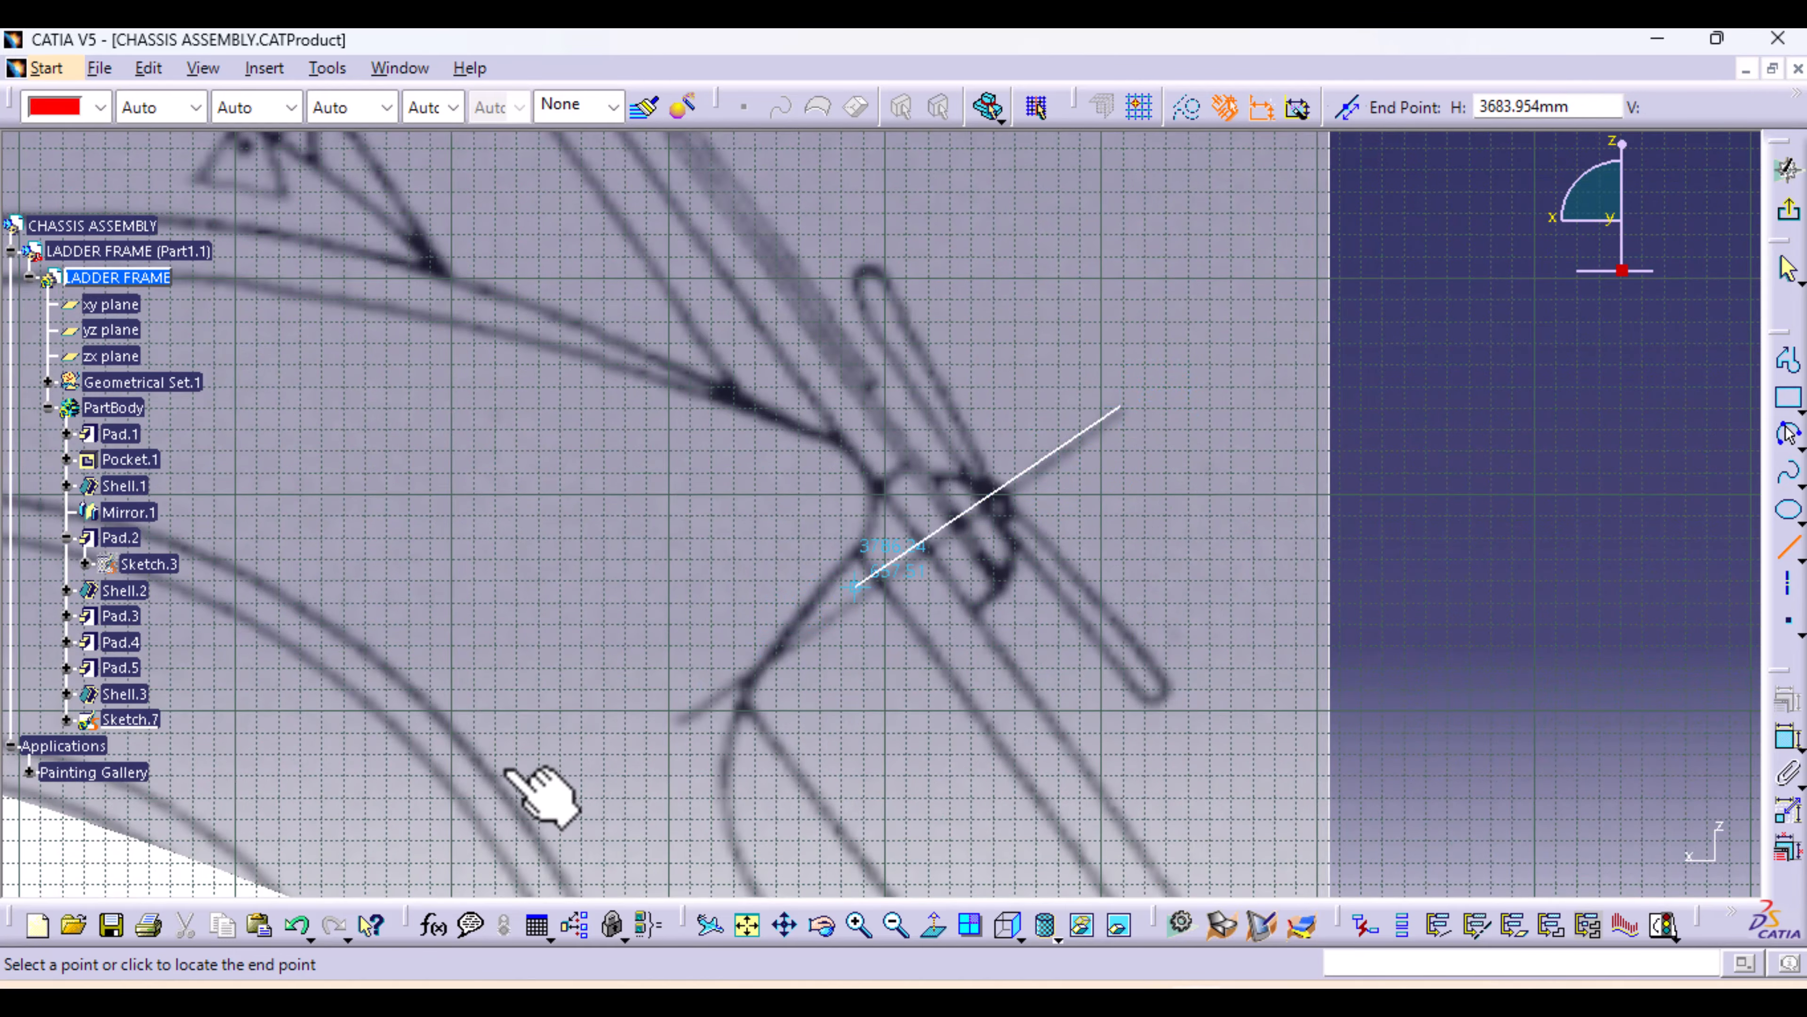
mouse_move(536, 791)
middle_mouse_down()
mouse_move(775, 549)
mouse_move(985, 439)
middle_mouse_up()
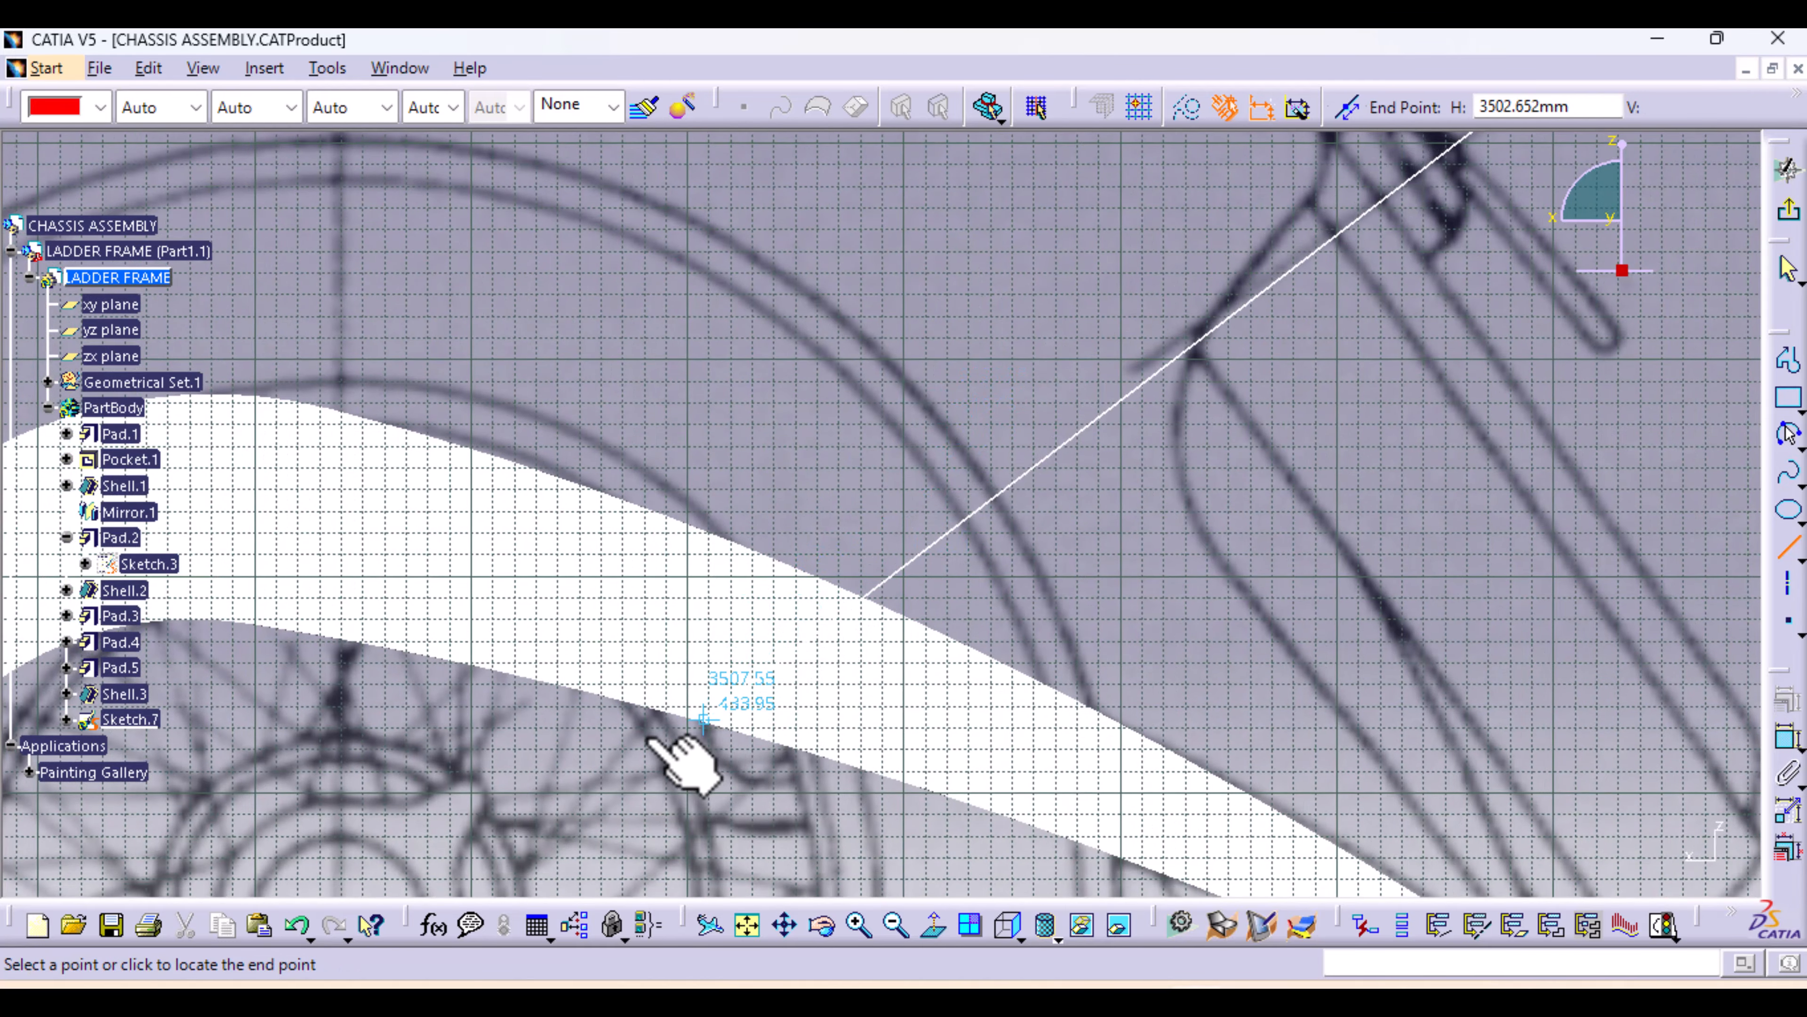
left_click(588, 759)
mouse_move(1251, 598)
middle_mouse_down()
mouse_move(1267, 912)
mouse_move(1260, 601)
mouse_move(1279, 706)
middle_mouse_up()
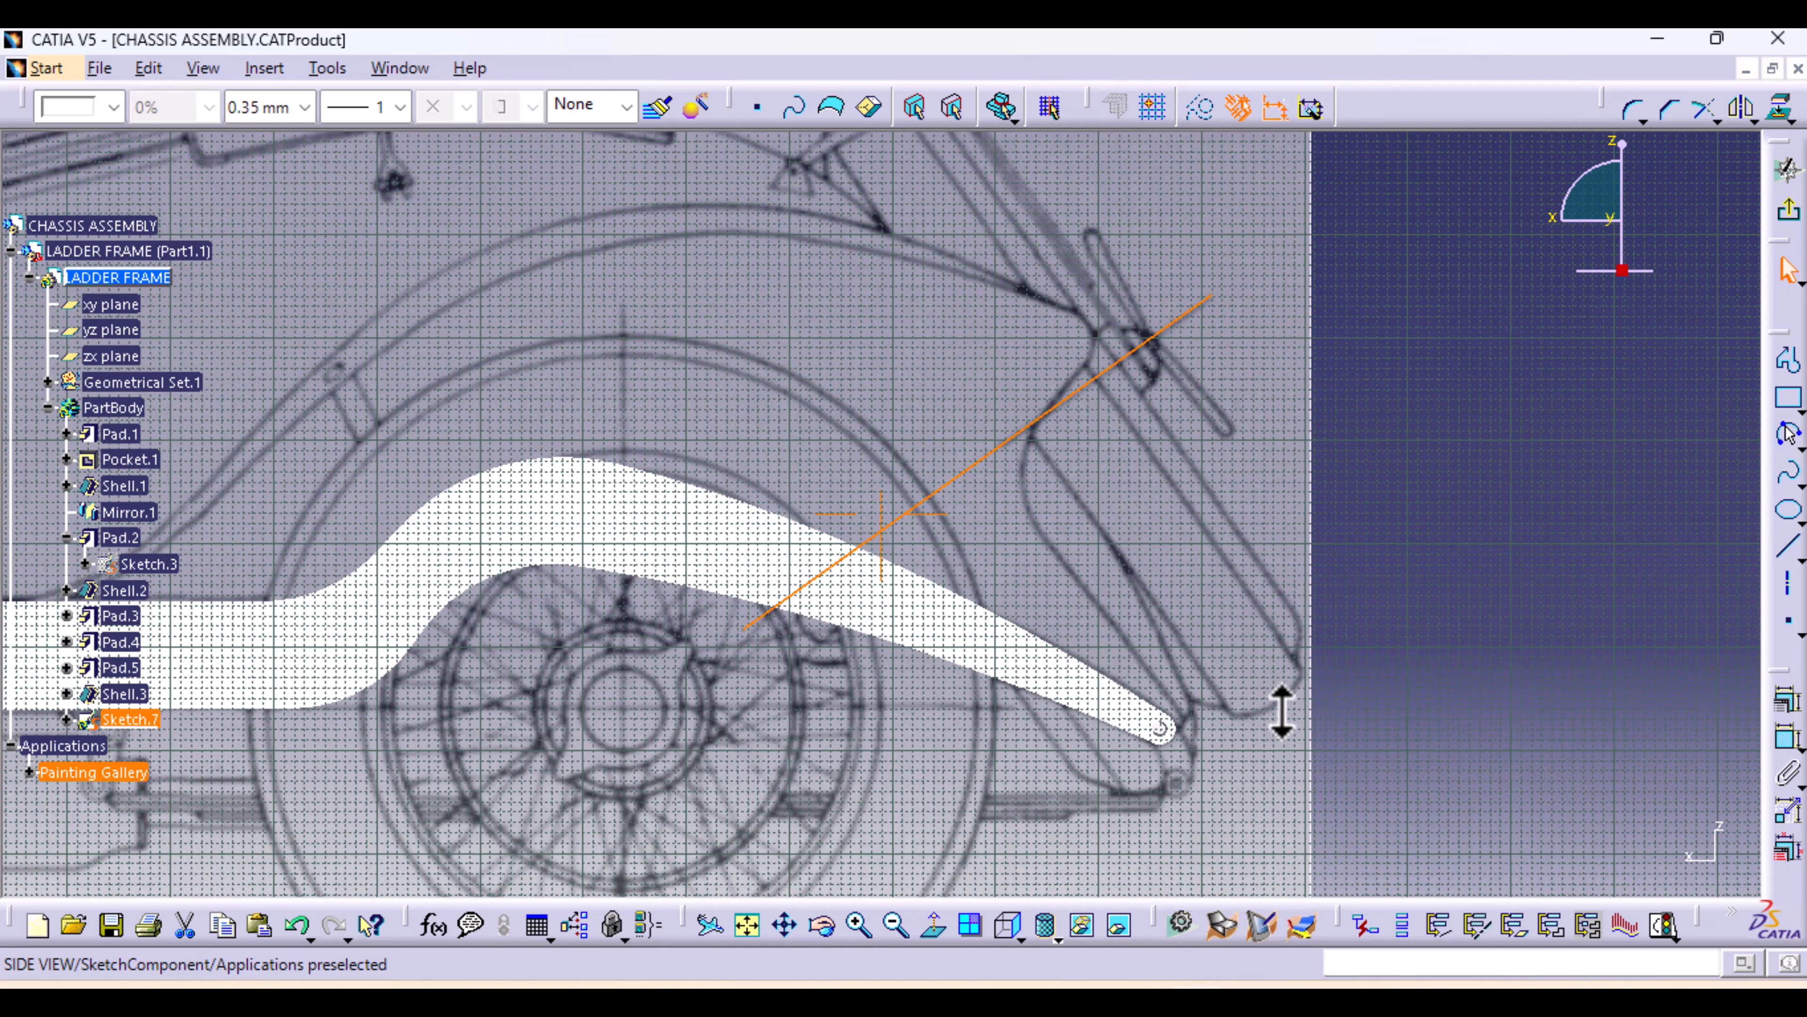
mouse_move(747, 718)
middle_mouse_down()
mouse_move(867, 661)
mouse_move(993, 779)
mouse_move(985, 710)
middle_mouse_up()
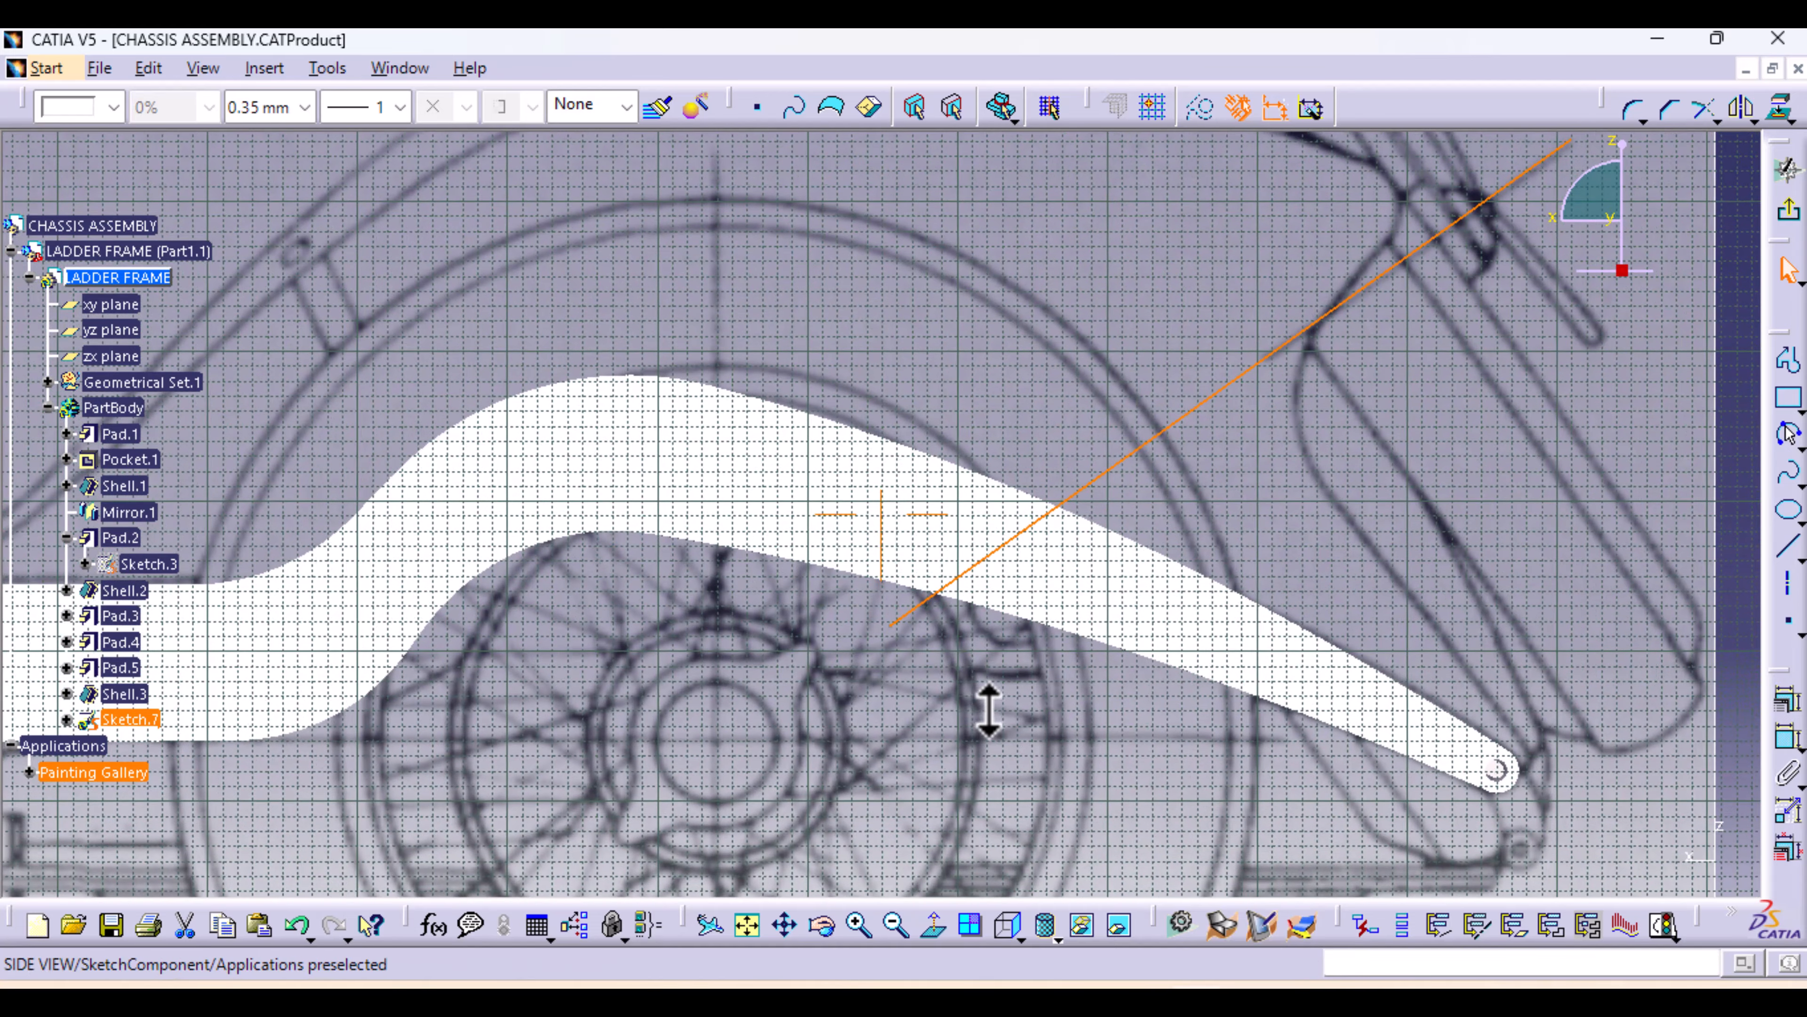
left_click(1019, 537)
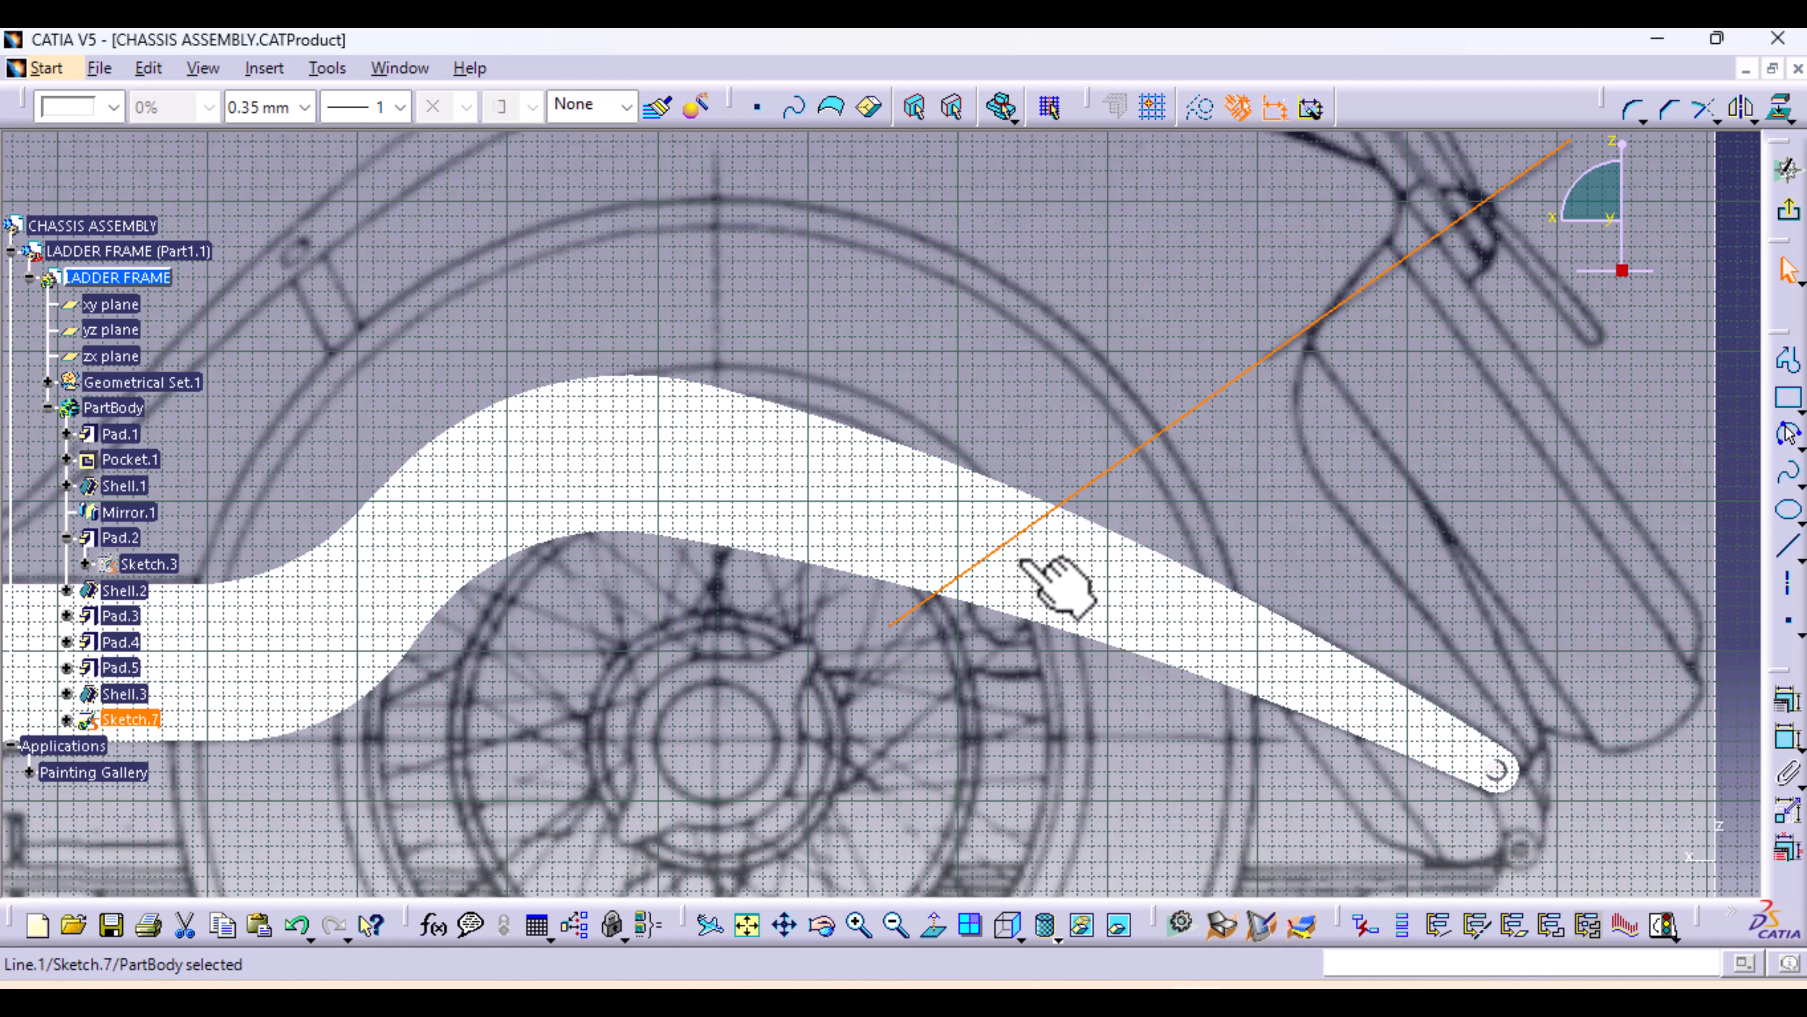
Project the lower and upper curved edges of the rail's tapering end section onto the sketch plane
left_click(972, 604)
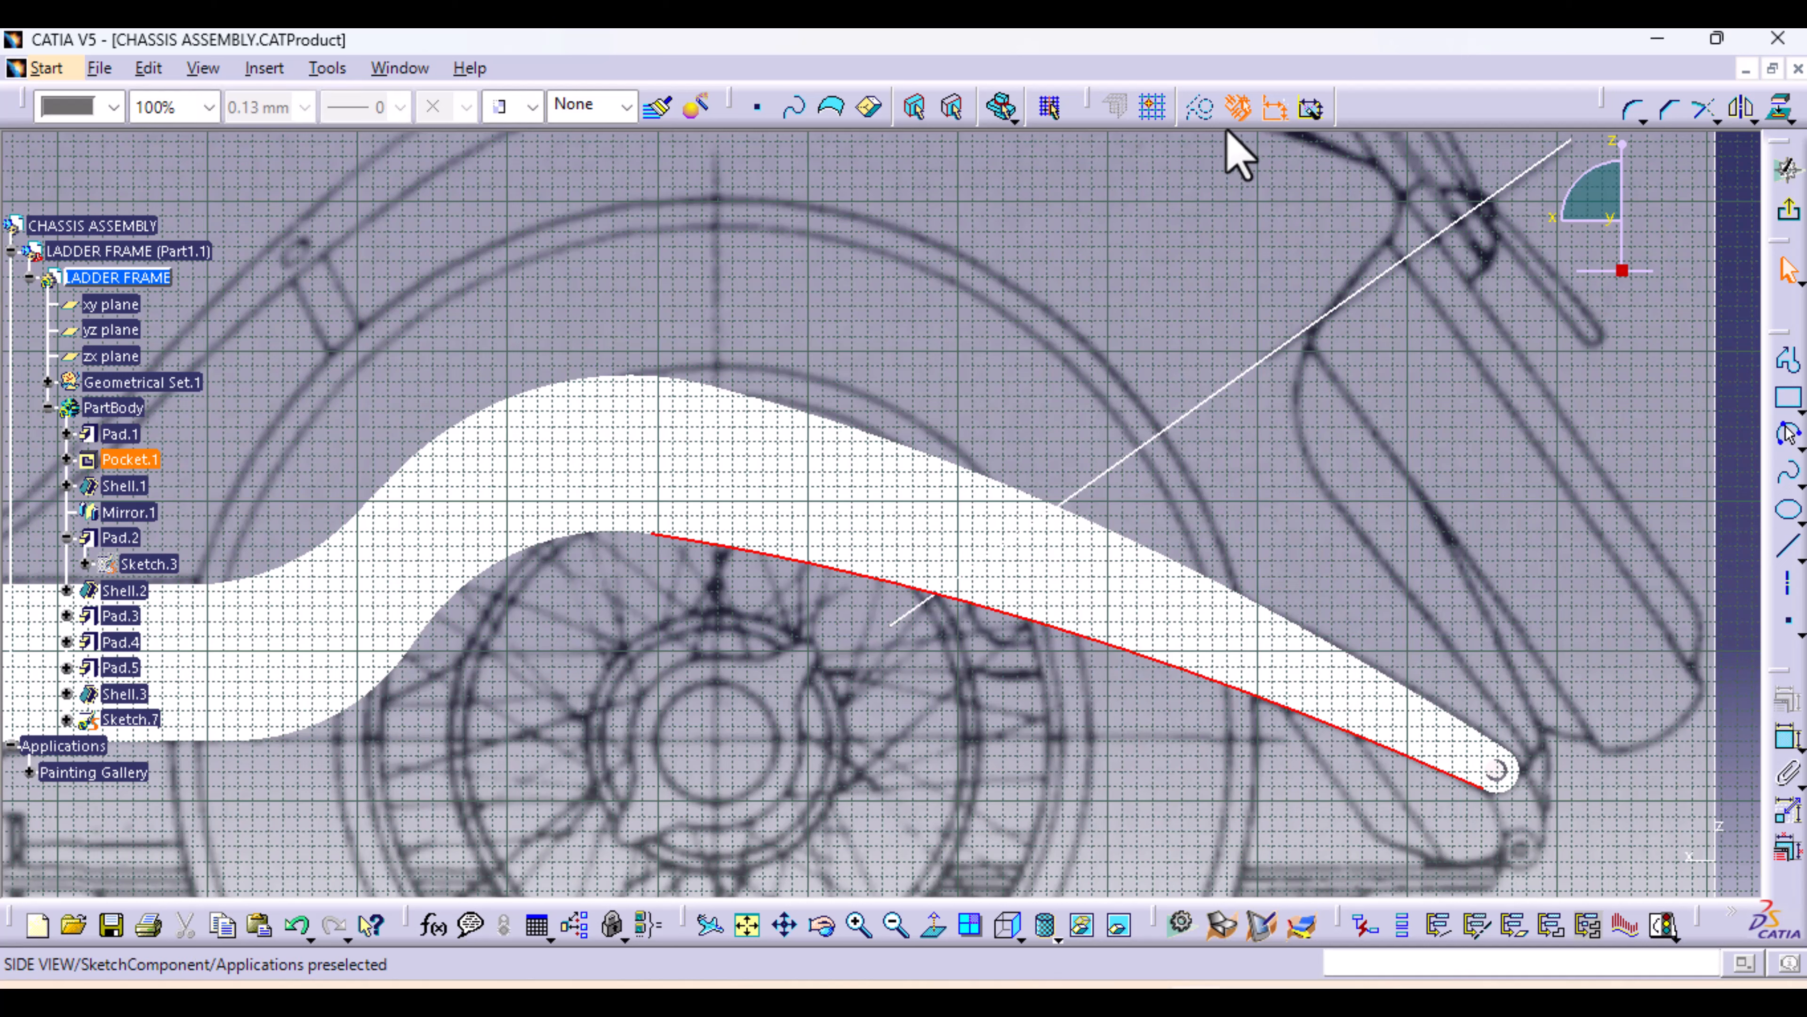
left_click(1788, 169)
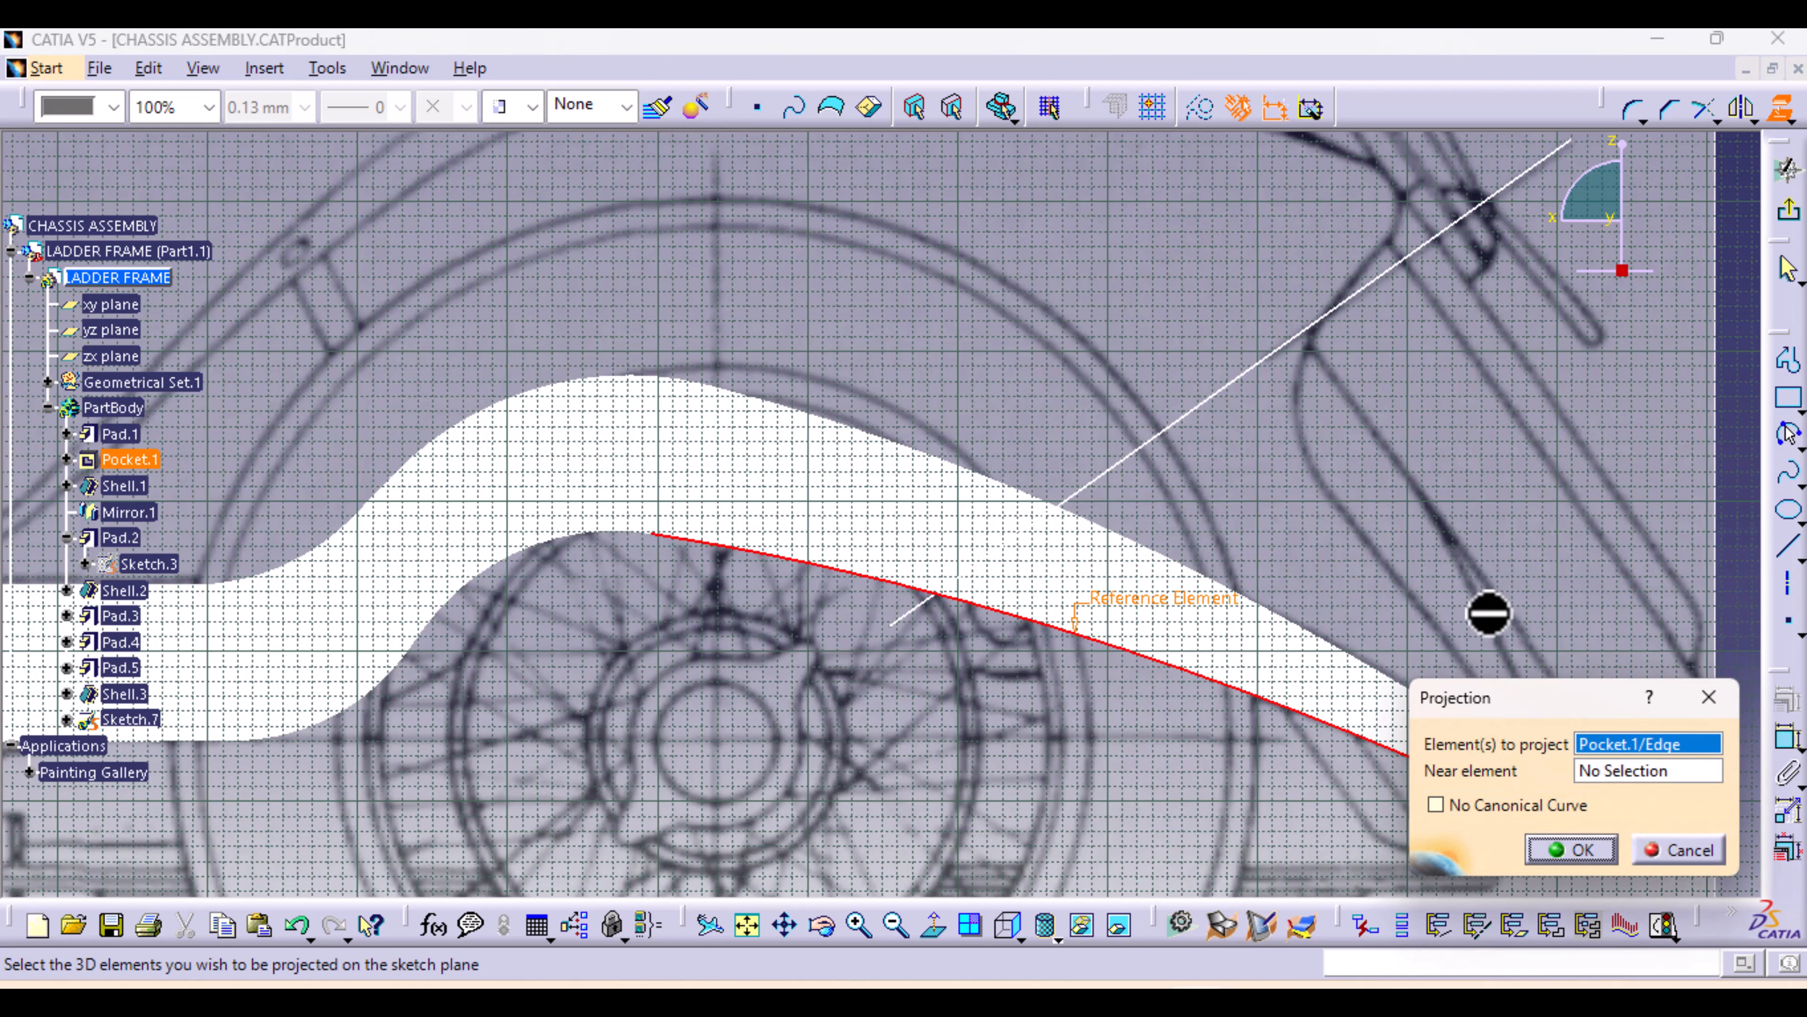
left_click(1583, 851)
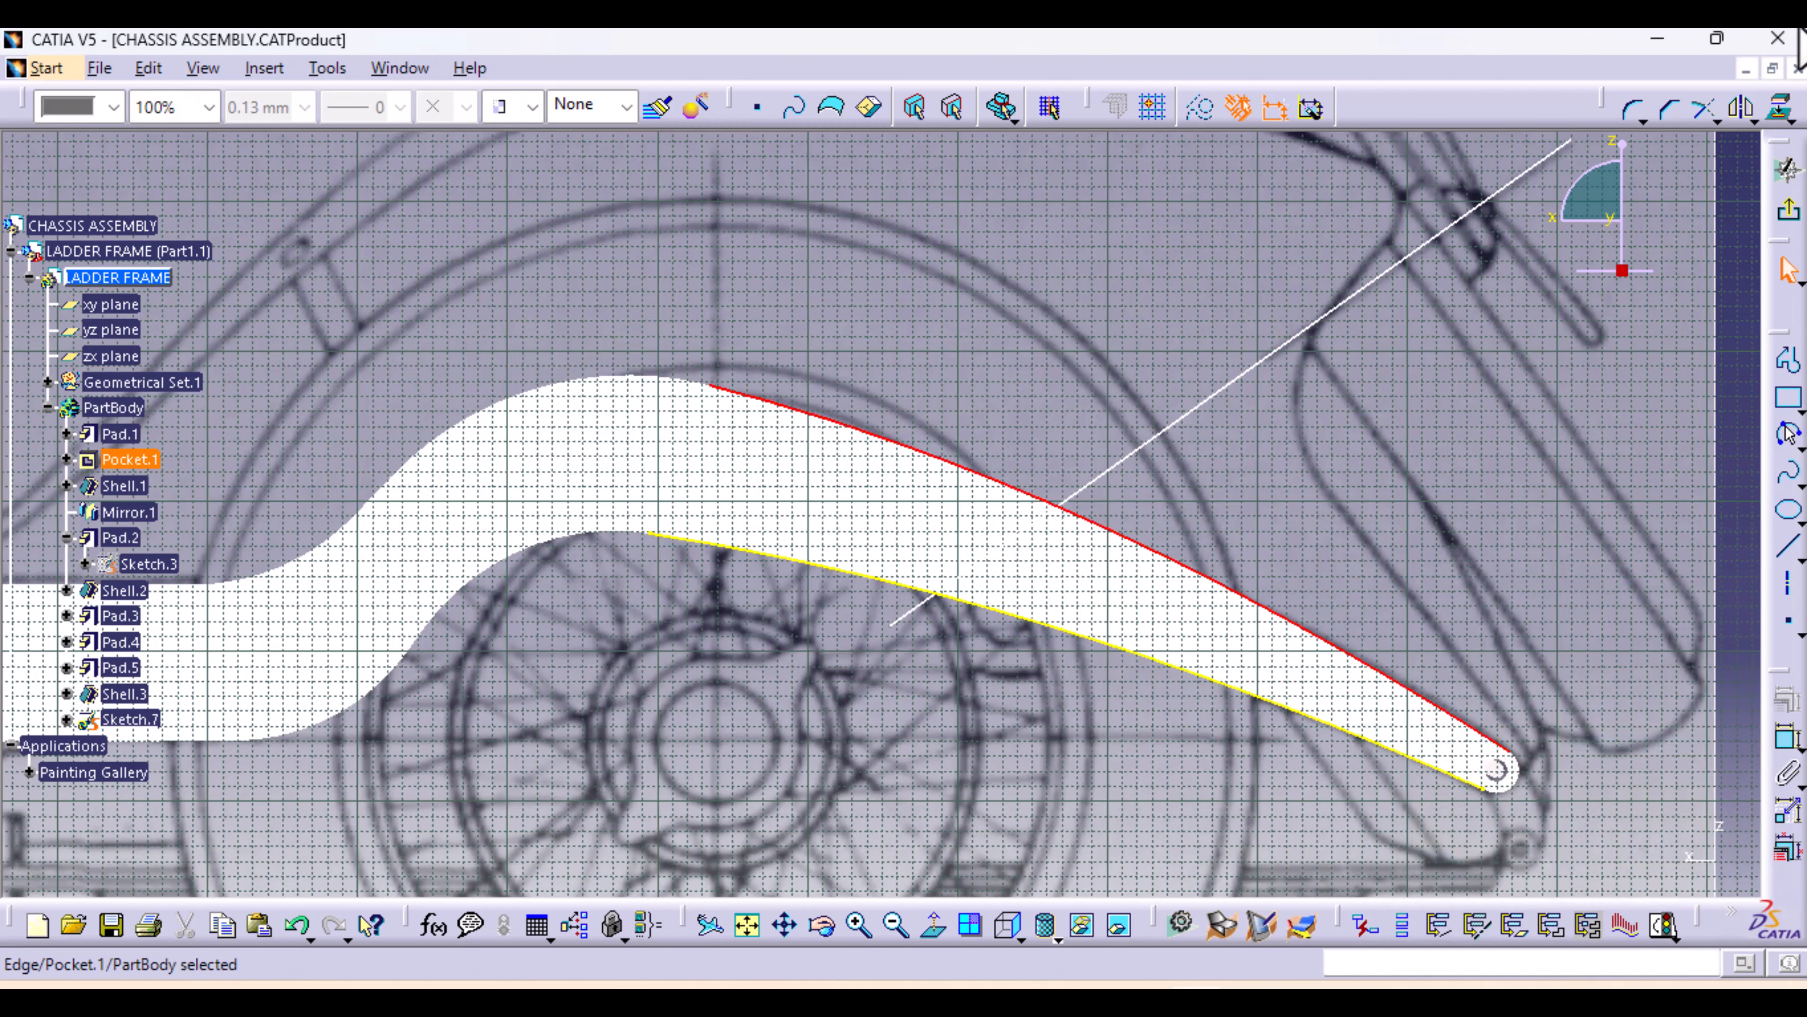
left_click(1779, 110)
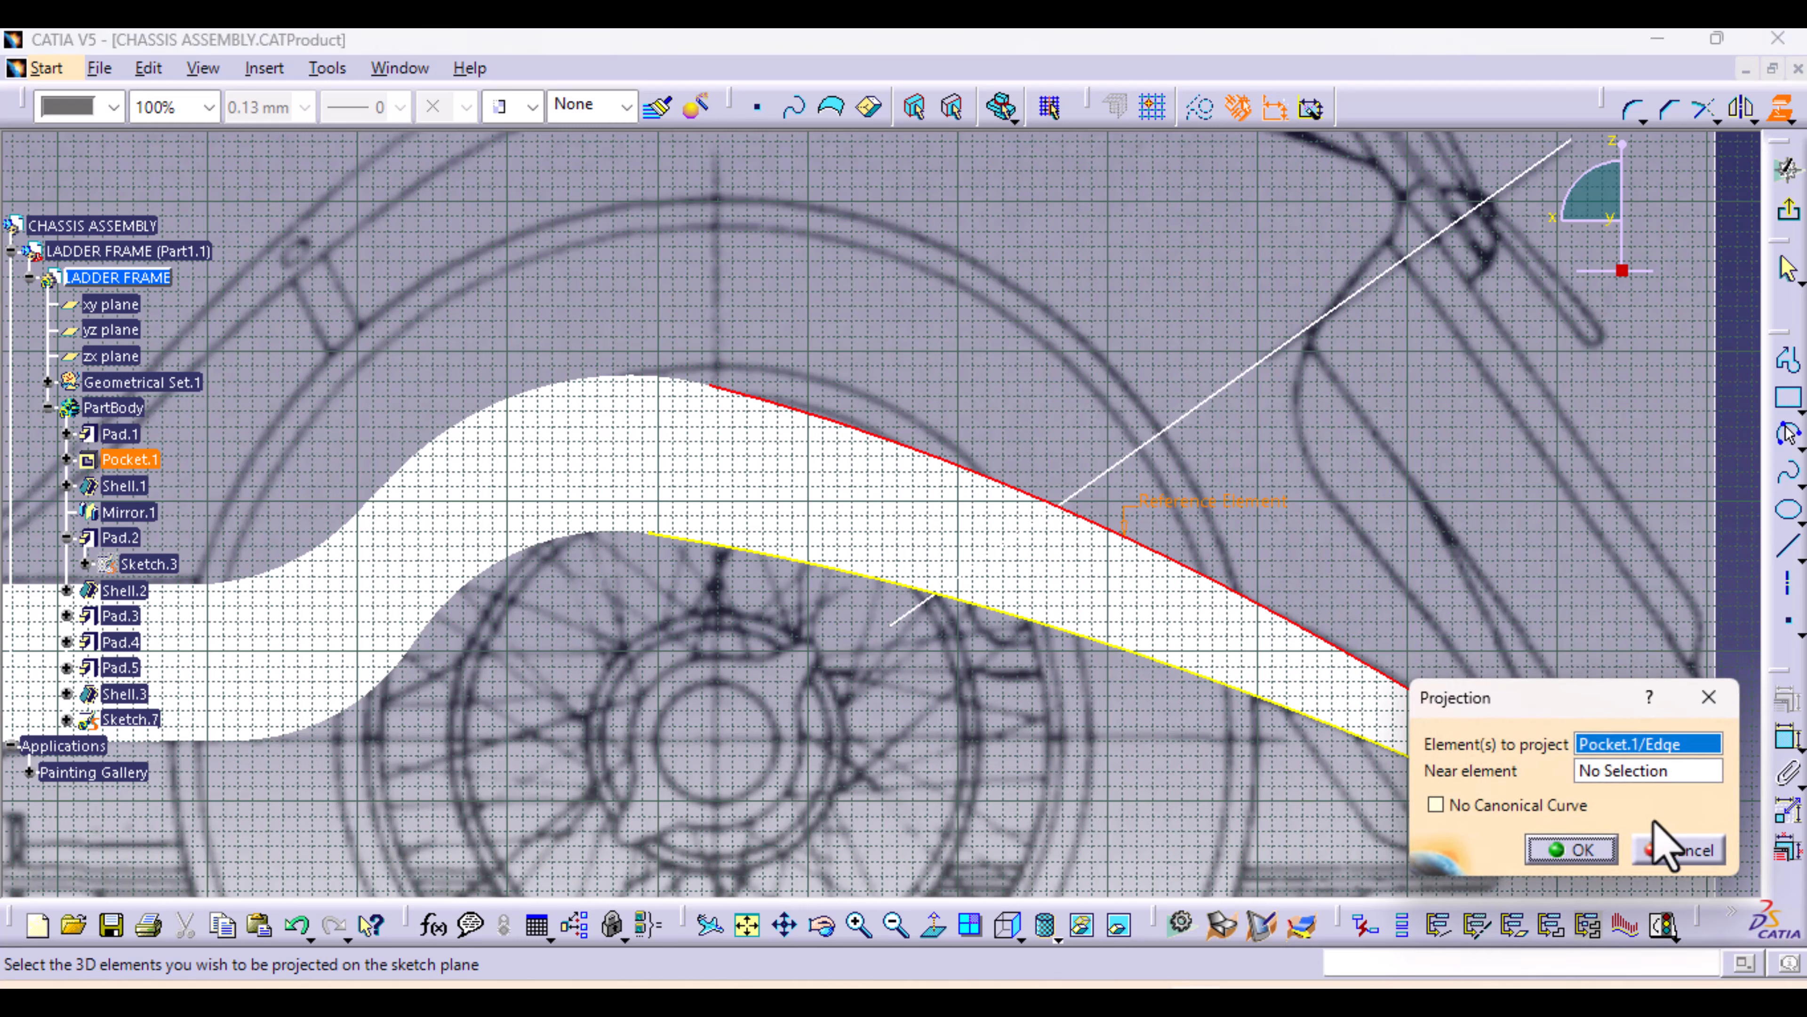
left_click(1584, 850)
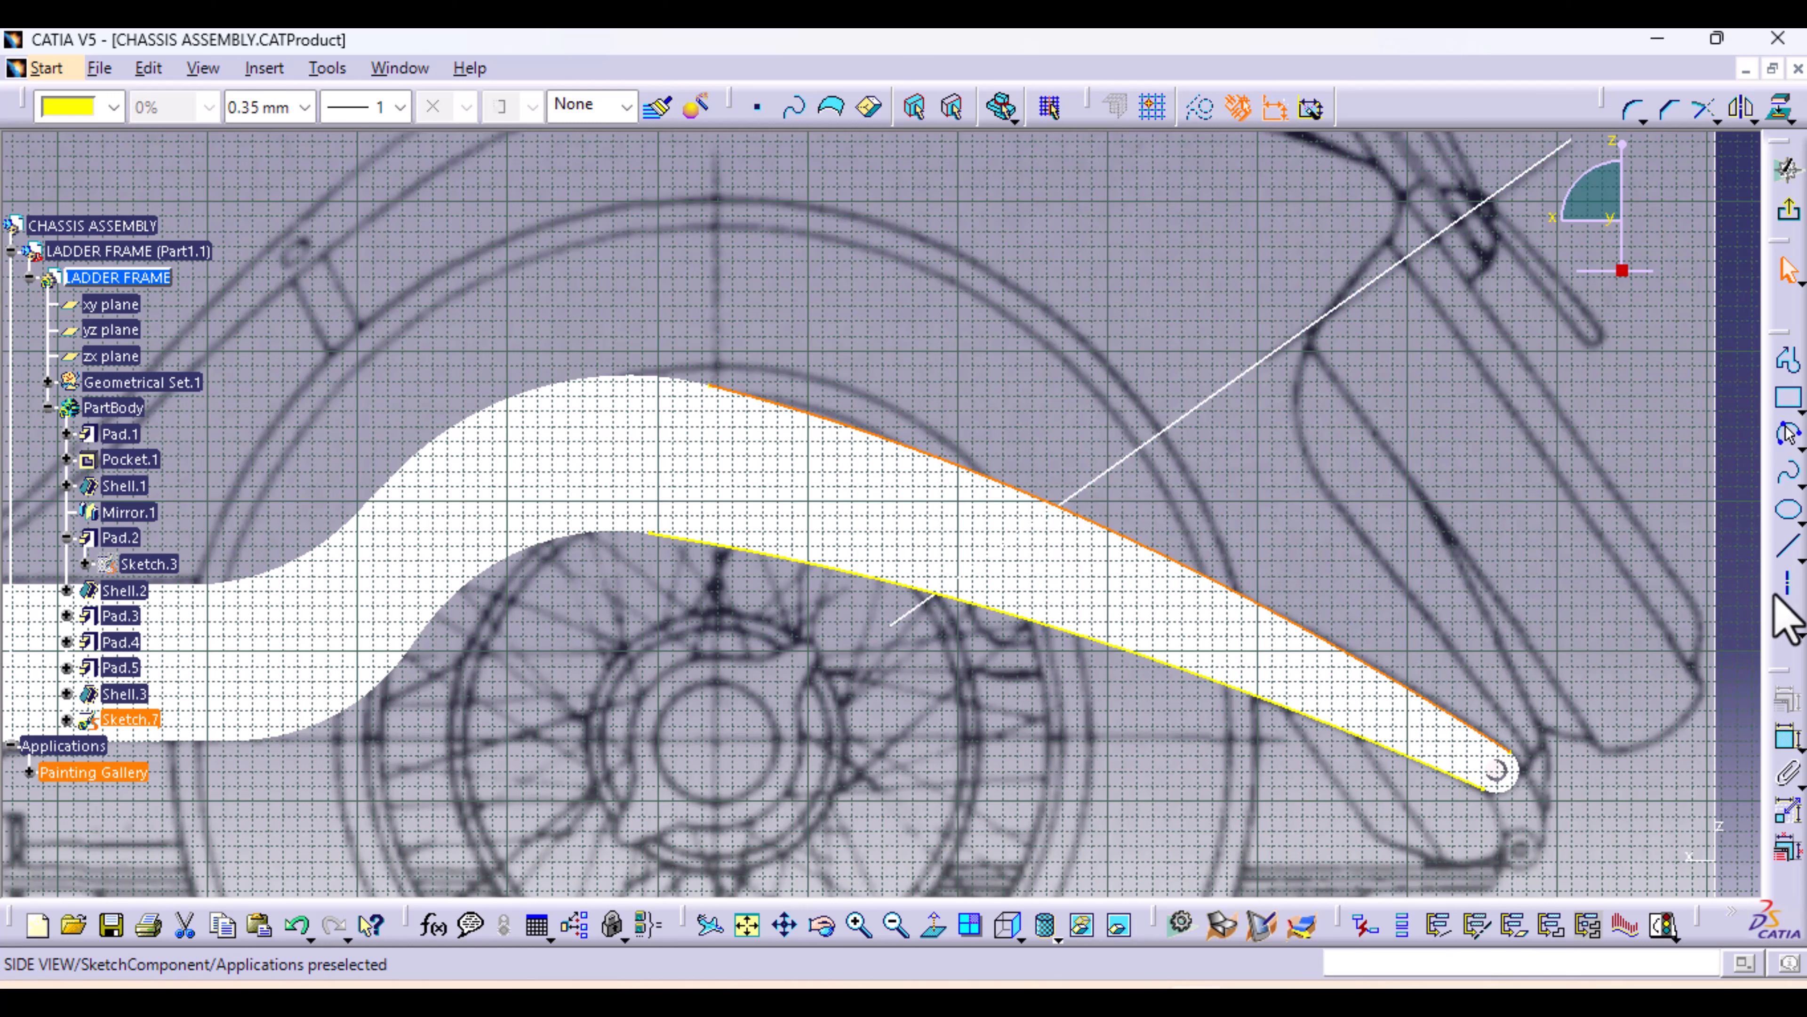
Draw two short parallel lines between the projected rail edges, one on each side of the long slanted line
left_click(1786, 549)
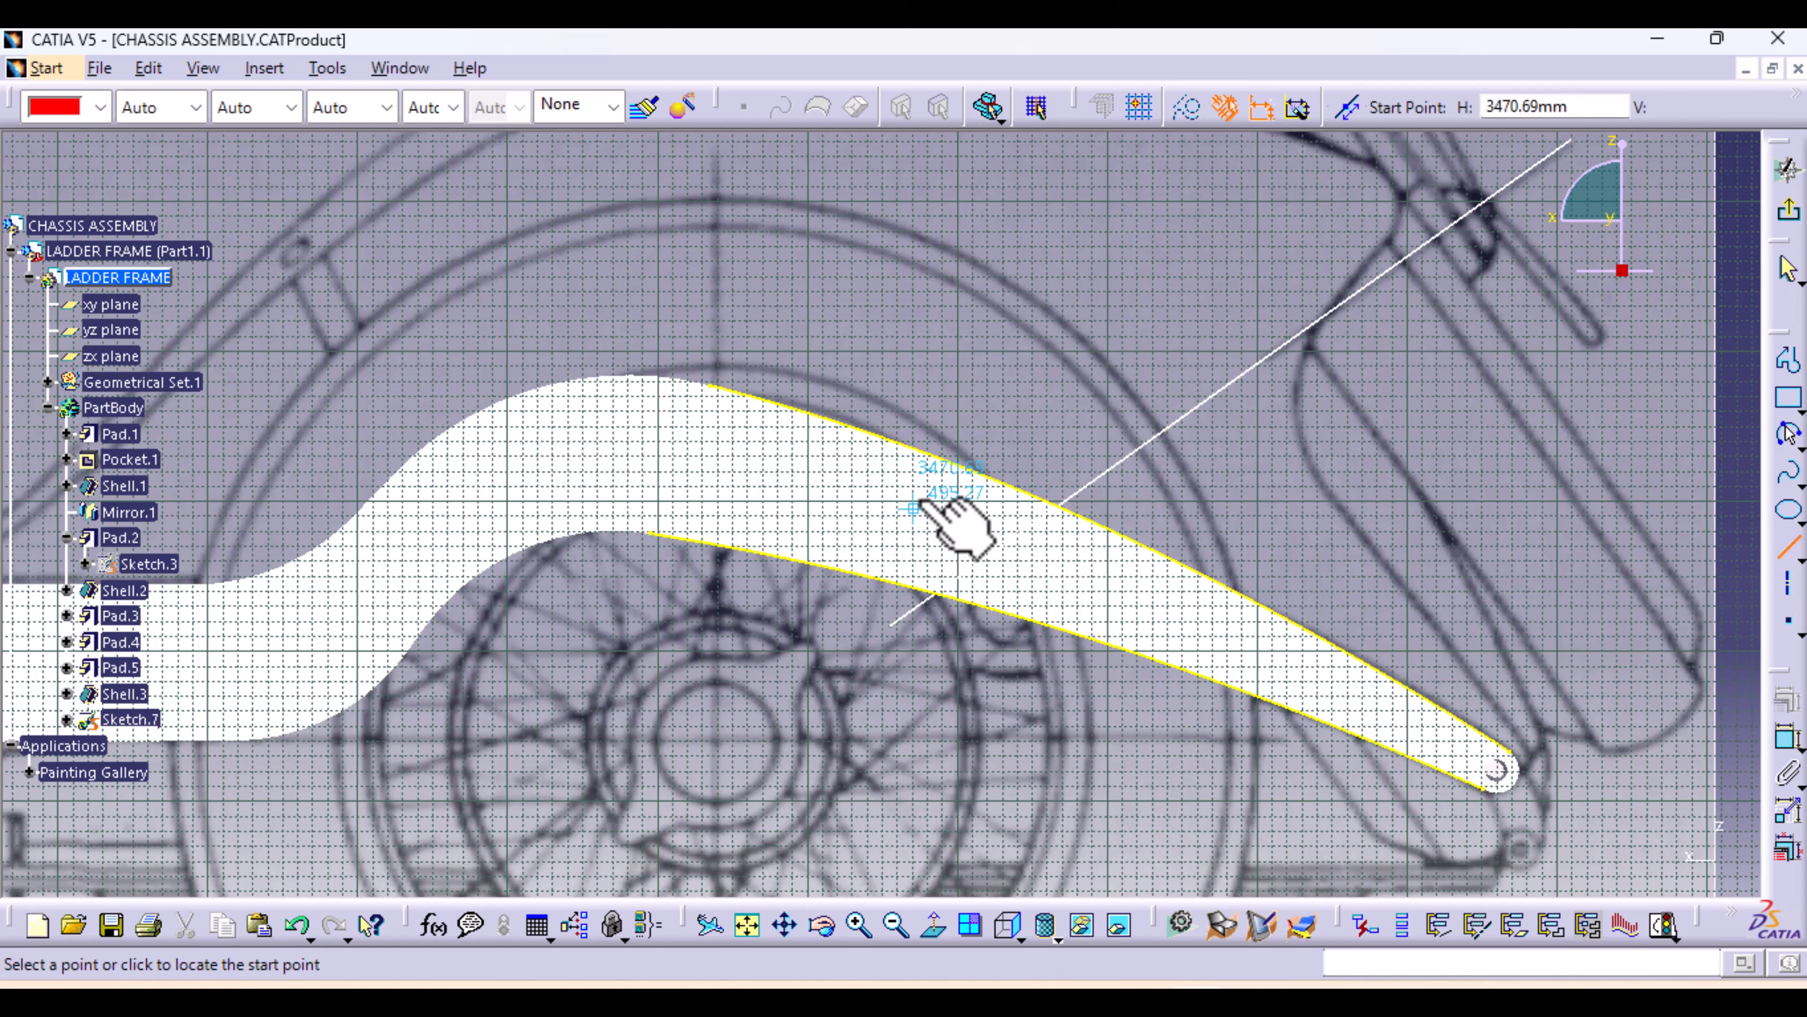
left_click(973, 472)
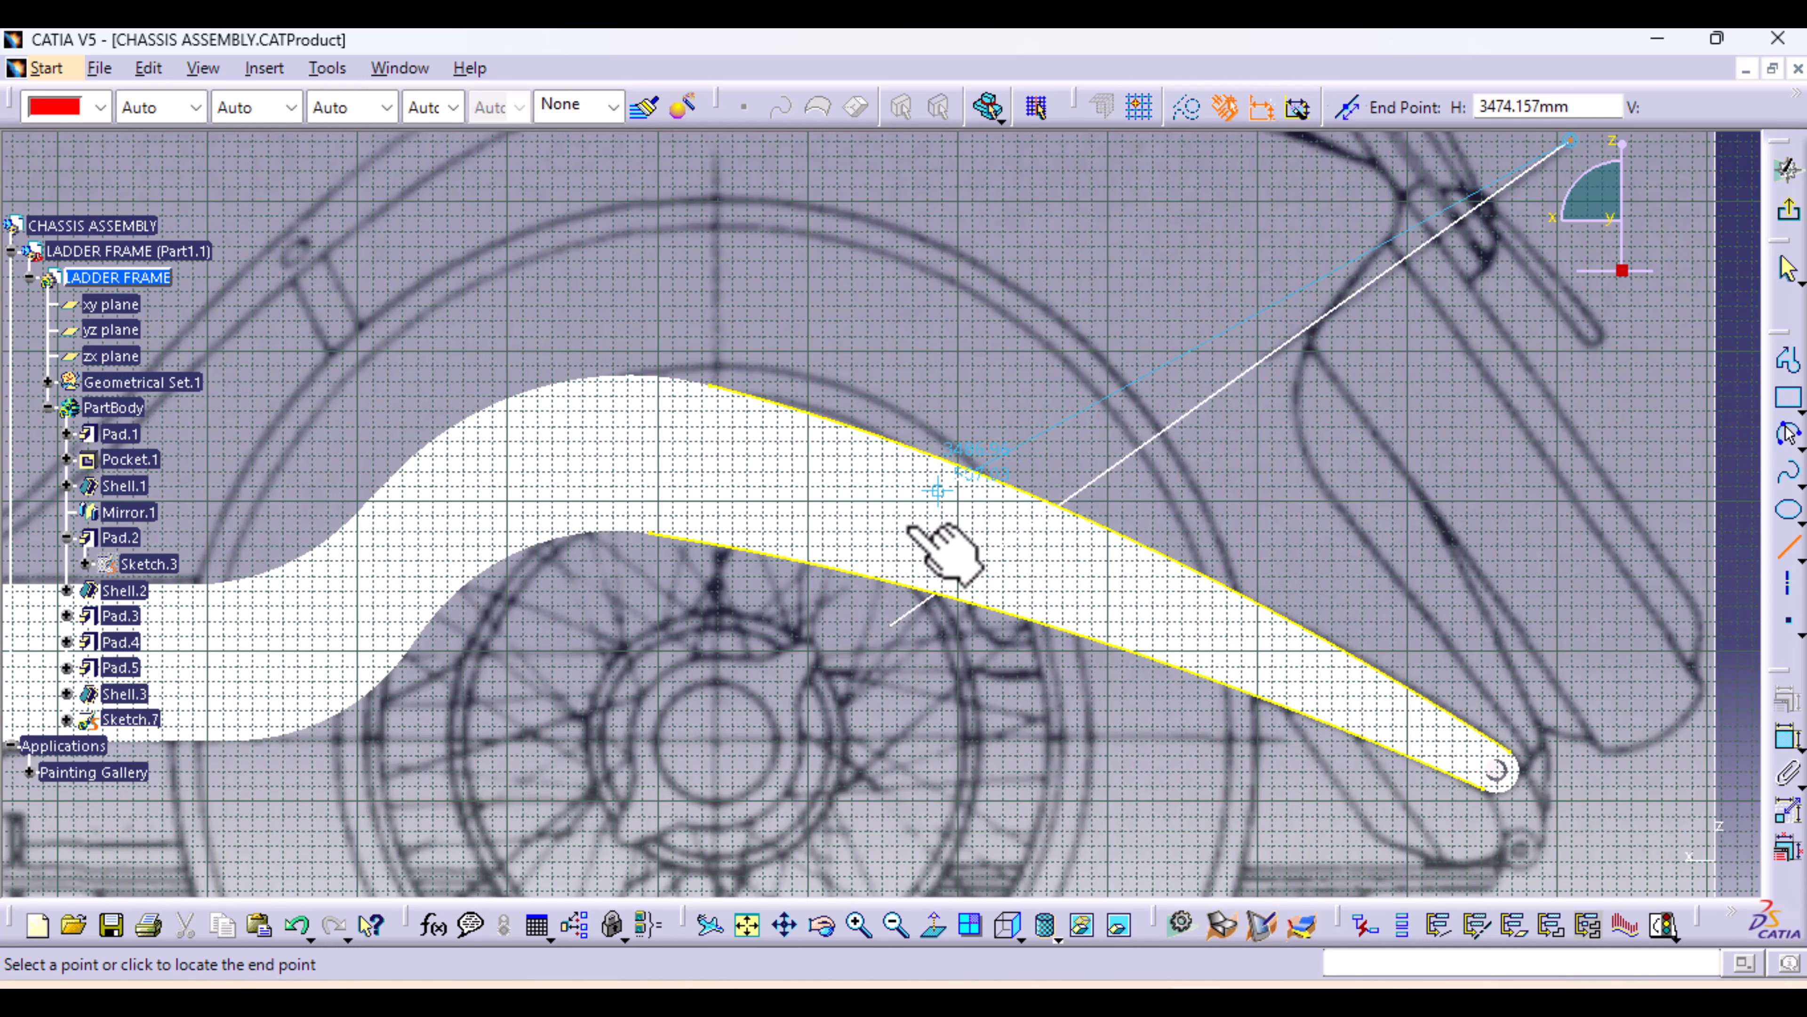
left_click(860, 563)
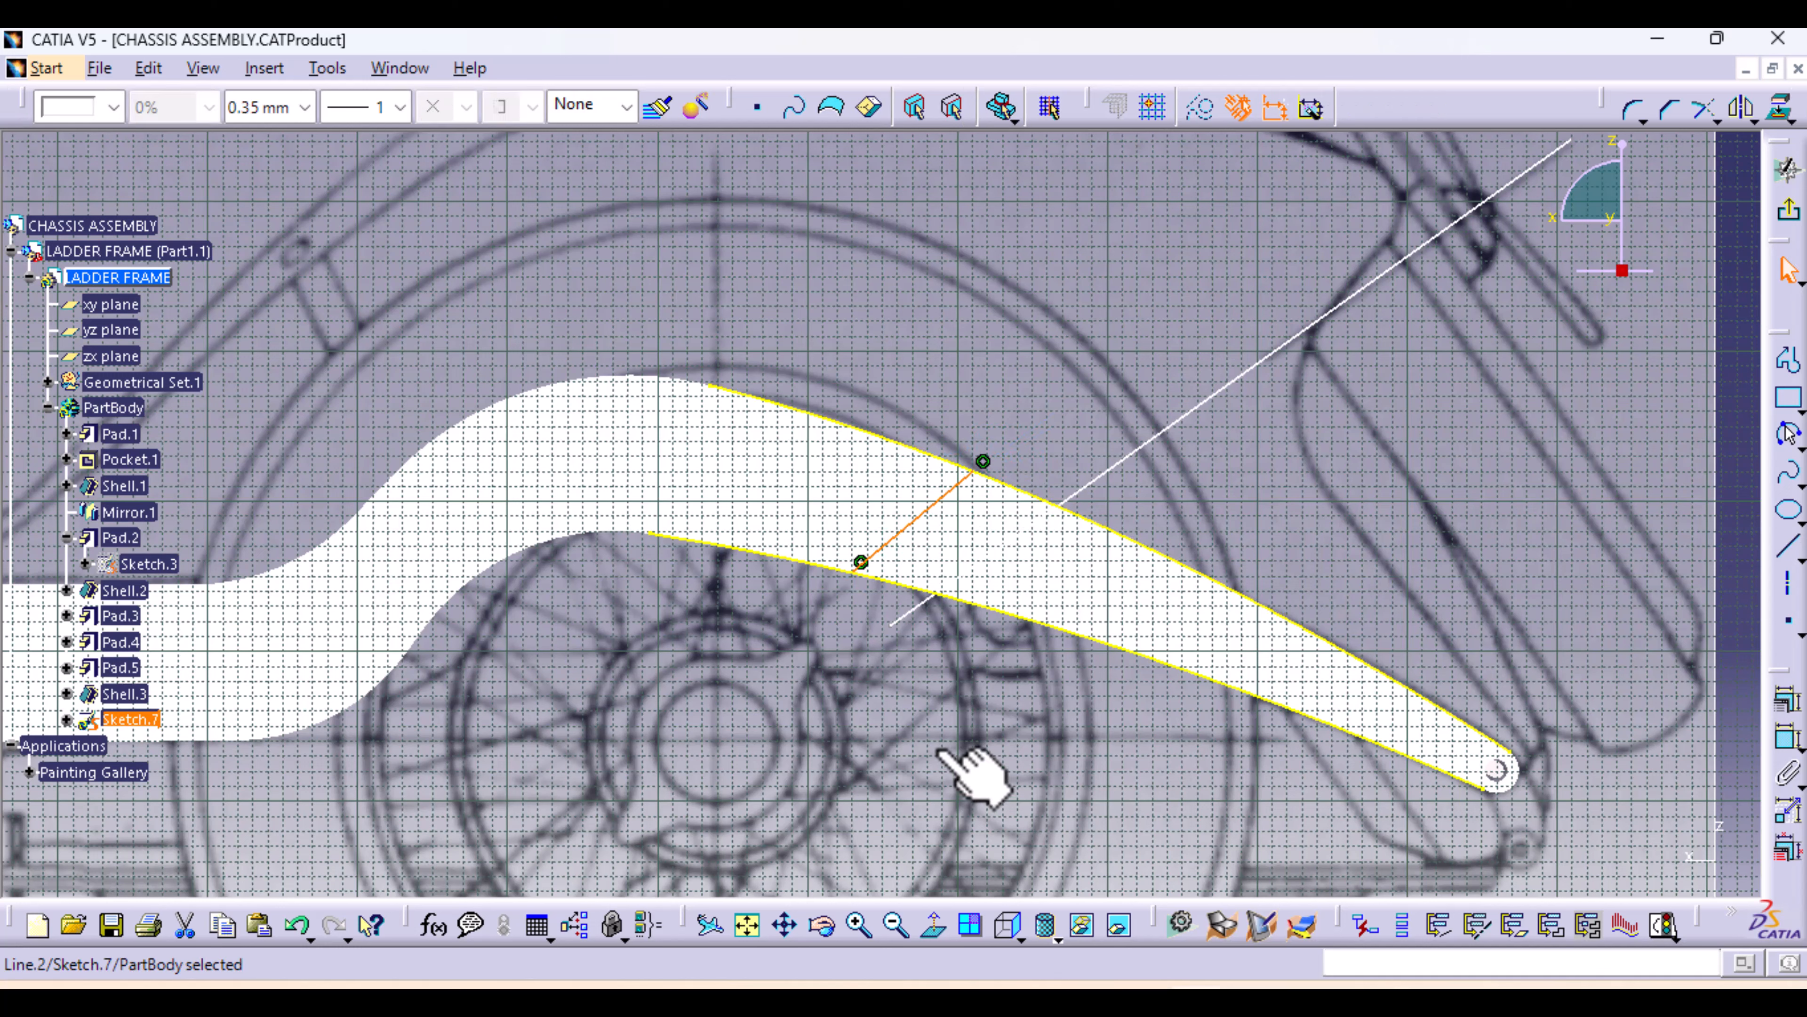
left_click(1200, 106)
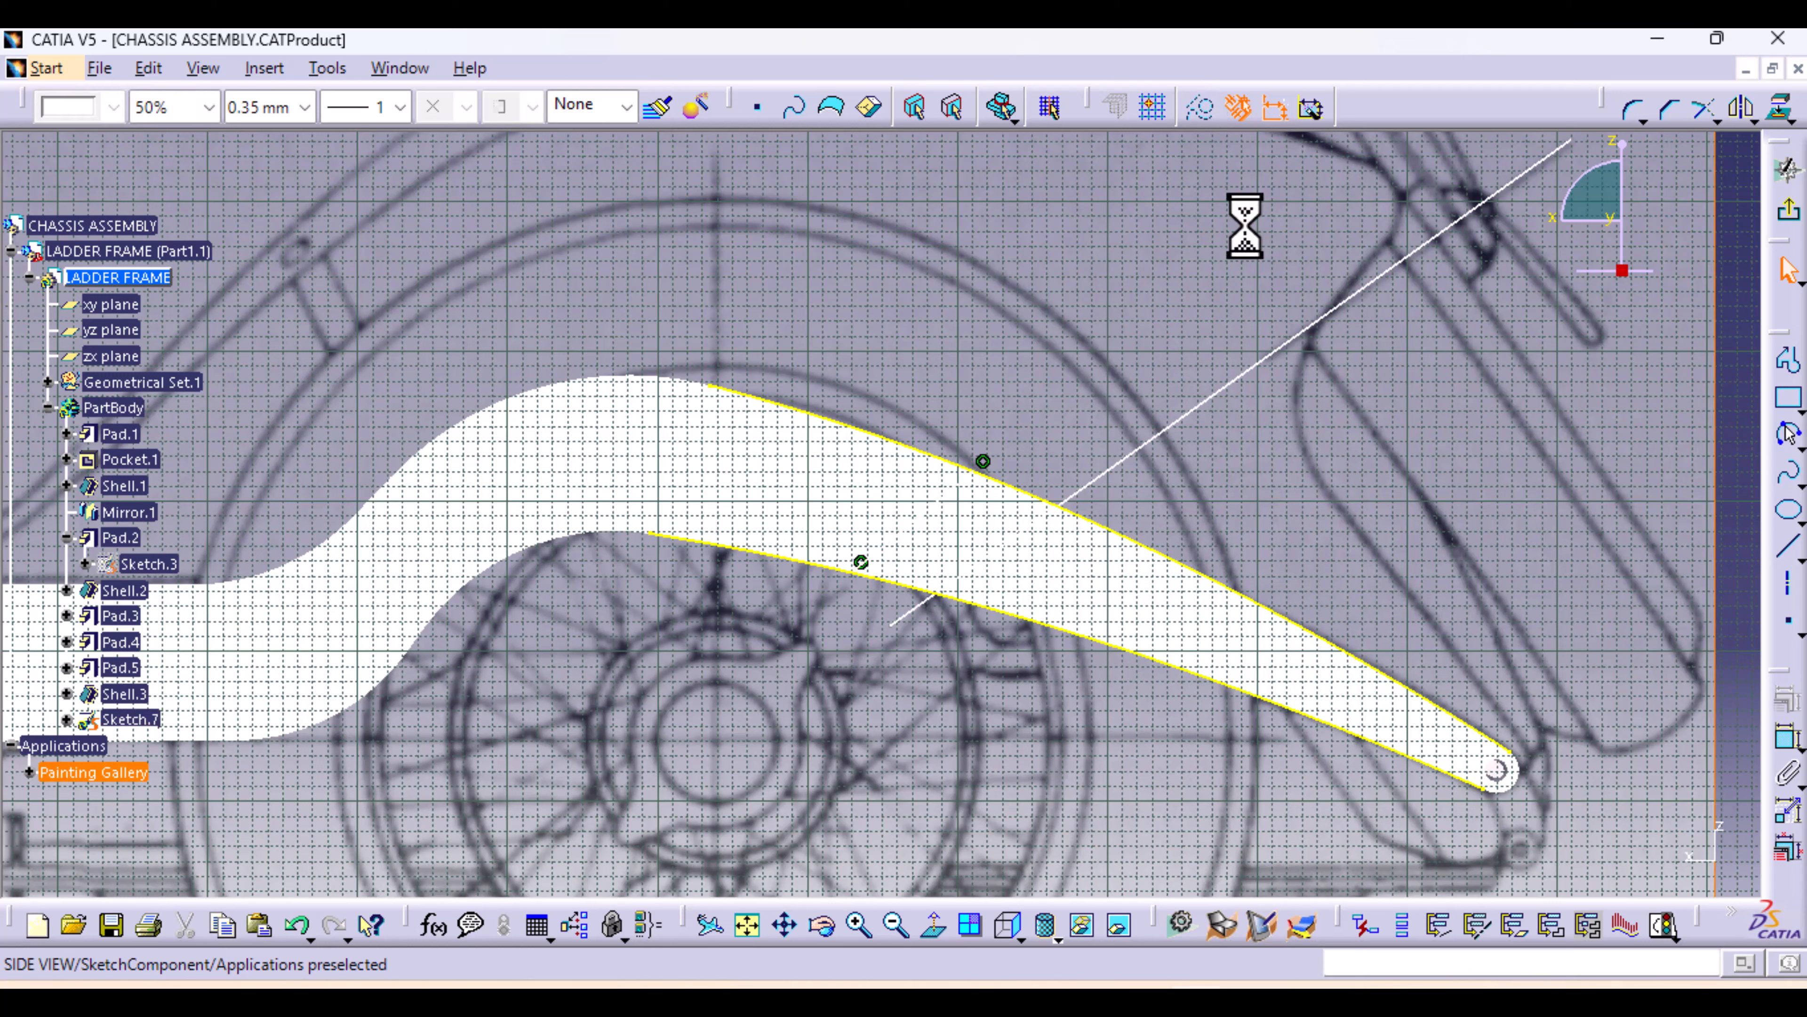
left_click(1788, 547)
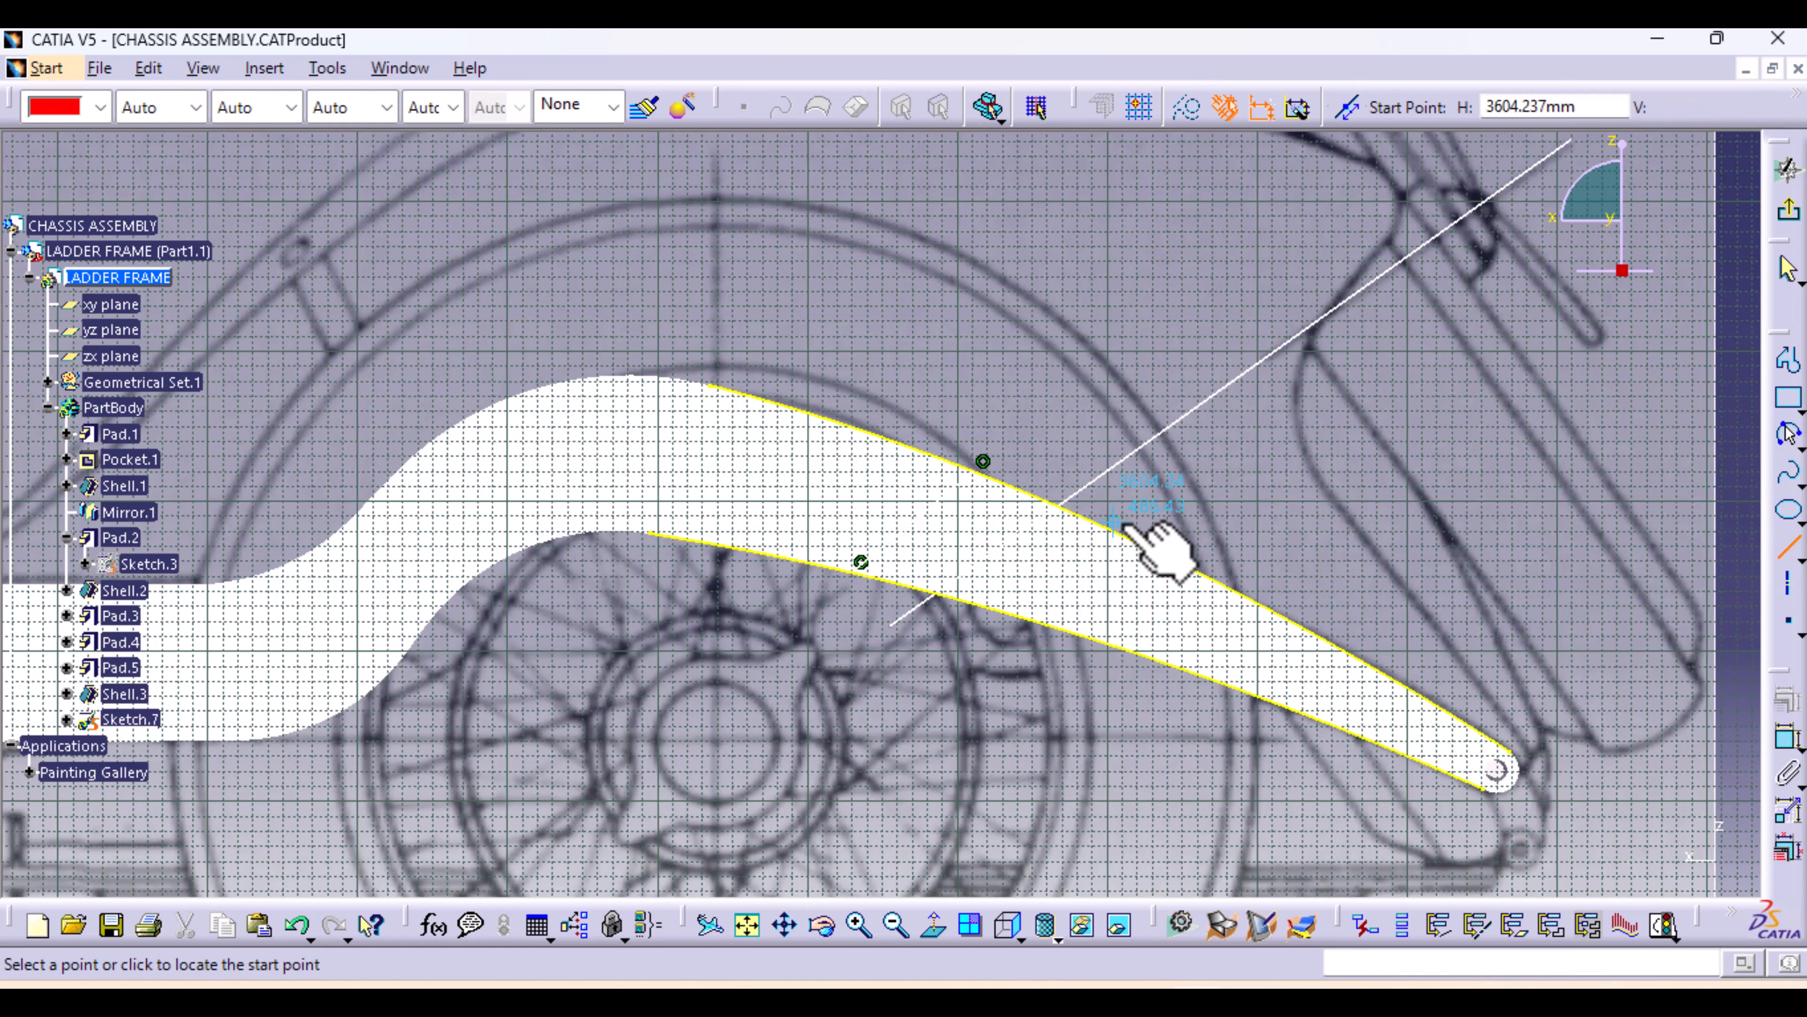
left_click(1106, 532)
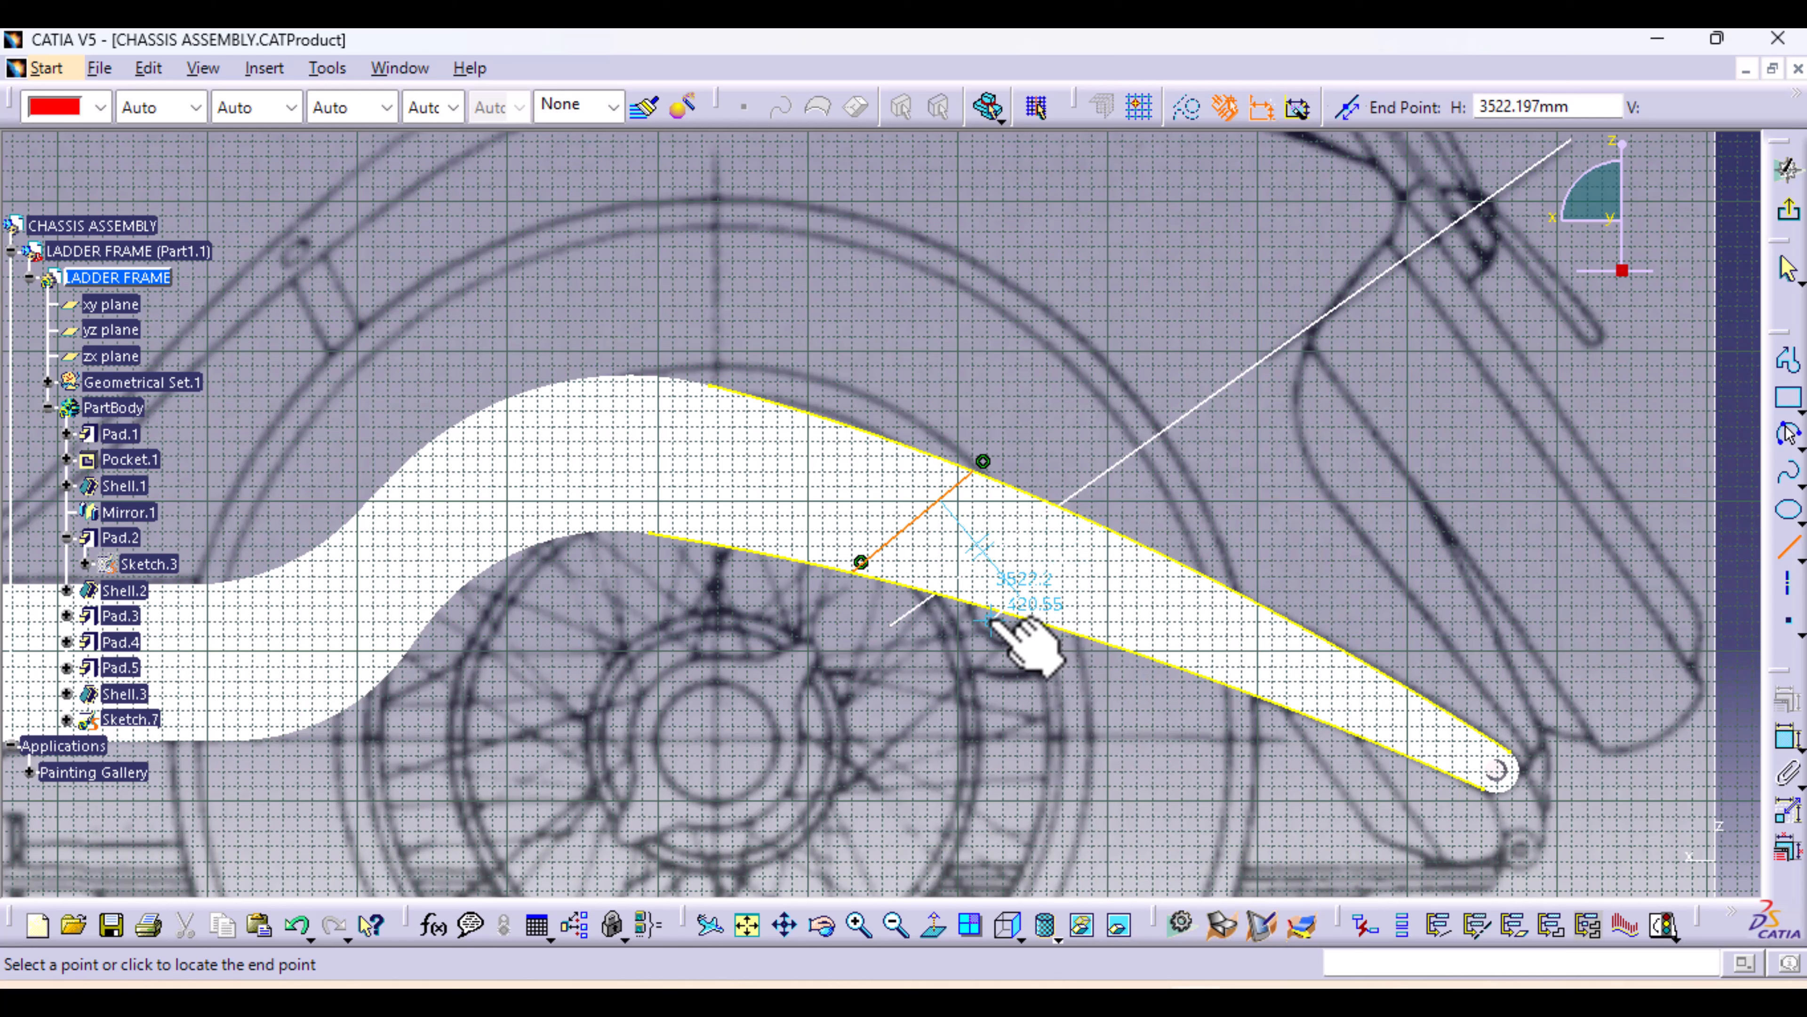
left_click(1007, 603)
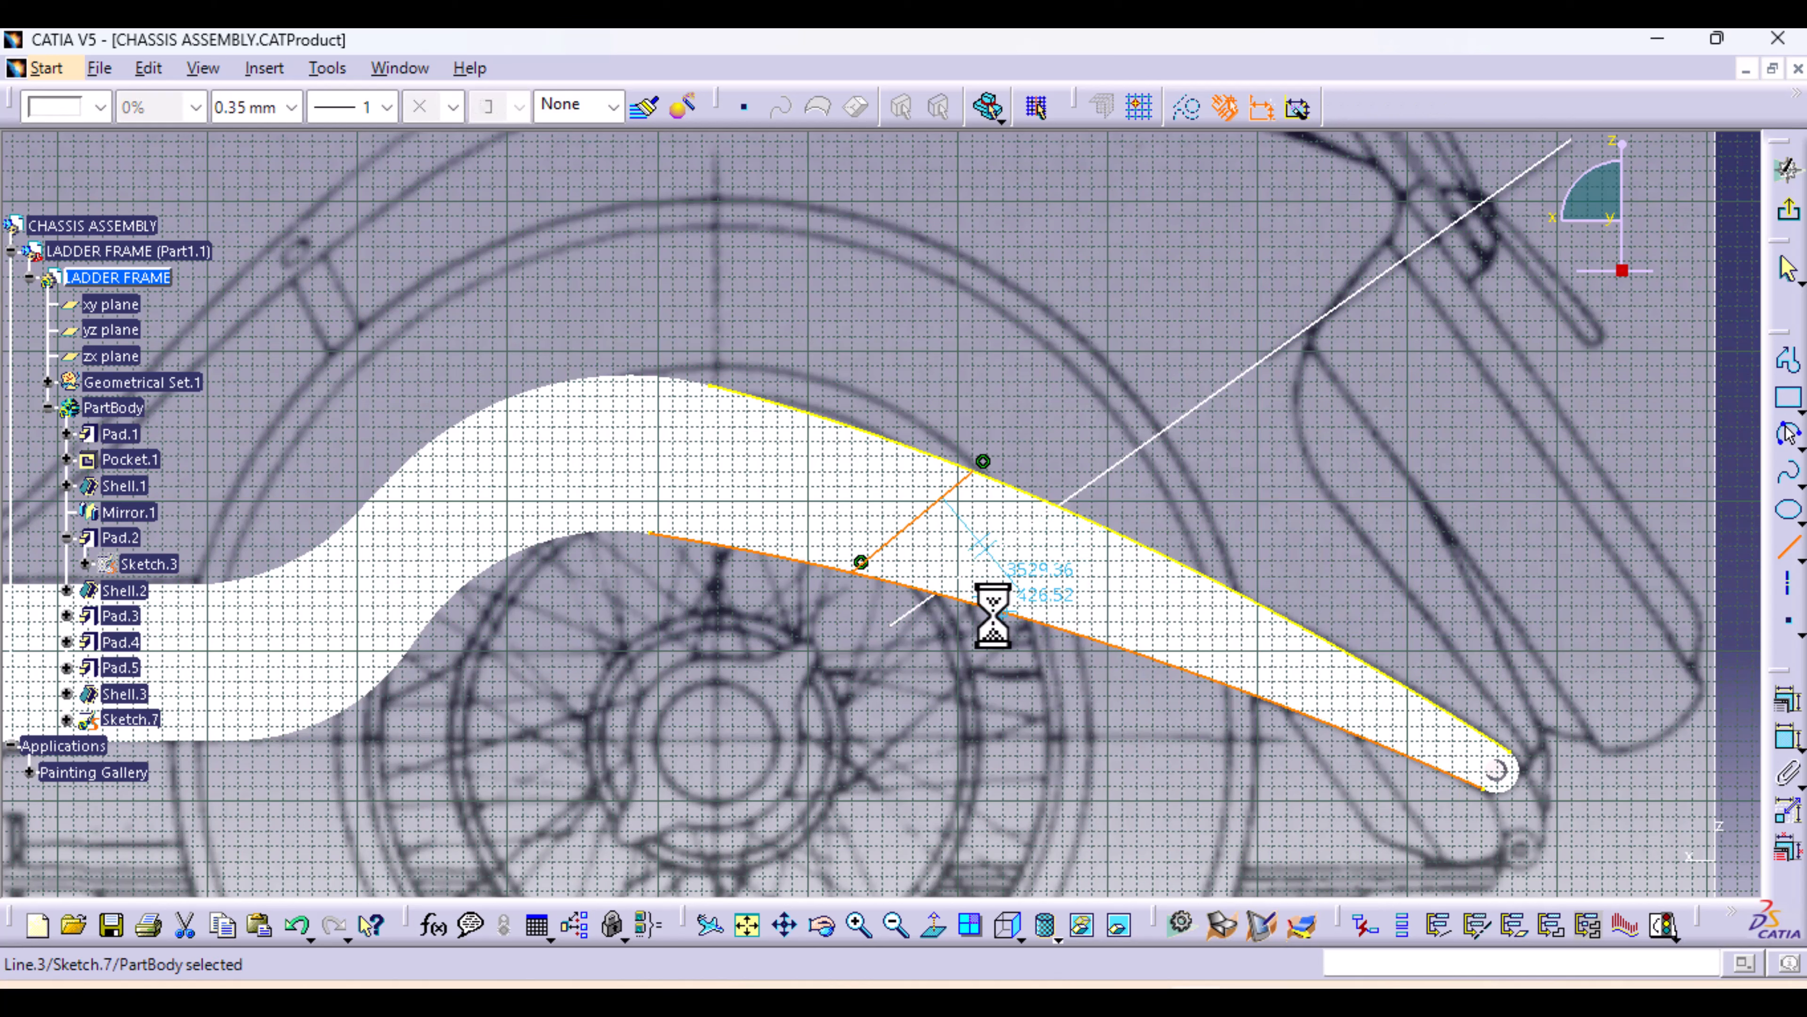
left_click(907, 529)
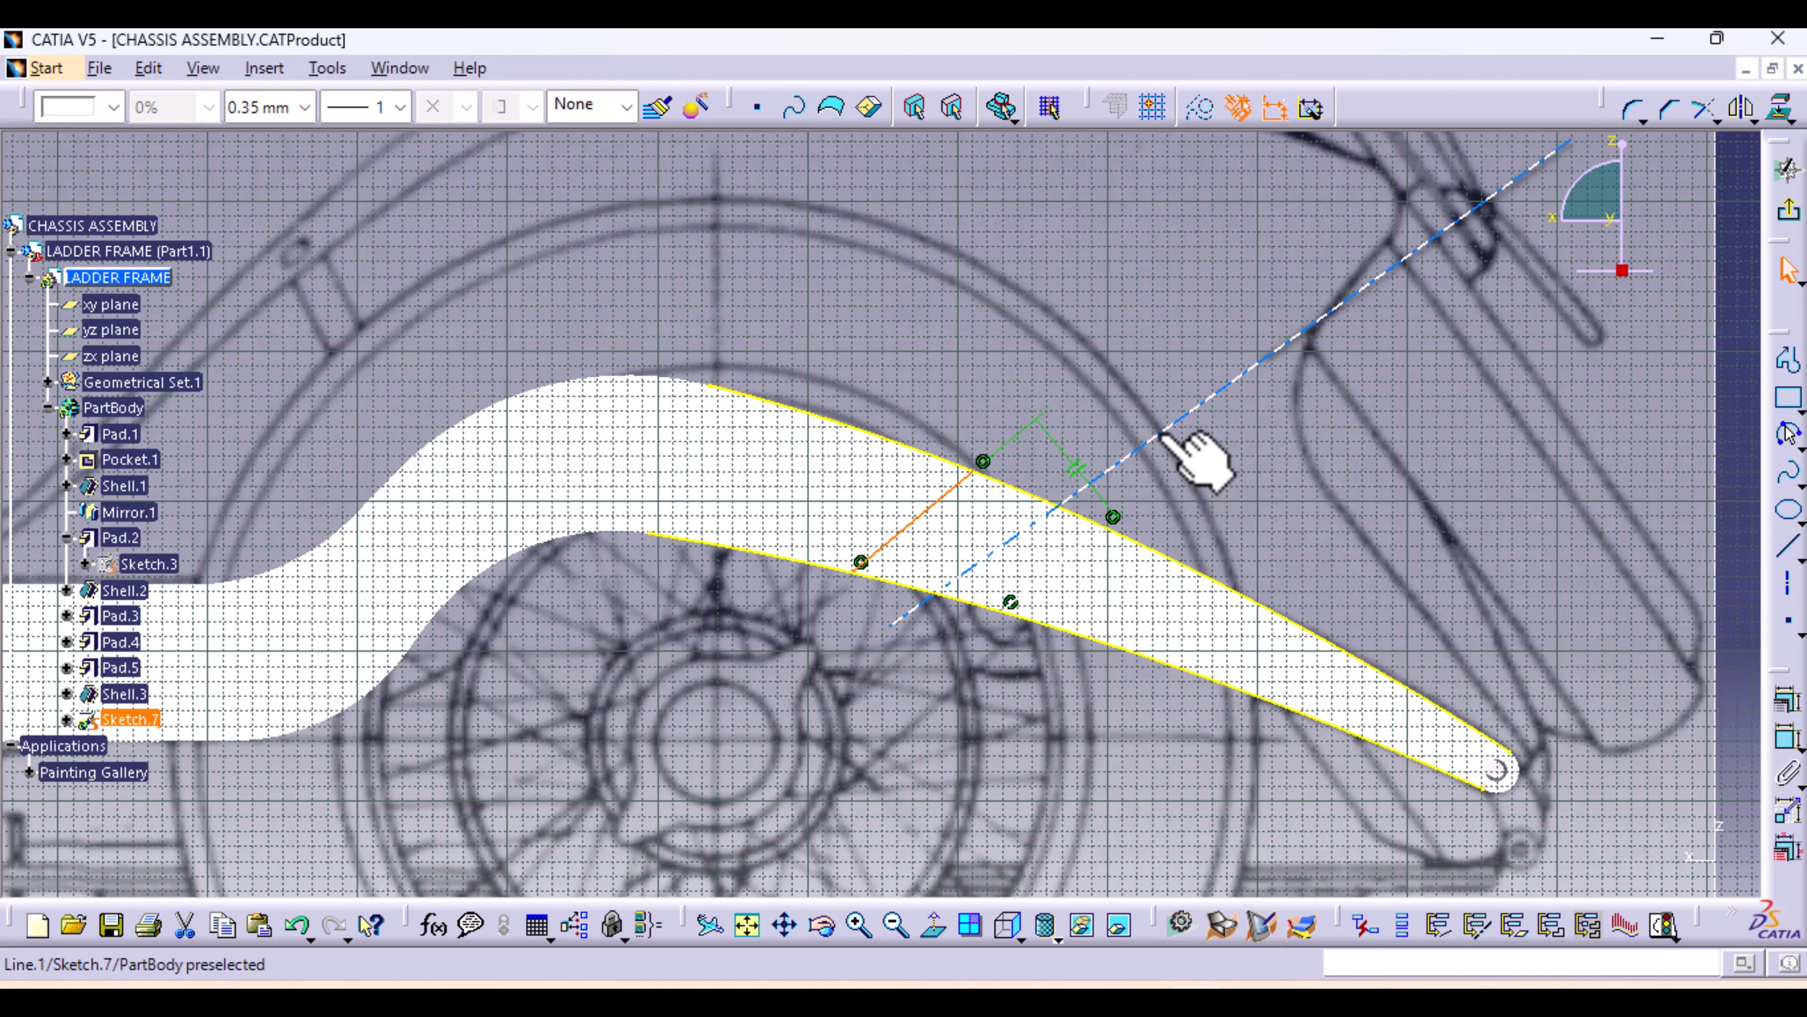
left_click(1174, 422, "ctrl")
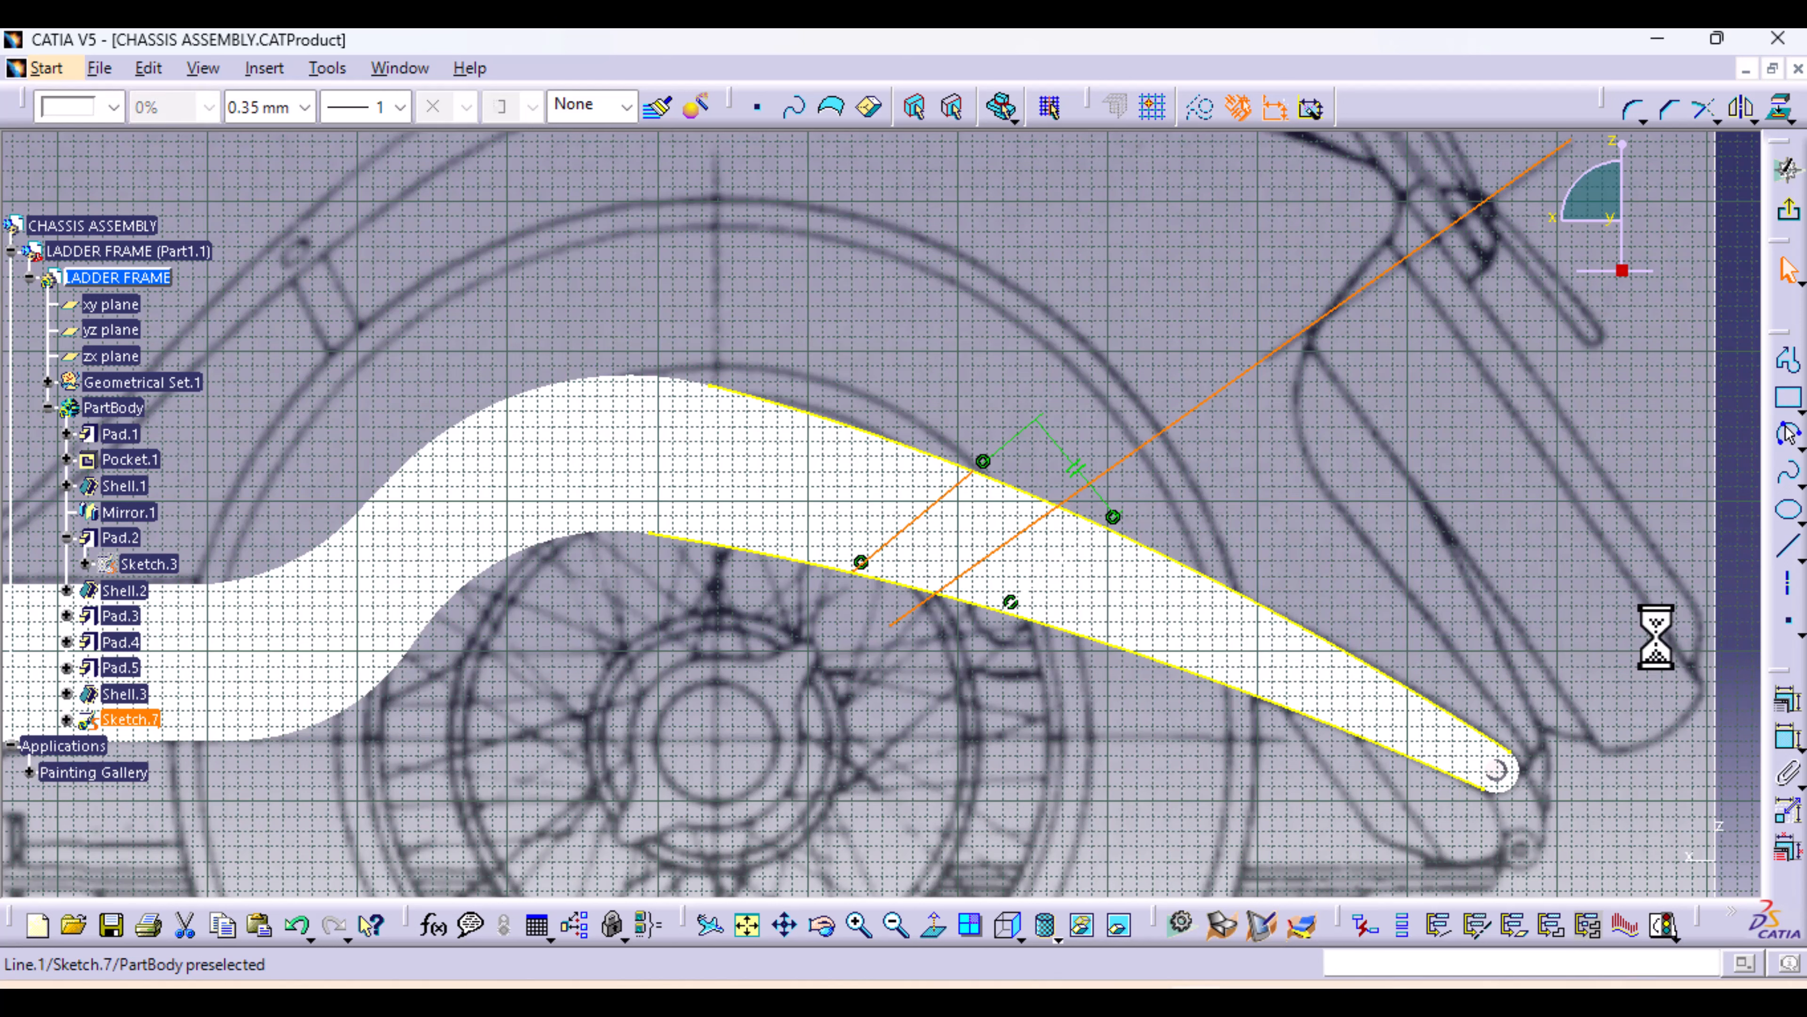
left_click(1788, 709)
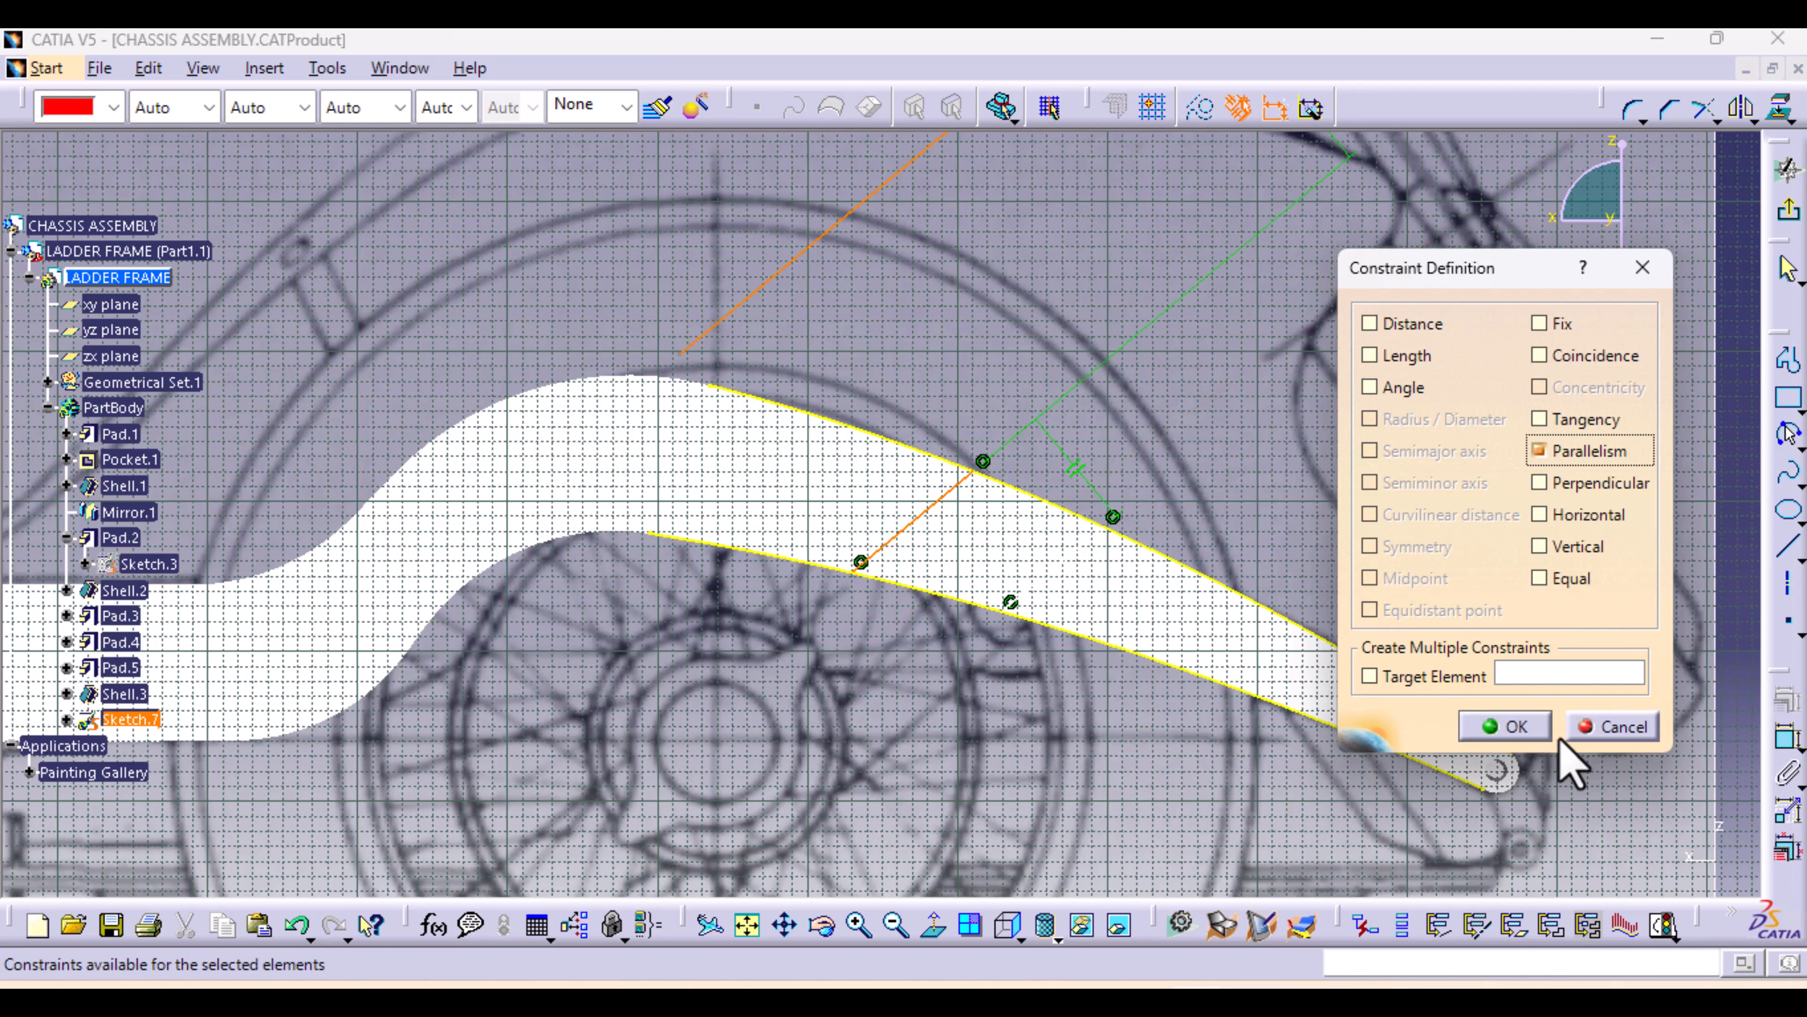
left_click(1602, 732)
Fix the long slanted line in place and constrain the two short lines parallel to it
mouse_move(1068, 769)
middle_mouse_down()
mouse_move(1008, 747)
mouse_move(1002, 546)
mouse_move(778, 460)
middle_mouse_up()
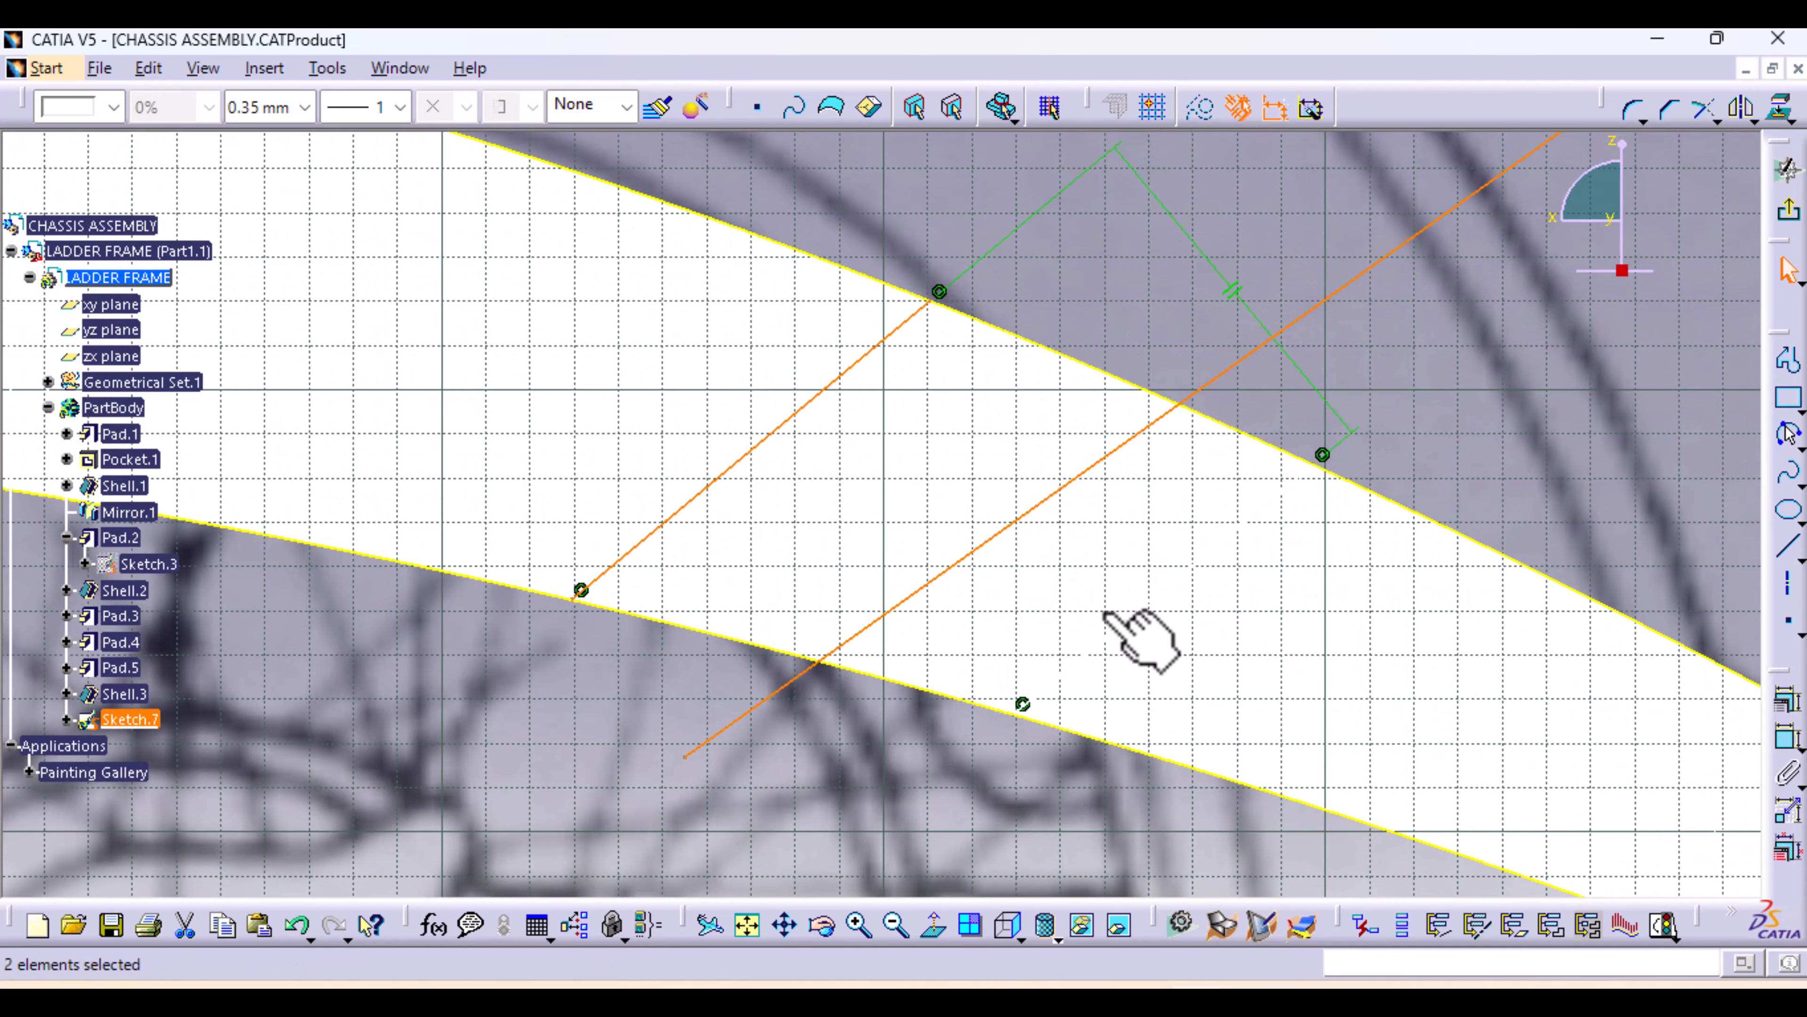
left_click(1102, 639)
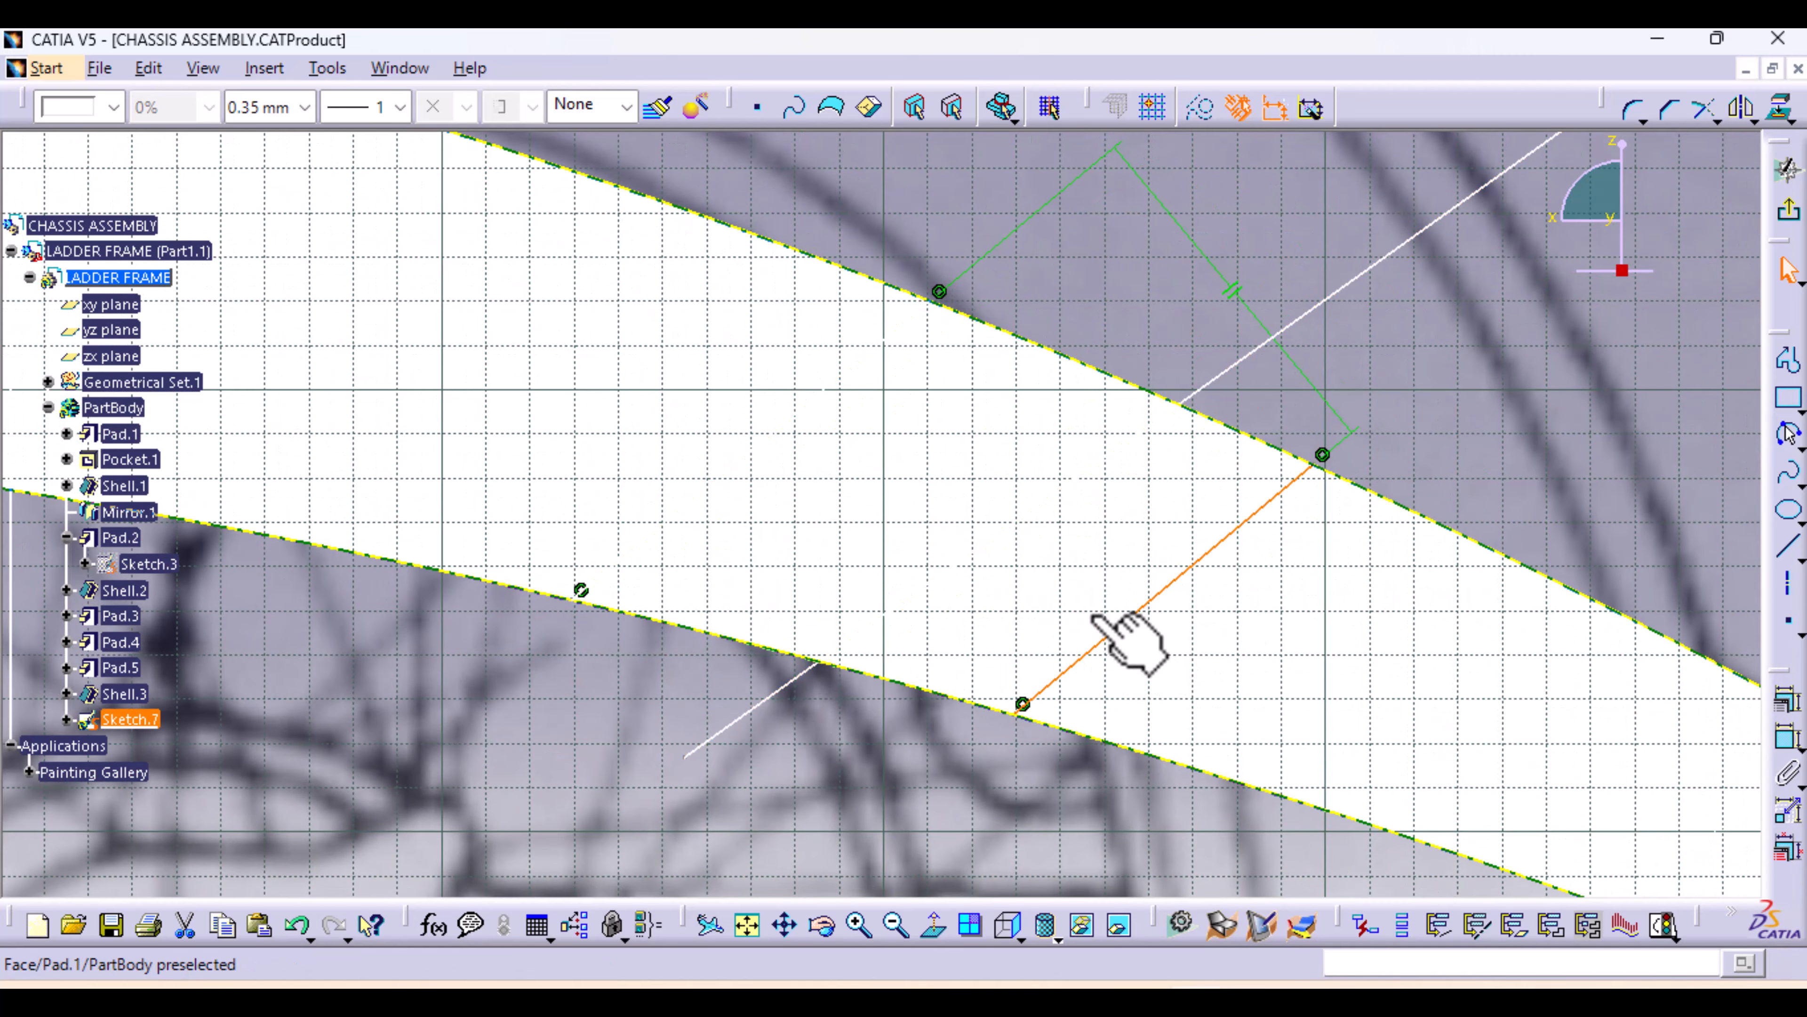
left_click(1051, 495, "ctrl")
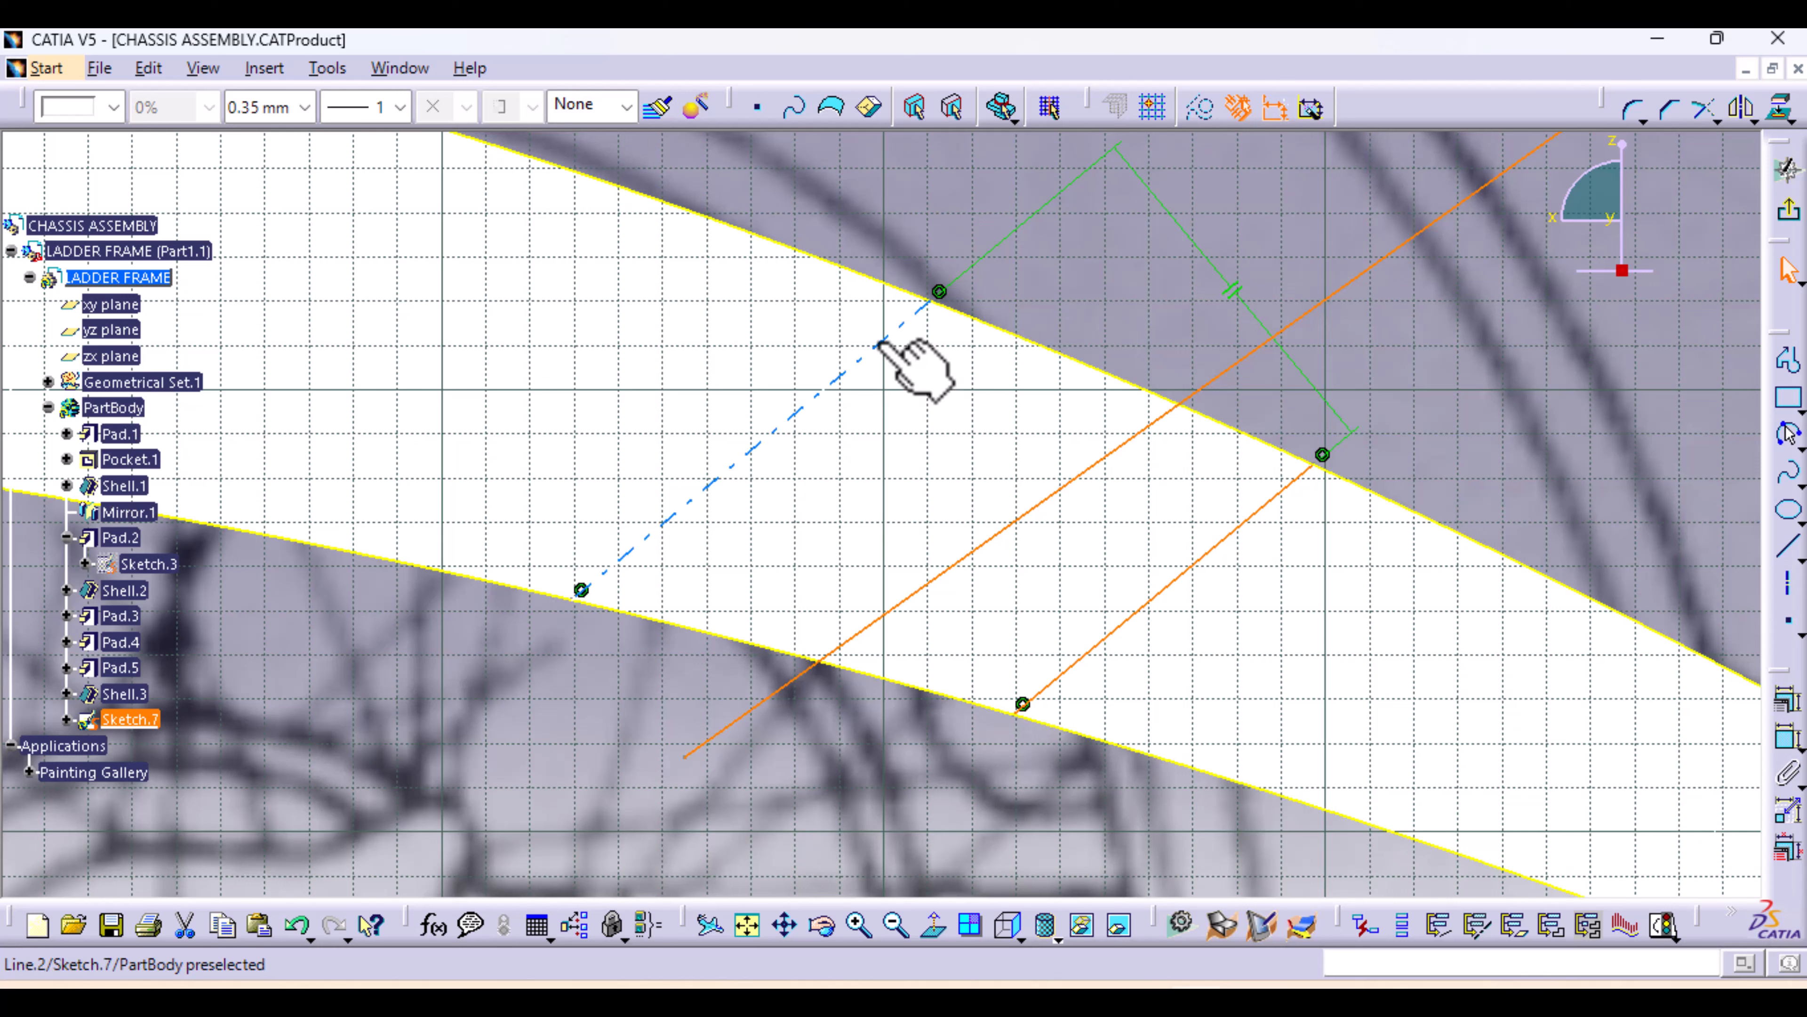
left_click(895, 329, "ctrl")
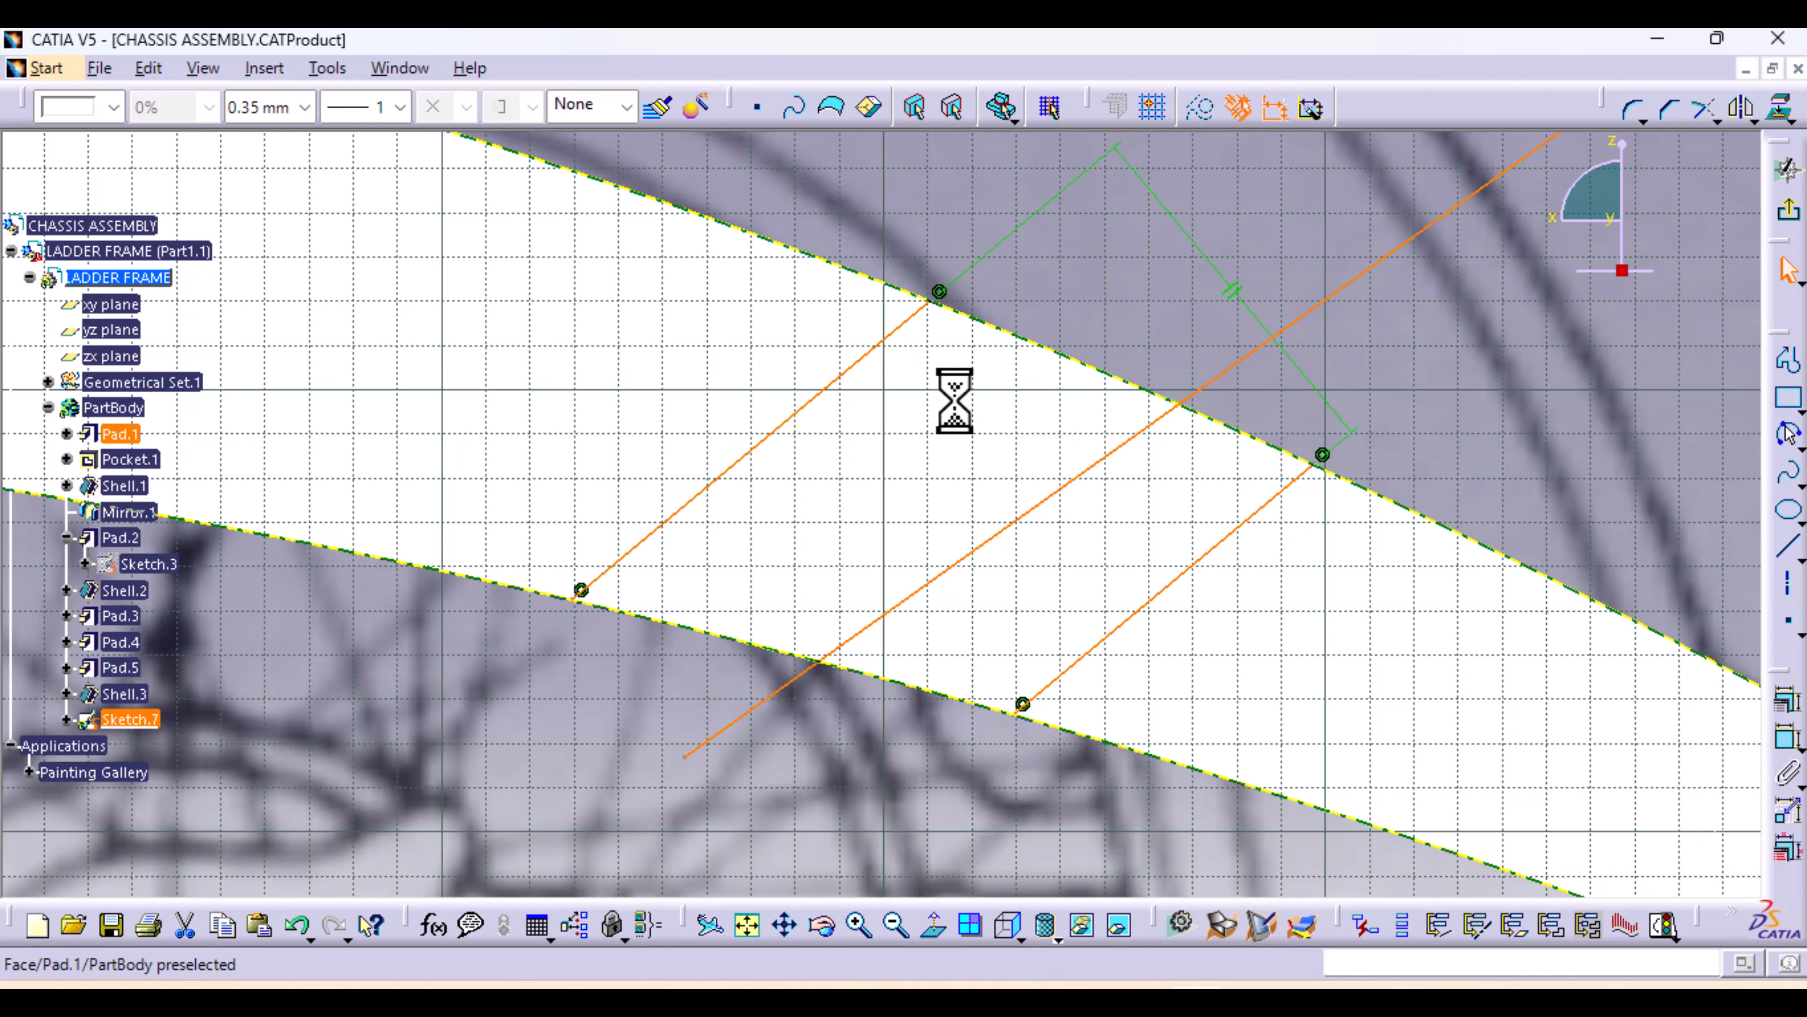
left_click(1363, 299)
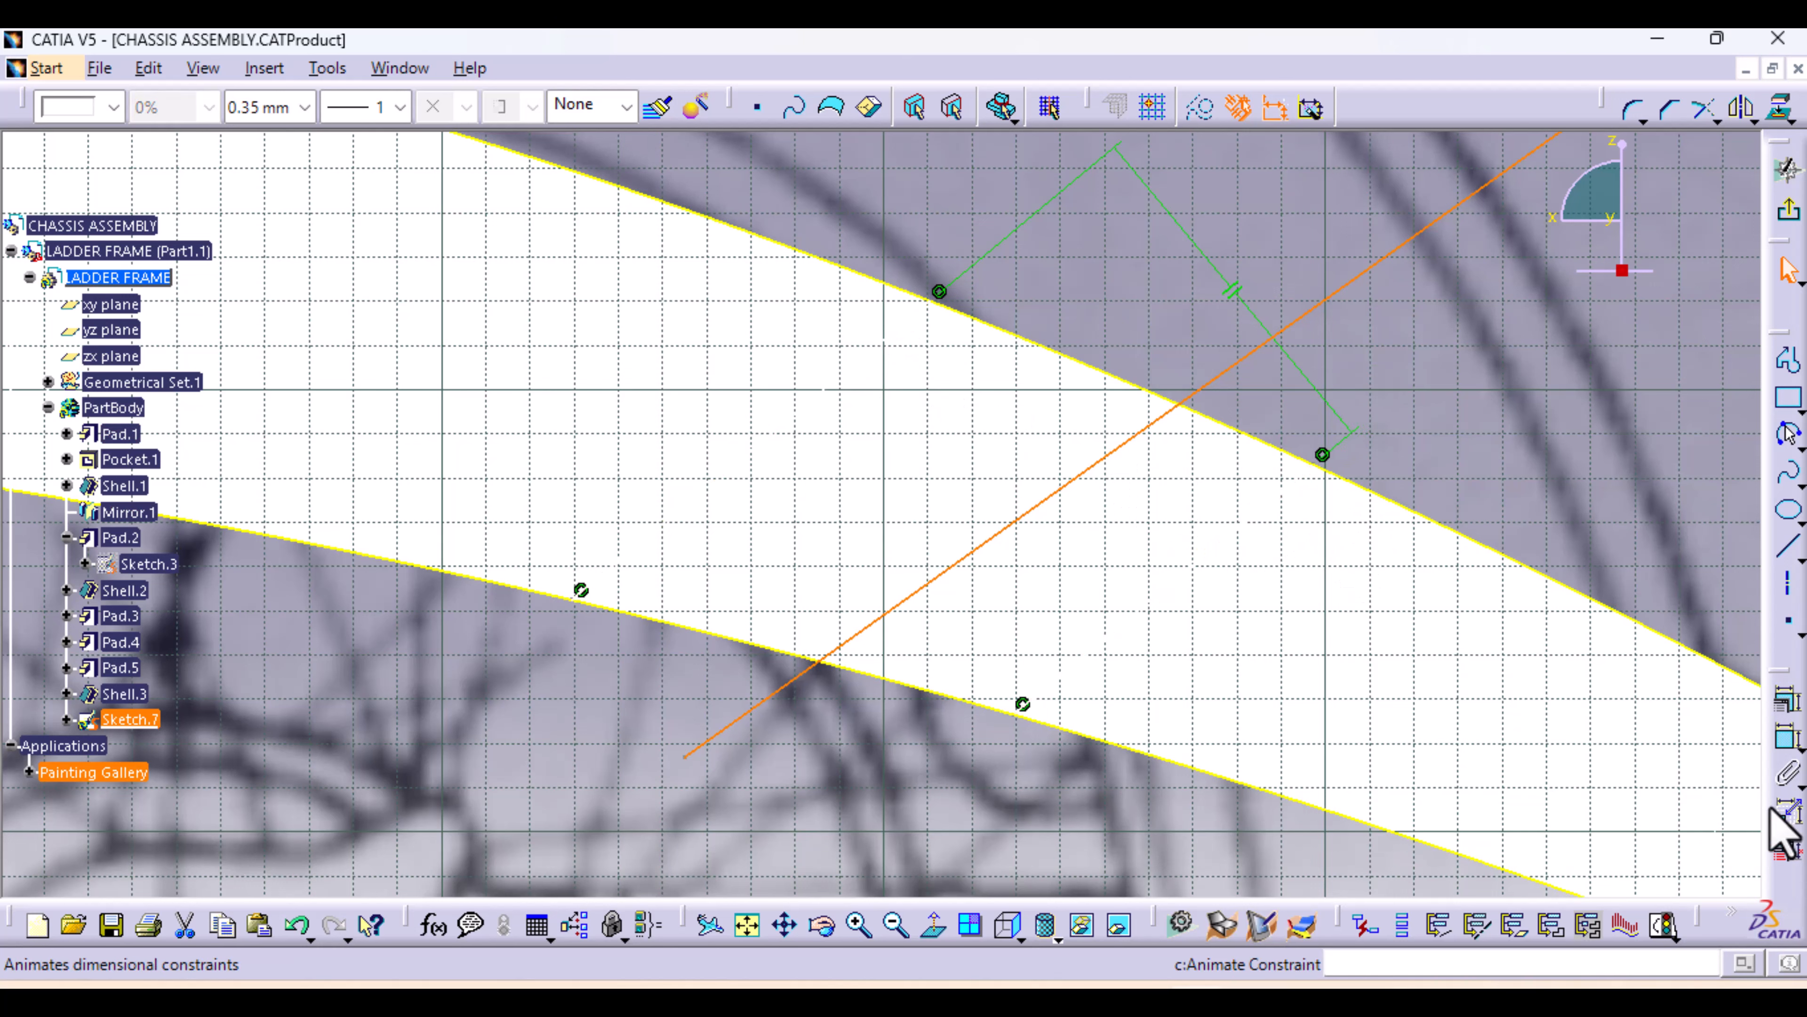
left_click(1785, 701)
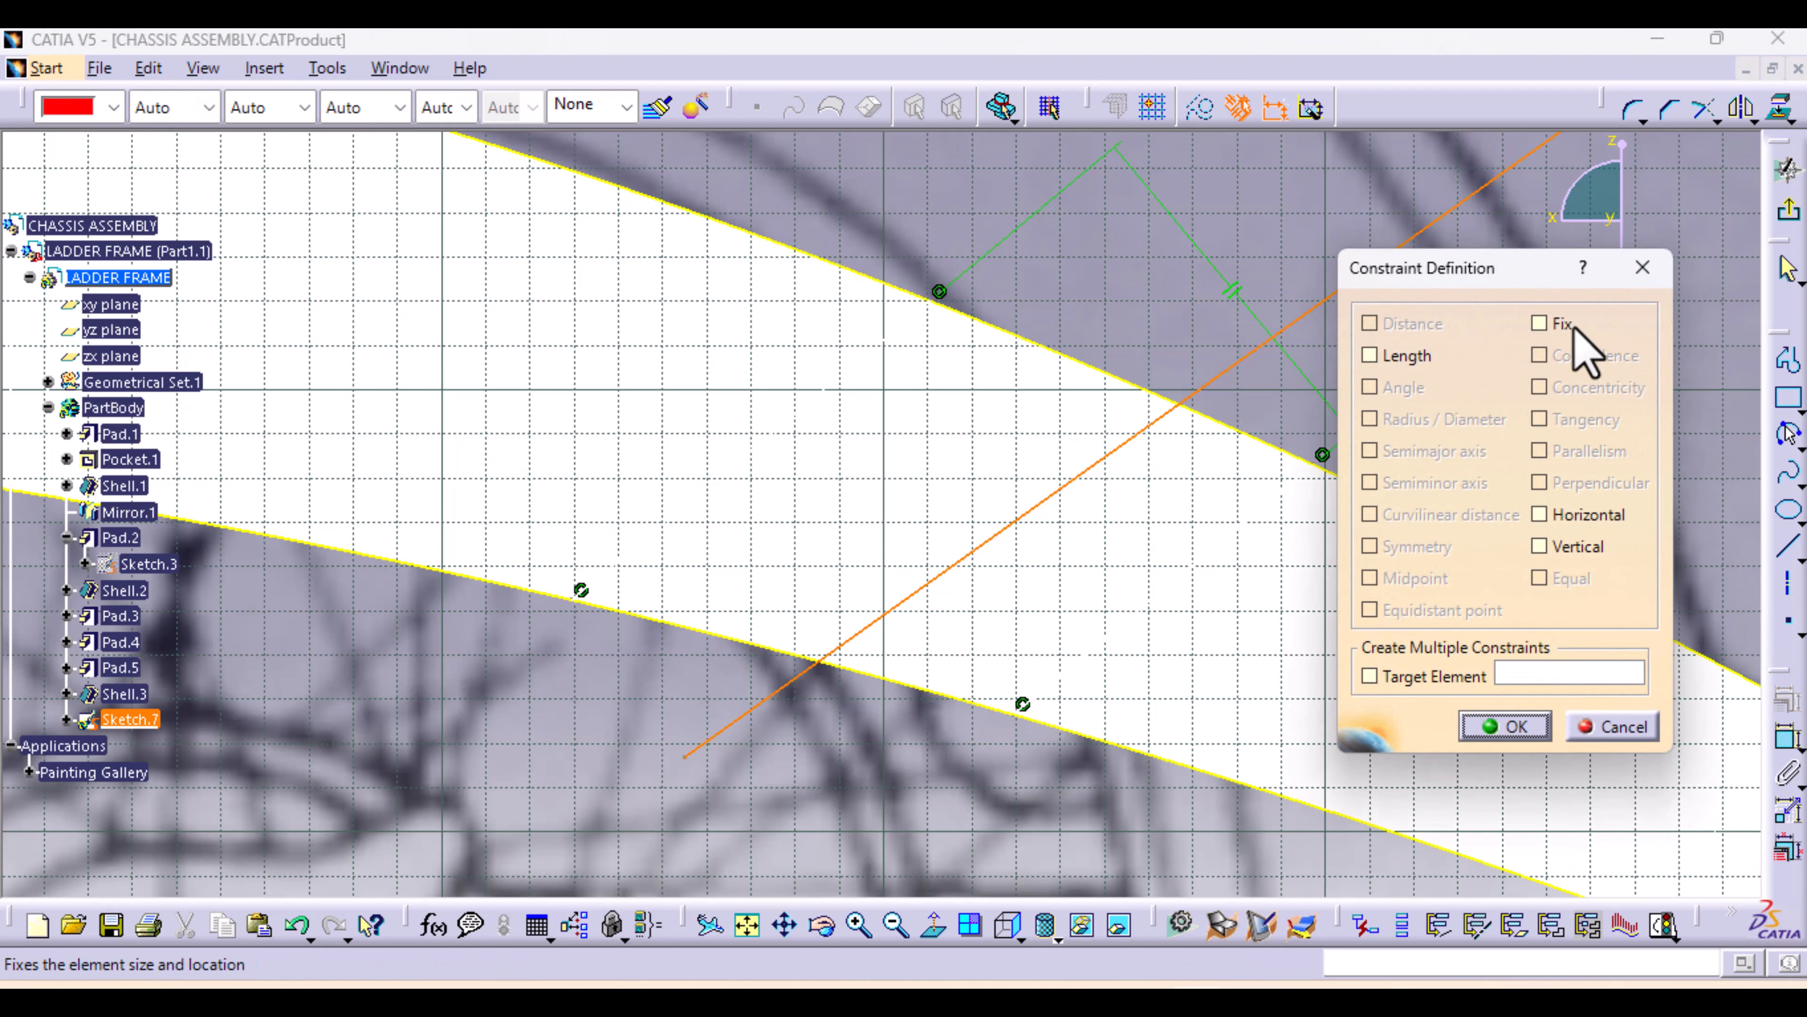
left_click(1551, 324)
left_click(1508, 727)
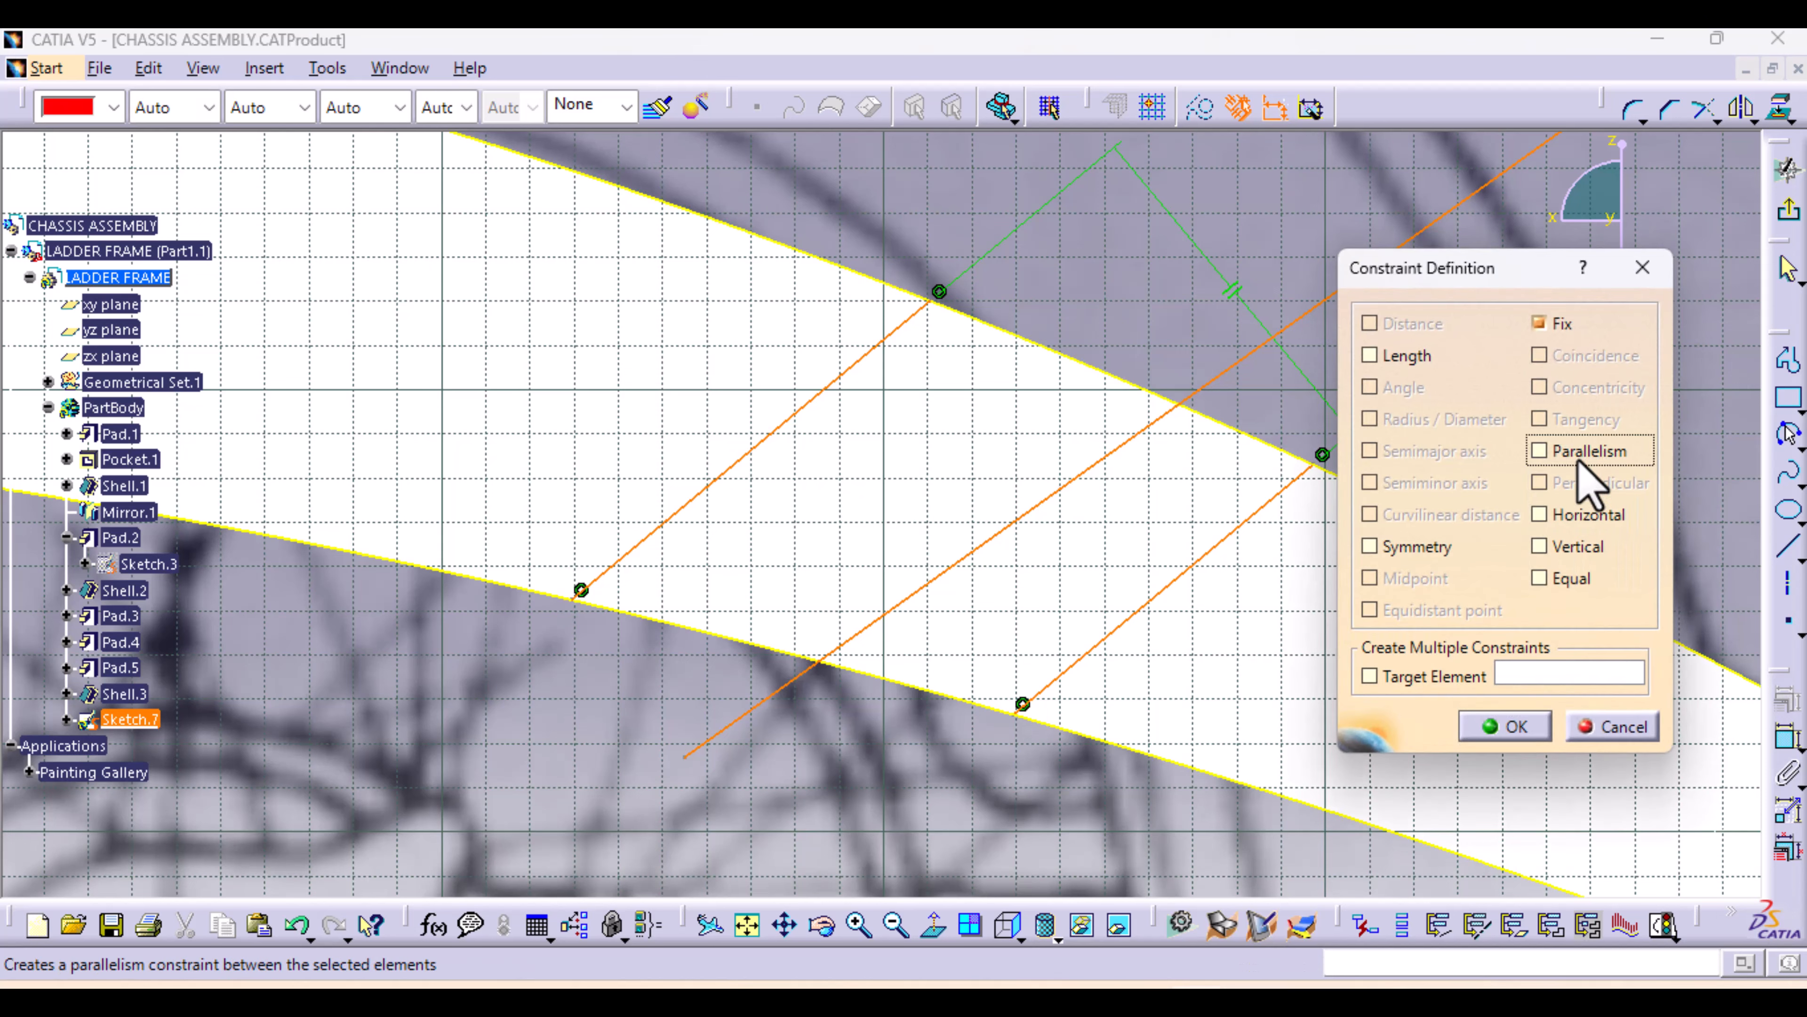
left_click(1579, 455)
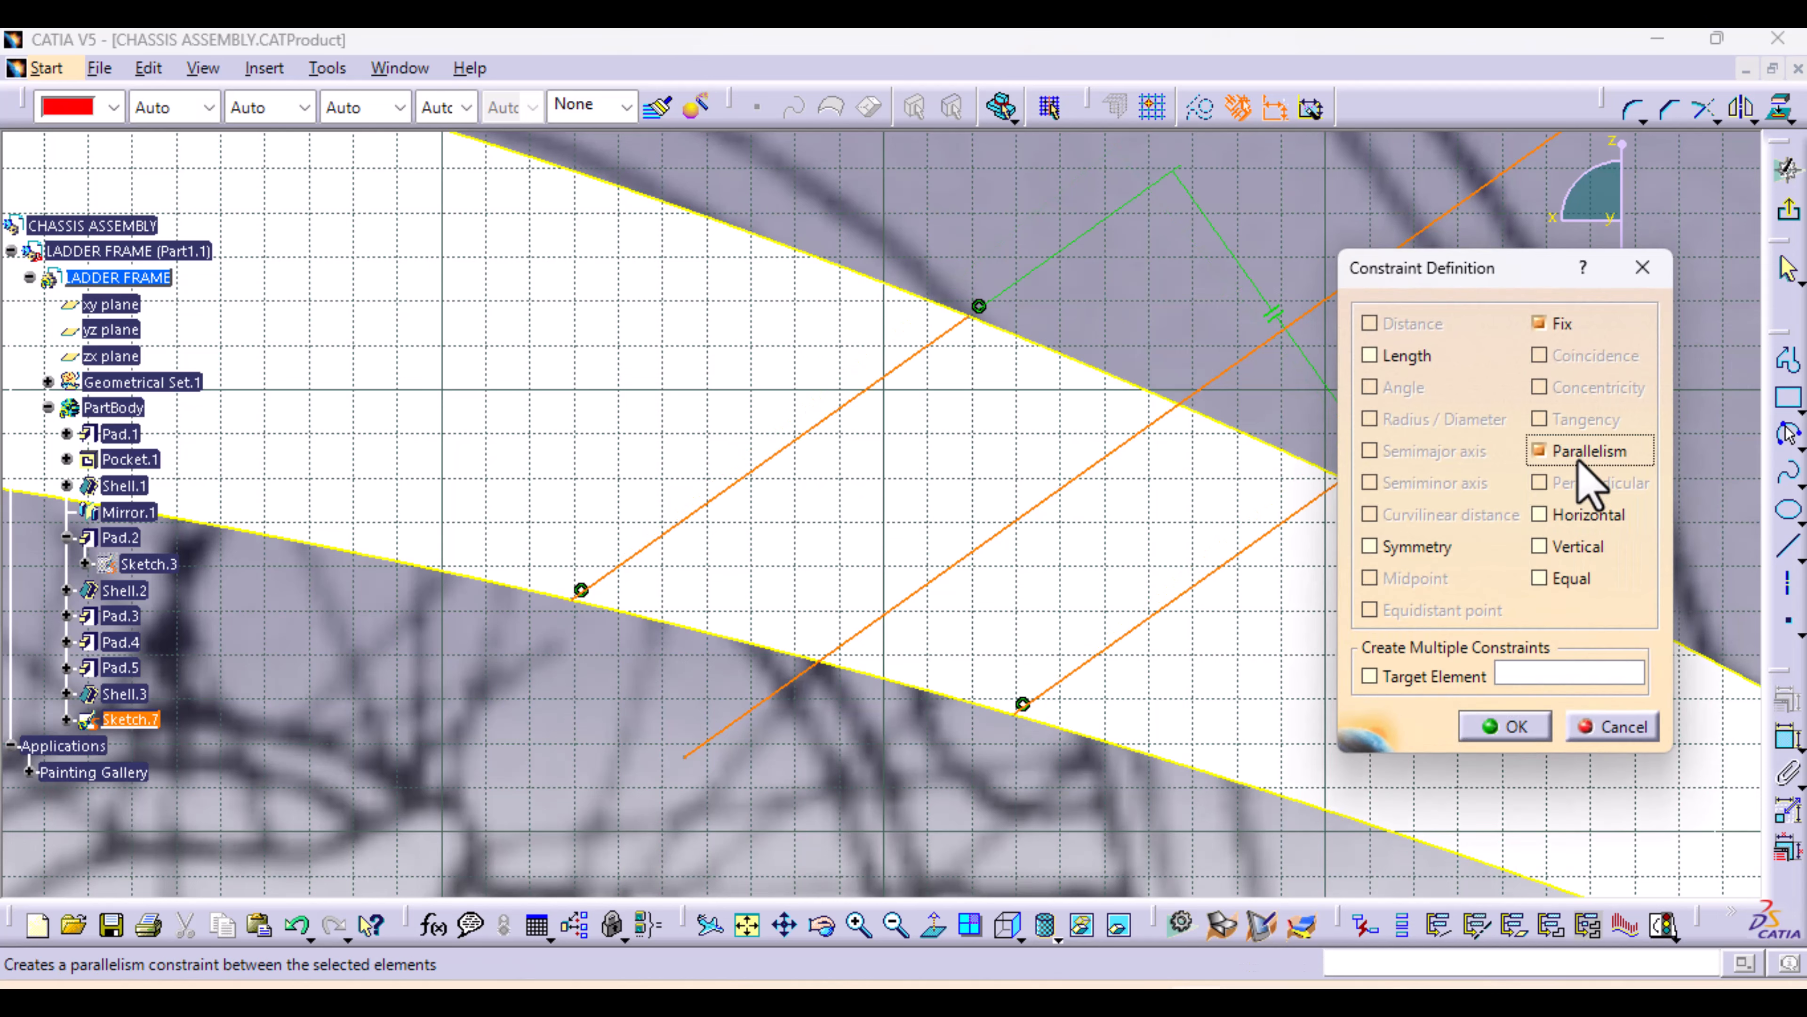
left_click(1521, 728)
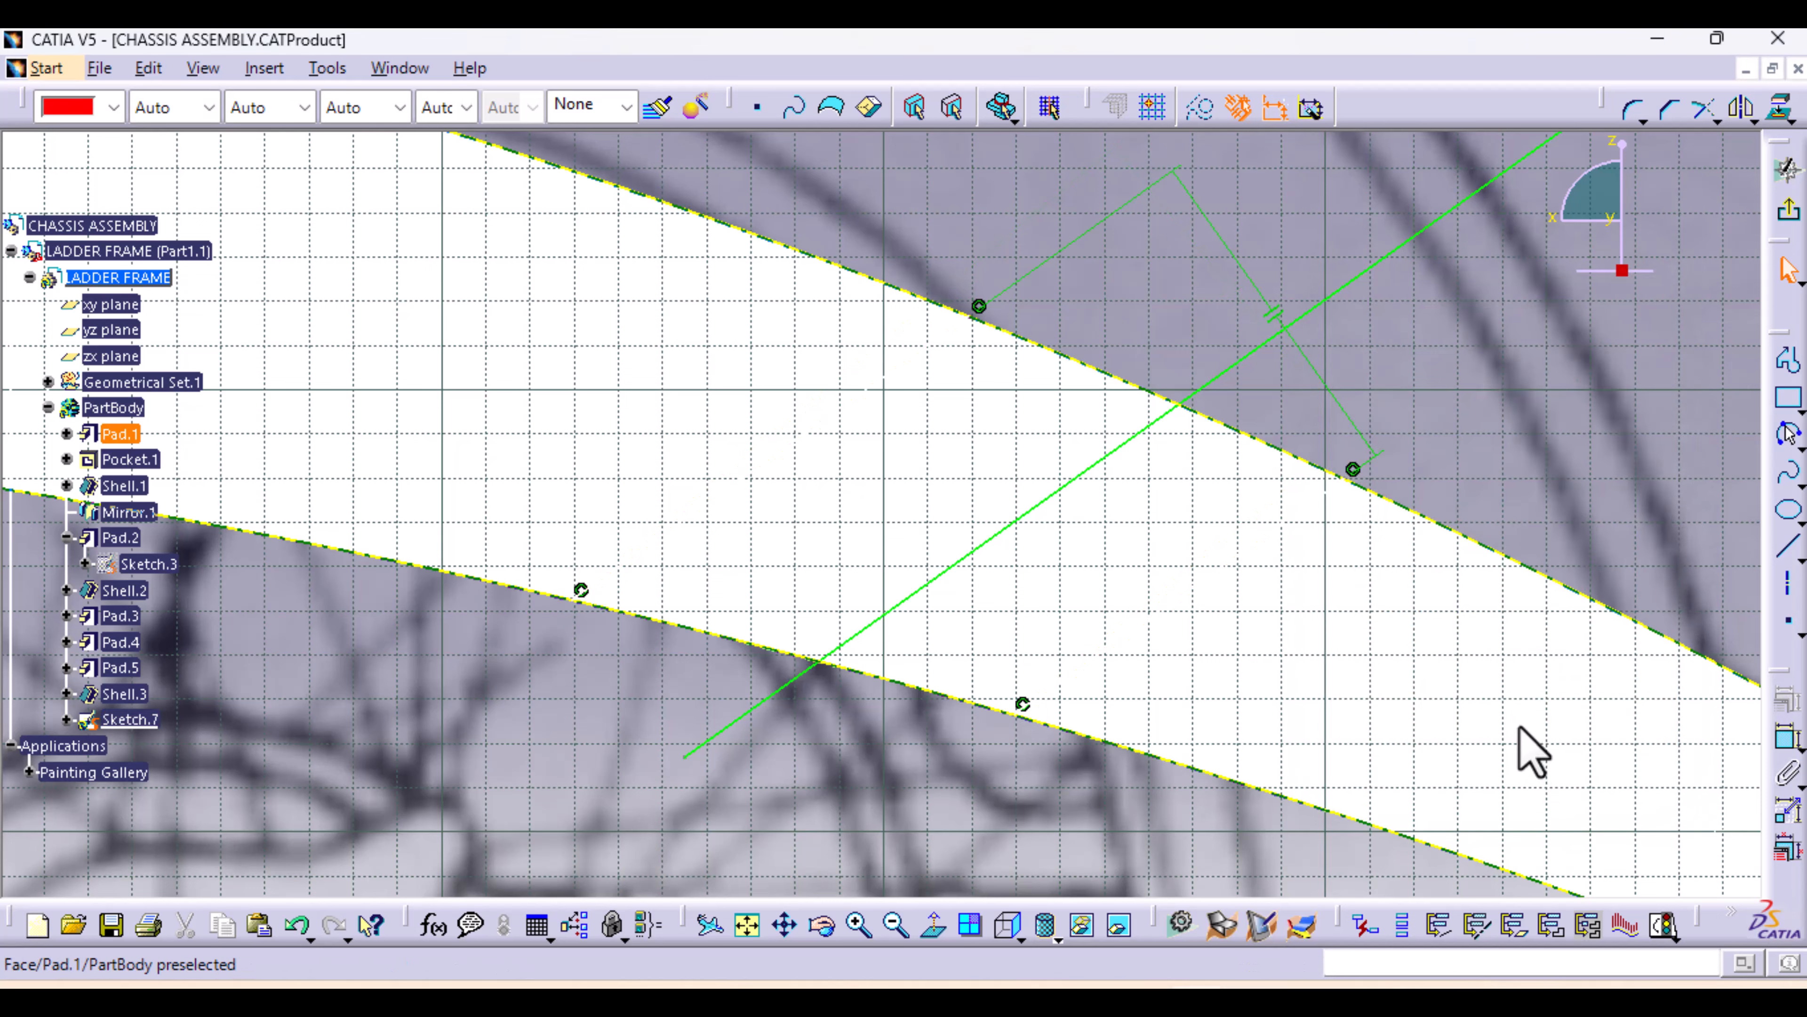
middle_click_drag(1112, 671, 1122, 767)
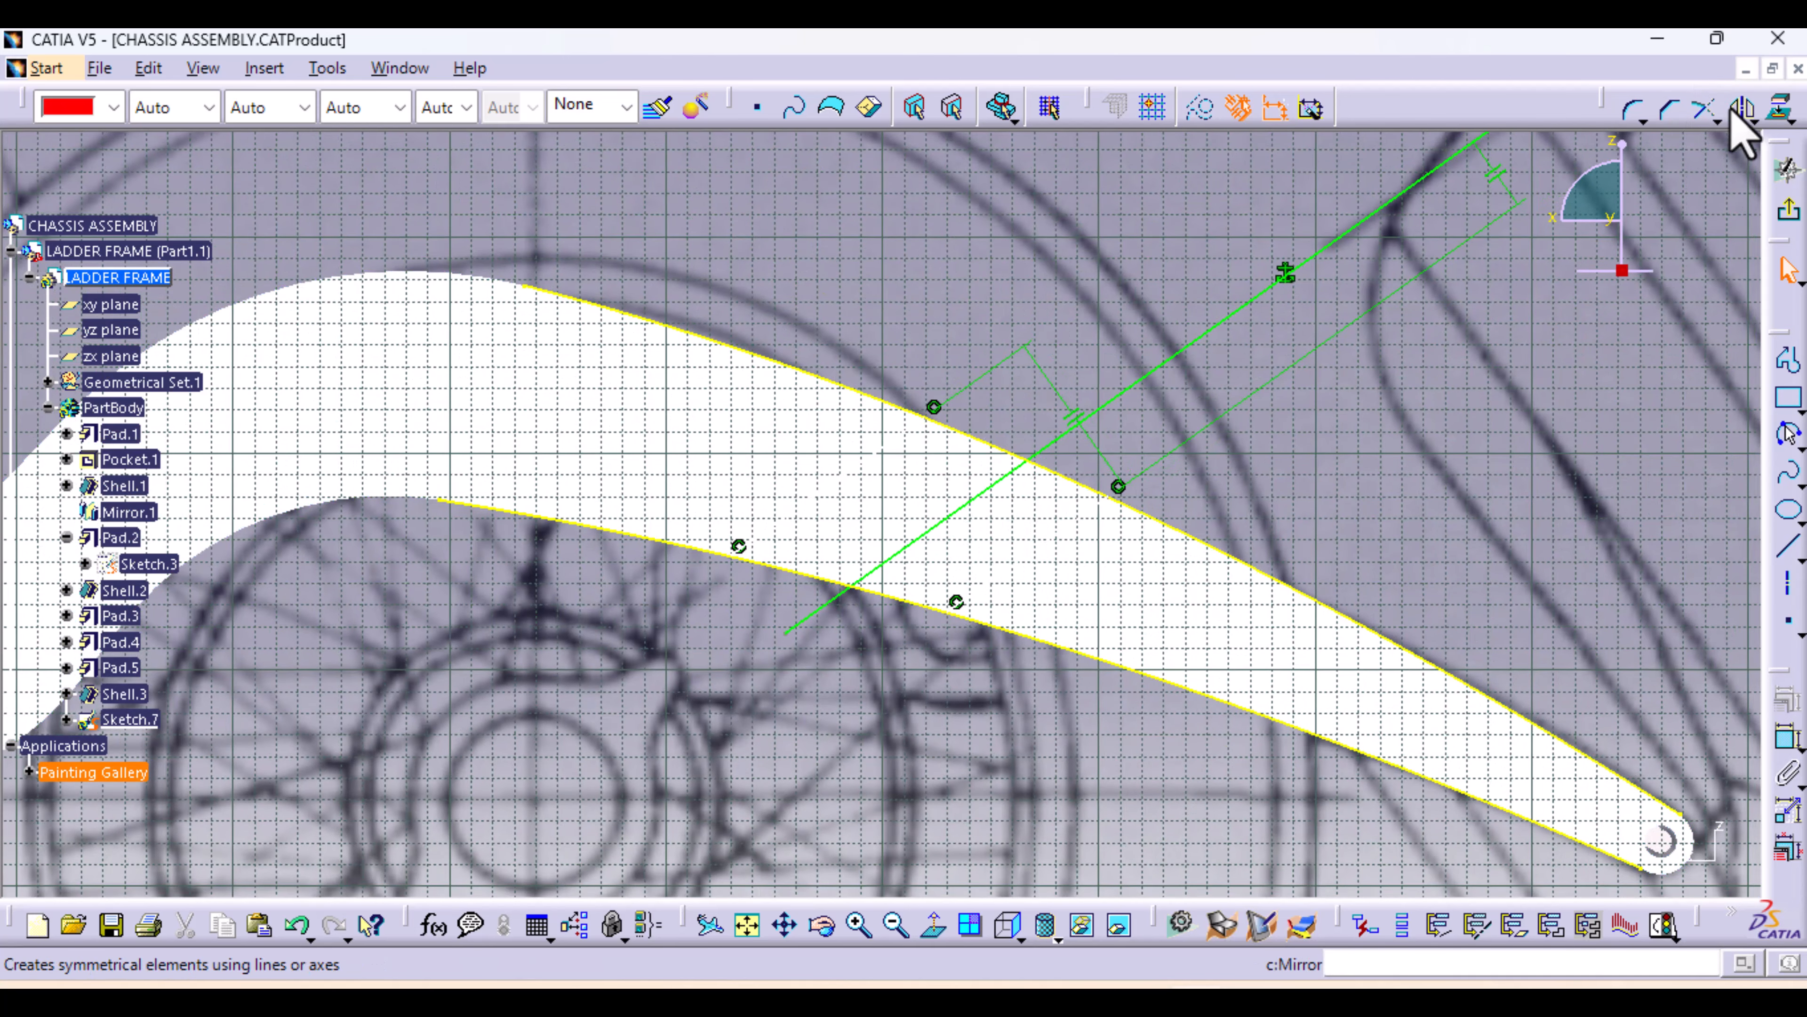
left_click(1716, 119)
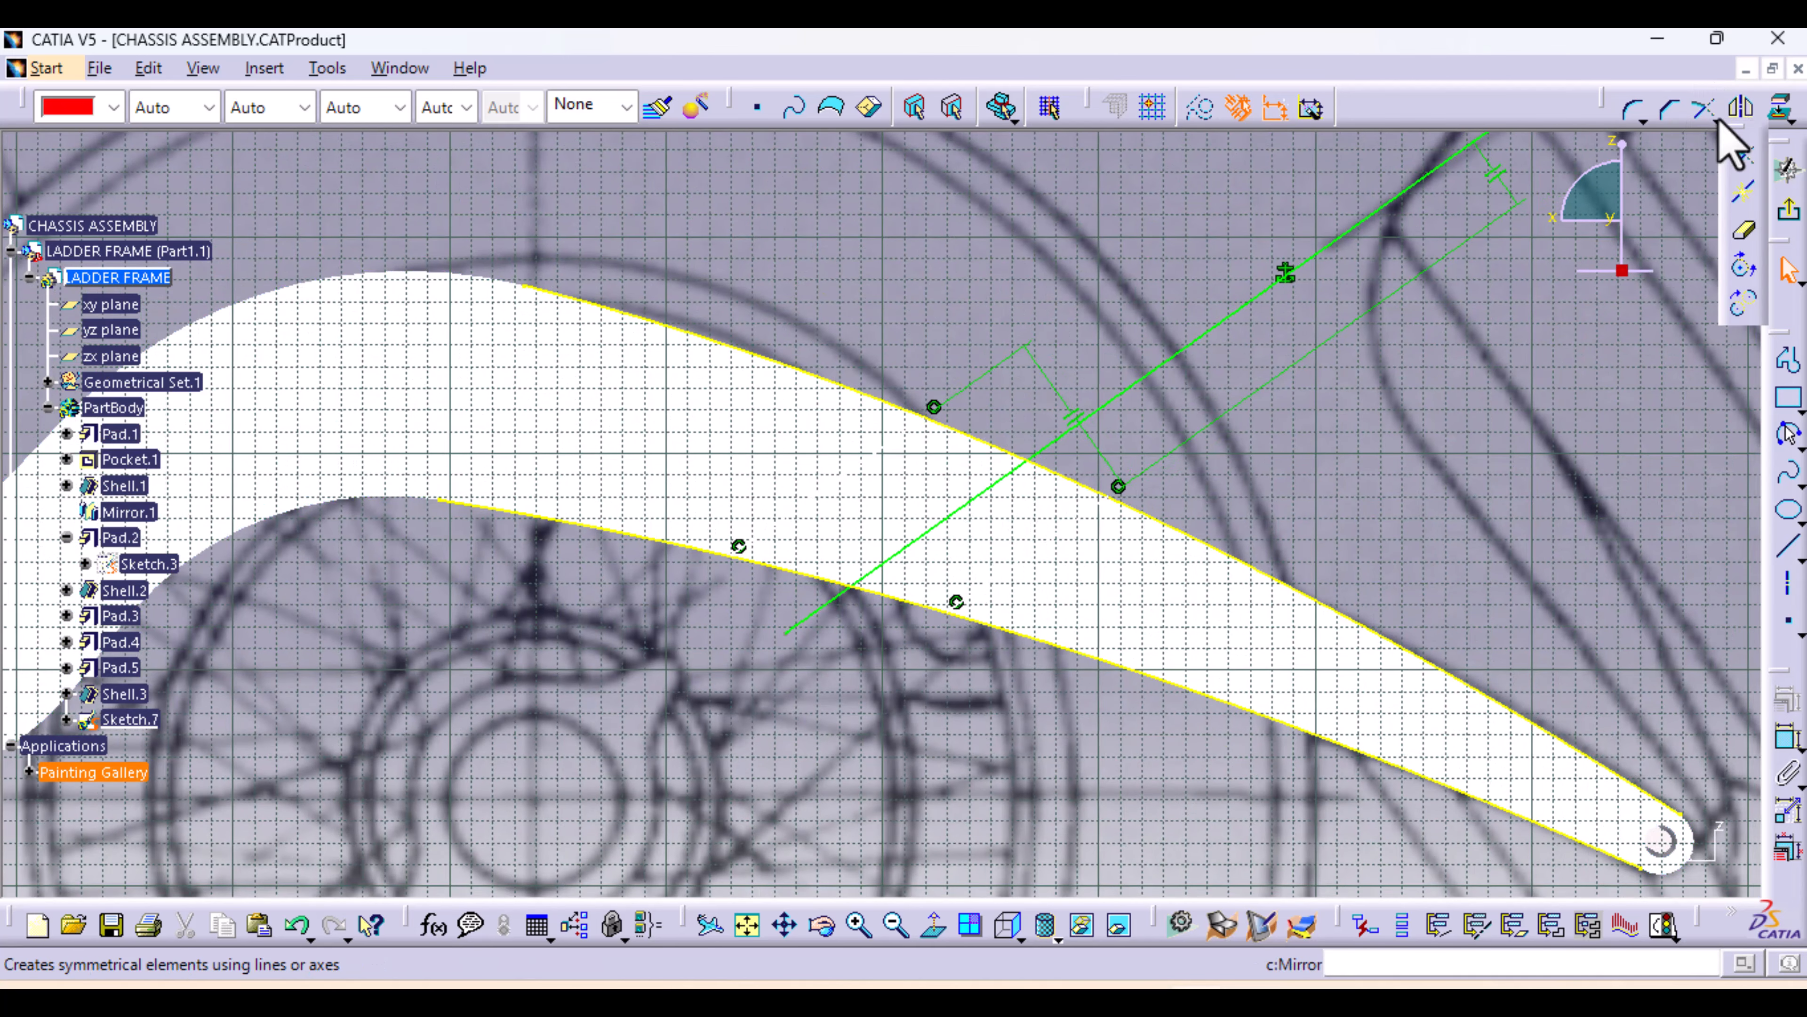
left_click(1740, 234)
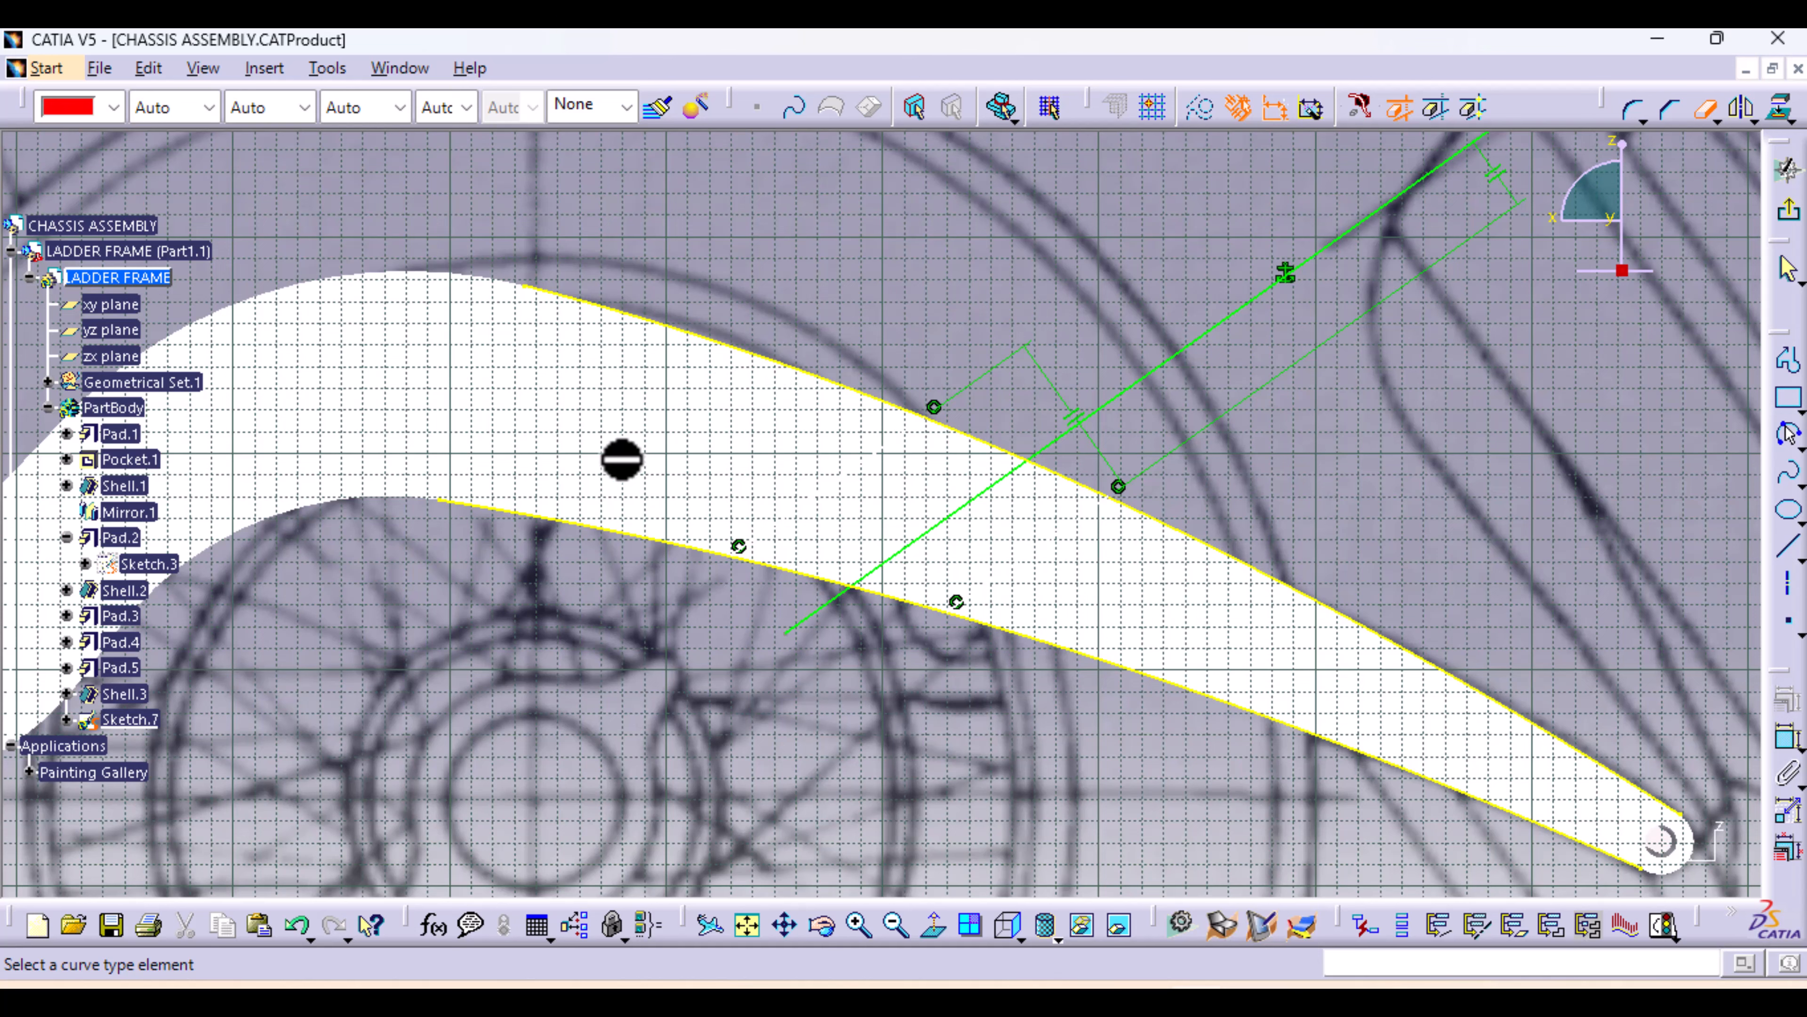
mouse_move(846, 677)
middle_mouse_down()
mouse_move(742, 553)
mouse_move(827, 701)
mouse_move(847, 512)
middle_mouse_up()
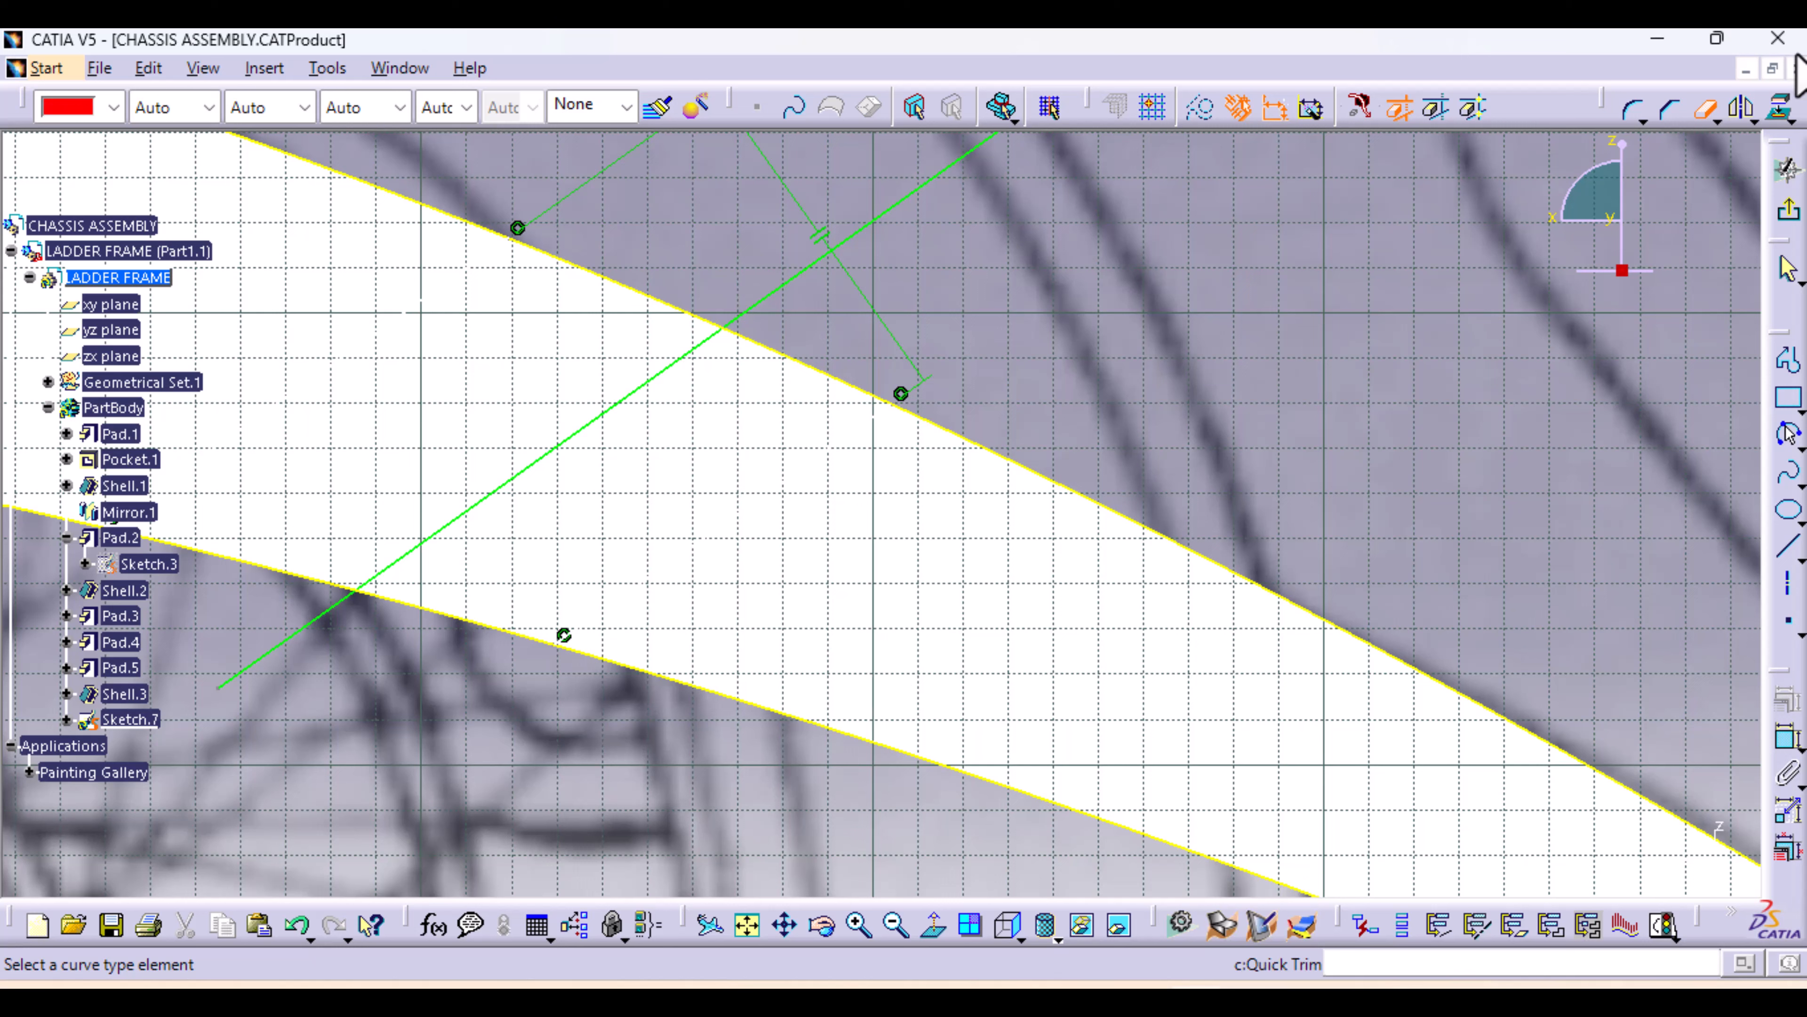
left_click(1703, 108)
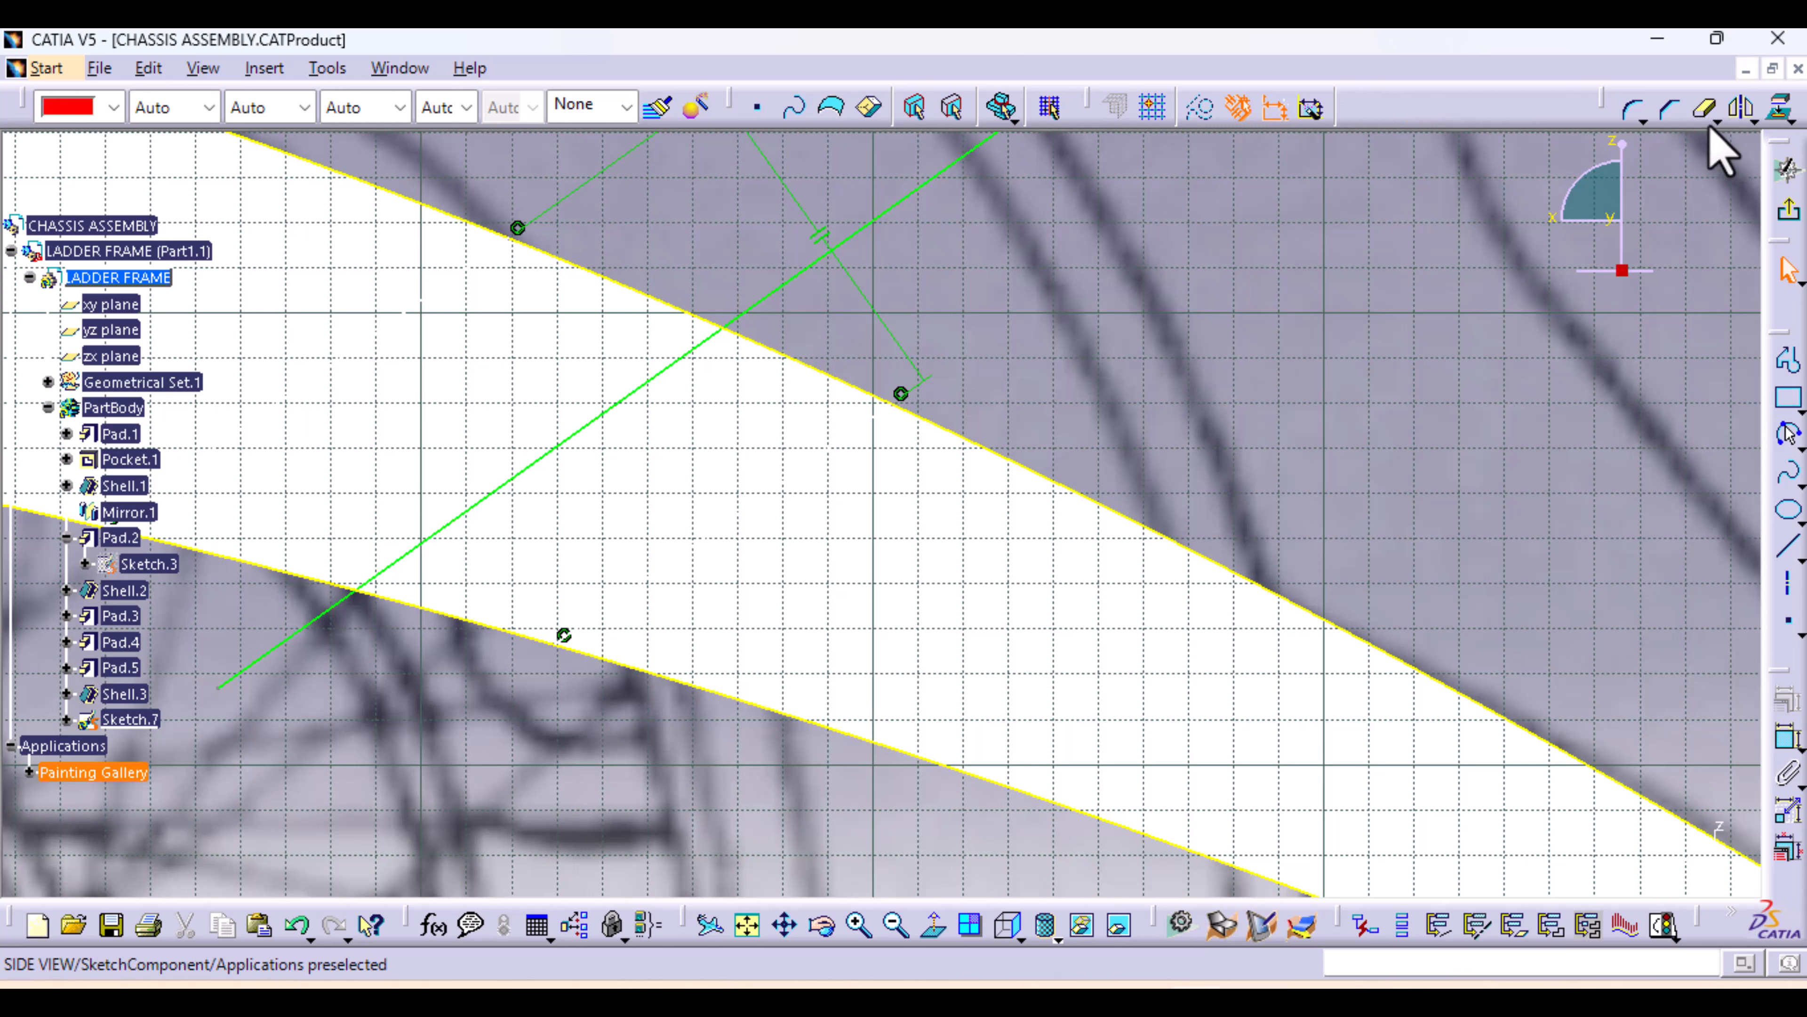
Trim the upper projected rail edge and the two short parallel lines against each other where they meet
left_click(1714, 119)
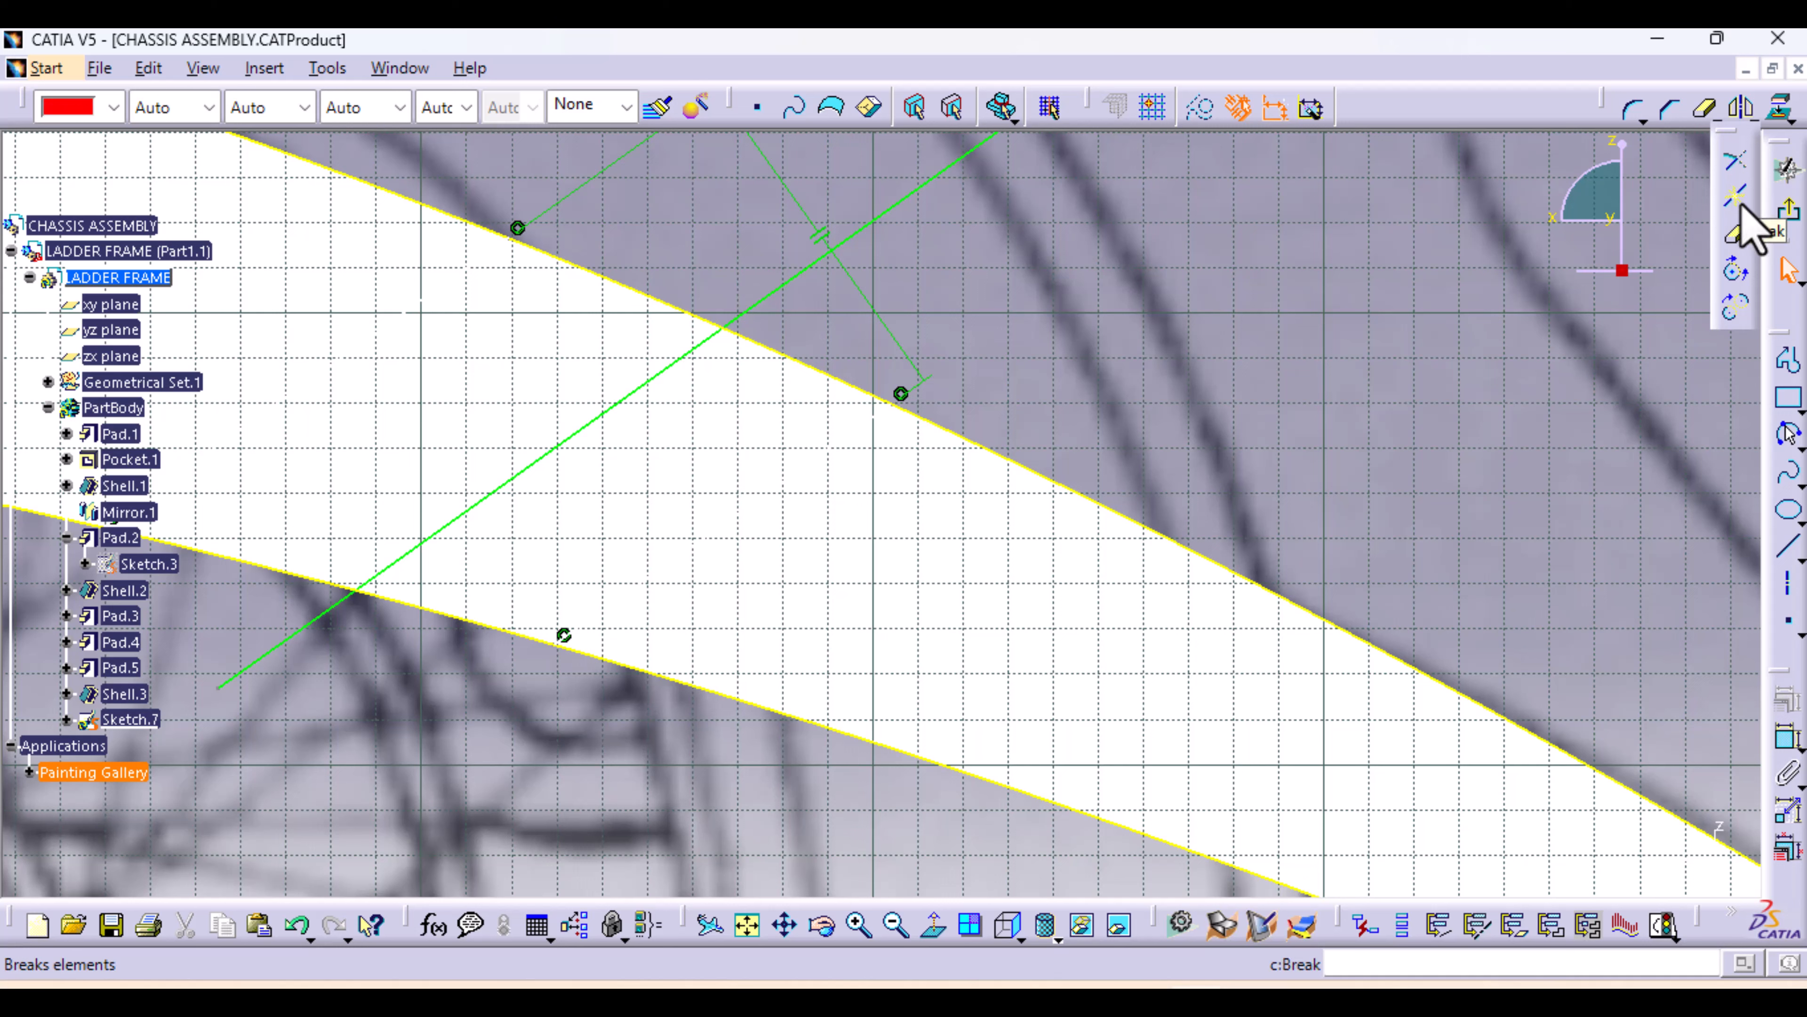
left_click(1737, 163)
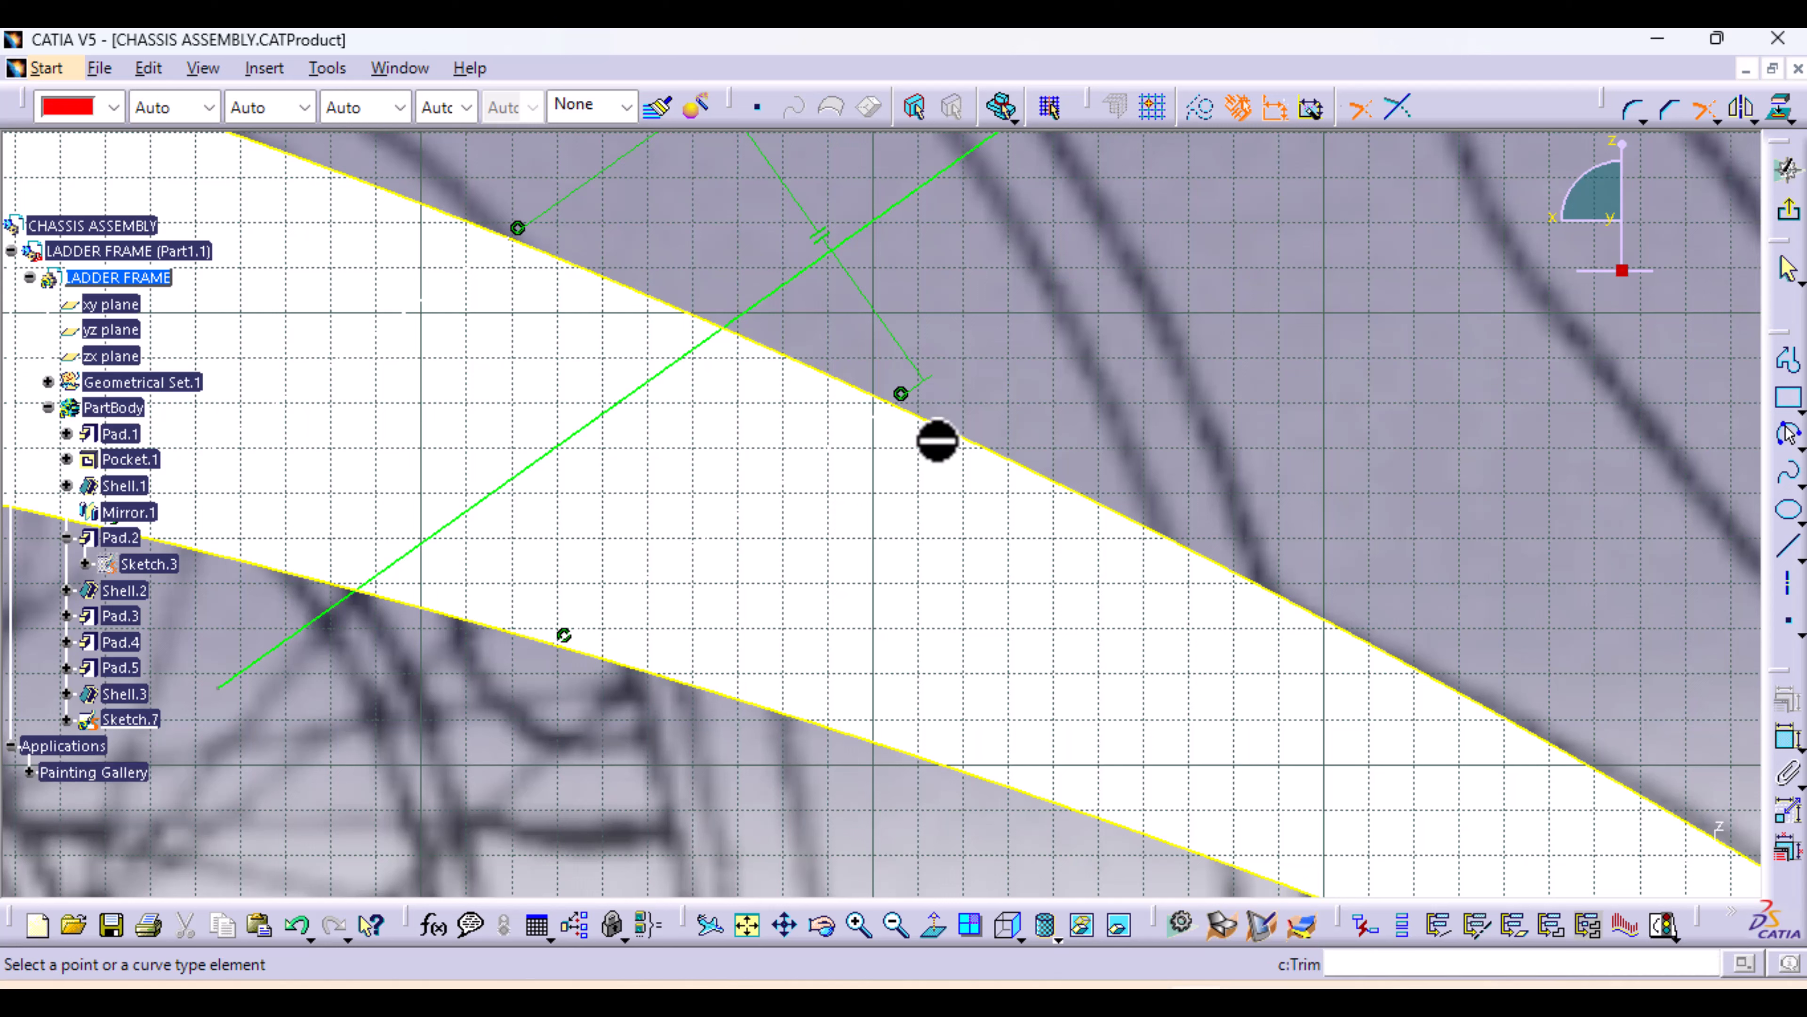
left_click(631, 284)
left_click(648, 375)
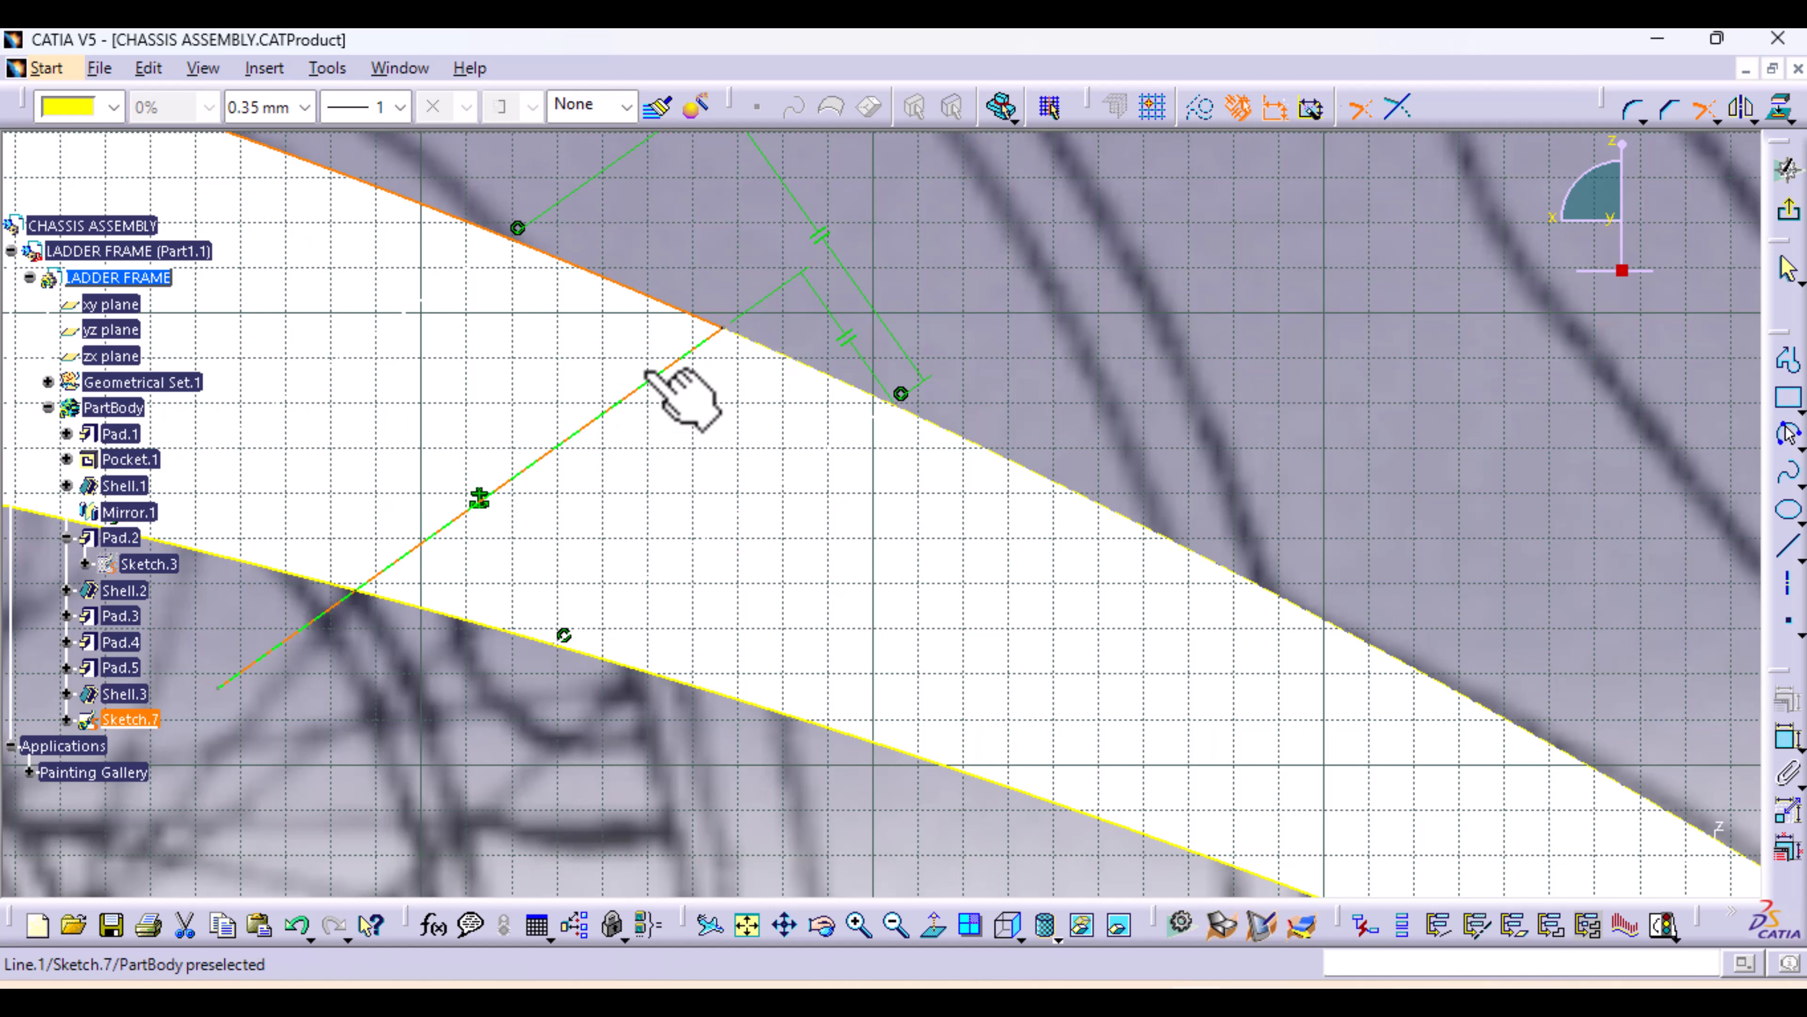
left_click(900, 403)
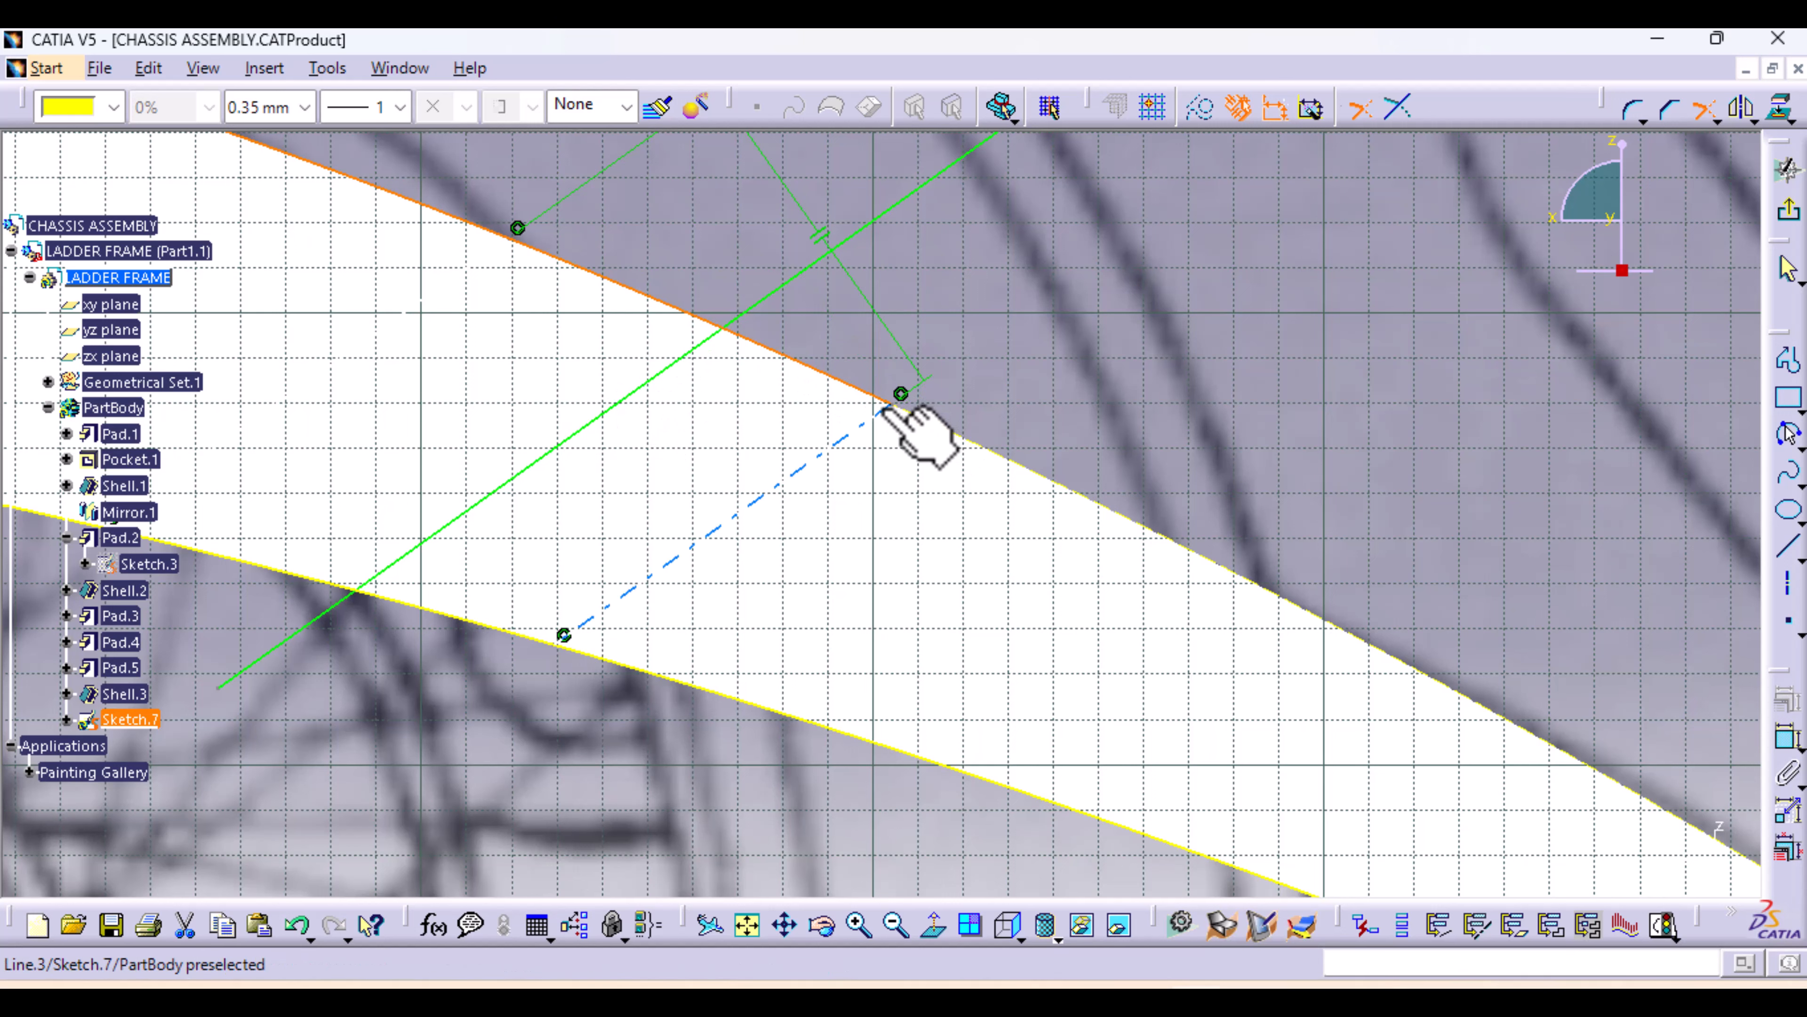
left_click(883, 410)
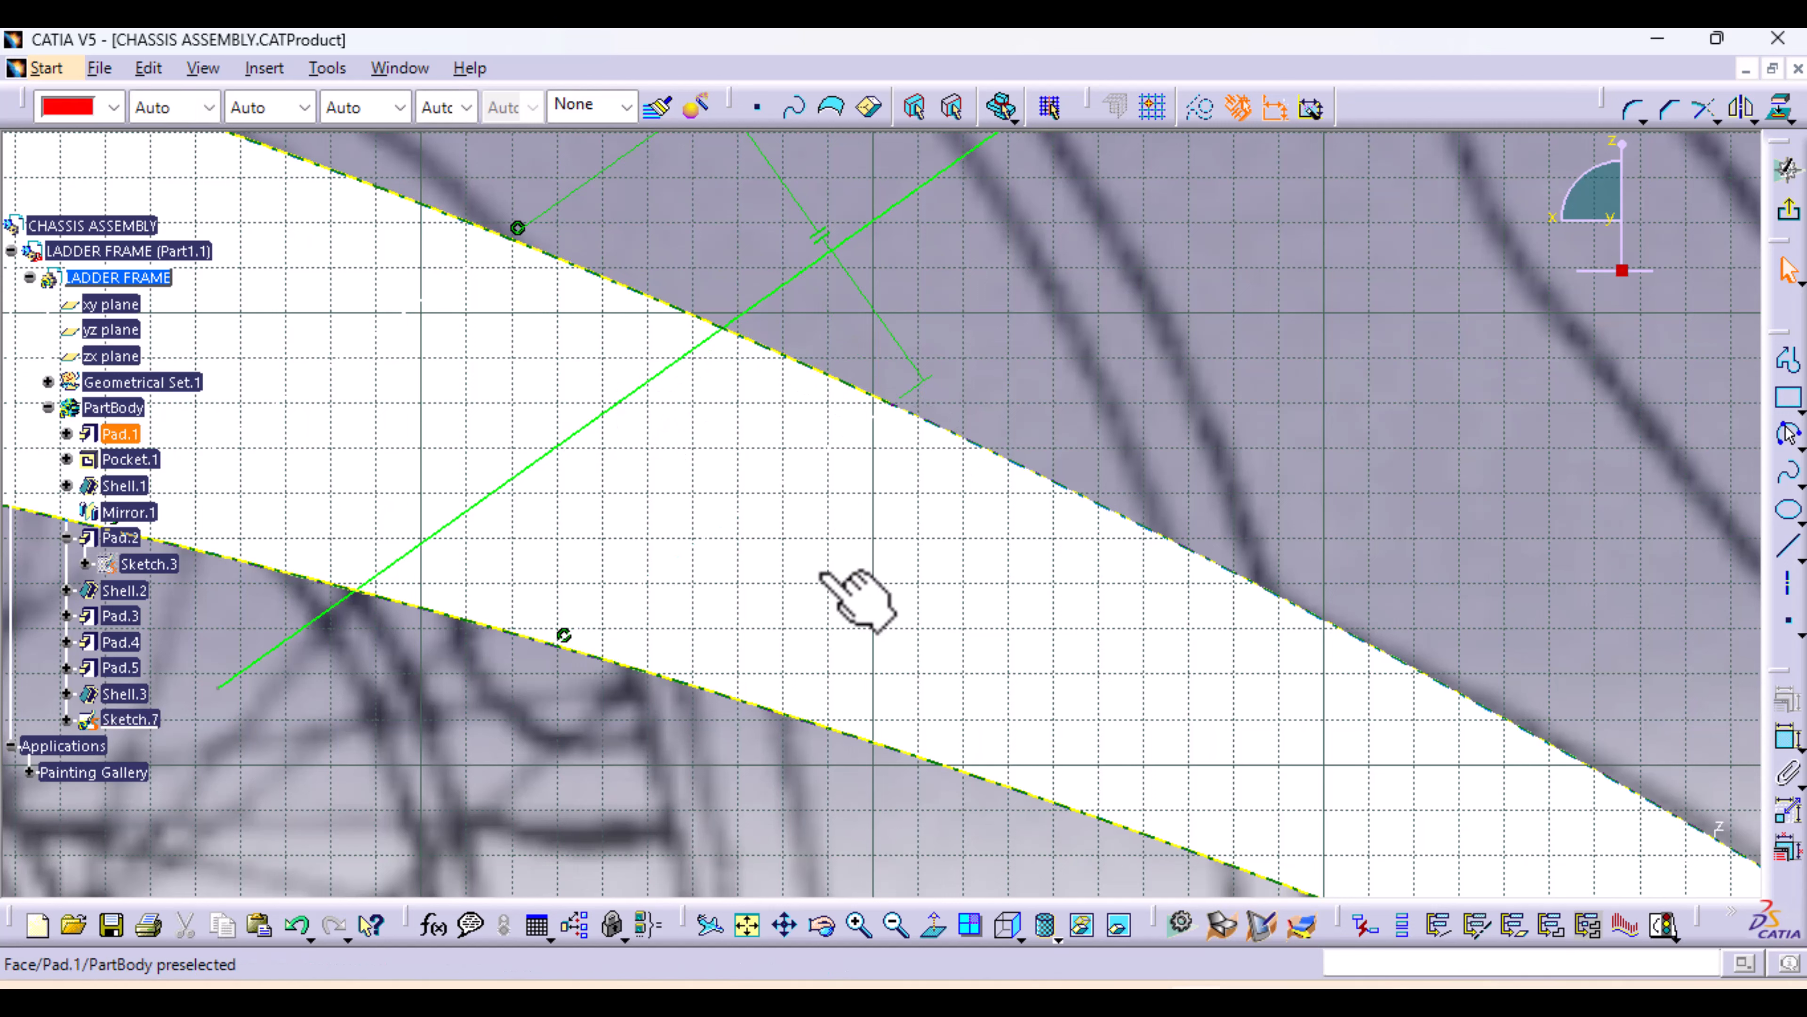
mouse_move(1270, 365)
middle_mouse_down()
mouse_move(1339, 577)
mouse_move(1344, 545)
mouse_move(1281, 420)
middle_mouse_up()
mouse_move(940, 691)
middle_mouse_down()
mouse_move(1041, 658)
mouse_move(1128, 722)
middle_mouse_up()
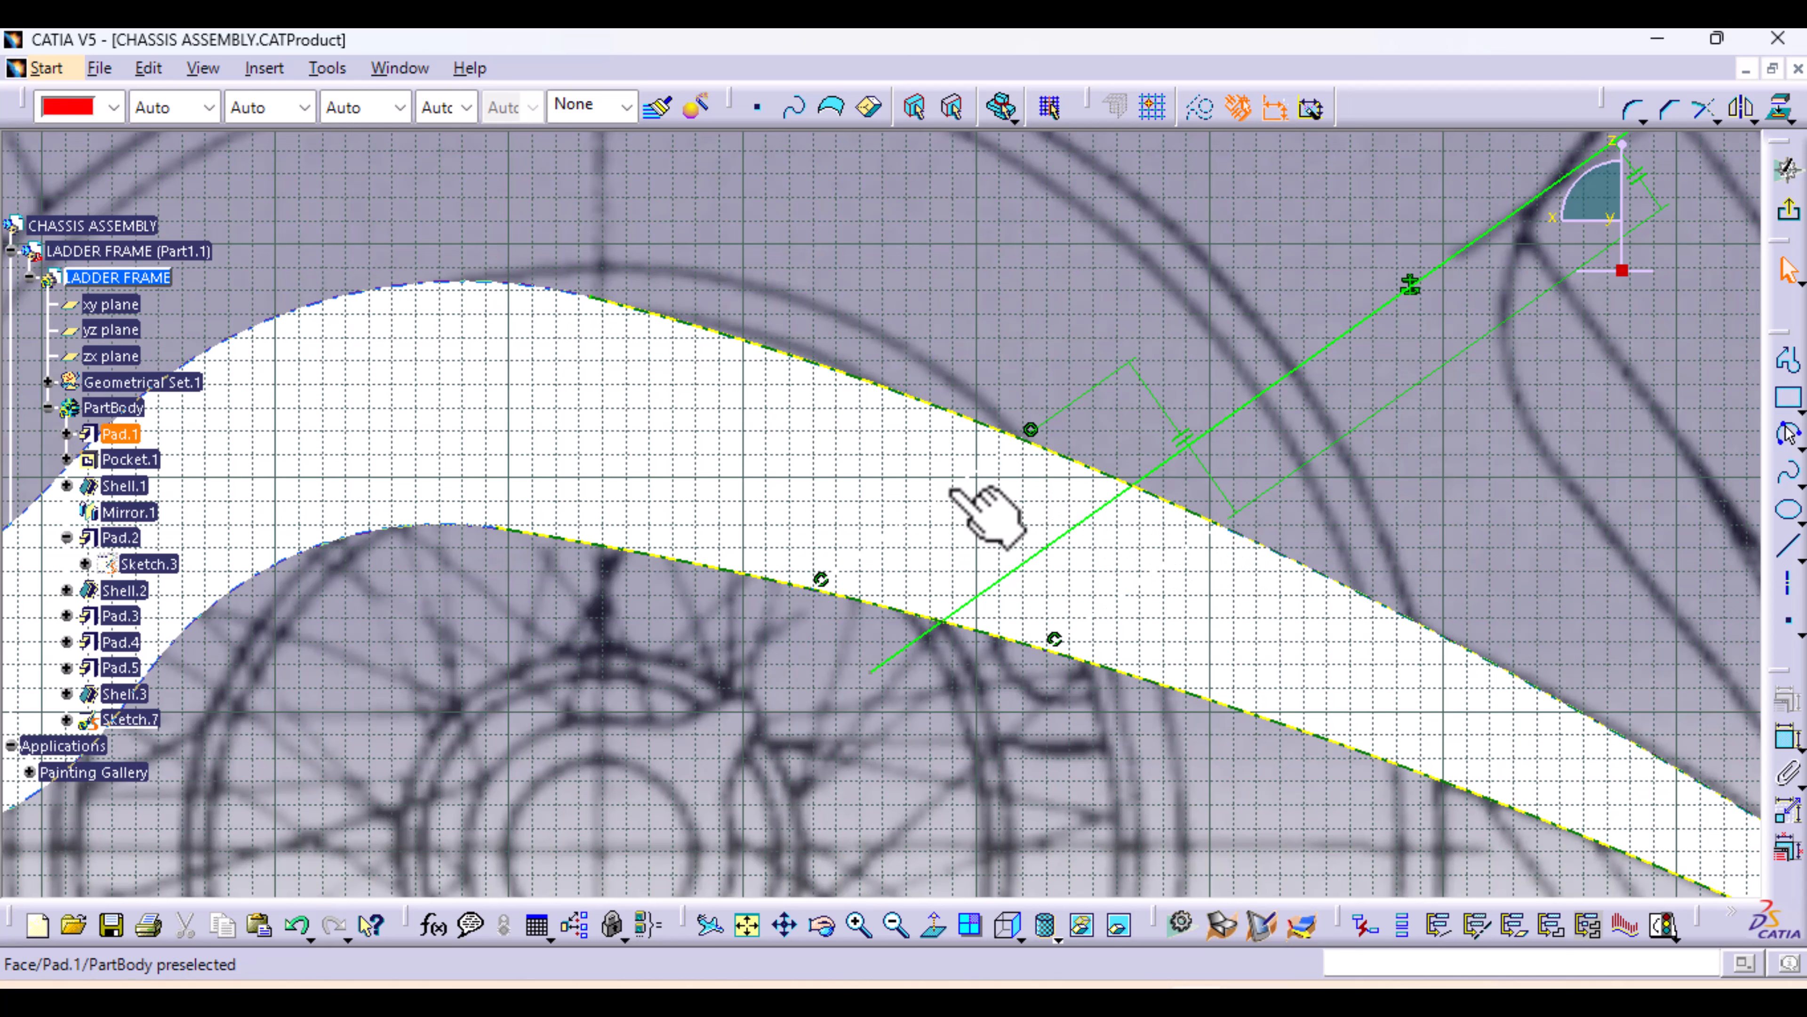
left_click(1701, 111)
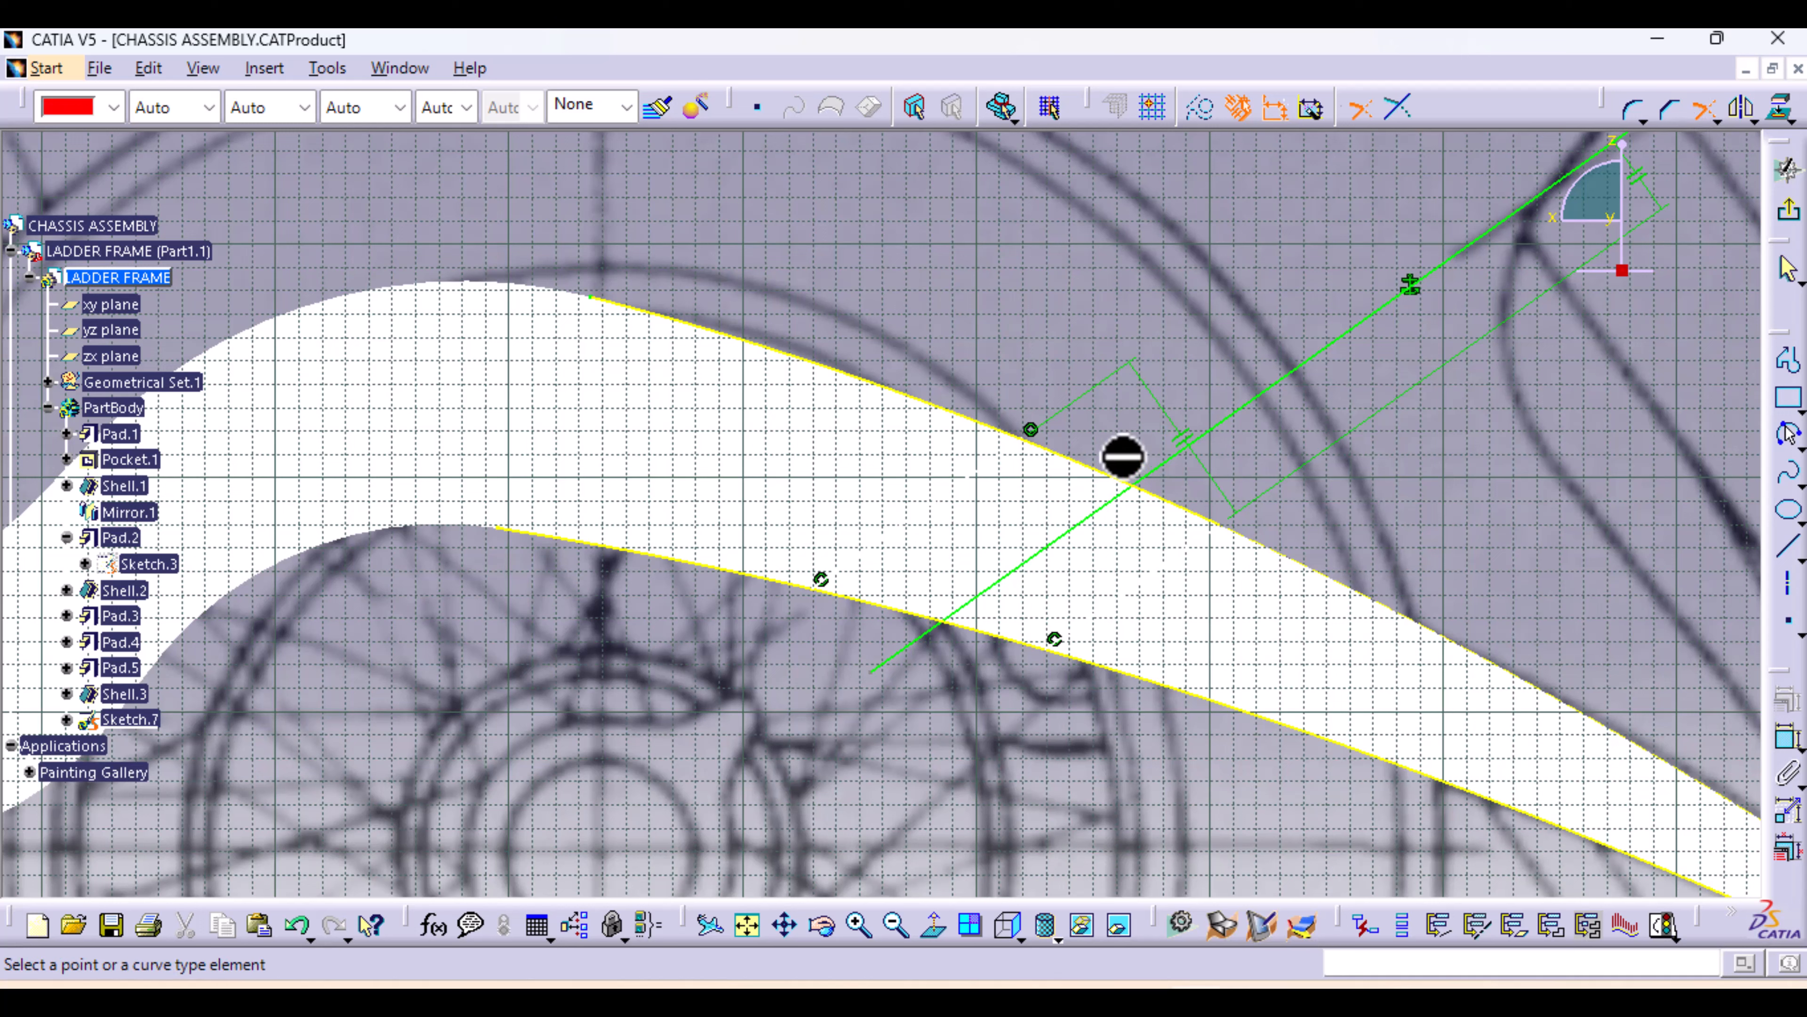
left_click(1016, 446)
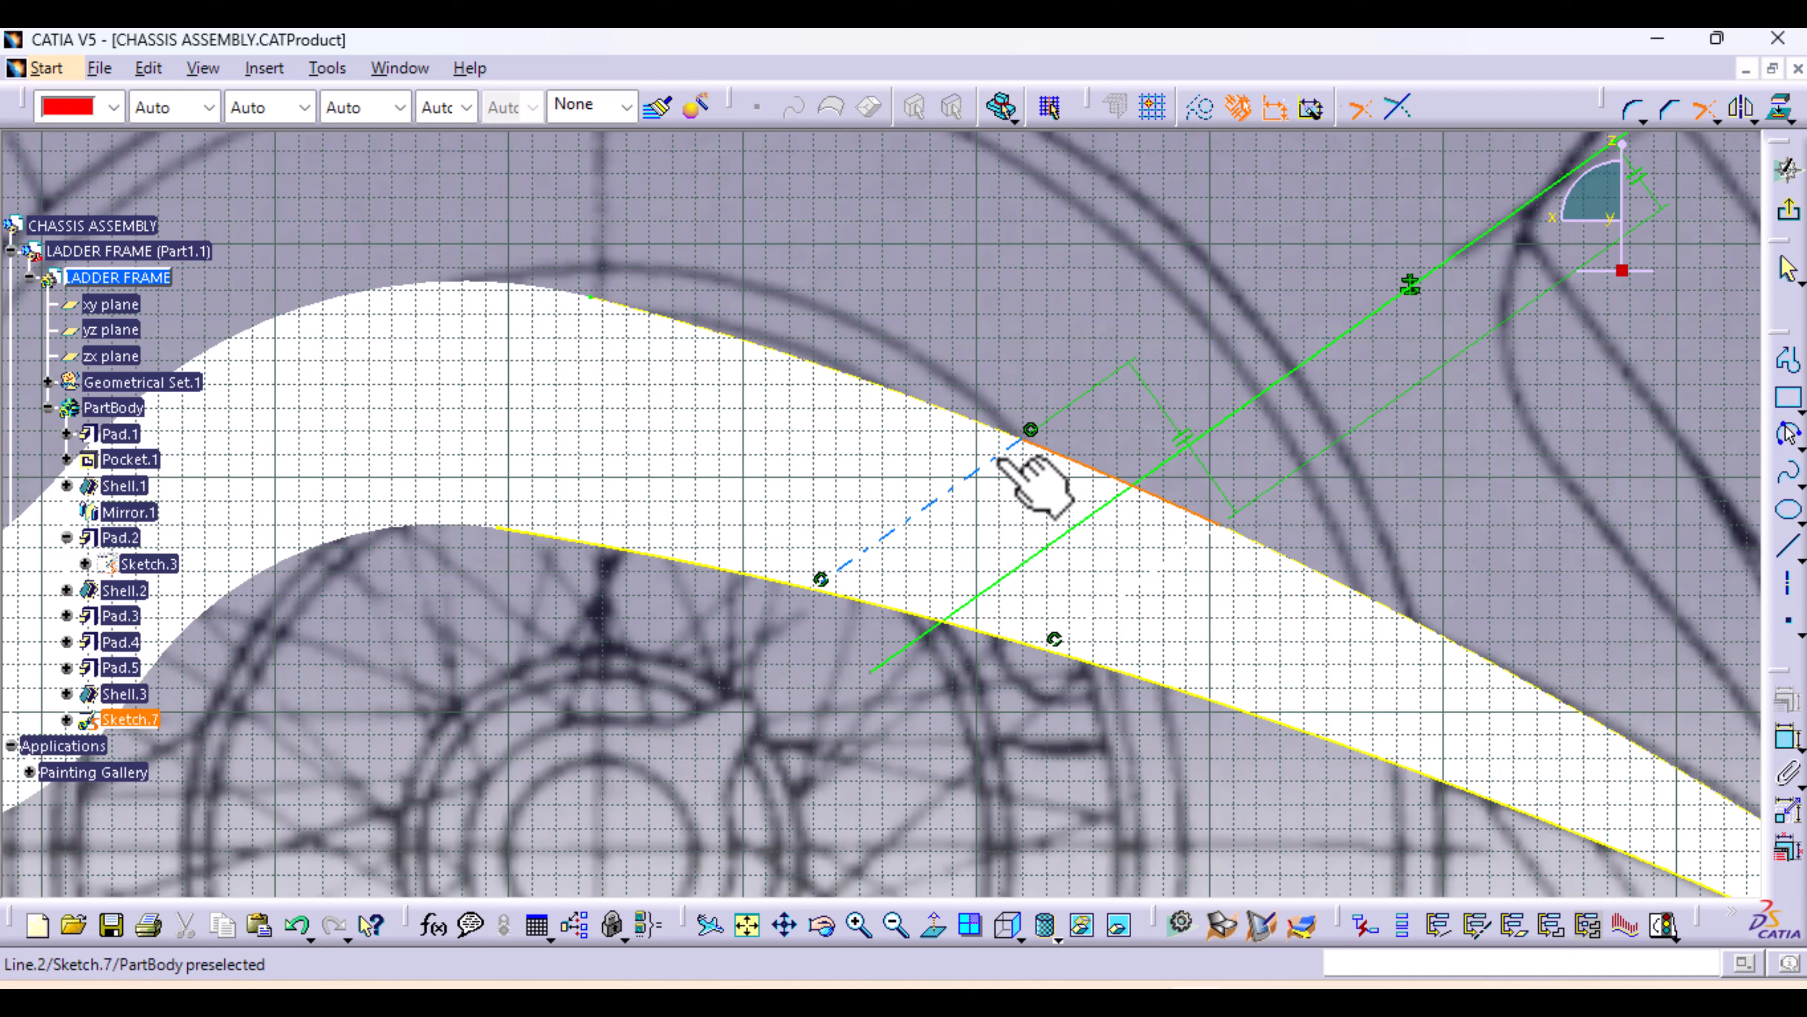
left_click(1004, 456)
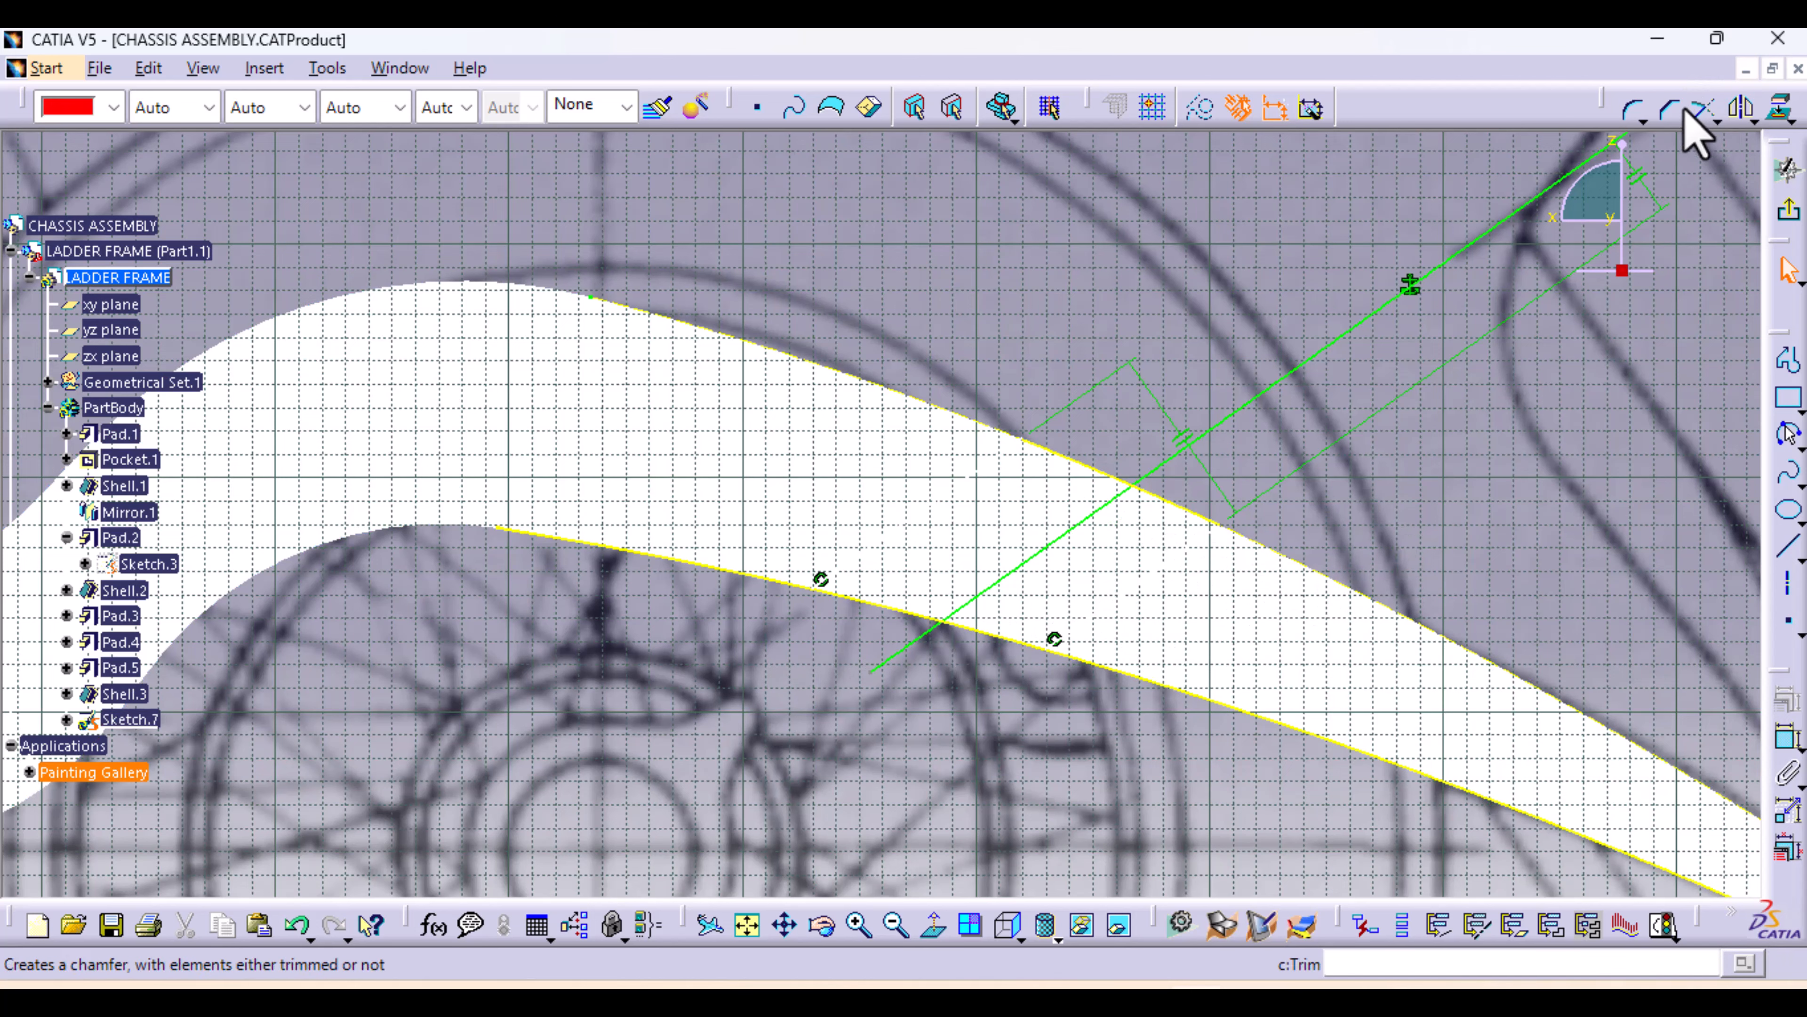
Trim the lower projected rail edge with both short parallel lines, closing the slanted four-sided profile
left_click(1699, 111)
middle_click_drag(1270, 611, 1212, 479)
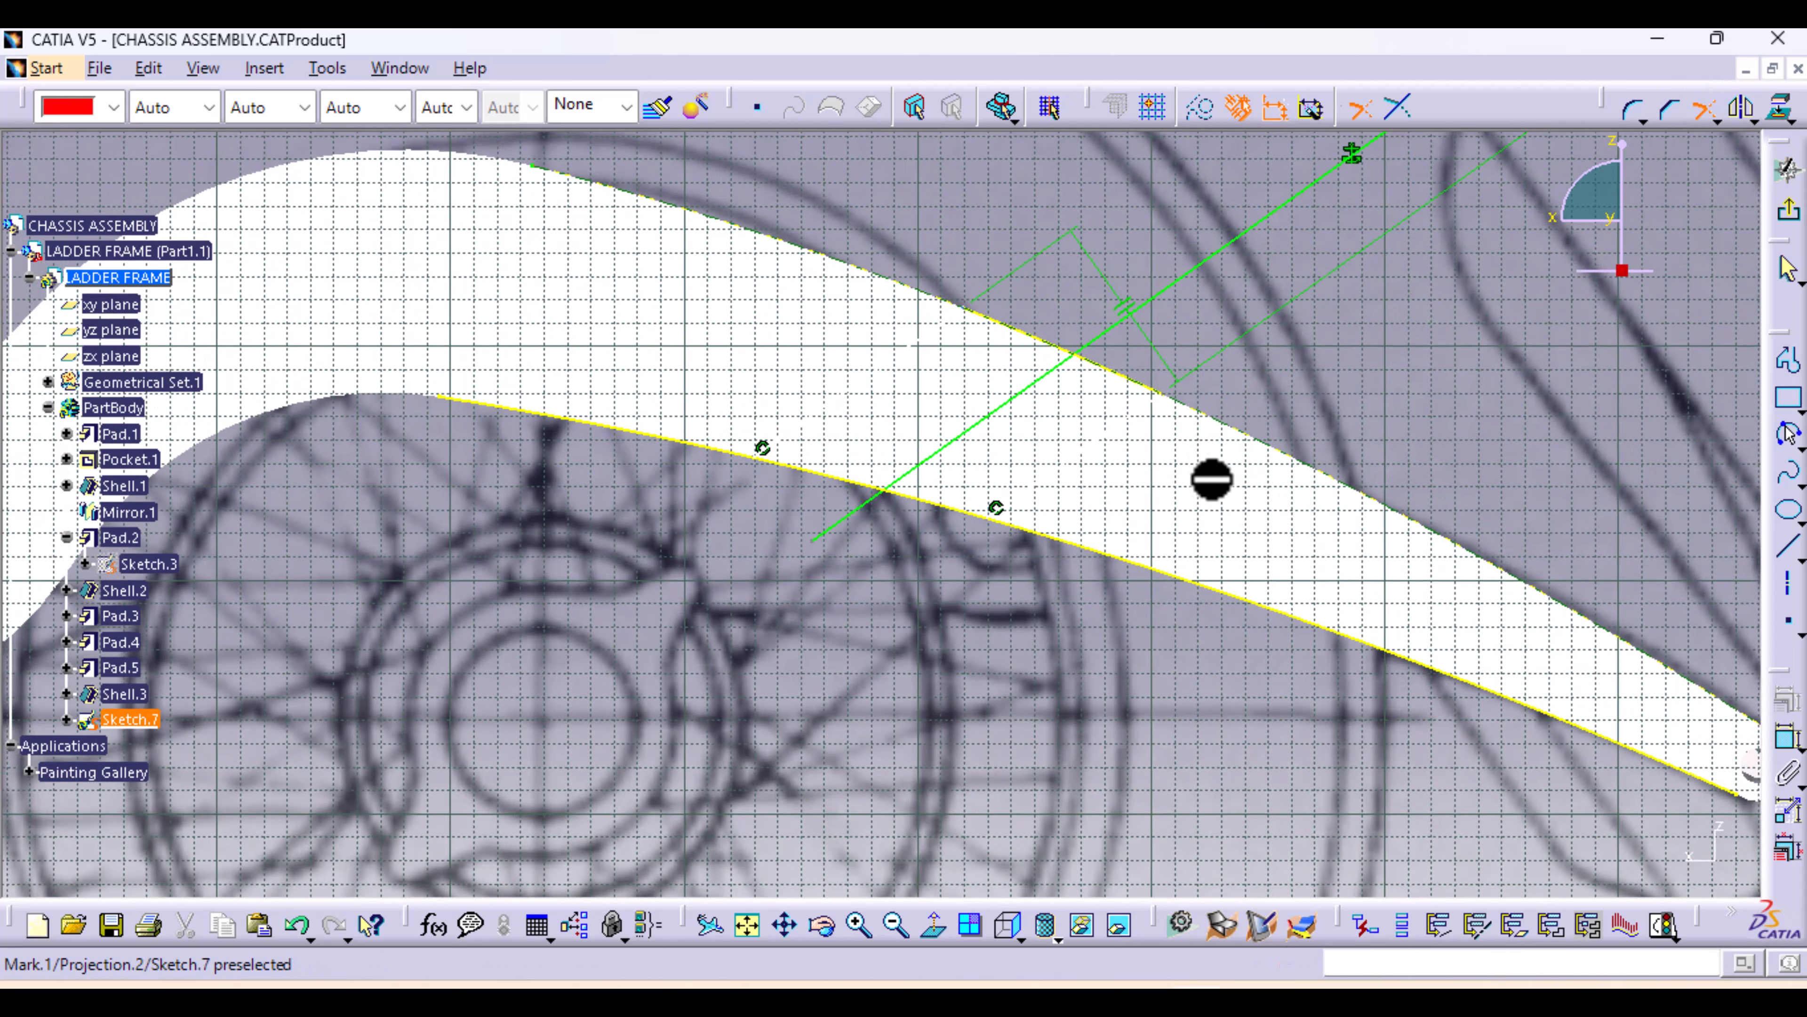
left_click(919, 499)
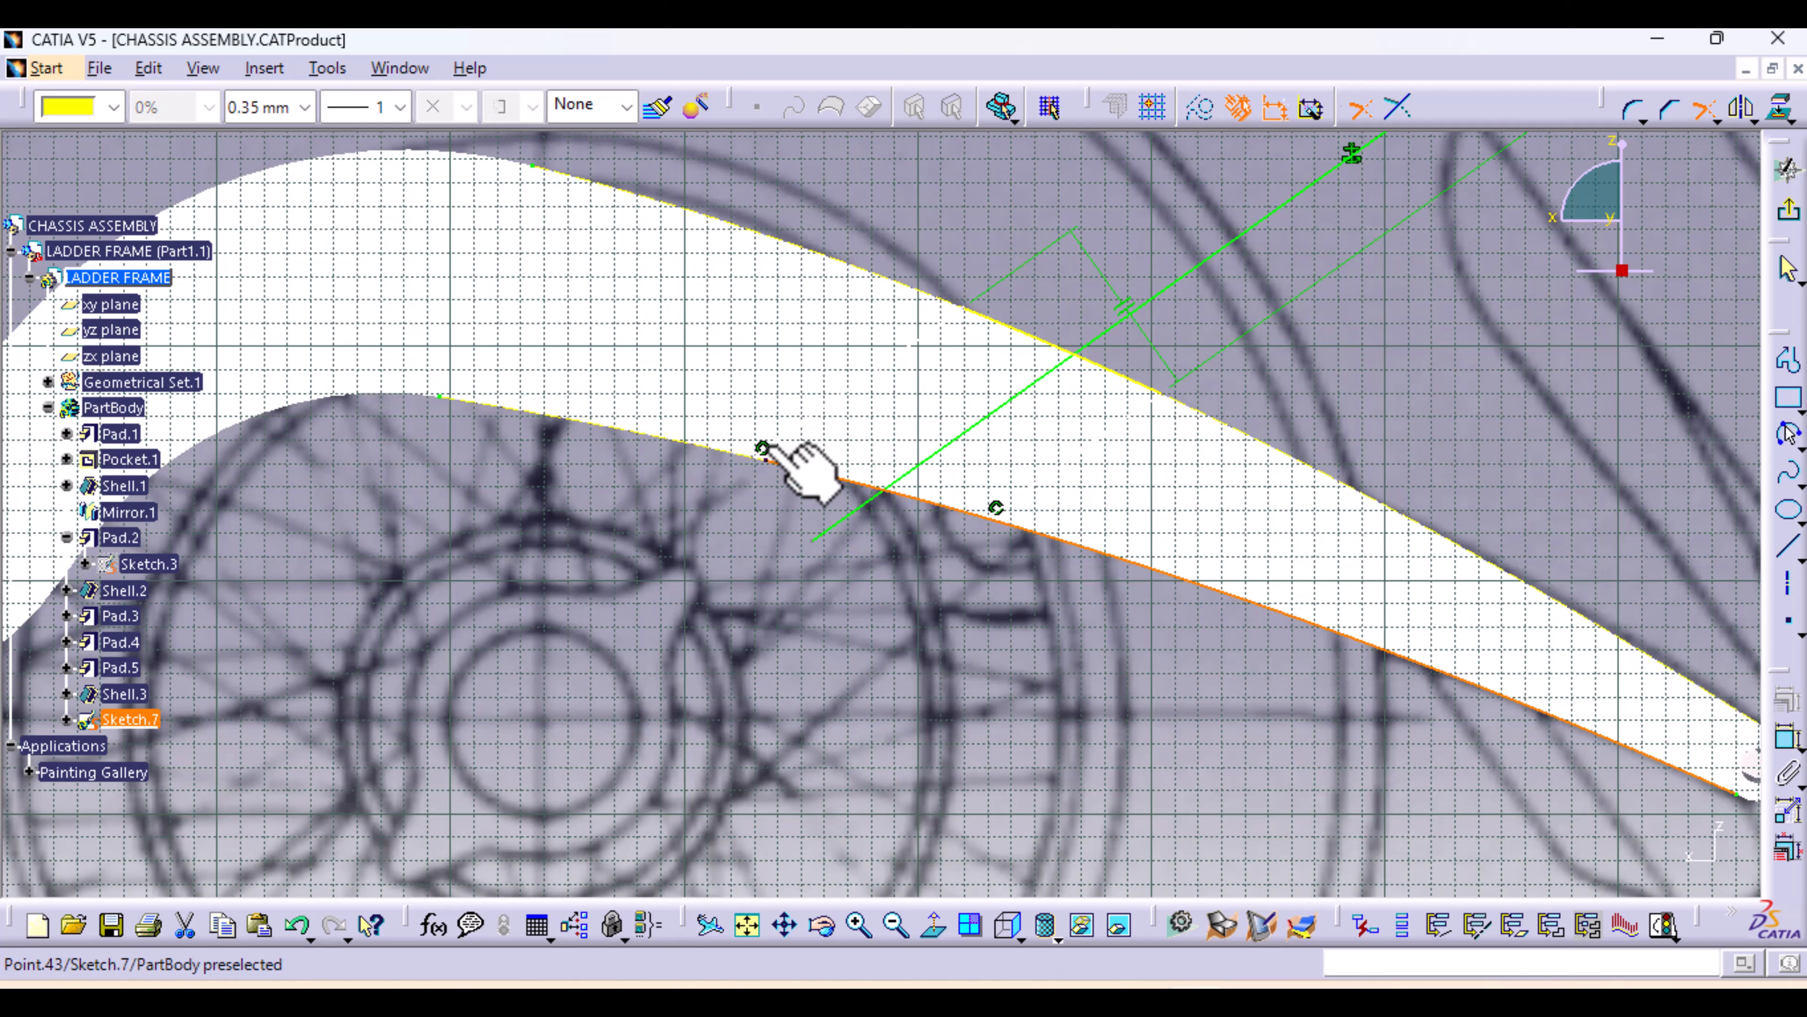
left_click(793, 432)
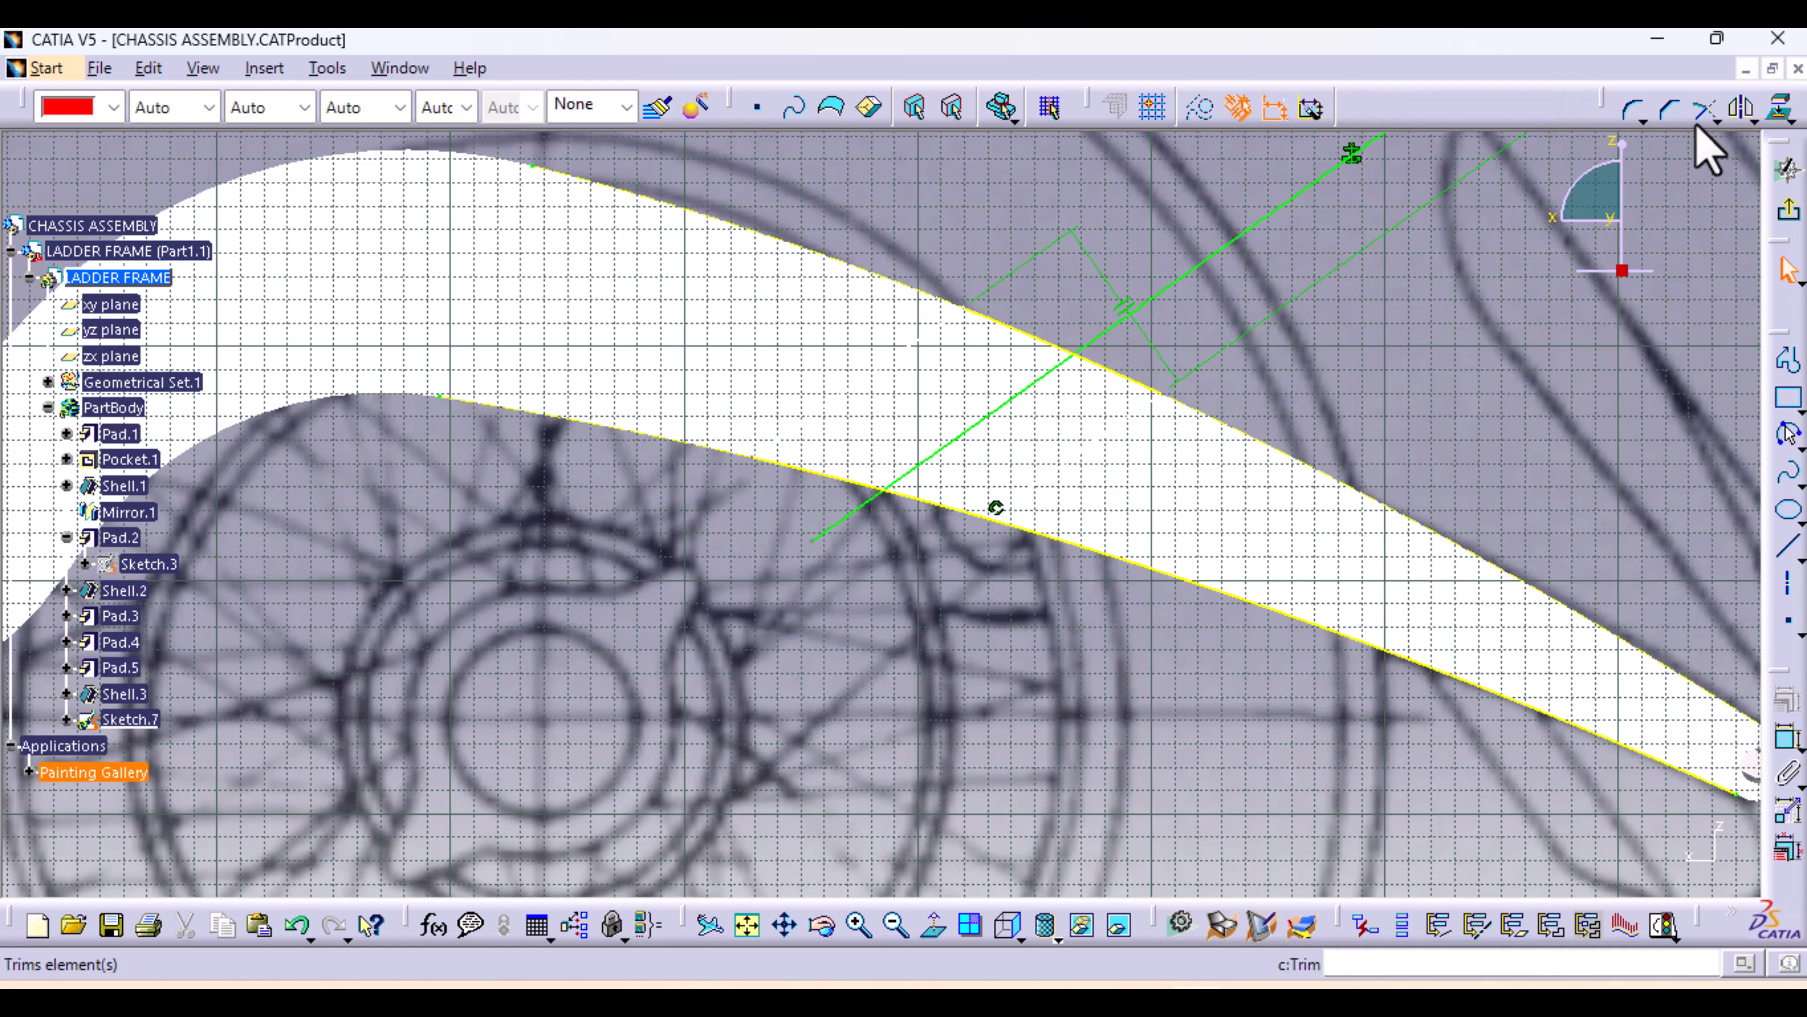
left_click(1704, 109)
left_click(944, 509)
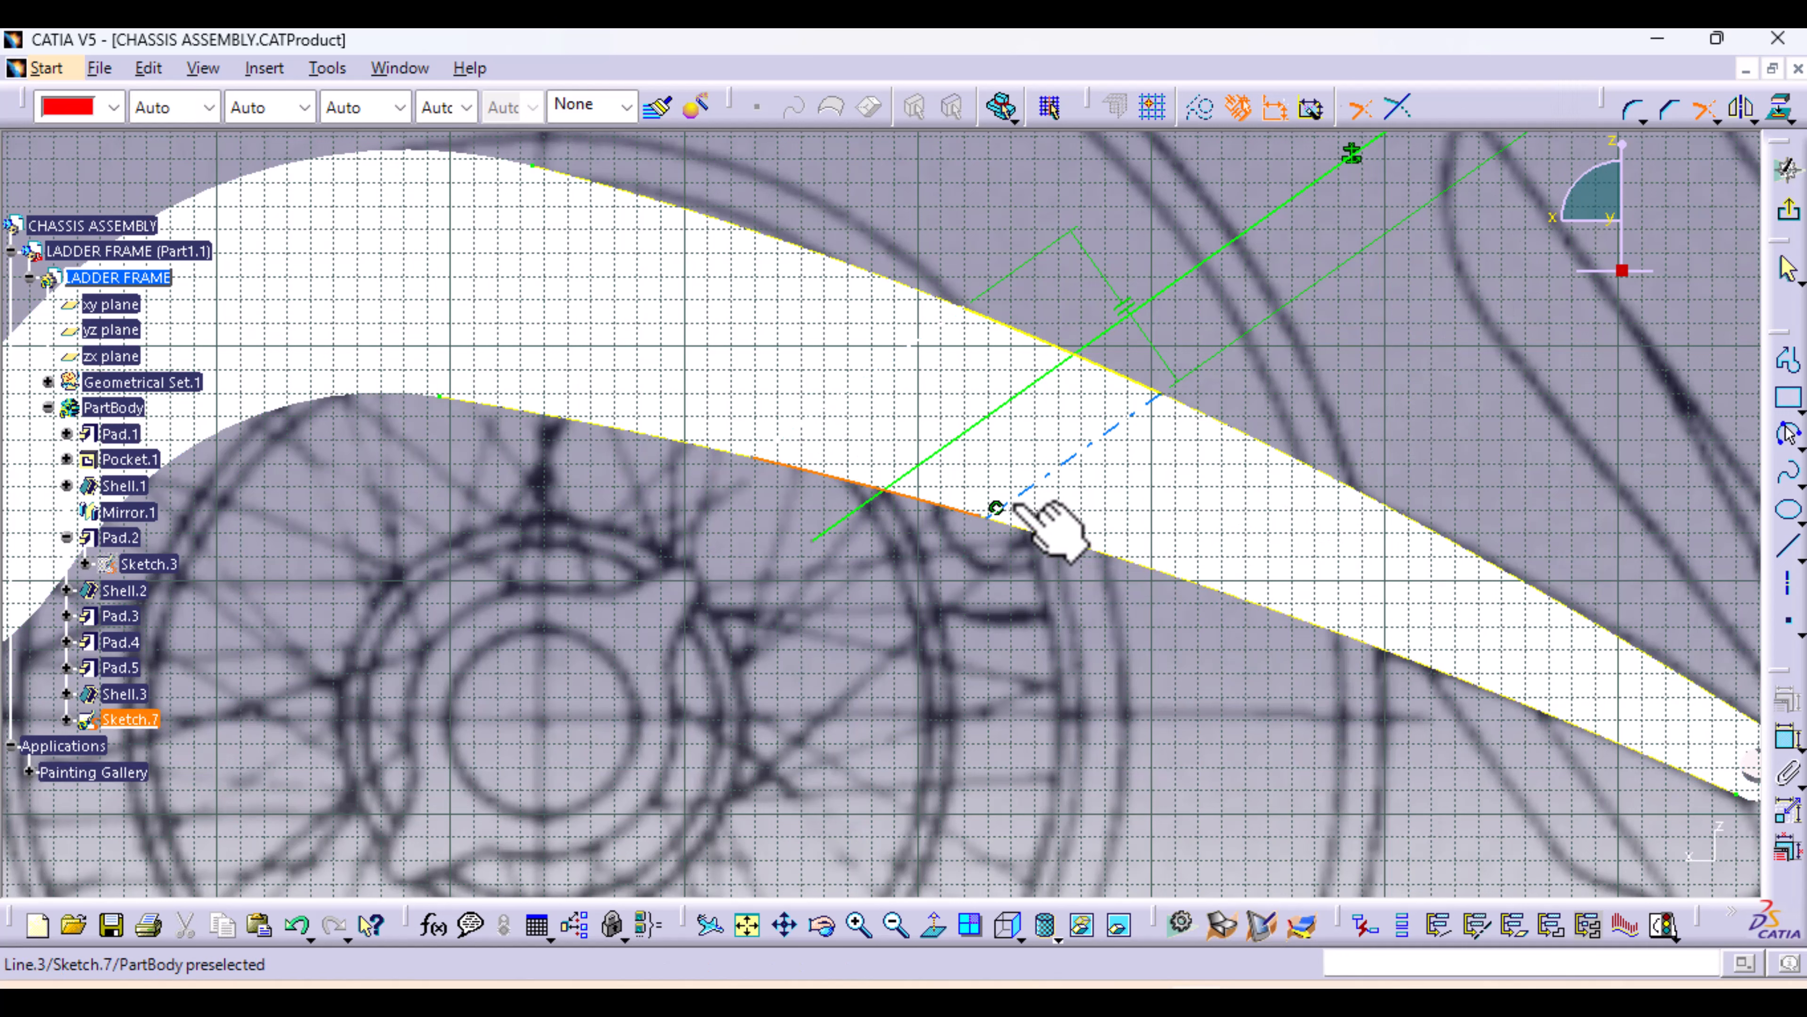
left_click(1019, 497)
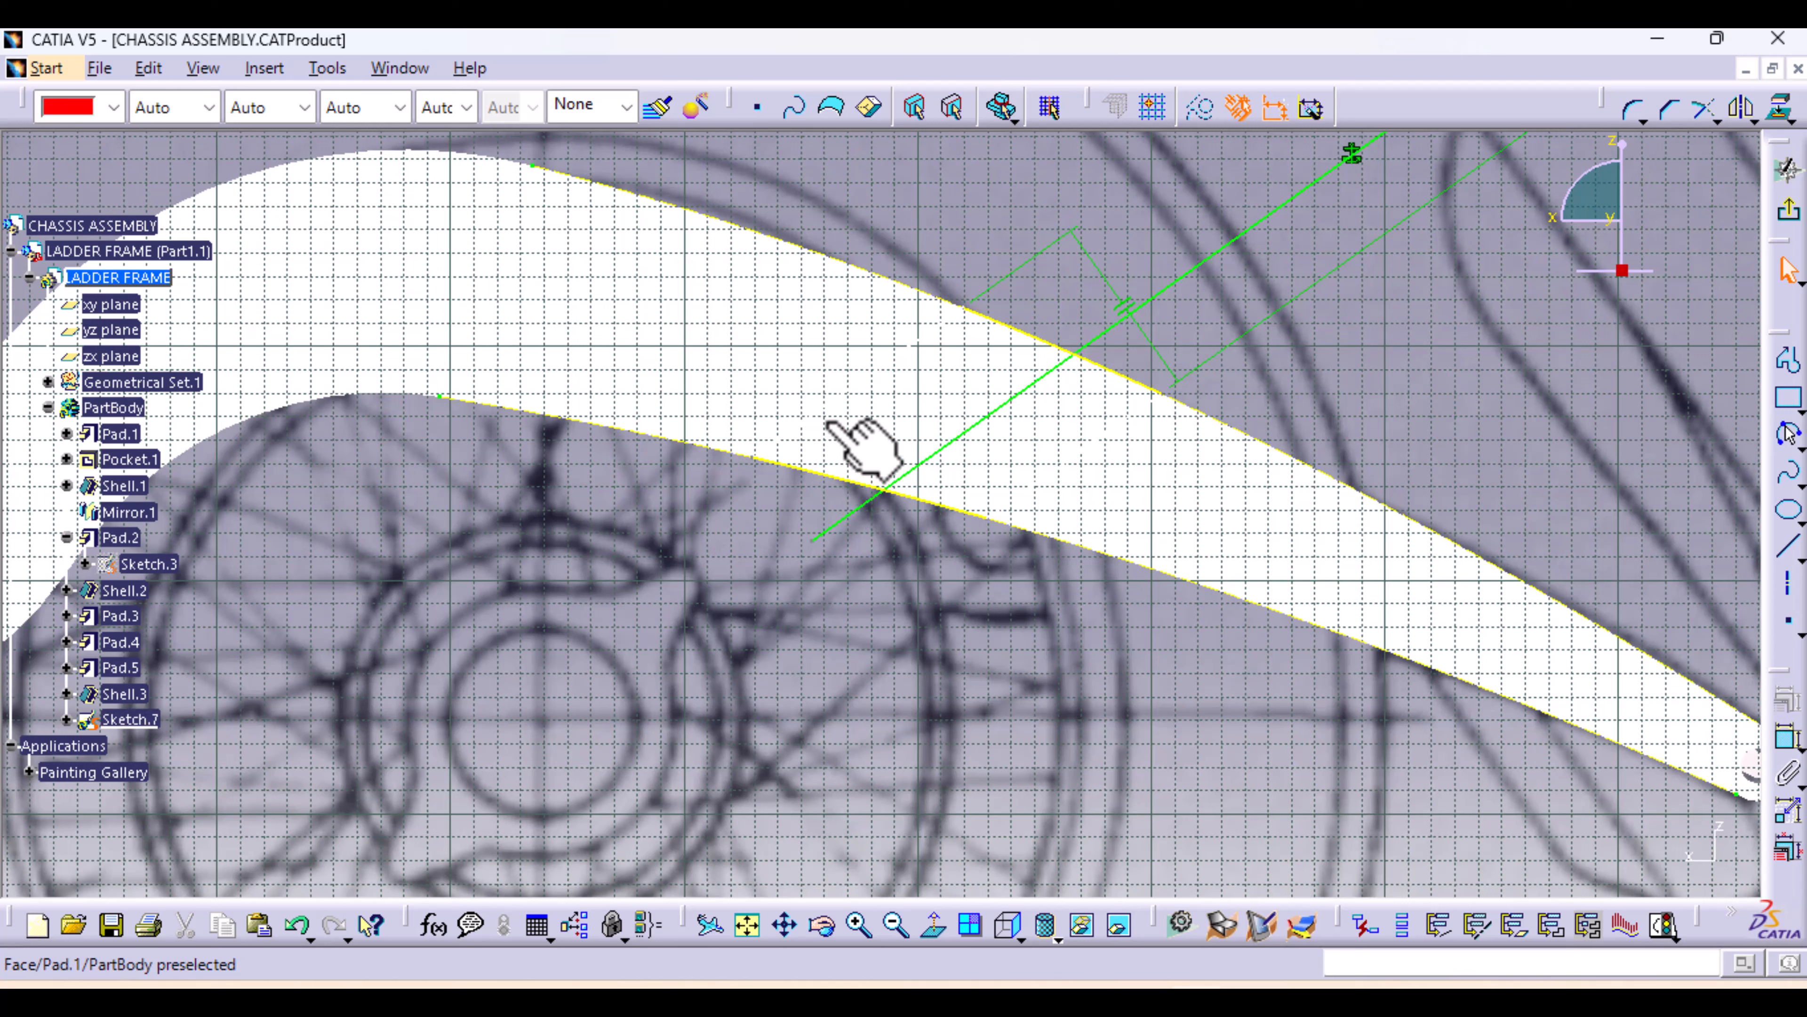
left_click(932, 437)
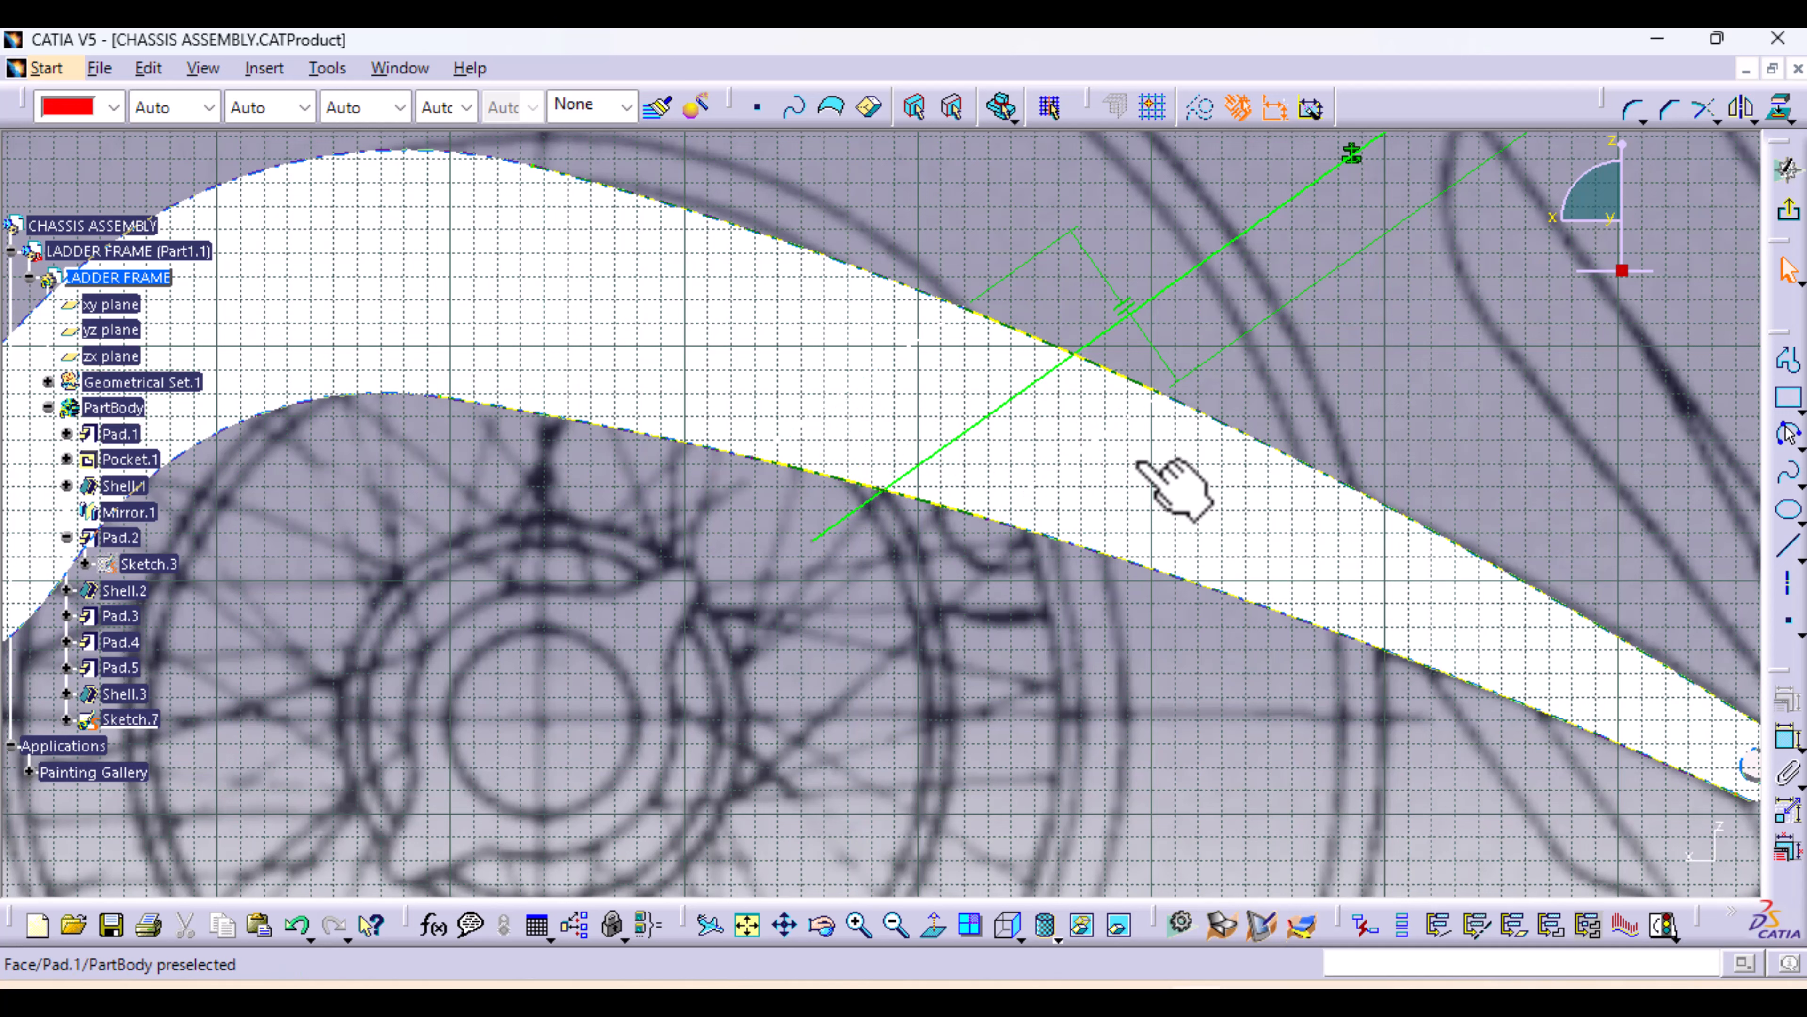
Convert the long slanted reference line into a construction element and exit the sketch
left_click(1283, 202)
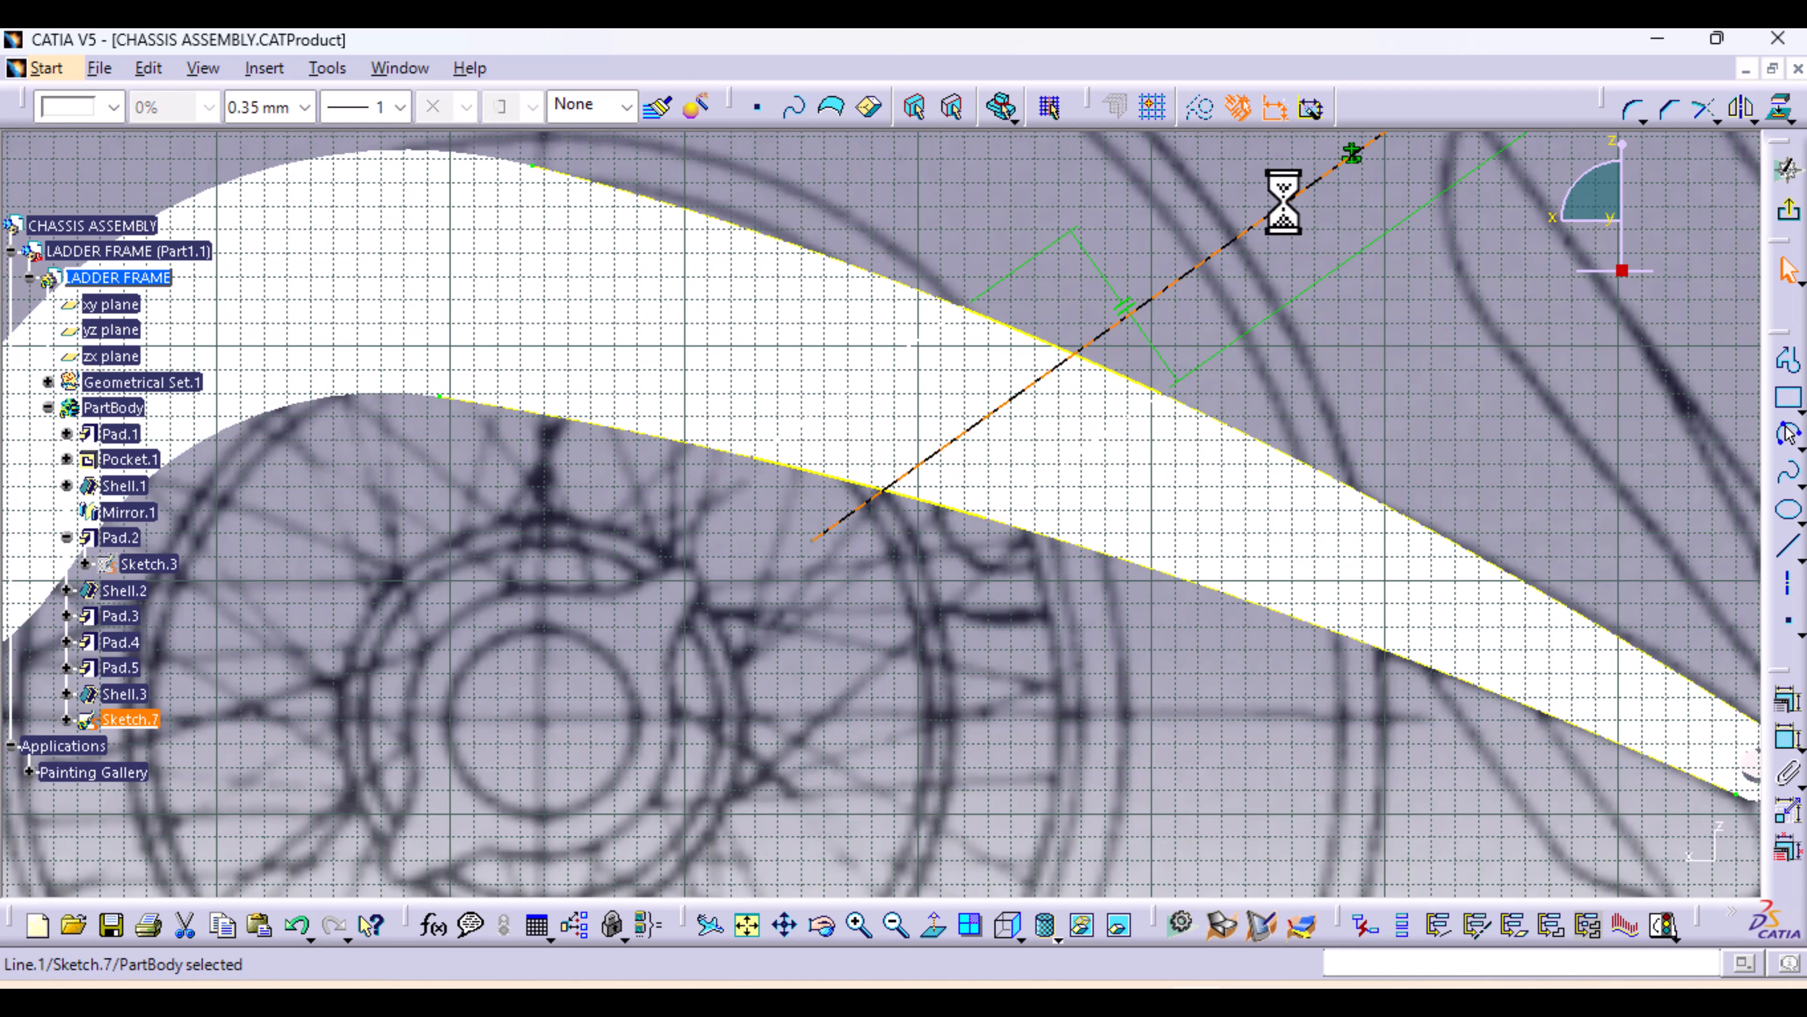
left_click(1201, 108)
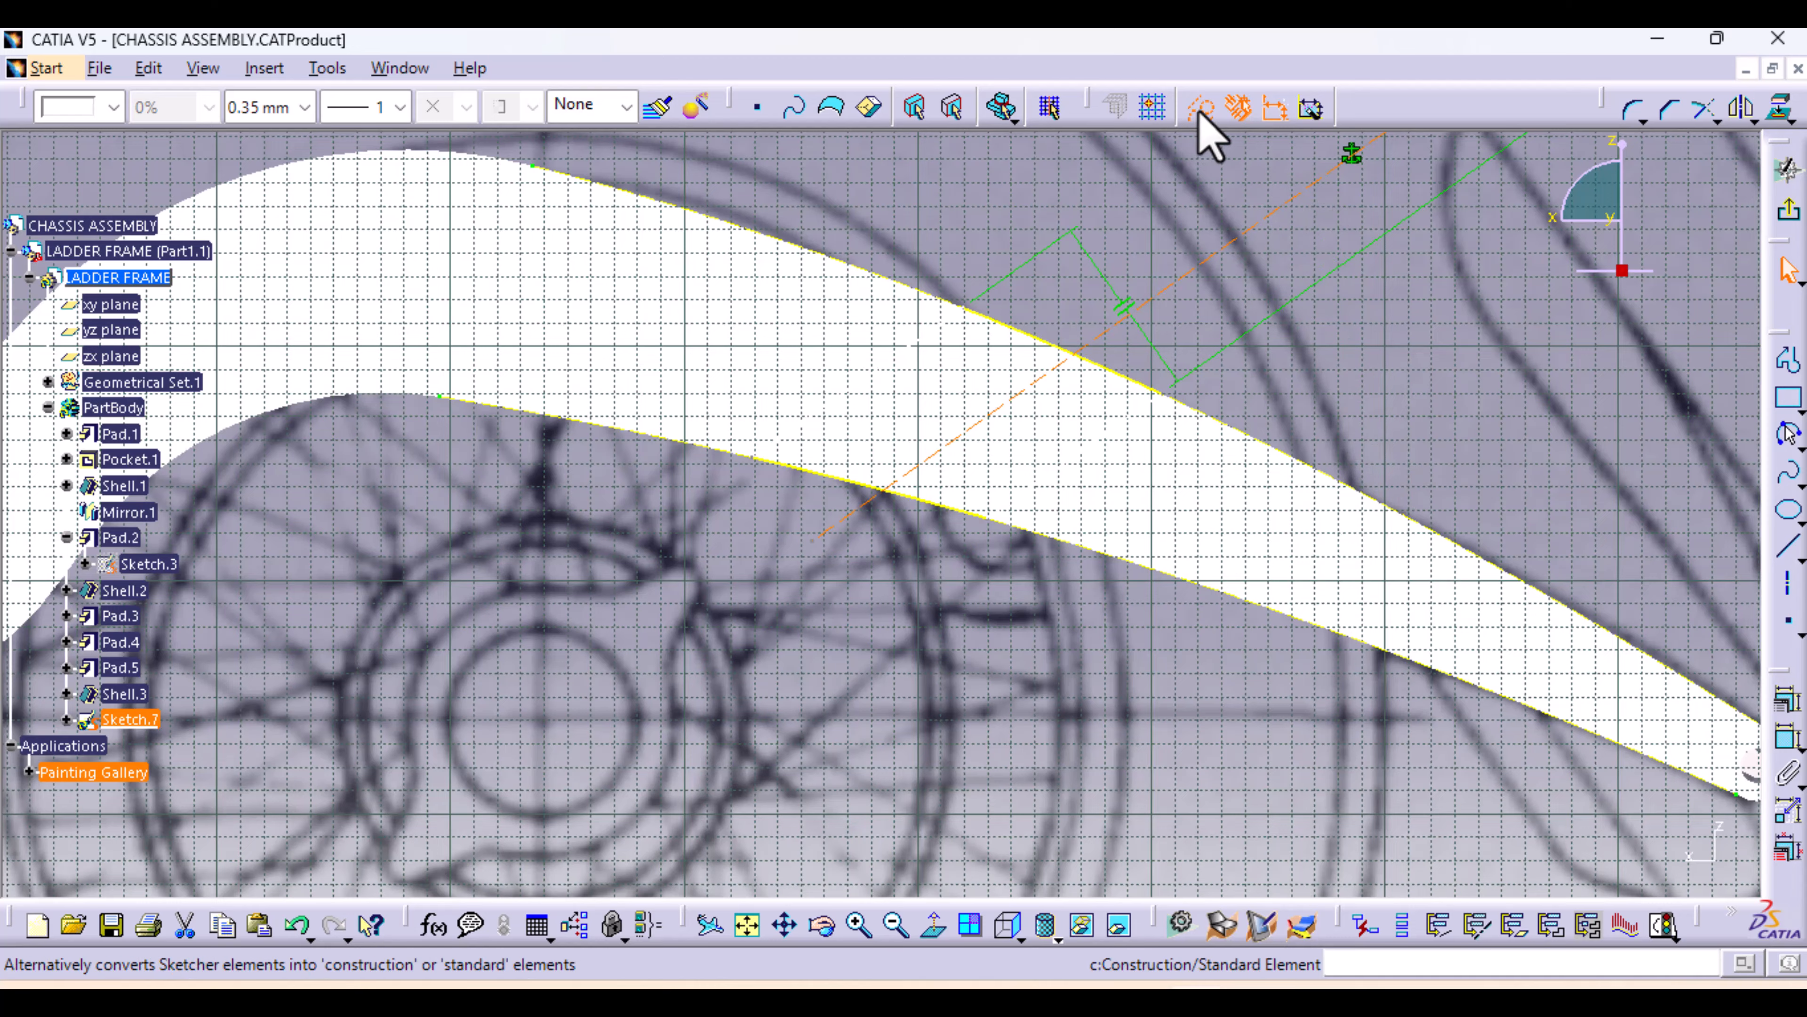
mouse_move(1392, 456)
middle_mouse_down("ctrl")
mouse_move(1378, 610)
mouse_move(1404, 525)
mouse_move(1049, 718)
mouse_move(1098, 626)
mouse_move(1102, 516)
mouse_move(1141, 529)
middle_mouse_up("ctrl")
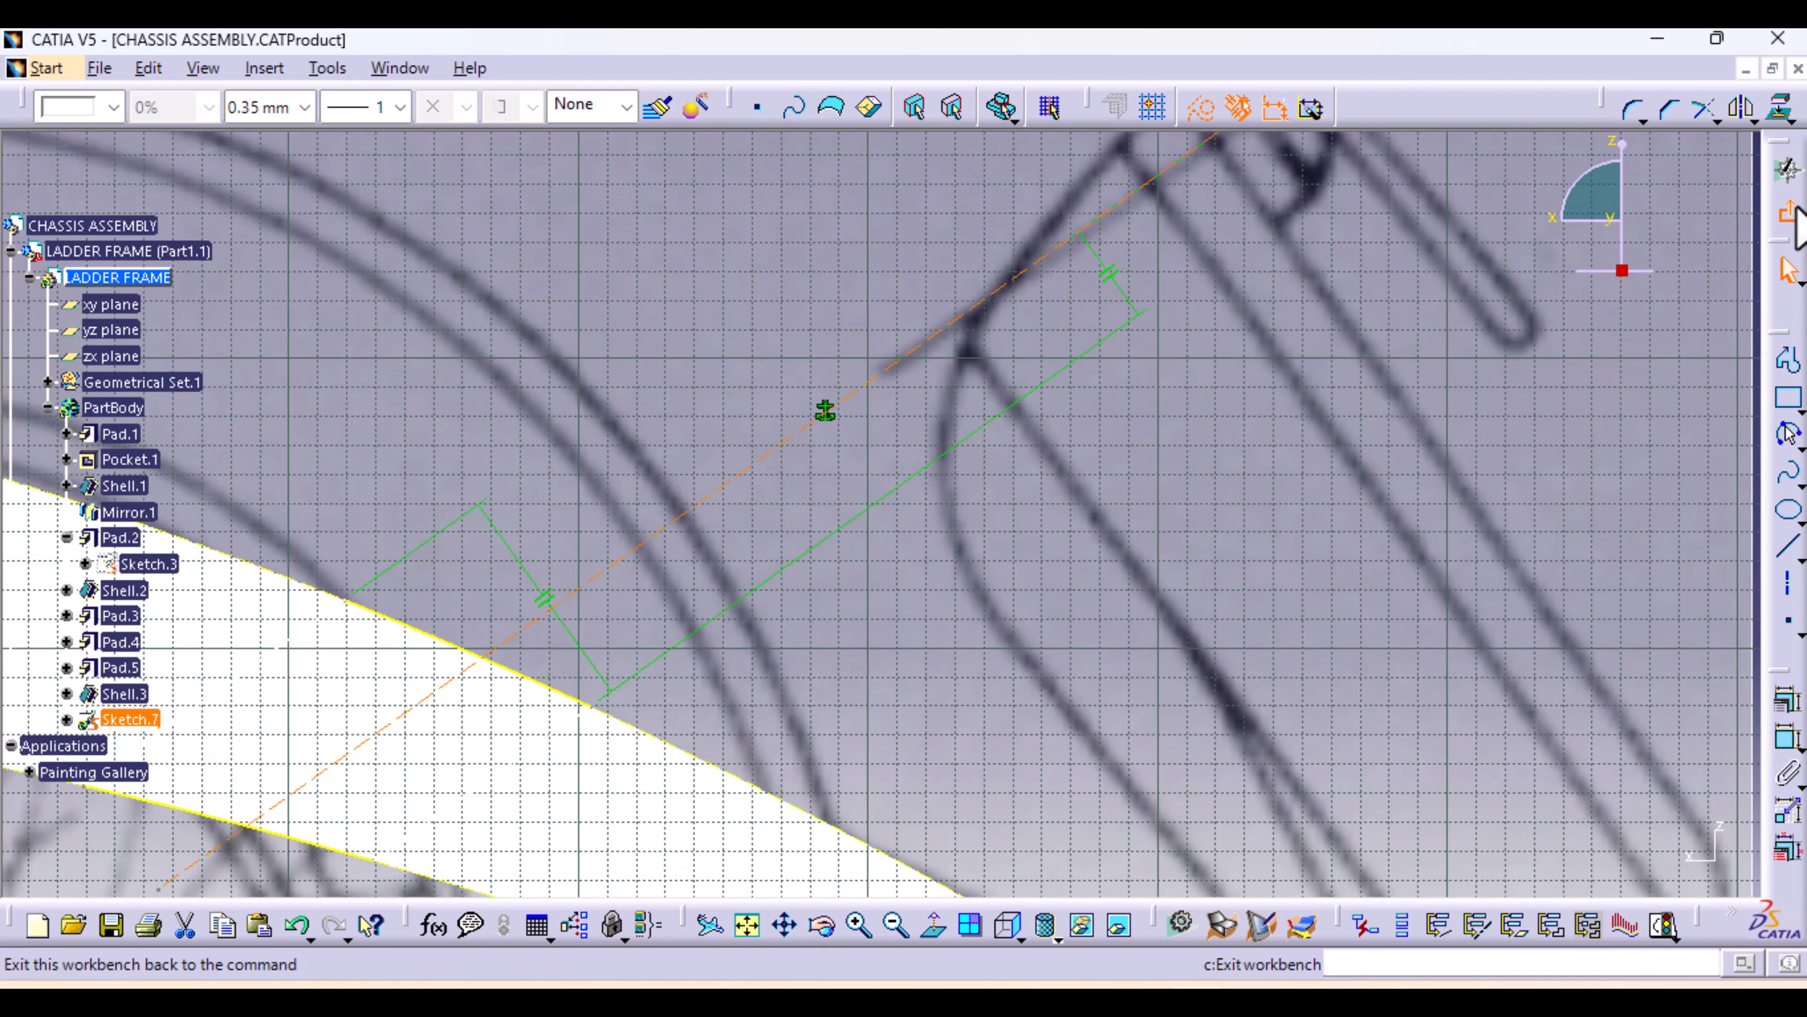
left_click(1788, 208)
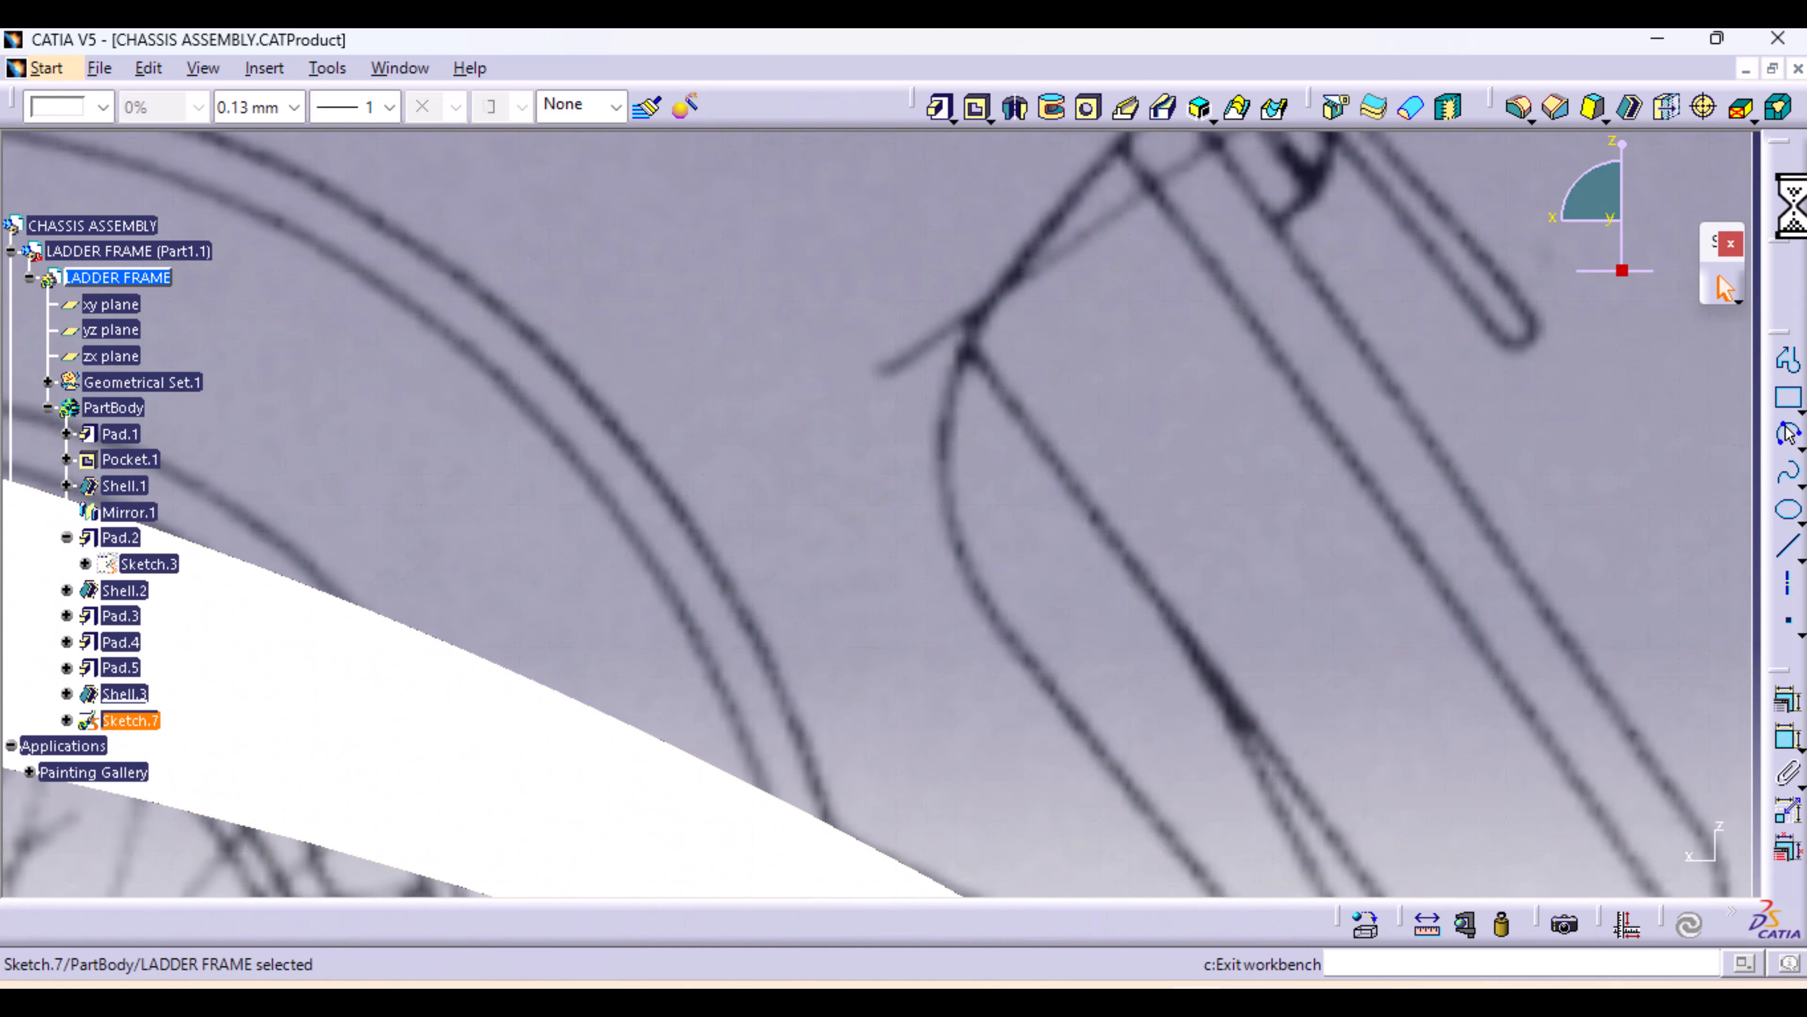
Pad the slanted profile with both the first and second limits set to Up to last, spanning the two side rails
mouse_move(952, 552)
middle_mouse_down()
mouse_move(932, 702)
mouse_move(742, 694)
mouse_move(666, 718)
mouse_move(693, 678)
middle_mouse_up()
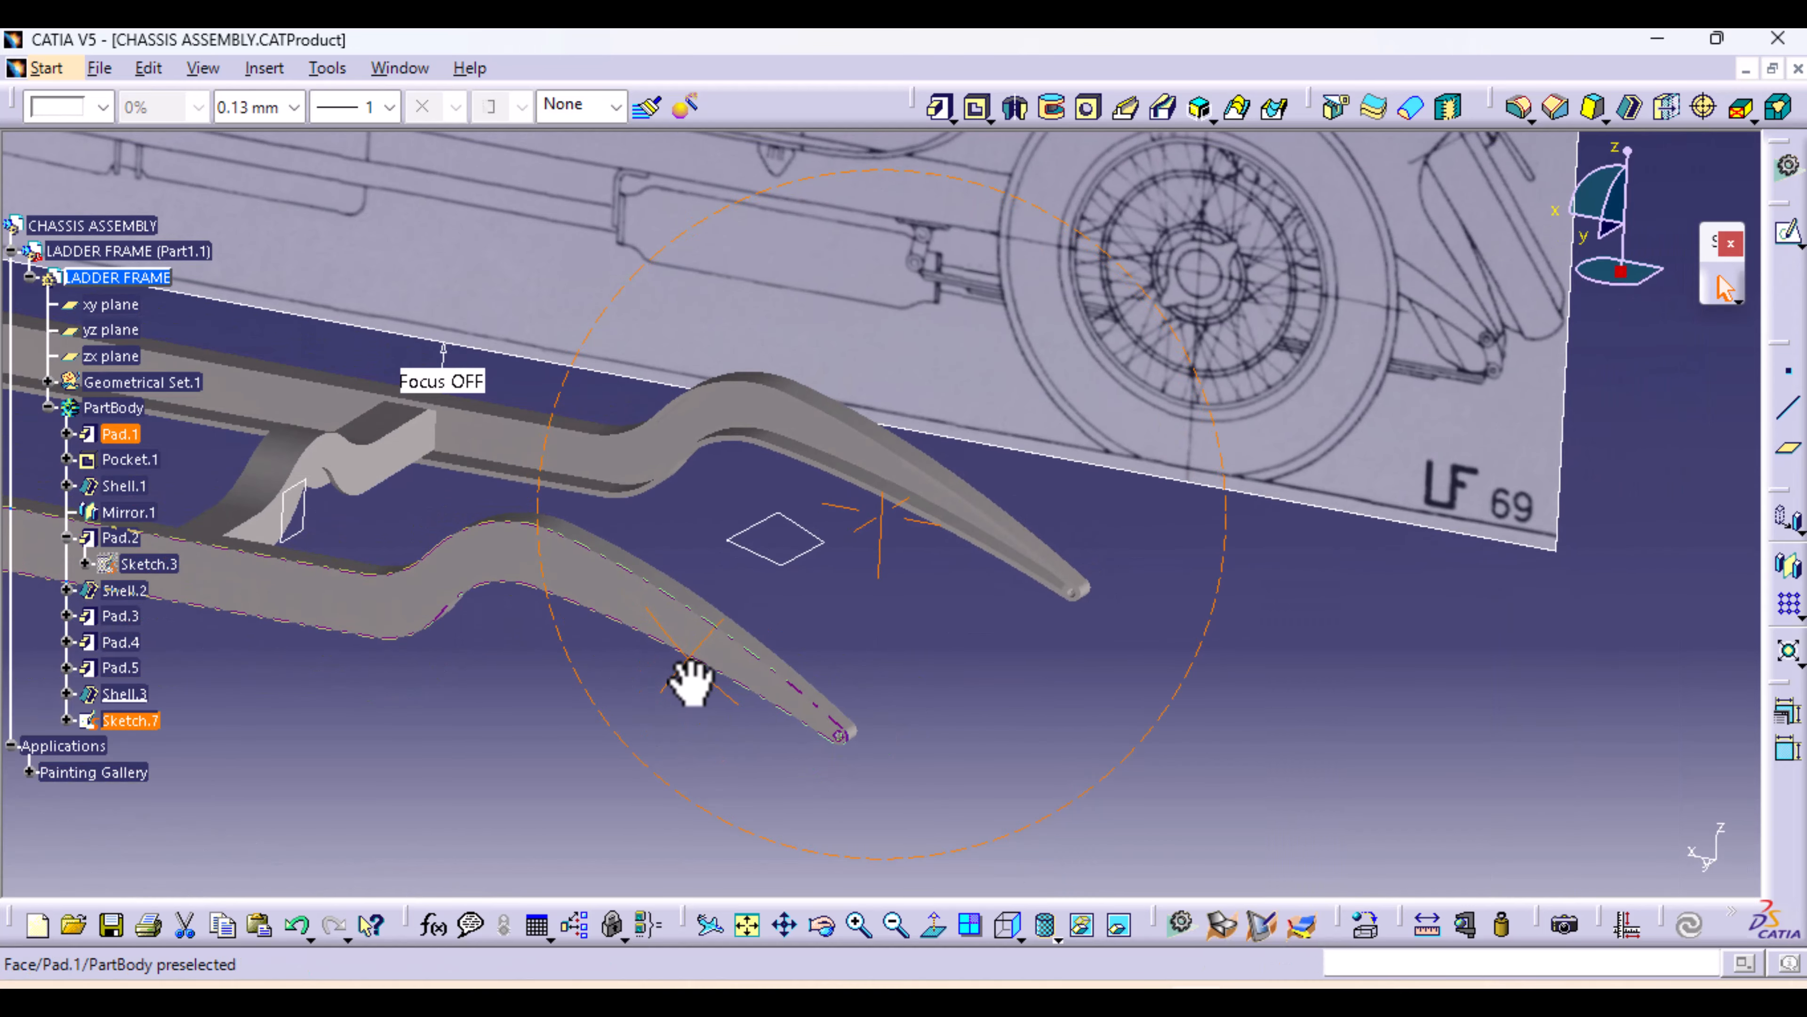
left_click(940, 109)
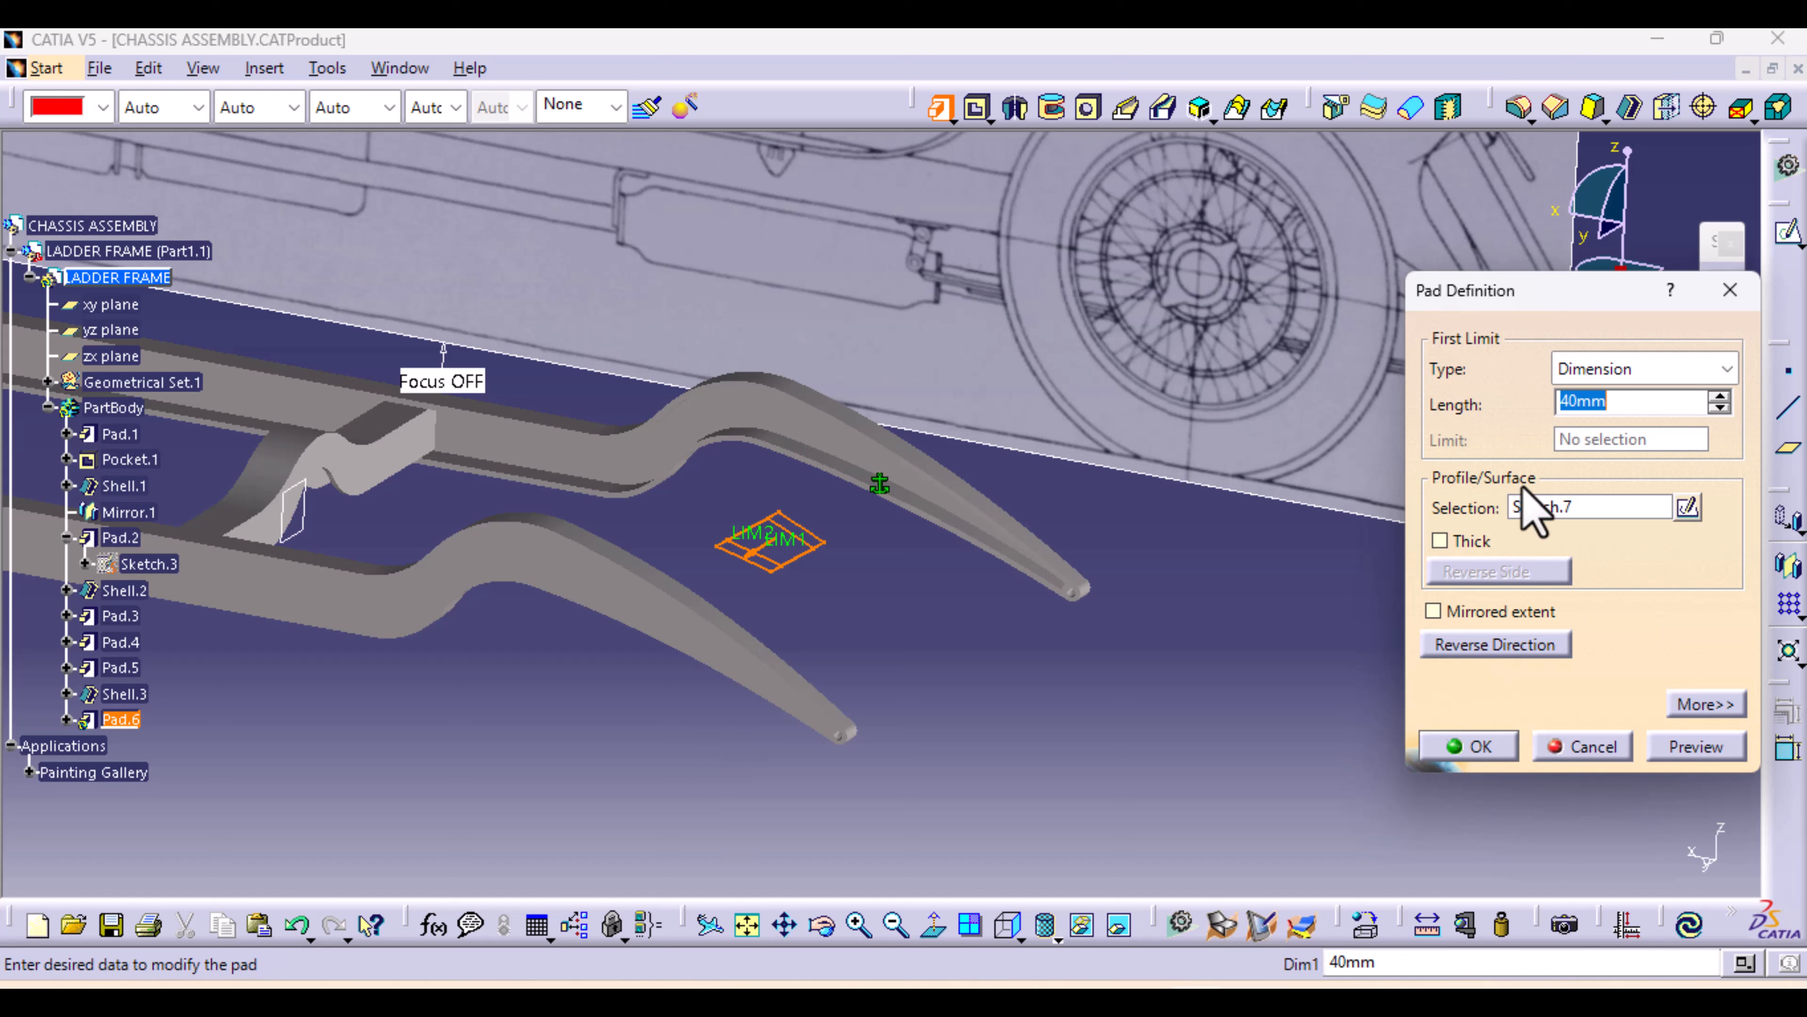
left_click(1703, 371)
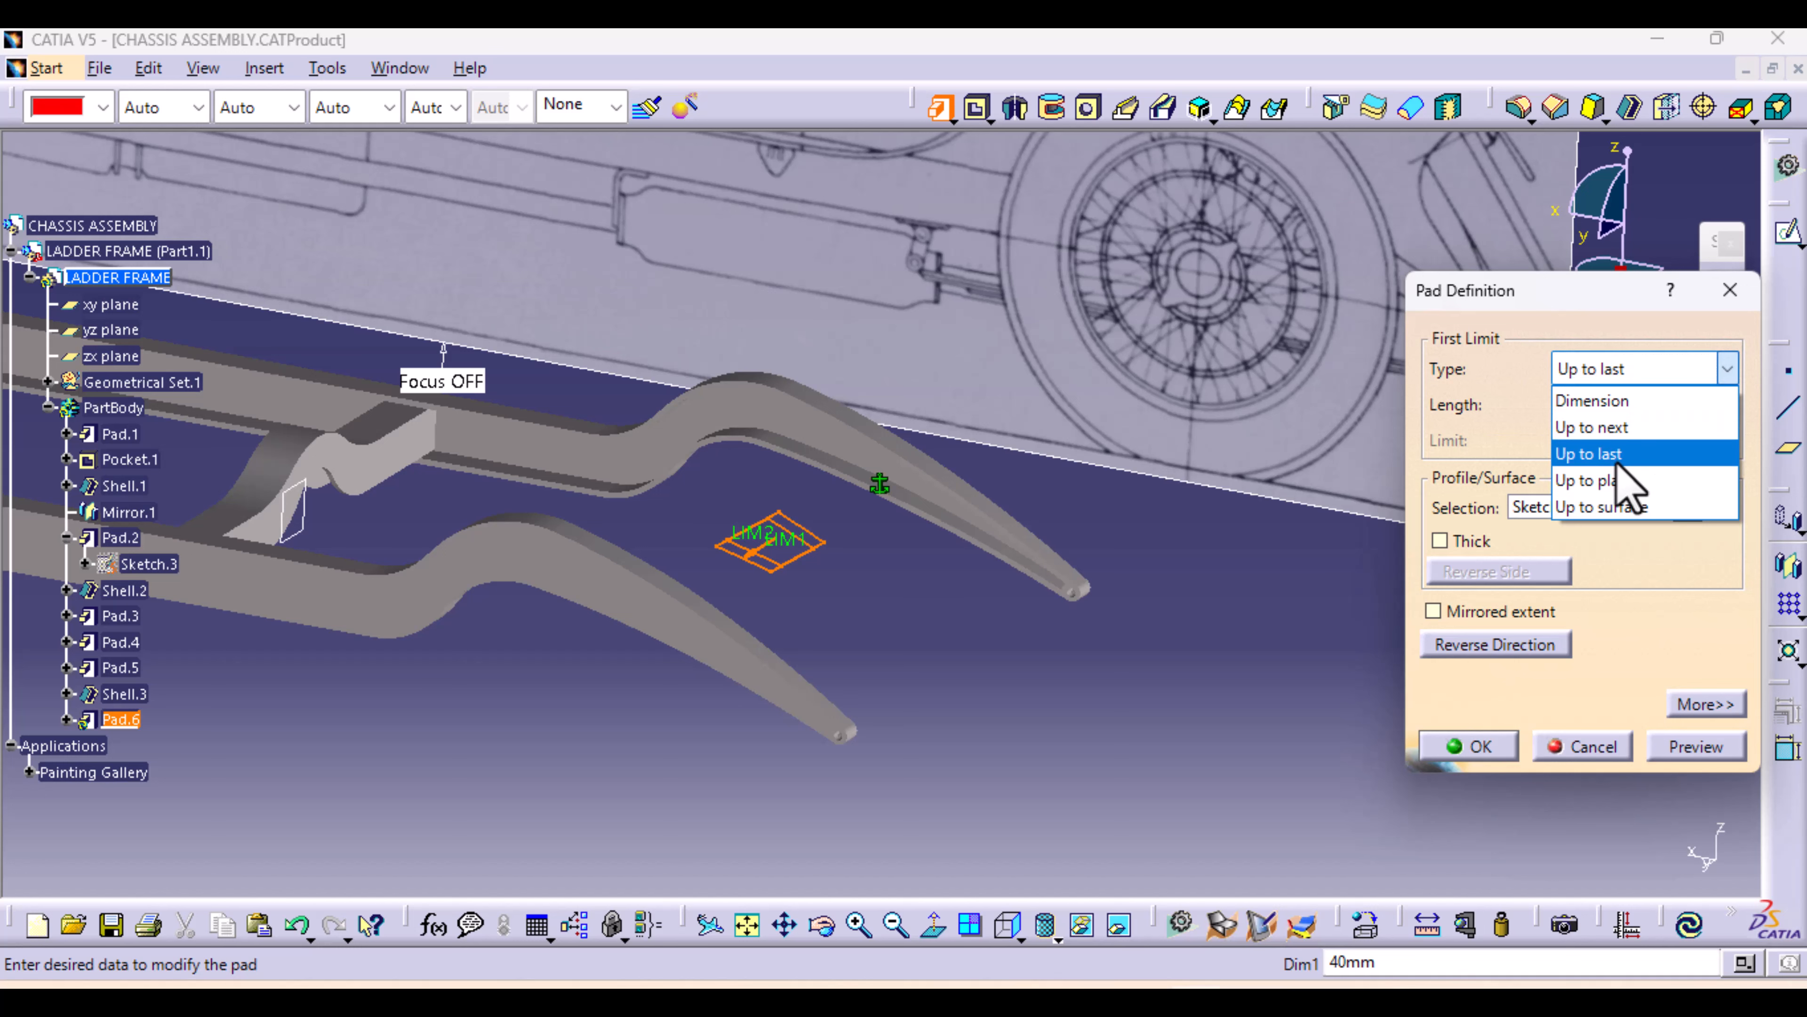
left_click(1629, 454)
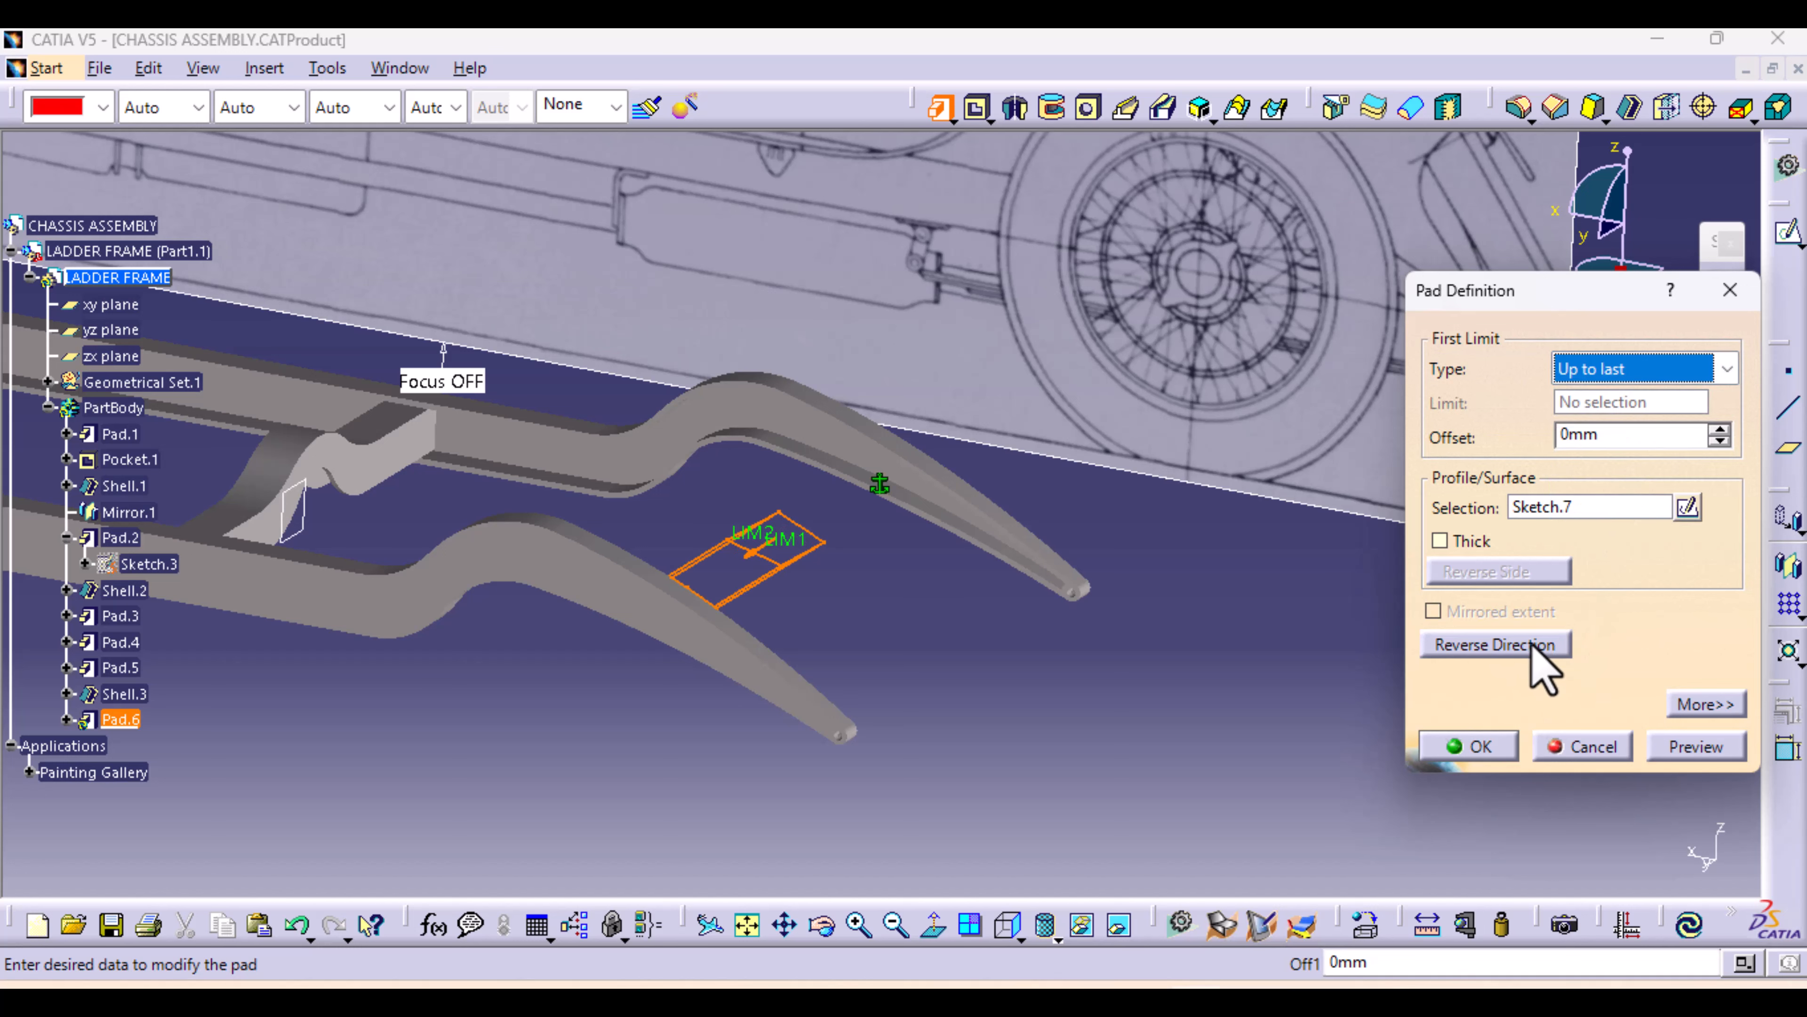
left_click(1708, 705)
left_click(1741, 370)
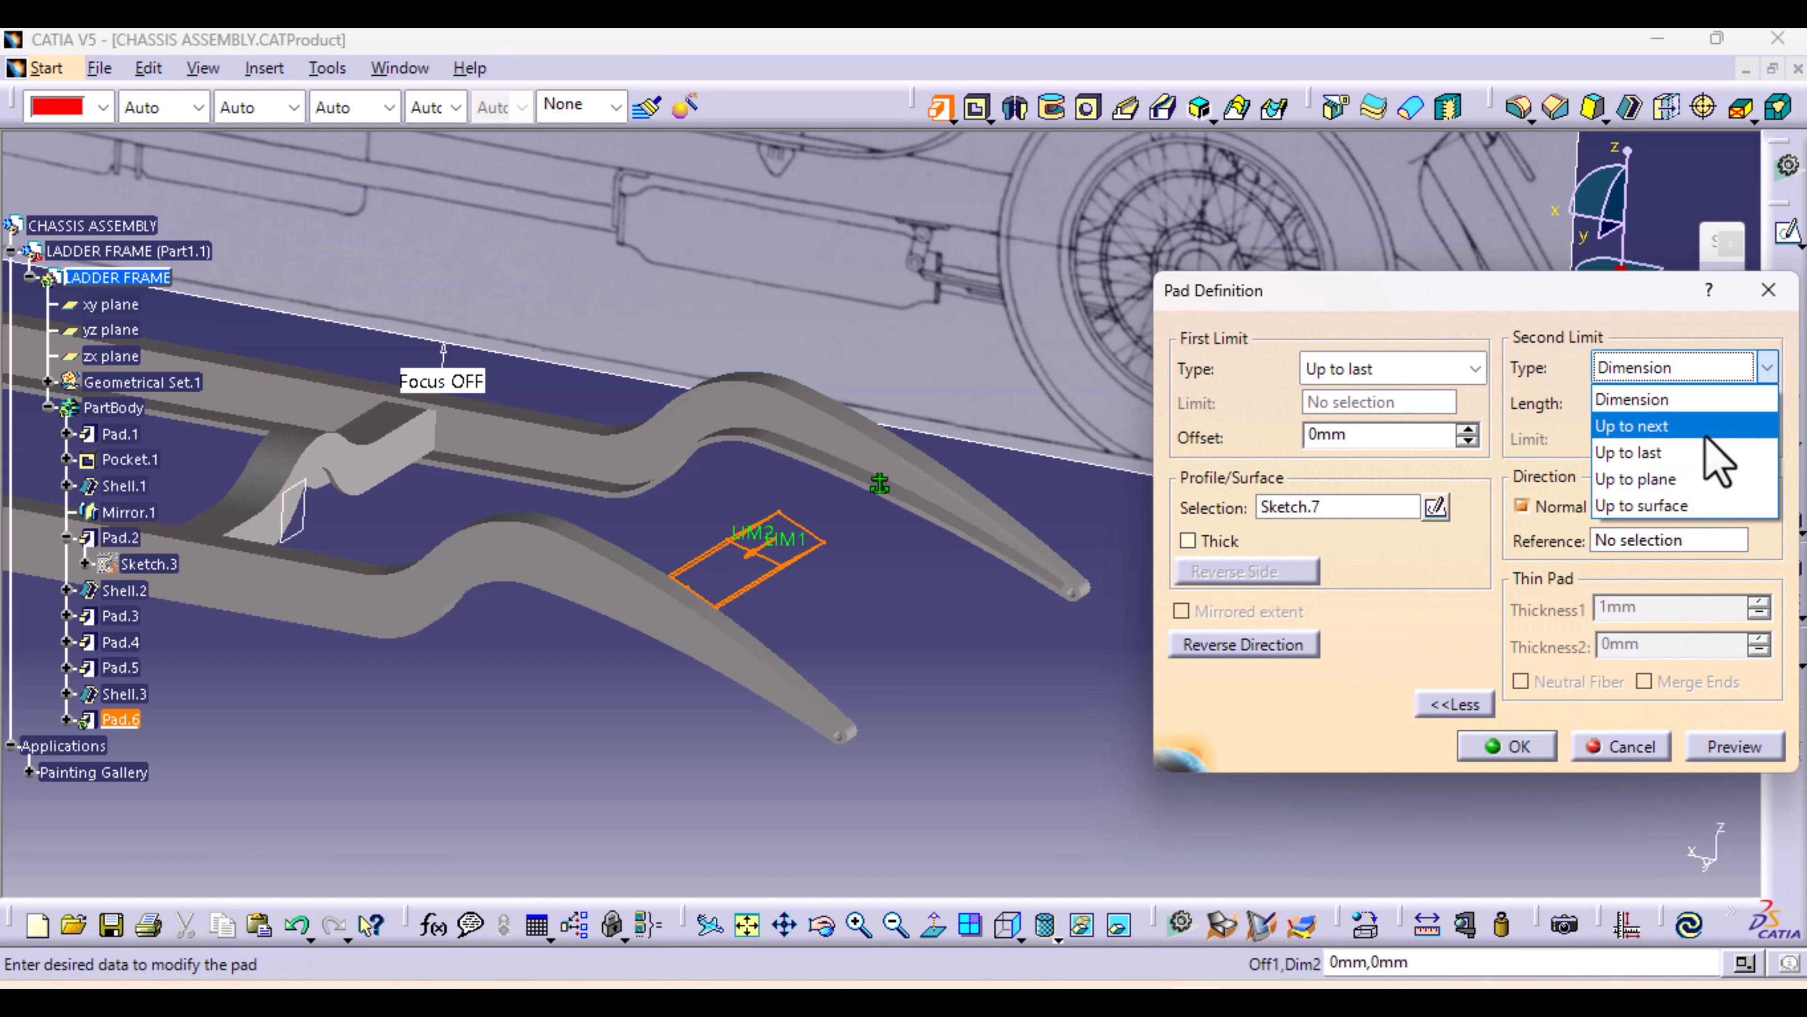
left_click(1711, 450)
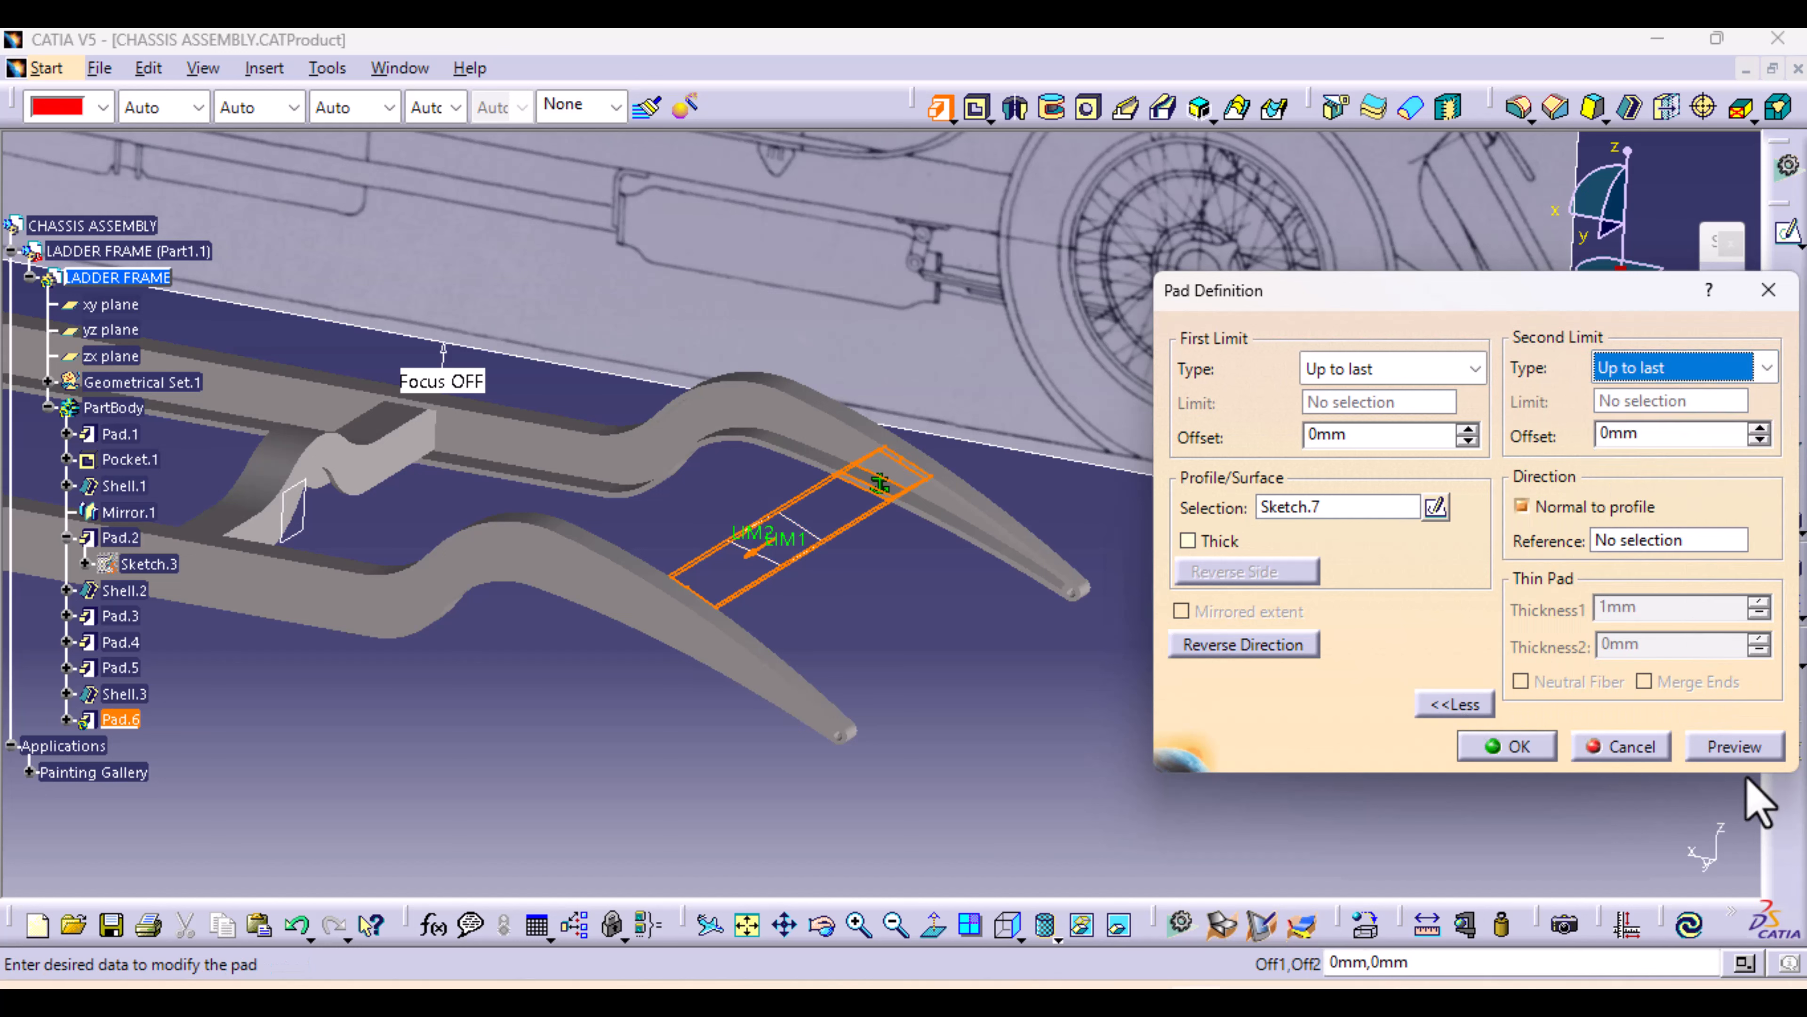
left_click(1736, 746)
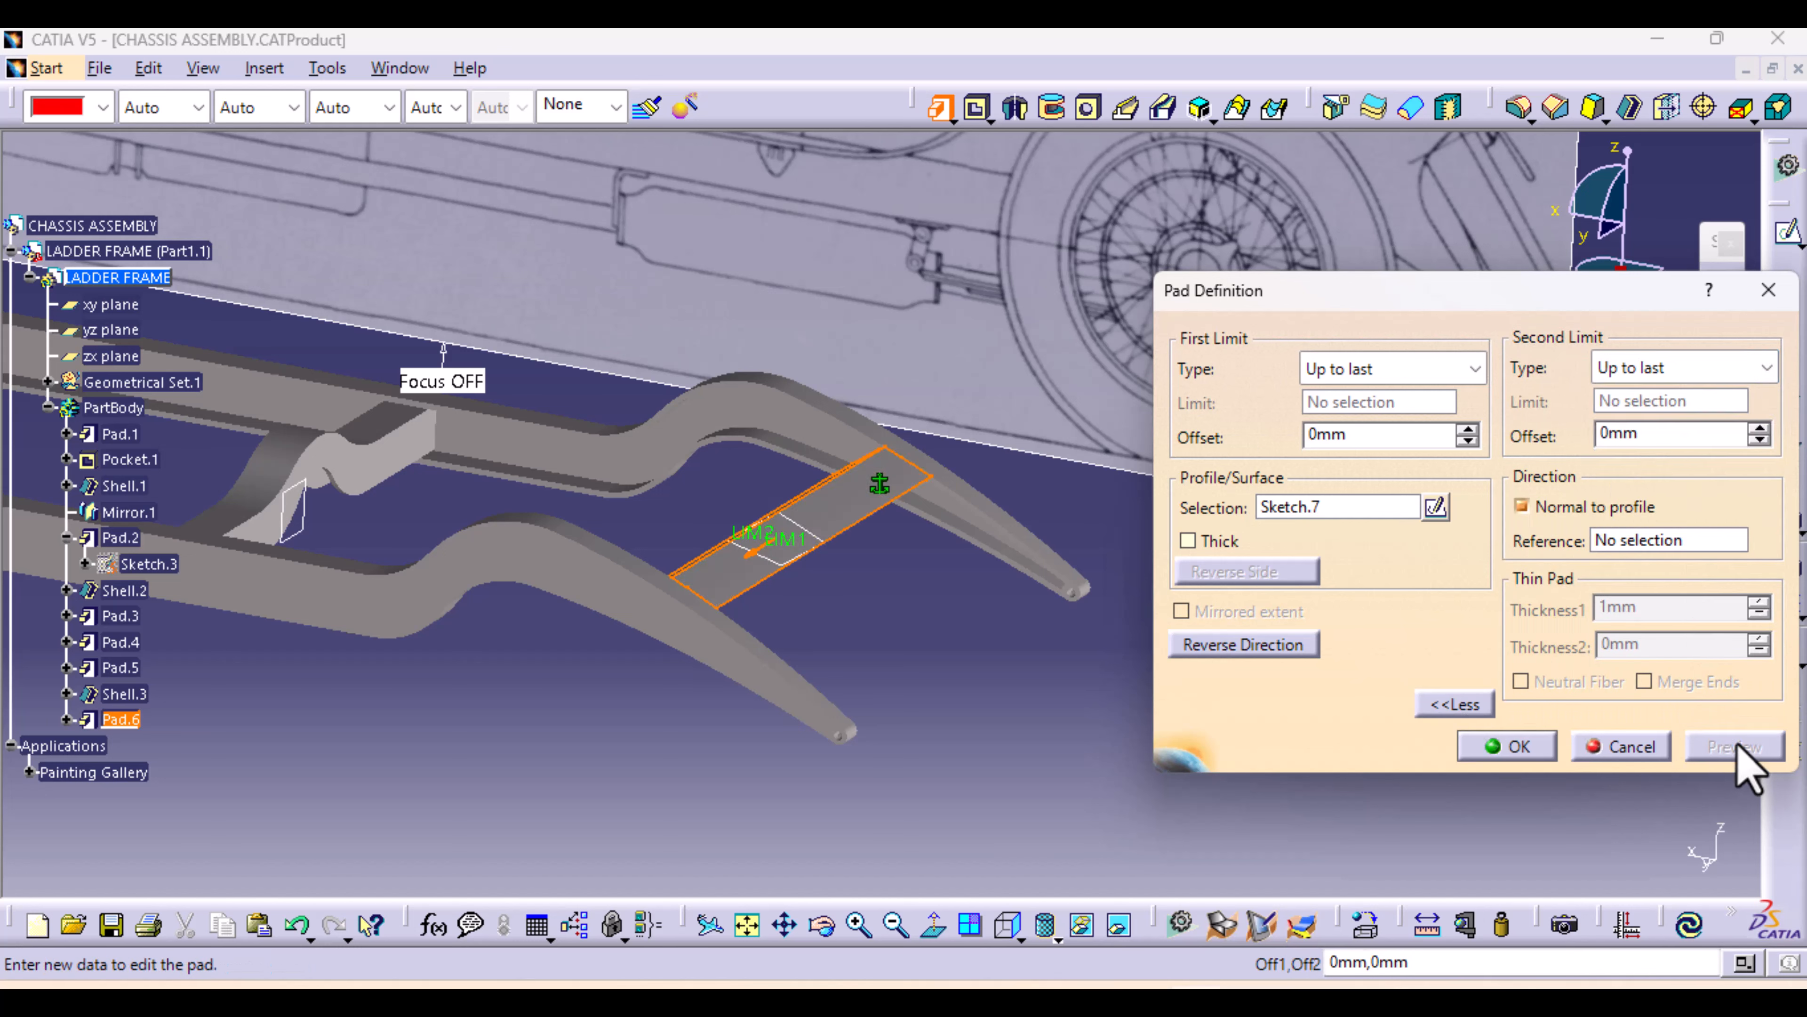
left_click(1503, 747)
Examine the new slanted cross-member and the frame's opposite rail ends from several angles
mouse_move(936, 598)
middle_mouse_down()
mouse_move(651, 787)
mouse_move(868, 626)
mouse_move(968, 687)
middle_mouse_up()
mouse_move(677, 719)
middle_mouse_down()
mouse_move(677, 669)
mouse_move(860, 557)
mouse_move(860, 767)
mouse_move(782, 545)
middle_mouse_up()
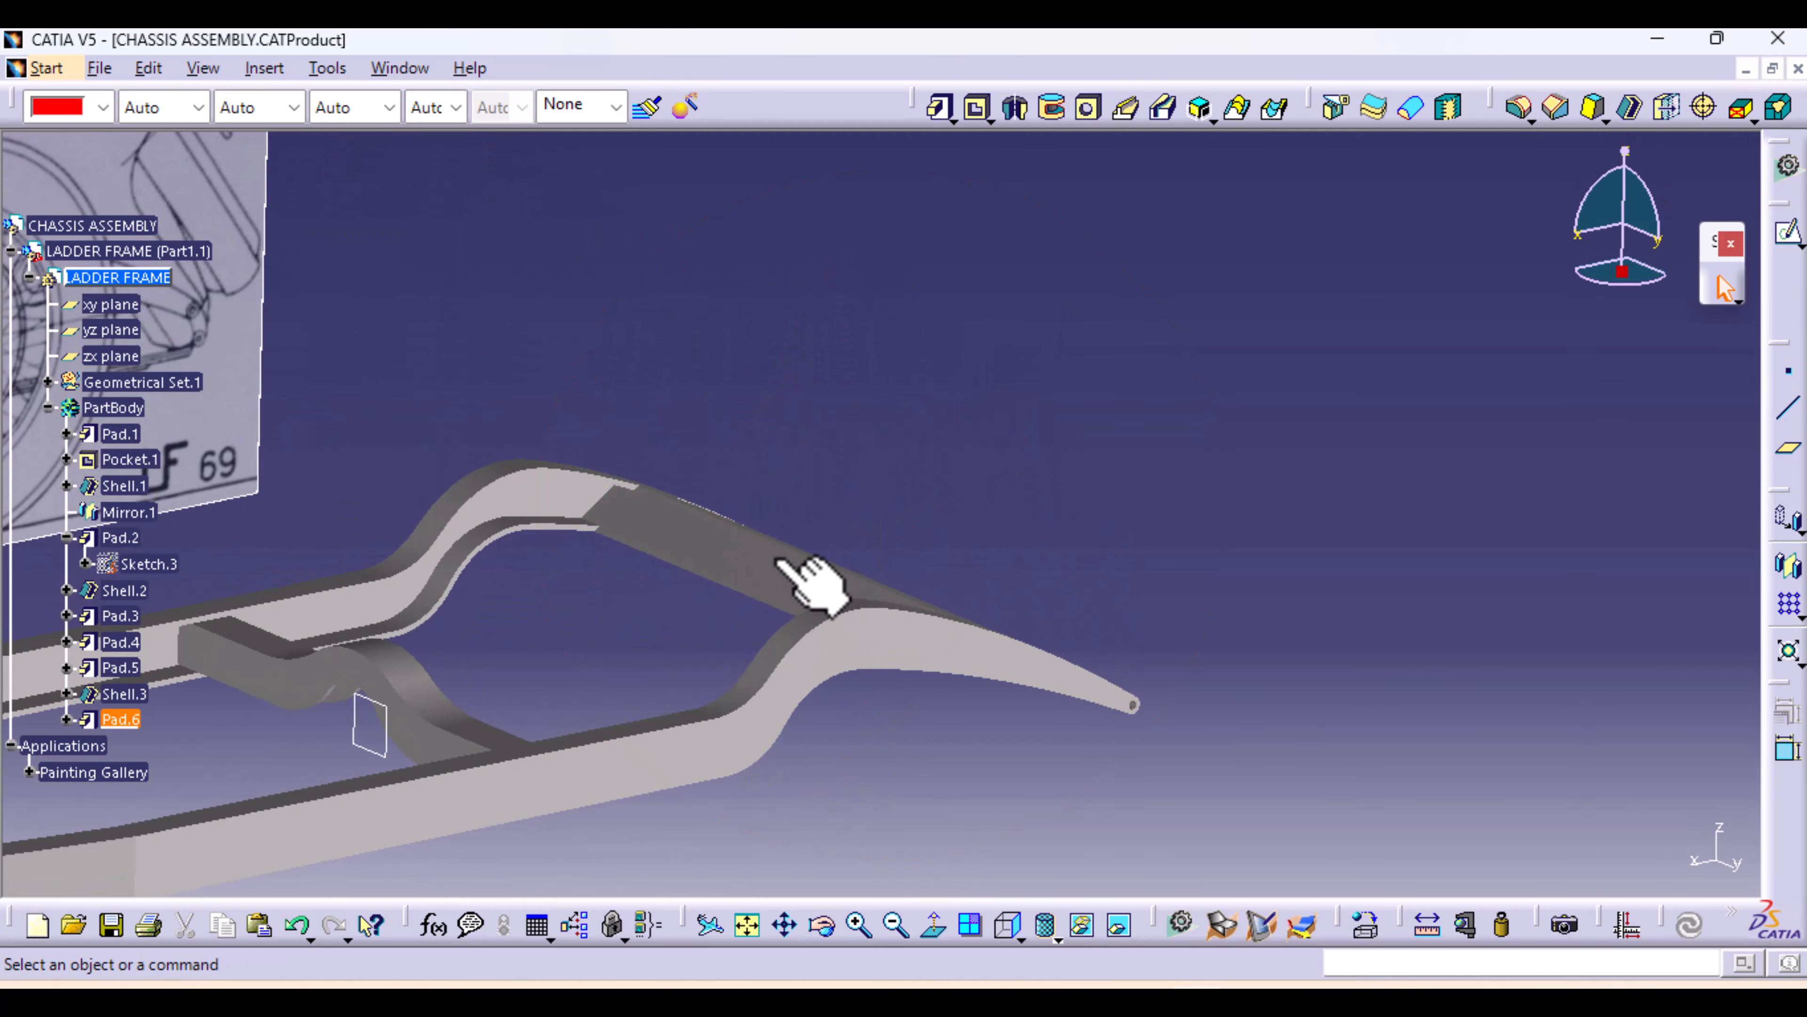
middle_click_drag(892, 563, 829, 533)
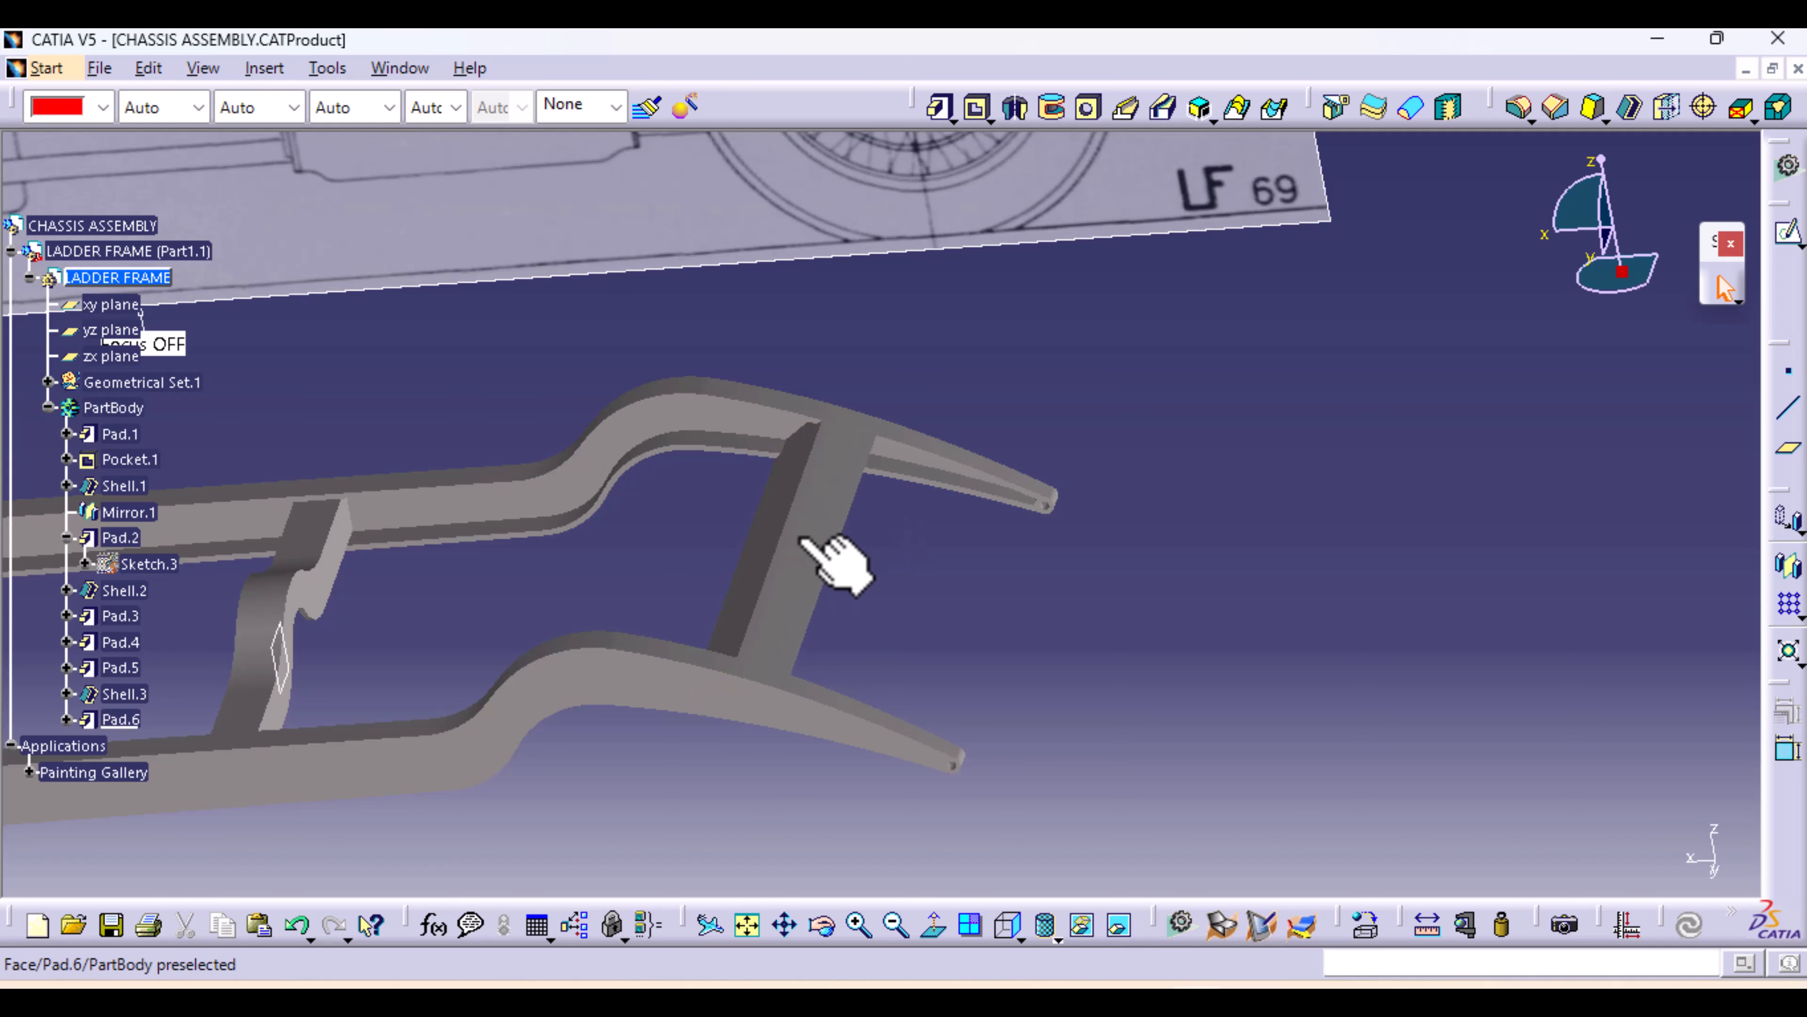
middle_click_drag(944, 570, 918, 655)
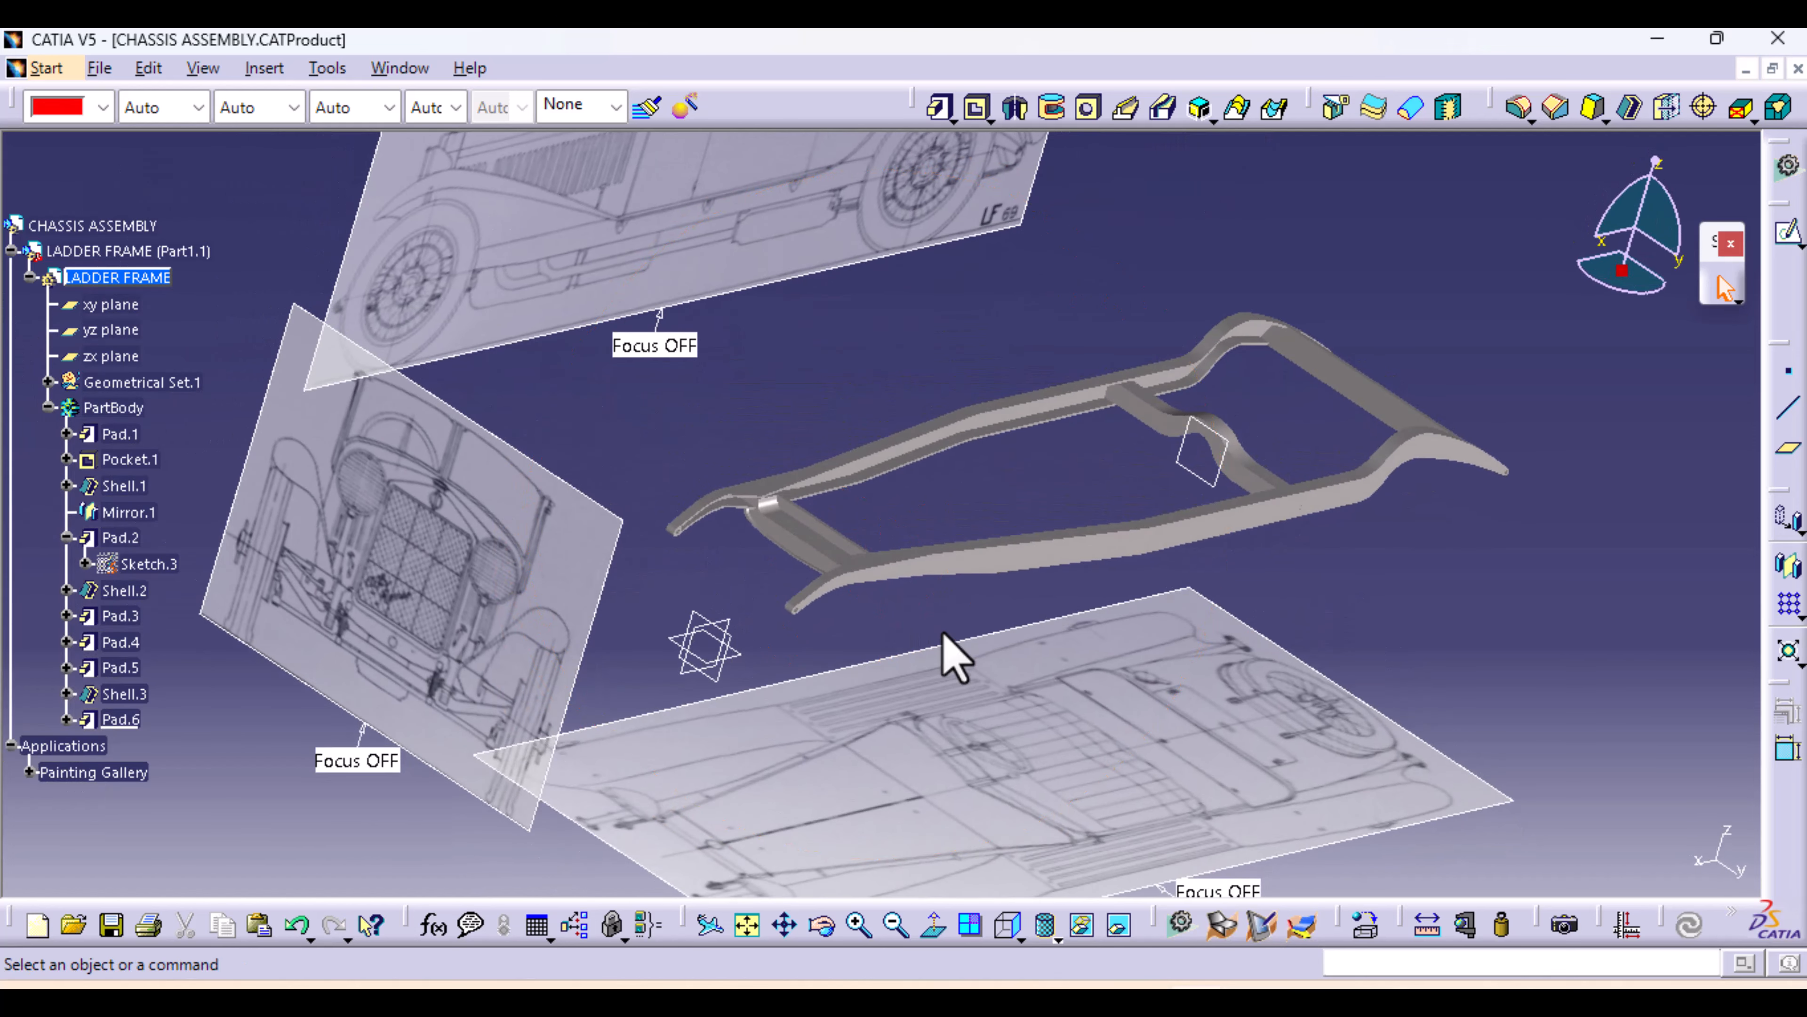
middle_click_drag(976, 606, 979, 556)
middle_click_drag(969, 701, 1020, 356)
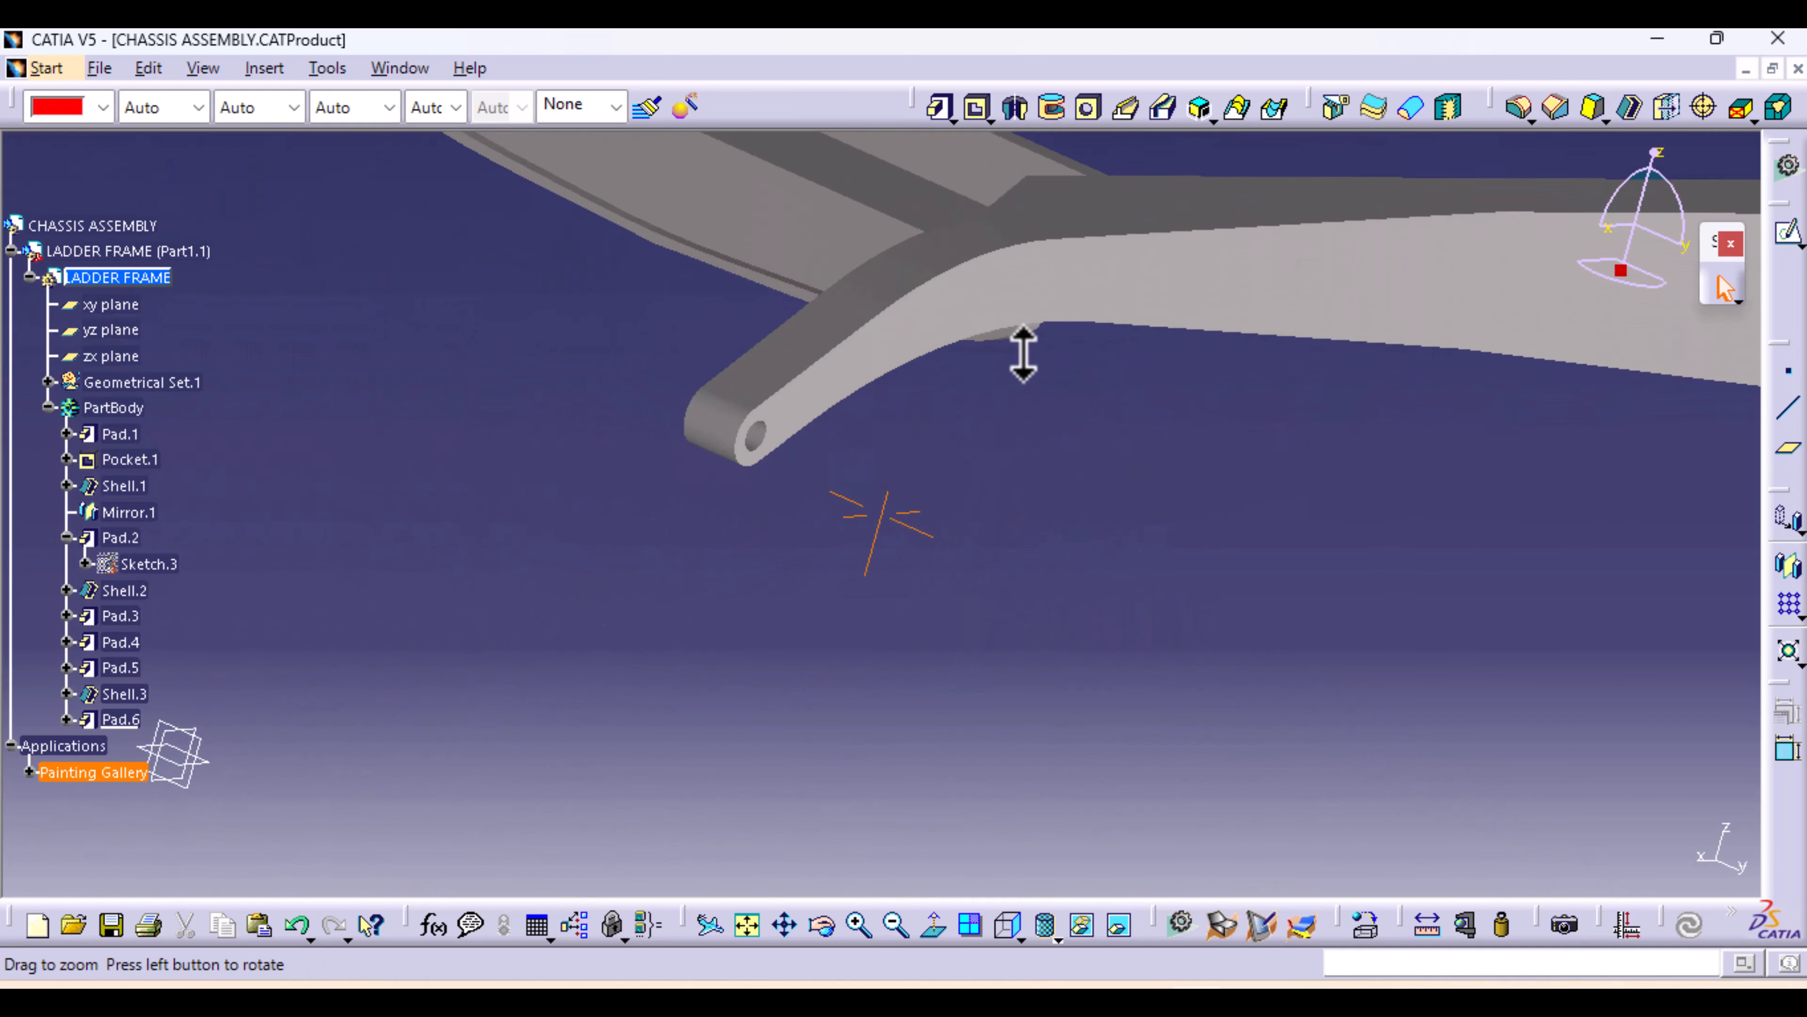
Inspect the rail's rounded end, and switch to the 2.jpg photo in the image viewer to study the spring mounting at the rail tip
middle_click_drag(890, 531, 907, 740)
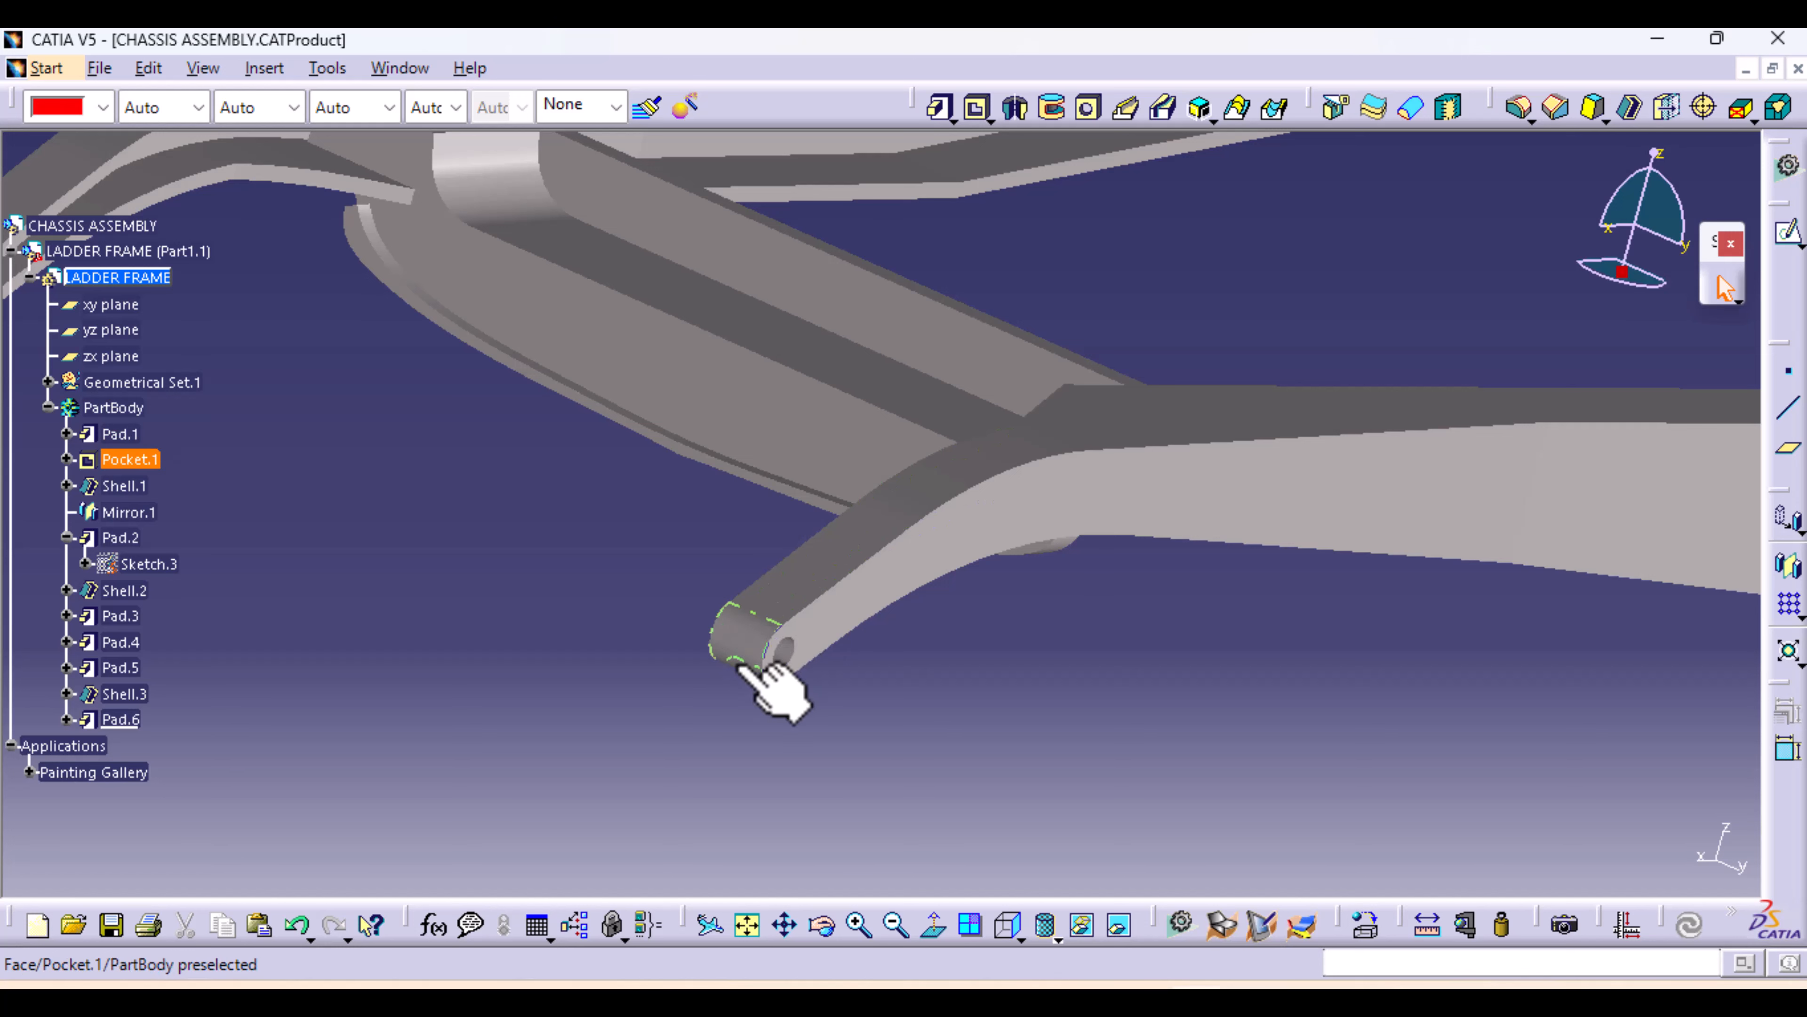
middle_click_drag(867, 646, 869, 690)
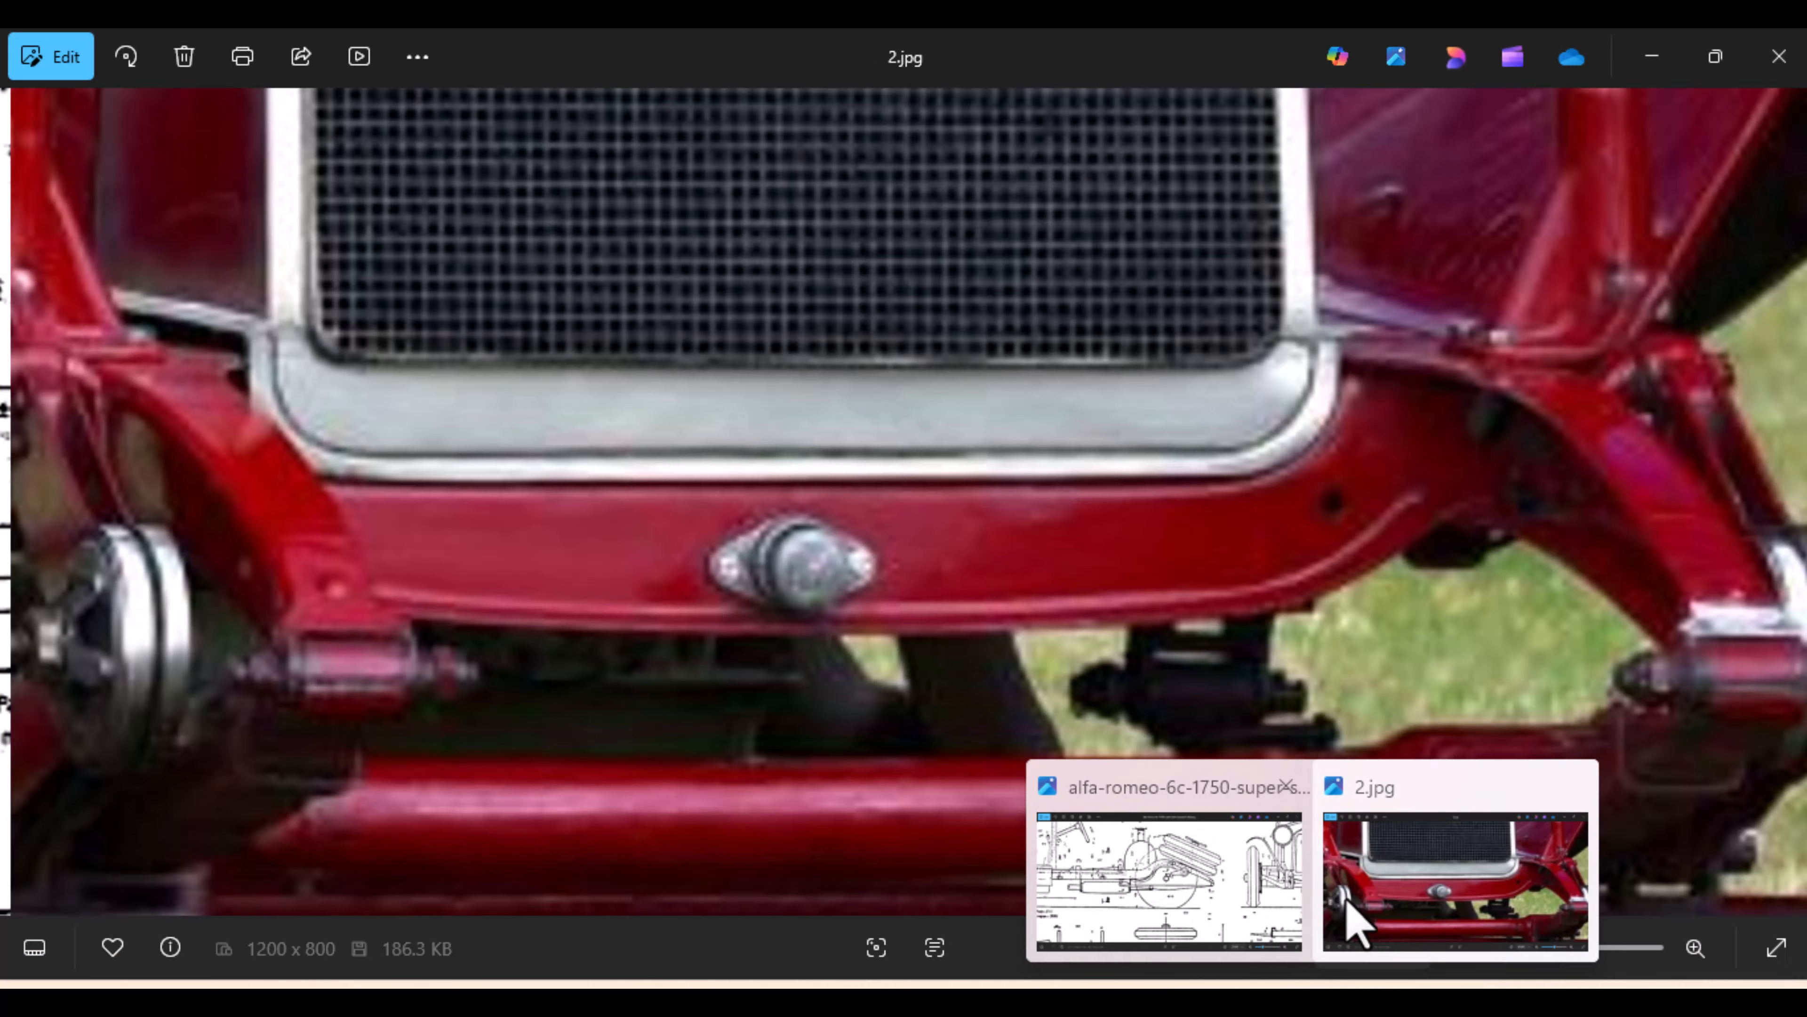
left_click(1351, 918)
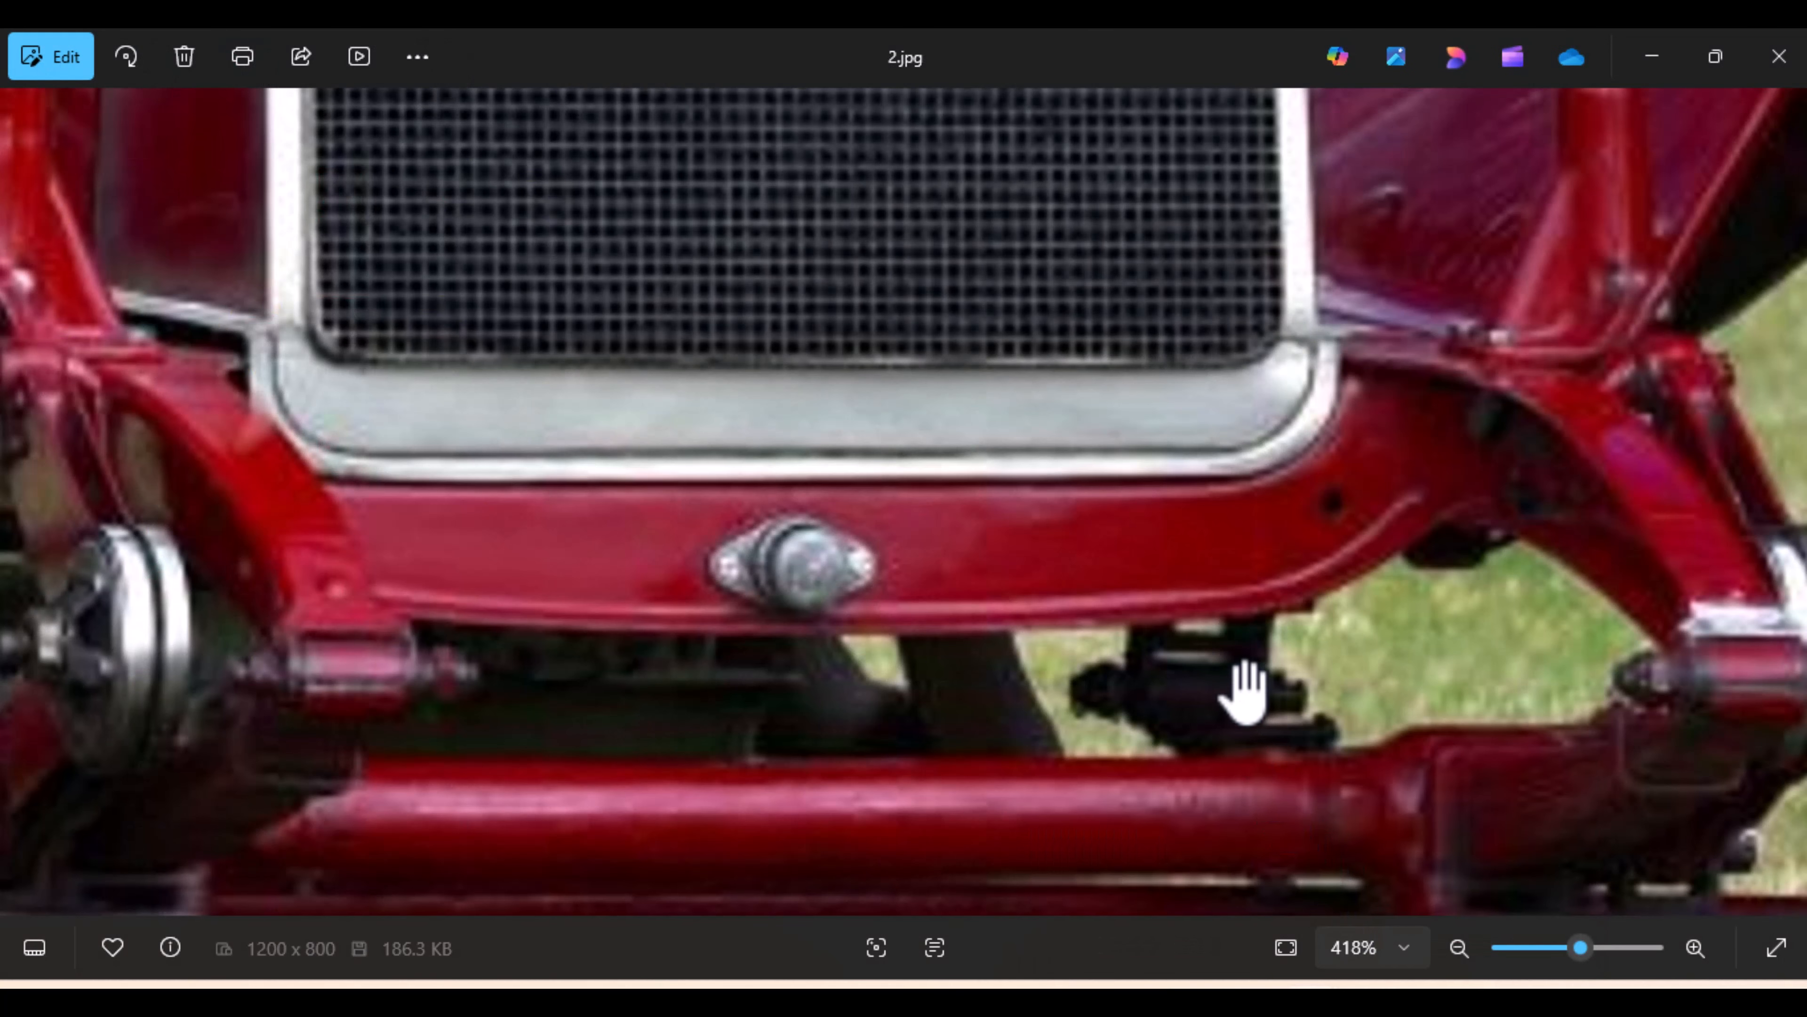
left_click_drag(1238, 666, 819, 593)
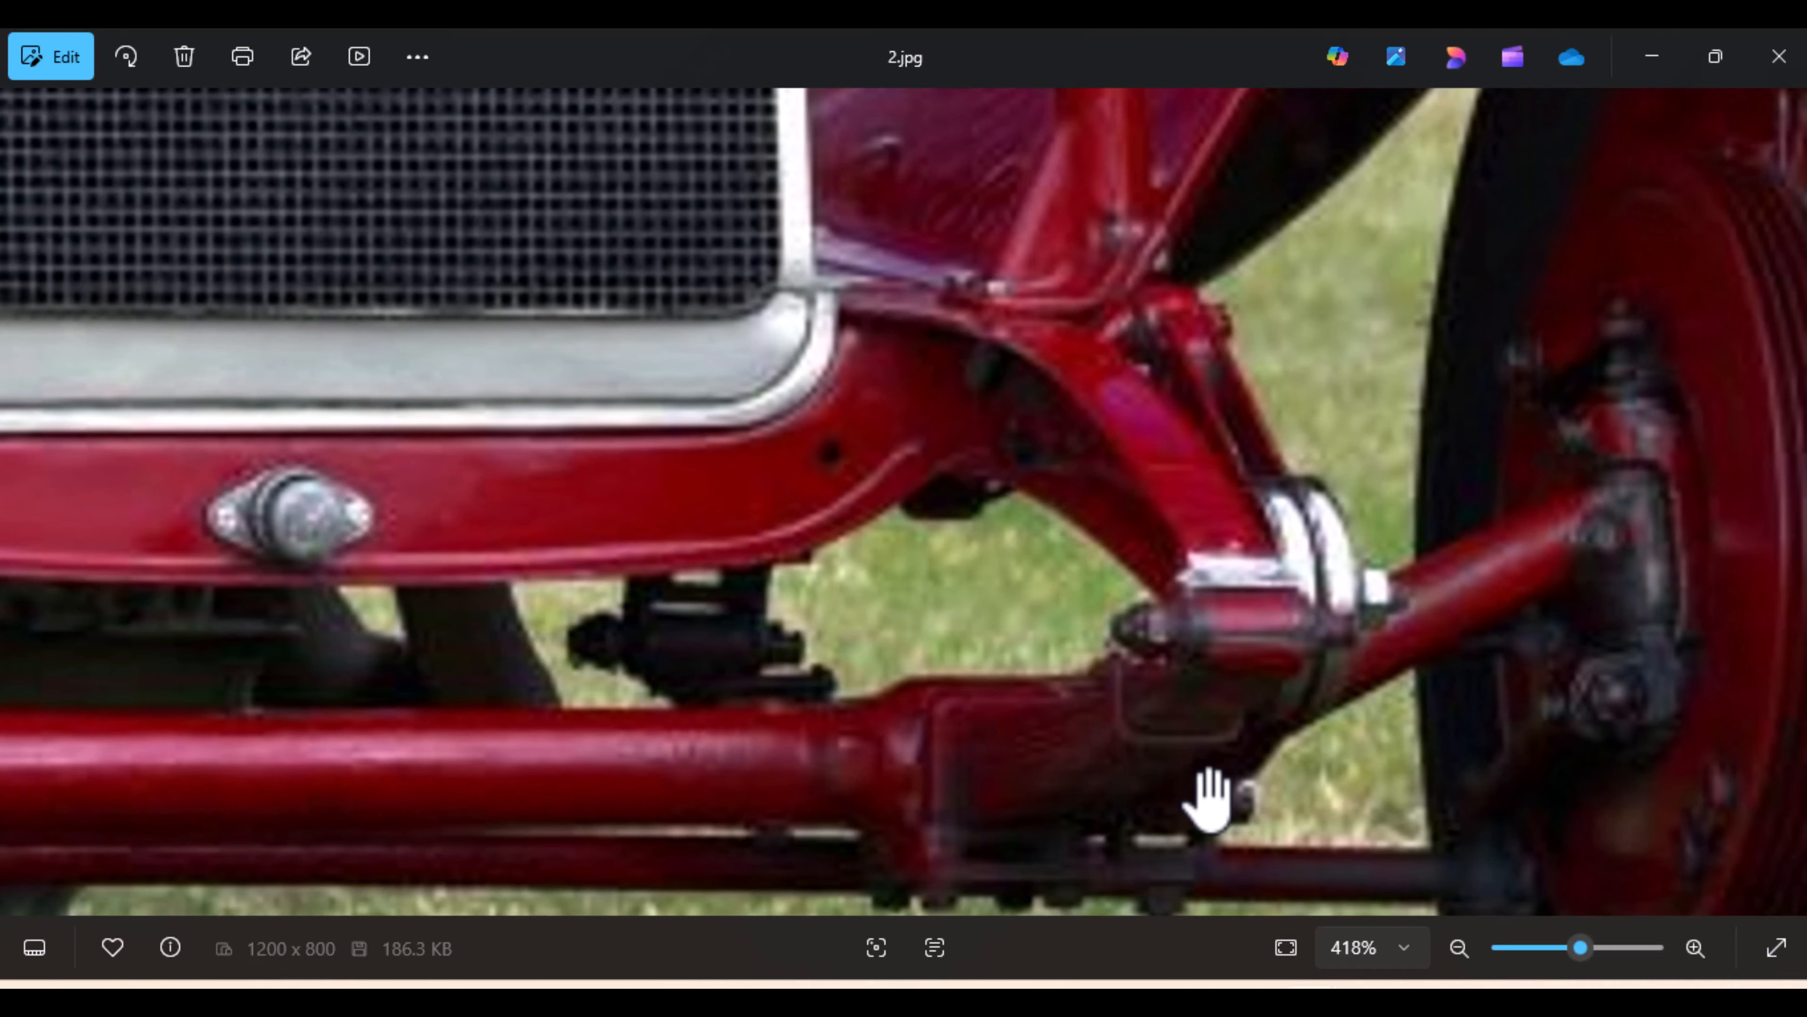
scroll(1210, 795, "up", 3)
scroll(1209, 796, "down", 1)
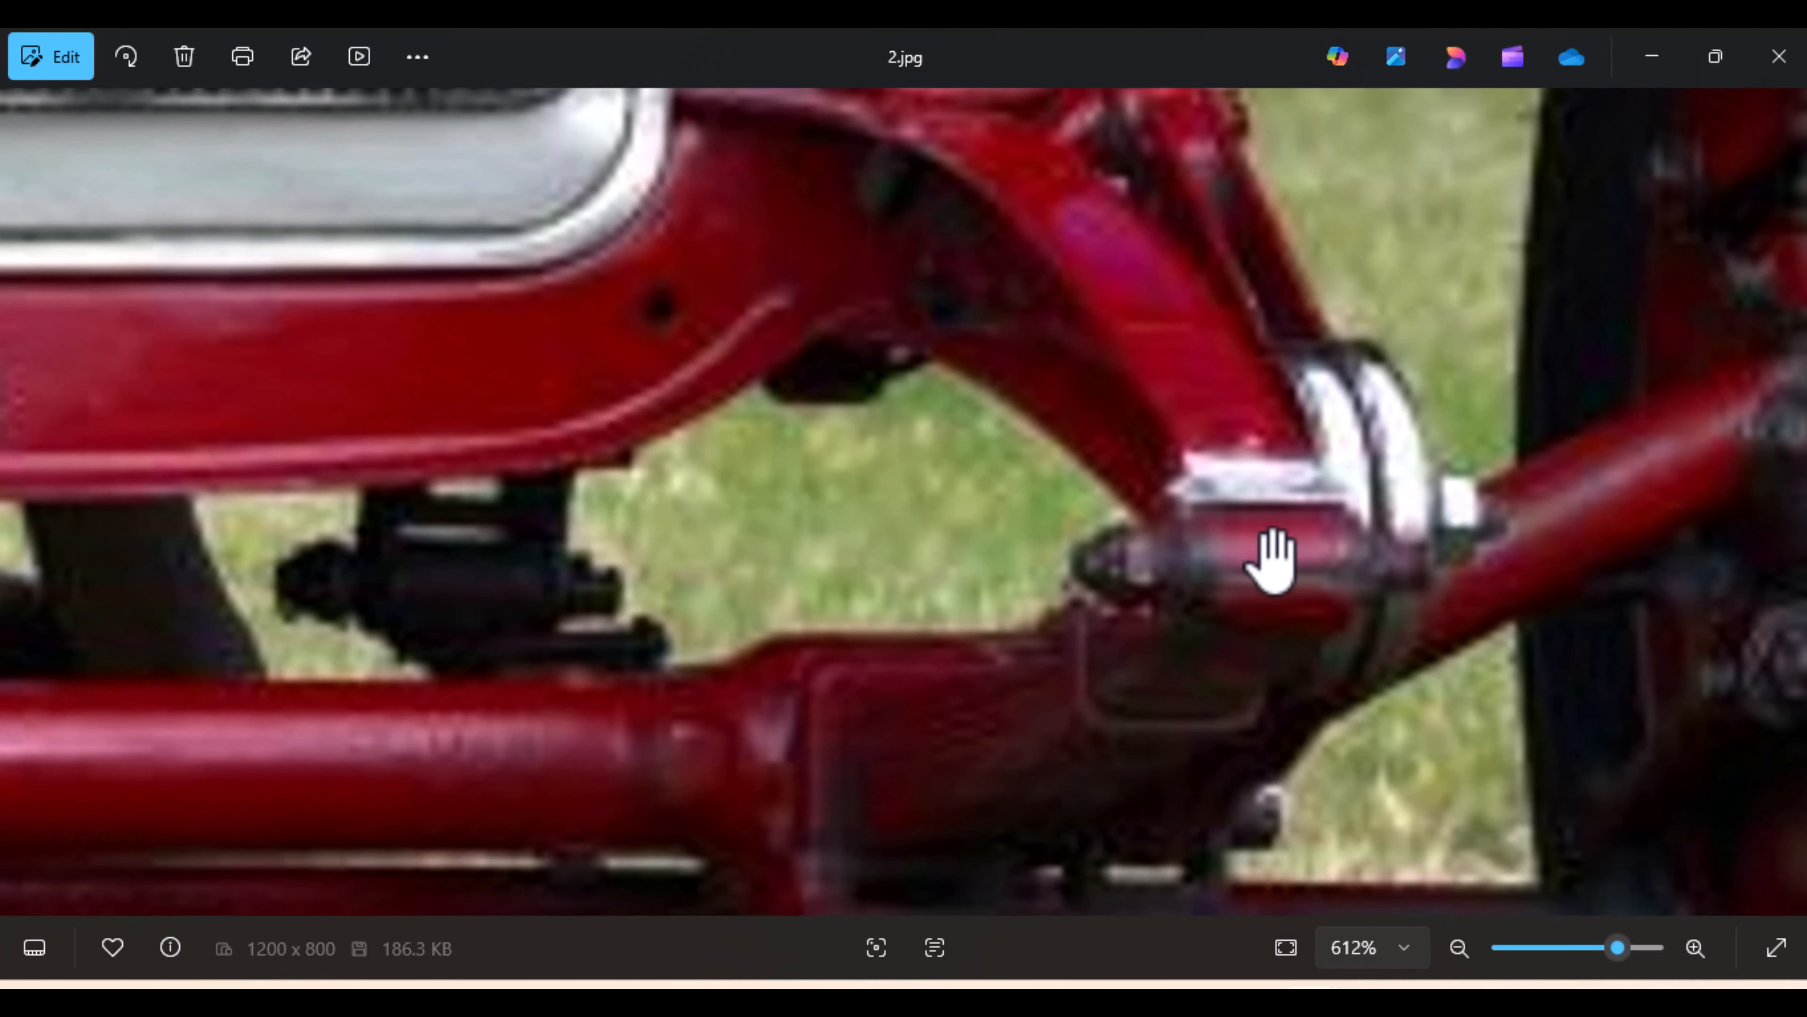
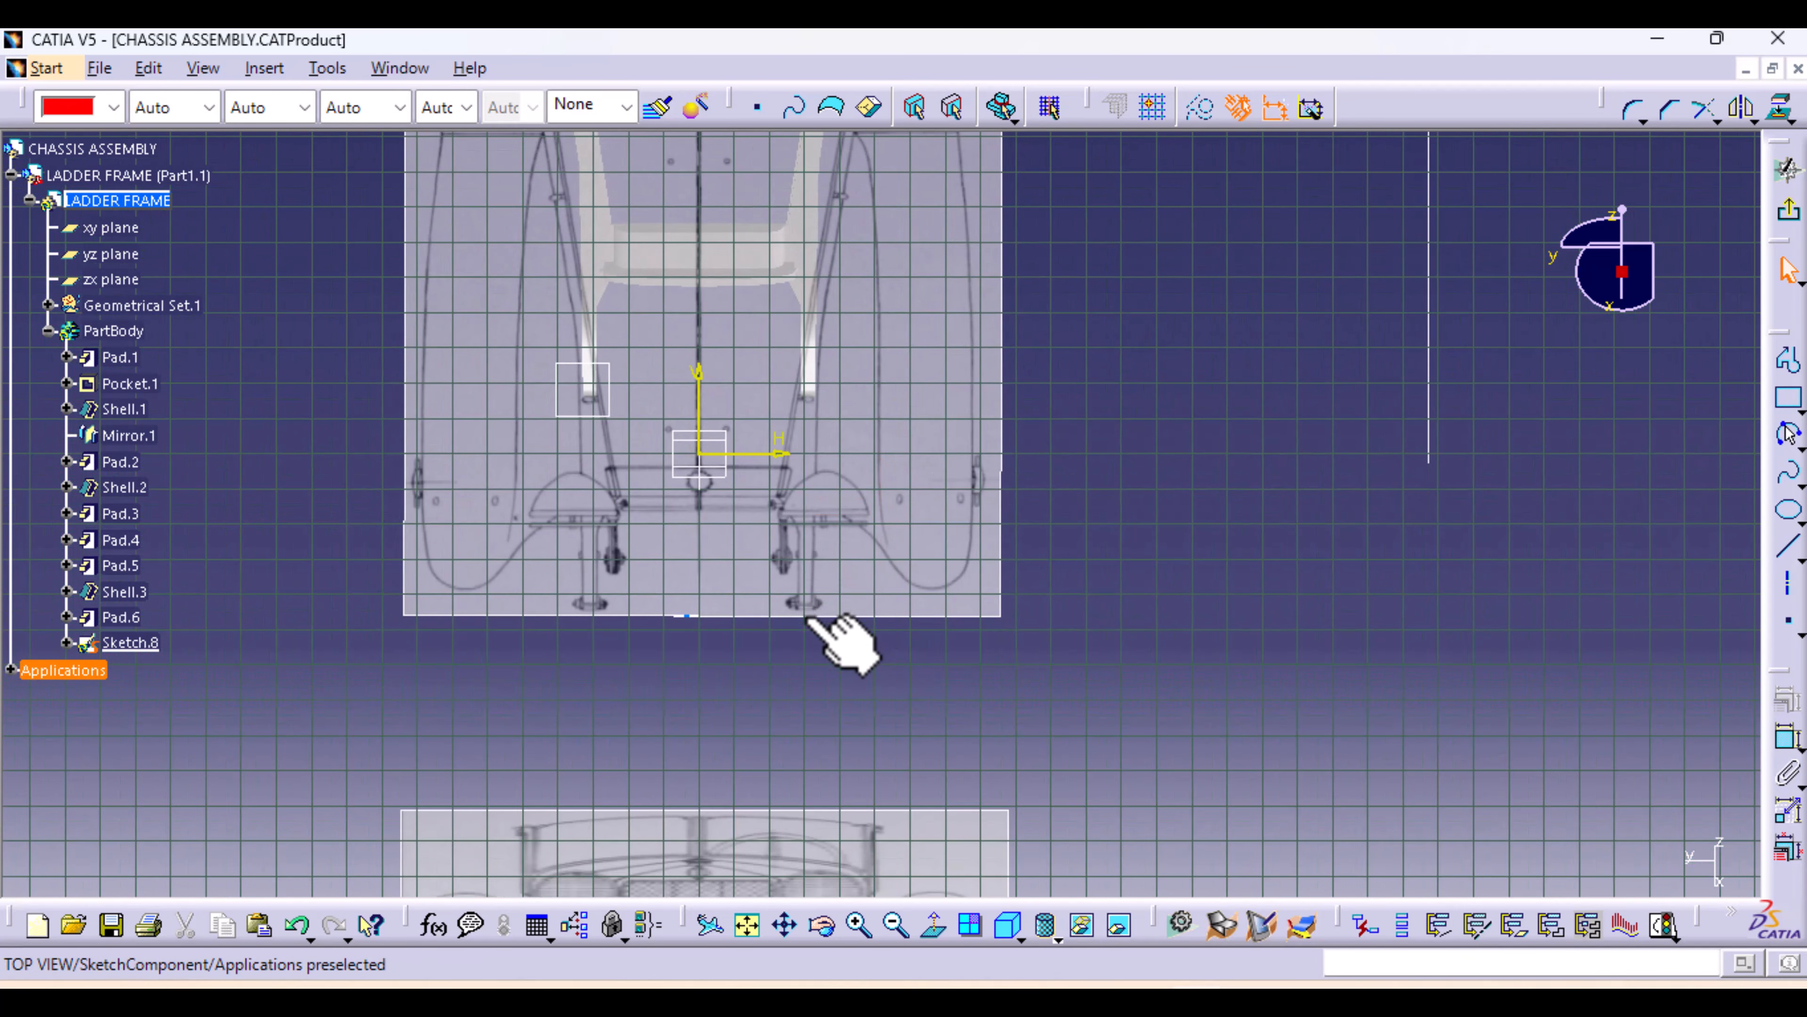
Examine the frame against the top-view blueprint in the sketch, viewing it from the reverse side of the sketch plane
mouse_move(995, 452)
middle_mouse_down()
mouse_move(1015, 933)
mouse_move(978, 993)
mouse_move(988, 790)
middle_mouse_up()
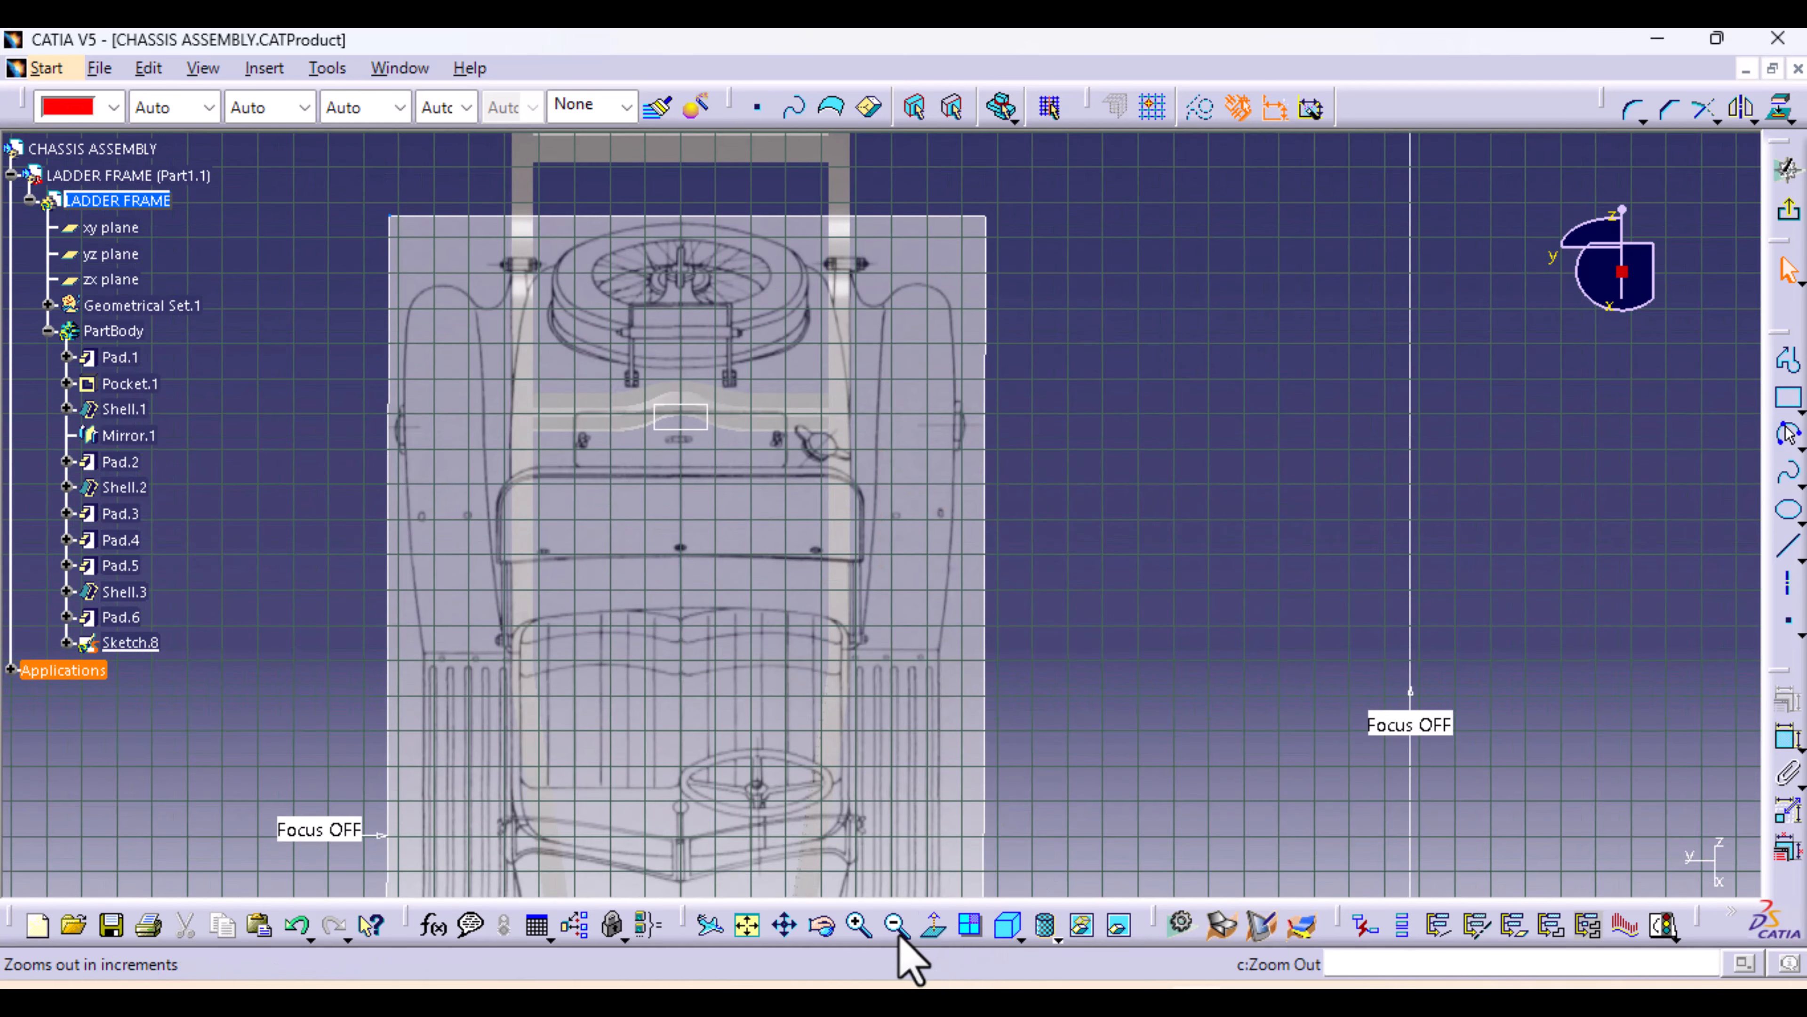
middle_click_drag(877, 543, 855, 178)
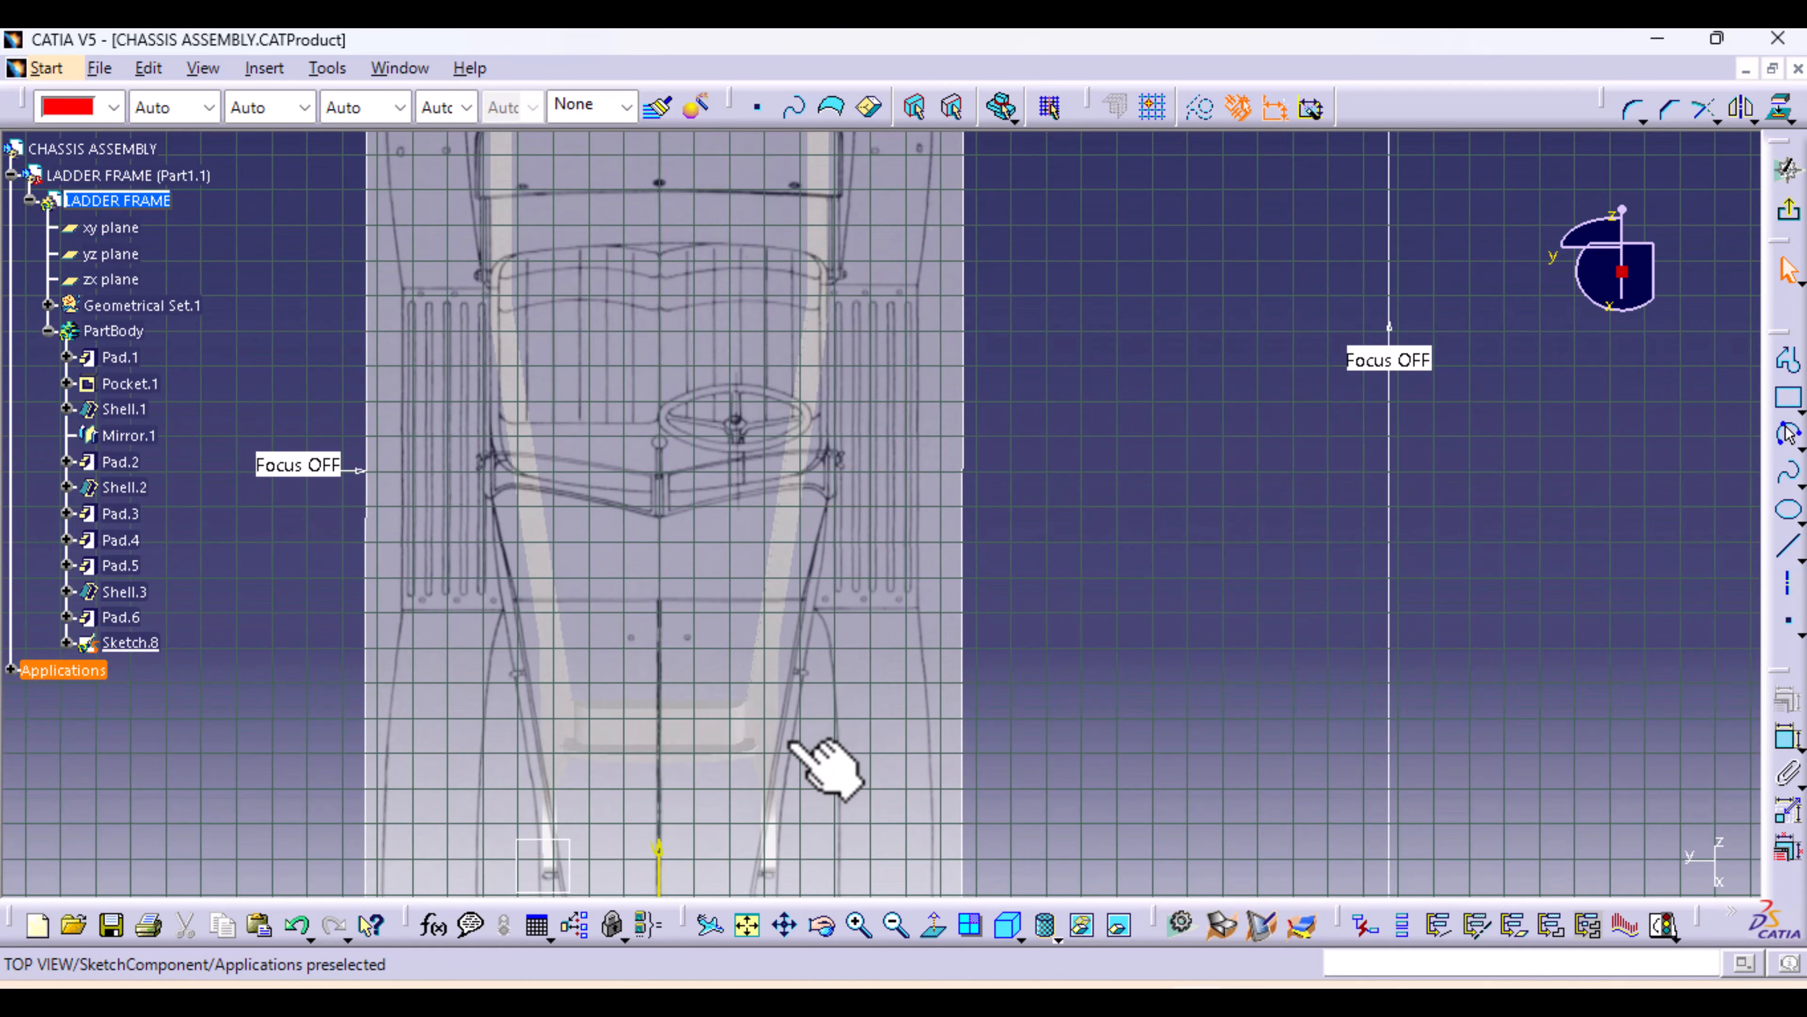
middle_click_drag(791, 725, 788, 369)
mouse_move(790, 698)
middle_mouse_down()
mouse_move(767, 464)
mouse_move(505, 545)
mouse_move(1016, 767)
mouse_move(984, 695)
mouse_move(1041, 432)
mouse_move(1039, 453)
middle_mouse_up()
left_click(935, 925)
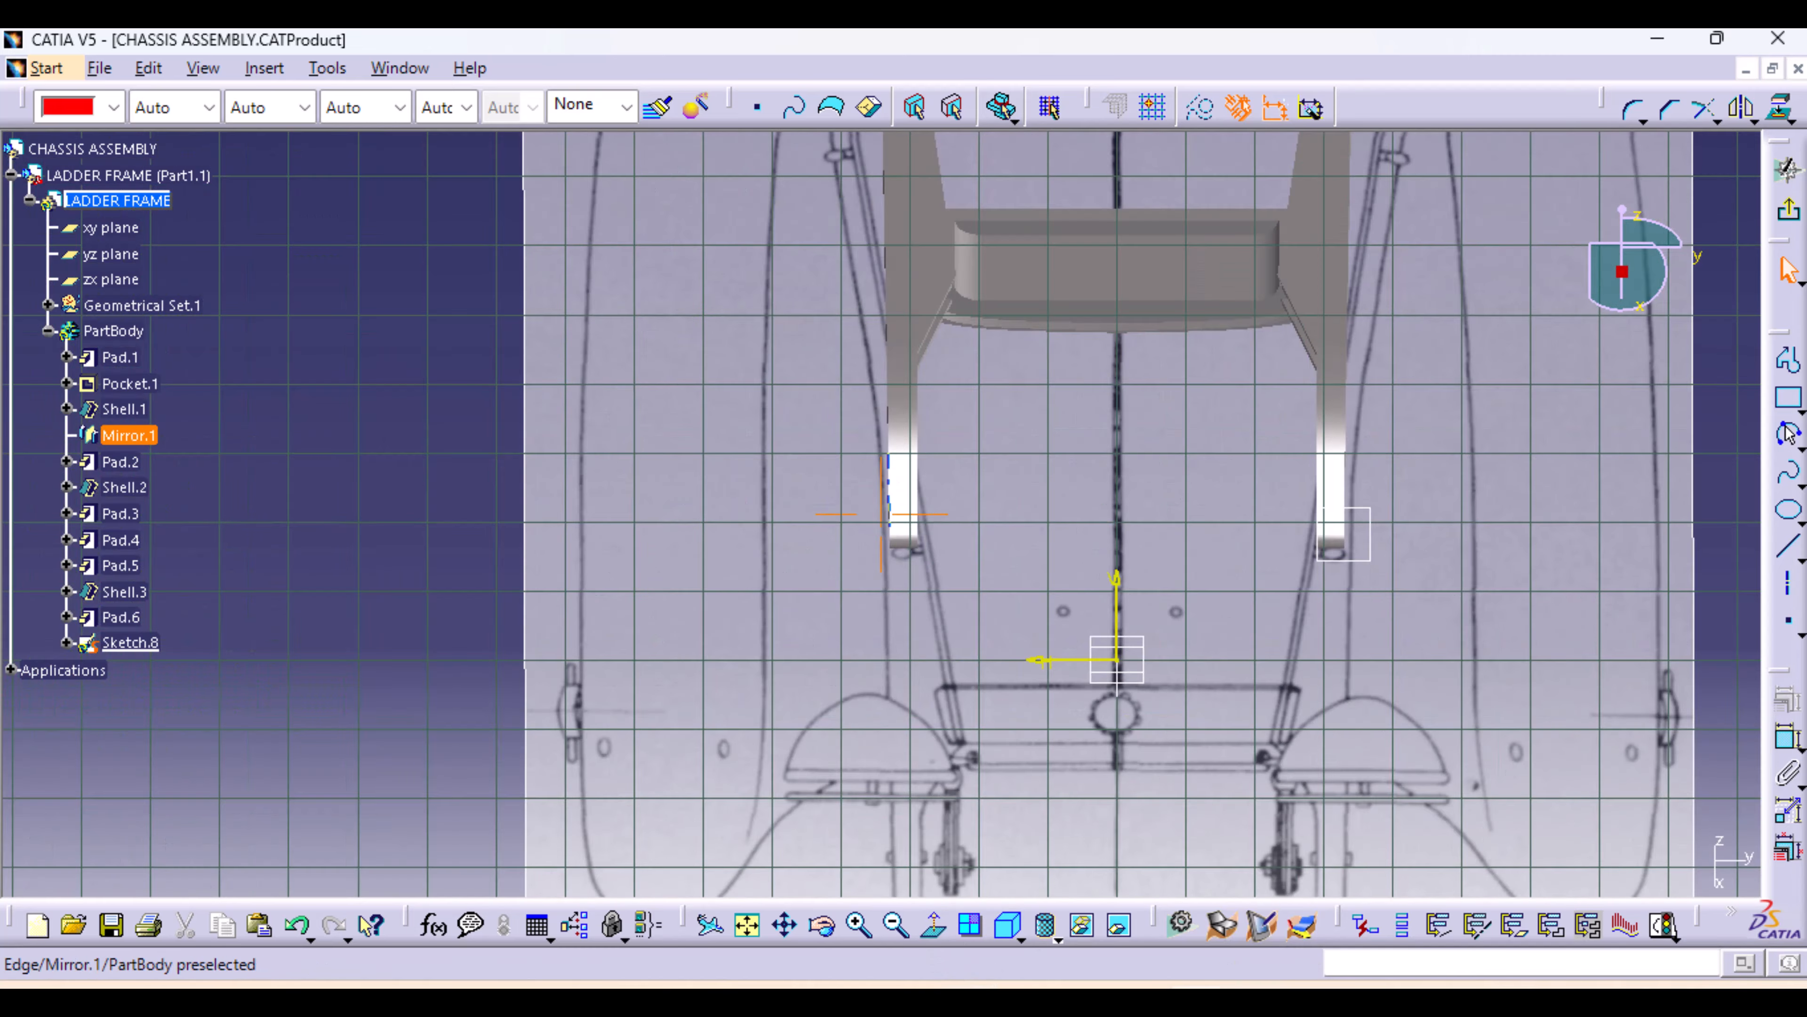
middle_click_drag(888, 514, 947, 589, "ctrl")
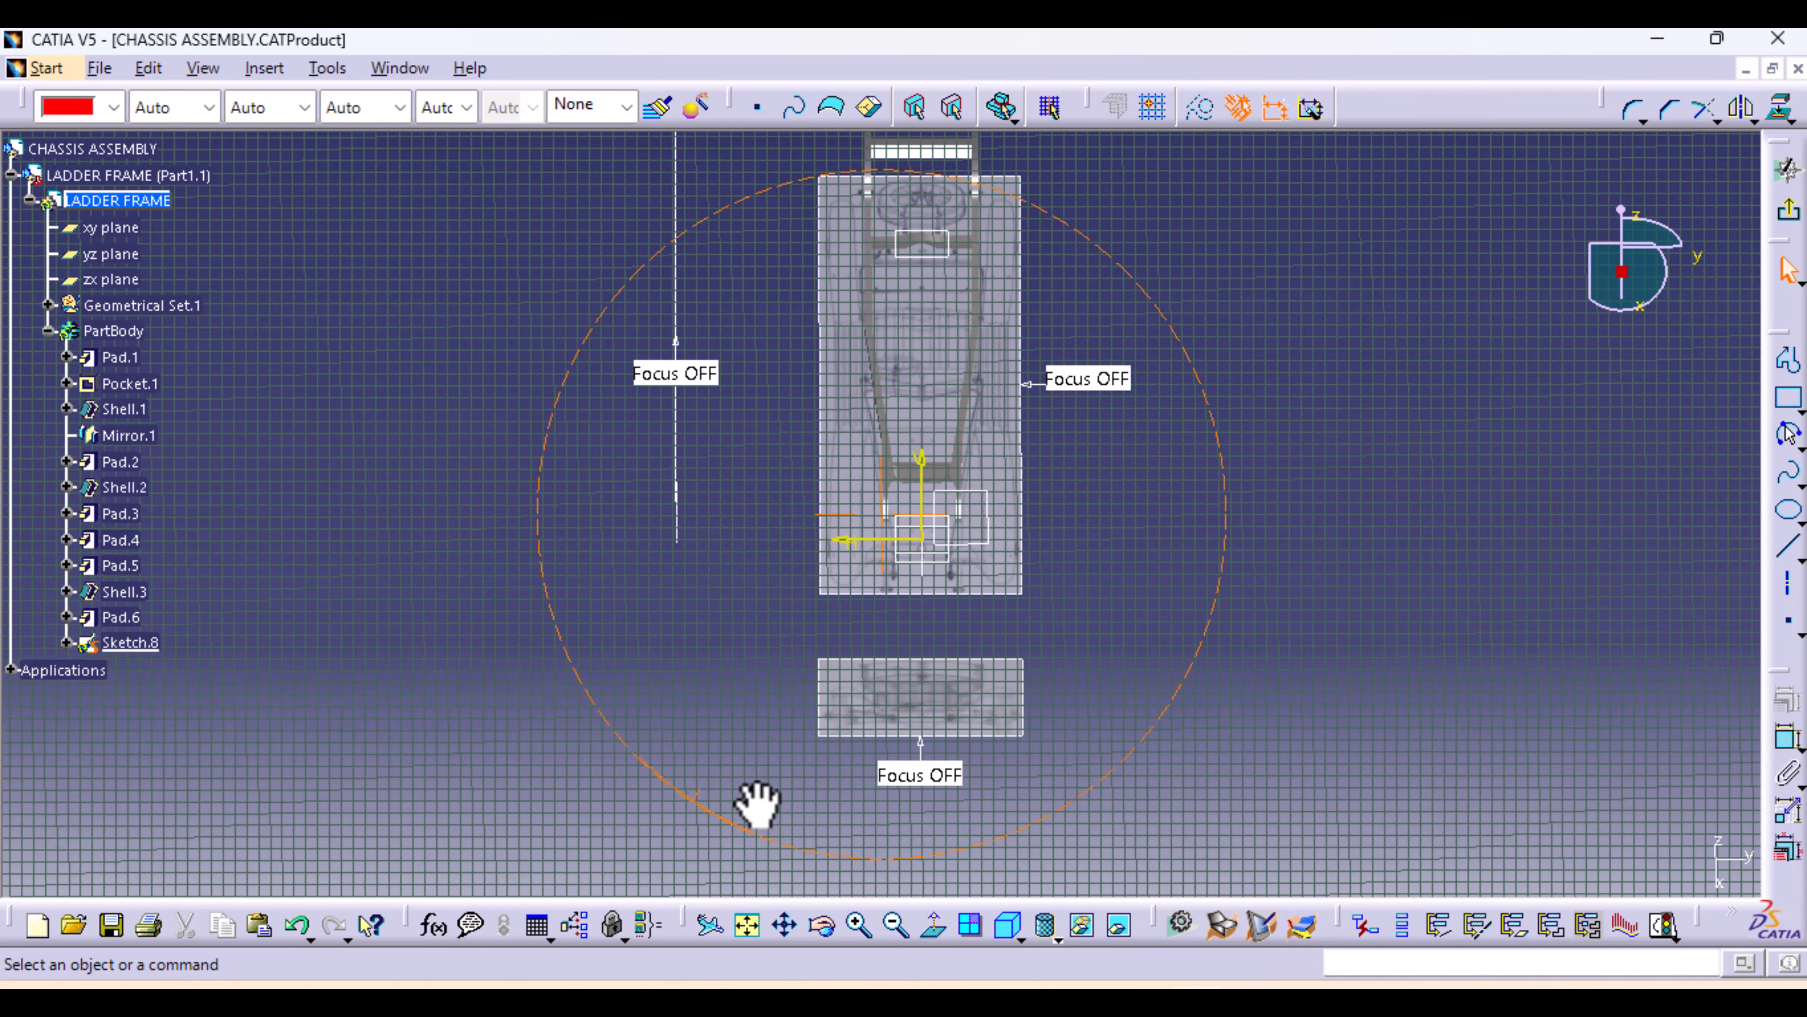
middle_click_drag(758, 804, 655, 741, "ctrl")
left_click(937, 926)
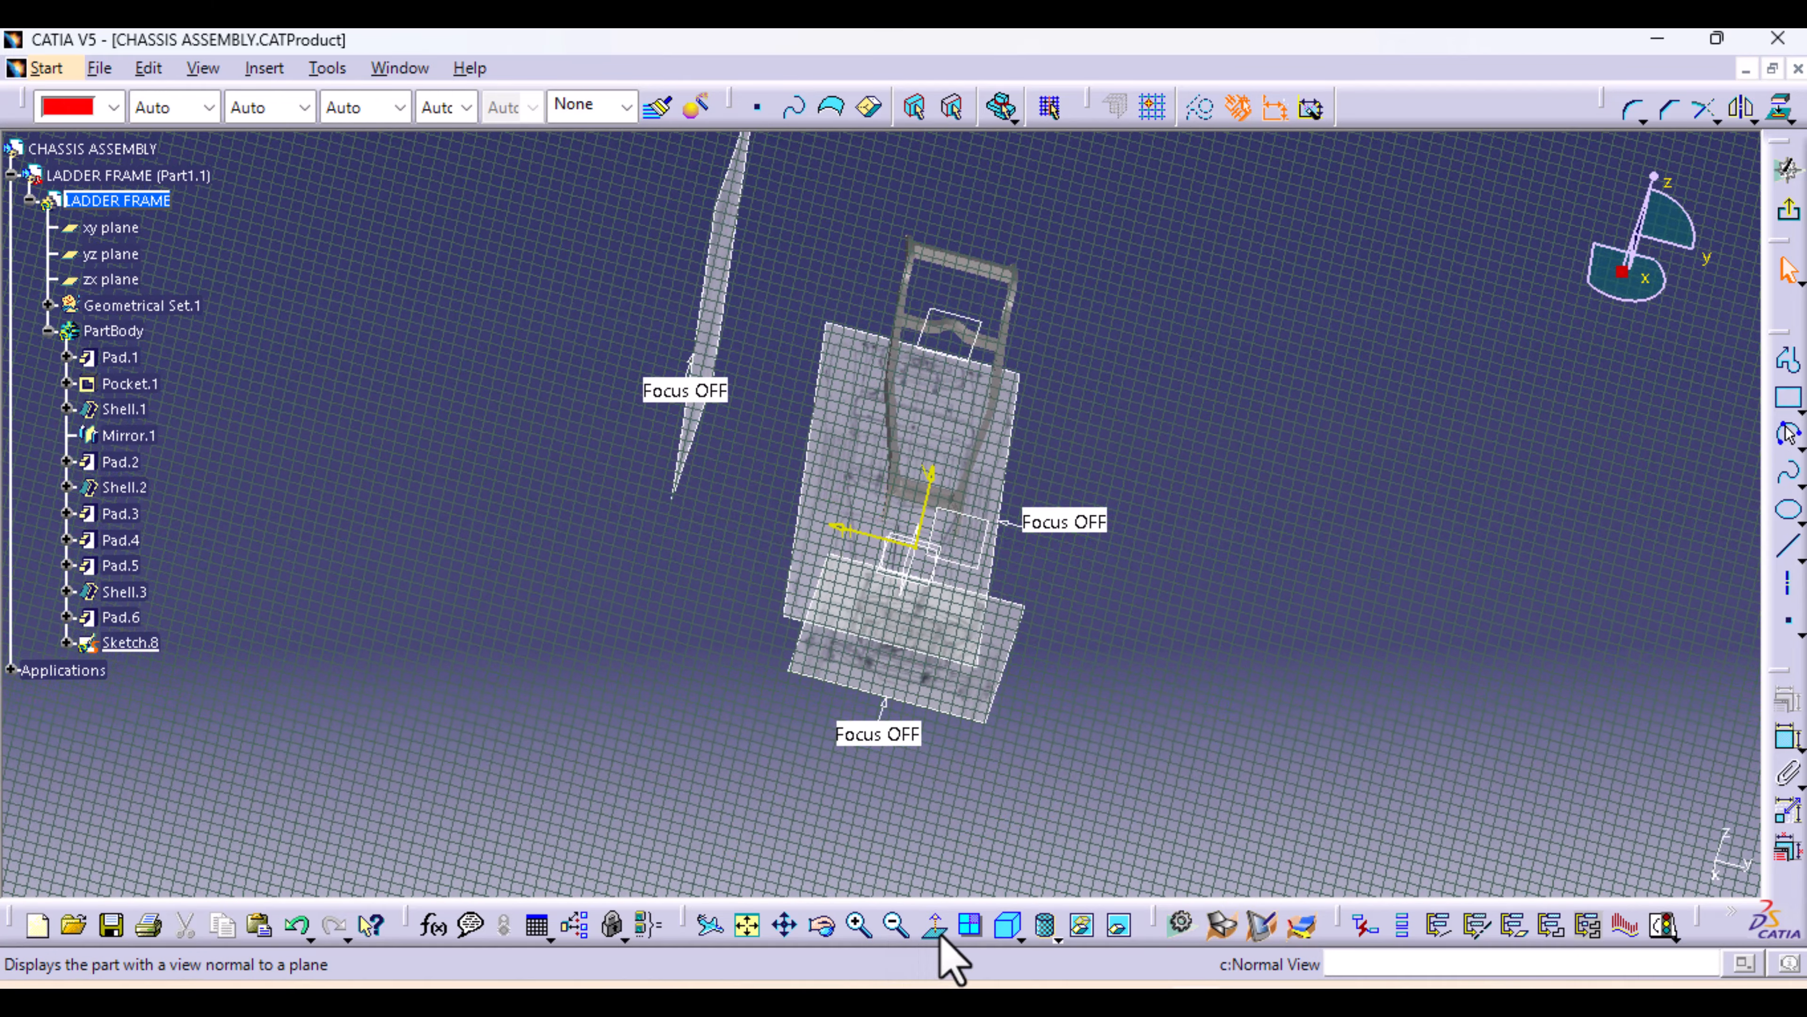
Project the inner side edge of one rail's rounded end onto the sketch plane
mouse_move(969, 860)
middle_mouse_down("ctrl")
mouse_move(1020, 726)
mouse_move(1053, 235)
middle_mouse_up("ctrl")
middle_click_drag(957, 566, 439, 660)
mouse_move(787, 752)
middle_mouse_down("ctrl")
mouse_move(804, 427)
mouse_move(912, 369)
middle_mouse_up("ctrl")
middle_click_drag(865, 733, 890, 578, "ctrl")
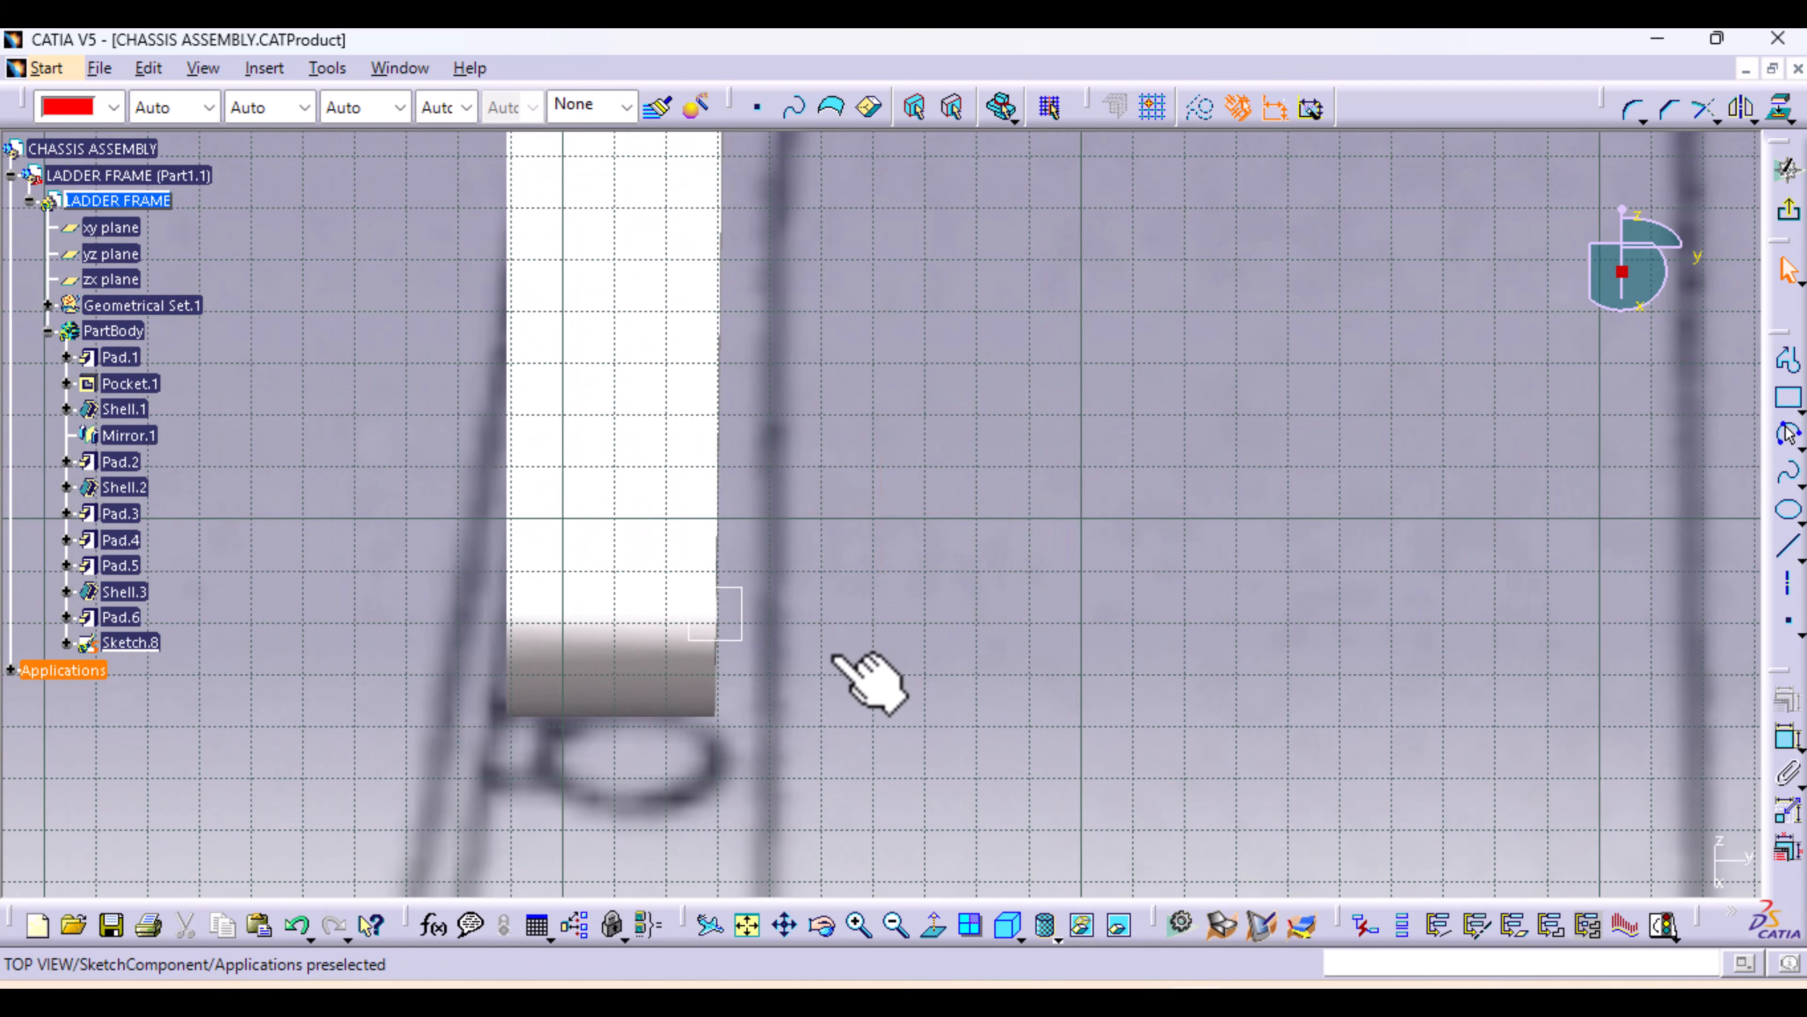
mouse_move(825, 698)
middle_mouse_down()
mouse_move(1135, 688)
mouse_move(1139, 456)
middle_mouse_up()
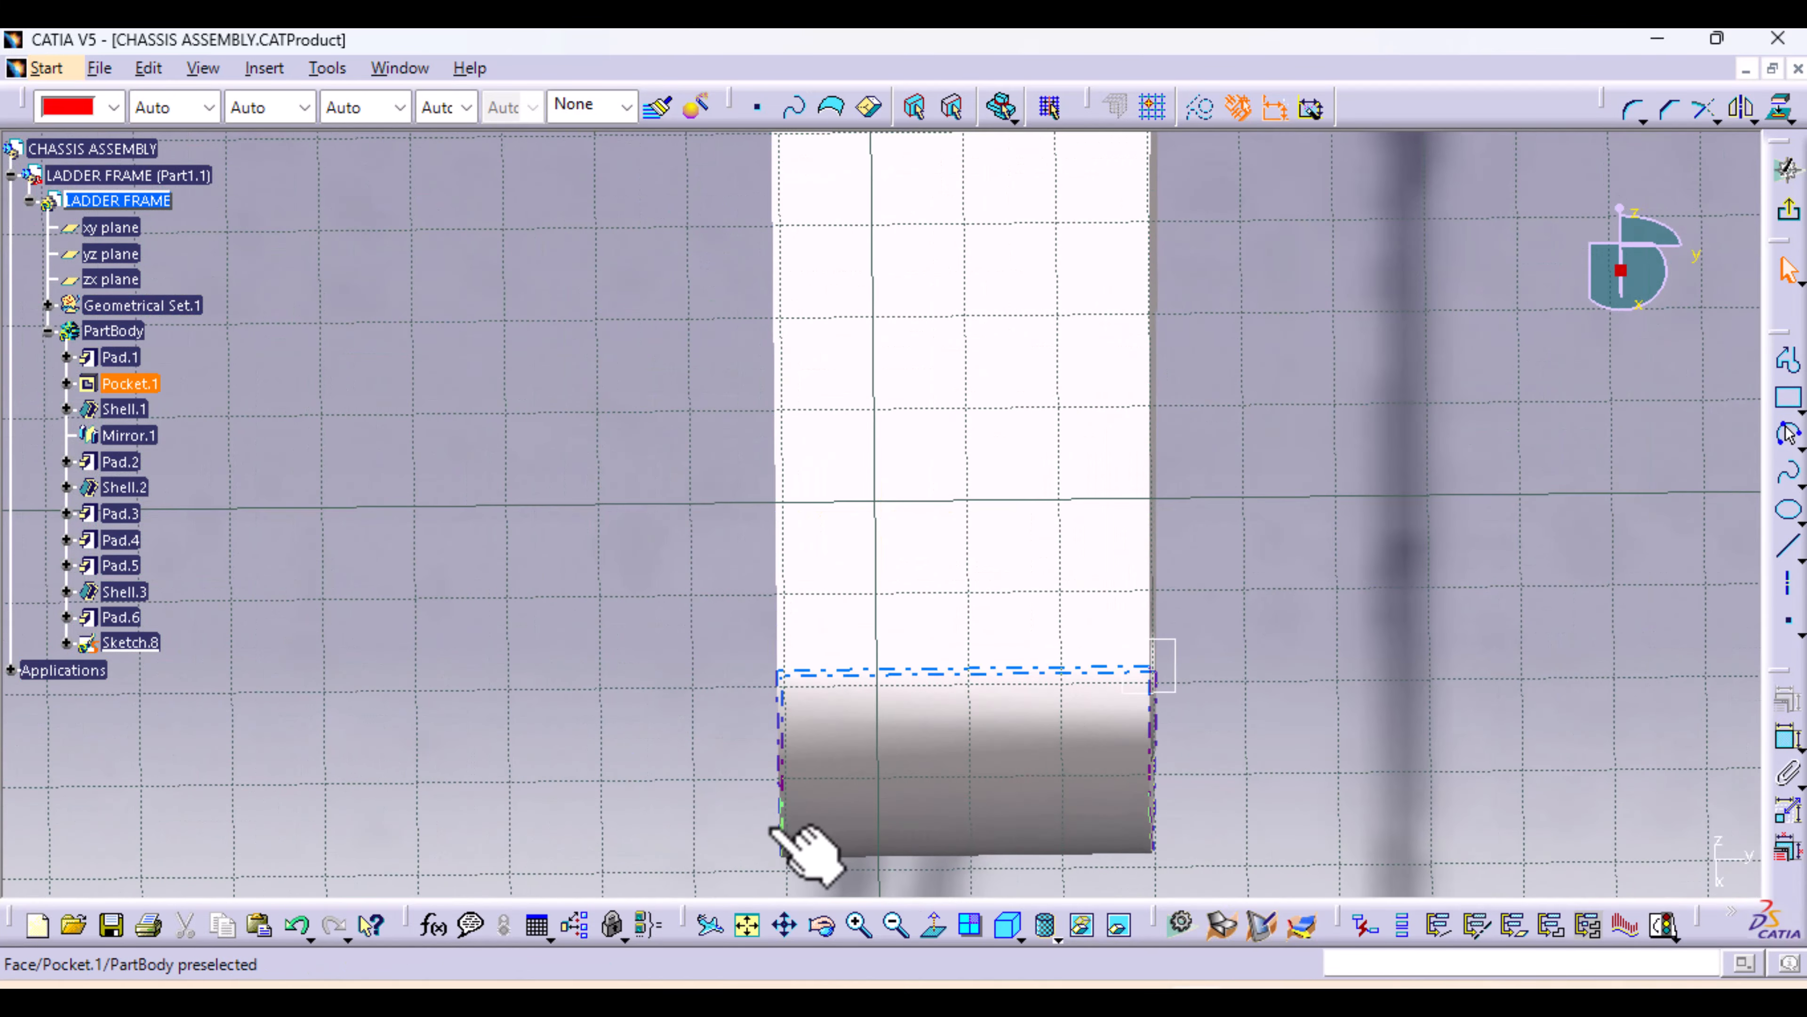
left_click(934, 926)
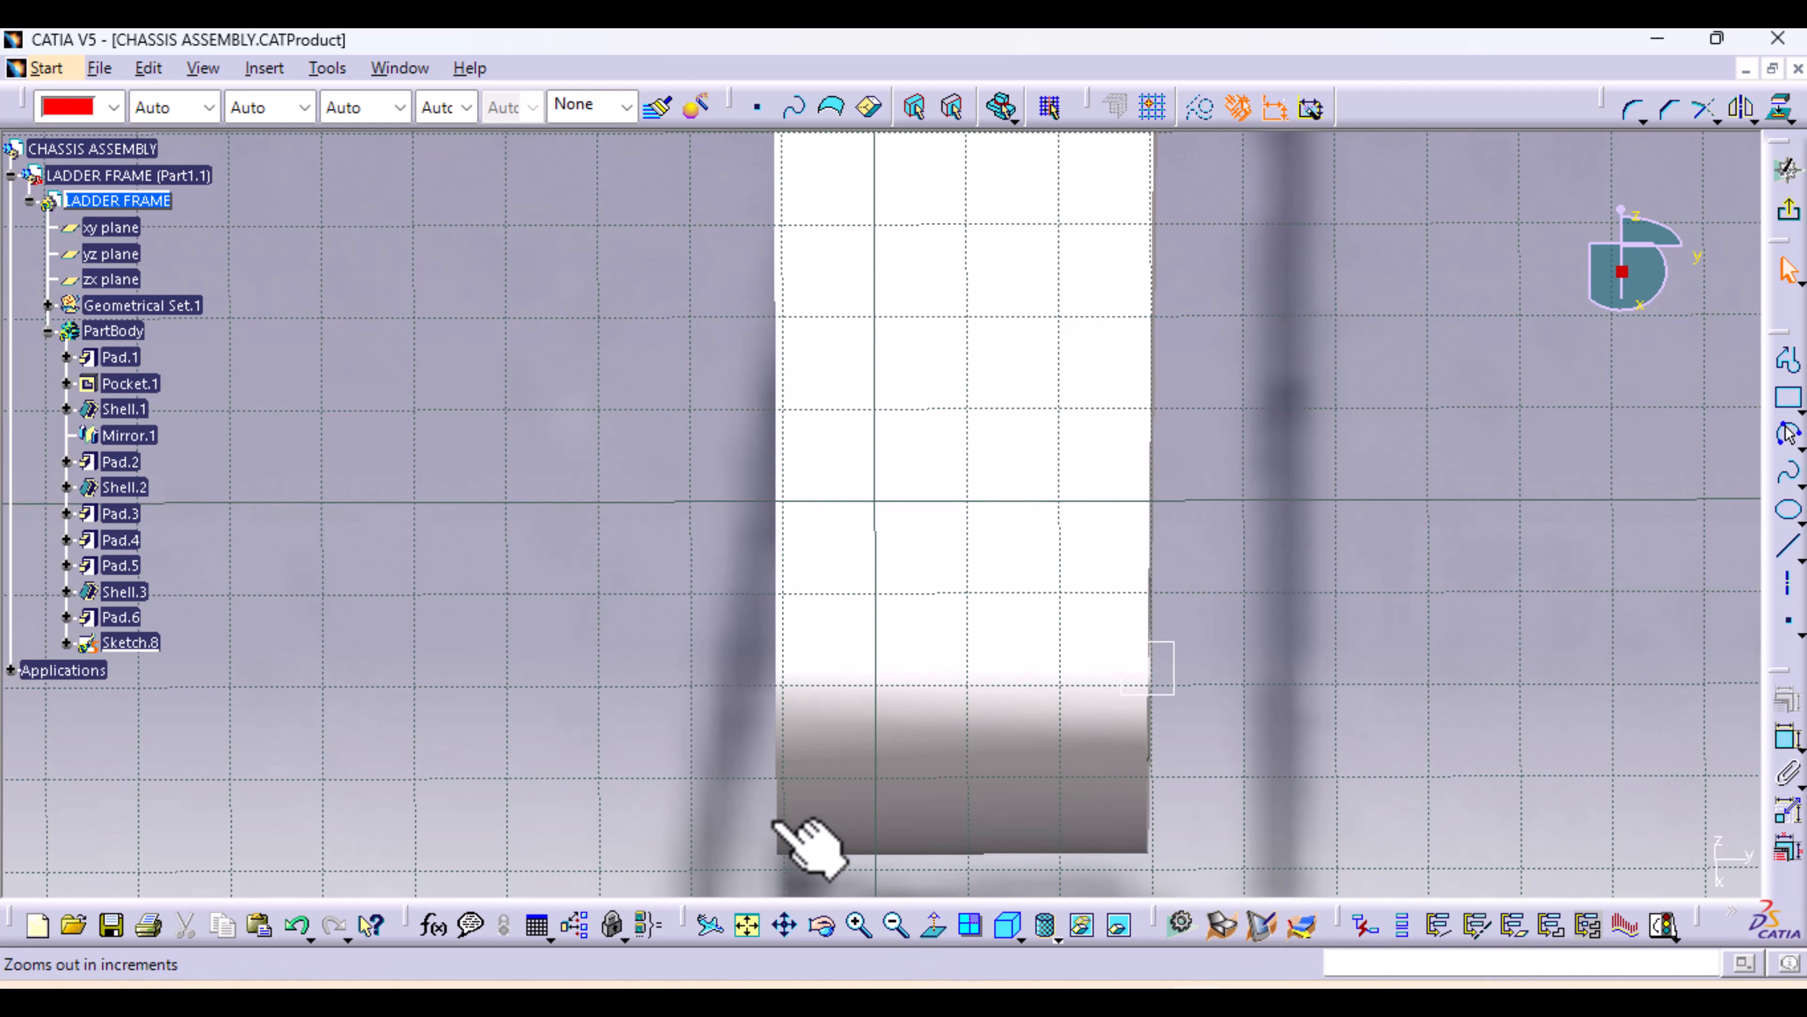
left_click(776, 818)
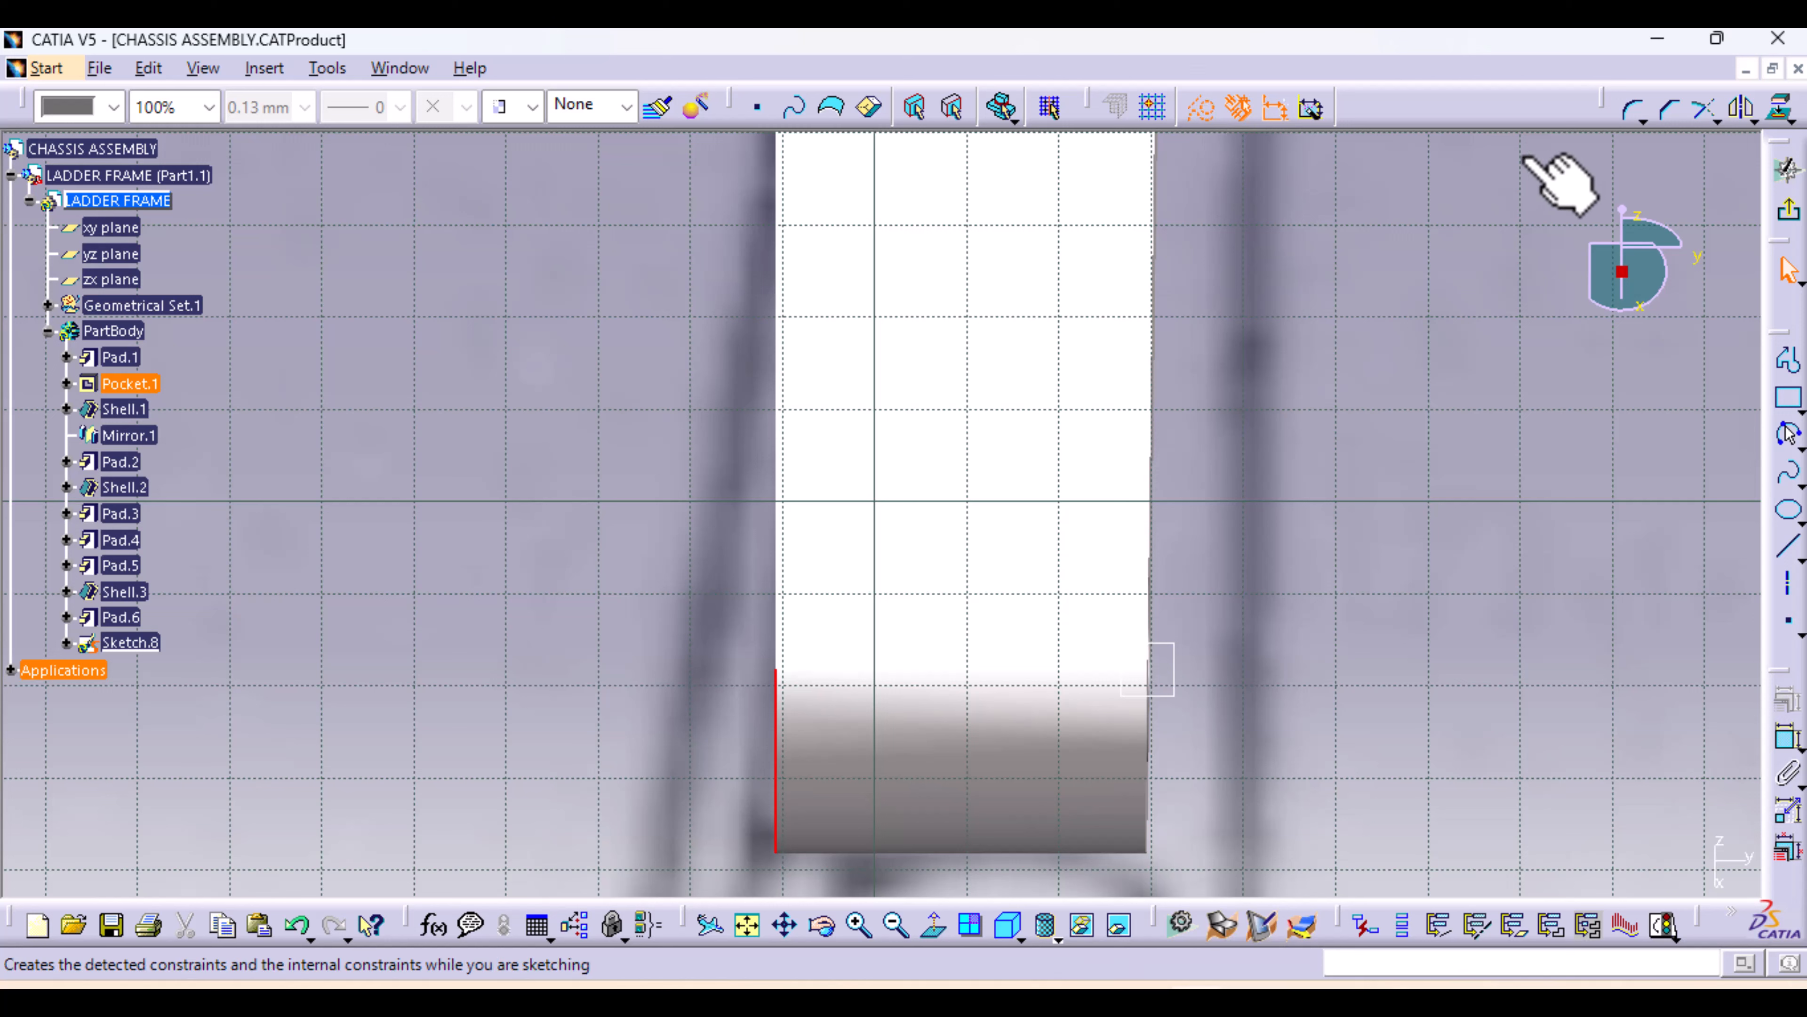
left_click(1779, 115)
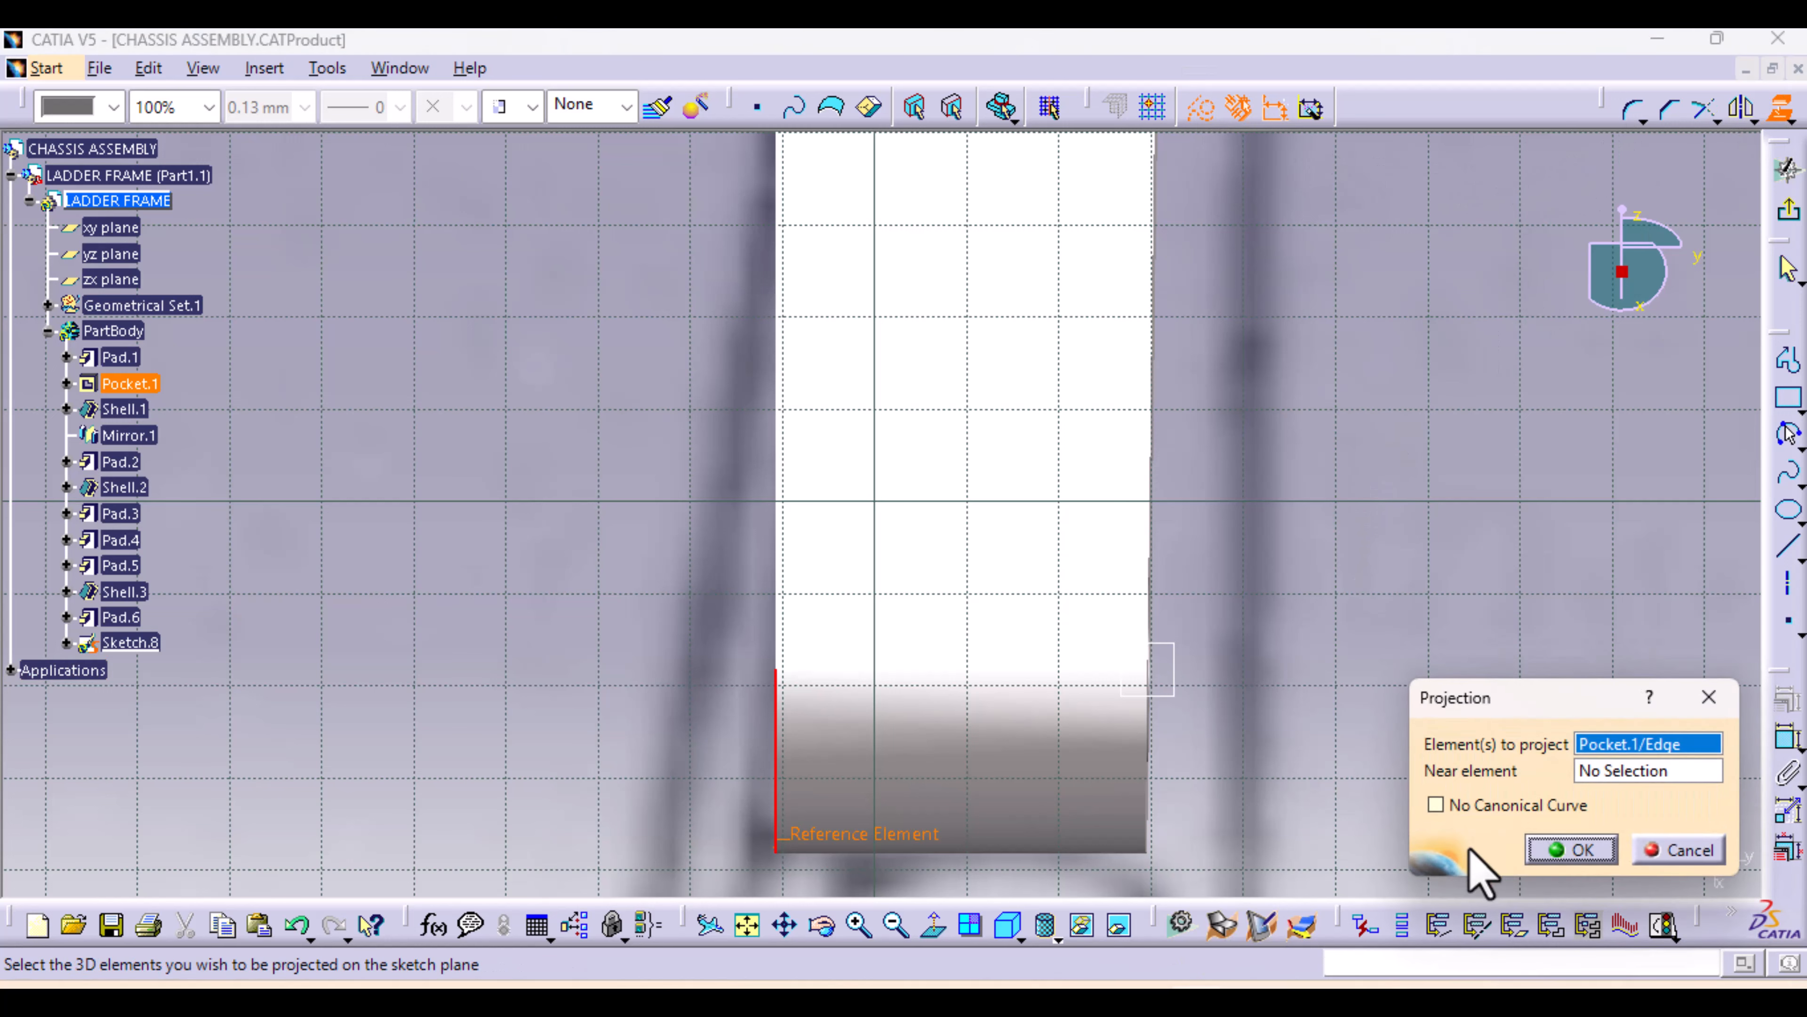
left_click(1588, 842)
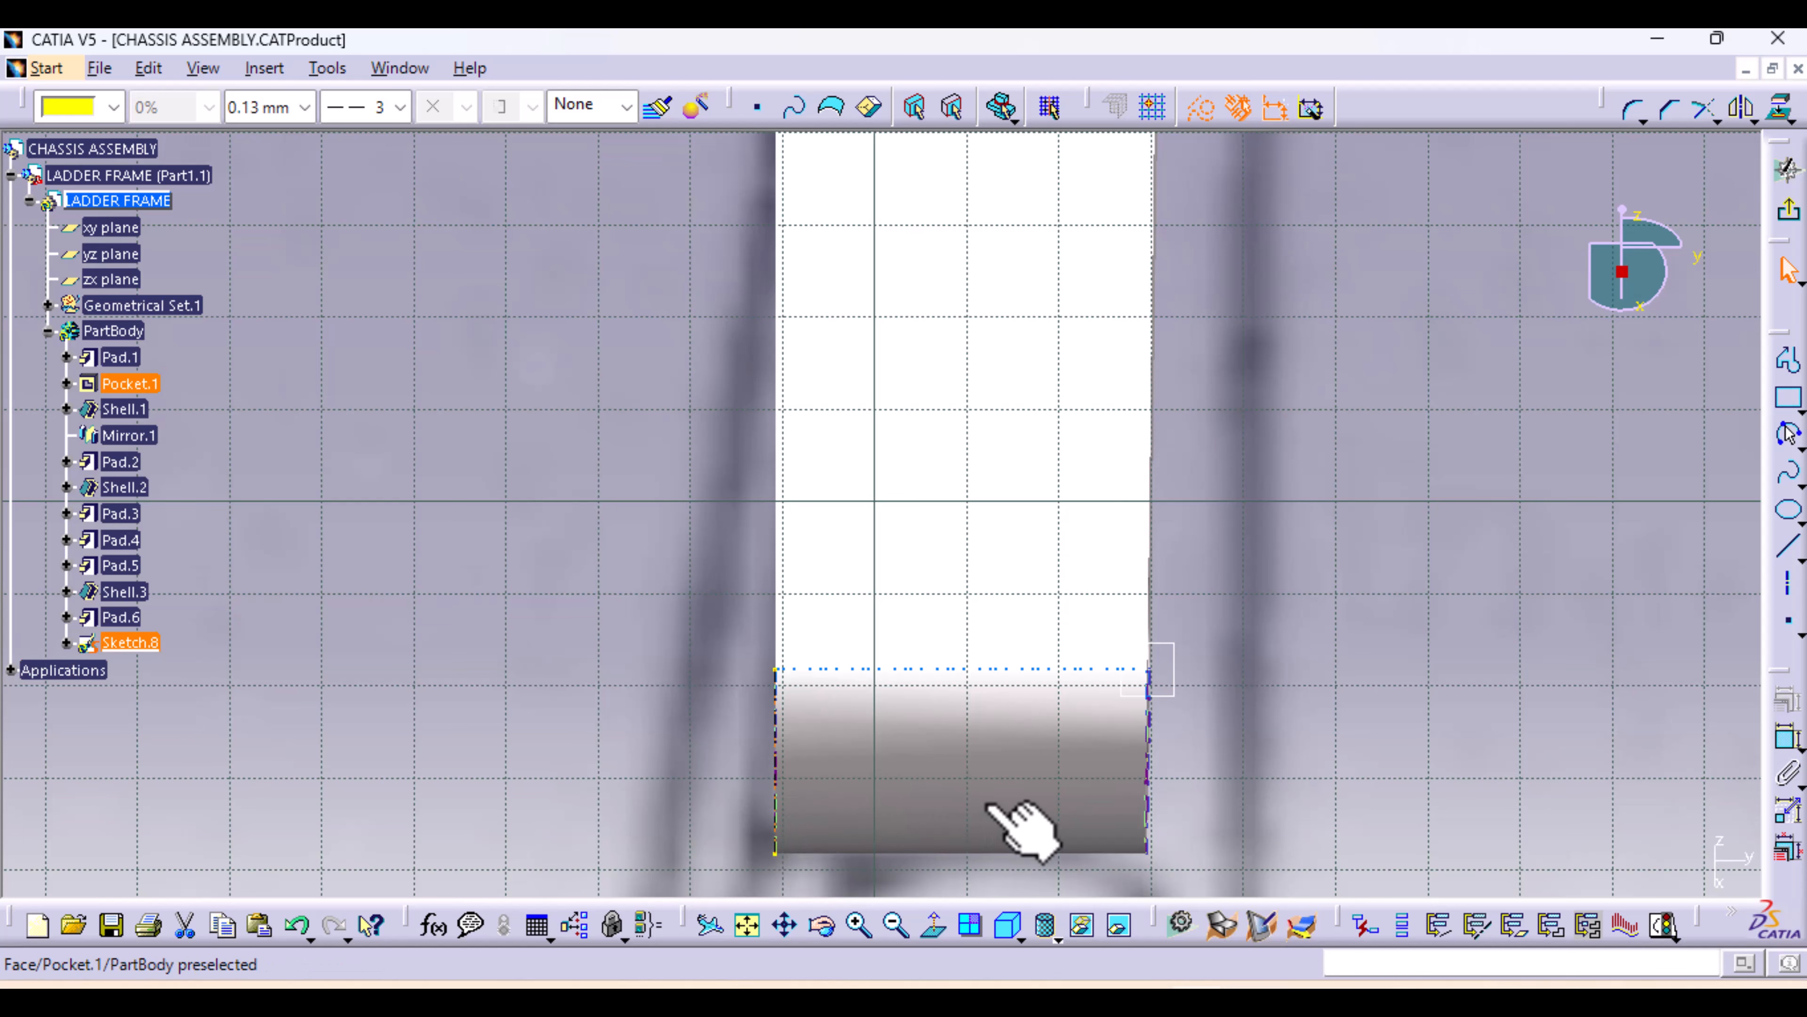
Draw a rectangle about 23 mm wide overlapping the rail's rounded end and convert its lines to standard elements
middle_click_drag(1029, 828, 911, 484)
left_click(1787, 397)
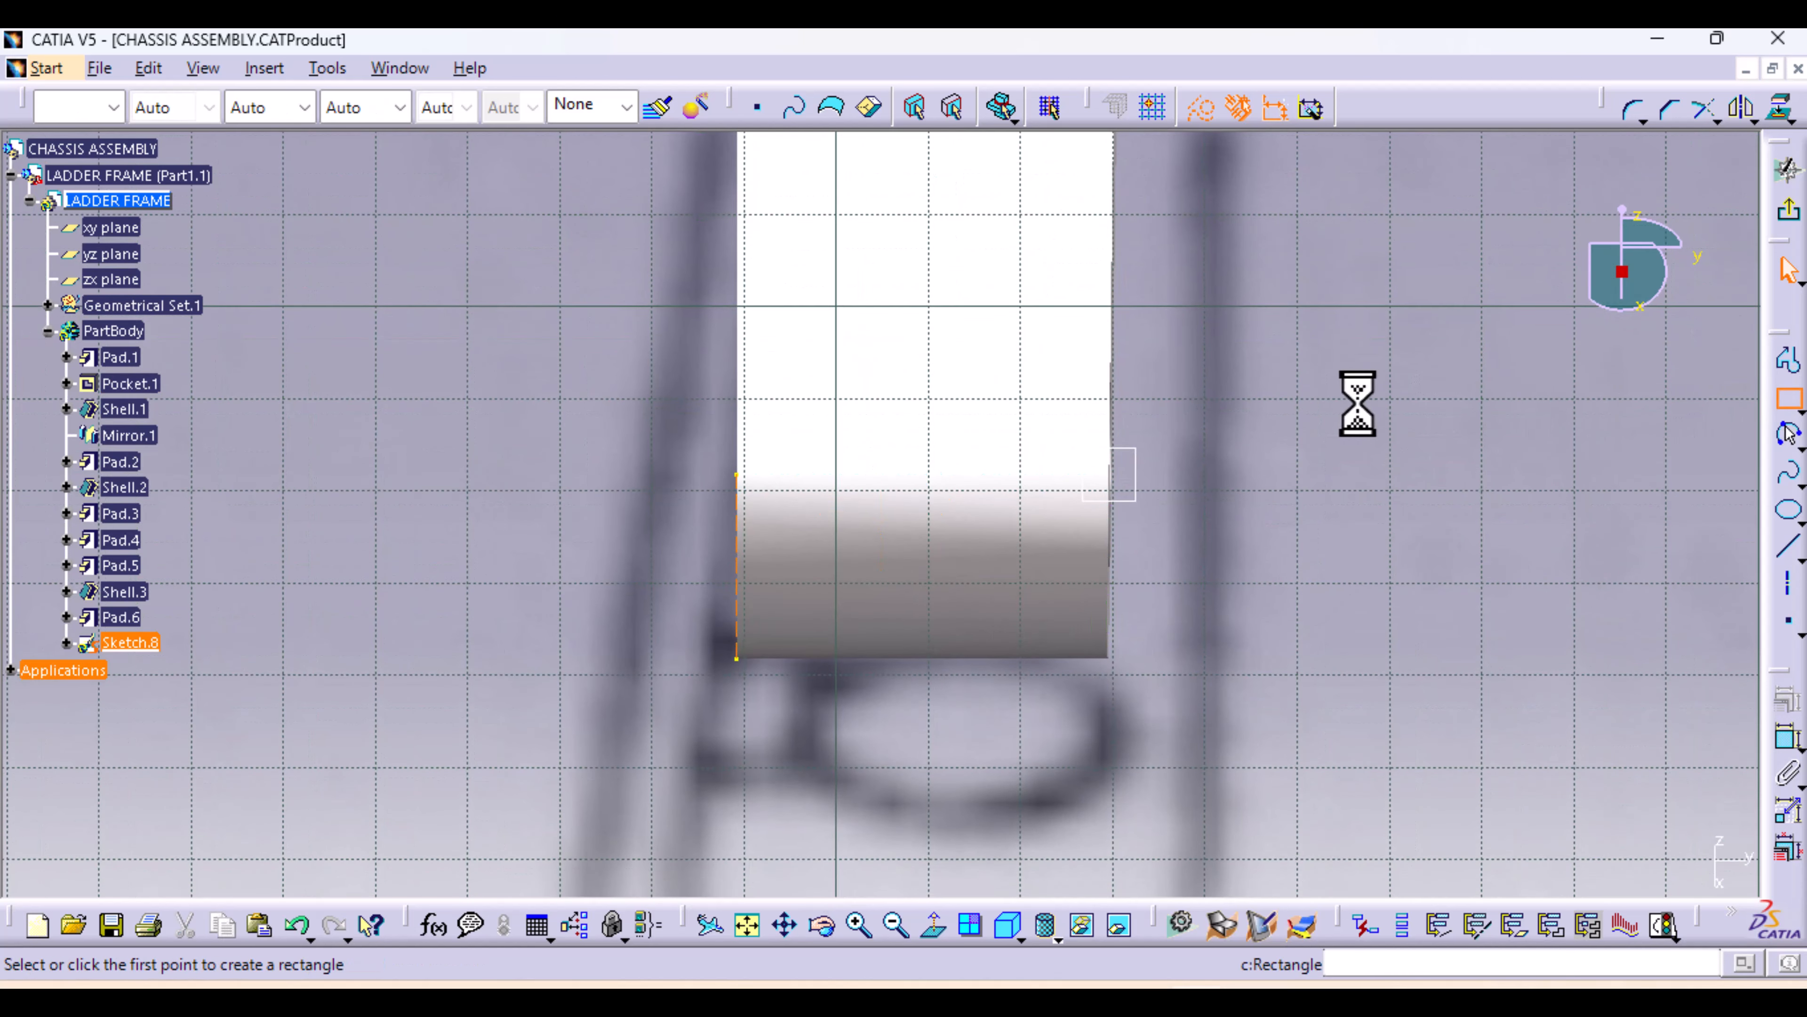
left_click(824, 228)
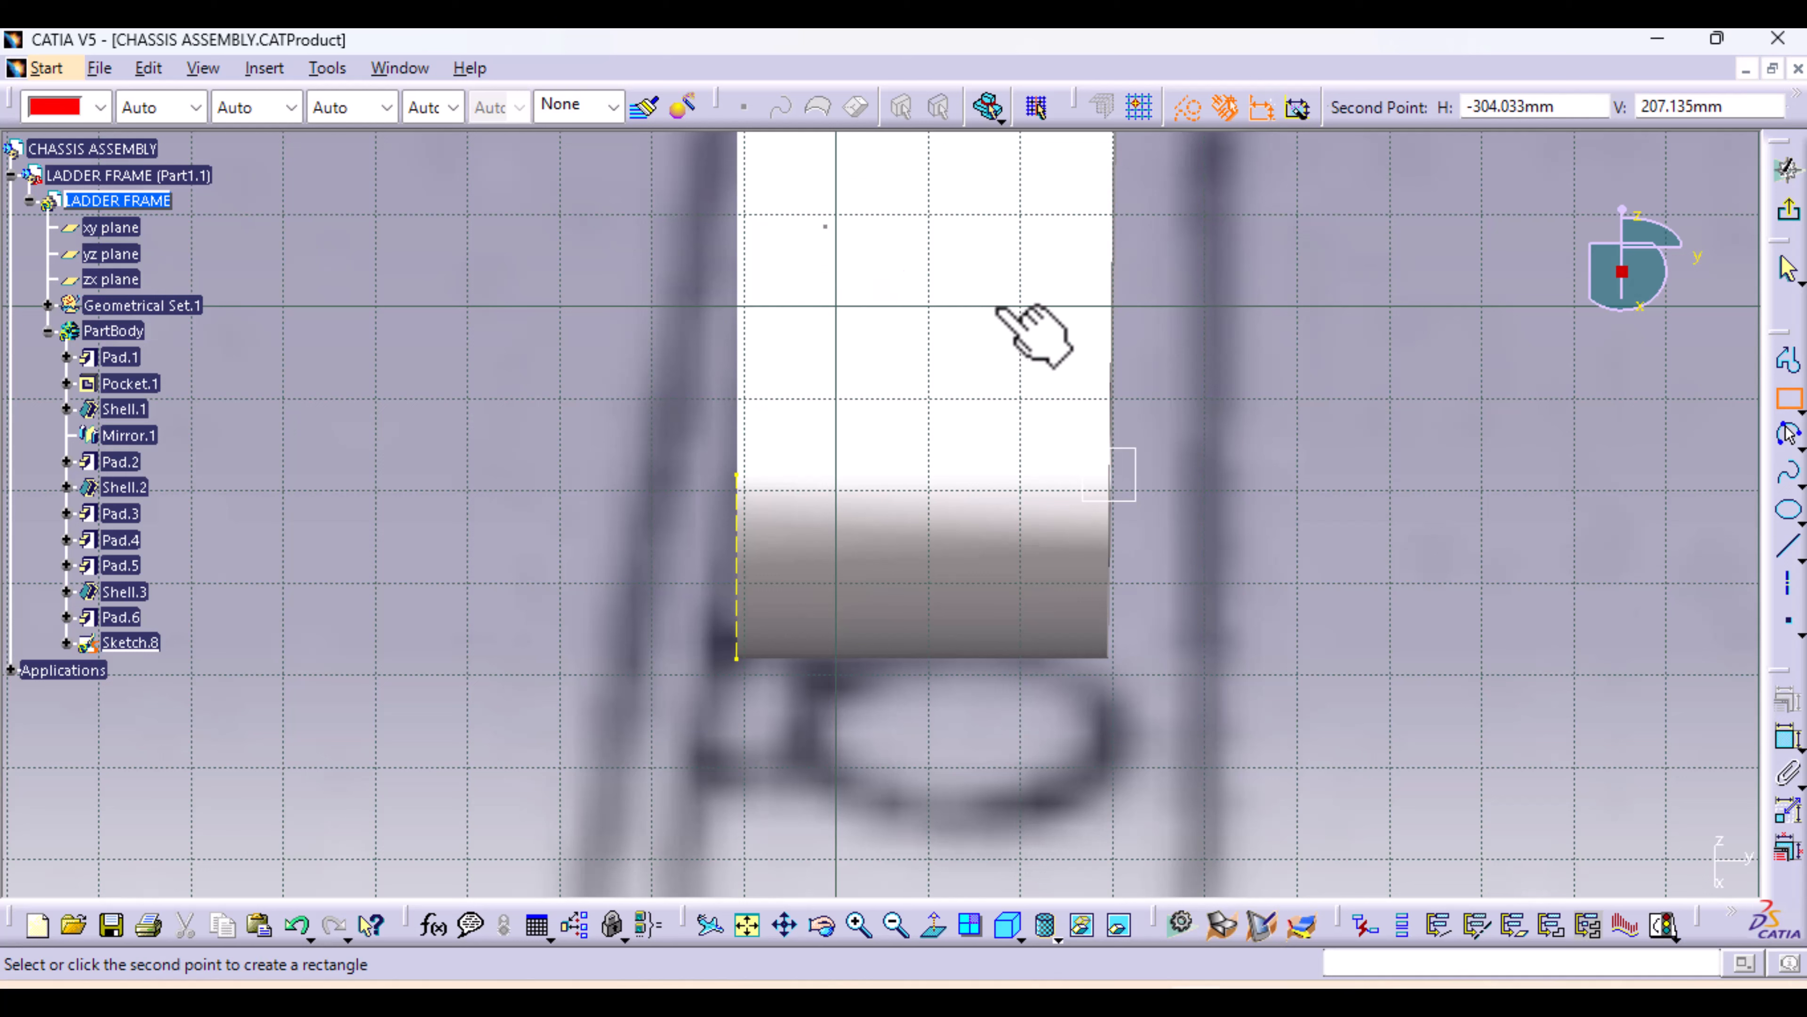
left_click(1039, 803)
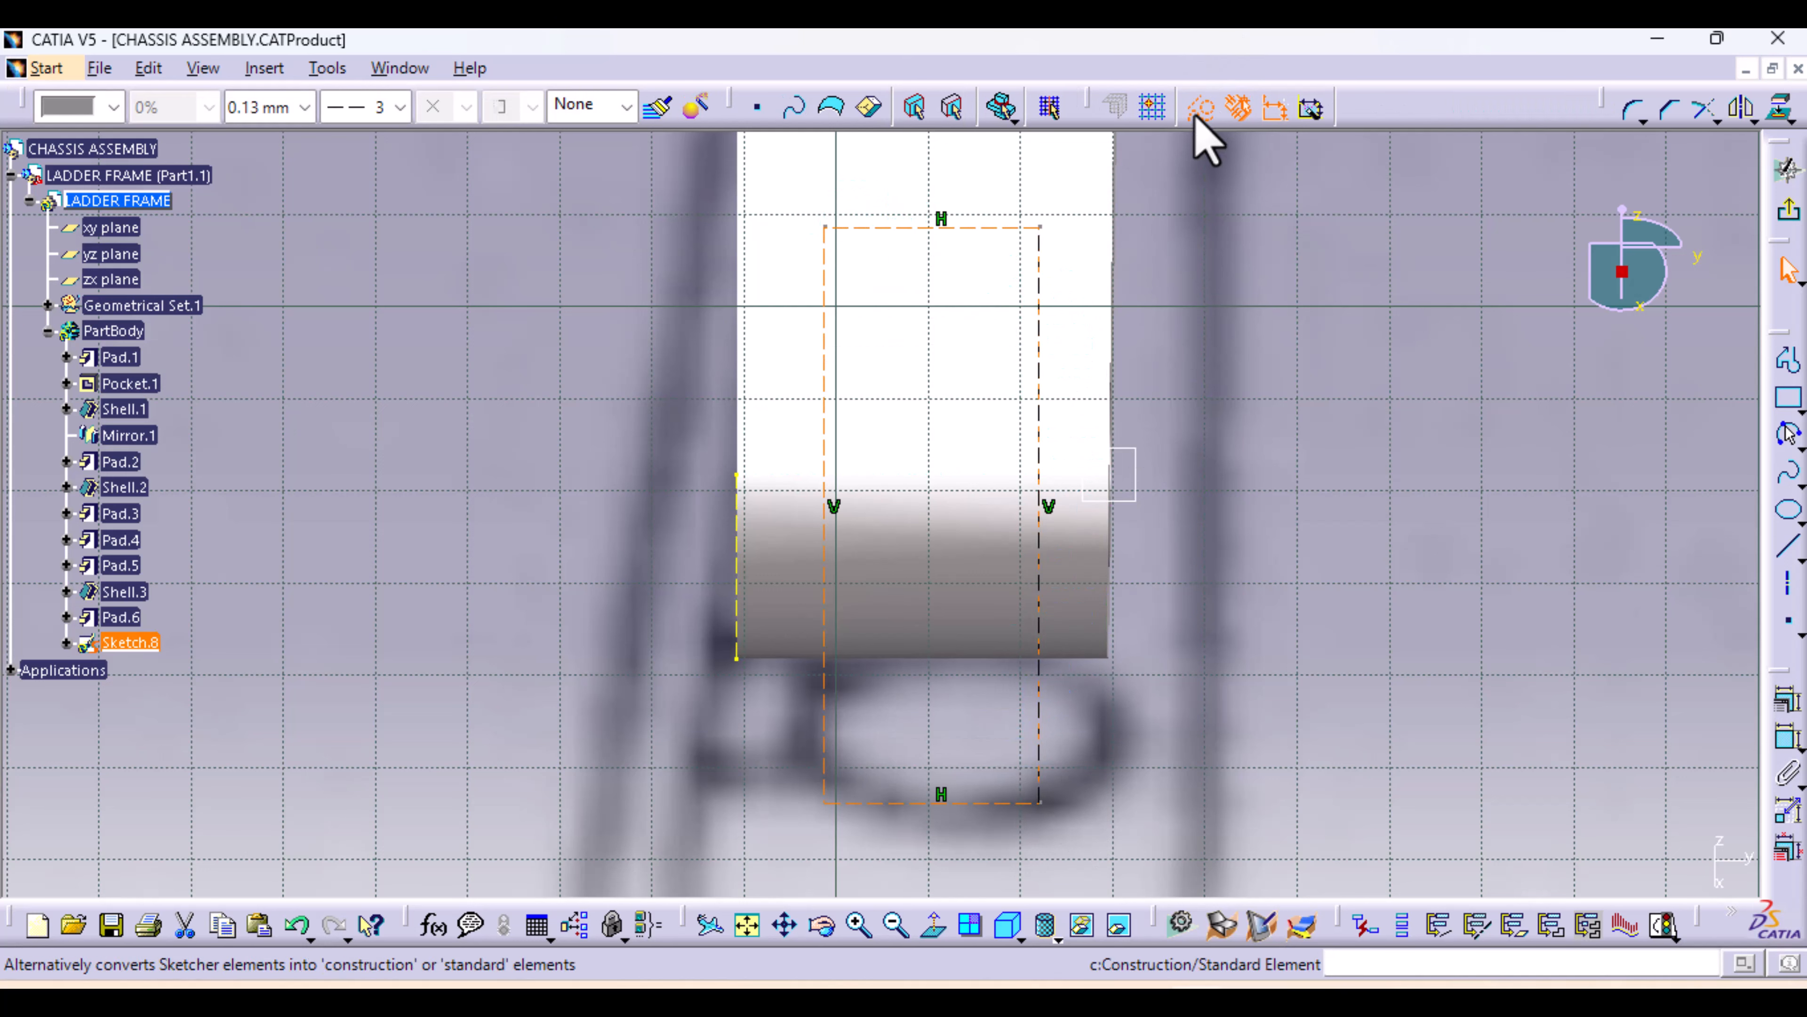
left_click(1201, 108)
left_click(1271, 525)
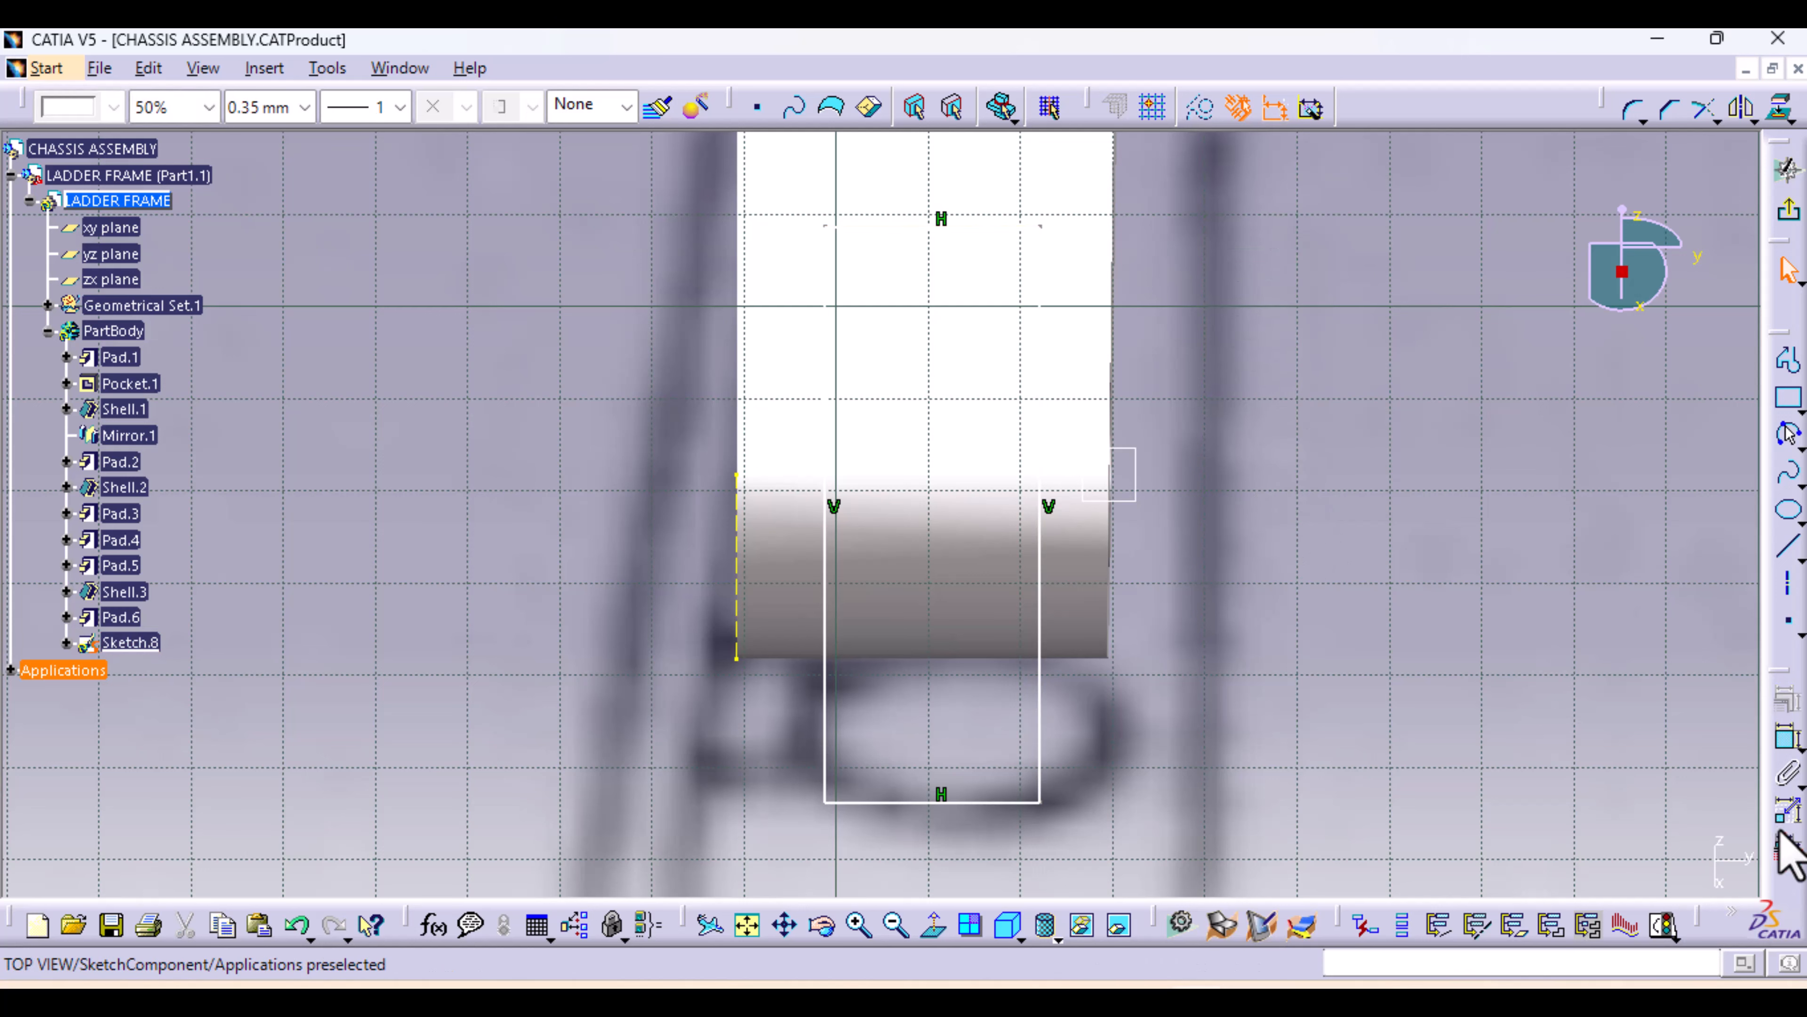
Dimension the rectangle's lower side and set its width to 30 mm
left_click(1788, 738)
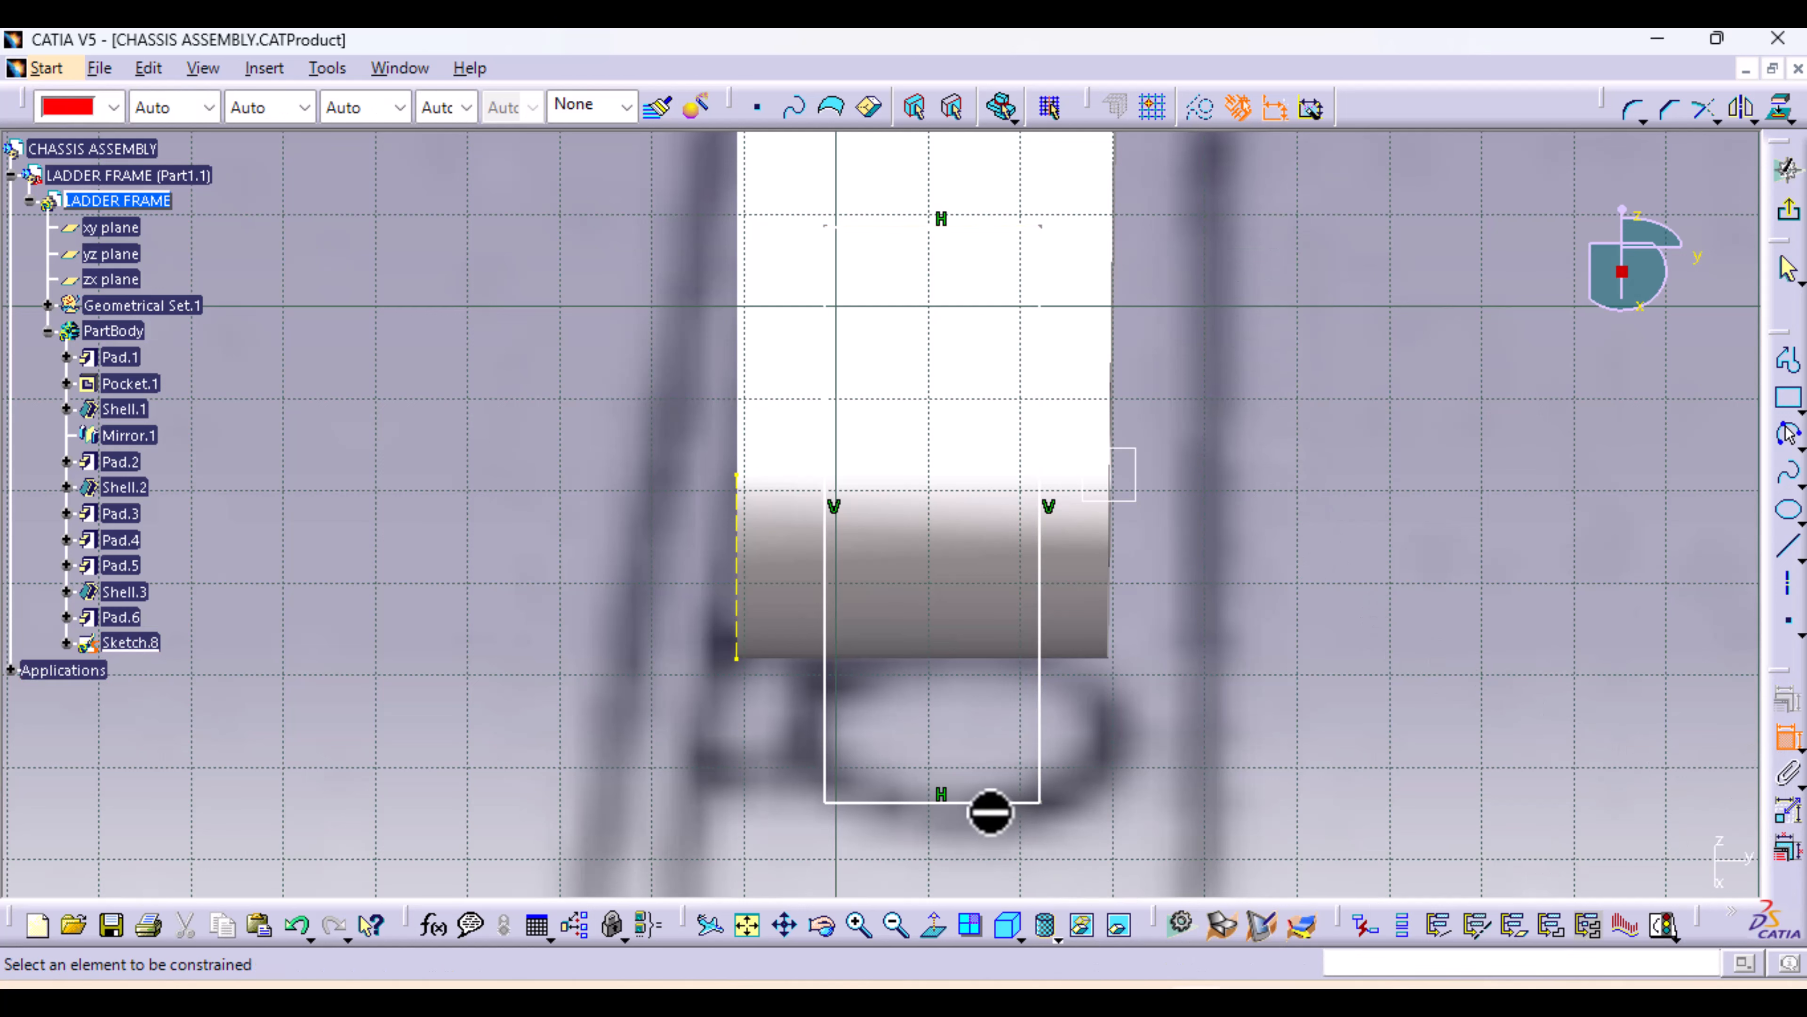
left_click(1003, 804)
left_click(977, 864)
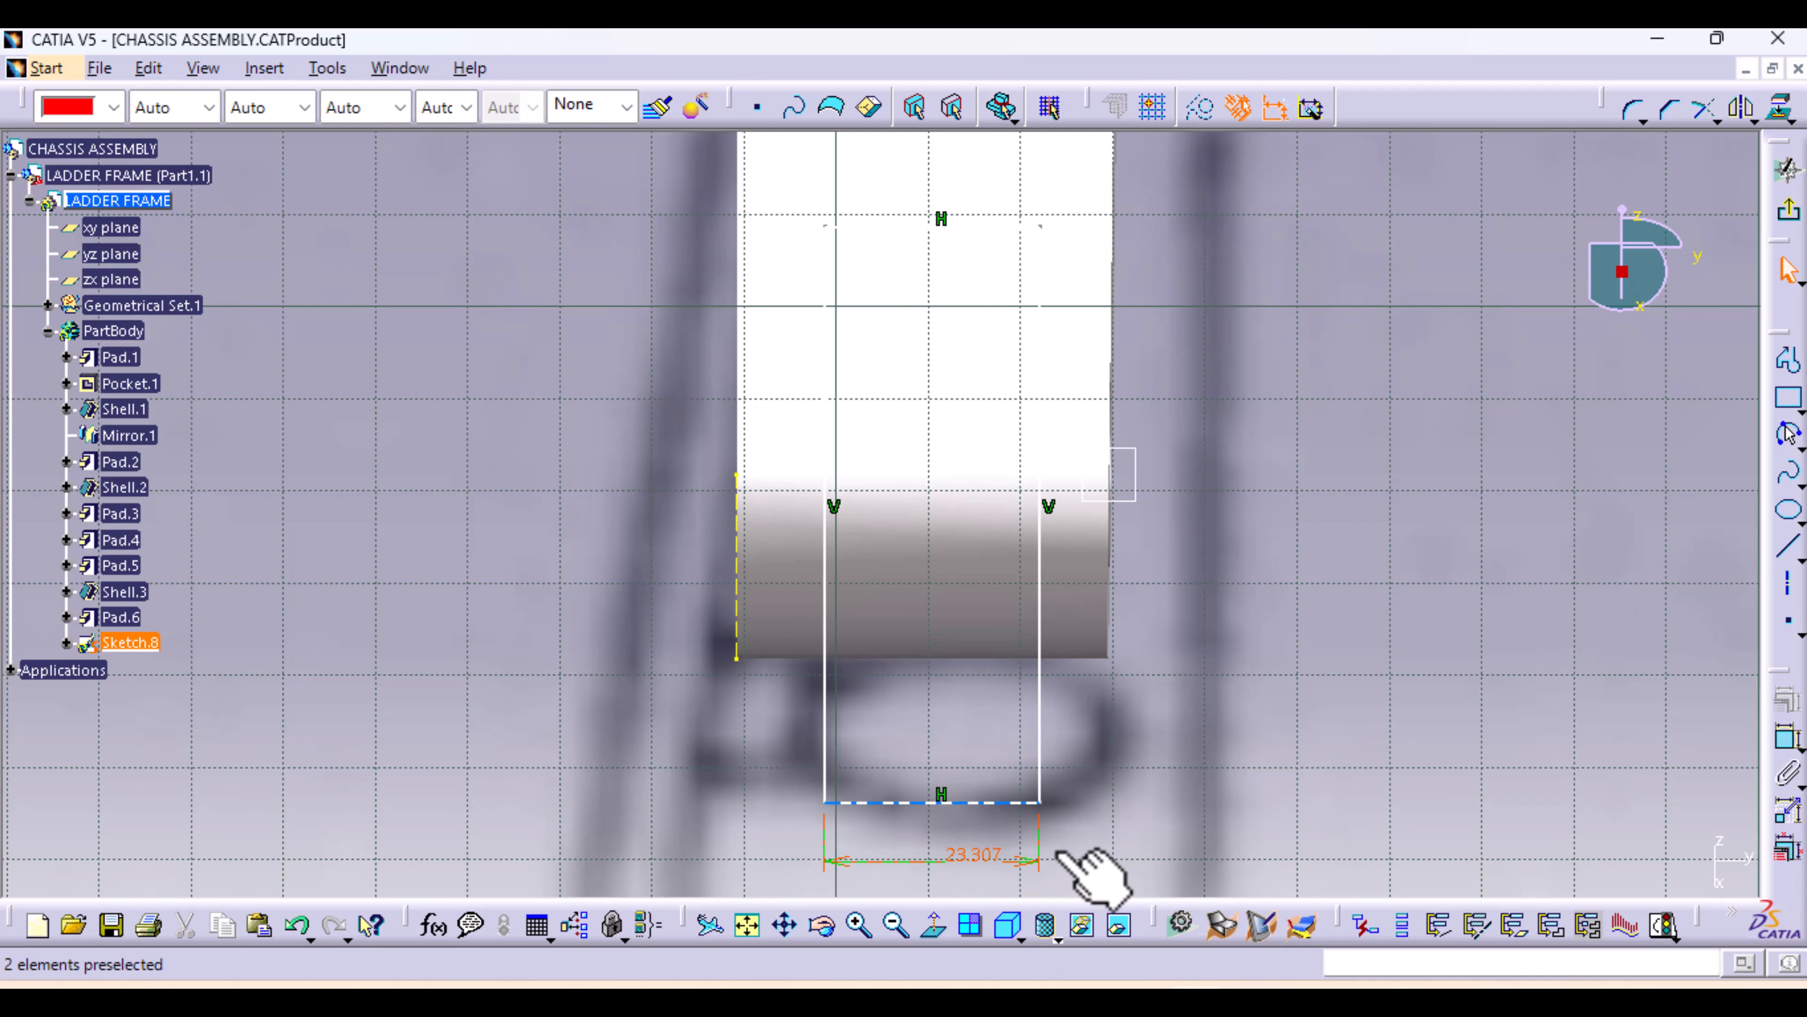
middle_click_drag(1140, 791, 1119, 655)
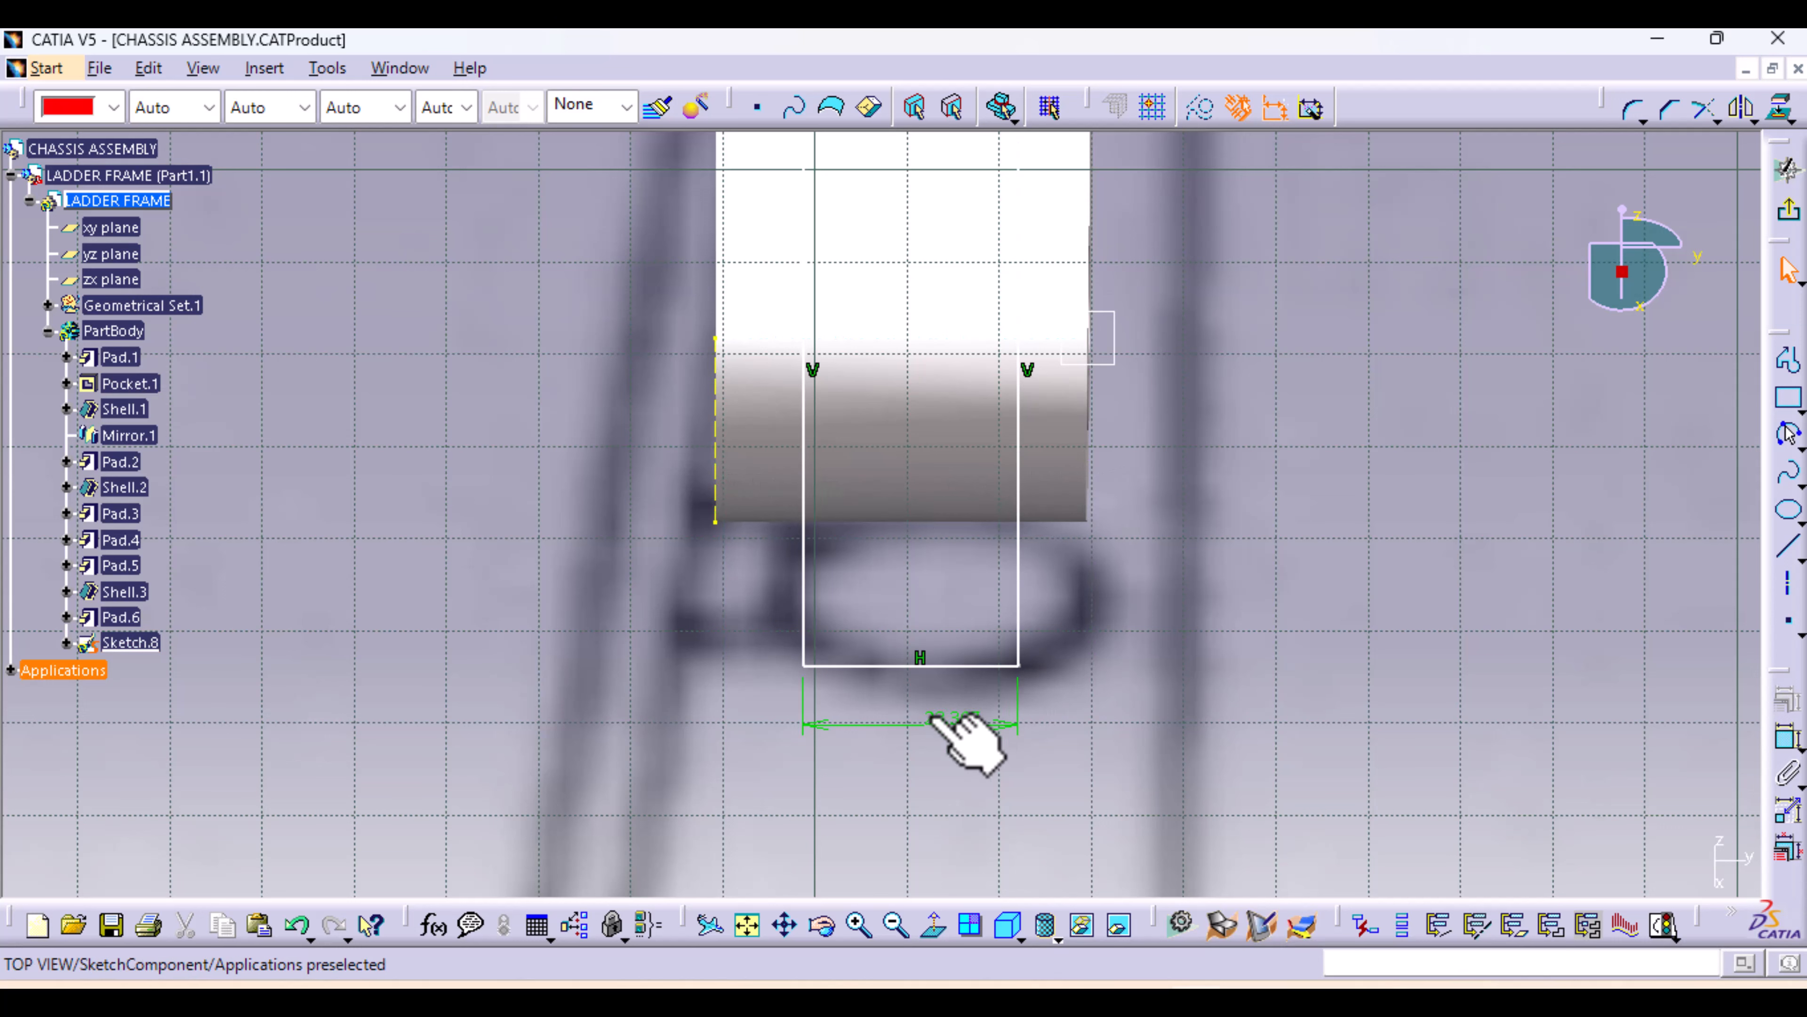
double_click(982, 722)
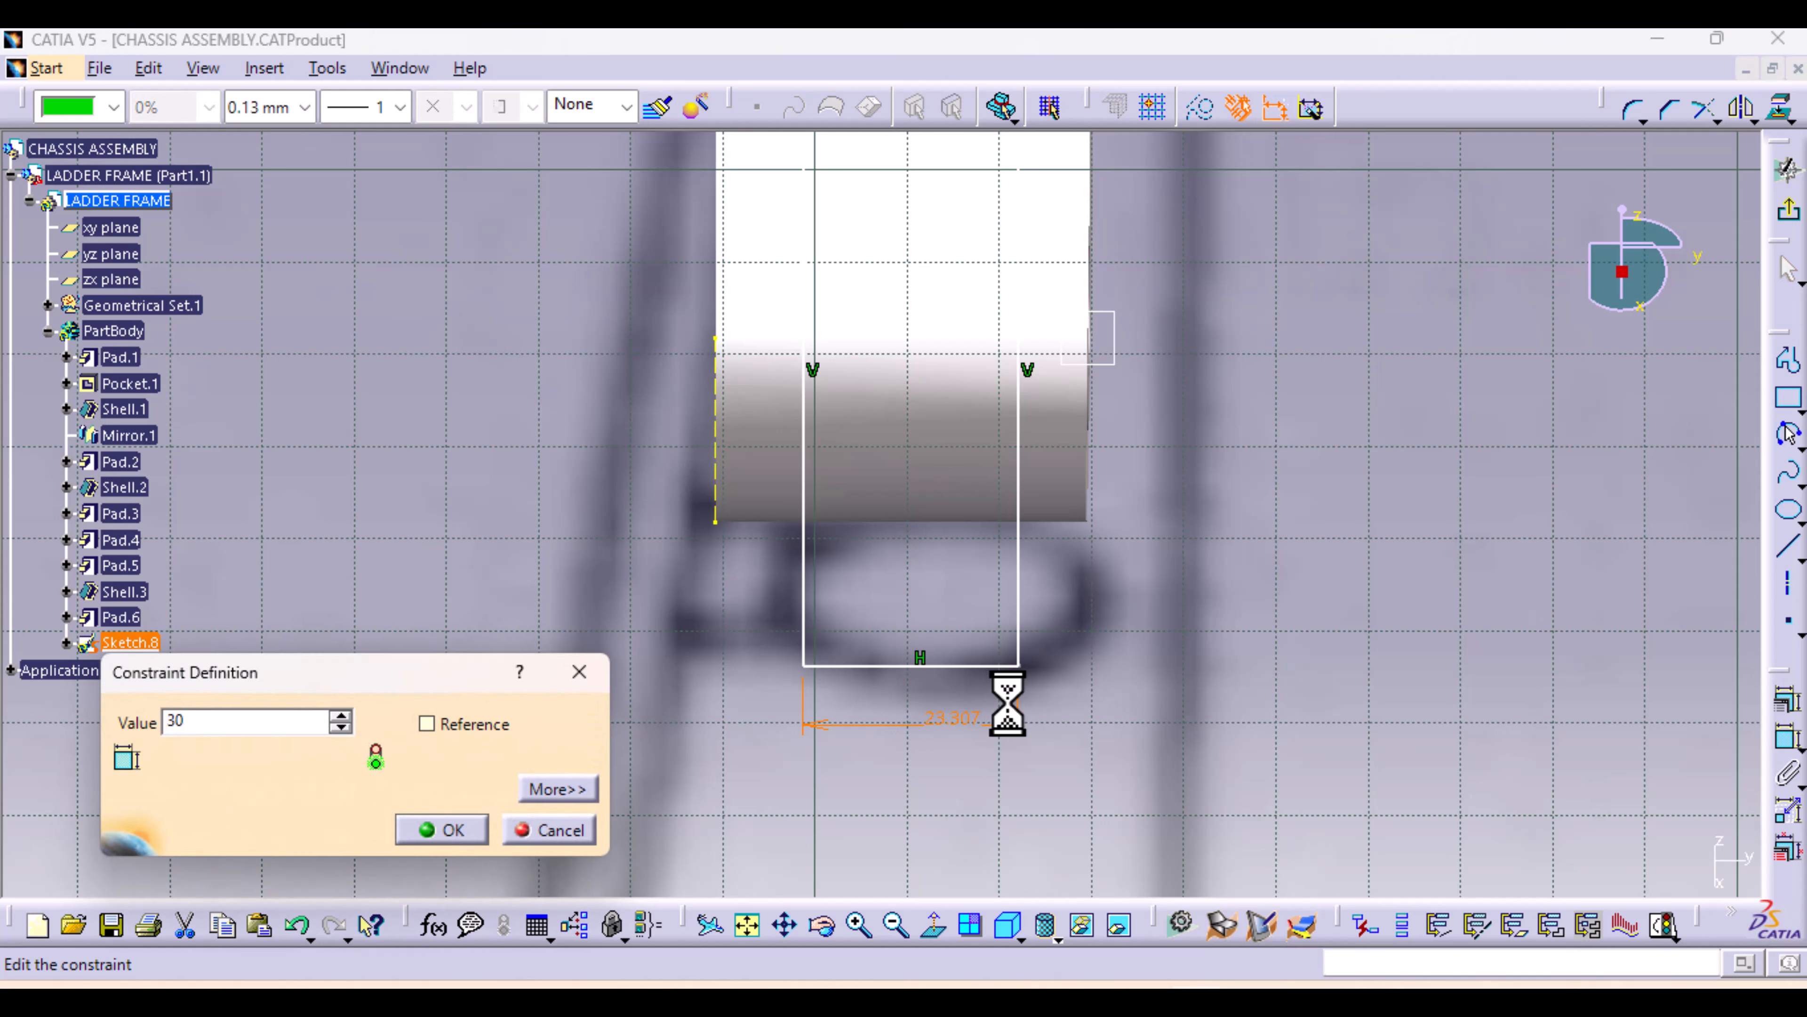
key("Return")
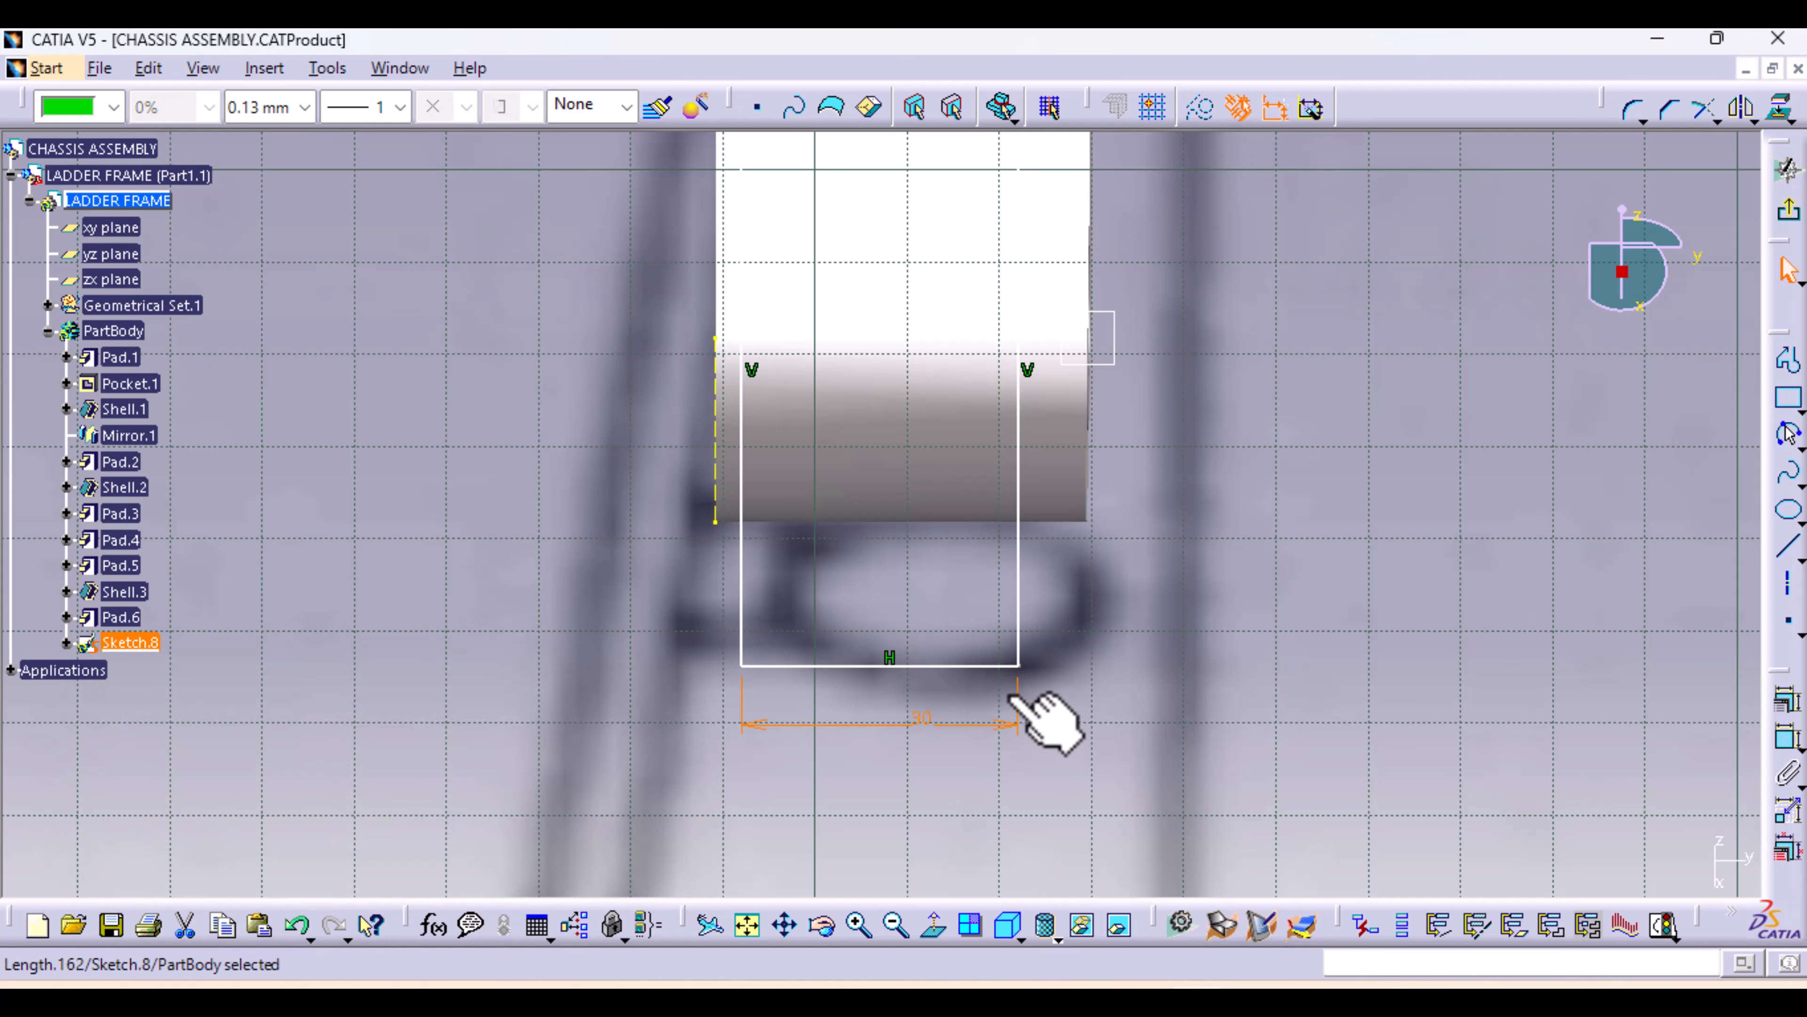
left_click(1538, 756)
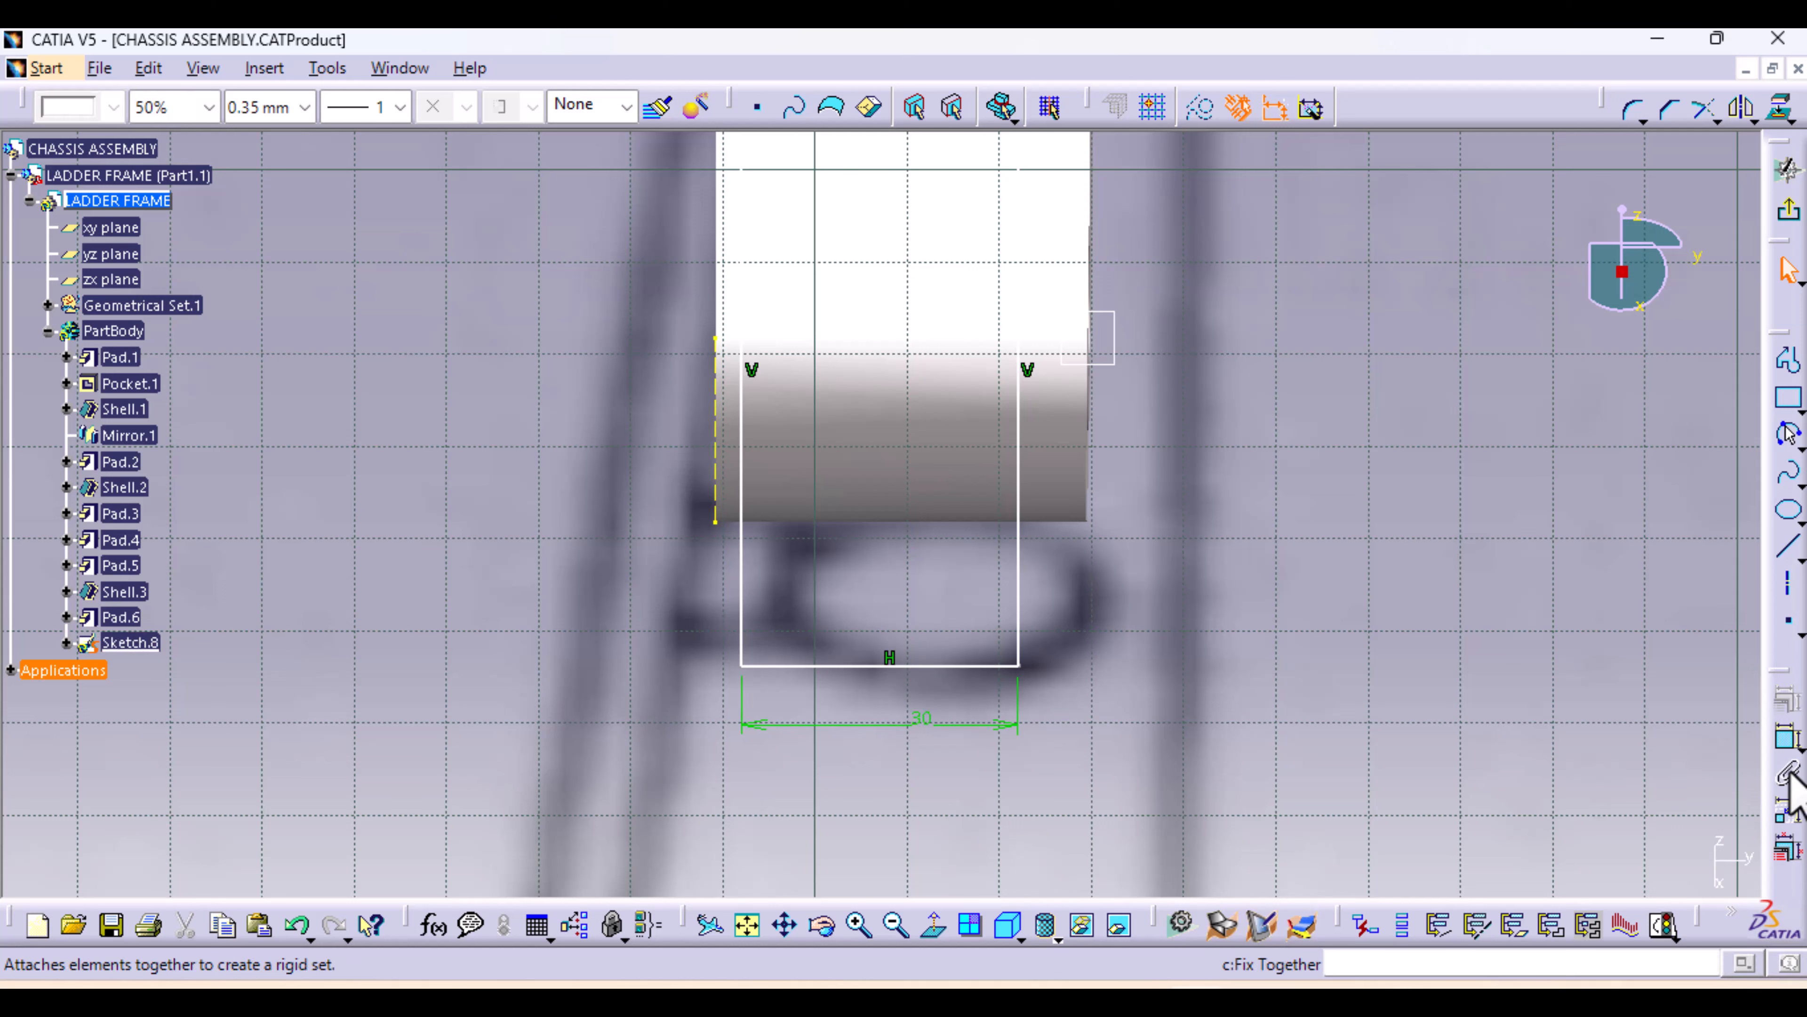
Constrain the rectangle's nearest vertical side to a 5 mm offset from the projected rail edge
left_click(1788, 737)
left_click(715, 470)
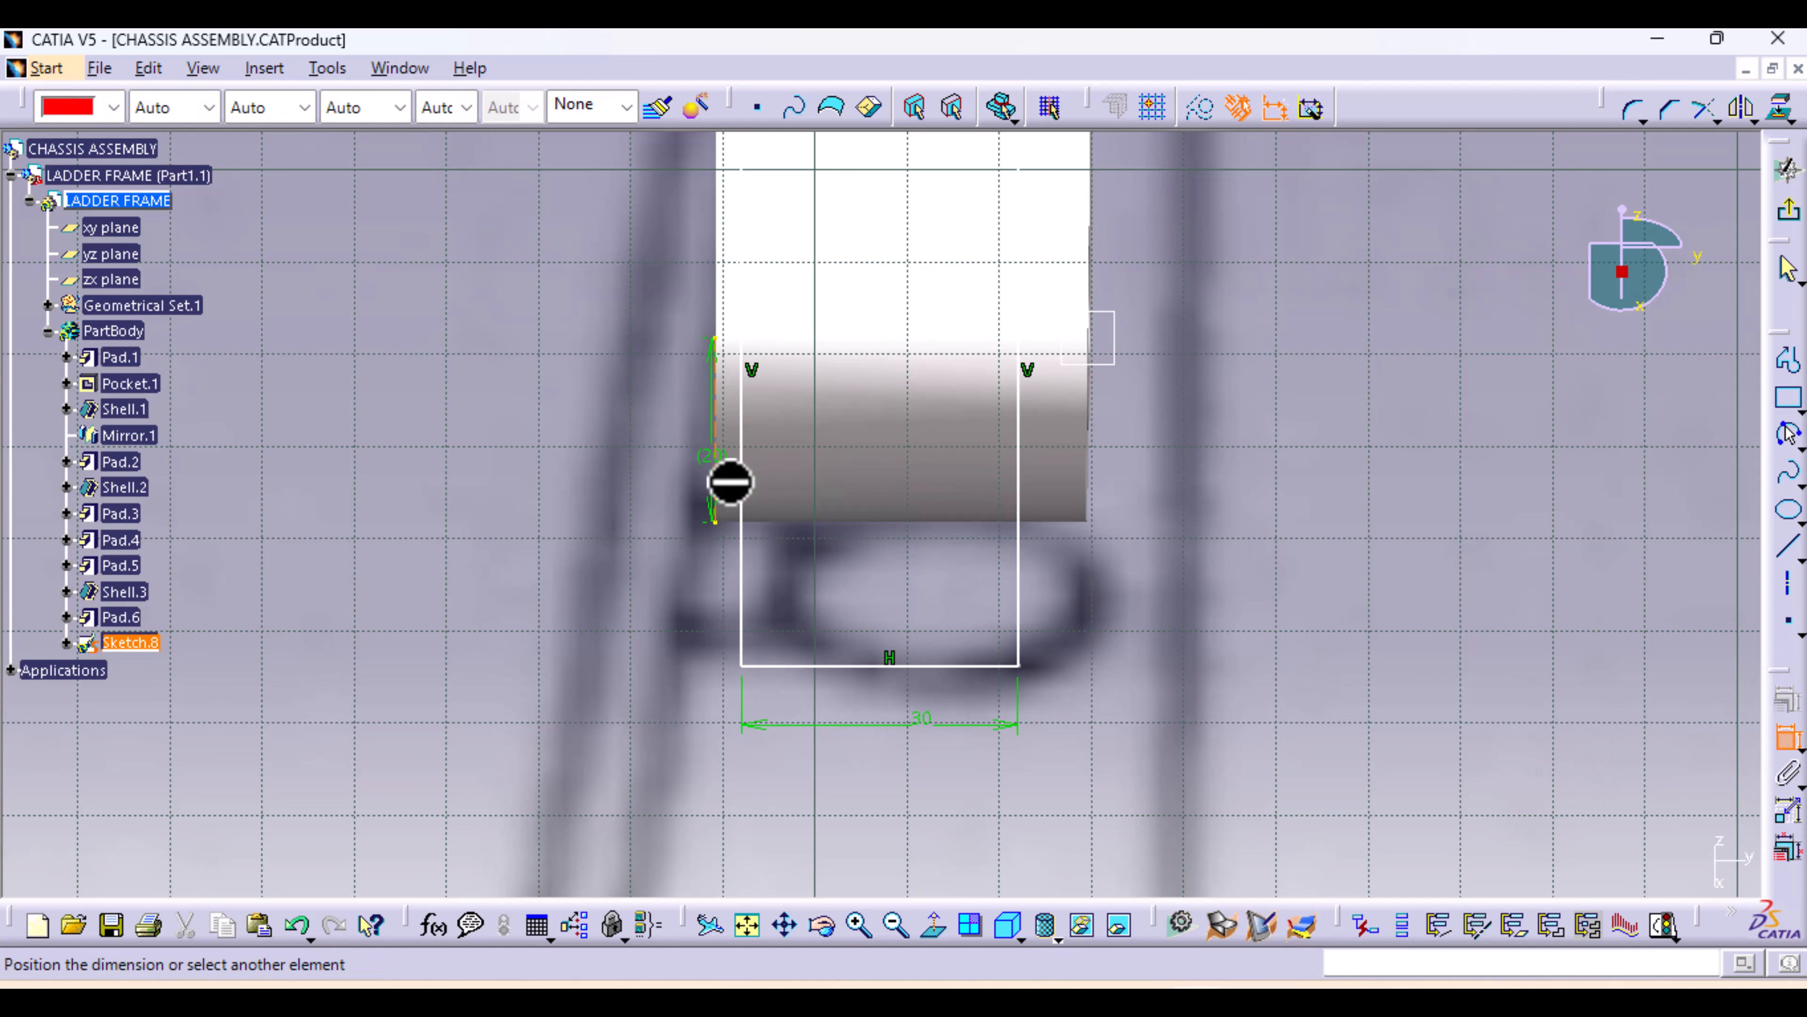
left_click(742, 509)
left_click(627, 591)
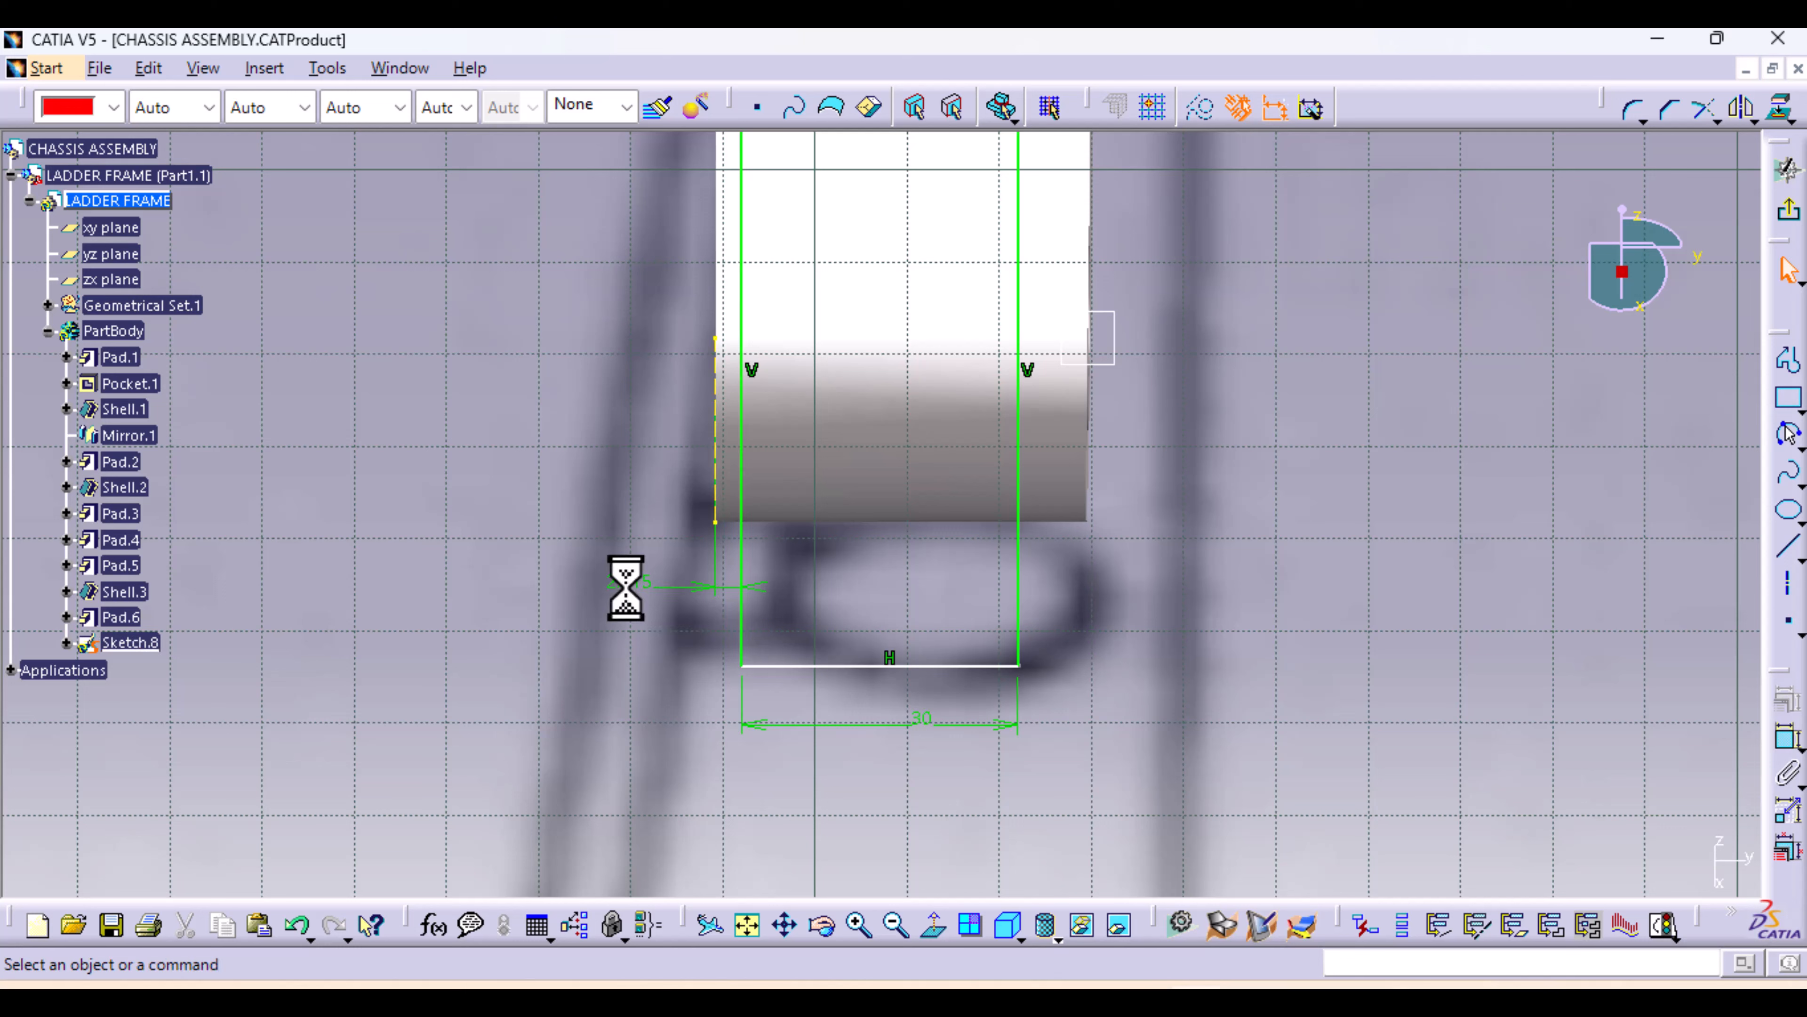
type("5")
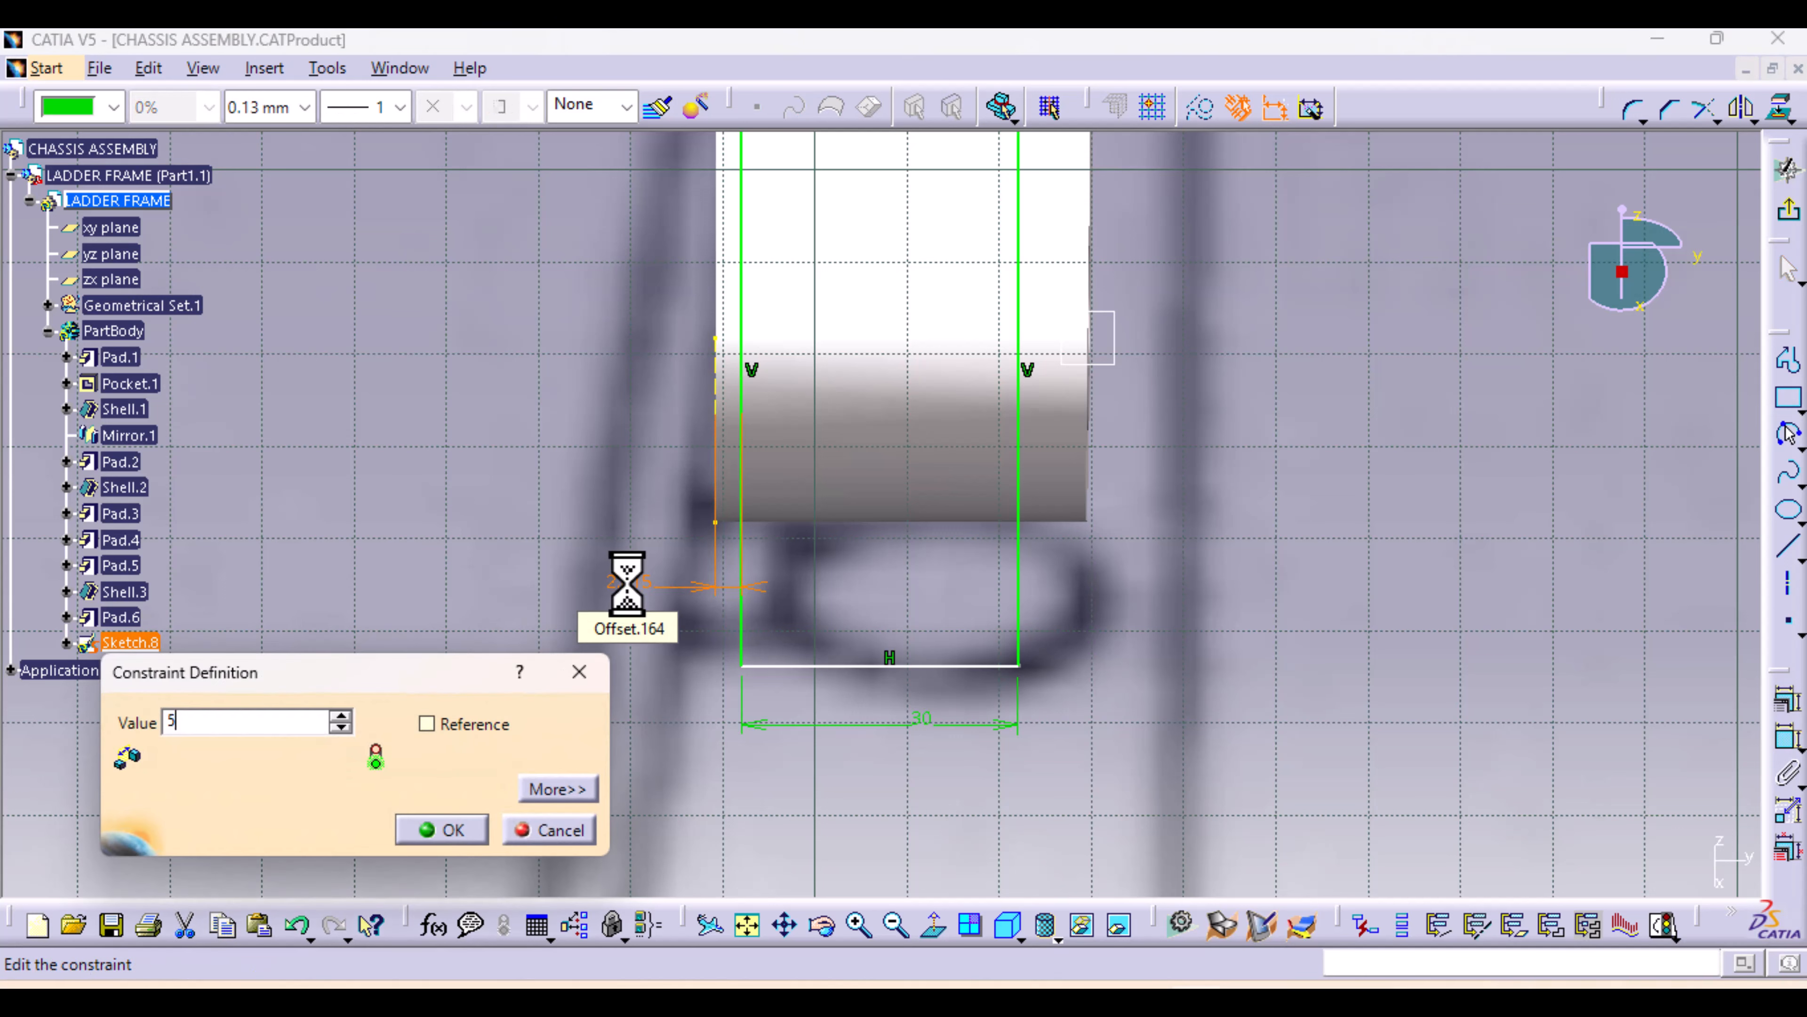
key("Return")
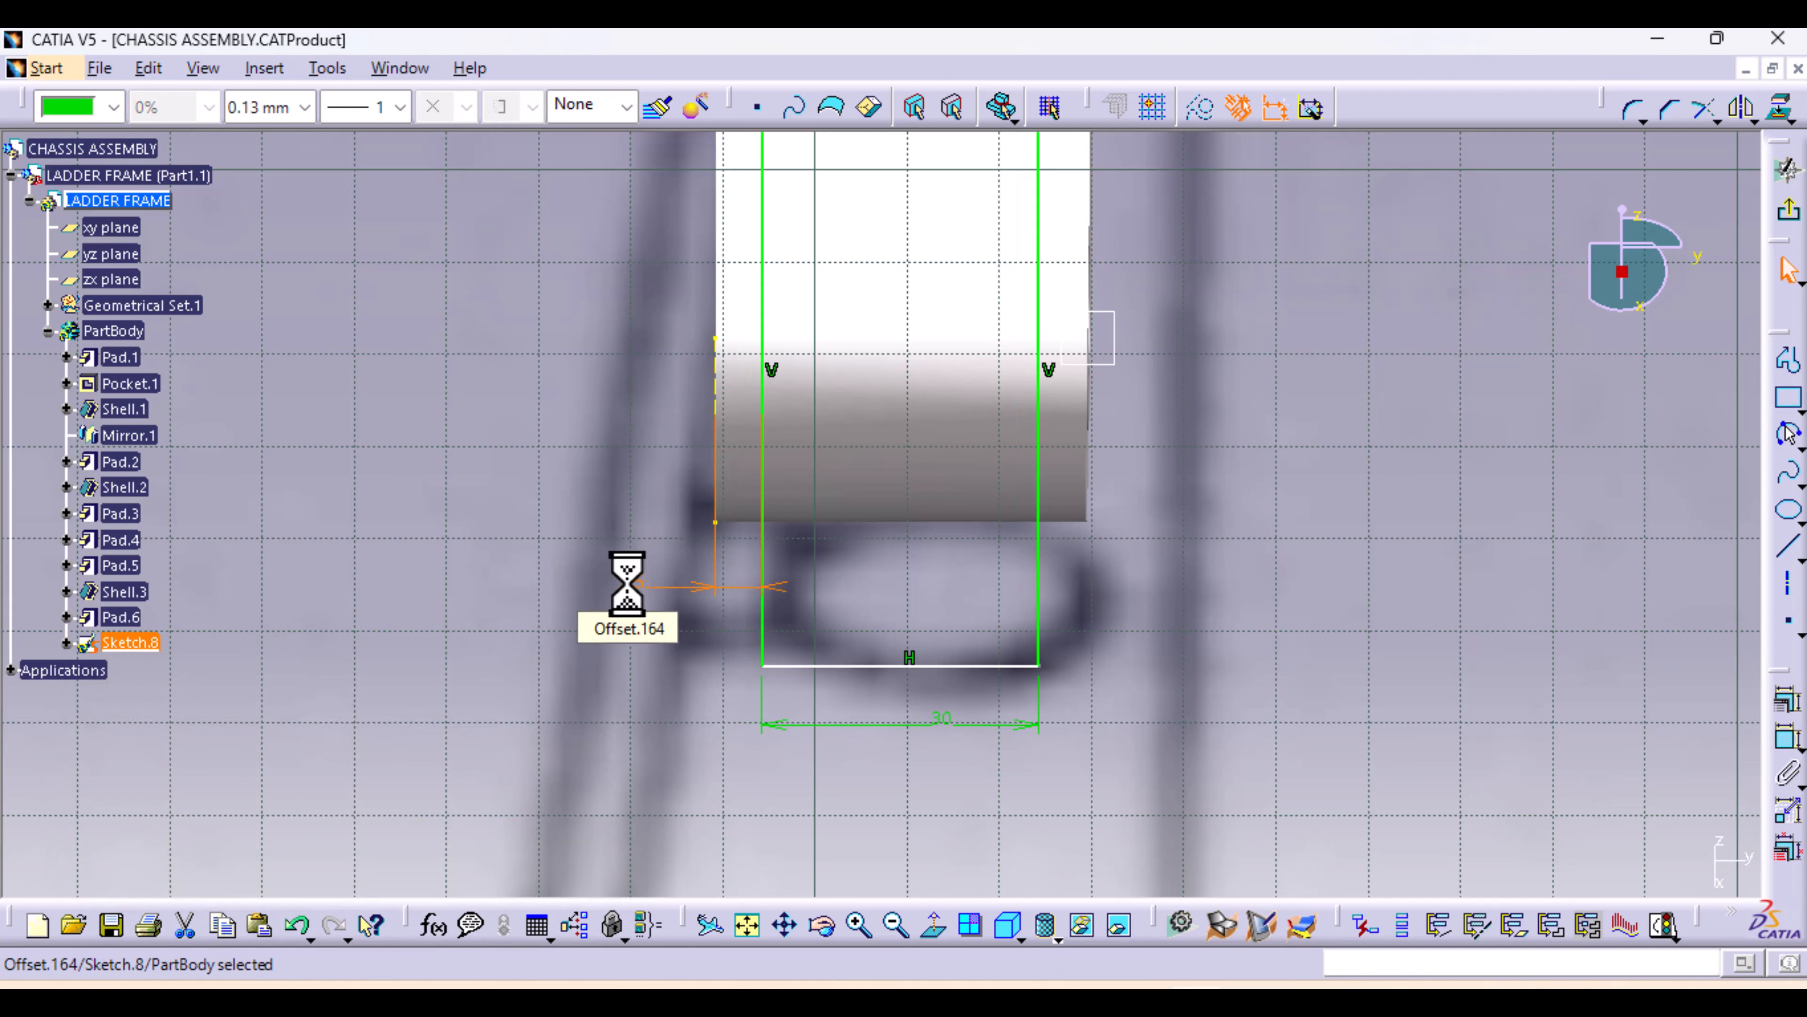
left_click(1380, 683)
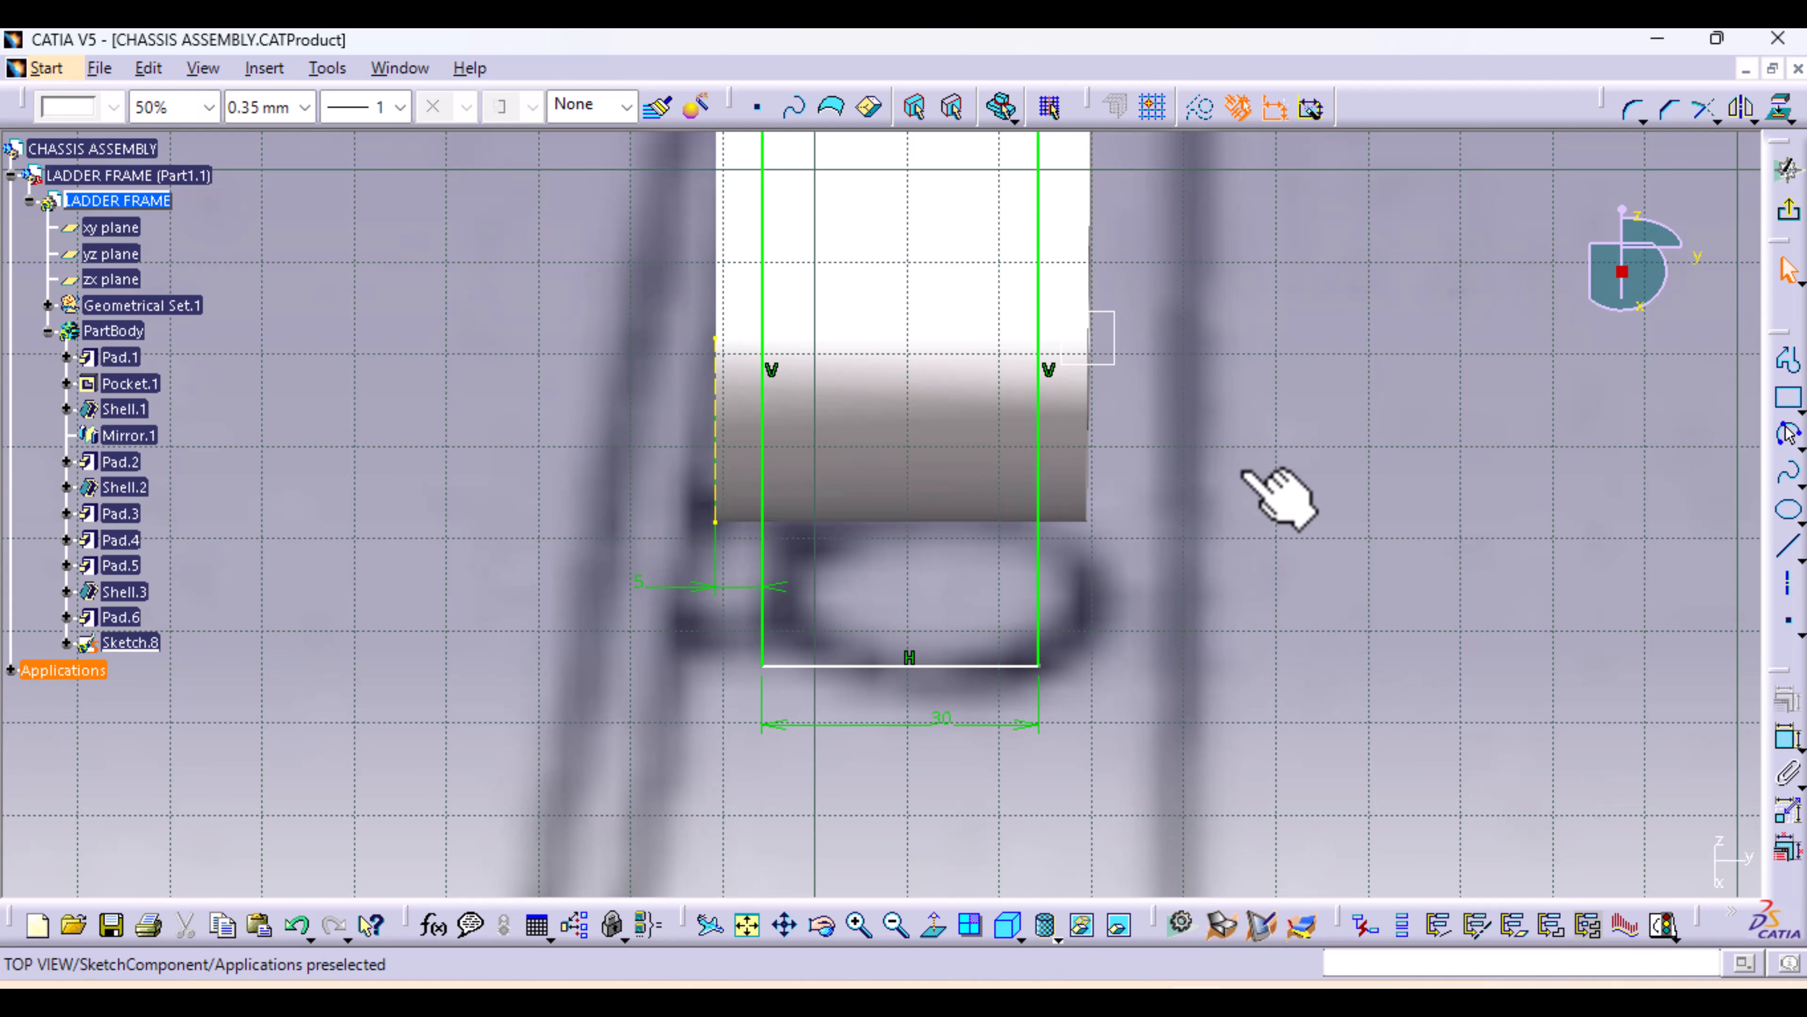
Dimension the distance from the rail end's edge to the rectangle's upper side and set it to 45 mm
middle_click_drag(1279, 499, 1246, 707)
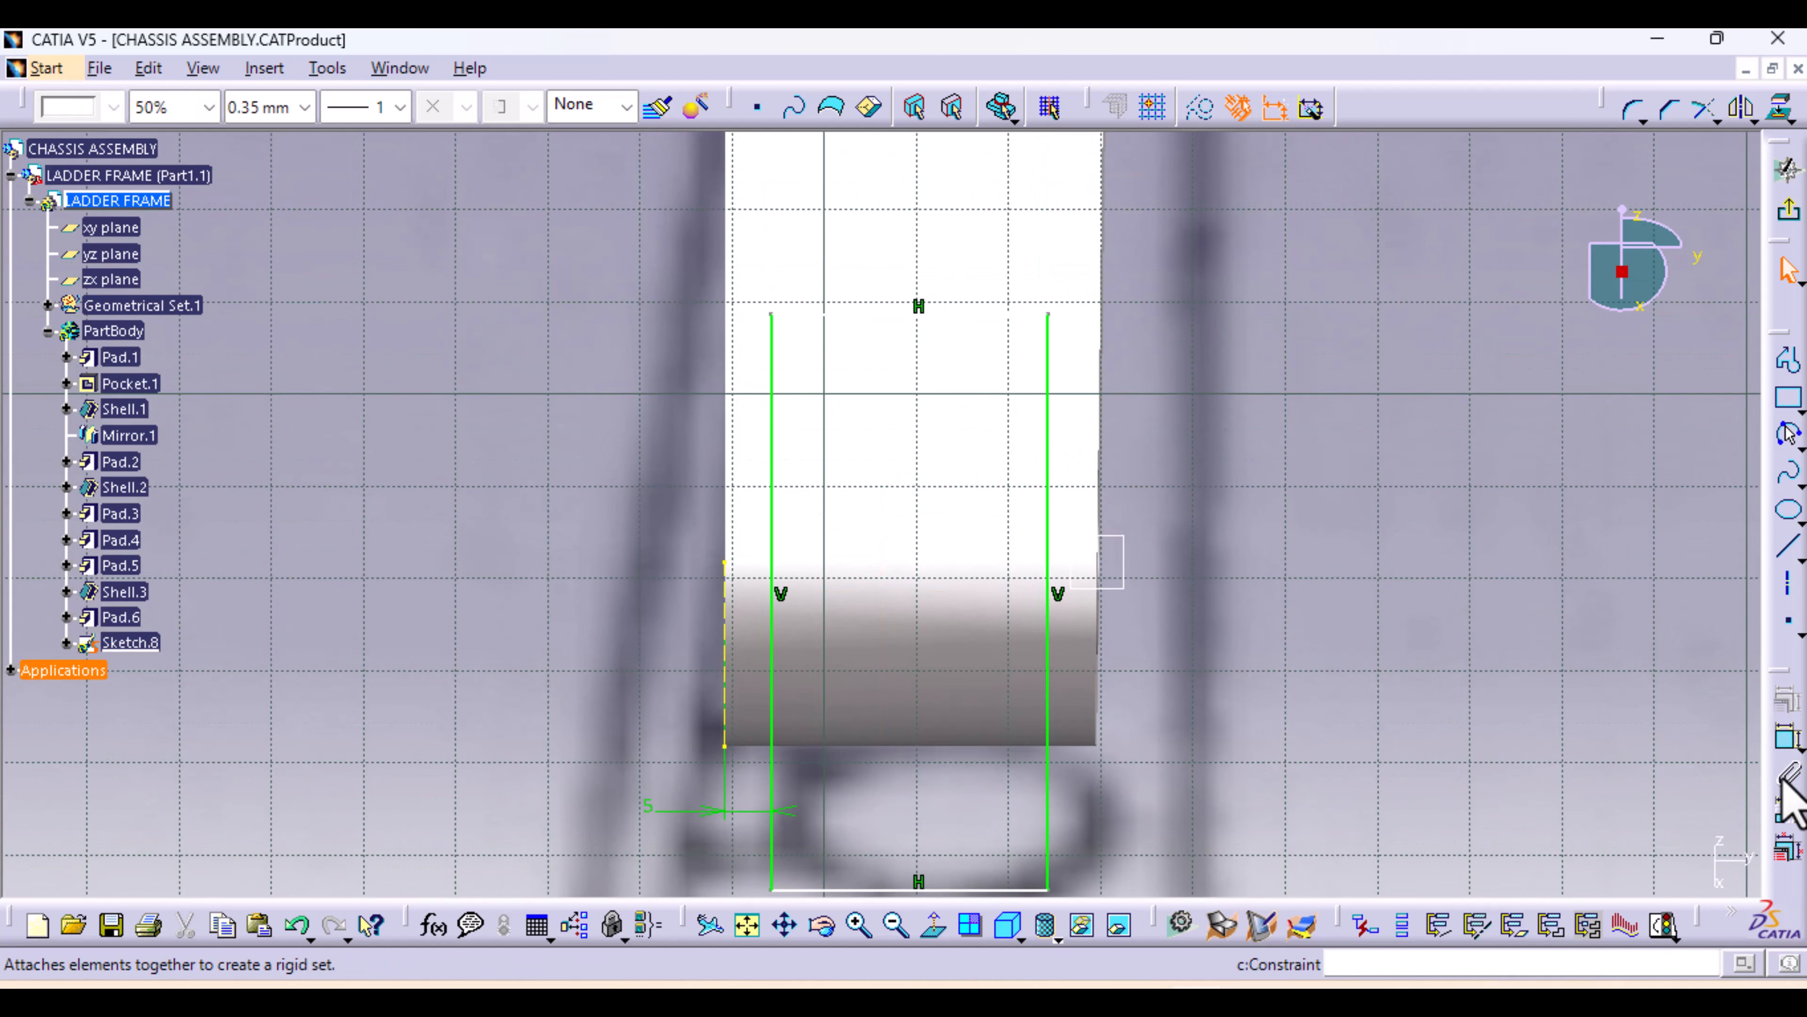
left_click(1788, 739)
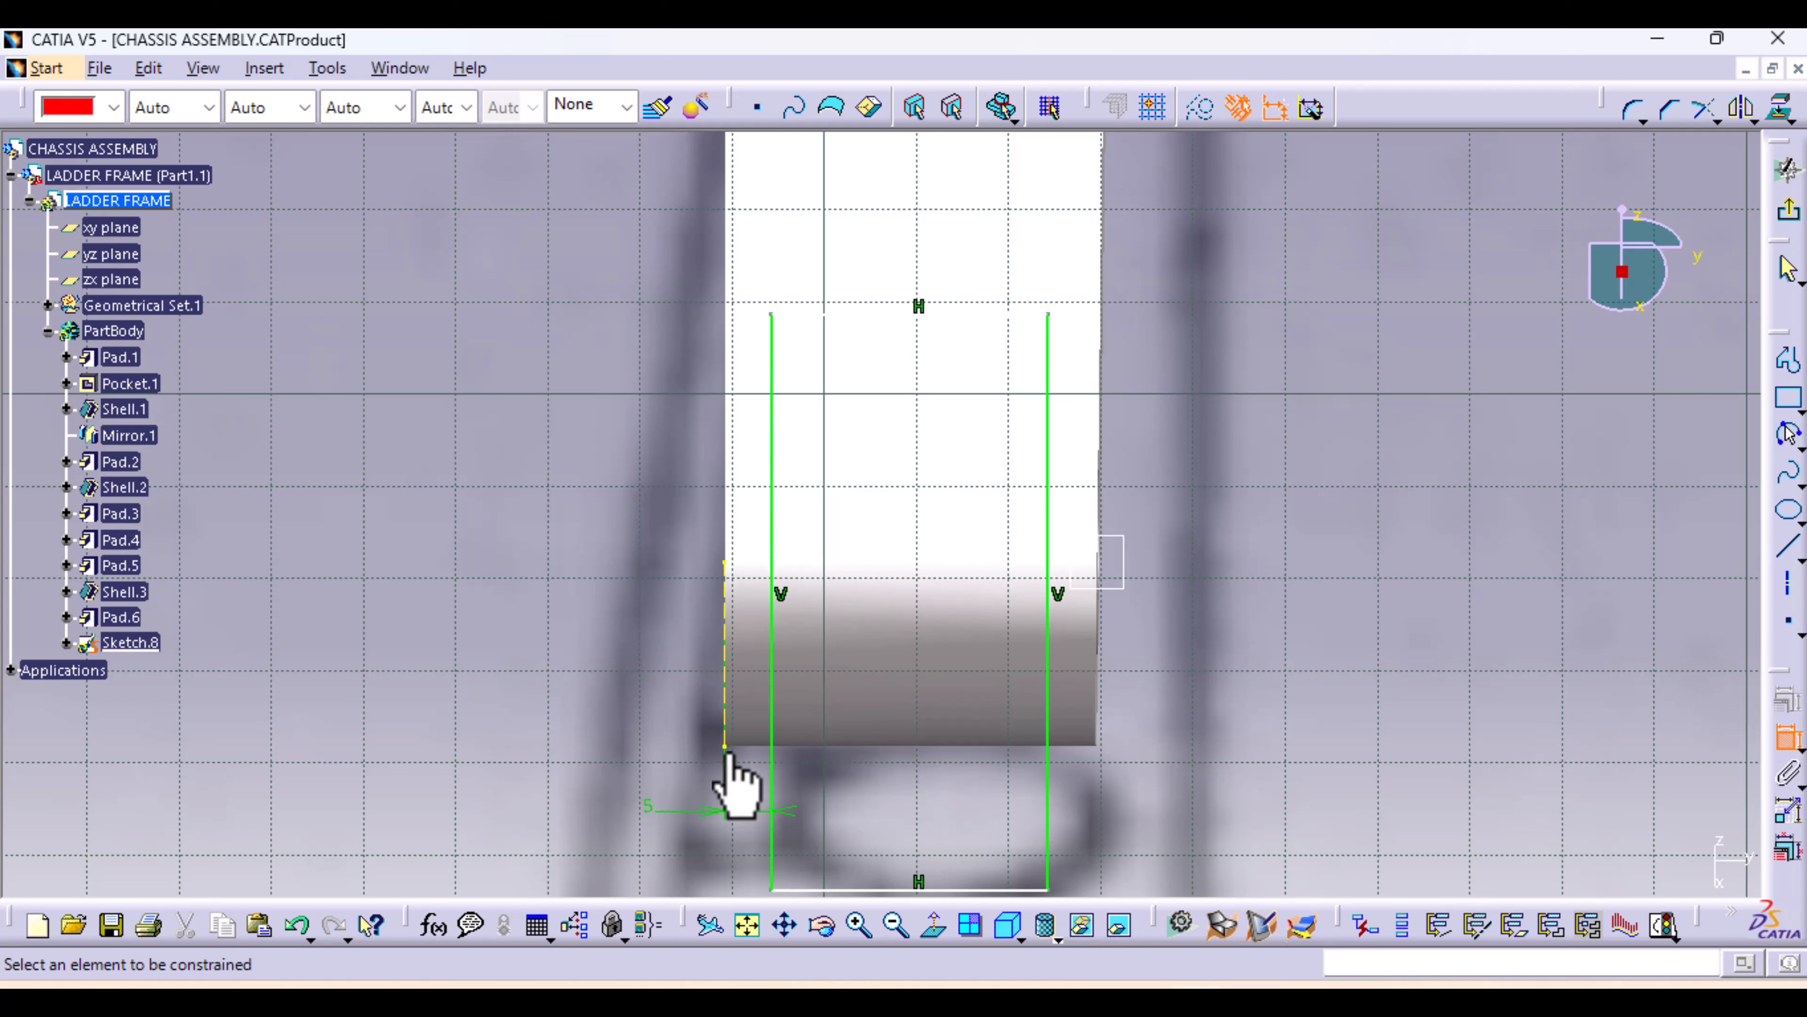
left_click(848, 754)
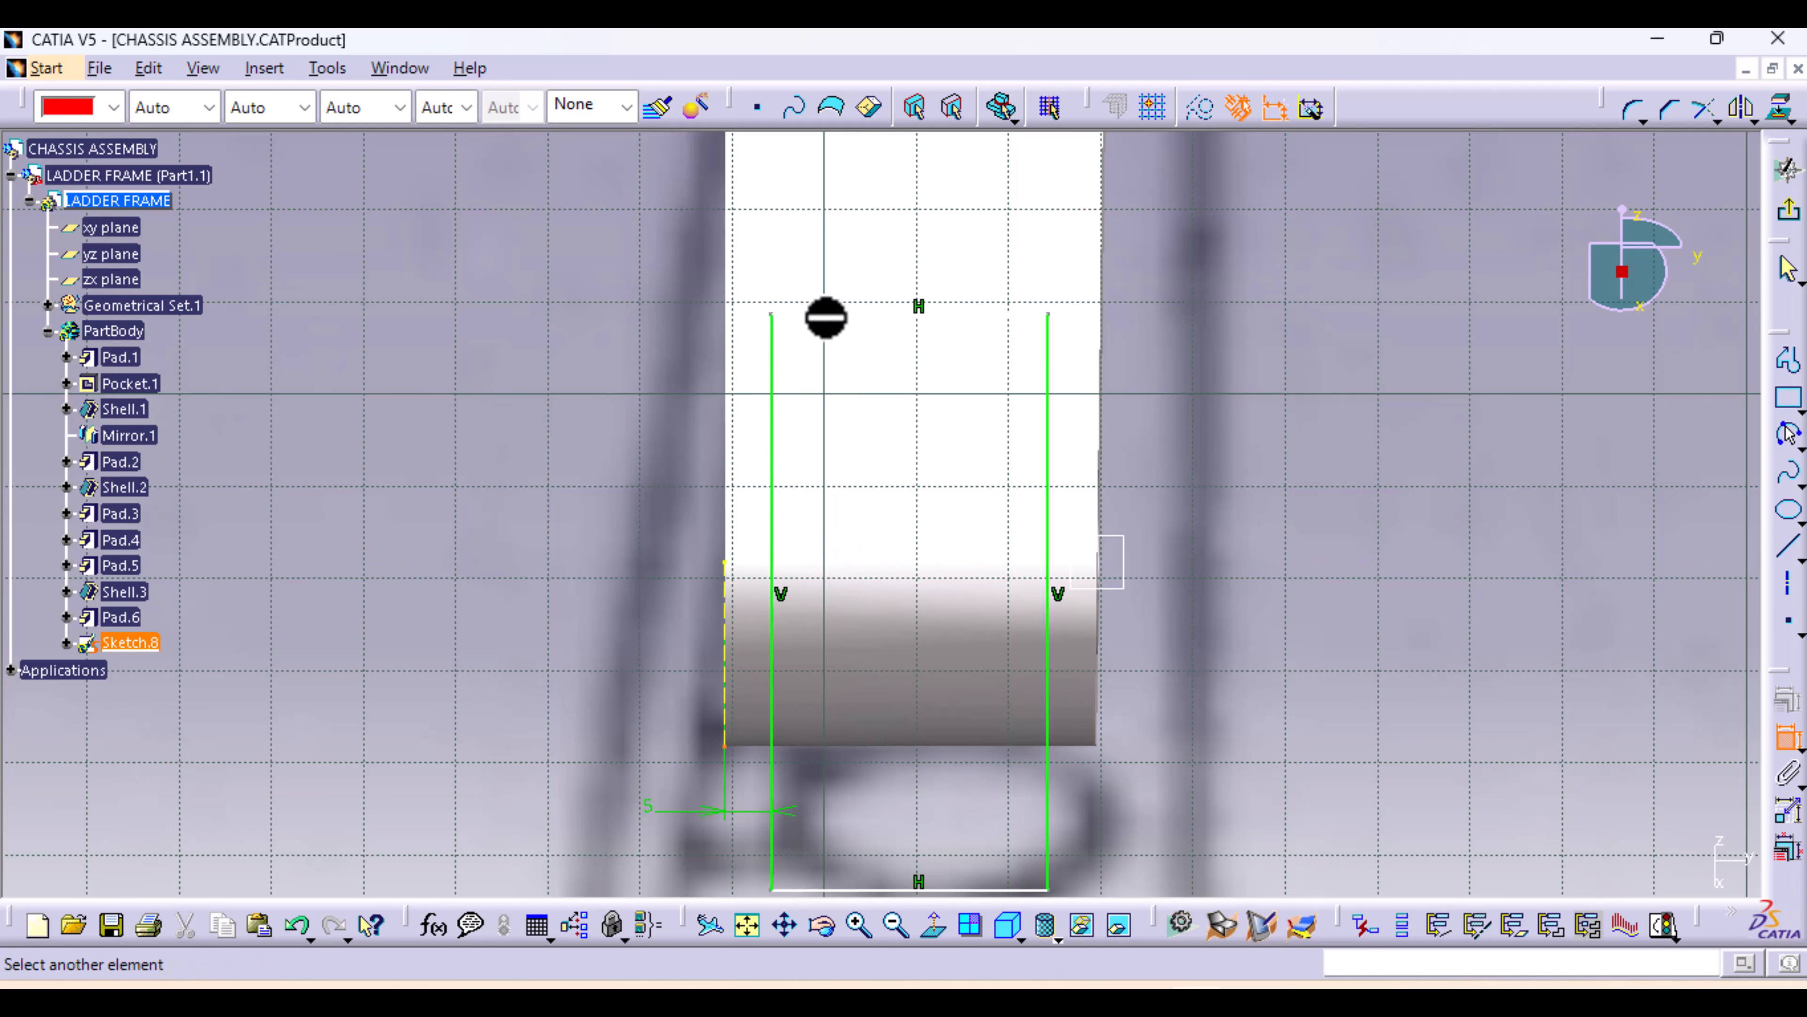
left_click(828, 314)
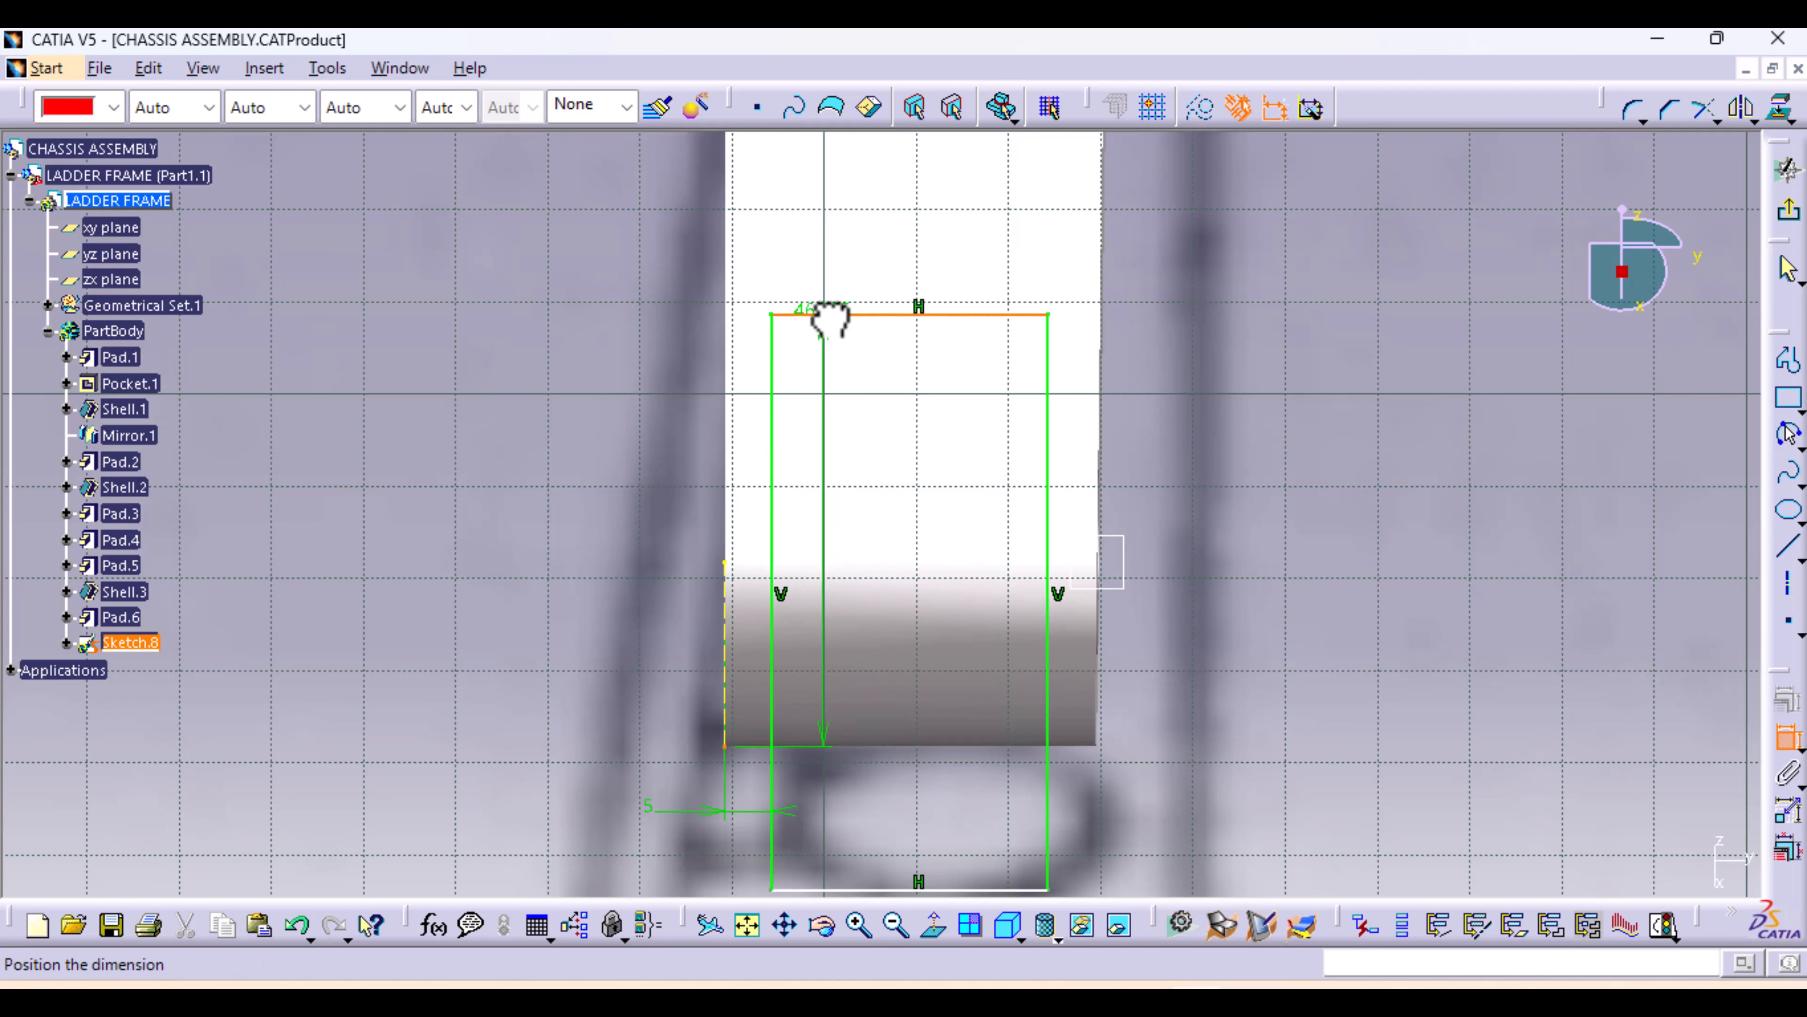
left_click(1281, 476)
double_click(1281, 474)
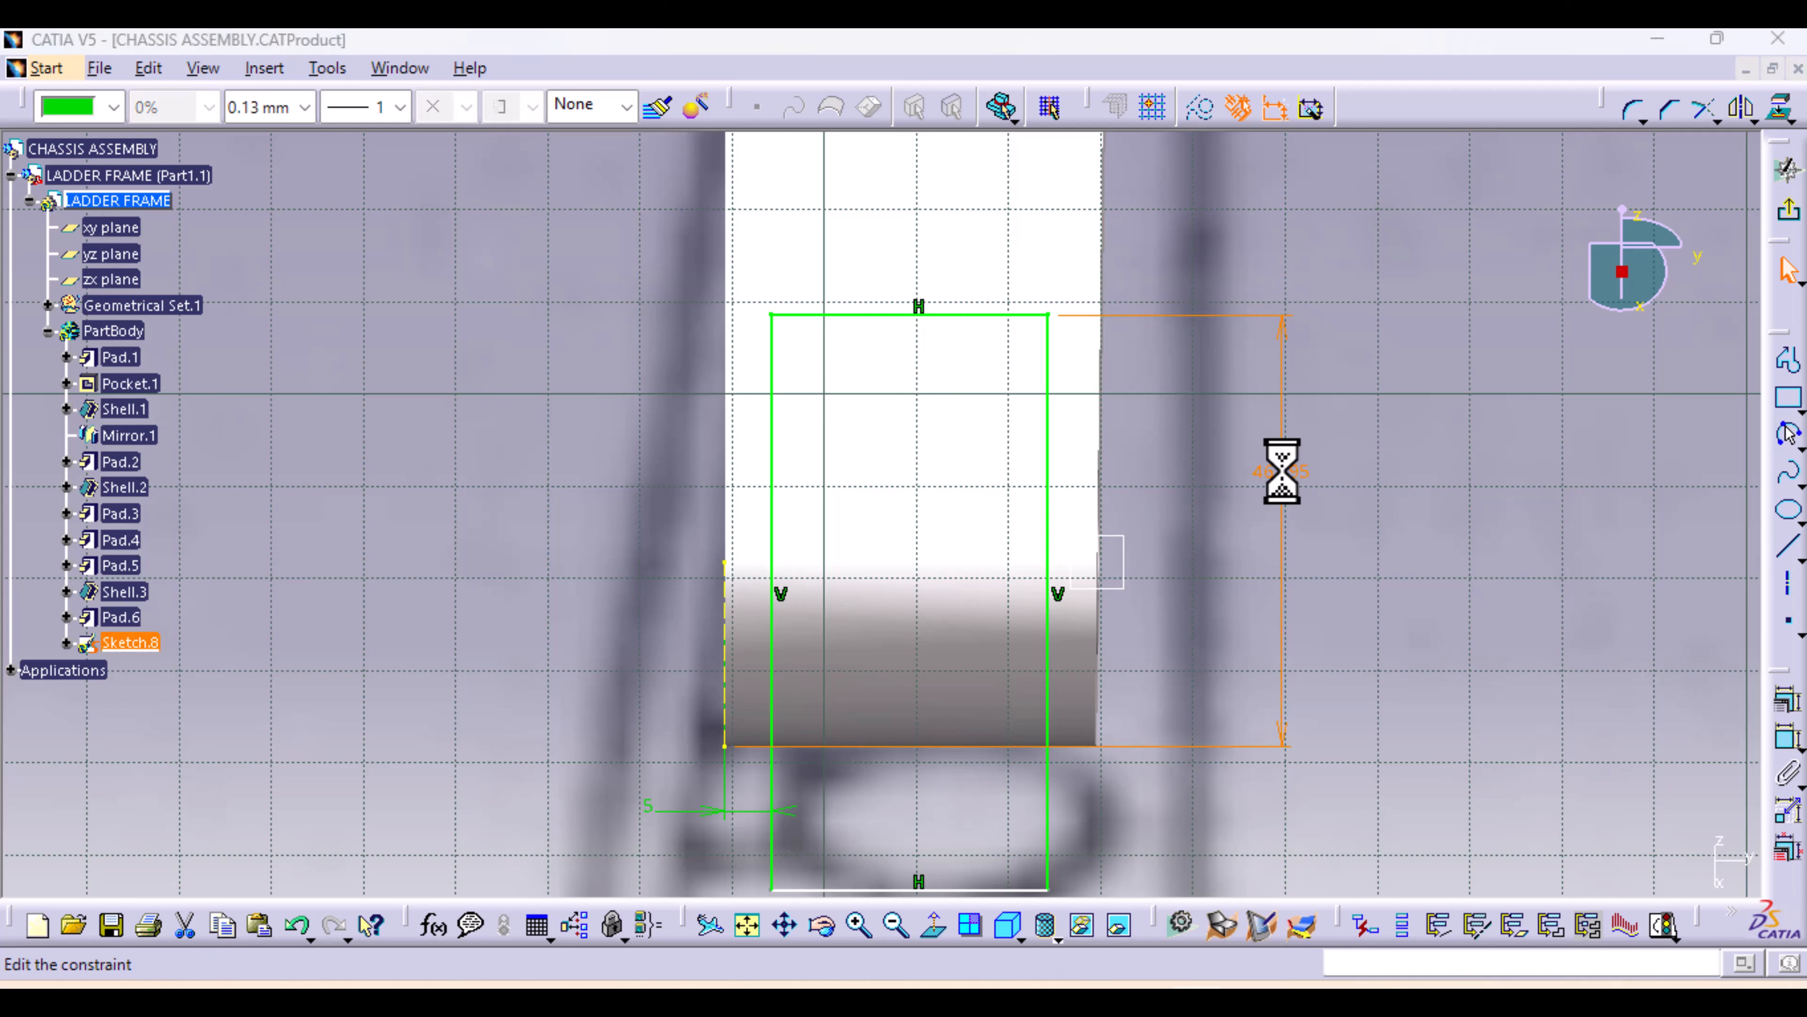
type("45")
key("Return")
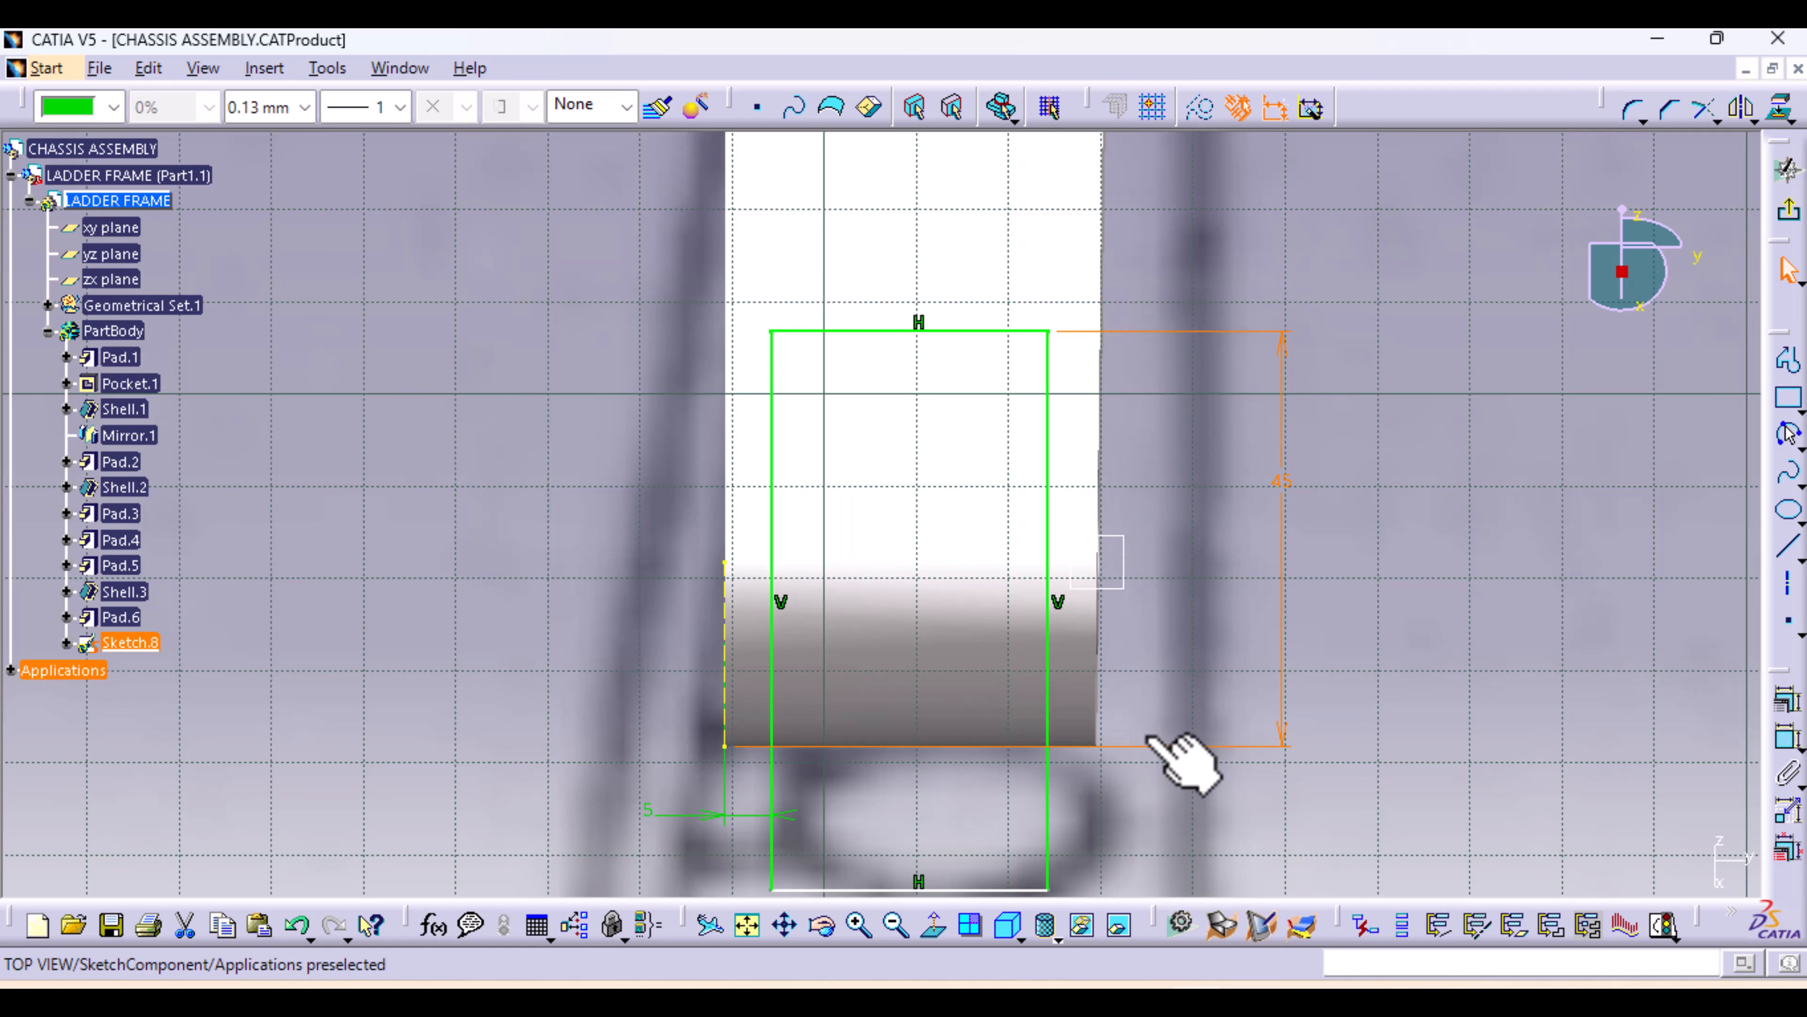
Check how the rectangle overlaps the rail's rounded end and exit the sketch
mouse_move(1142, 731)
middle_mouse_down()
mouse_move(1057, 711)
mouse_move(1124, 764)
middle_mouse_up()
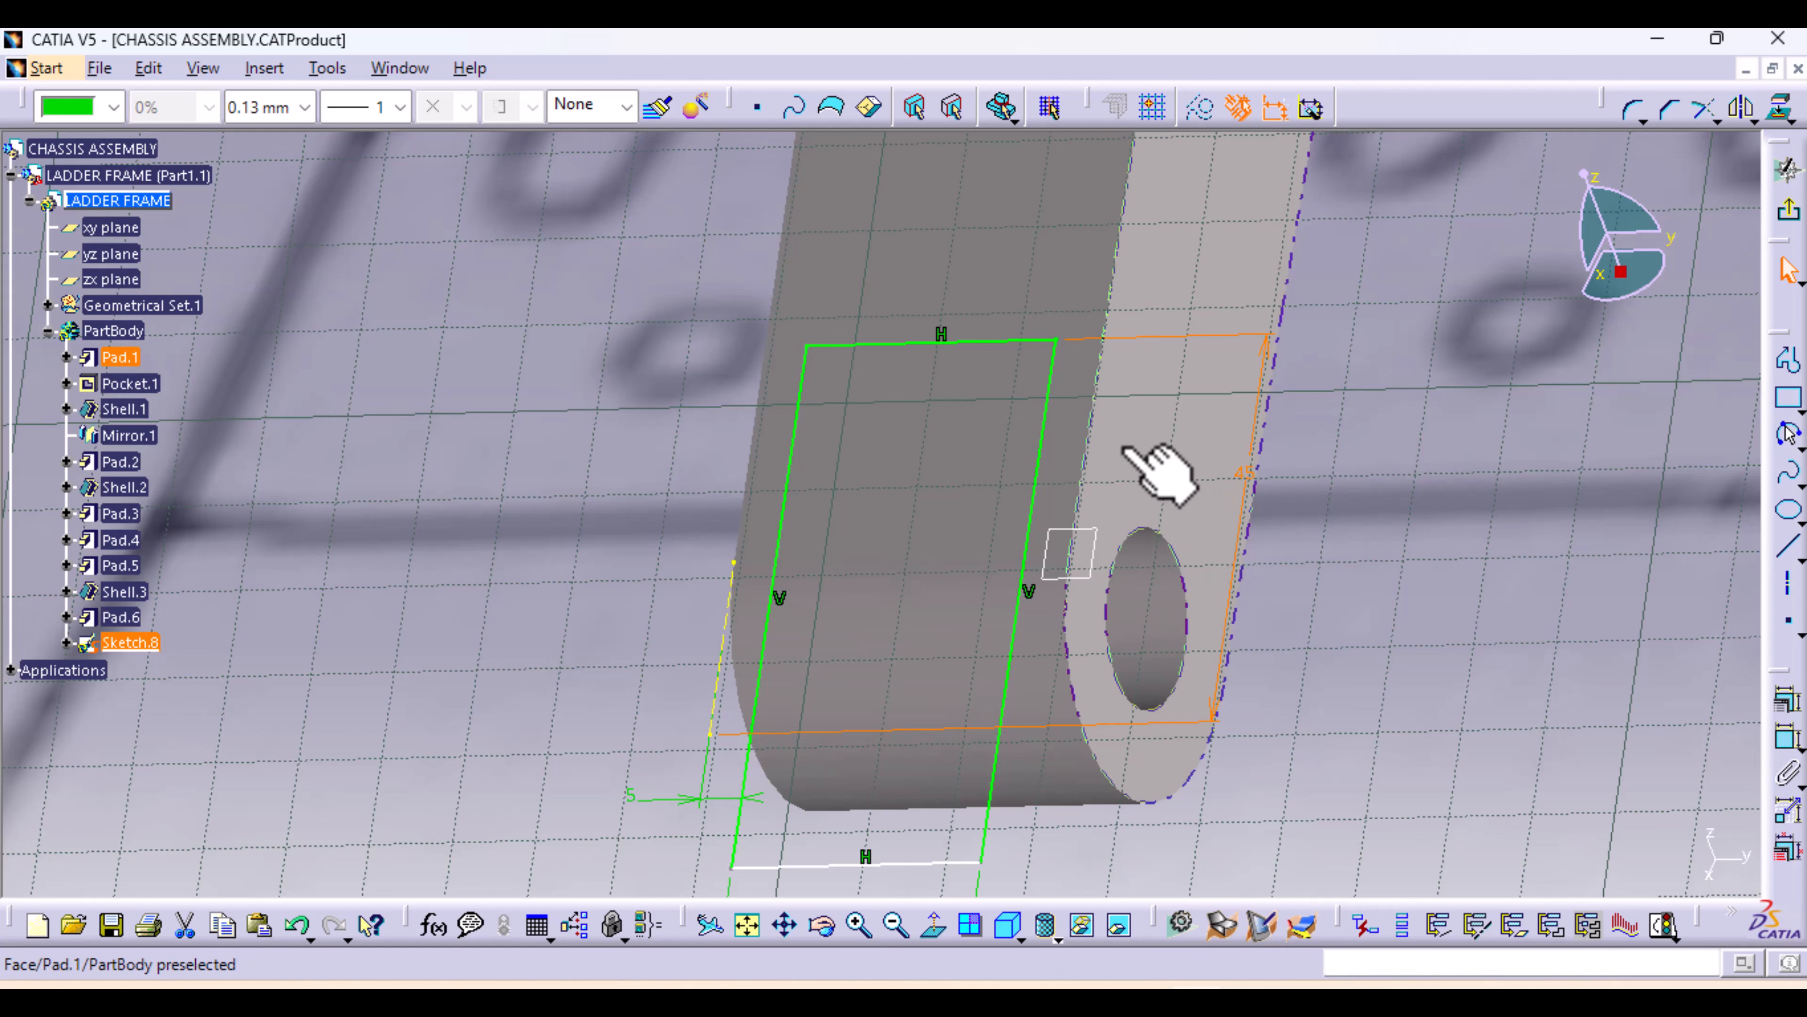
scroll(1045, 577, "down", 5)
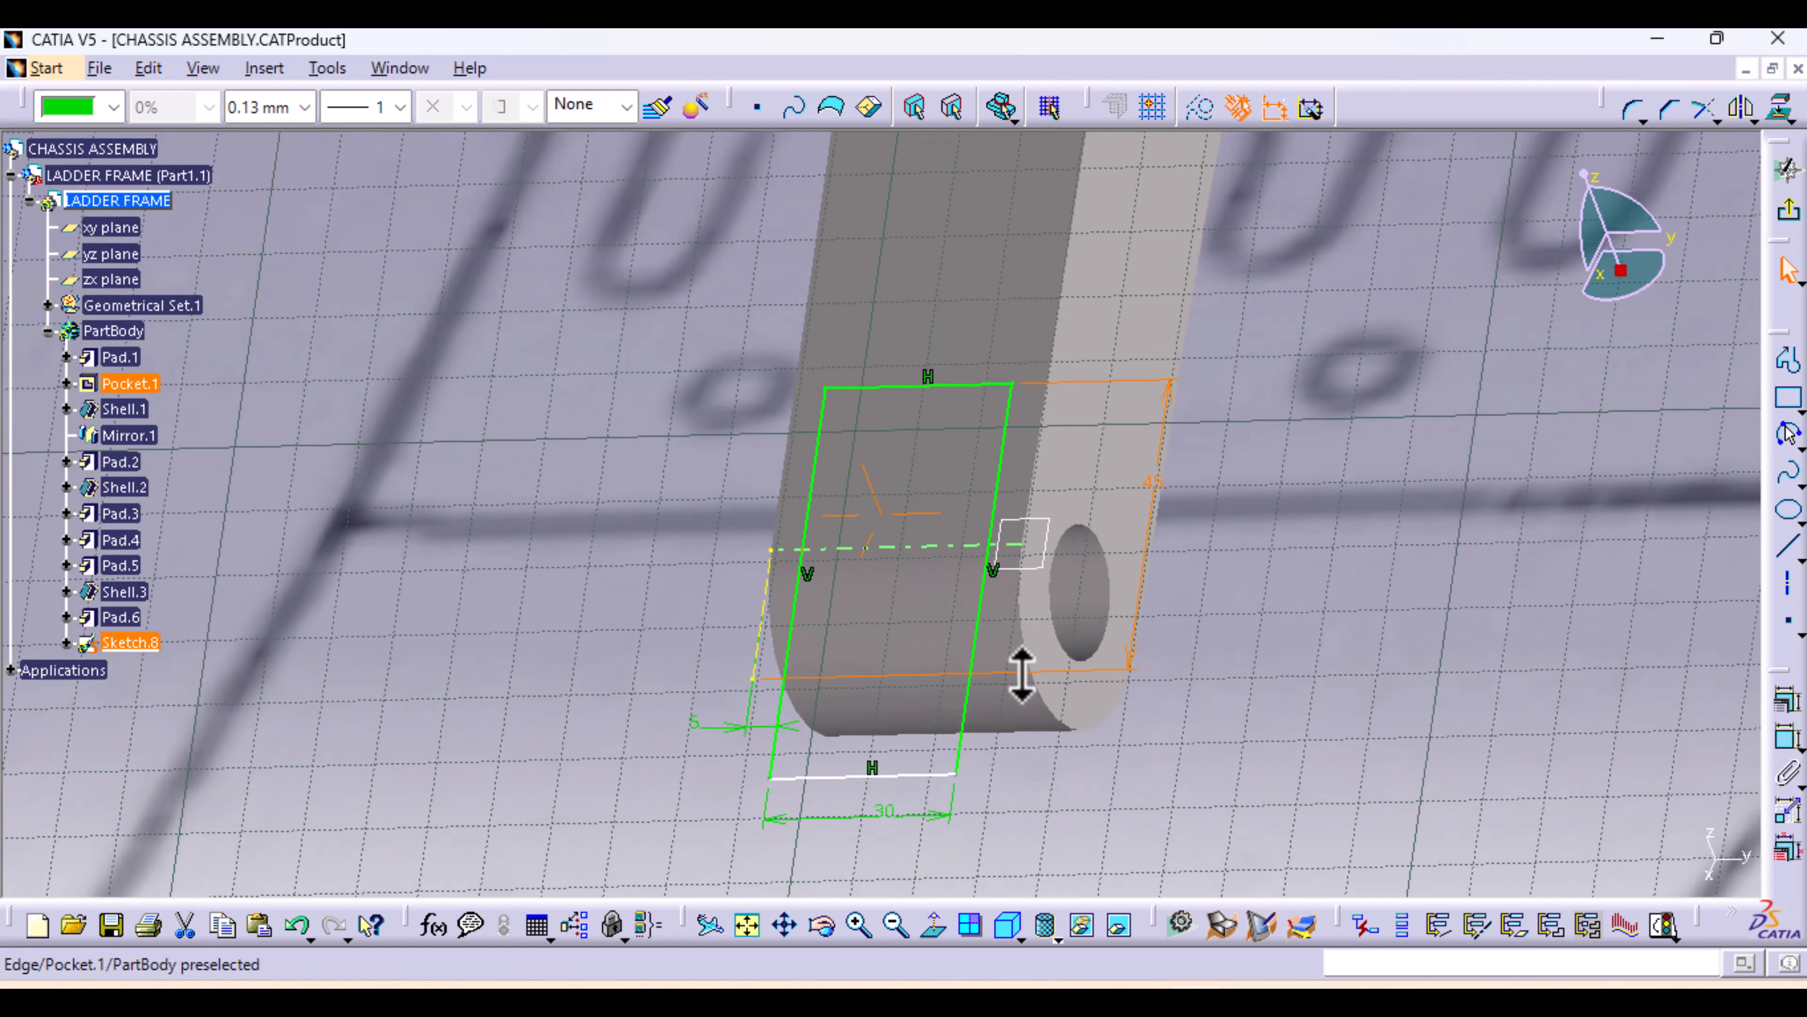
middle_click_drag(943, 538, 980, 617)
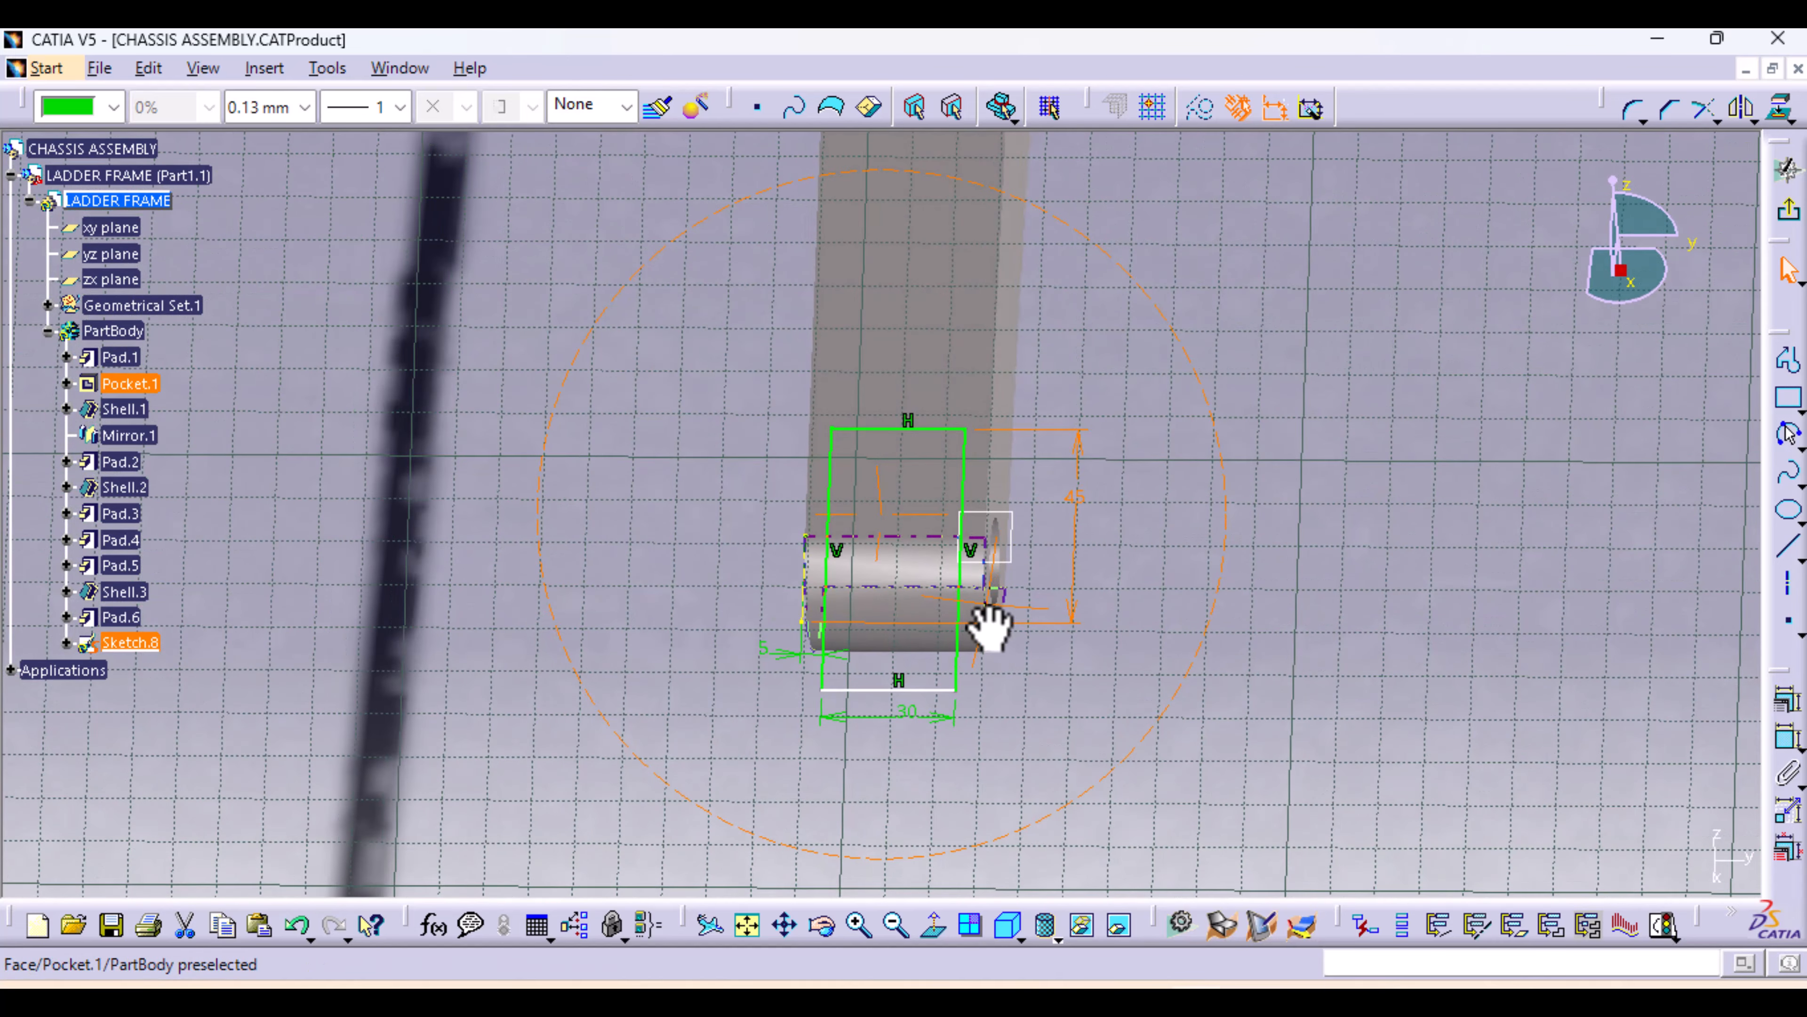
left_click(1790, 213)
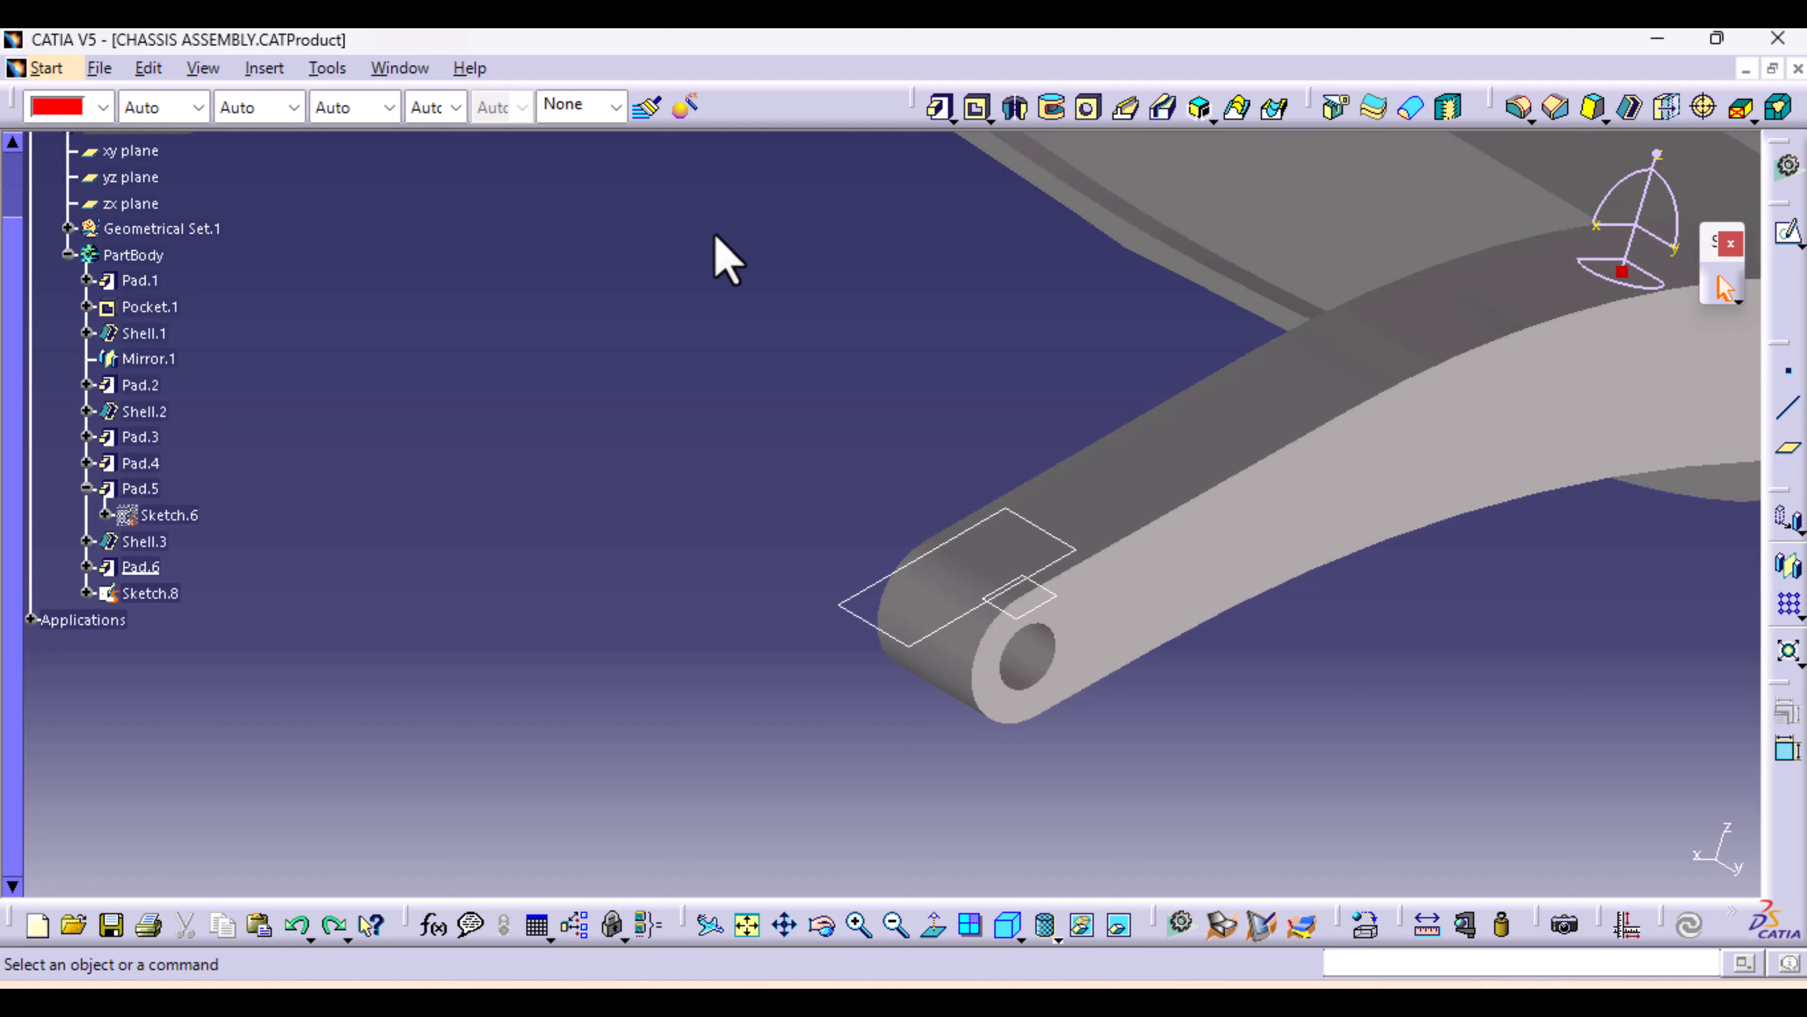
Cut a pocket 40 mm deep through the rail's rounded end from the rectangle sketch
mouse_move(887, 339)
middle_mouse_down()
mouse_move(895, 466)
mouse_move(800, 796)
mouse_move(831, 803)
mouse_move(896, 464)
mouse_move(898, 306)
middle_mouse_up()
left_click(747, 924)
middle_click_drag(953, 683, 775, 633)
middle_click_drag(742, 573, 756, 447)
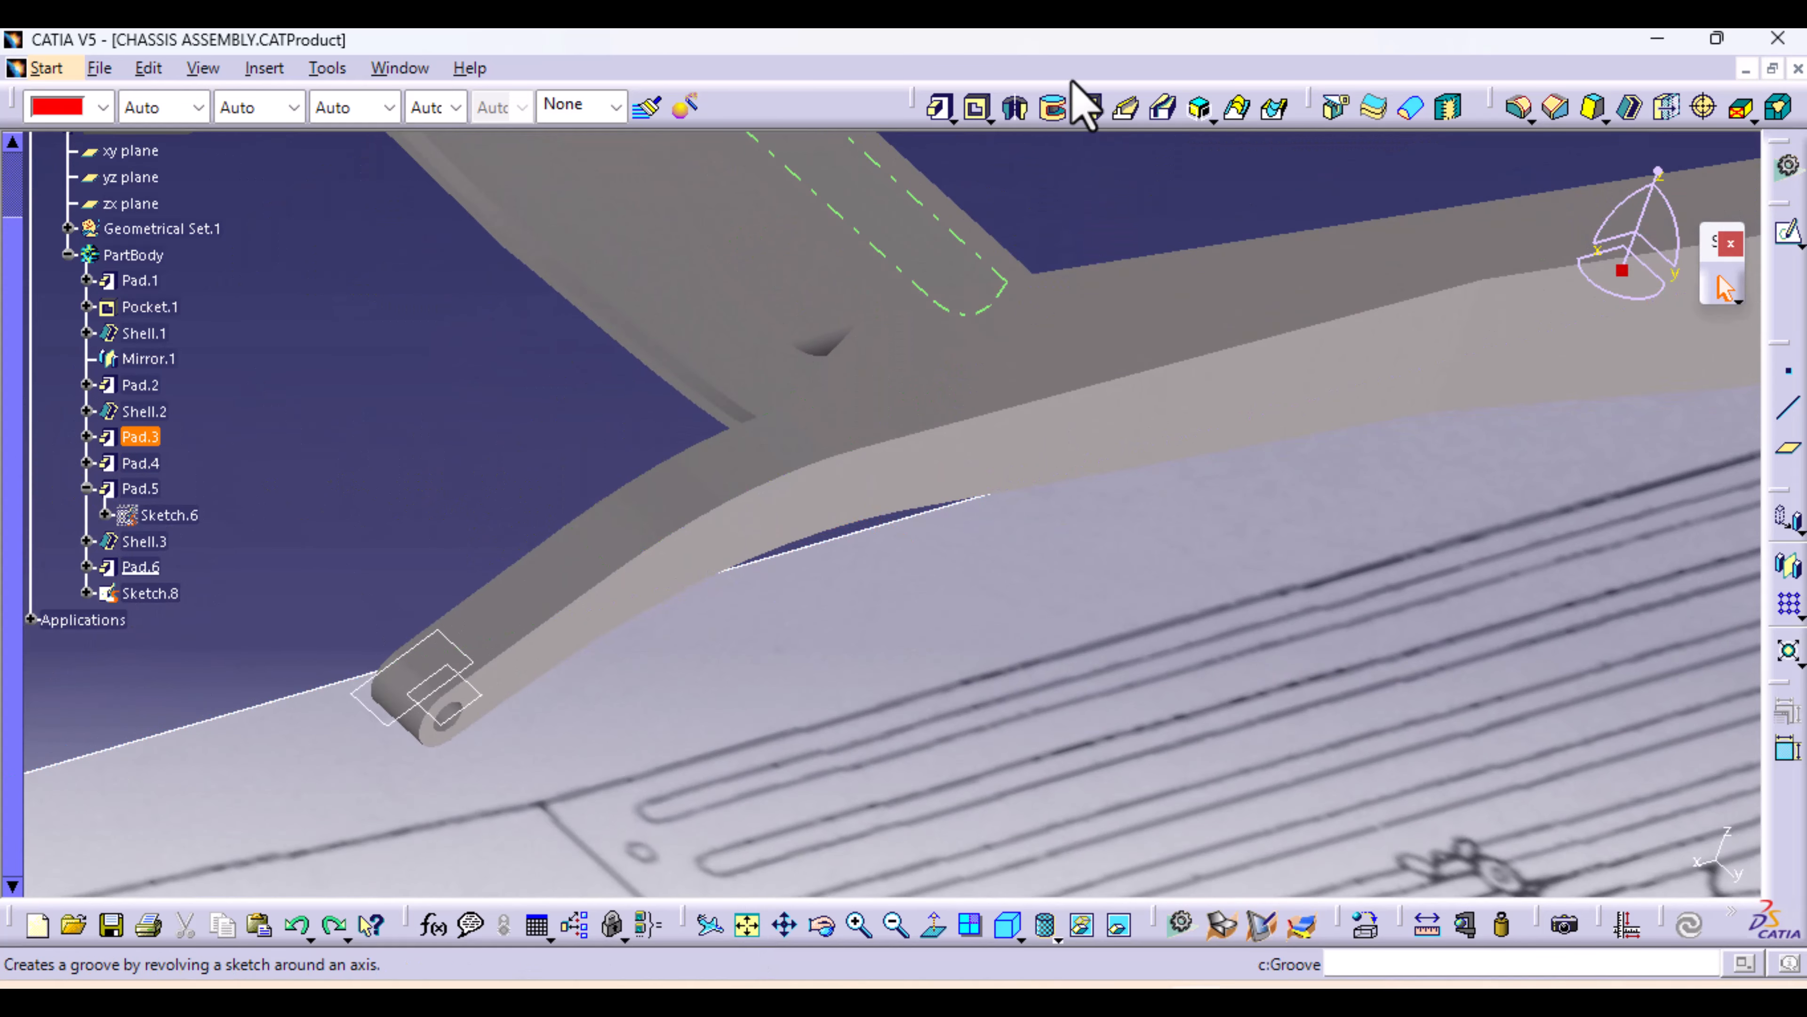
left_click(973, 108)
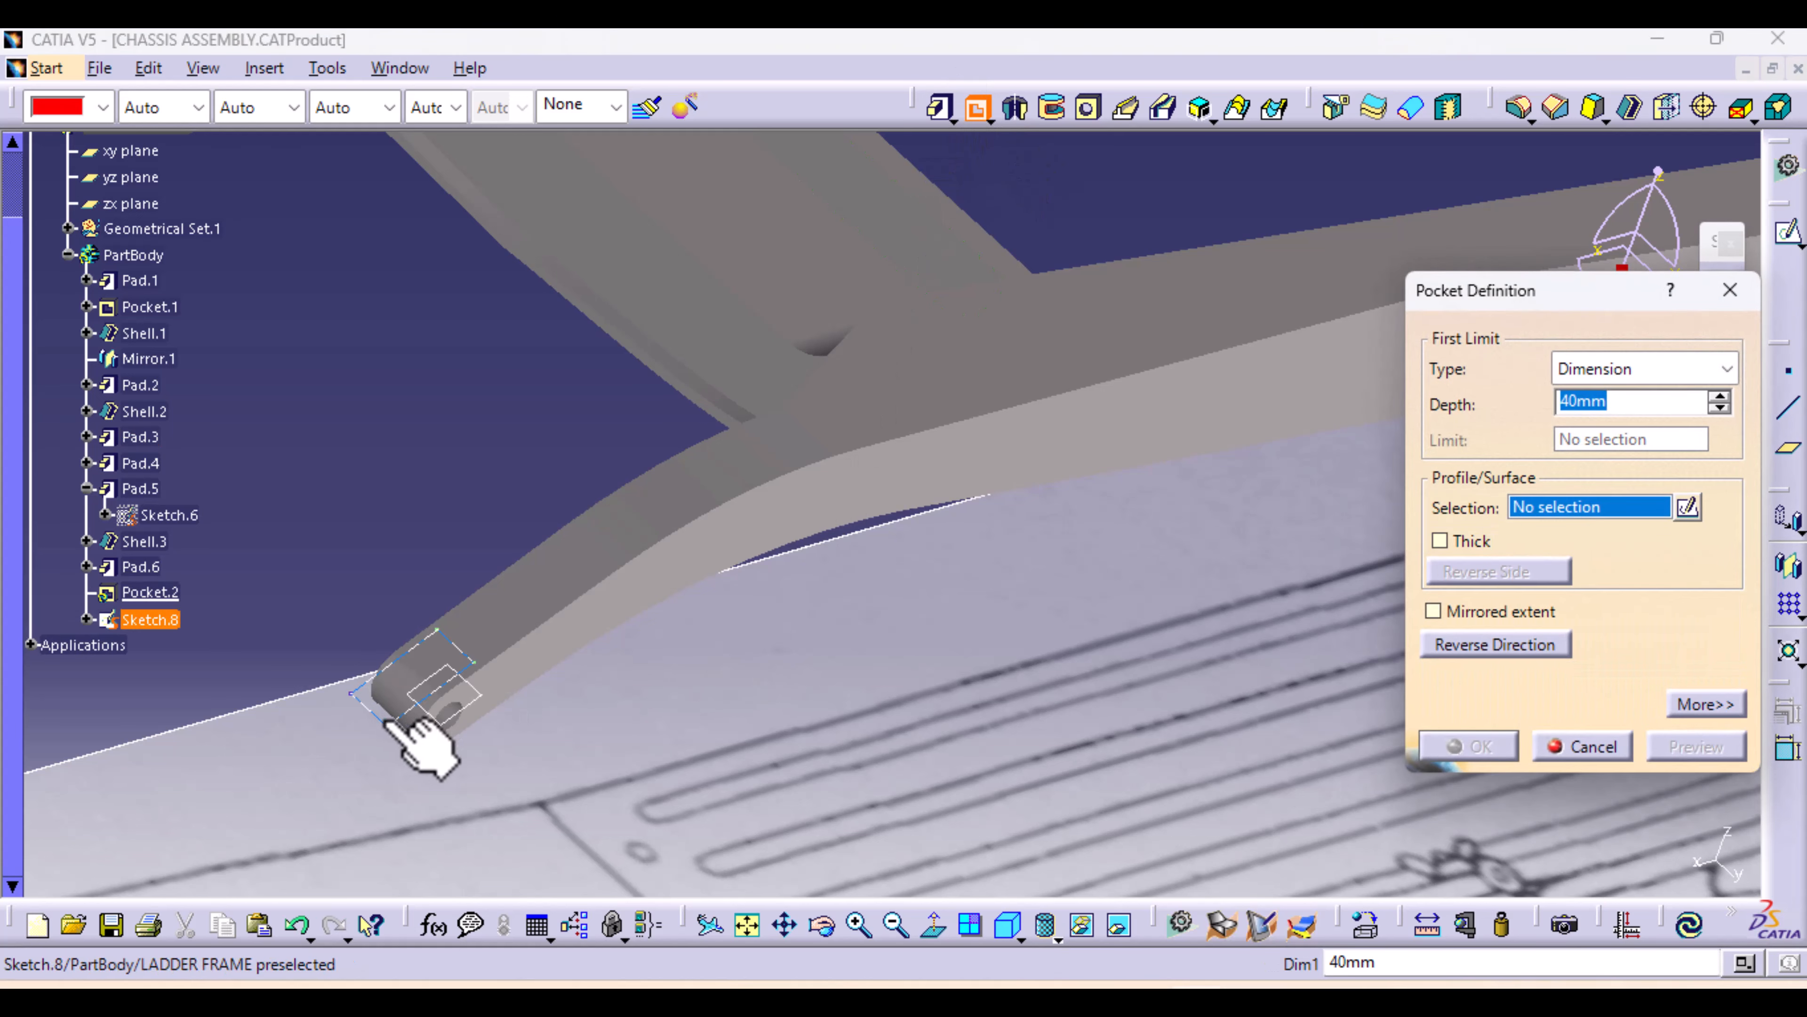
left_click(411, 728)
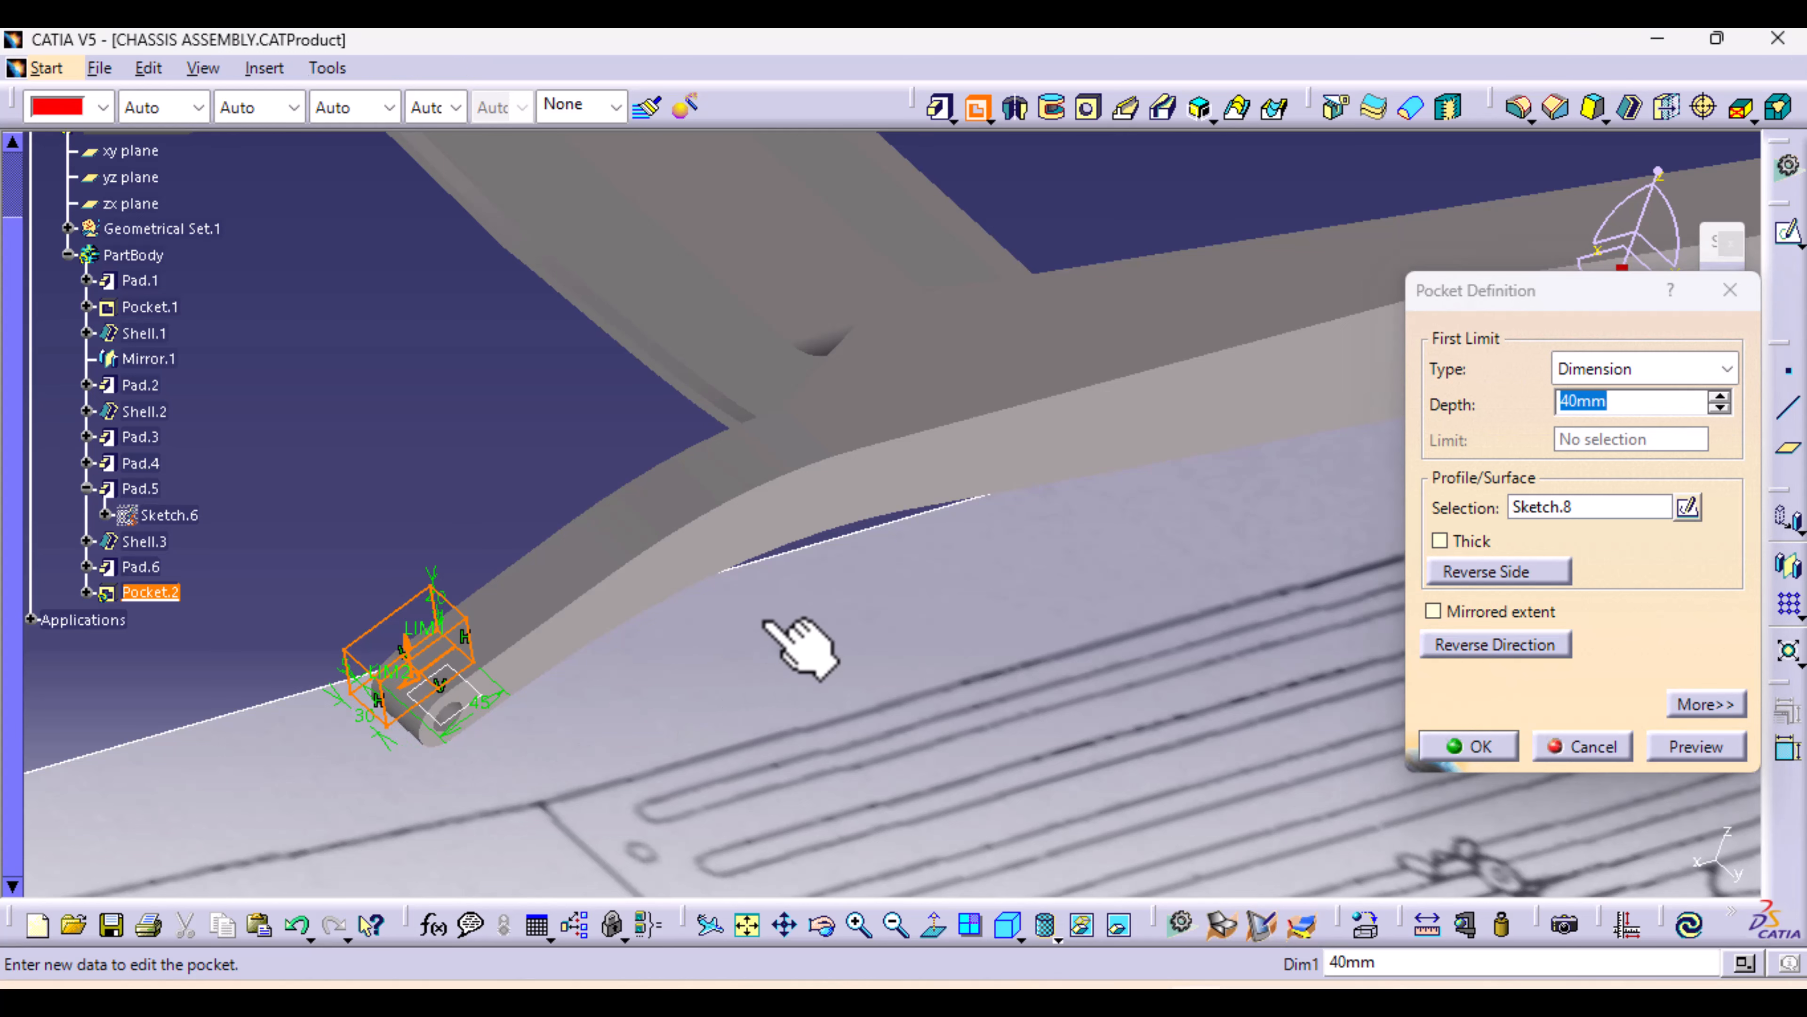
middle_click_drag(798, 638, 1003, 480)
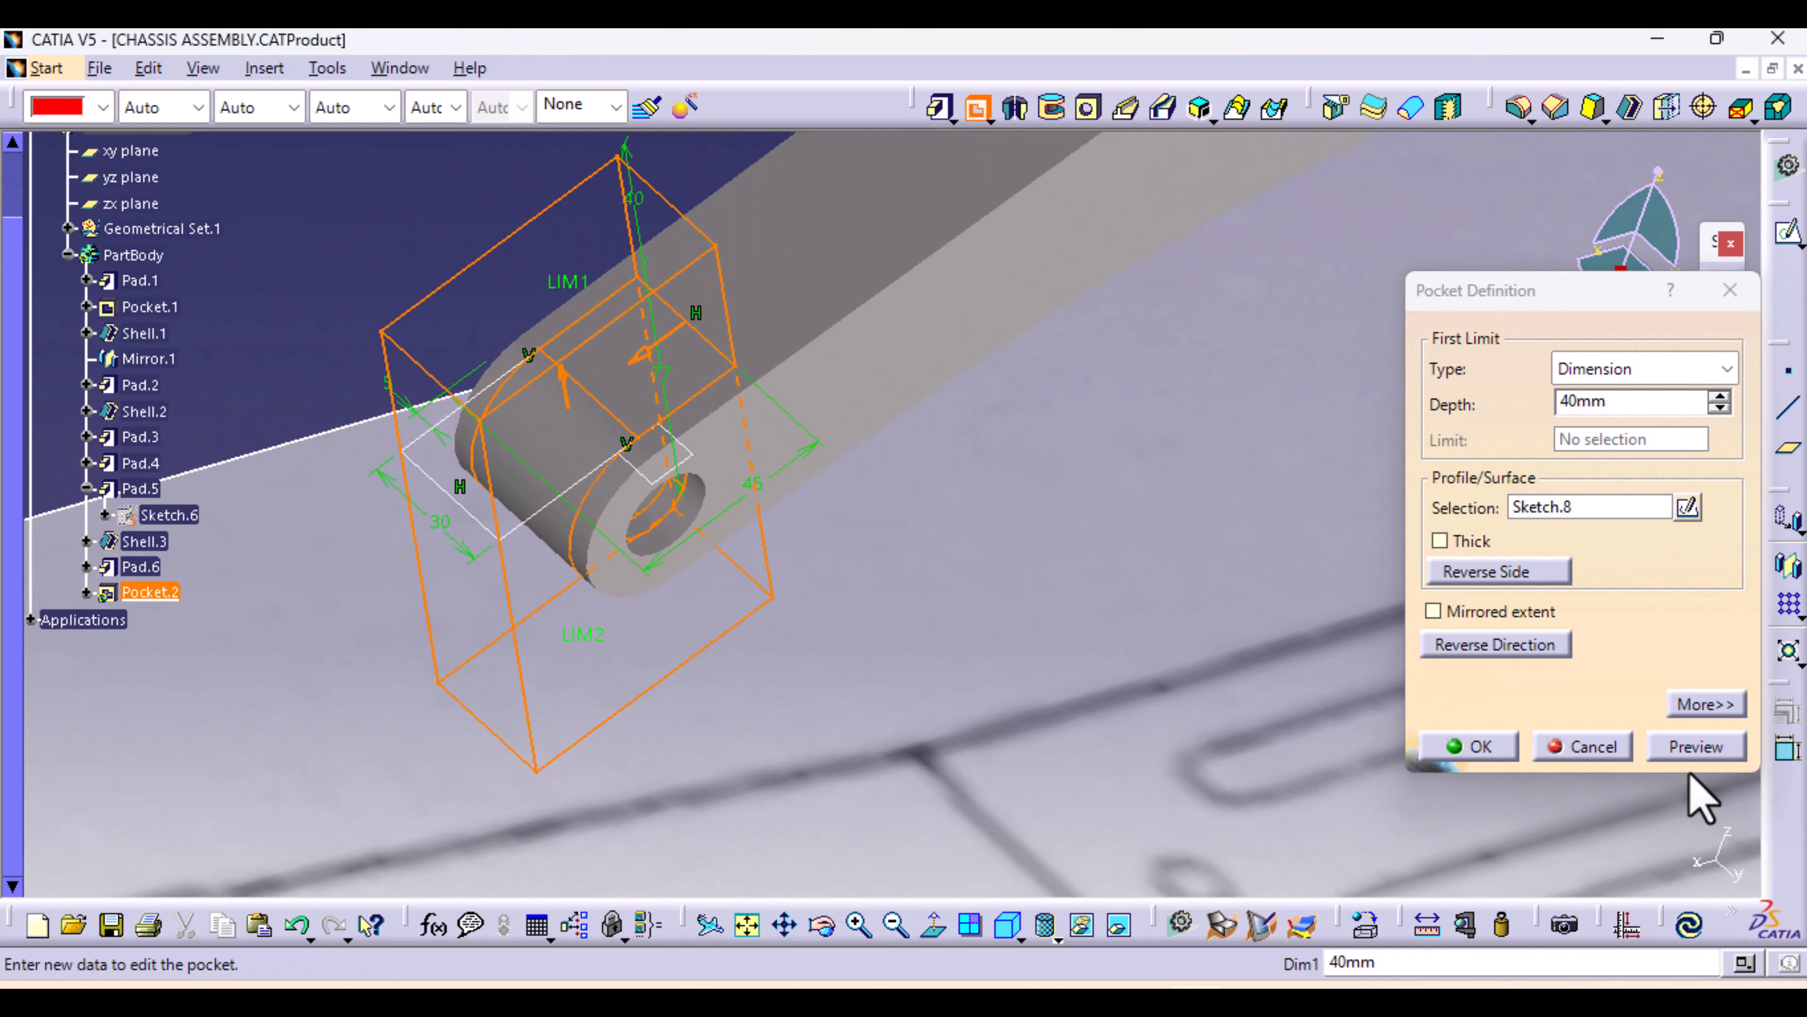
left_click(1686, 749)
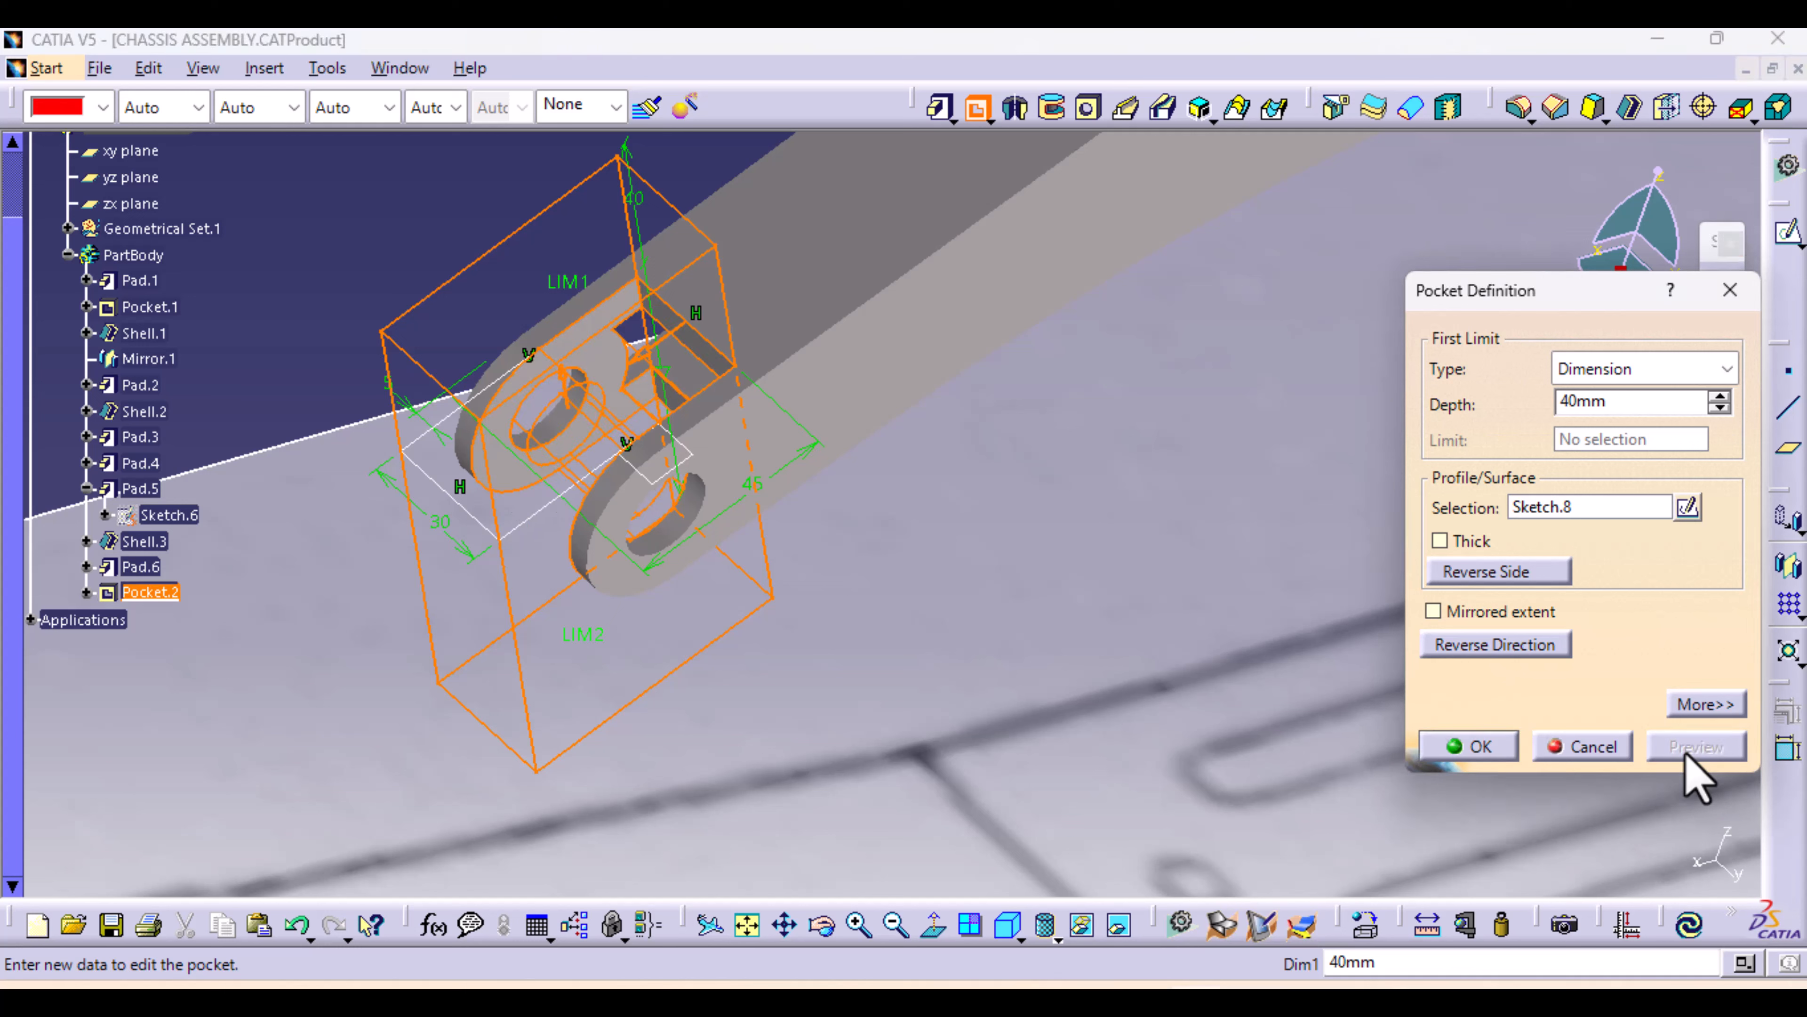
left_click(1471, 747)
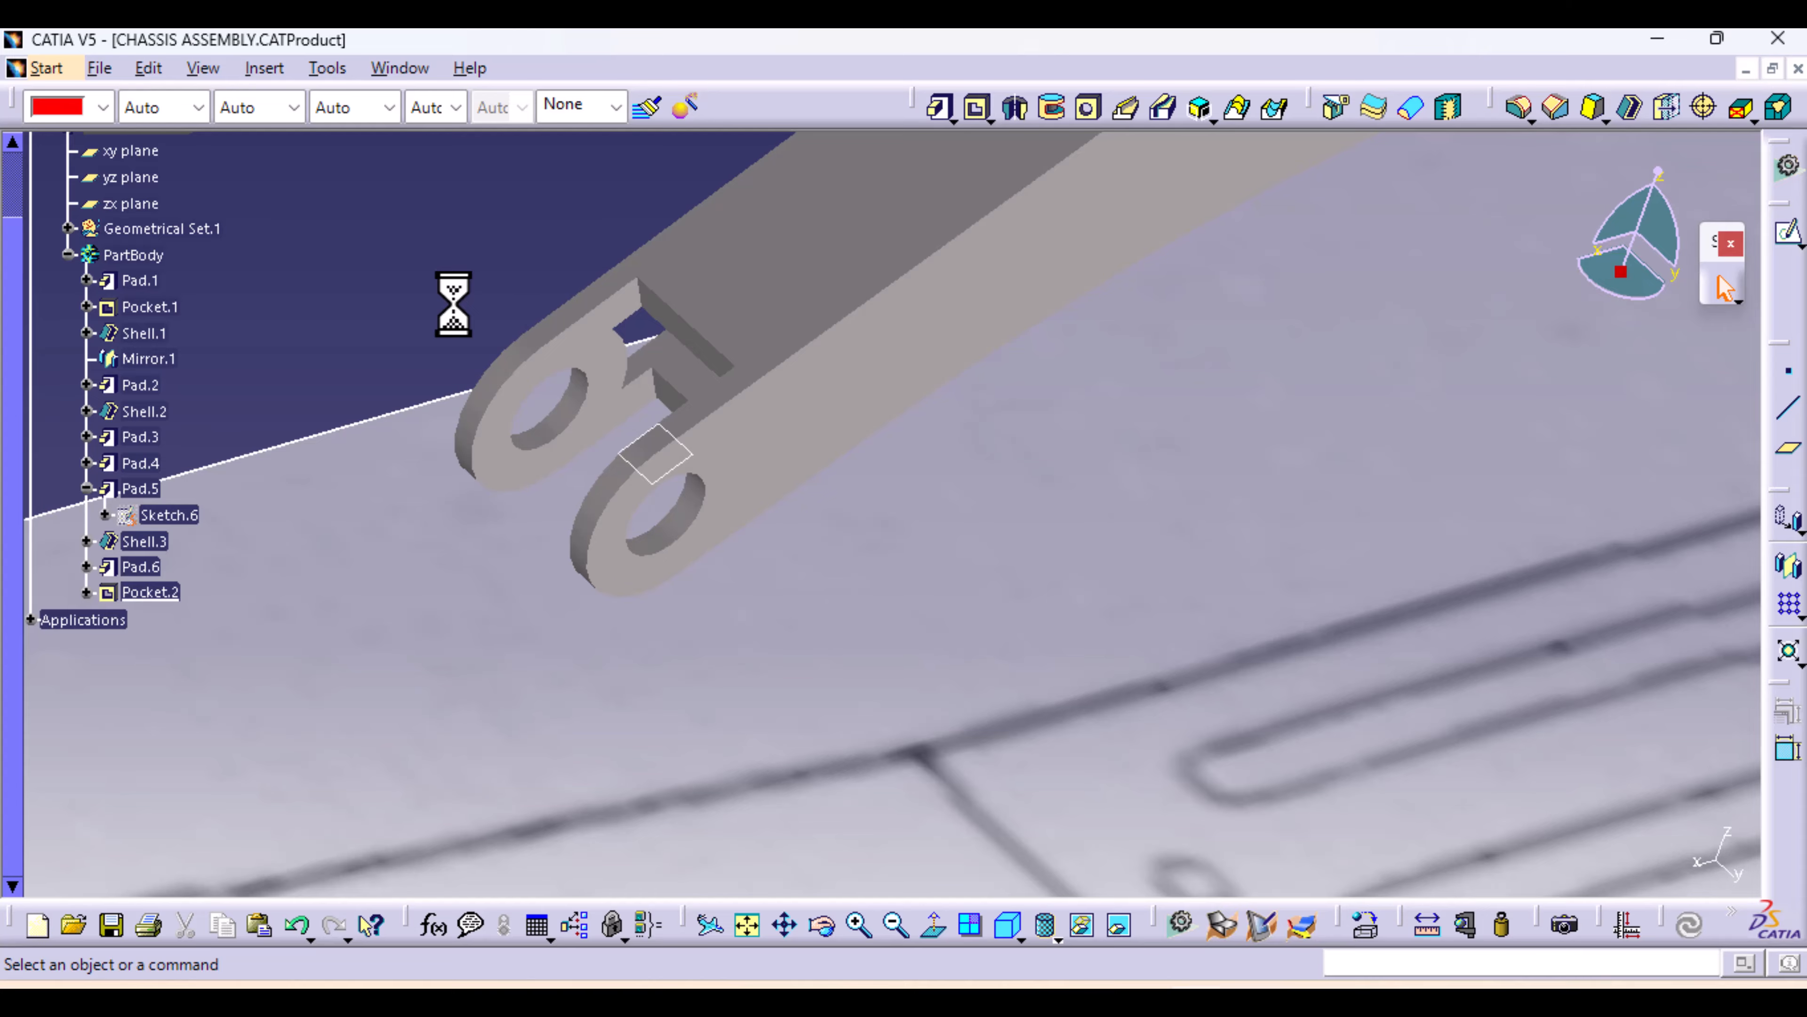
Inspect the slotted rail end from below and toggle the visibility of the Painting Gallery
mouse_move(467, 409)
middle_mouse_down()
mouse_move(507, 432)
mouse_move(565, 517)
mouse_move(626, 545)
mouse_move(651, 455)
mouse_move(703, 926)
mouse_move(679, 687)
mouse_move(880, 754)
mouse_move(997, 726)
mouse_move(653, 694)
mouse_move(839, 699)
mouse_move(888, 375)
mouse_move(729, 734)
mouse_move(672, 814)
middle_mouse_up()
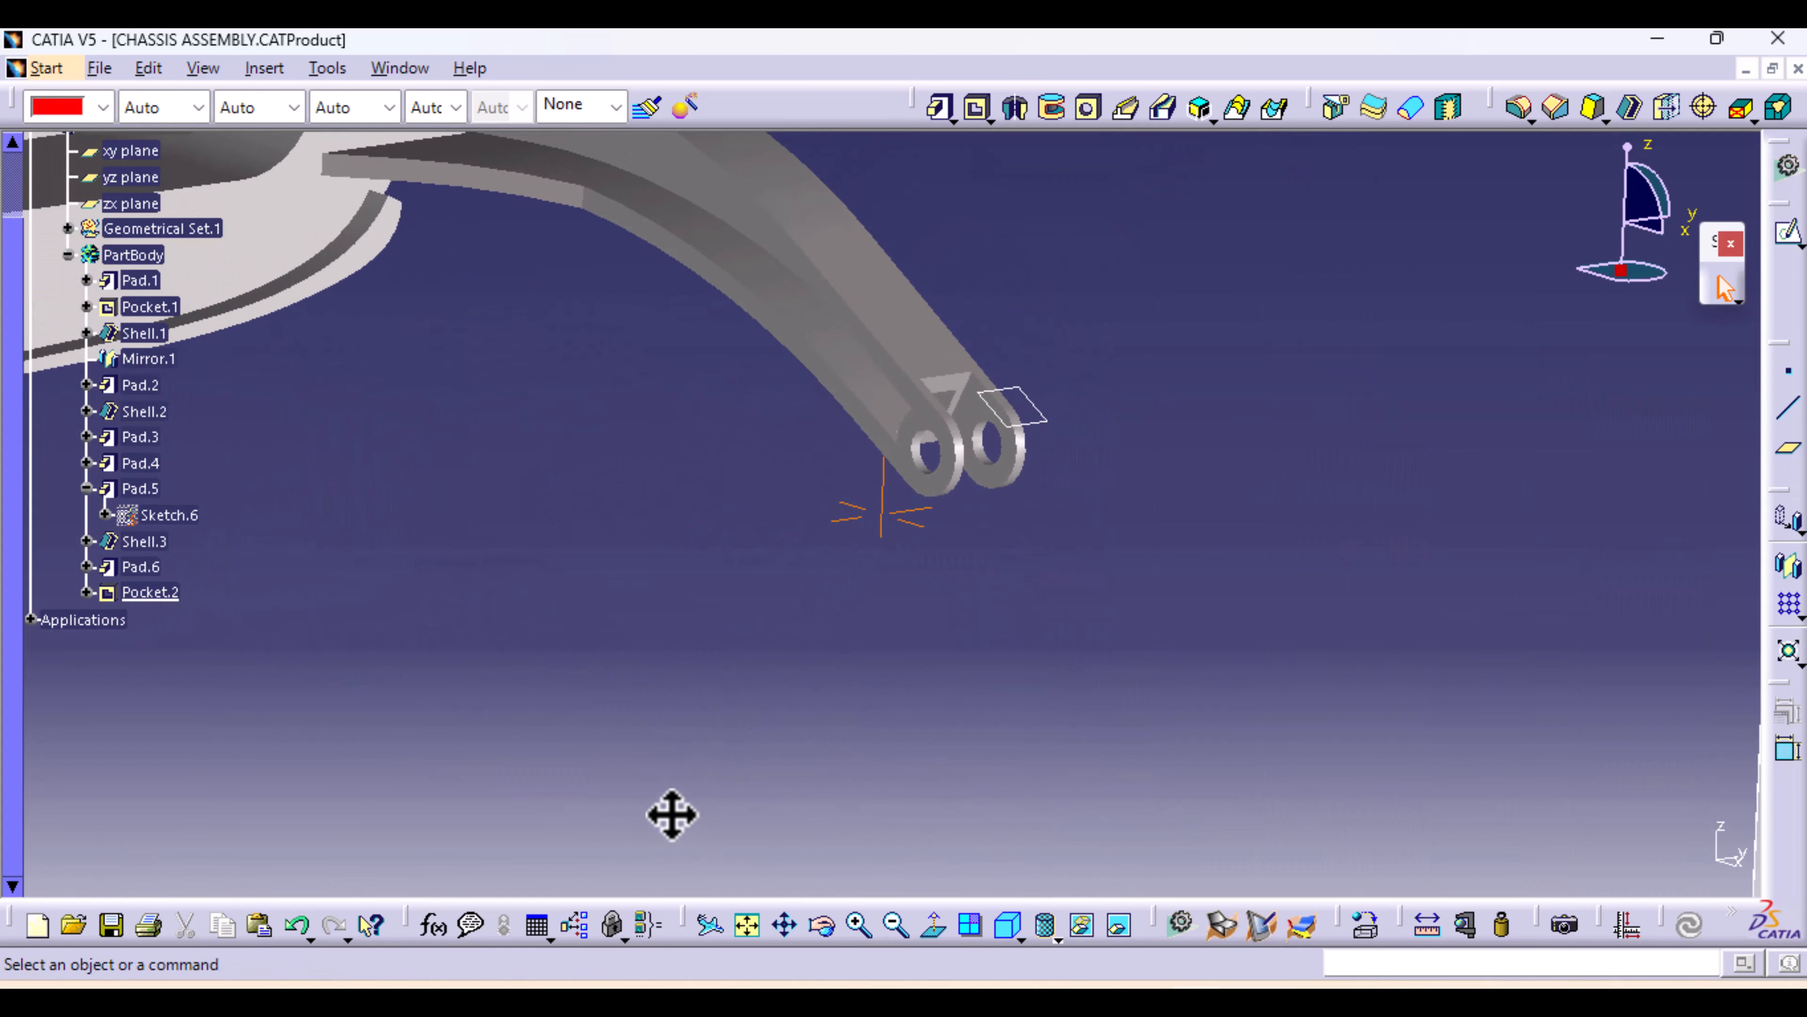
middle_click_drag(955, 737, 965, 569)
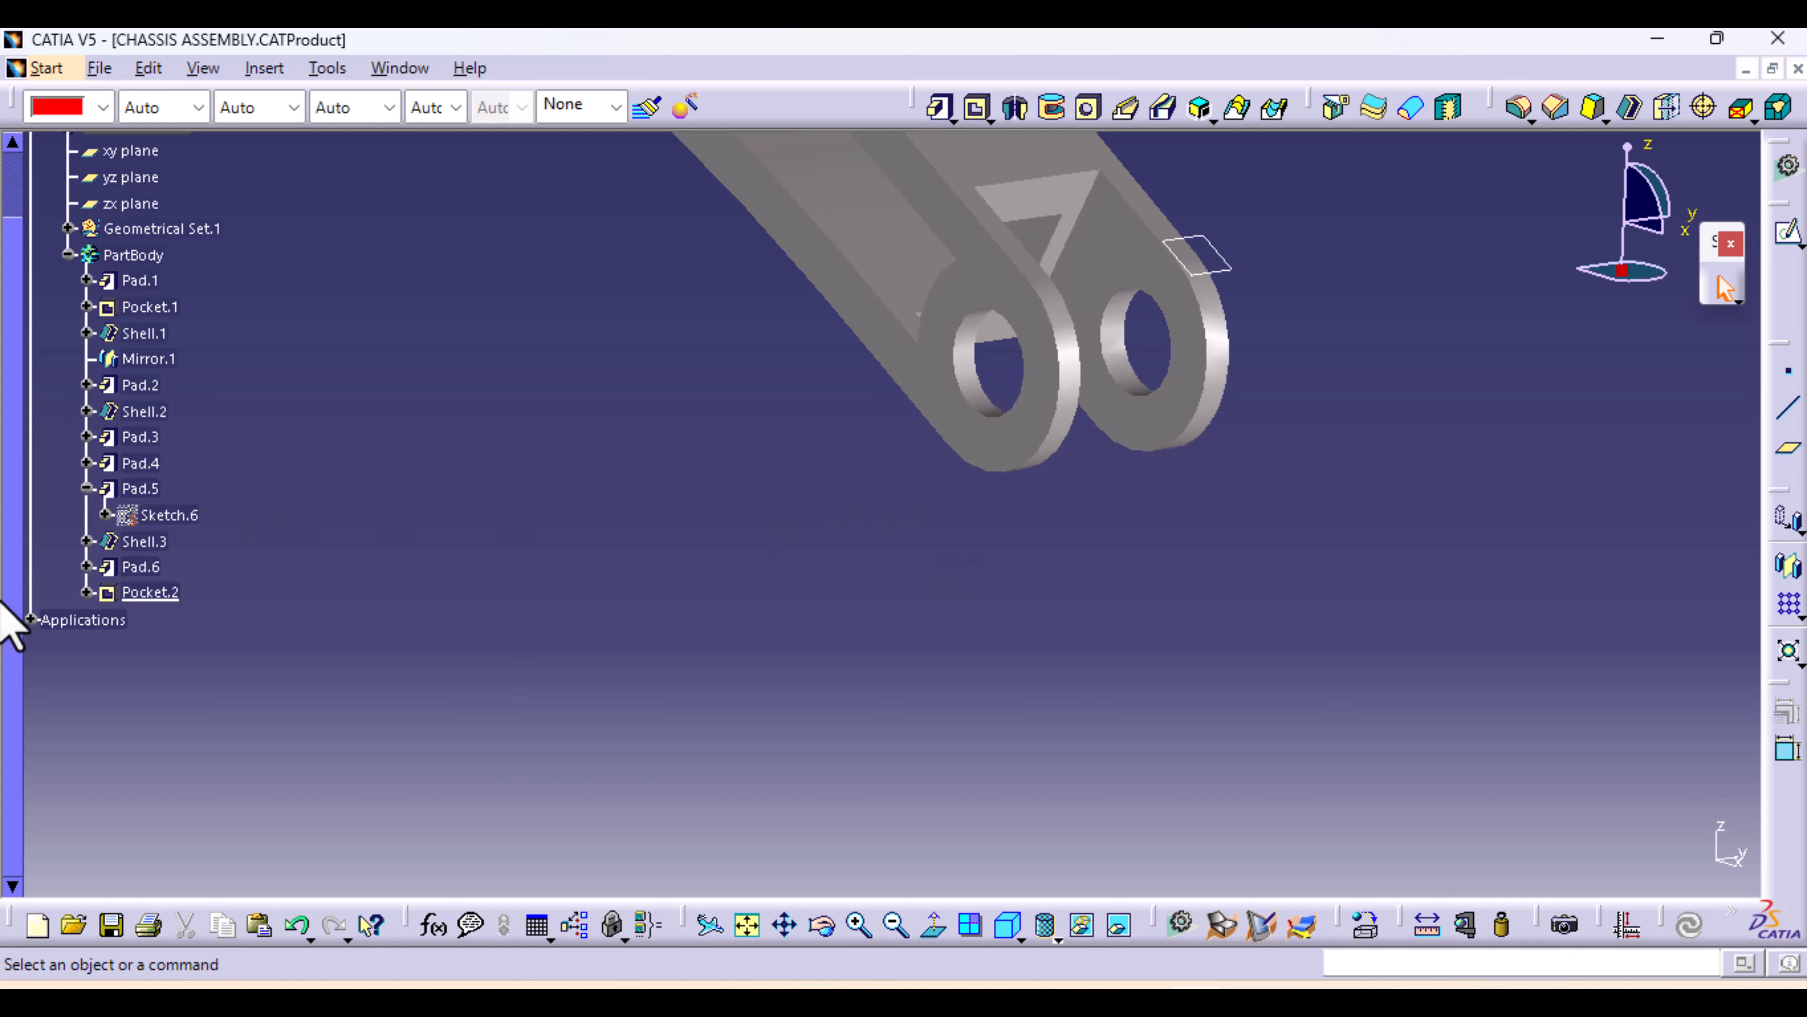
left_click(31, 619)
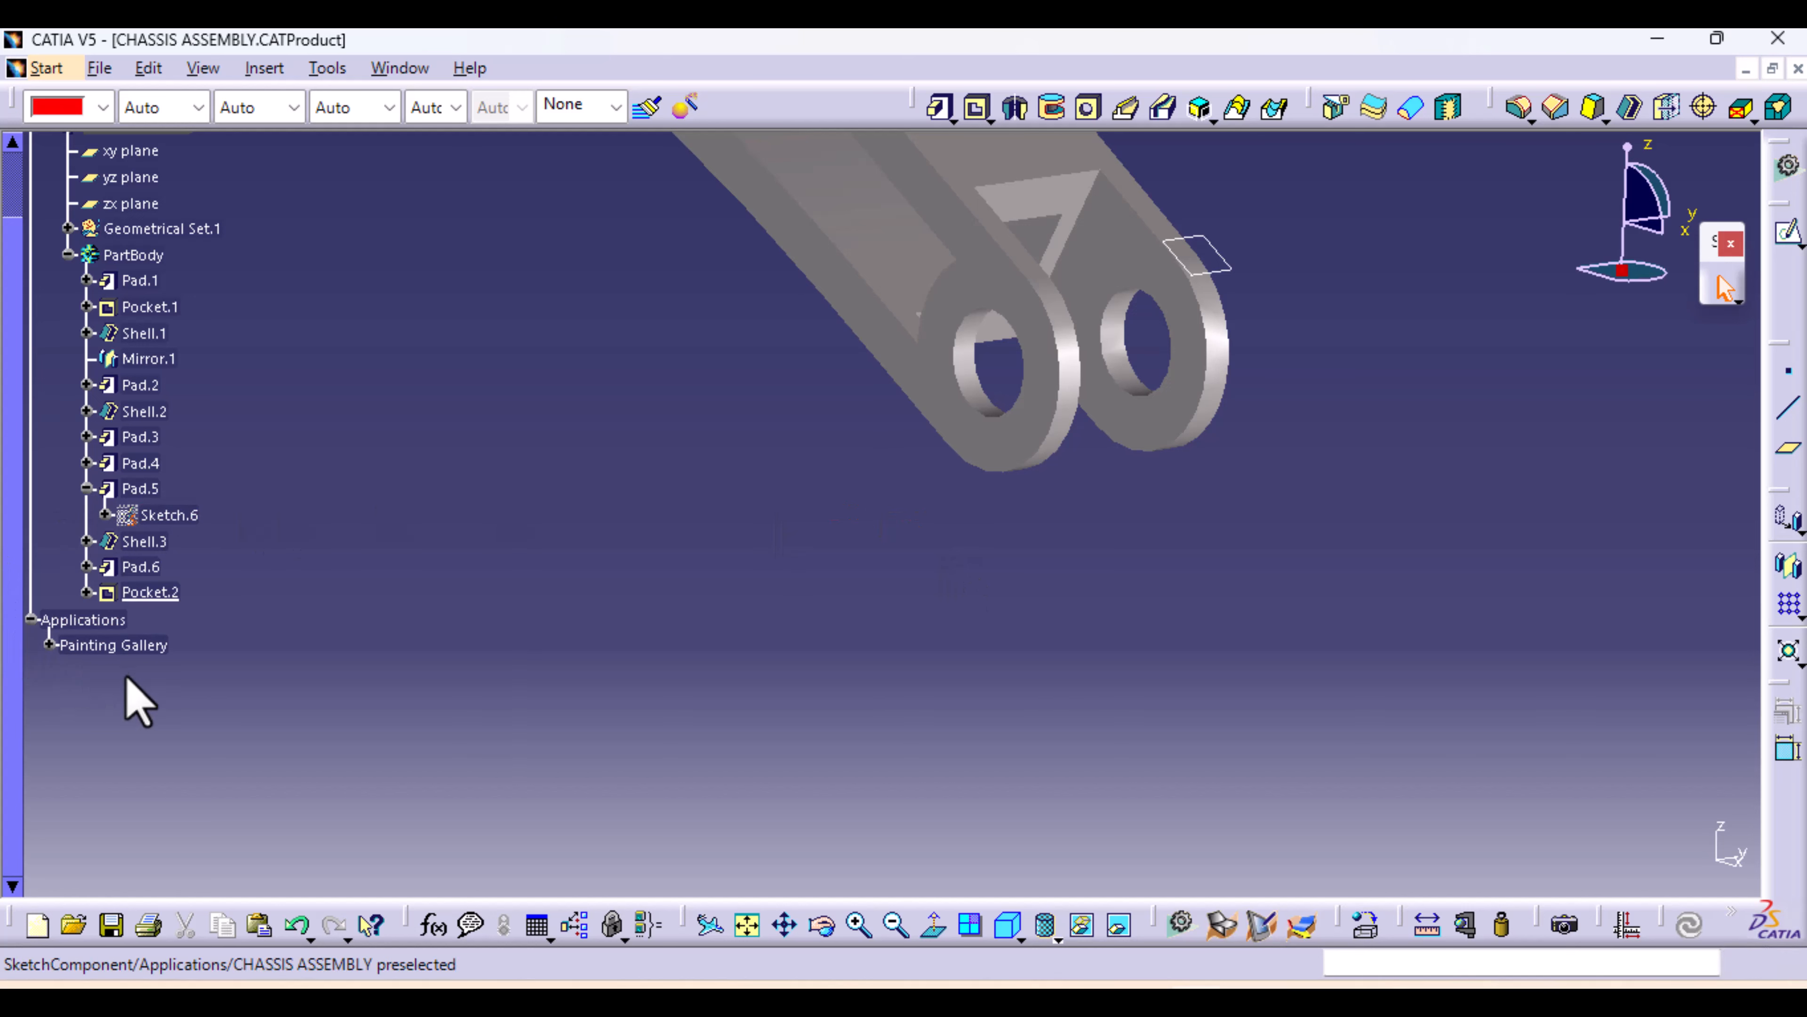
right_click(134, 647)
left_click(281, 341)
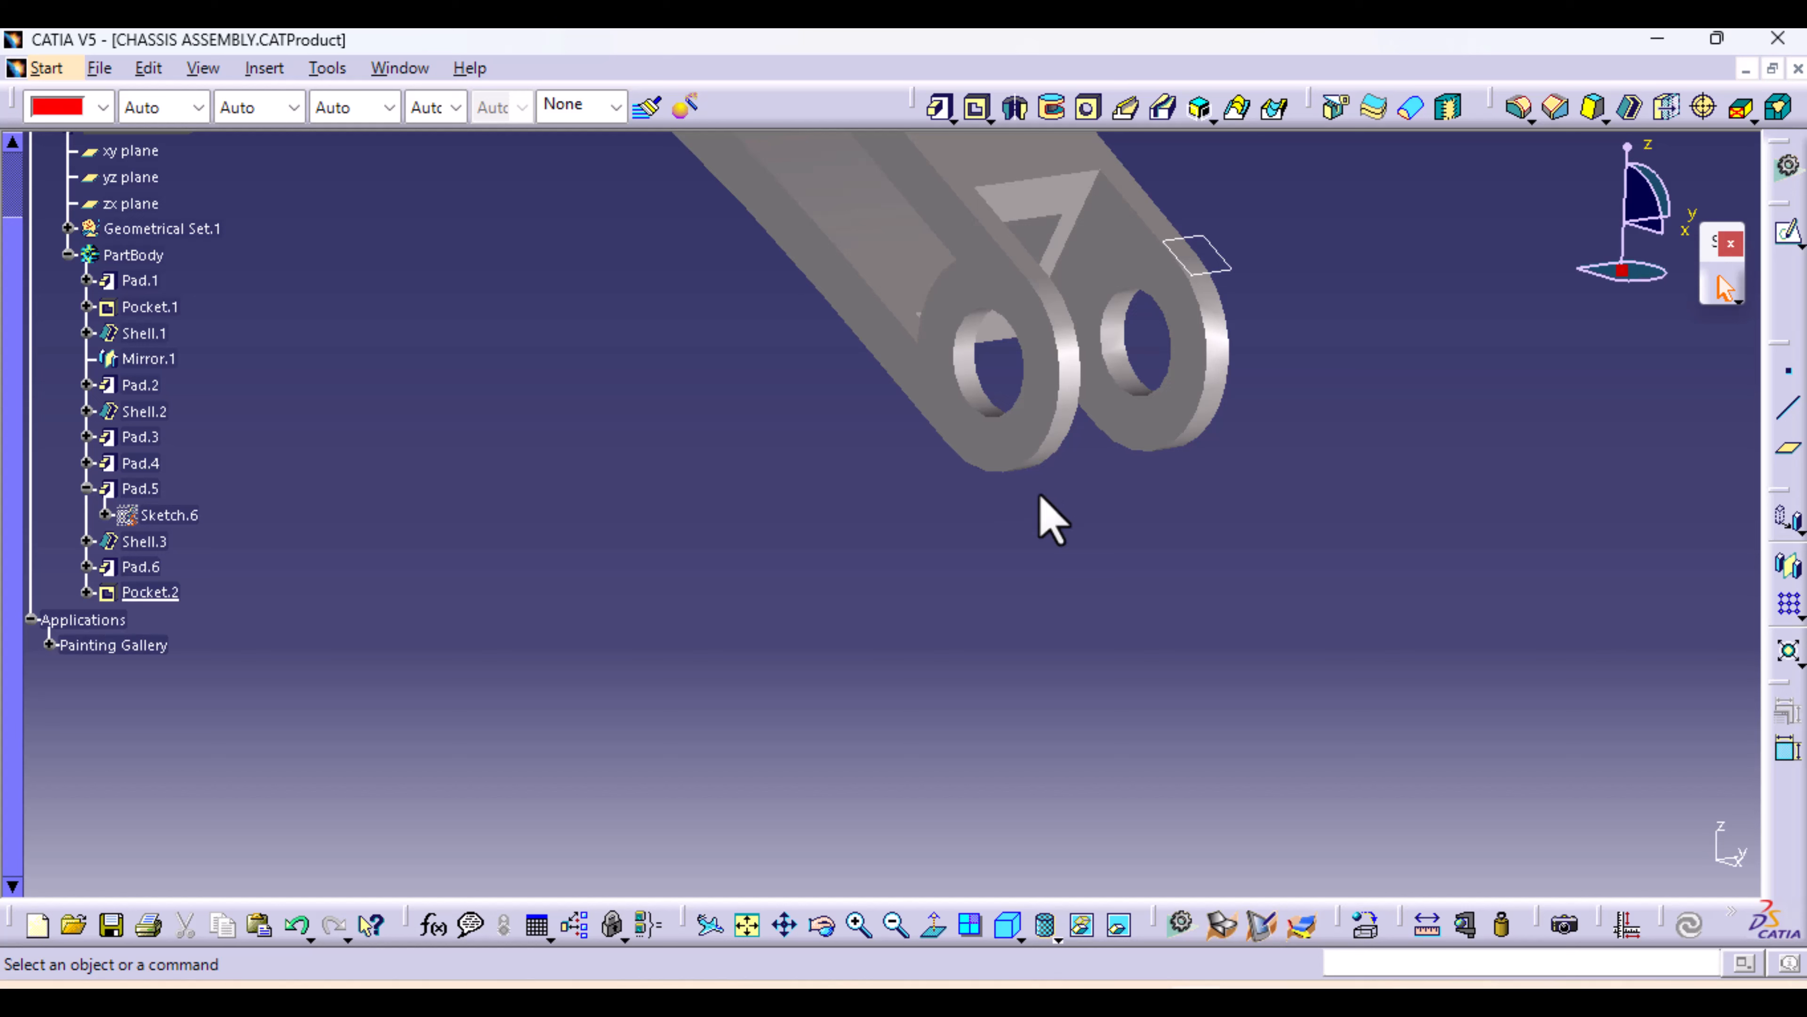
Try to mirror the rail-end pocket about the zx plane onto the opposite rail
middle_click_drag(932, 508, 977, 672)
middle_click_drag(718, 678, 876, 656)
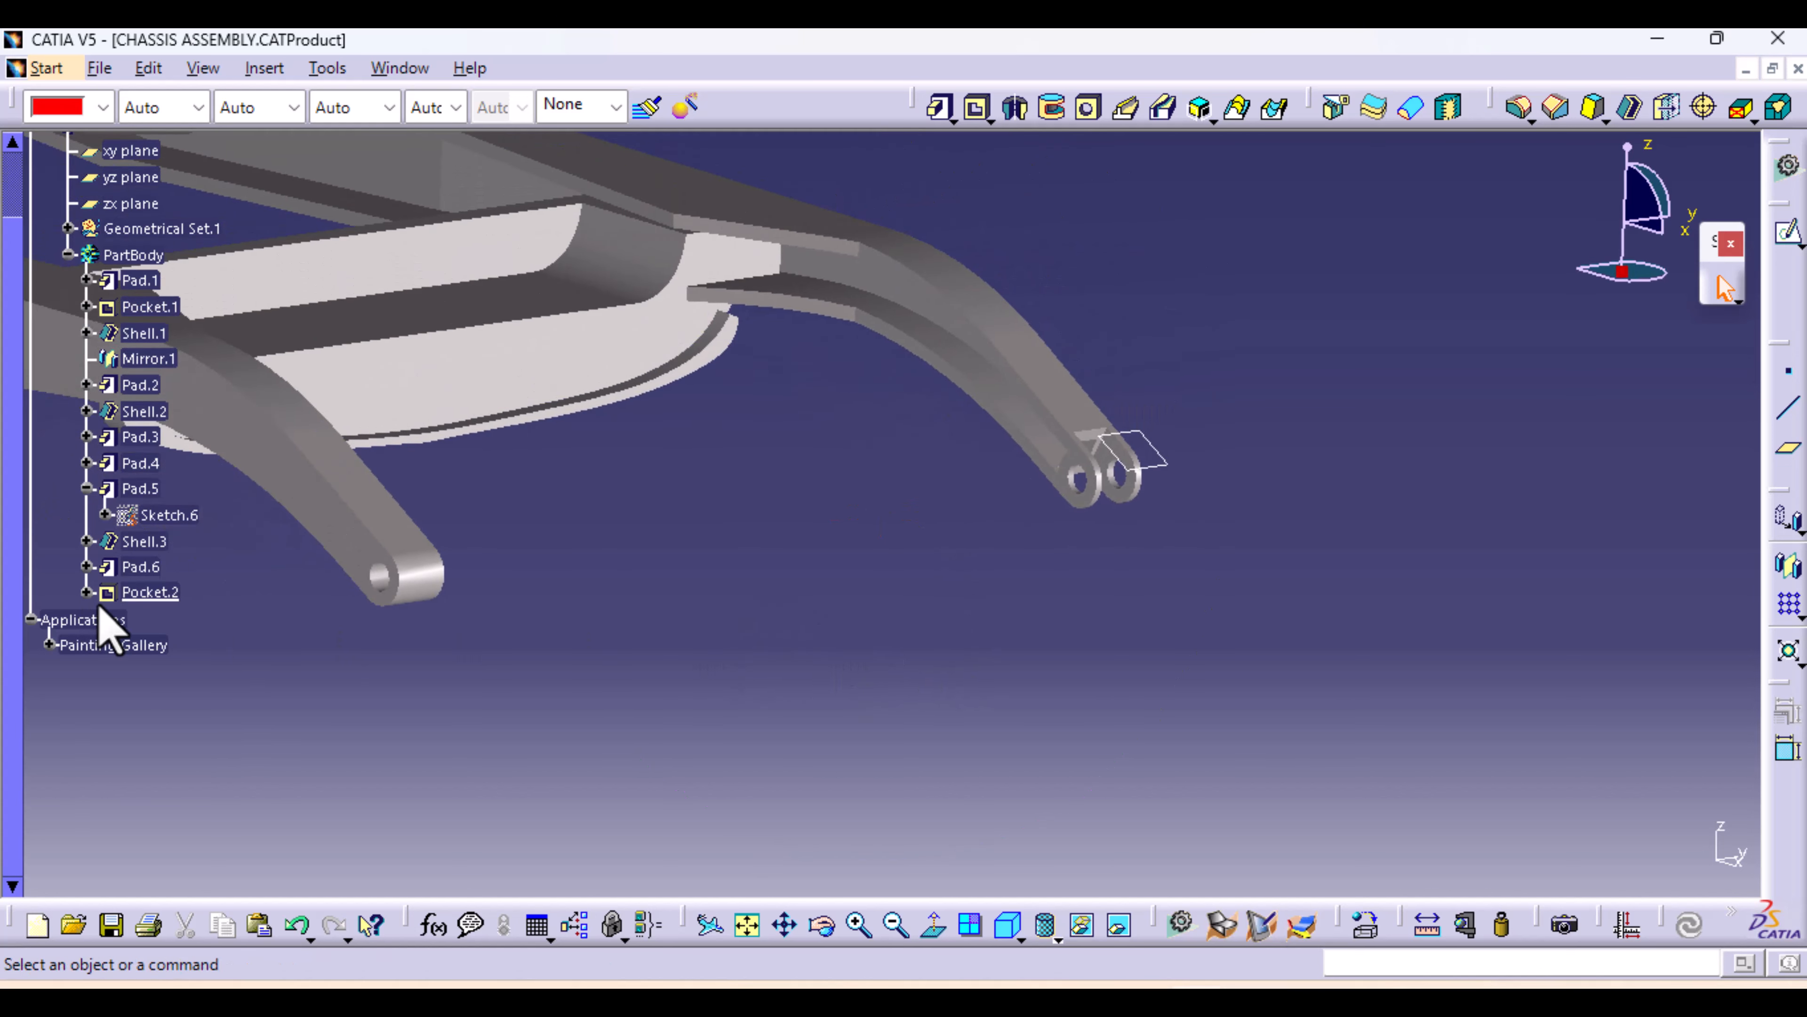
left_click(148, 592)
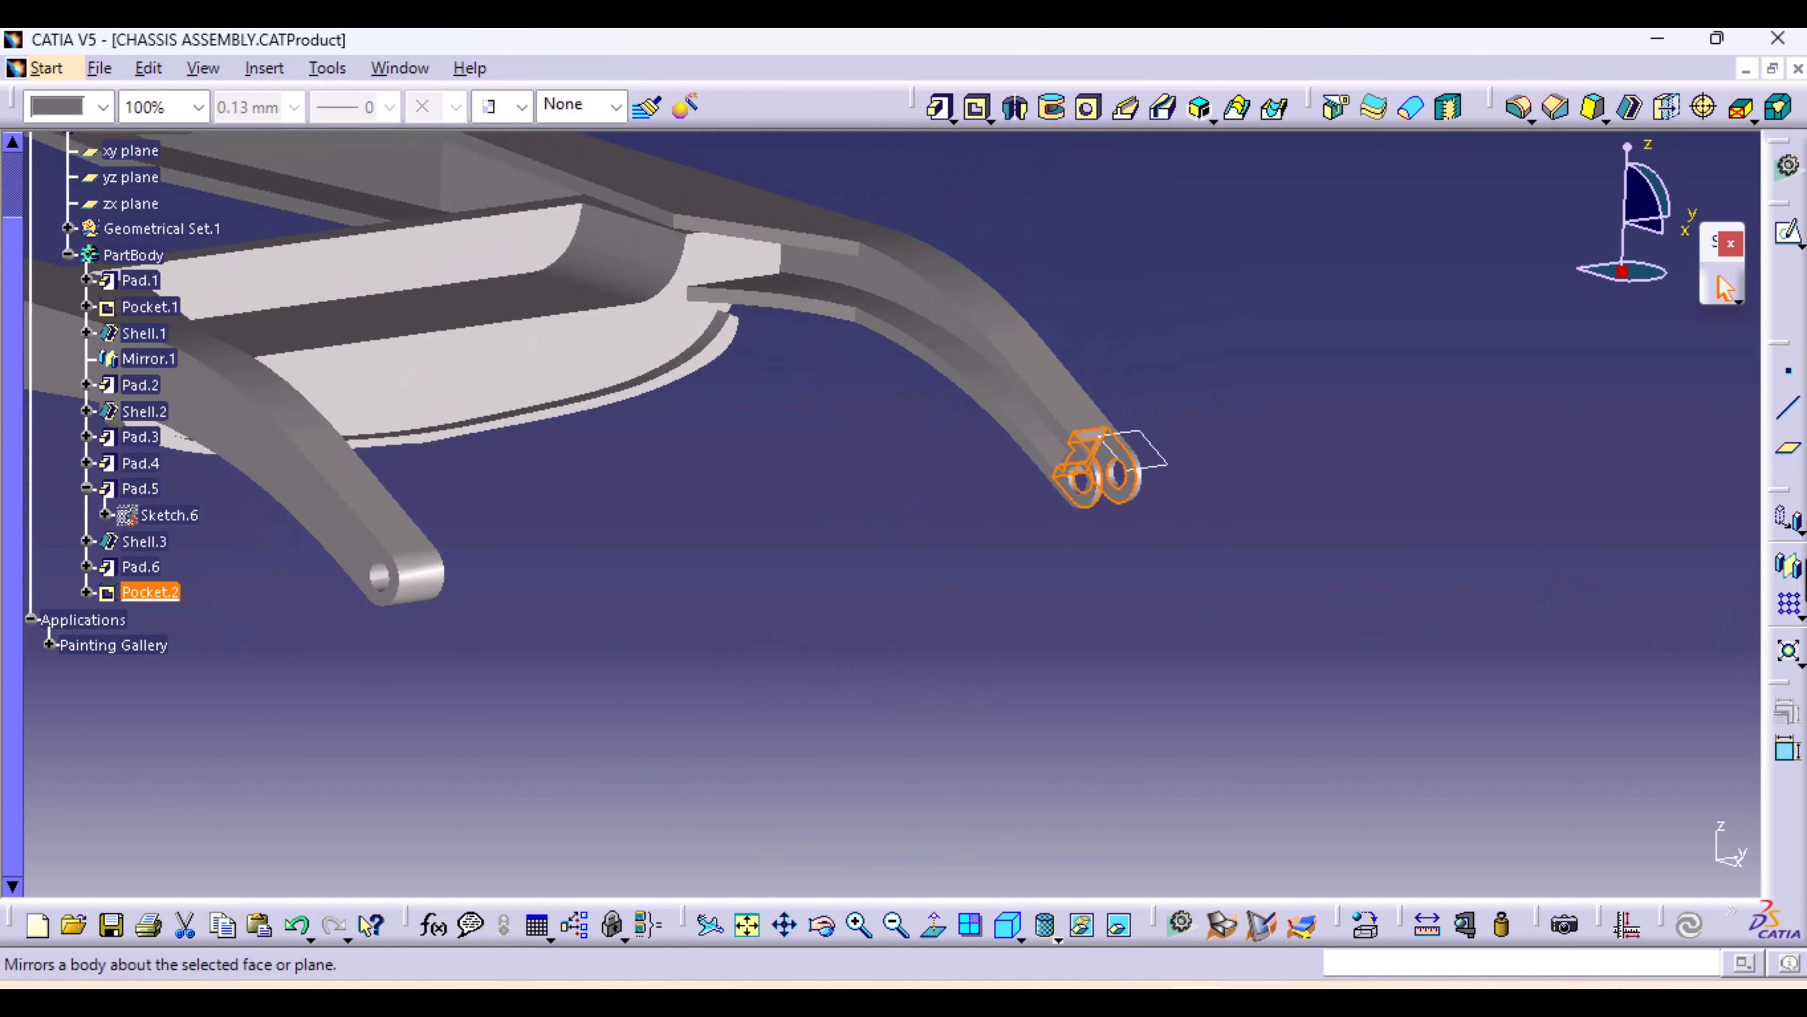
left_click(1790, 566)
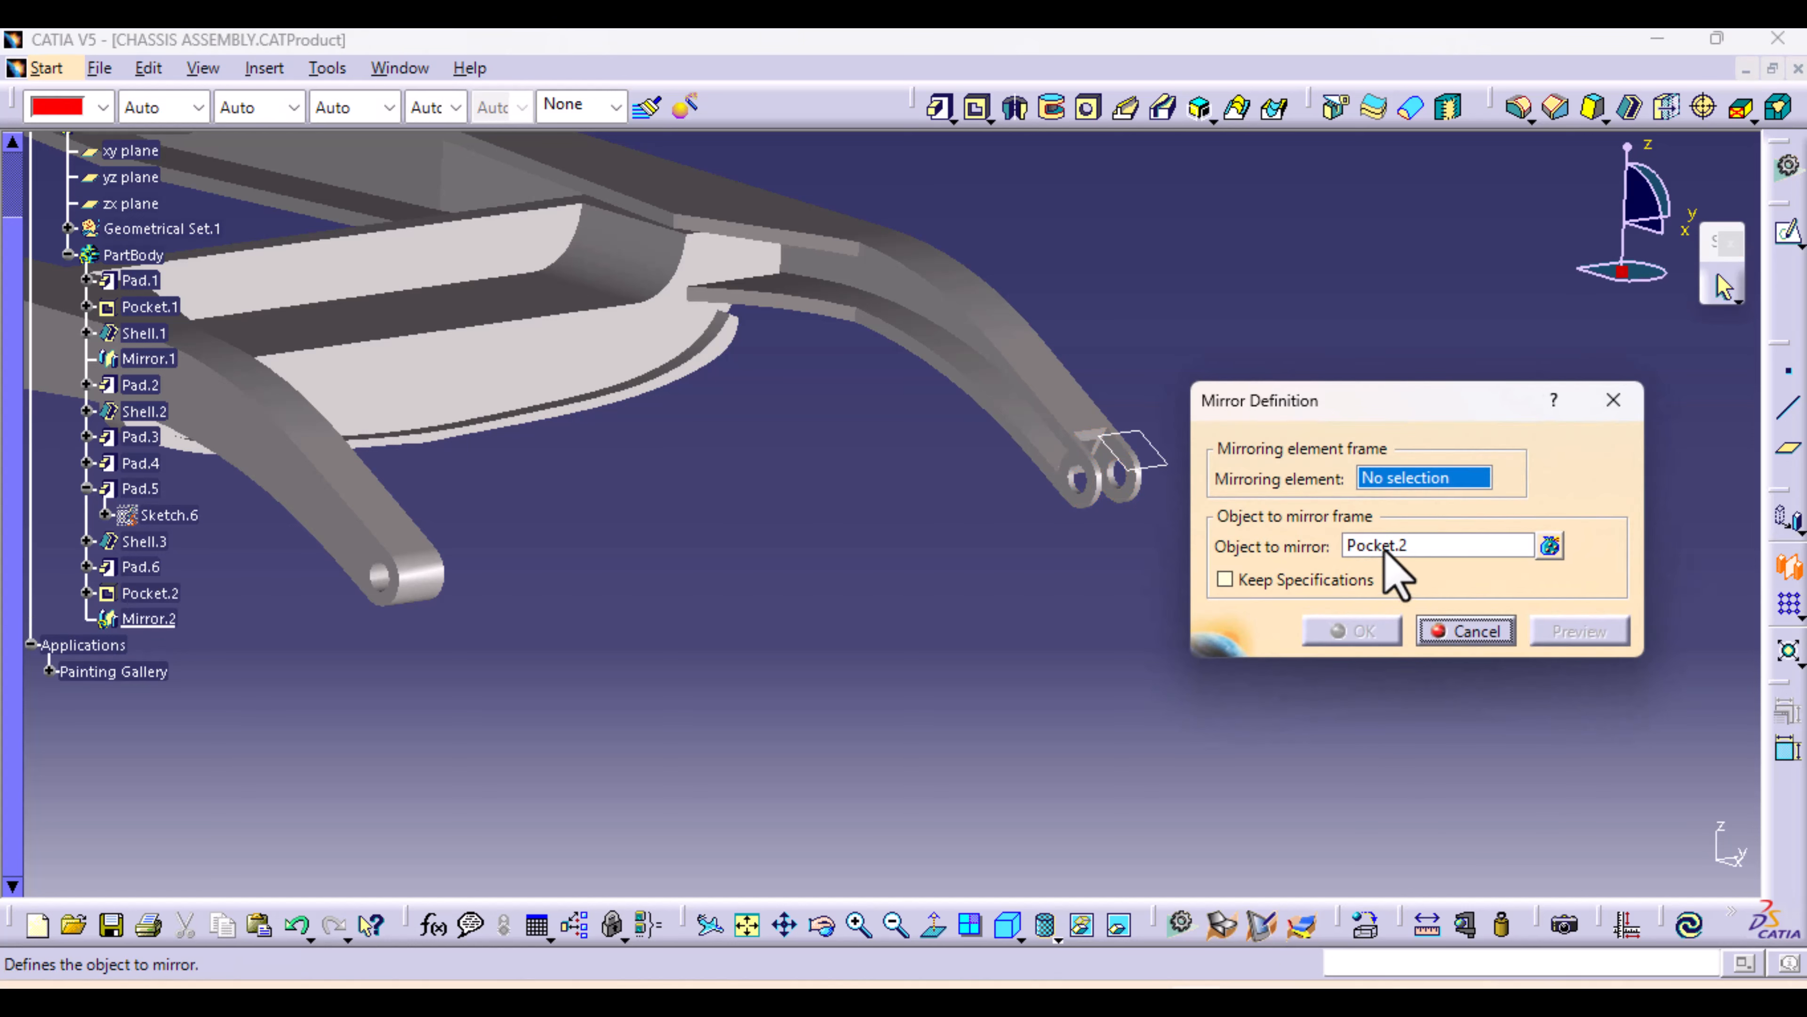
right_click(1402, 479)
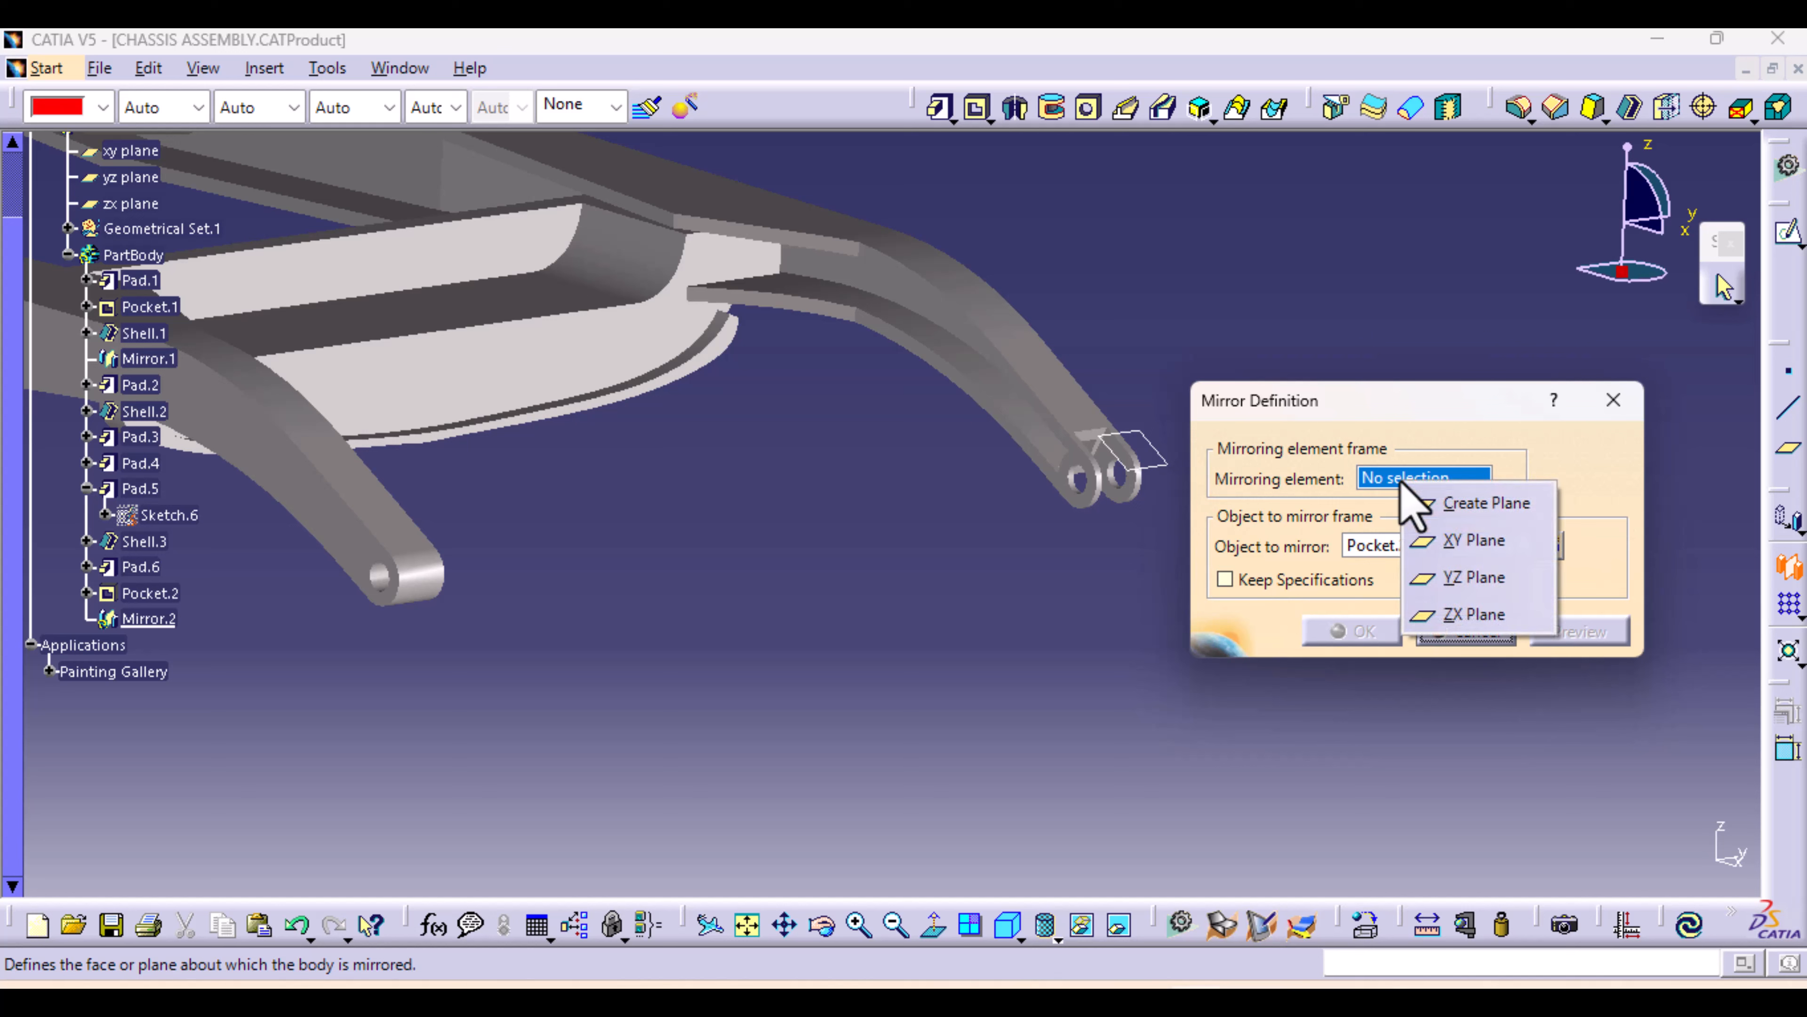
left_click(1472, 614)
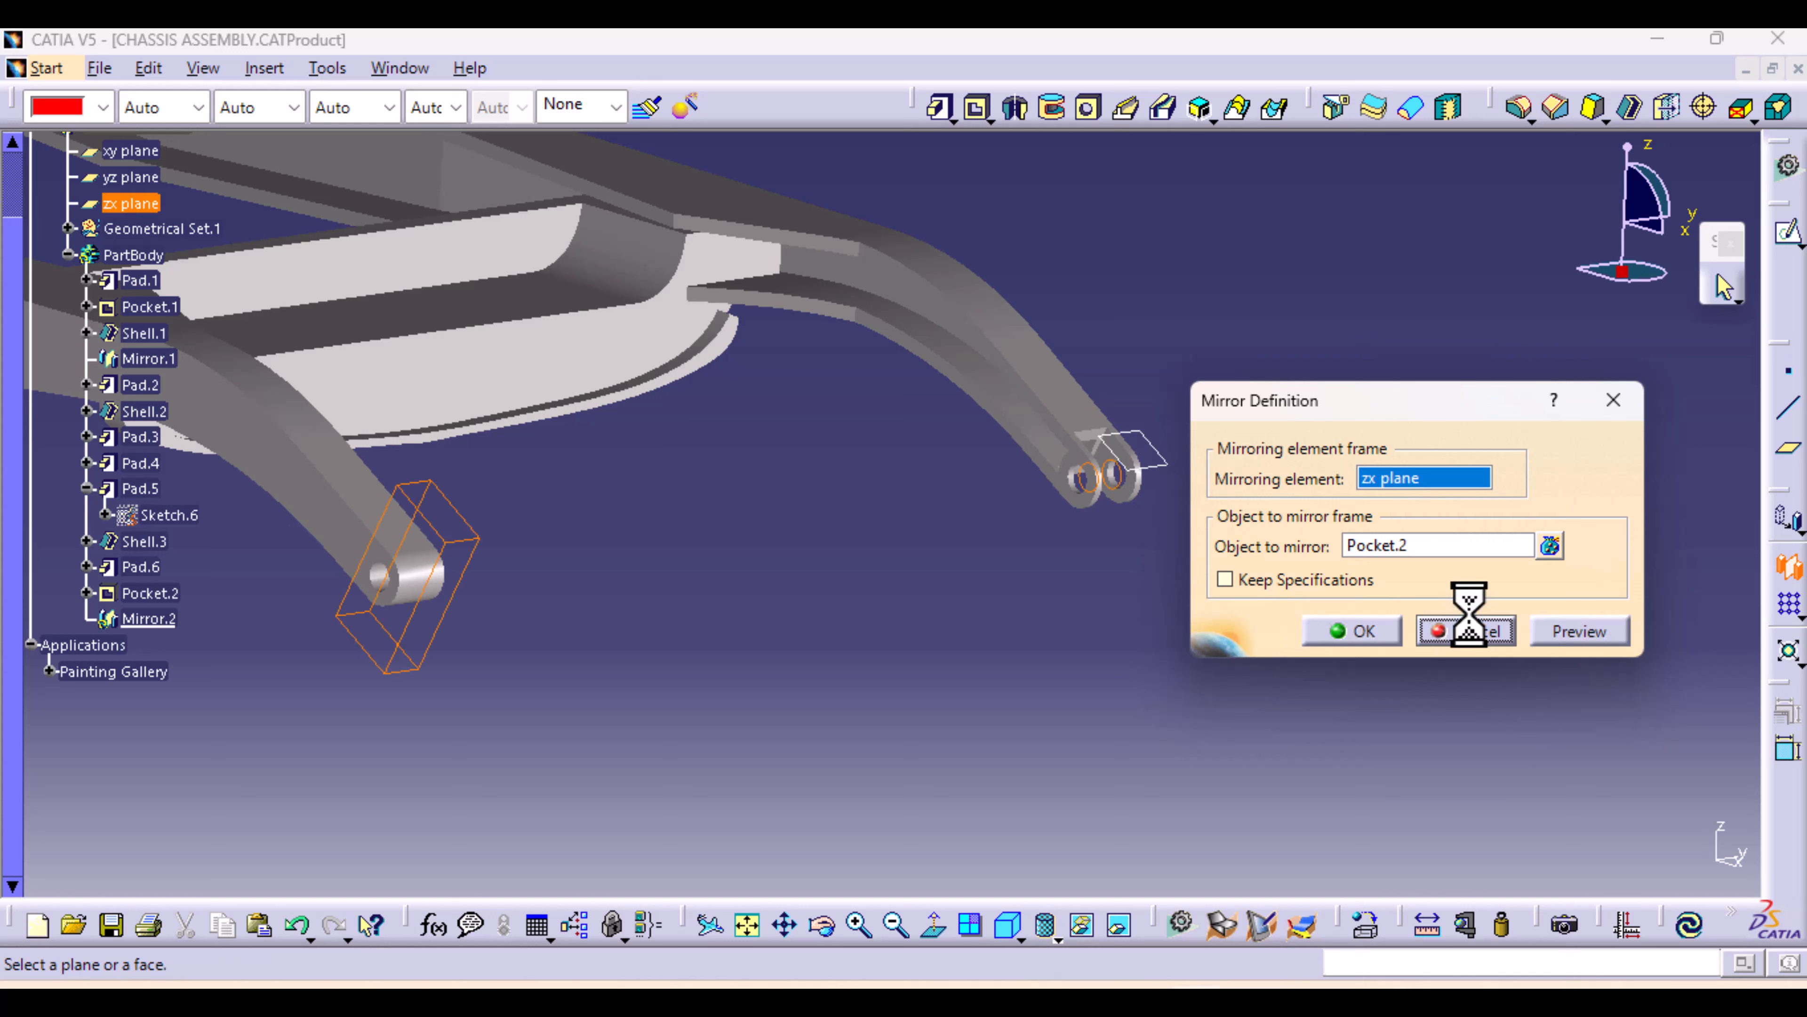
left_click(1559, 633)
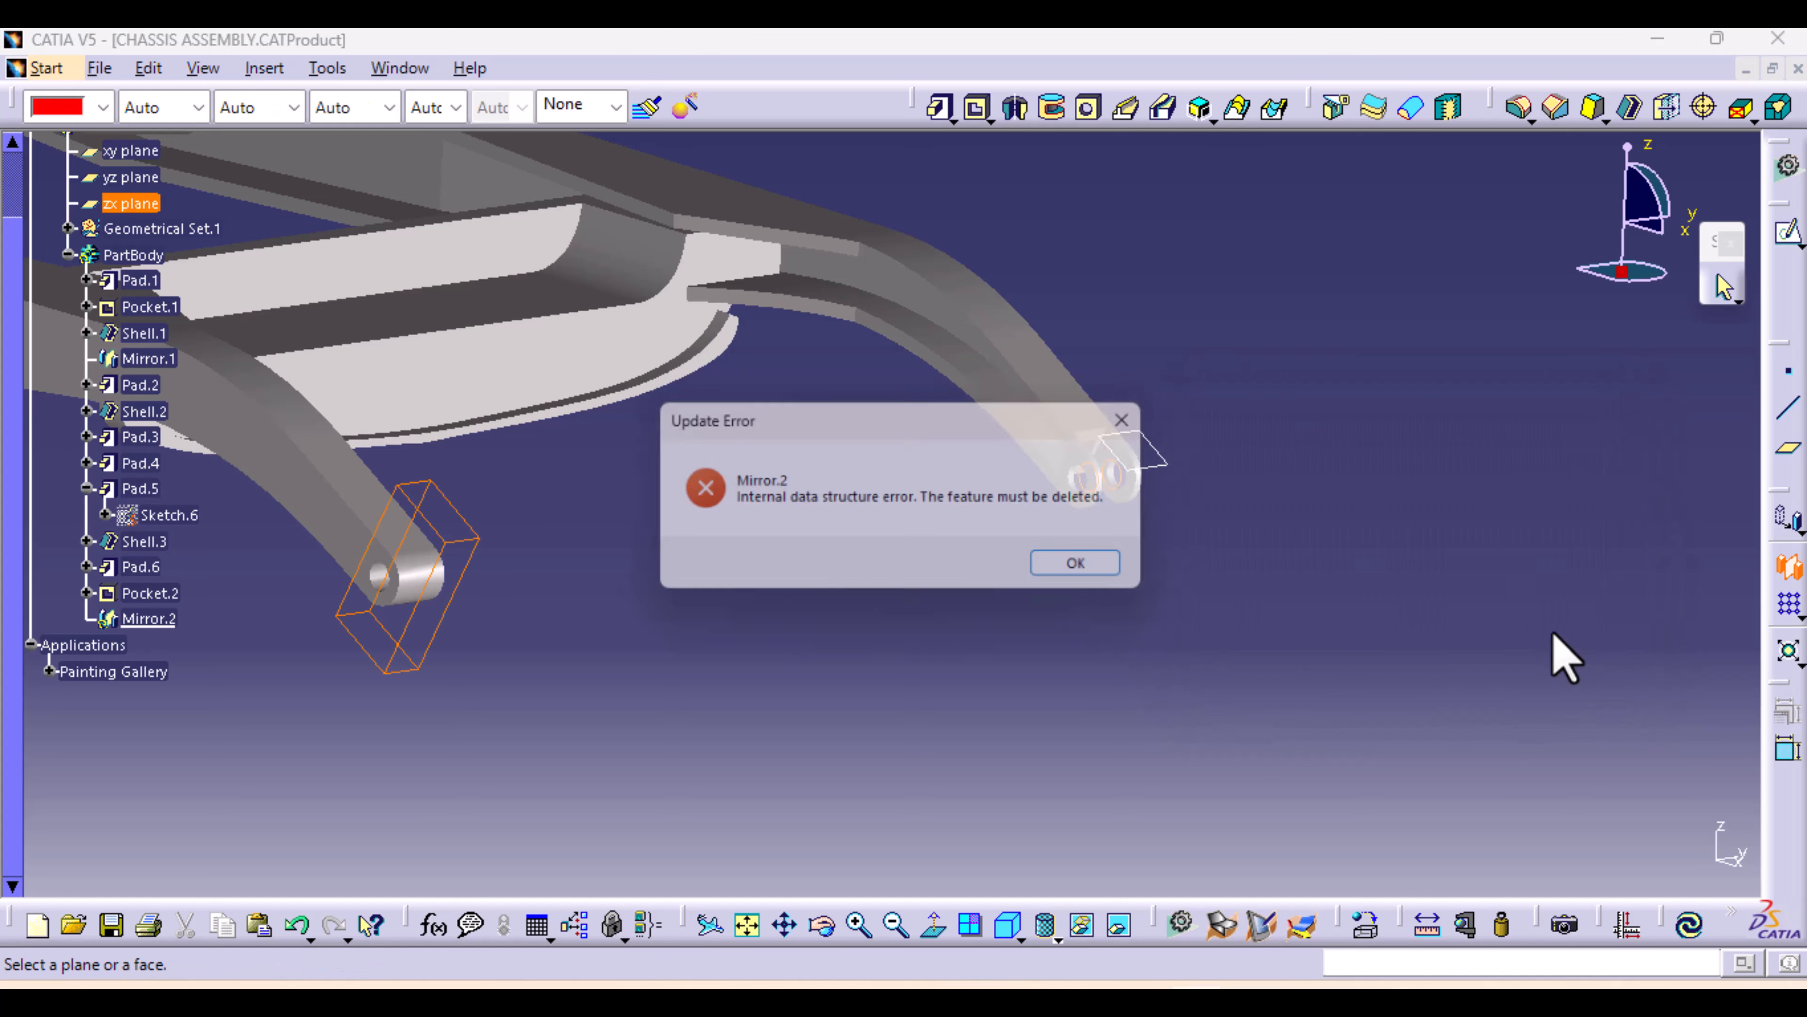
left_click(1106, 566)
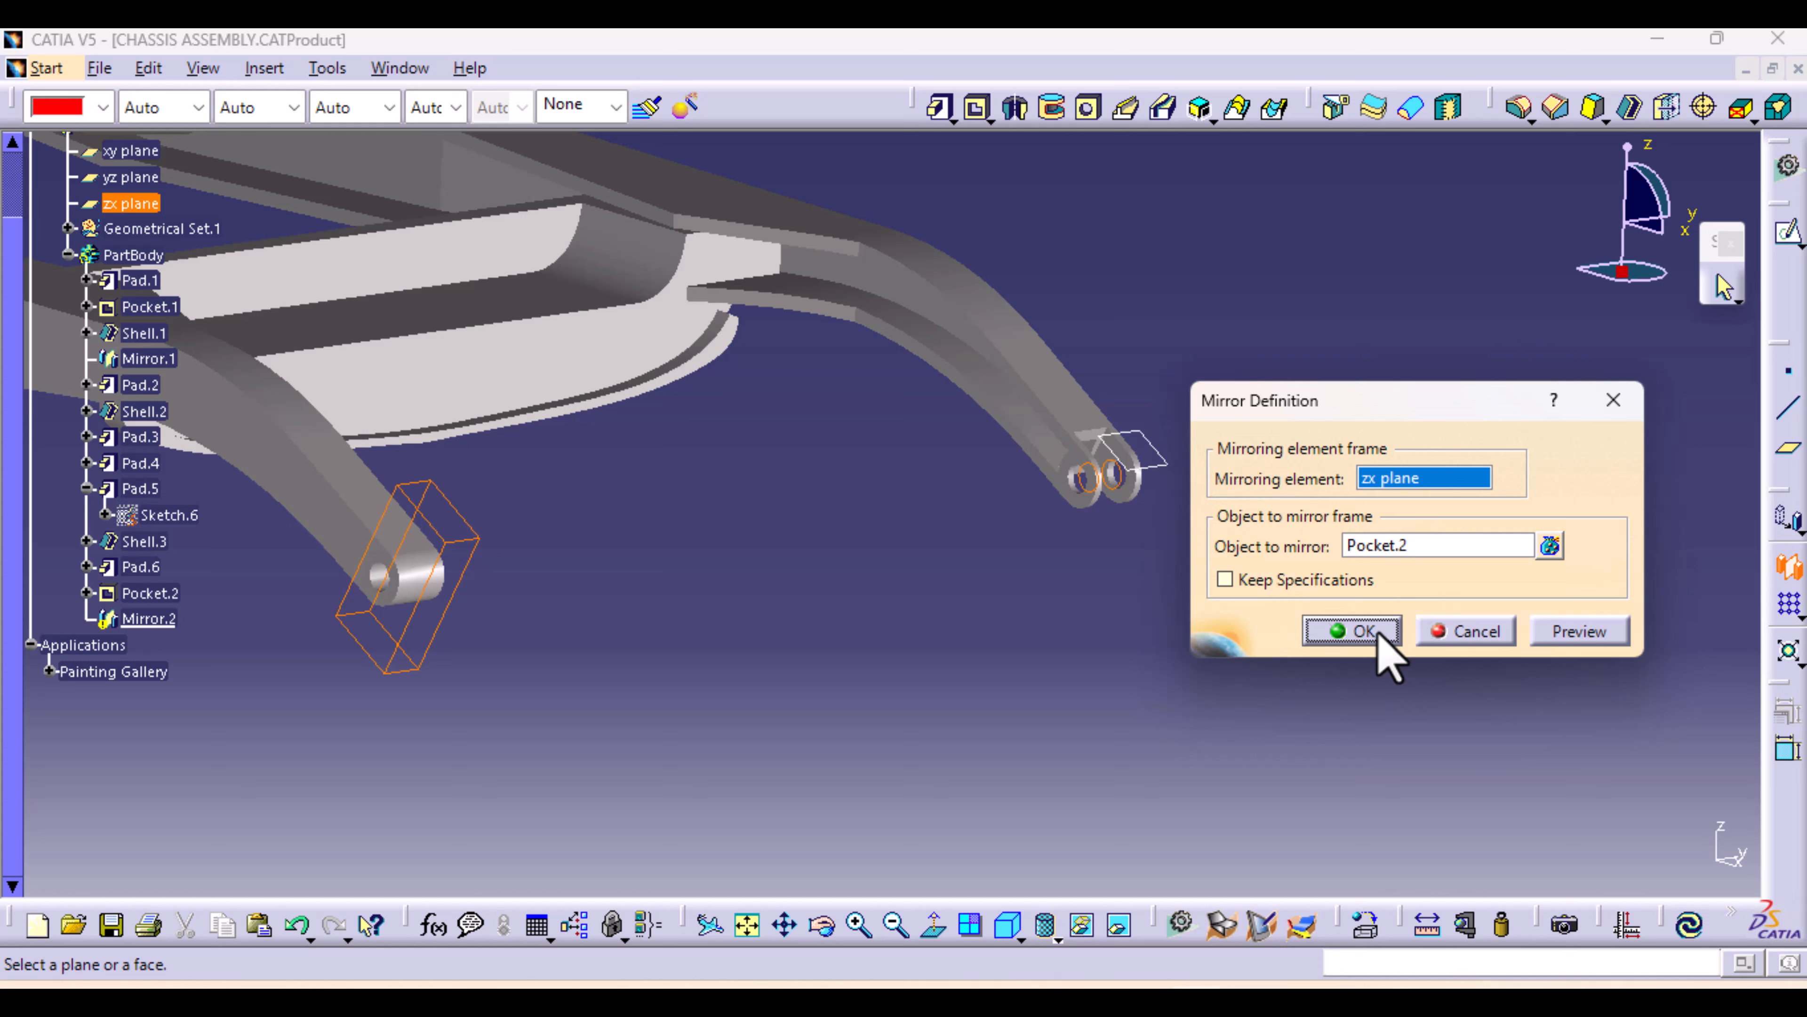
left_click(1356, 631)
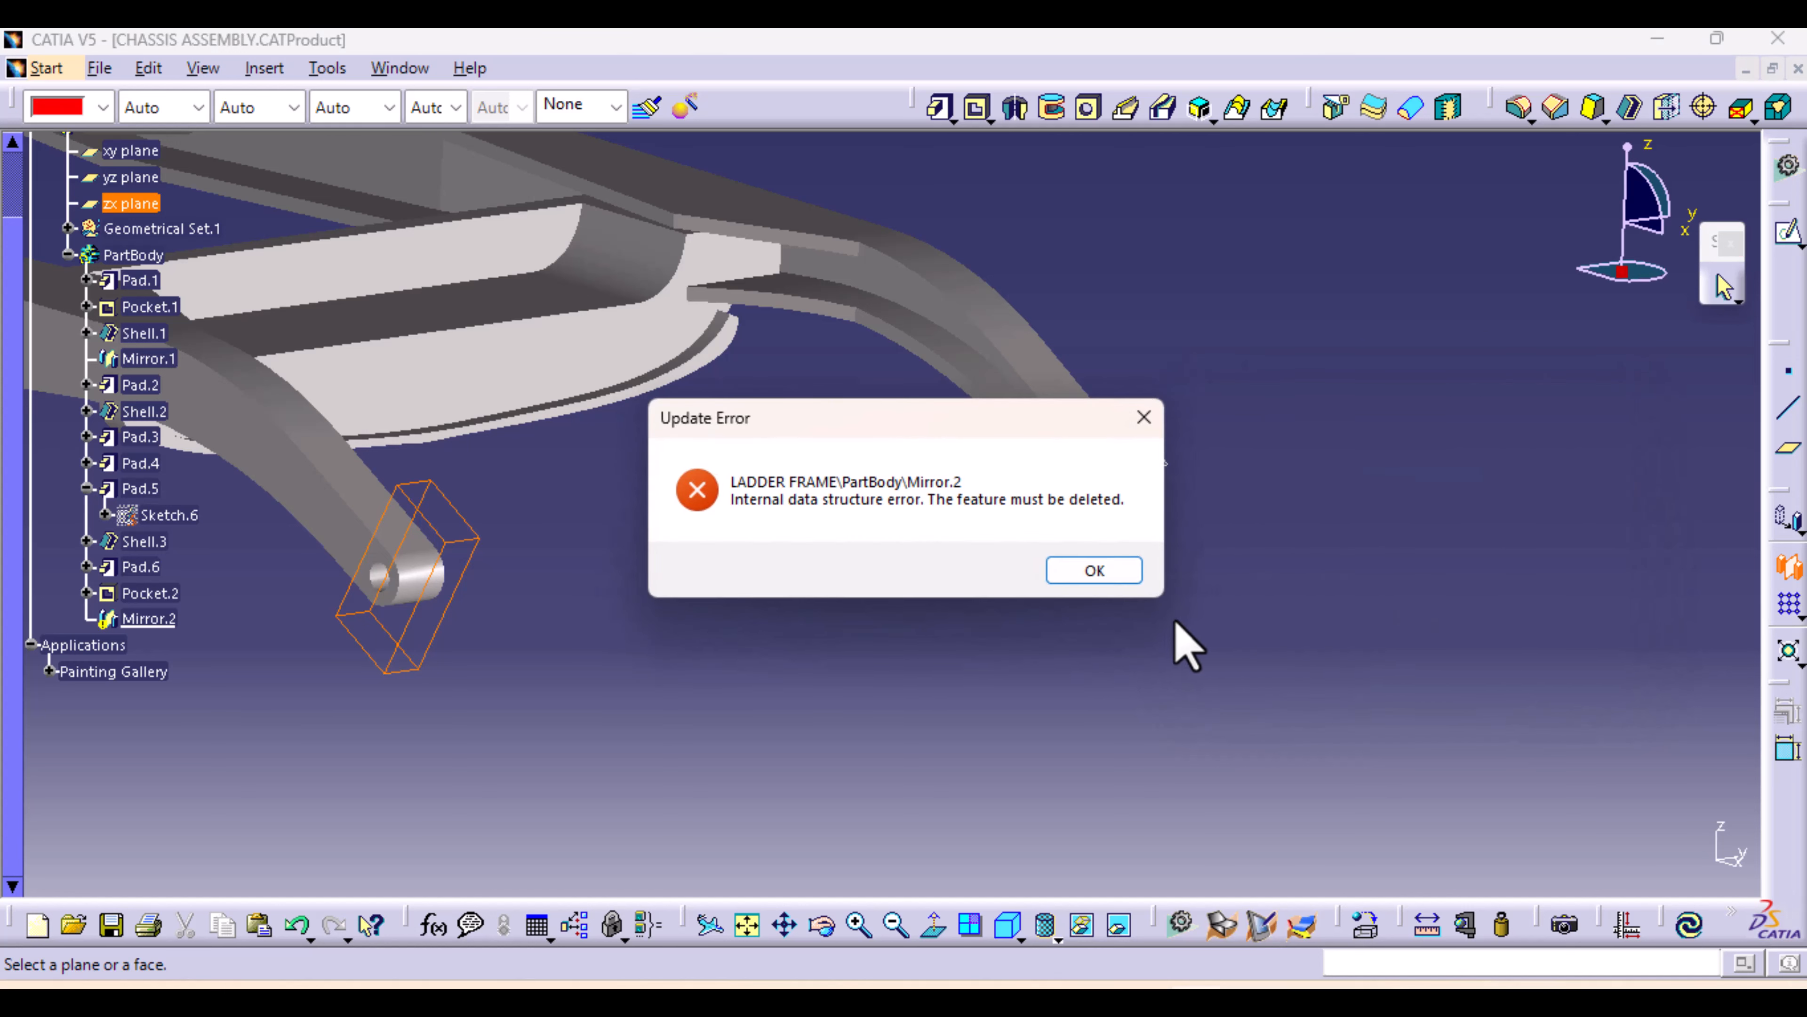
left_click(1143, 420)
left_click(1471, 633)
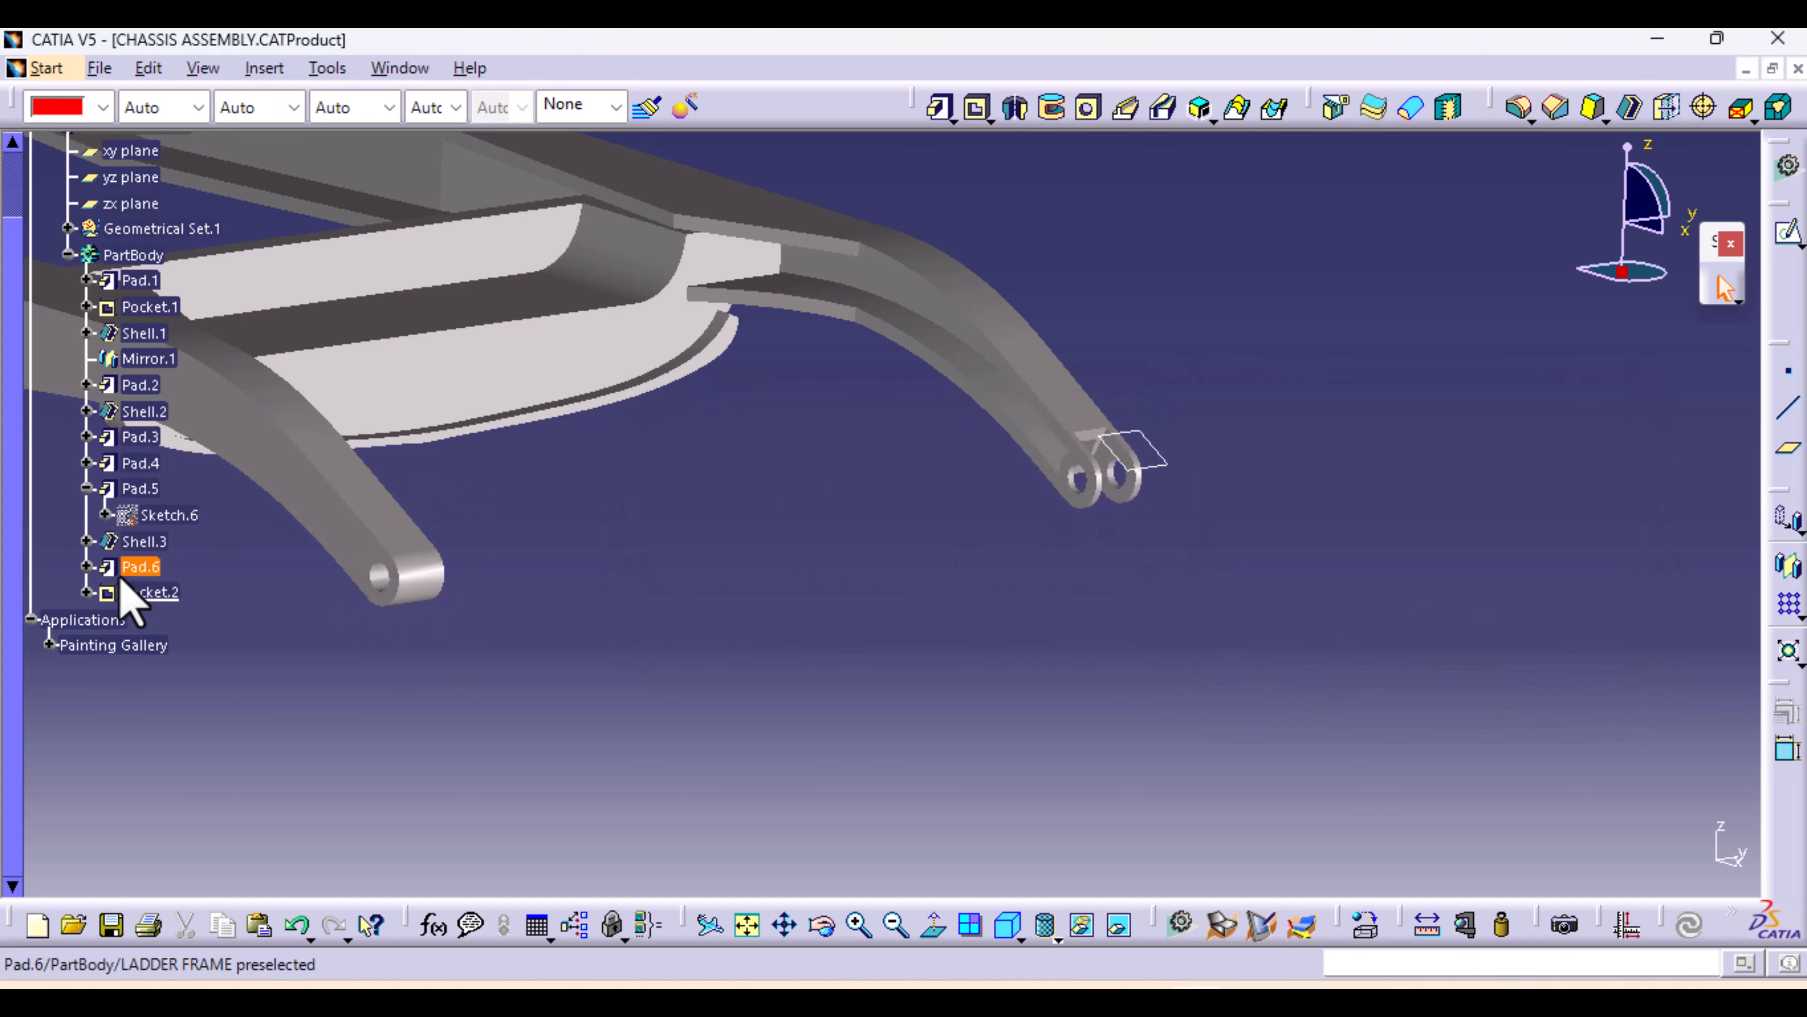
left_click(86, 592)
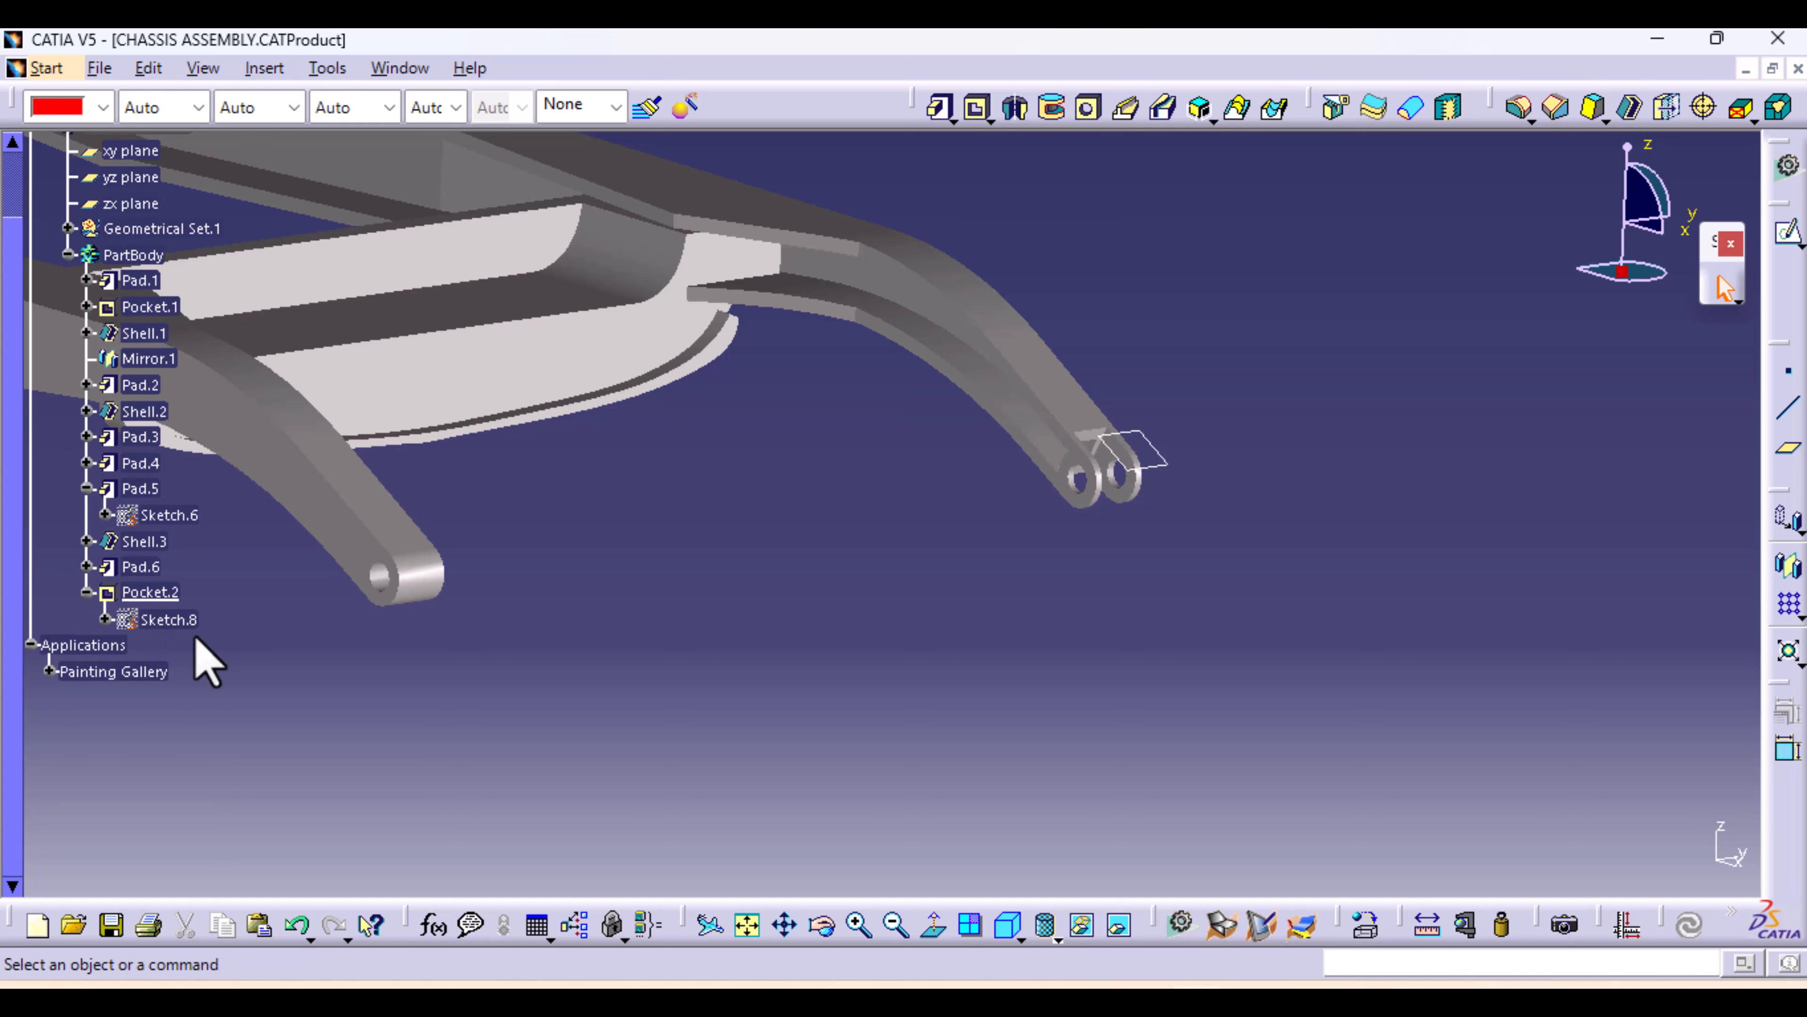
double_click(189, 619)
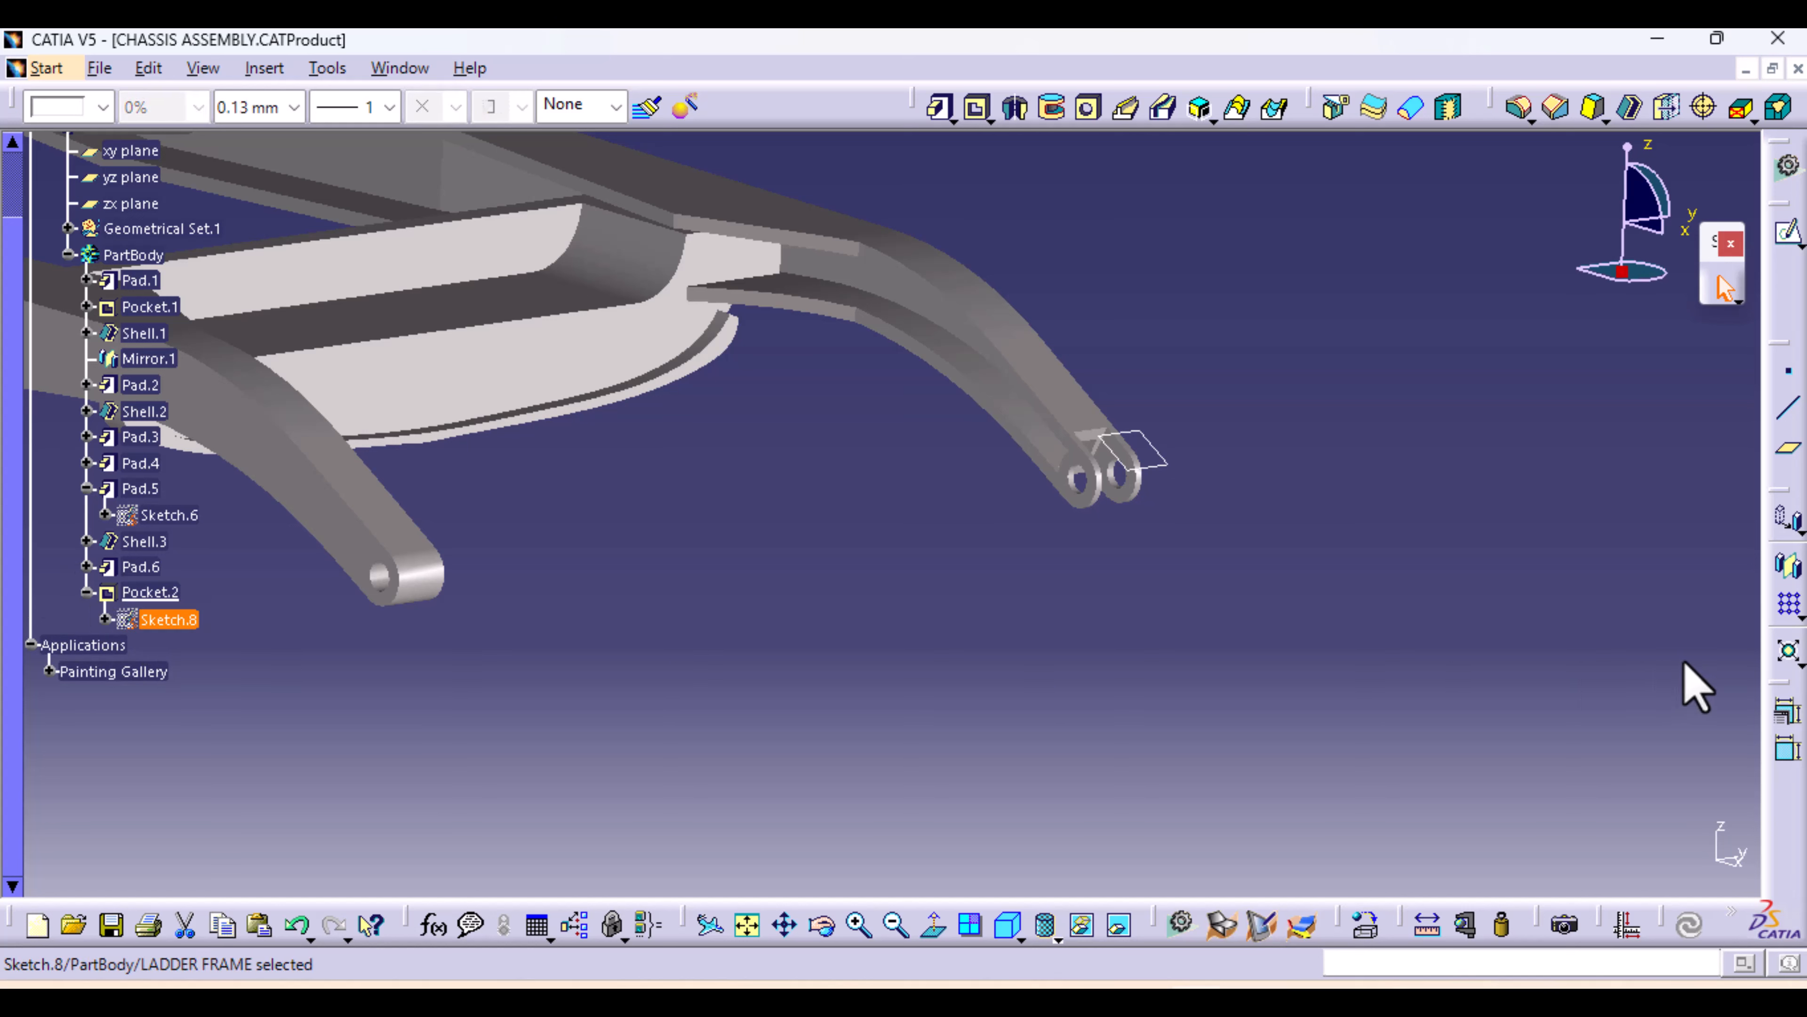
left_click(1788, 568)
left_click(1438, 546)
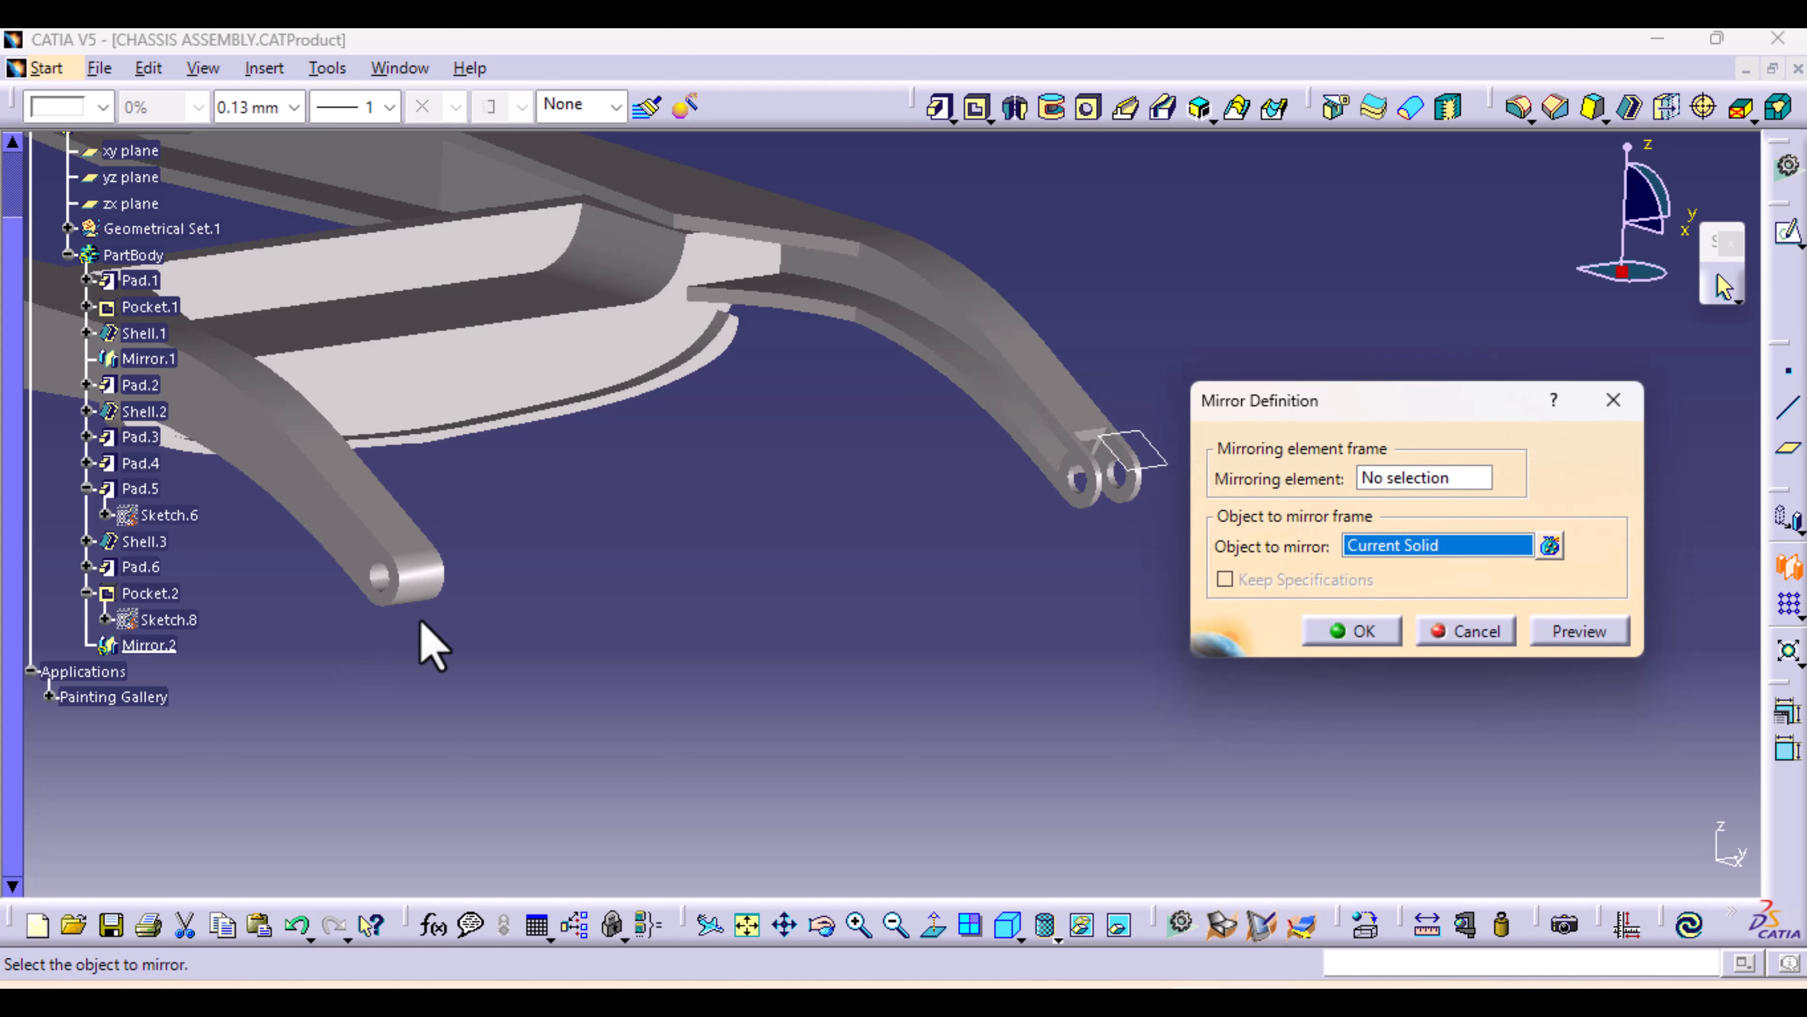
left_click(1471, 630)
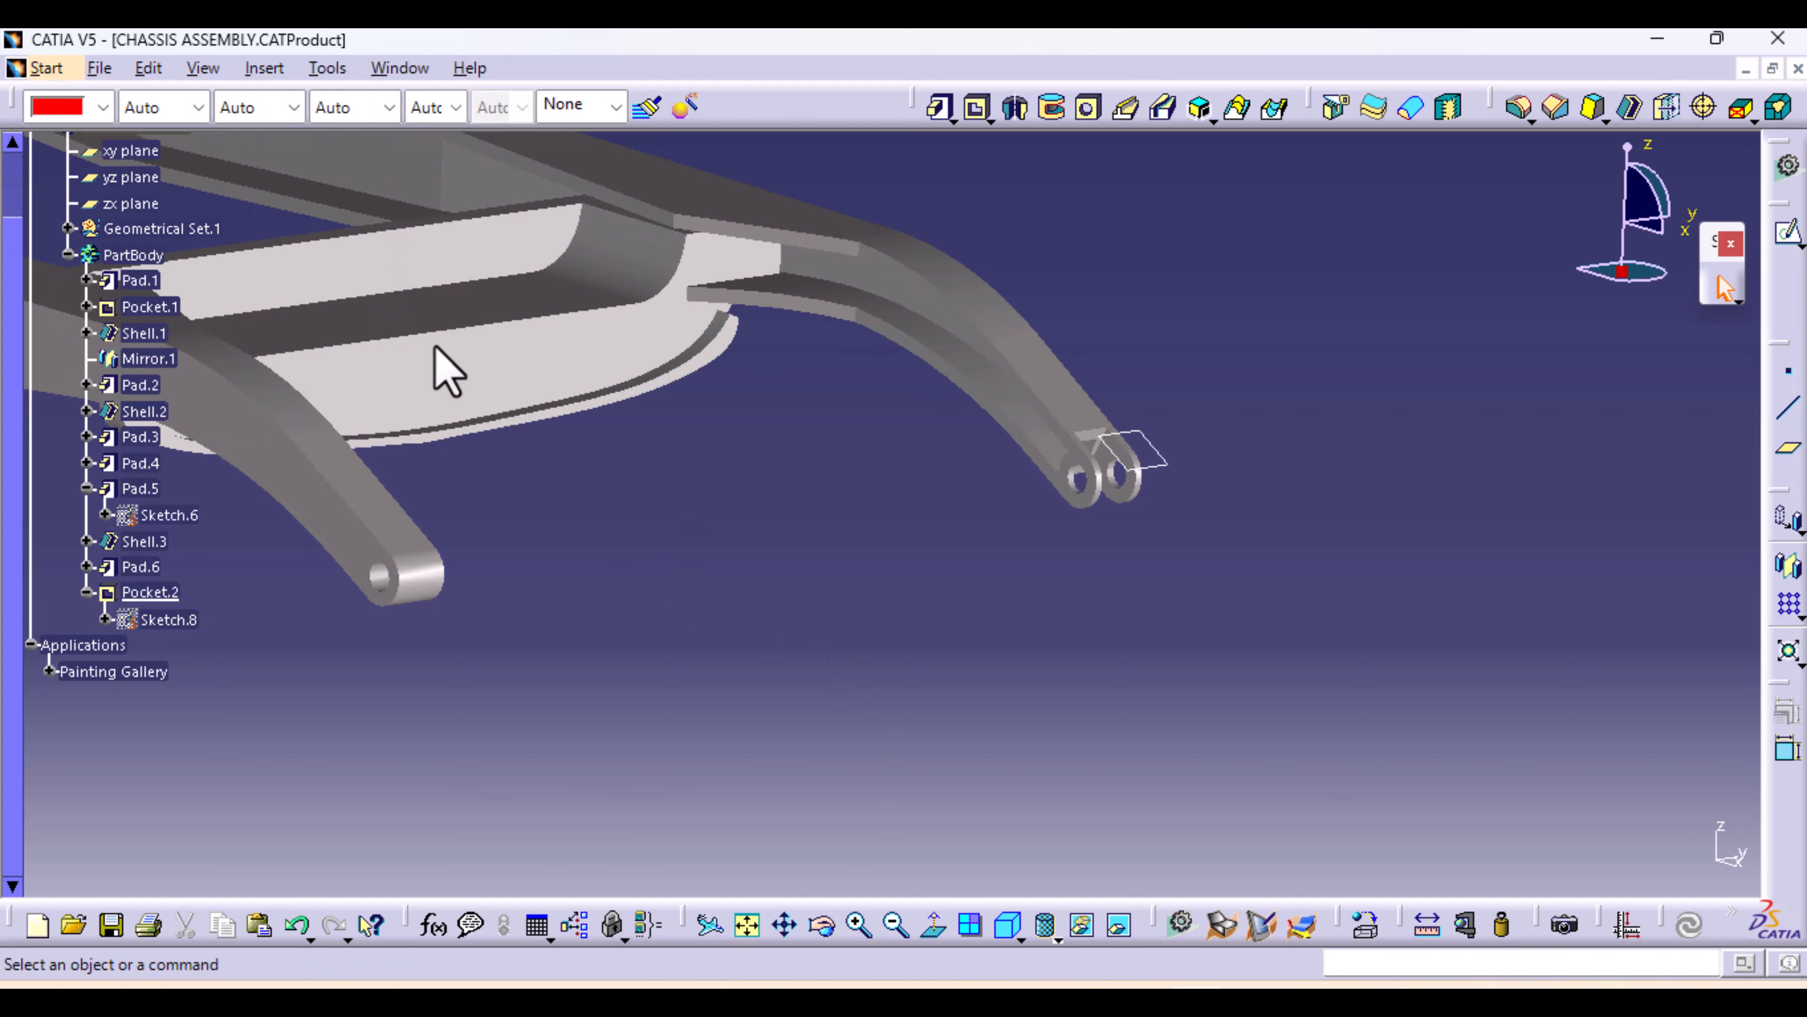
Switch to Generative Shape Design and create a symmetry of the rail-end pocket's rectangle sketch (Sketch.8) about the ZX plane
left_click(444, 372)
left_click(46, 68)
mouse_move(143, 388)
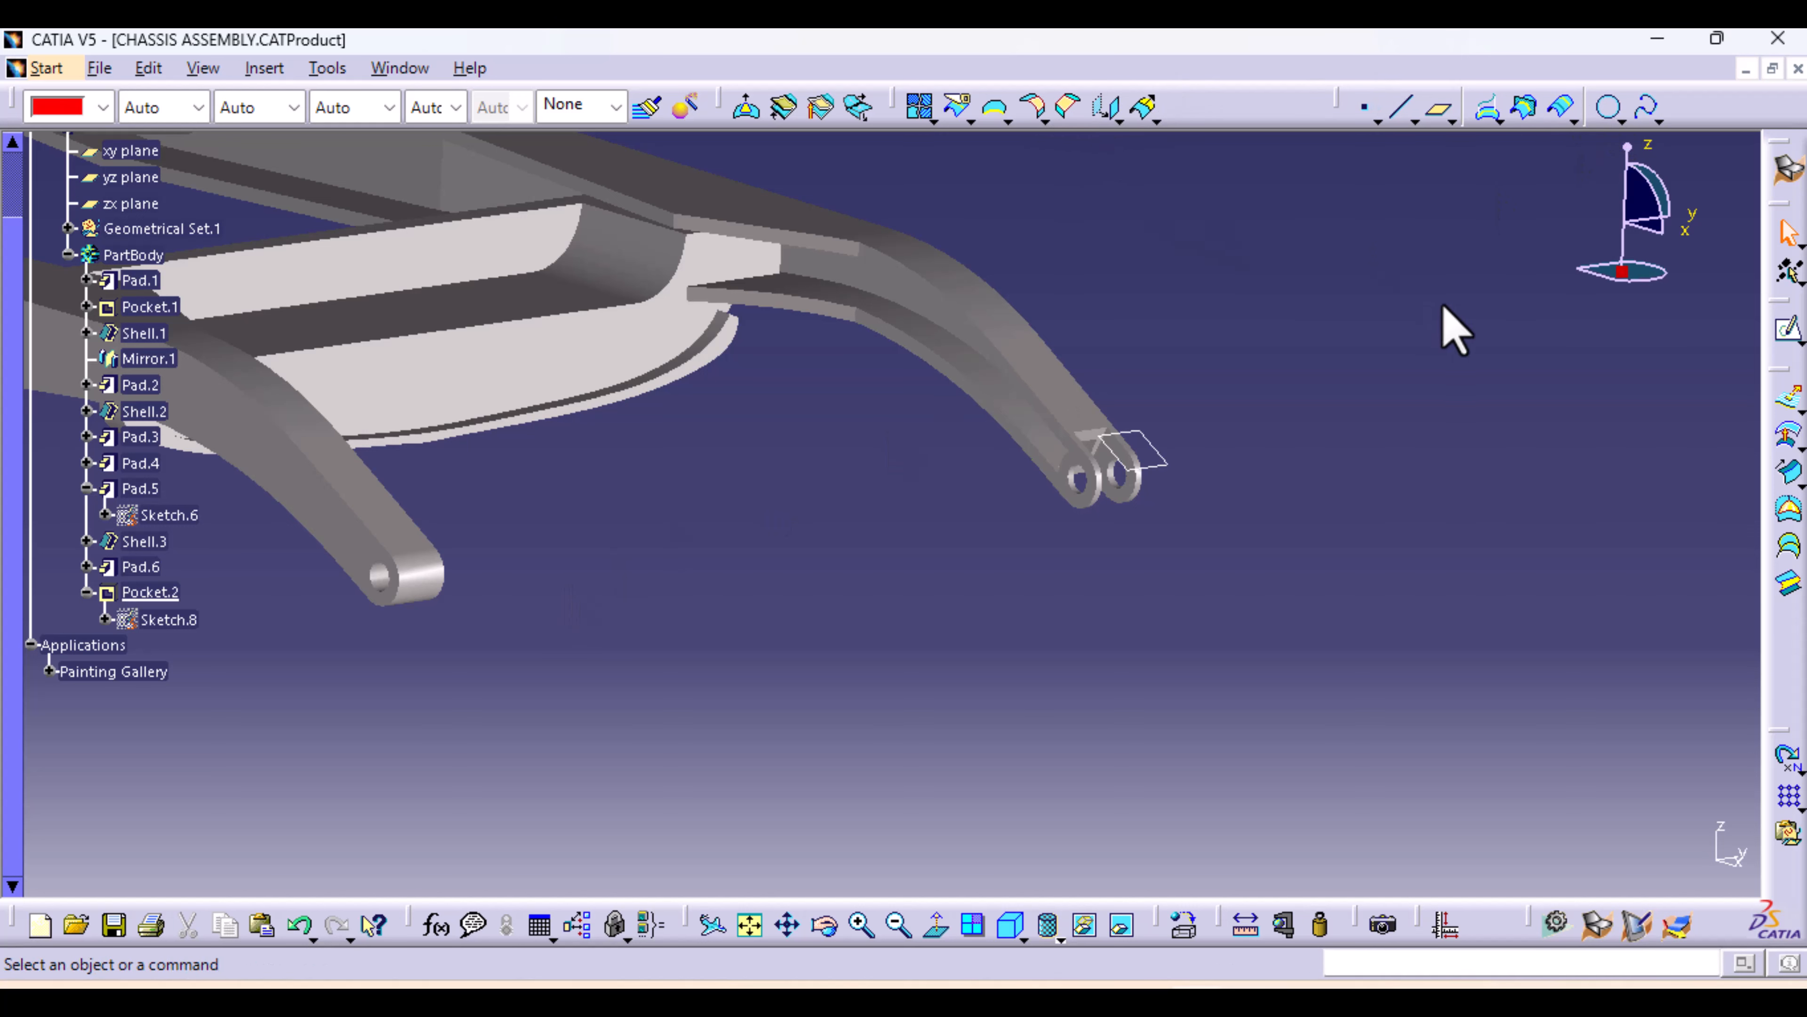
double_click(170, 619)
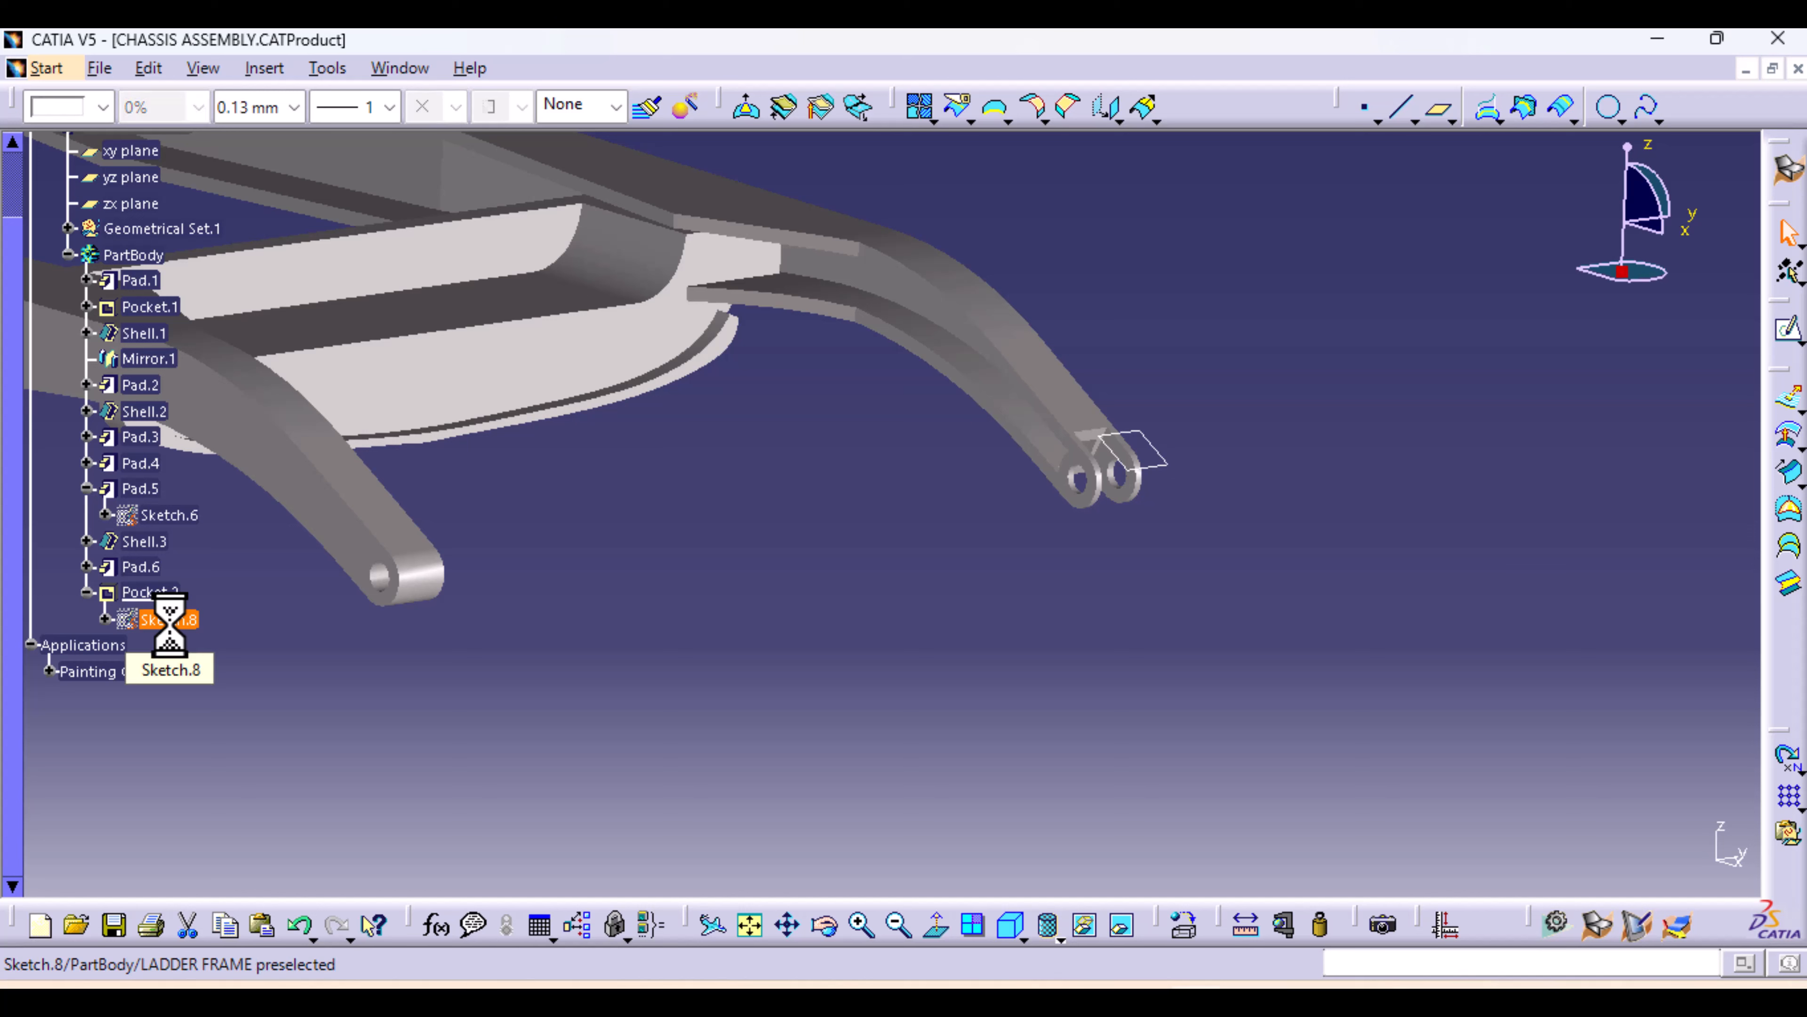
left_click(1115, 120)
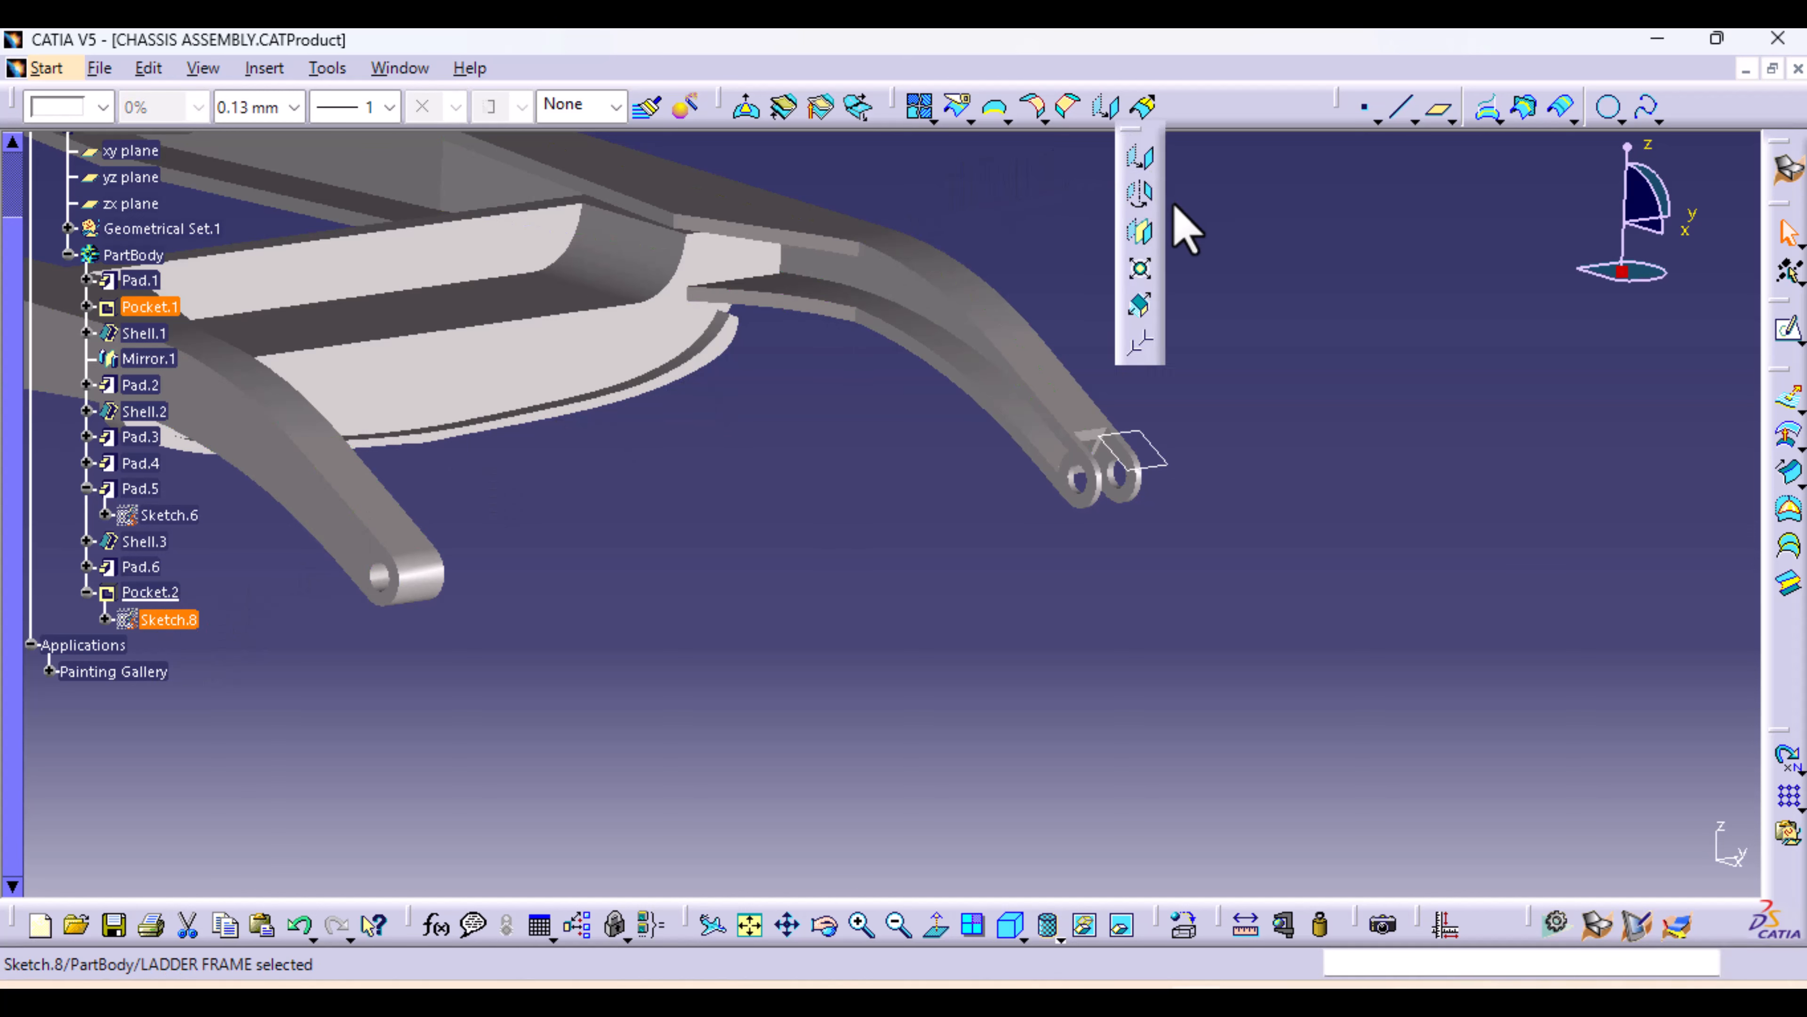
left_click(1139, 235)
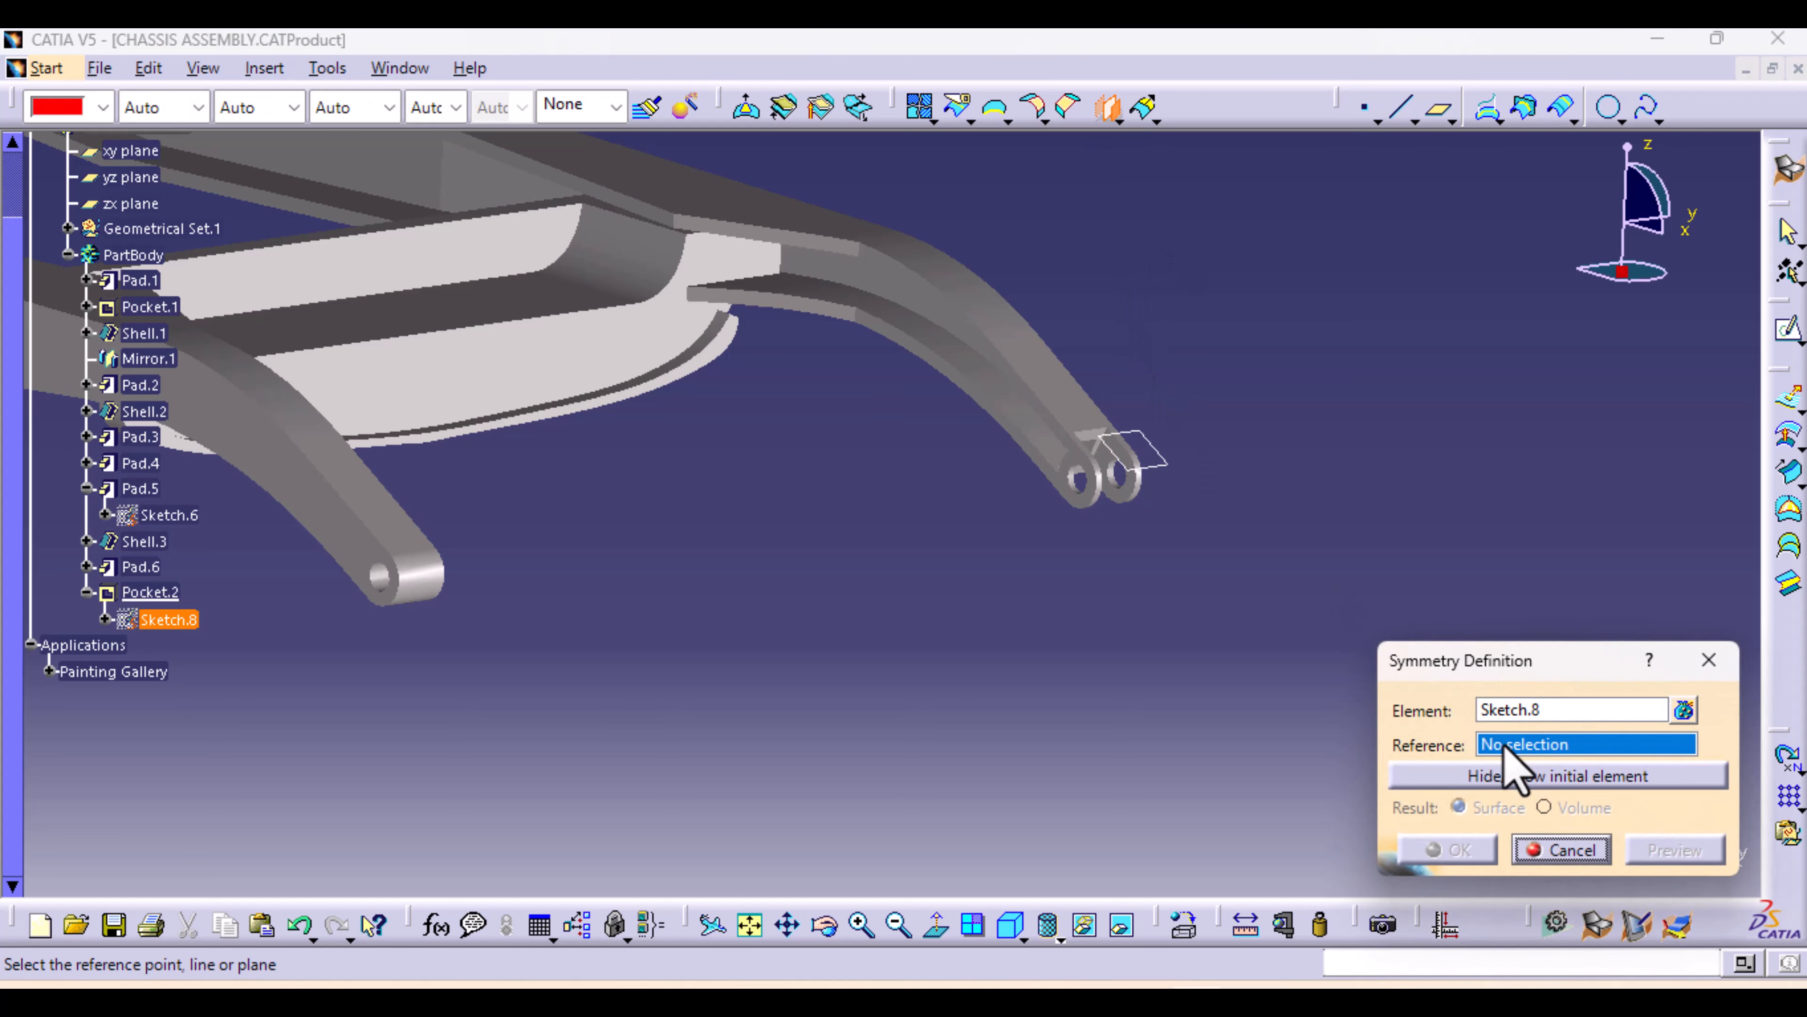
right_click(1503, 748)
left_click(1567, 663)
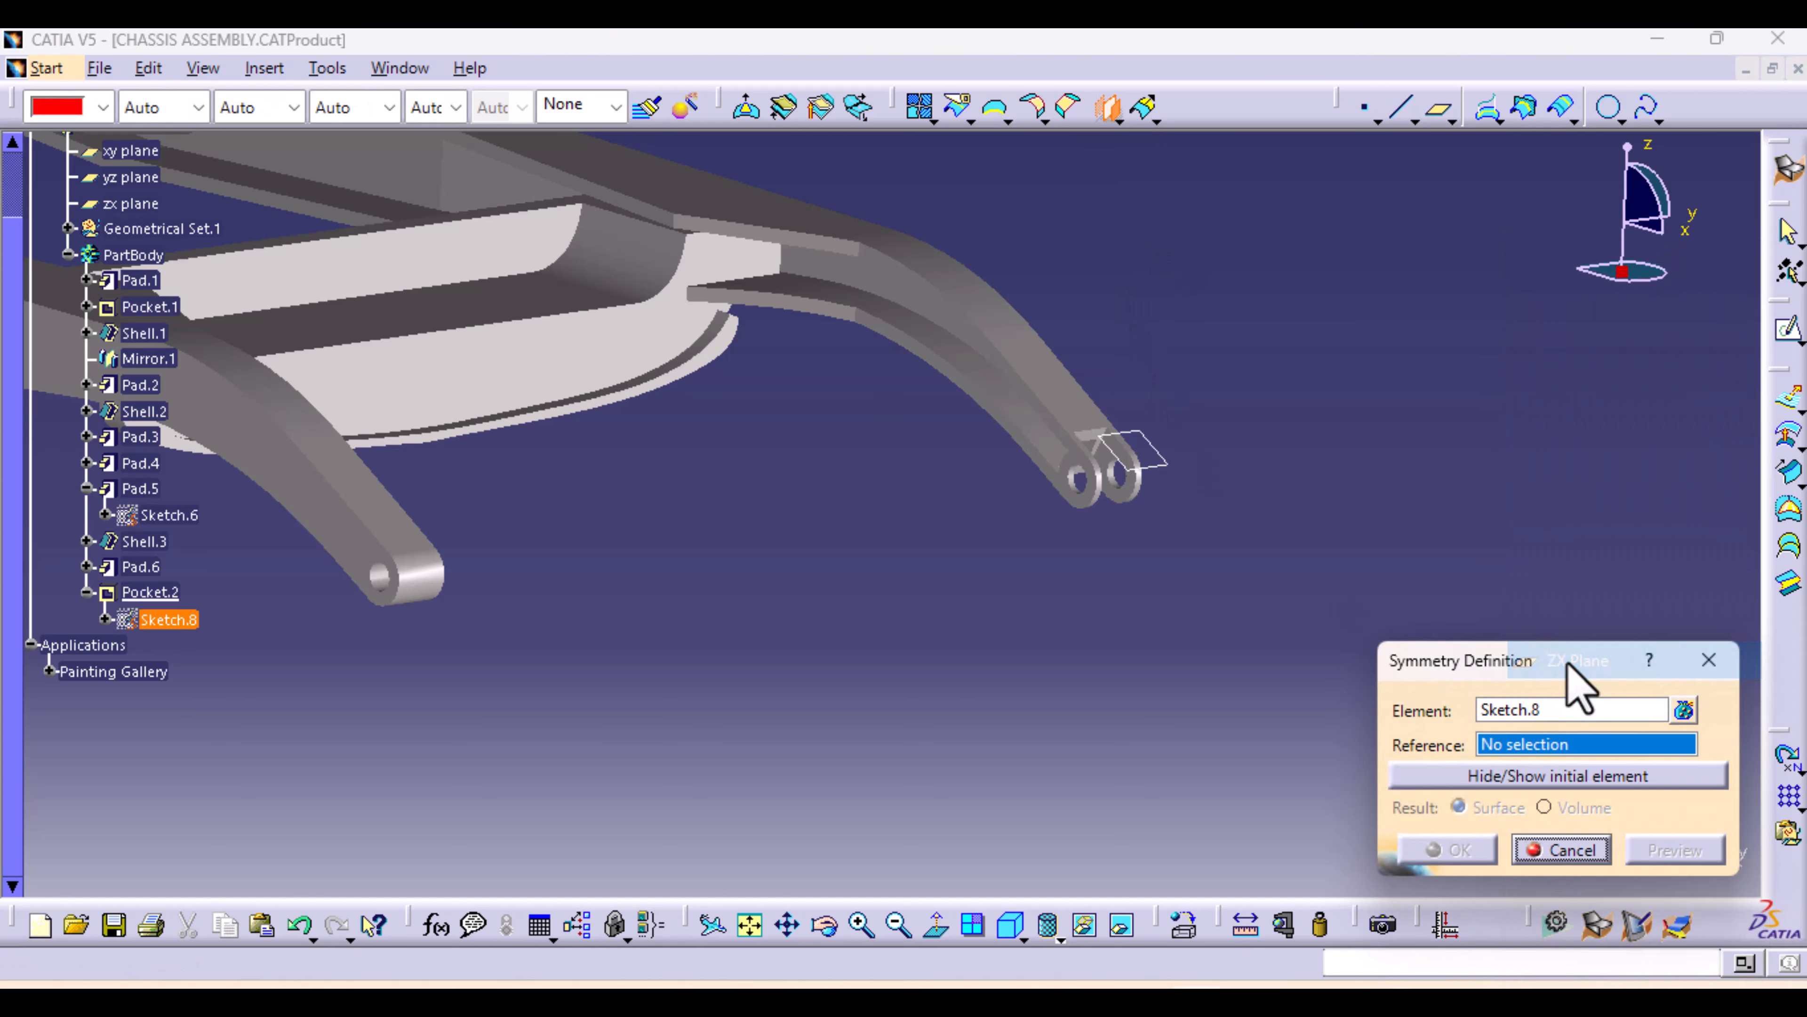
left_click(1485, 847)
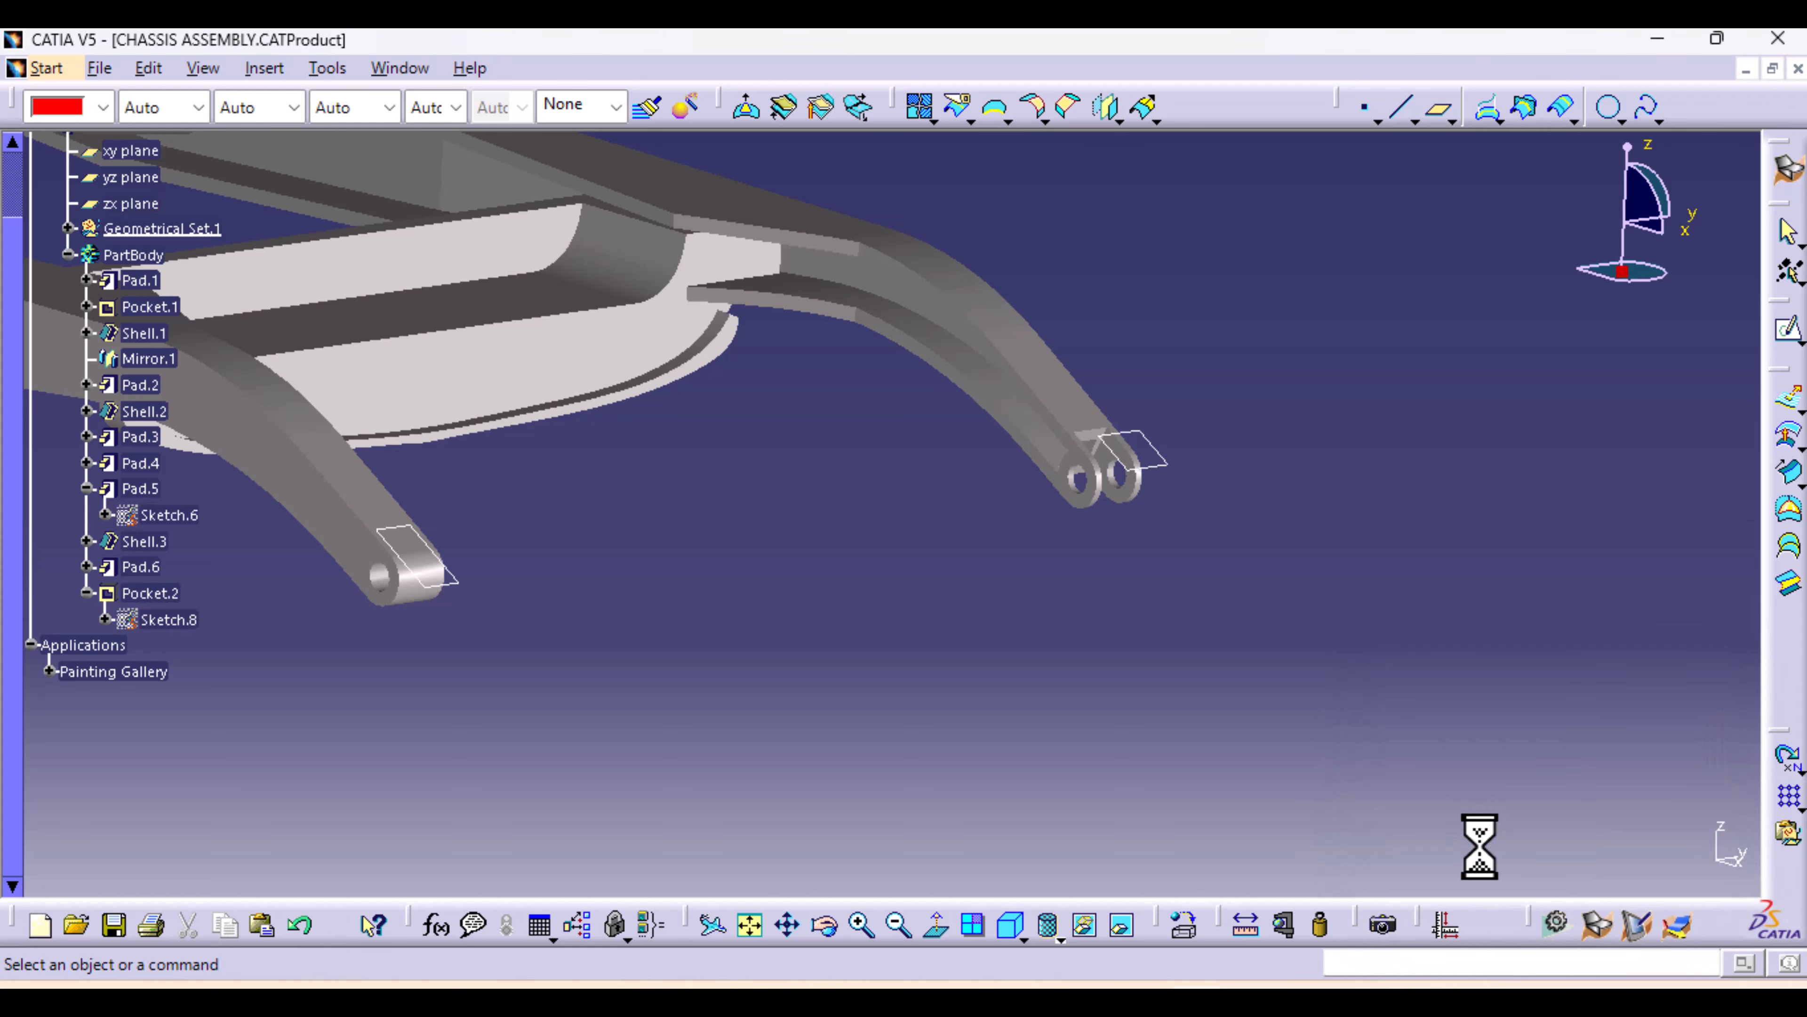
Return to Part Design and start a pocket for the opposite rail's rounded end, after the last feature of the PartBody
left_click(59, 68)
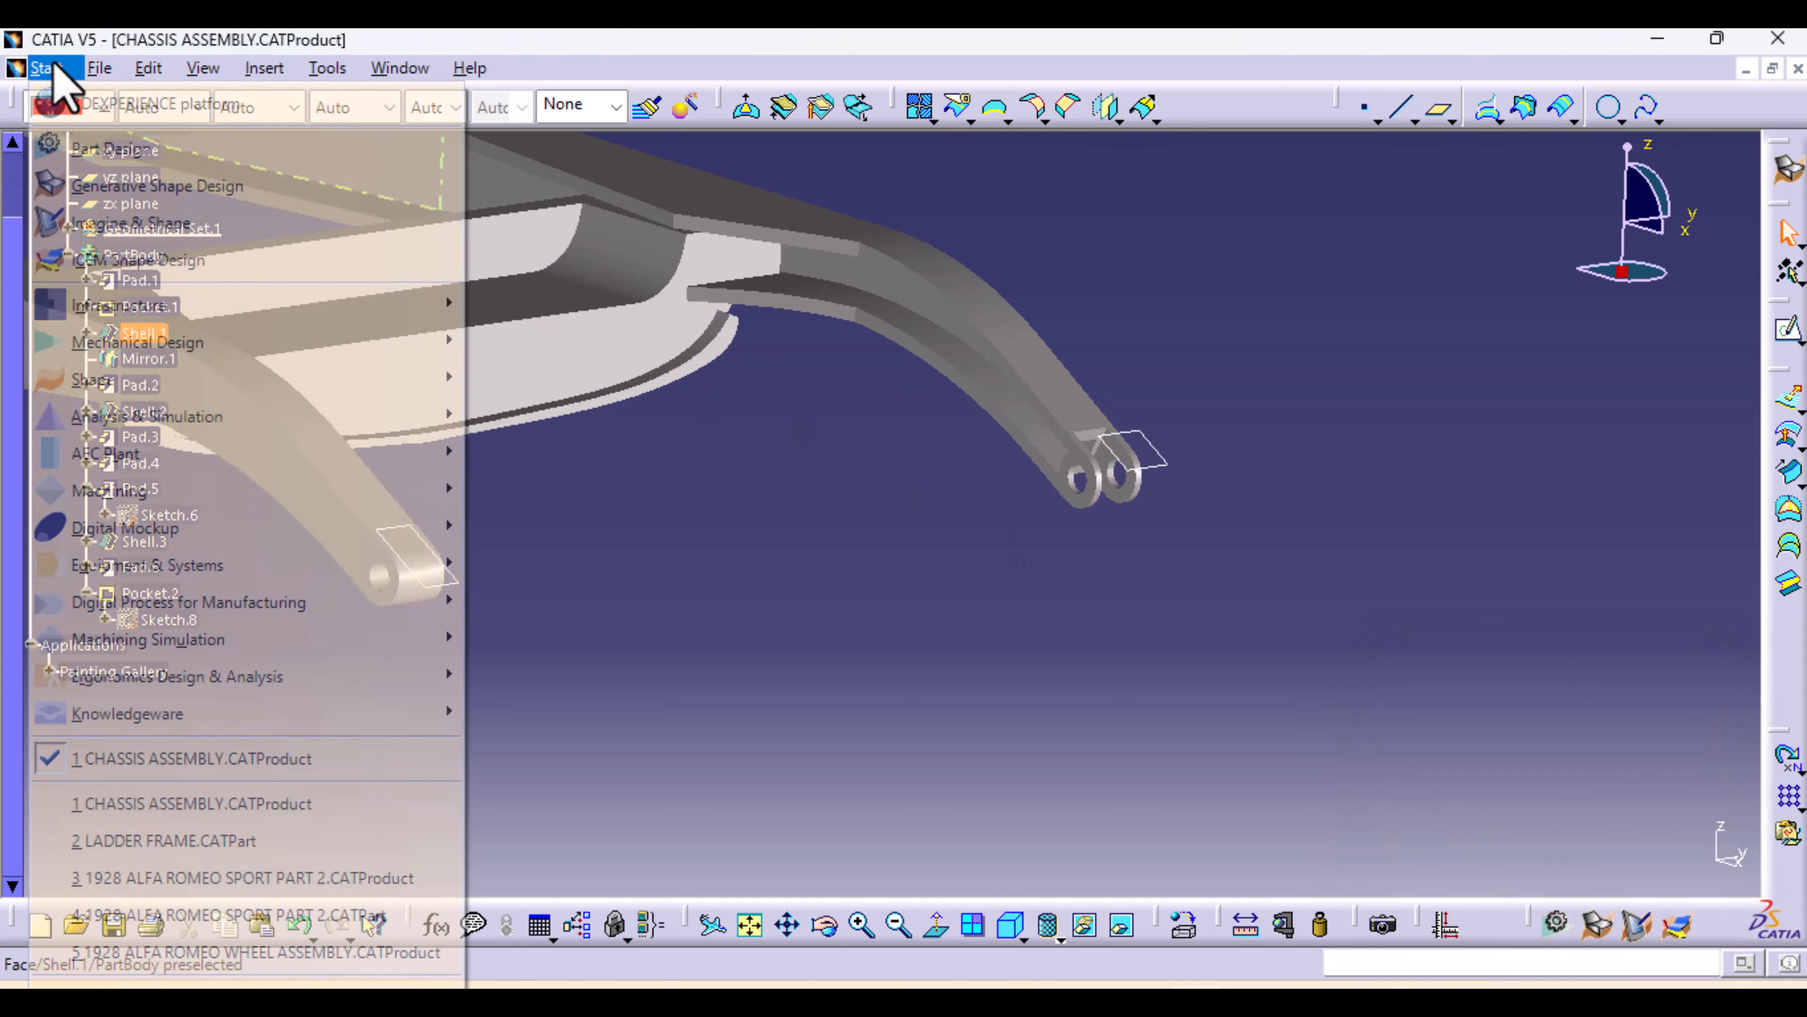
left_click(149, 151)
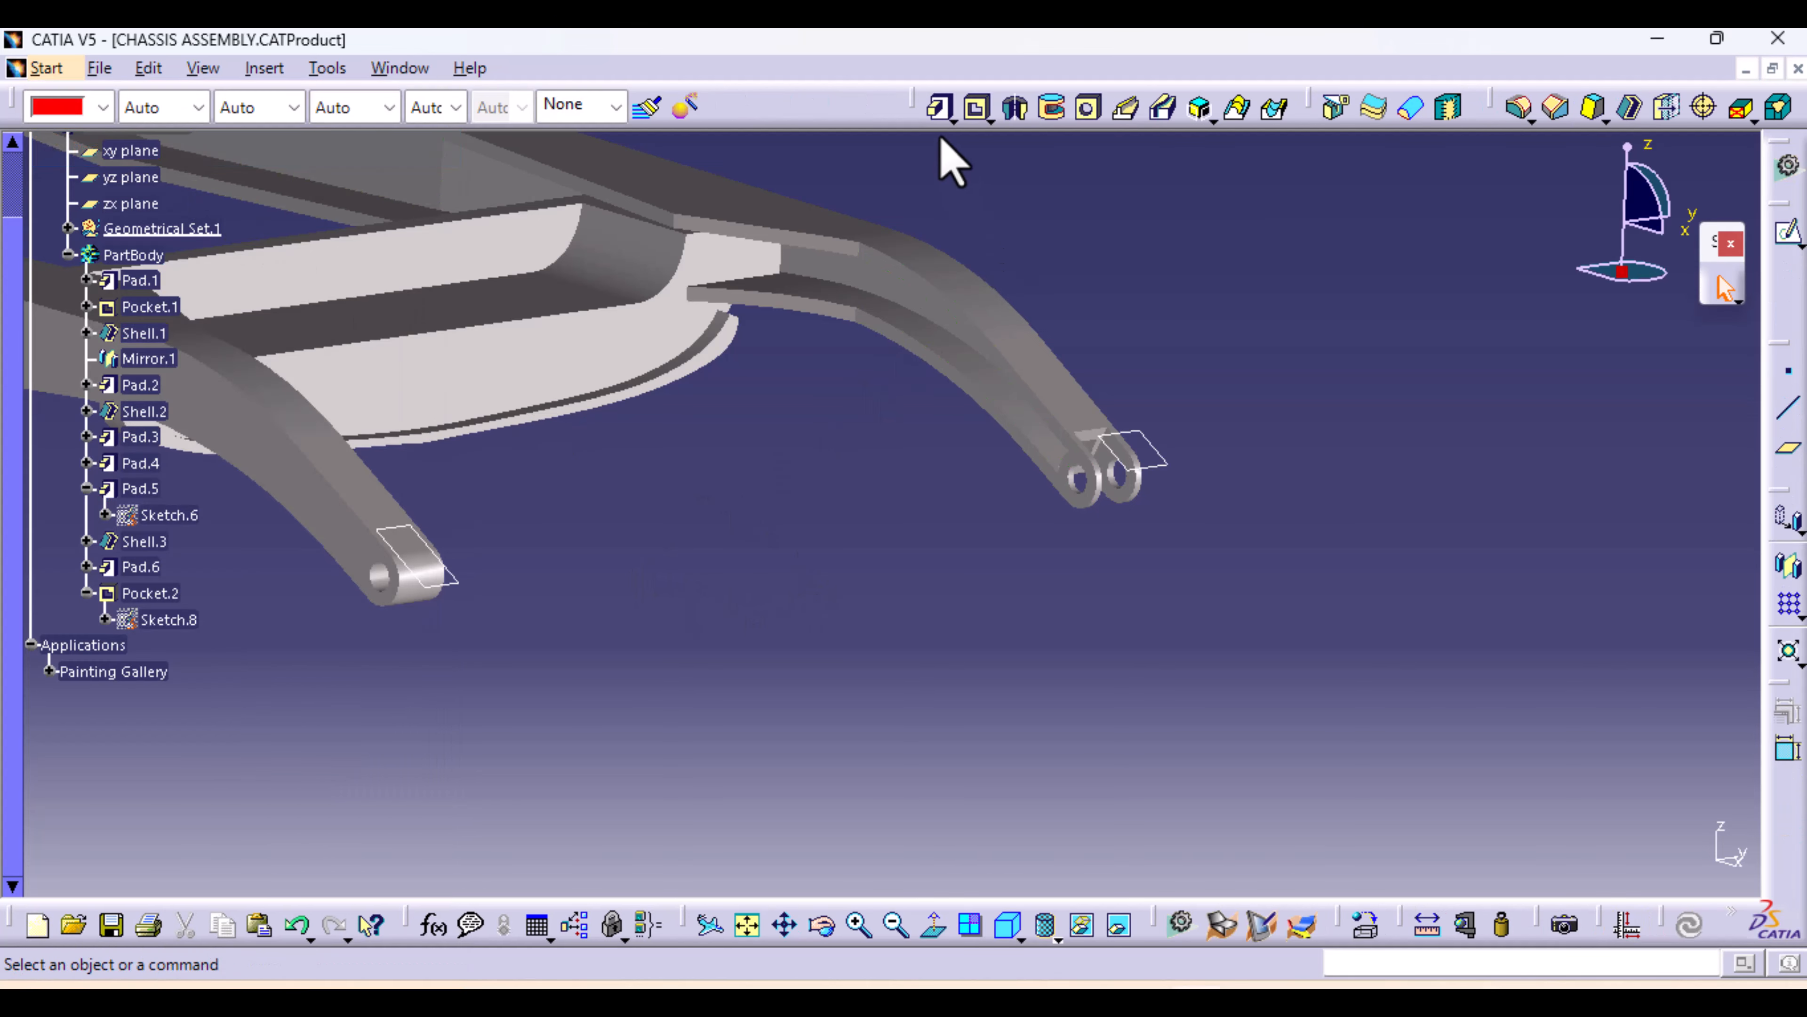
left_click(978, 110)
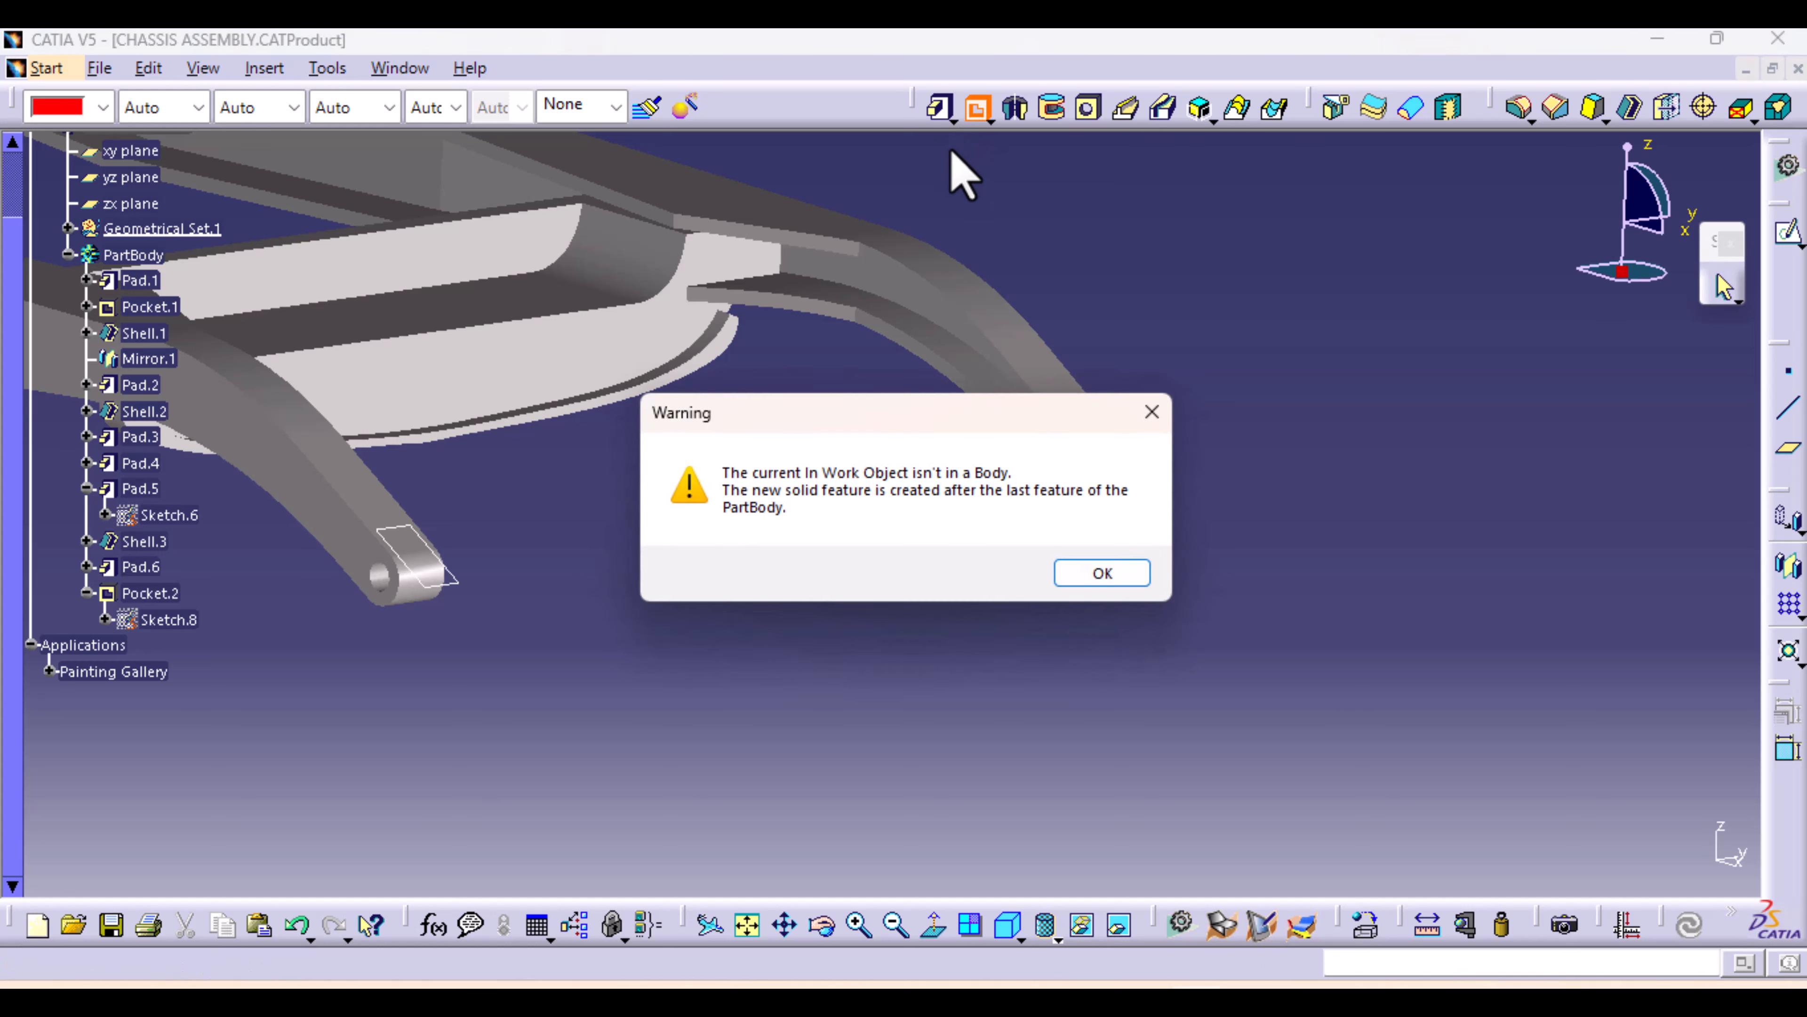
left_click(1089, 575)
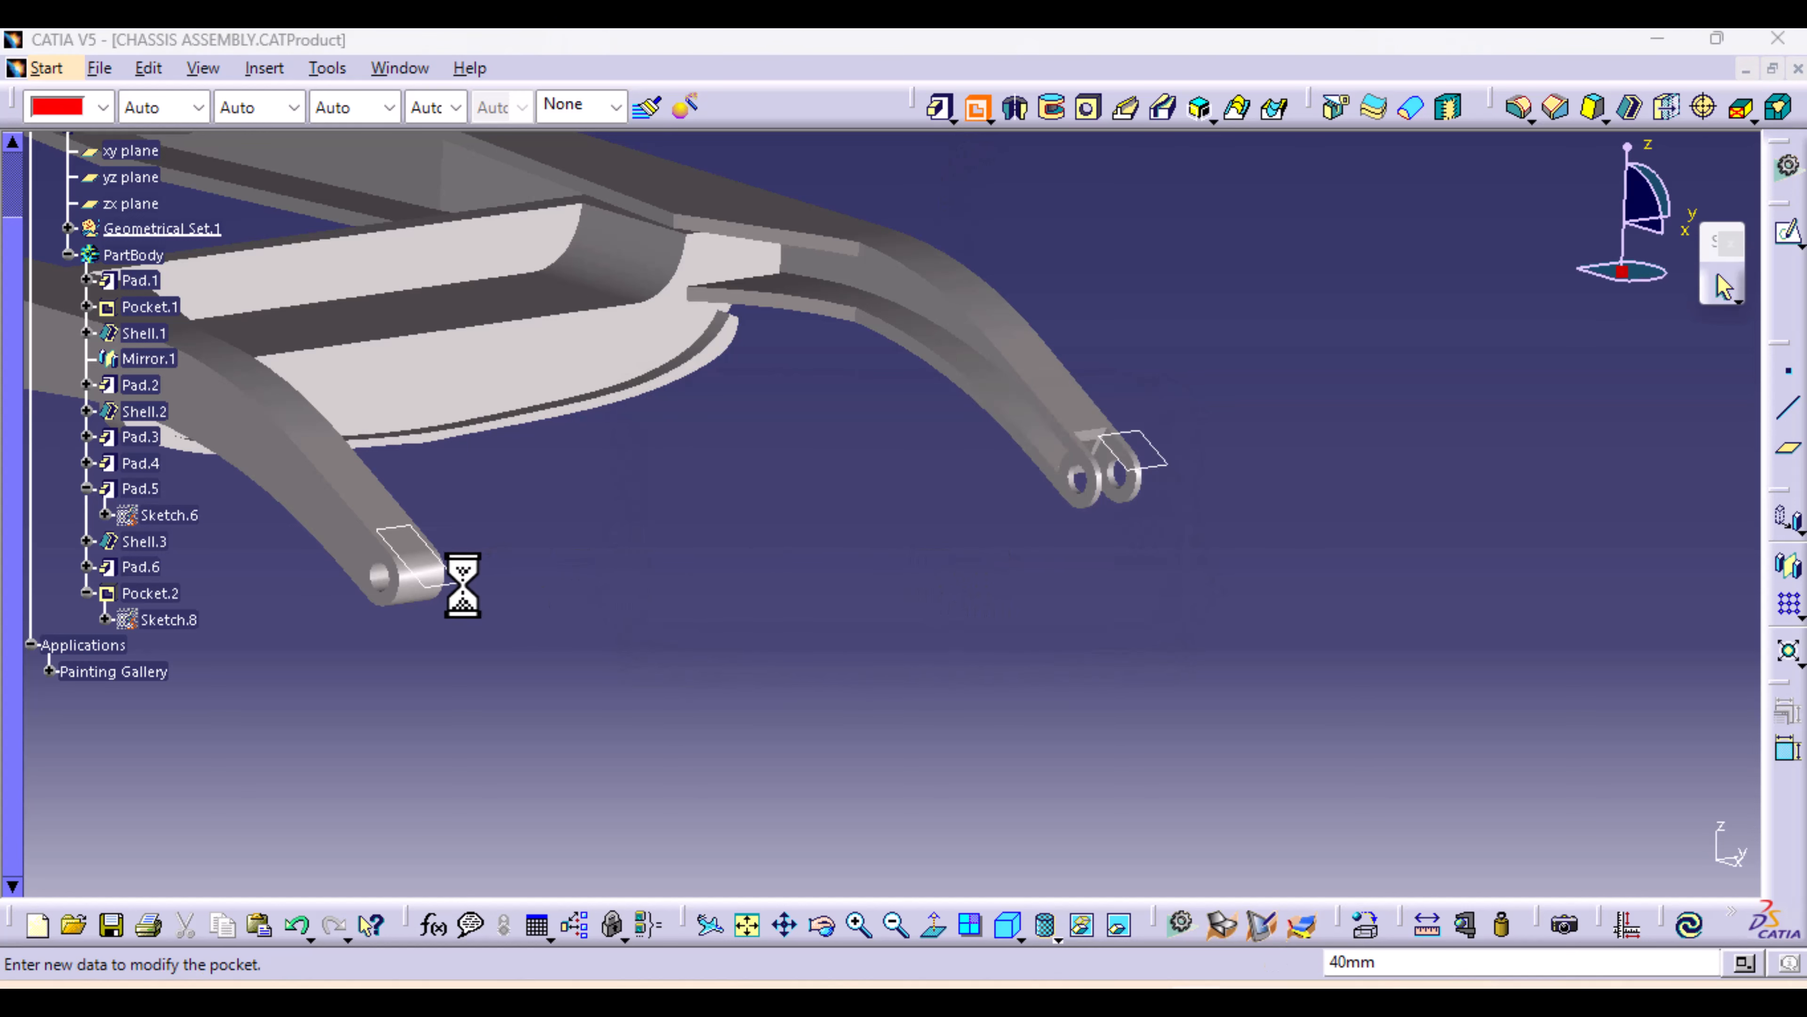